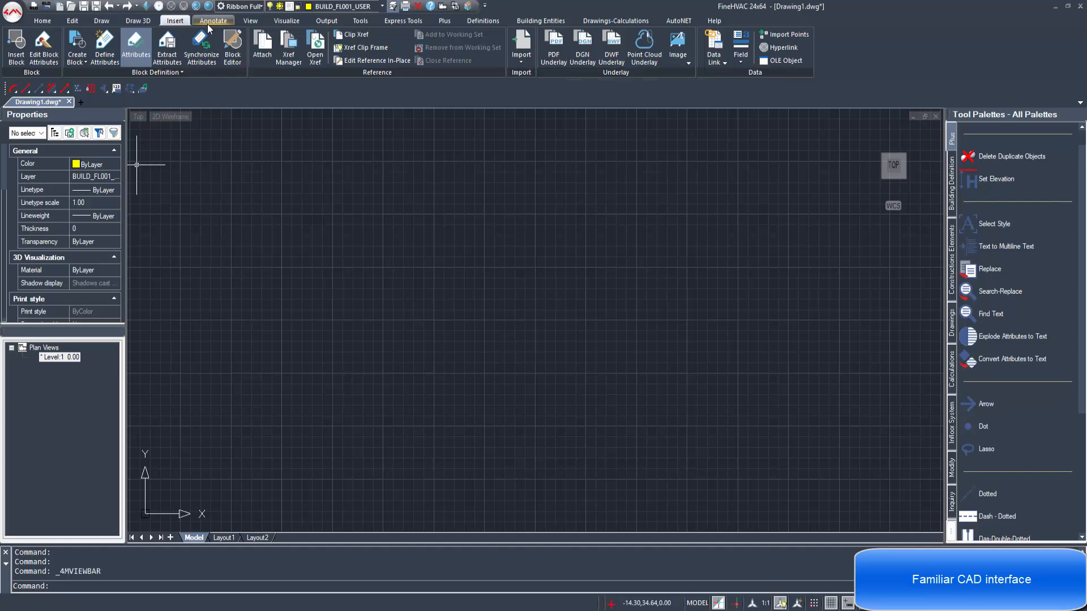
# Step: Examine the command sets for annotation, view, visualization, output, tools, definitions, building entities, drawings-calculations and AutoNET
pyautogui.click(210, 22)
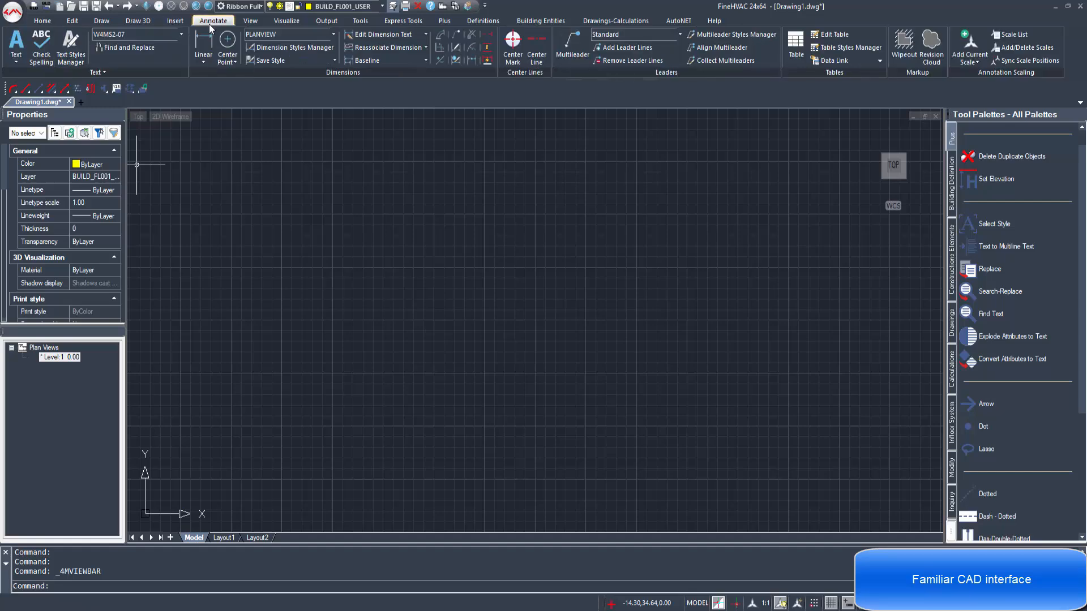
pyautogui.click(251, 24)
pyautogui.click(302, 23)
pyautogui.click(327, 21)
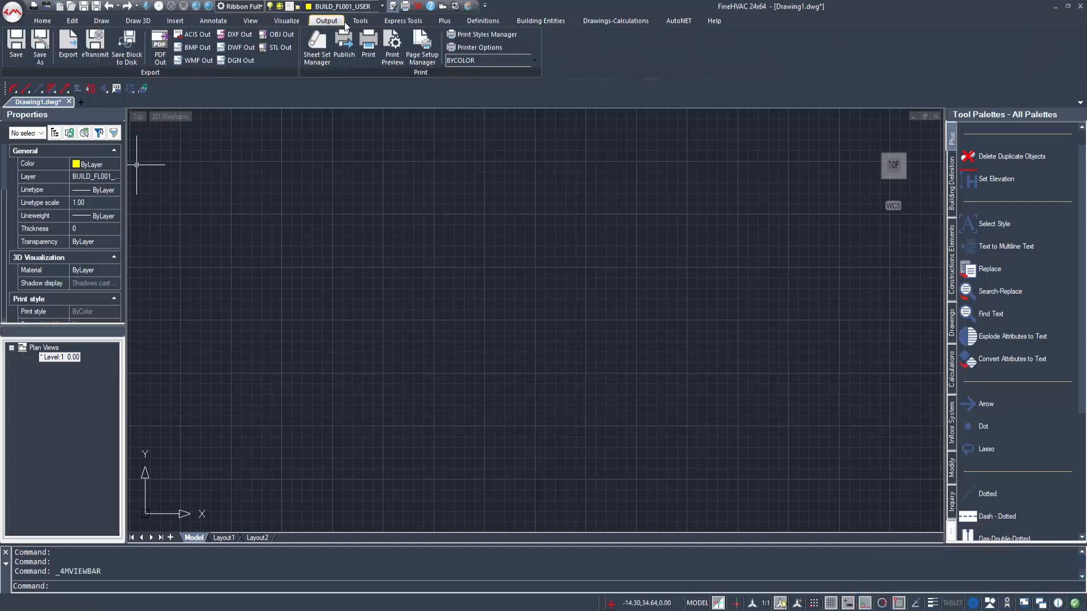
pyautogui.click(357, 21)
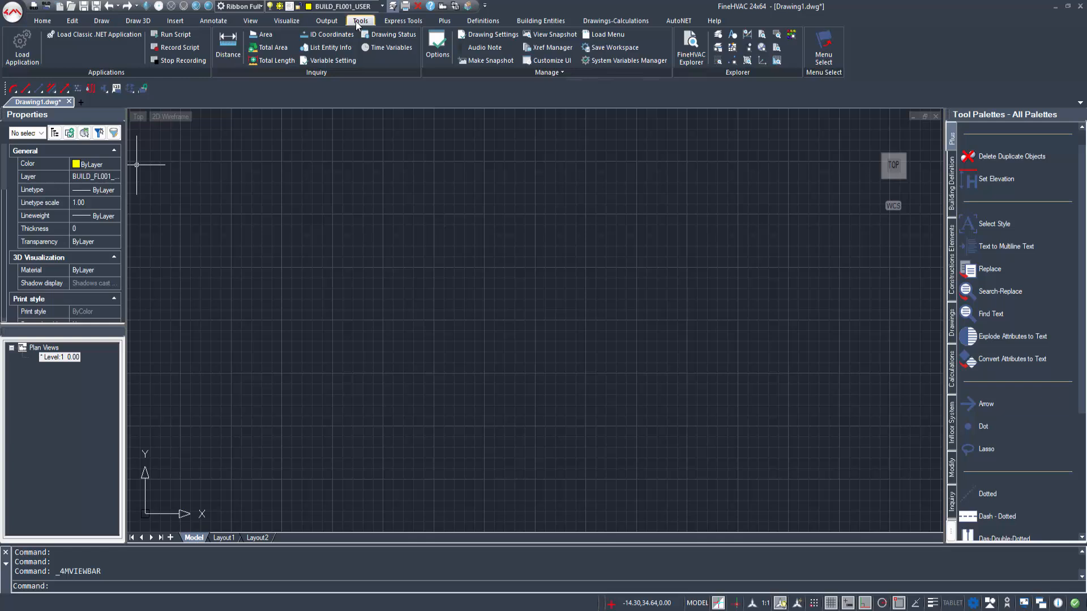
pyautogui.click(408, 22)
pyautogui.click(443, 24)
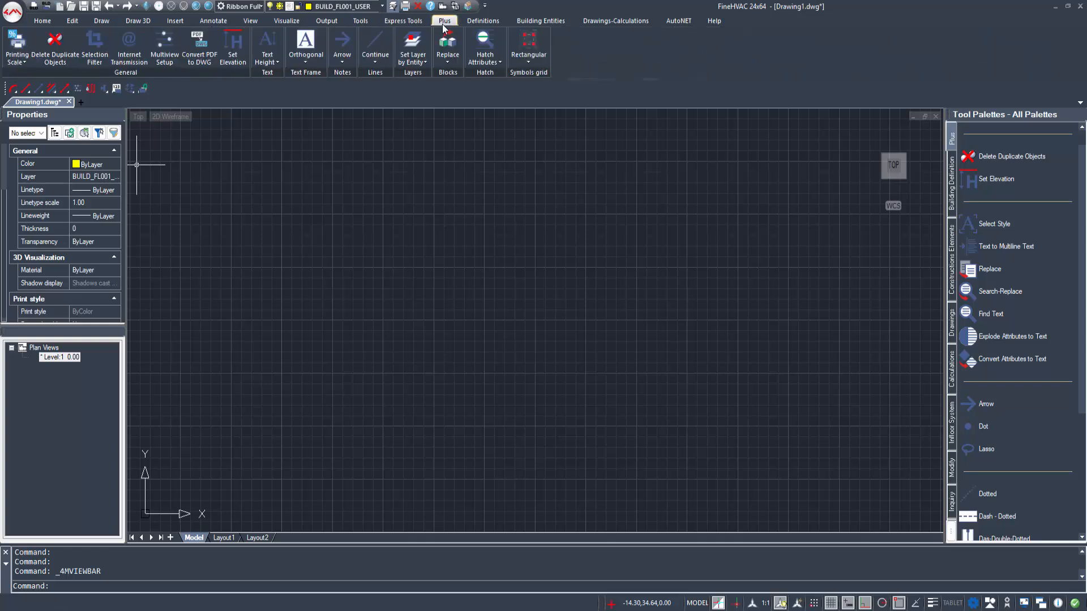
pyautogui.click(486, 23)
pyautogui.click(532, 22)
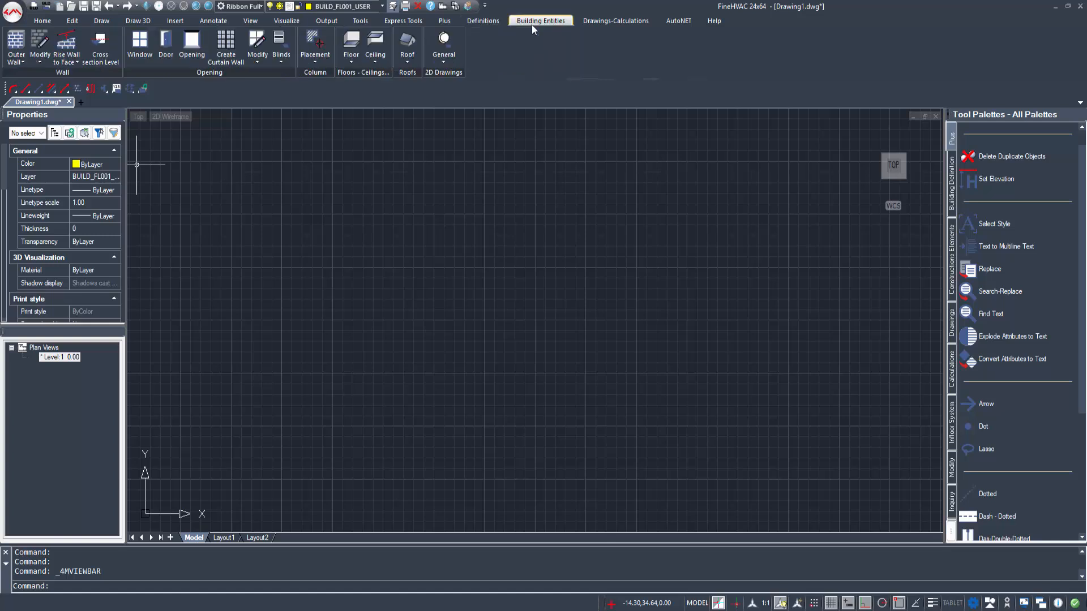
pyautogui.click(623, 21)
pyautogui.click(678, 21)
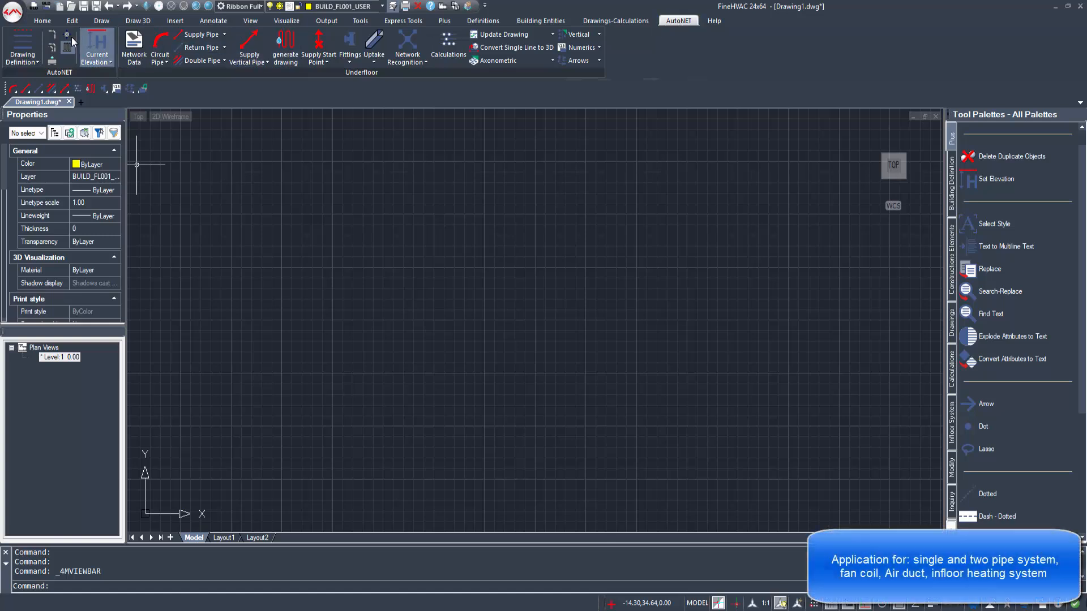
# Step: Switch the AutoNET application through the pipe systems, fan coils and air ducts to underfloor heating, viewing each one's commands
pyautogui.click(54, 46)
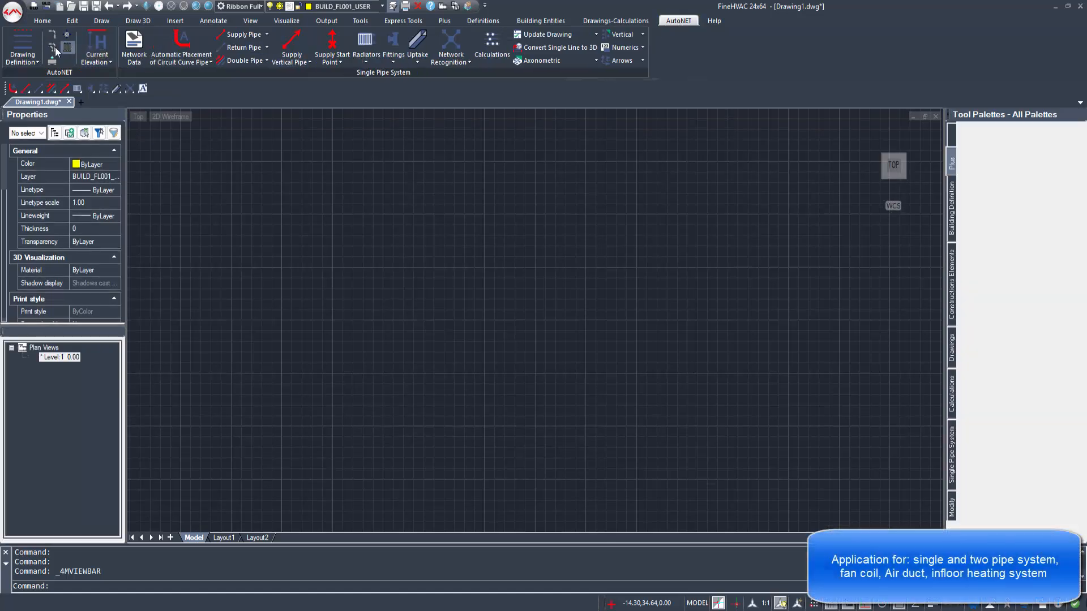
pyautogui.click(55, 48)
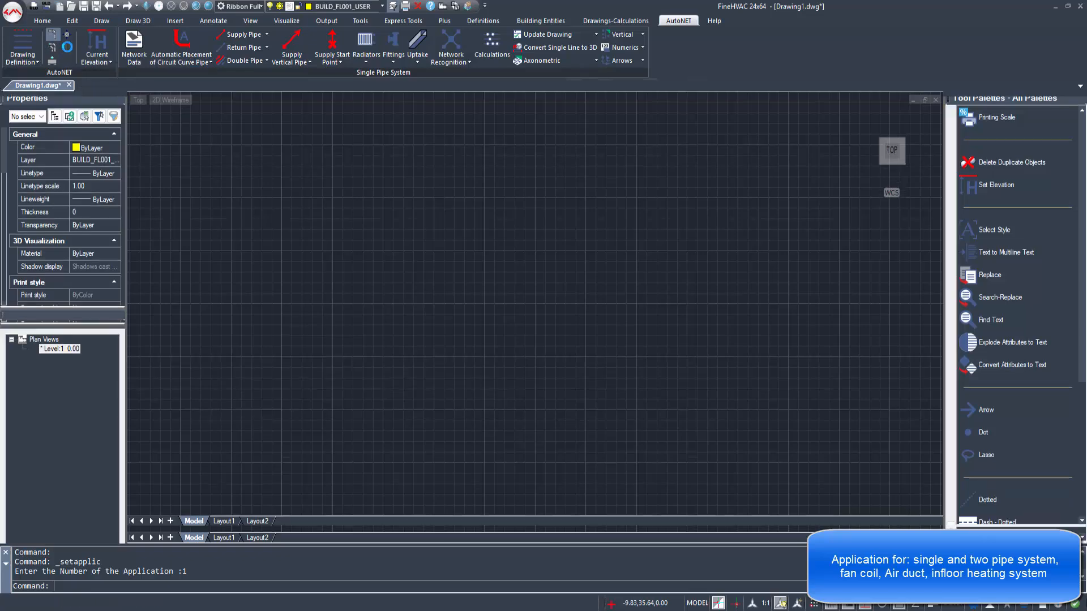
pyautogui.click(67, 36)
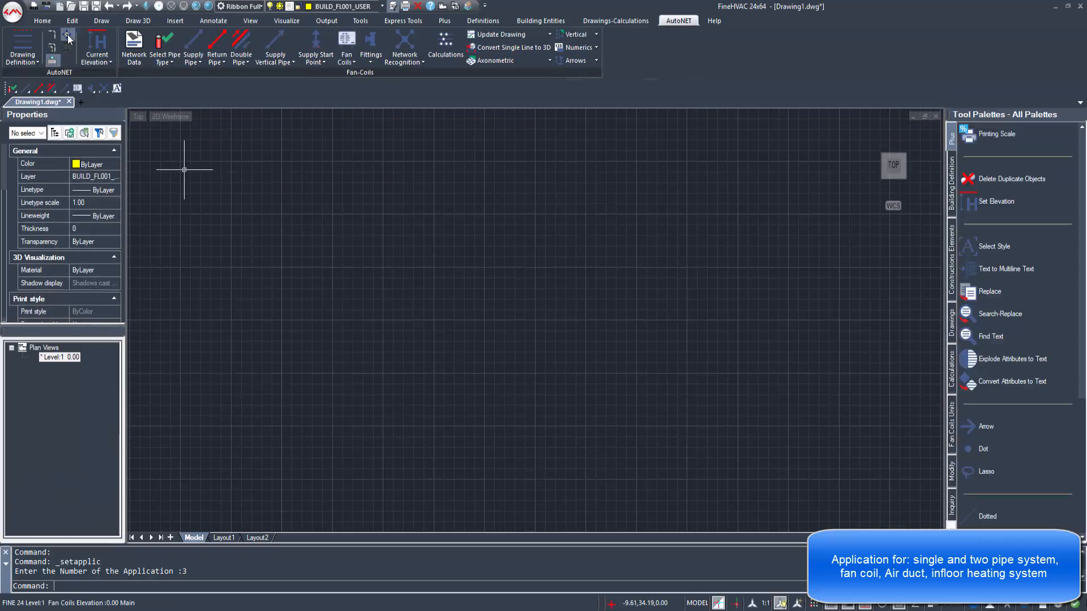
pyautogui.click(67, 36)
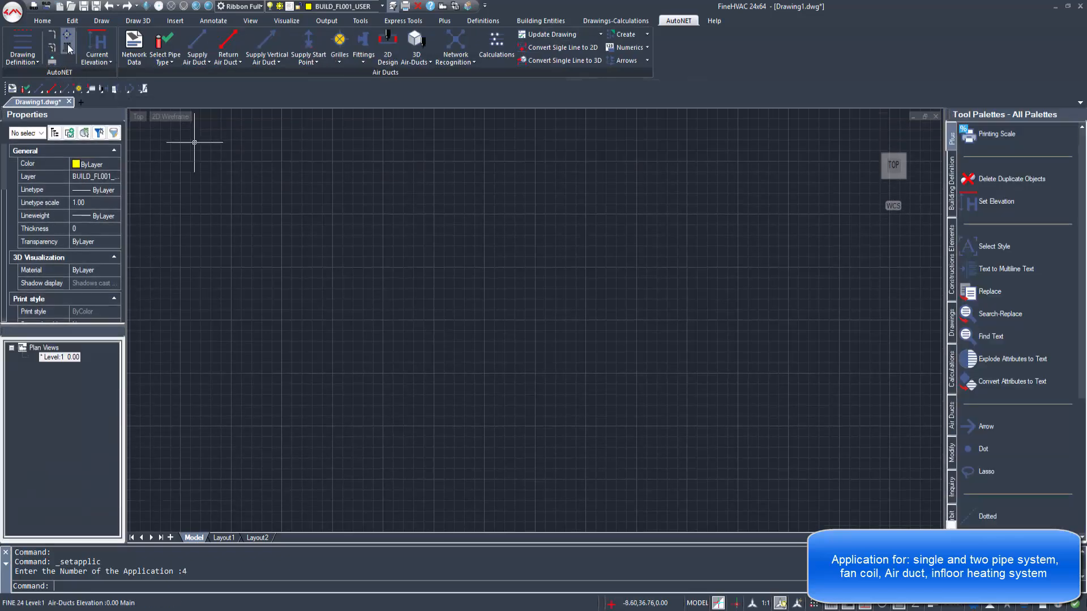
pyautogui.click(67, 44)
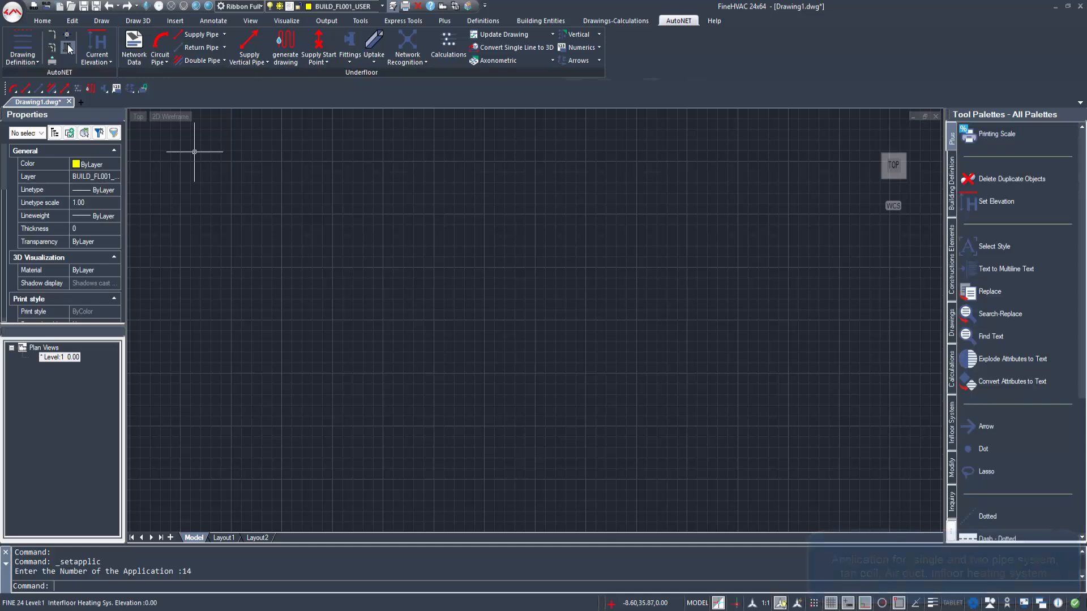
# Step: Create a new project named HVAC_PROJECT in the PROJECTS folder
pyautogui.click(496, 23)
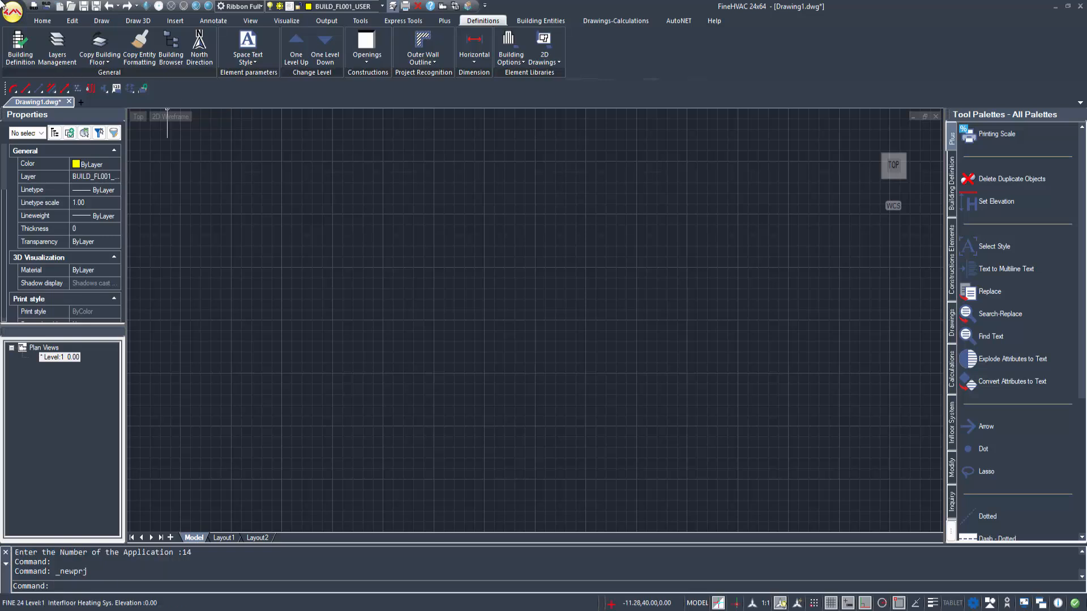
pyautogui.click(5, 6)
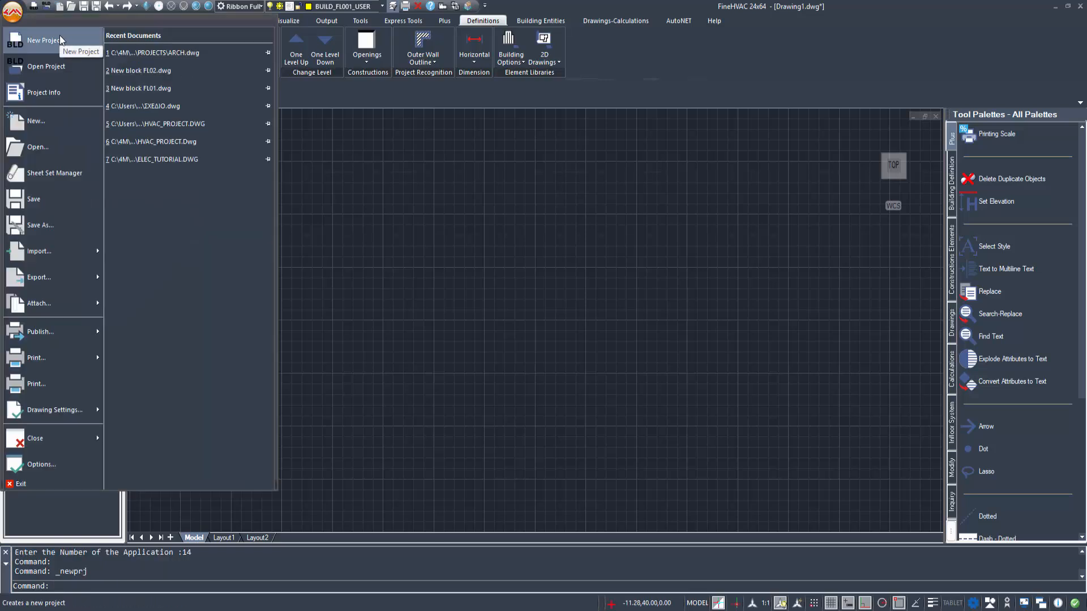
pyautogui.click(61, 40)
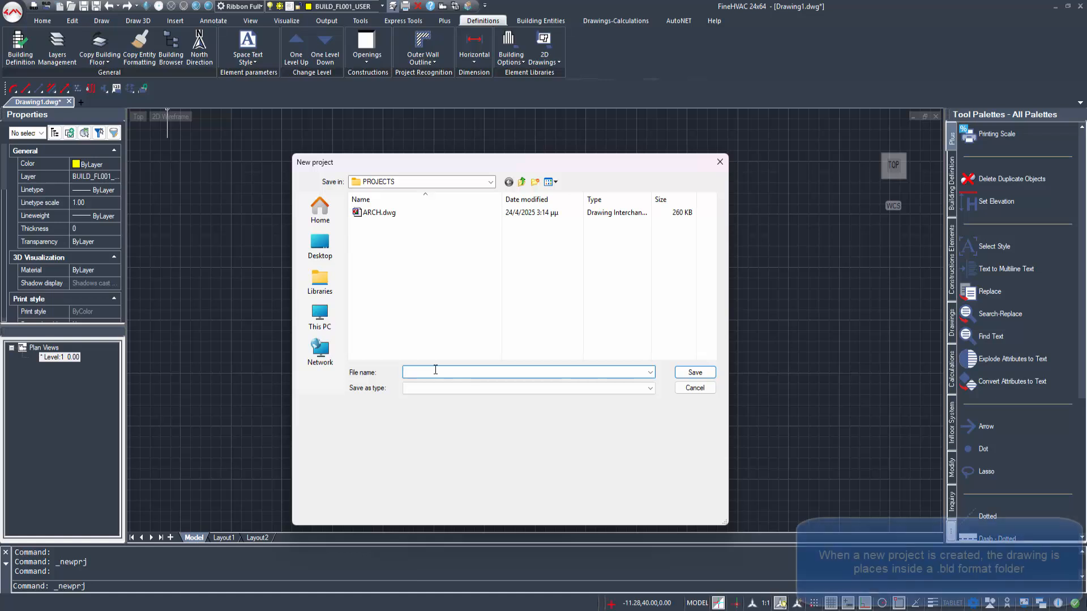
pyautogui.write('HVAC_PRO')
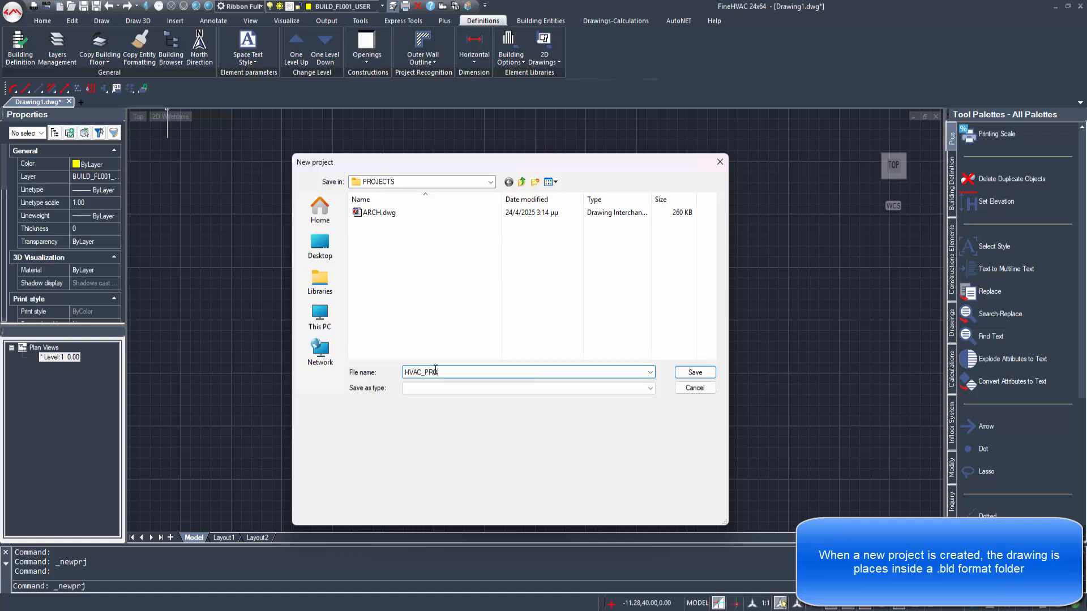
pyautogui.write('JECT')
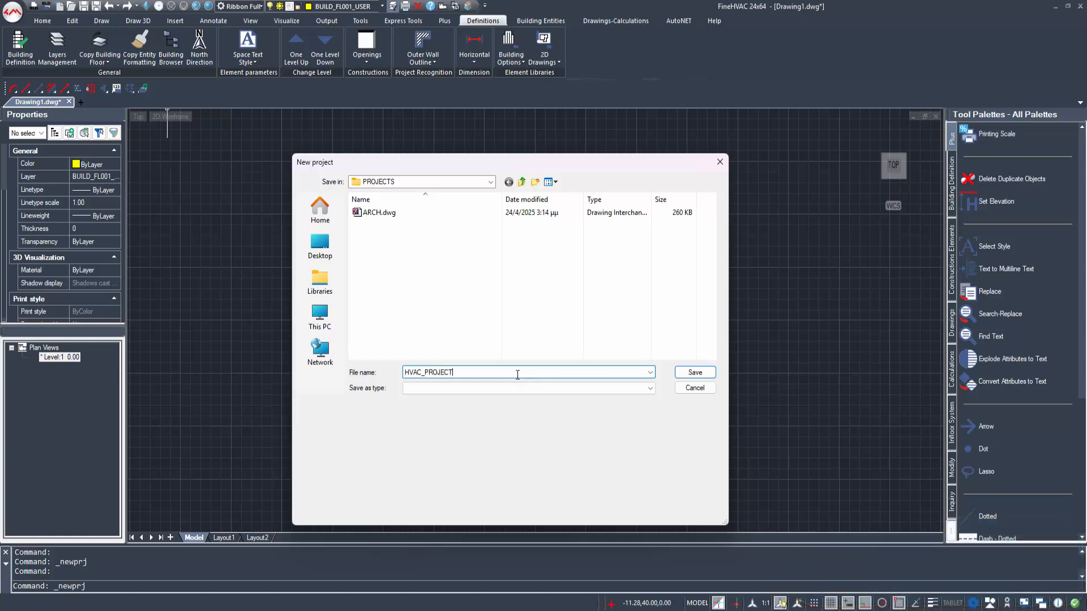
pyautogui.click(712, 375)
# Step: Open the architectural drawing ARCH.dwg from the PROJECTS folder
pyautogui.click(13, 11)
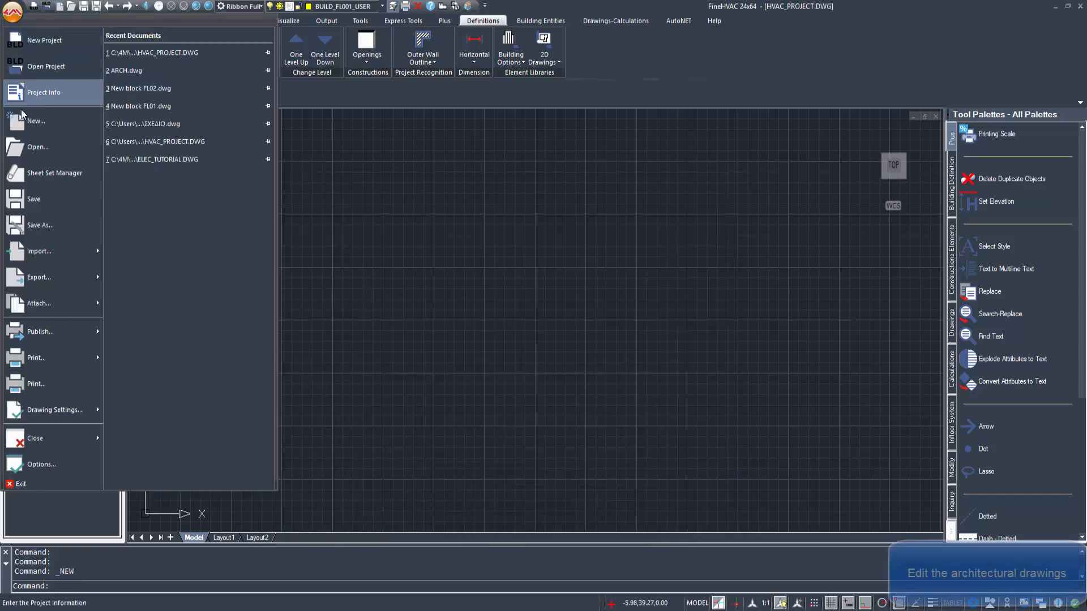
pyautogui.click(34, 147)
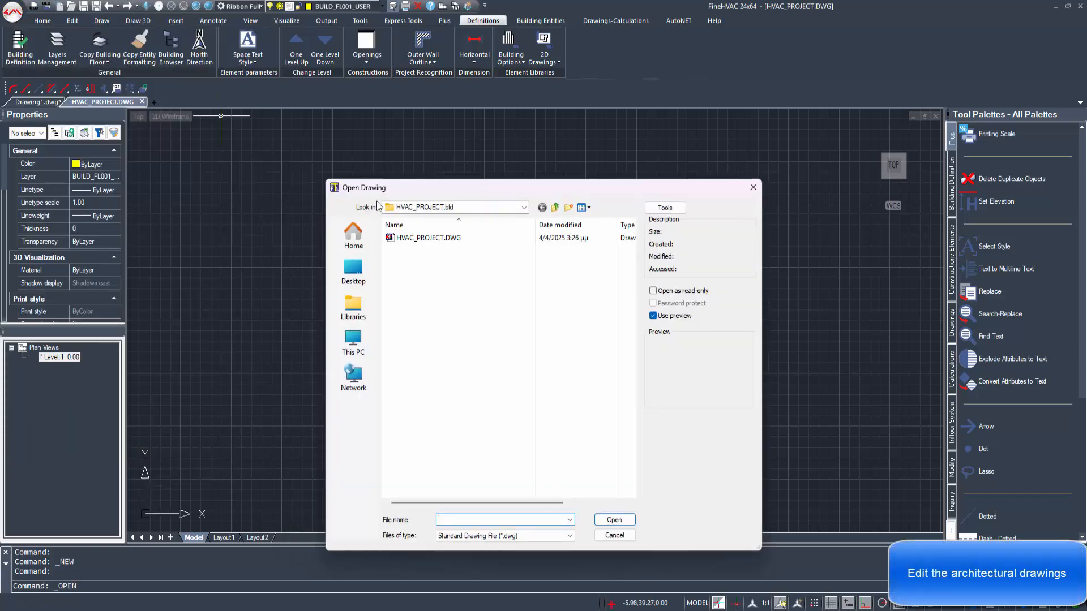
pyautogui.click(556, 207)
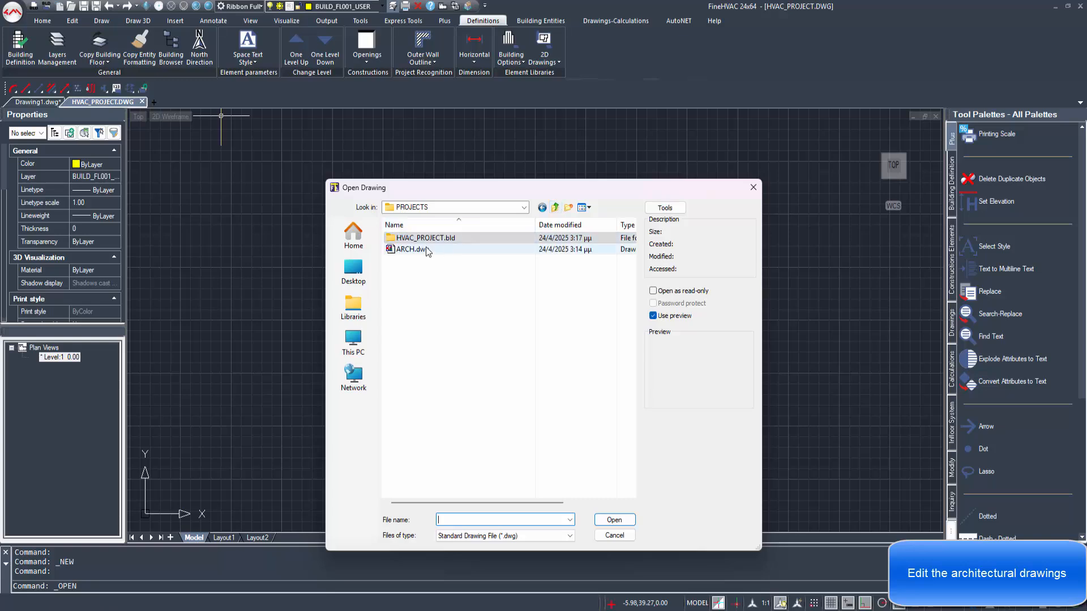
pyautogui.doubleClick(425, 249)
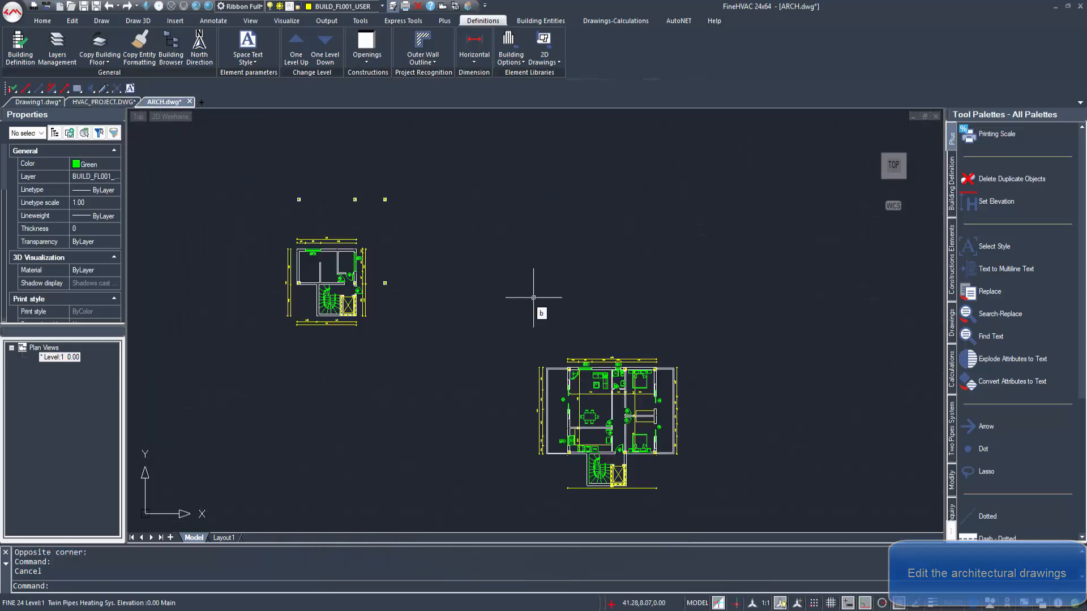
# Step: Explode the blocks in both floor plans with the BURST command
pyautogui.press('Return')
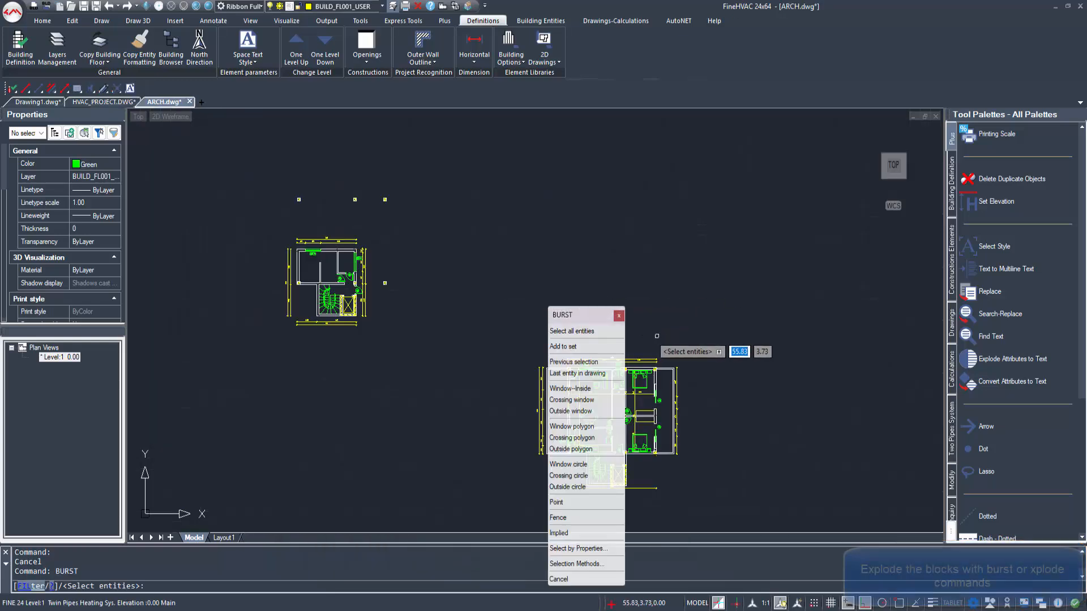
pyautogui.scroll(-1, 684, 389)
pyautogui.click(766, 487)
pyautogui.click(326, 191)
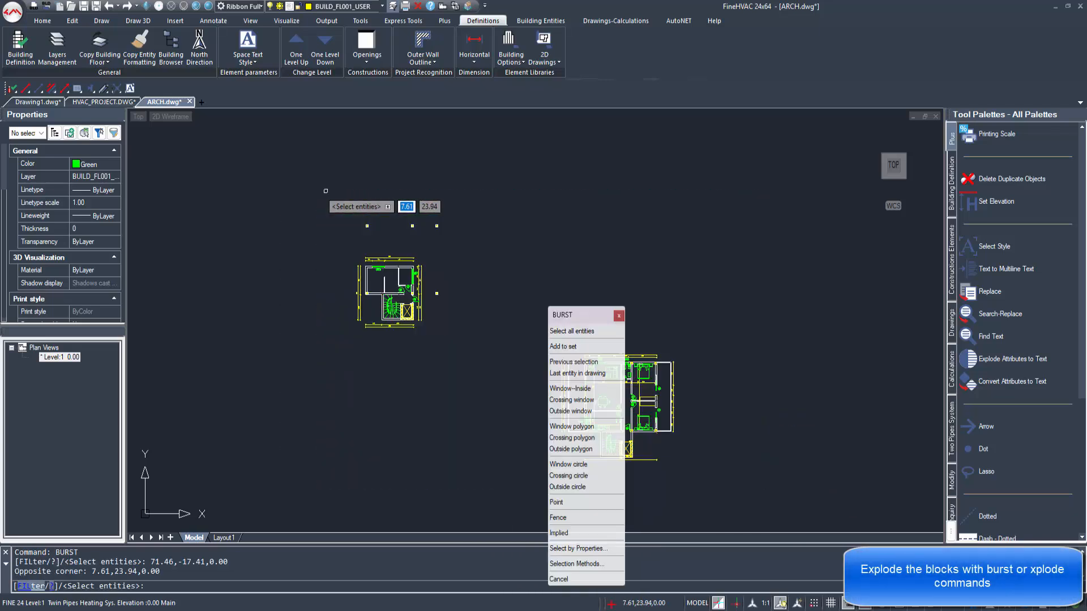
pyautogui.press('Return')
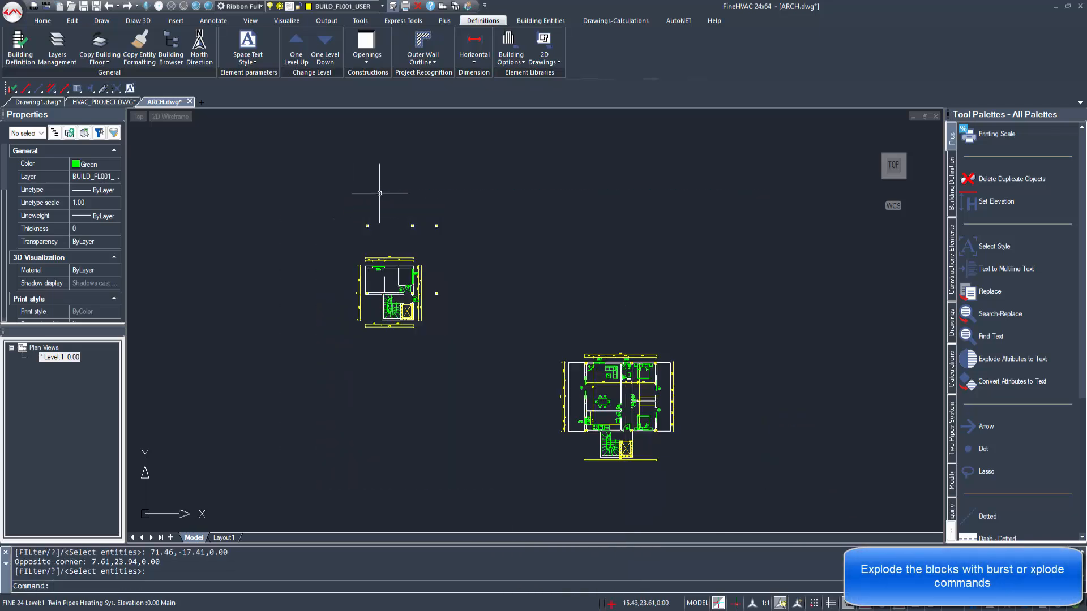
# Step: Set the color of all entities in both floor plans to White
pyautogui.click(720, 496)
pyautogui.click(213, 170)
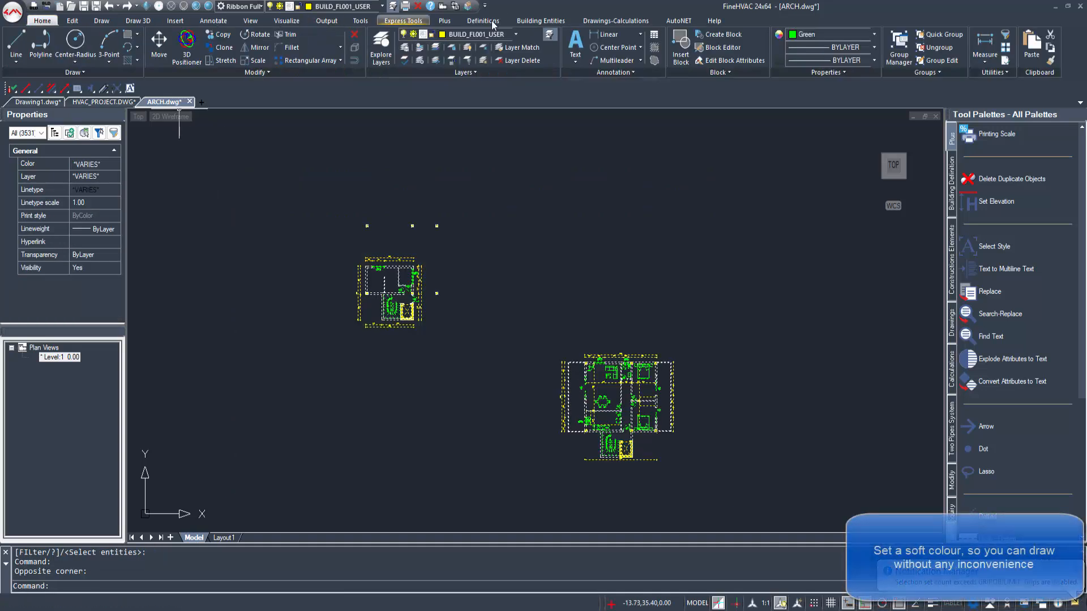
pyautogui.click(858, 35)
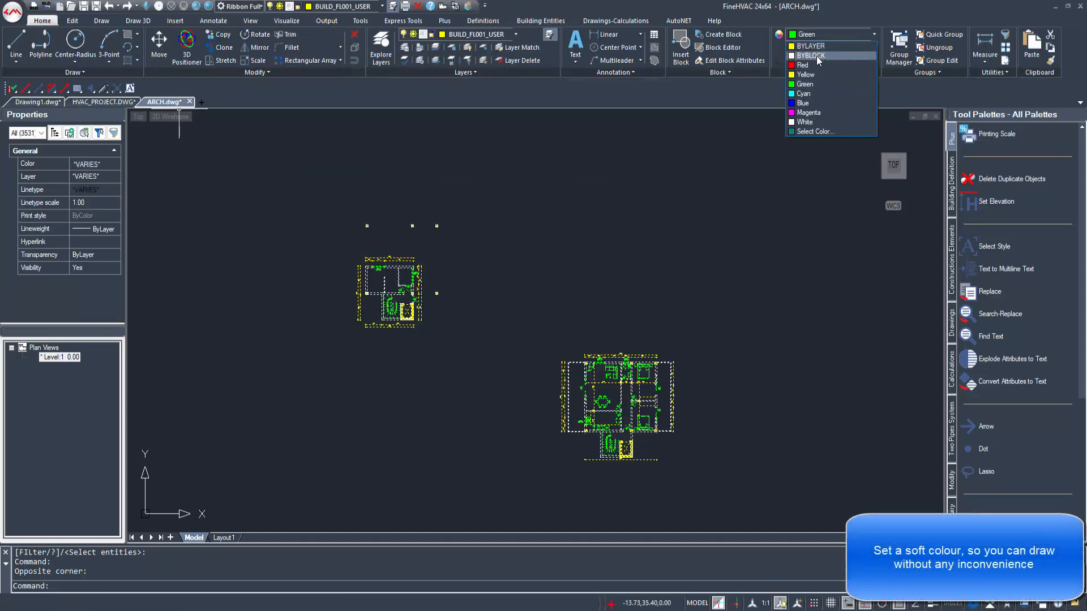
pyautogui.click(804, 122)
pyautogui.press('Escape')
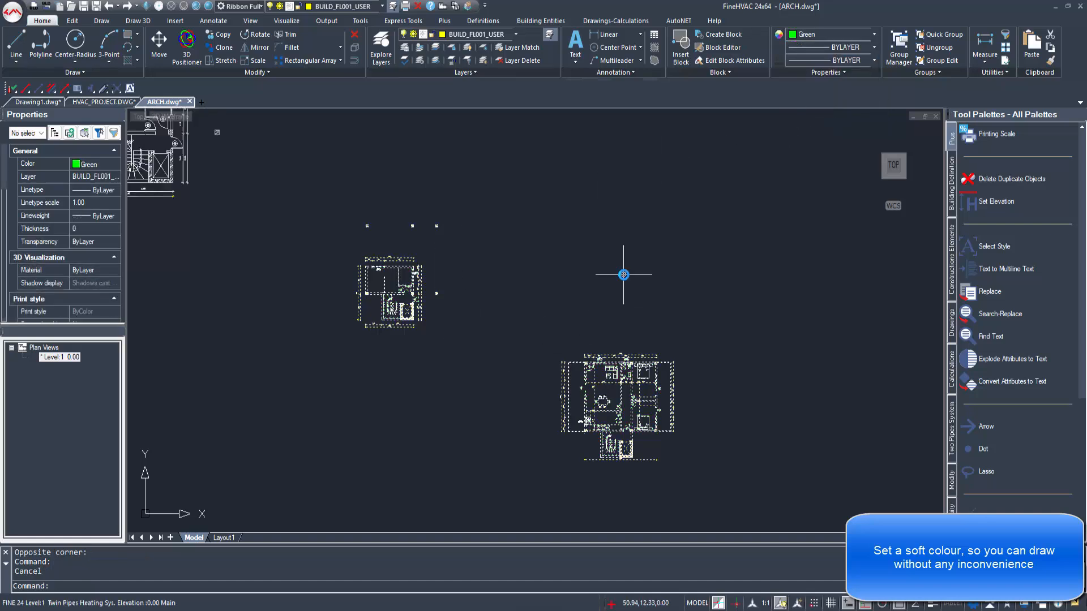
# Step: Start WBLOCK and set the base point at the left corner of the elevator door opening in the larger plan, at 50.75, -10.75, -2.99
pyautogui.scroll(3, 657, 470)
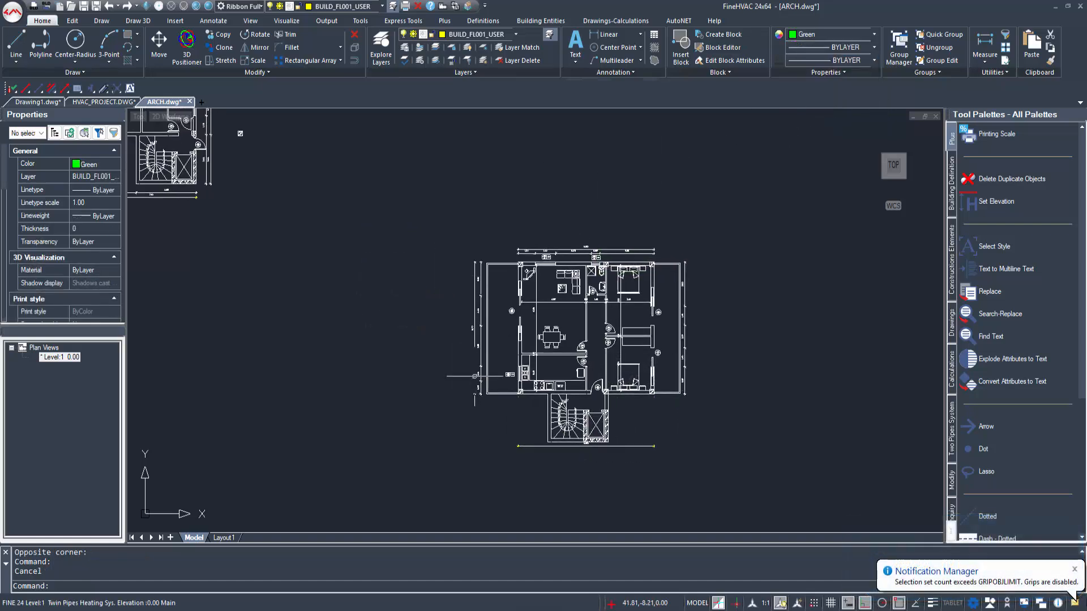
pyautogui.write('WBLOCK')
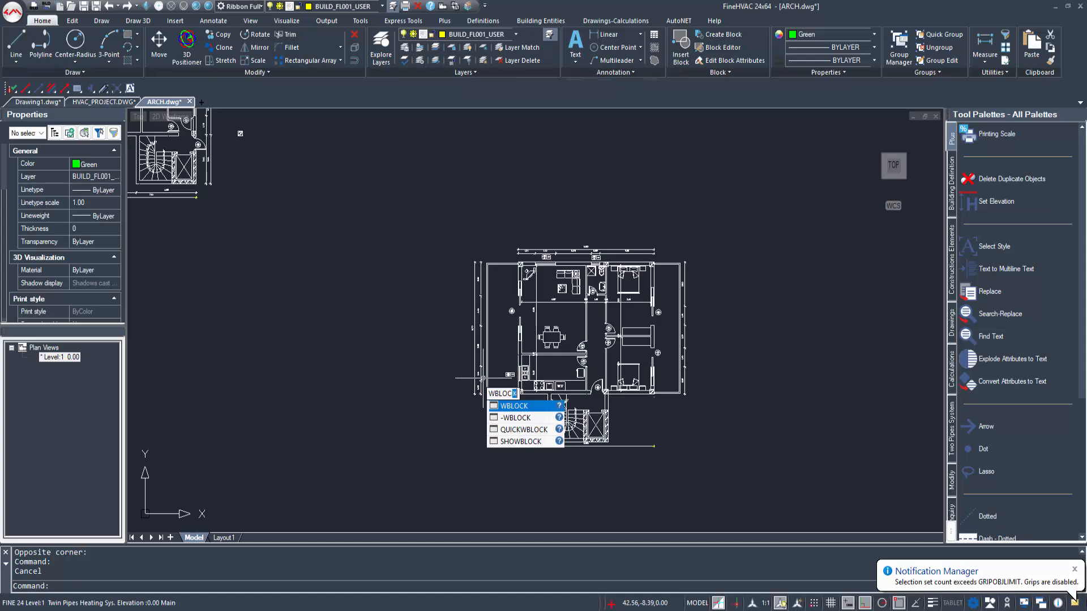
pyautogui.press('Return')
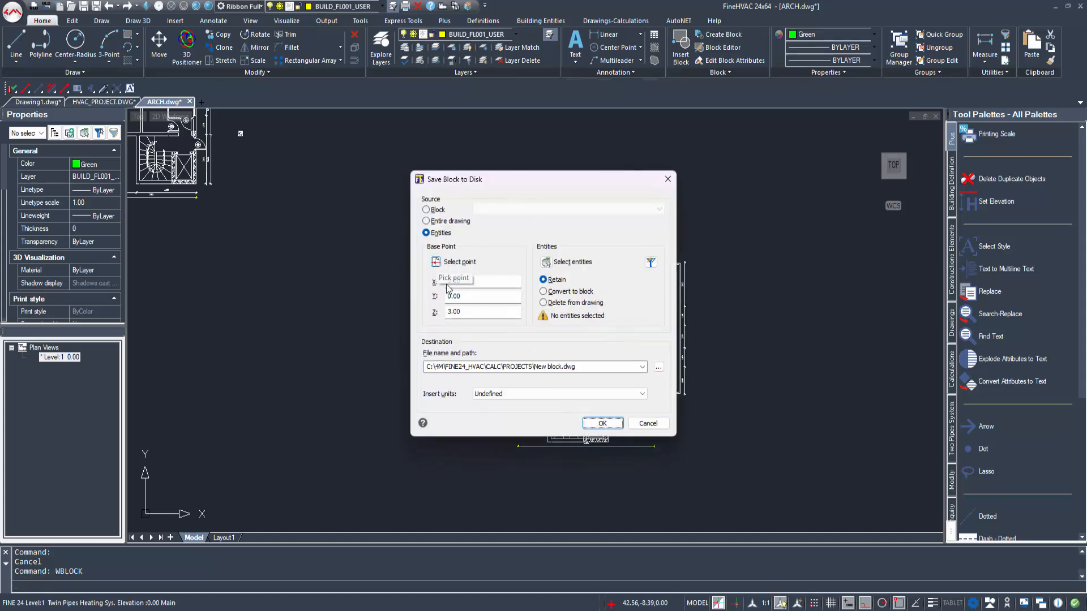
pyautogui.click(452, 261)
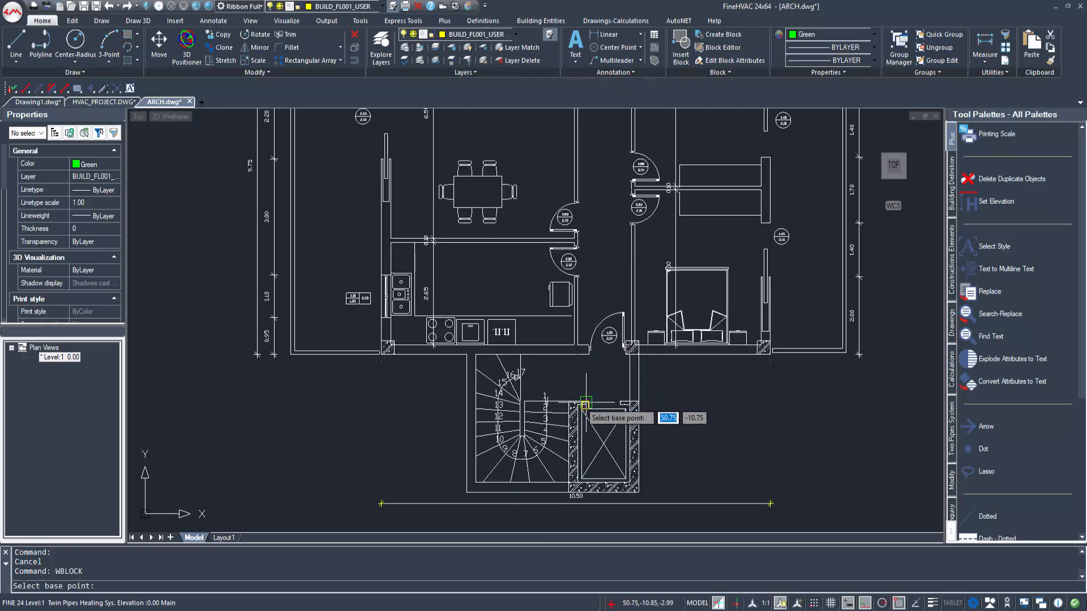
pyautogui.scroll(3, 586, 404)
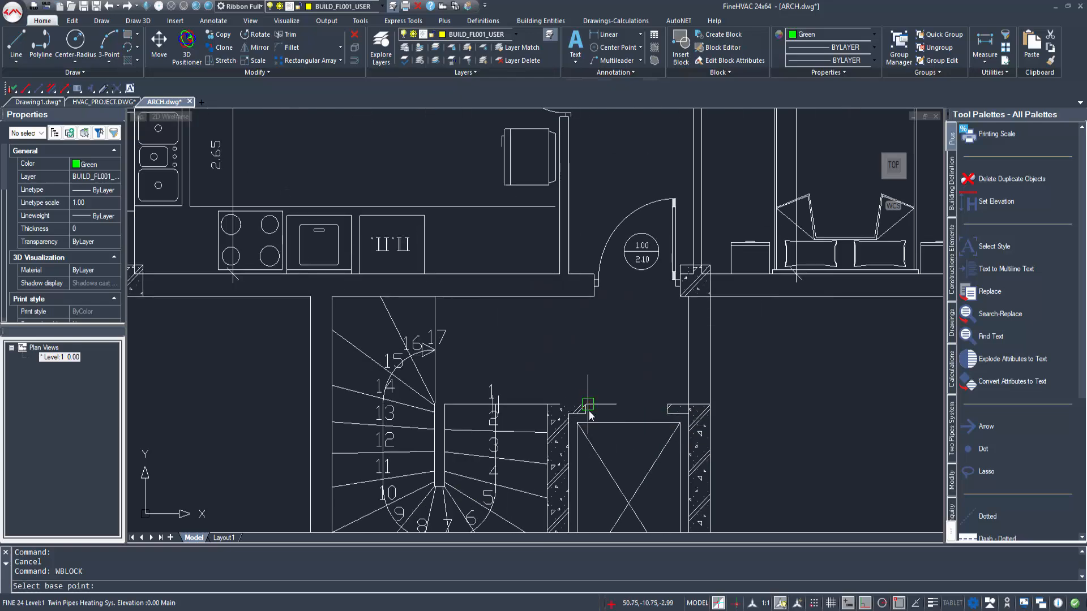
pyautogui.click(587, 405)
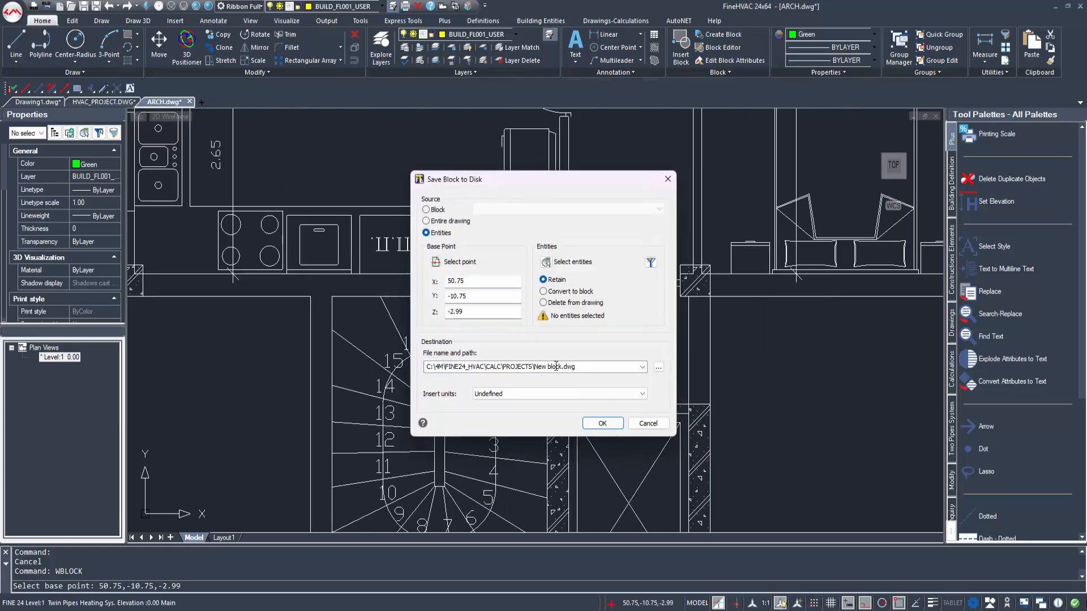
# Step: Select the whole larger floor plan, including its staircase and dimensions, as the entities for the block file
pyautogui.click(547, 263)
pyautogui.scroll(-5, 532, 343)
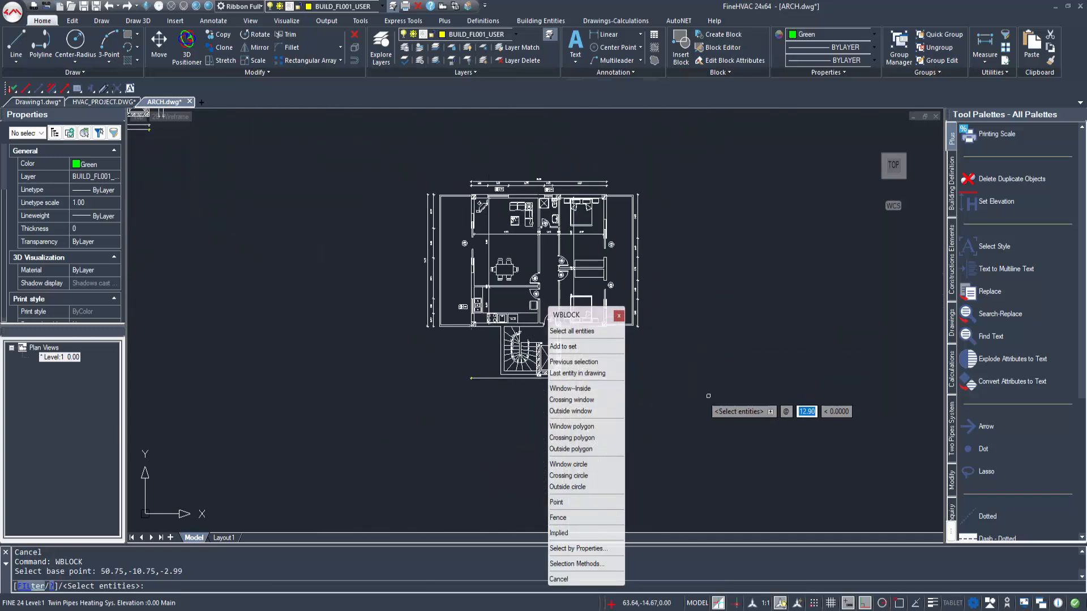
pyautogui.click(708, 396)
pyautogui.click(360, 154)
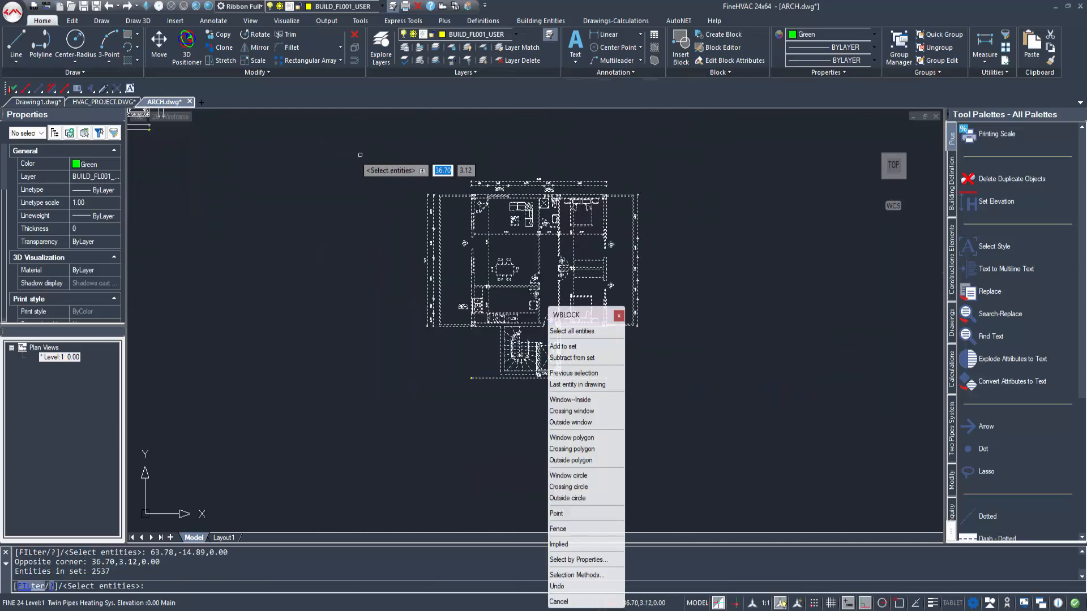
pyautogui.press('Return')
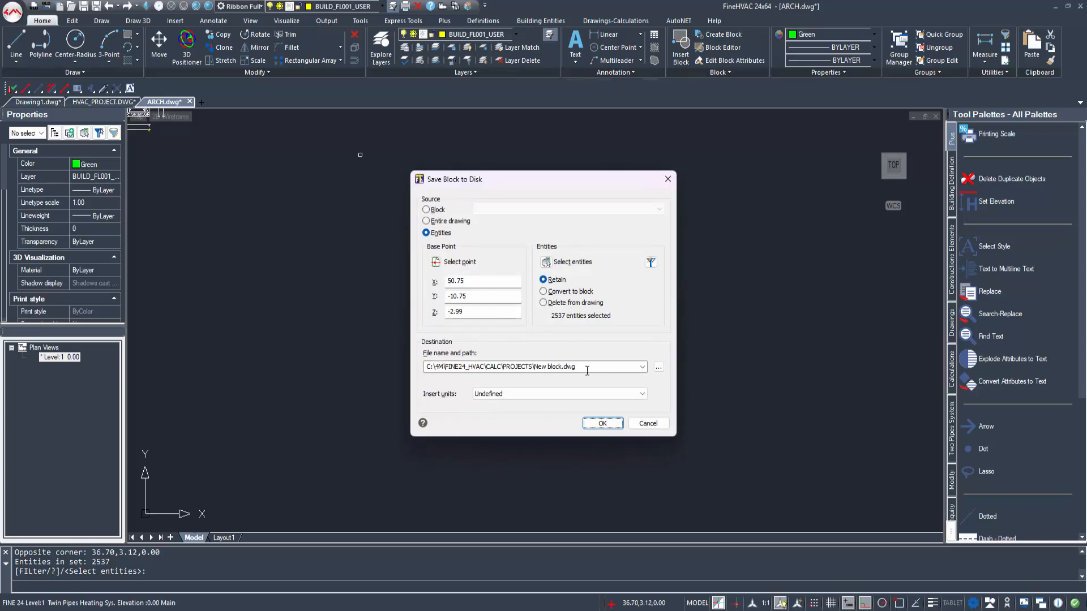
# Step: Save the larger floor plan as New block FL02.dwg in the HVAC_PROJECT.bld folder
pyautogui.click(587, 370)
pyautogui.click(658, 368)
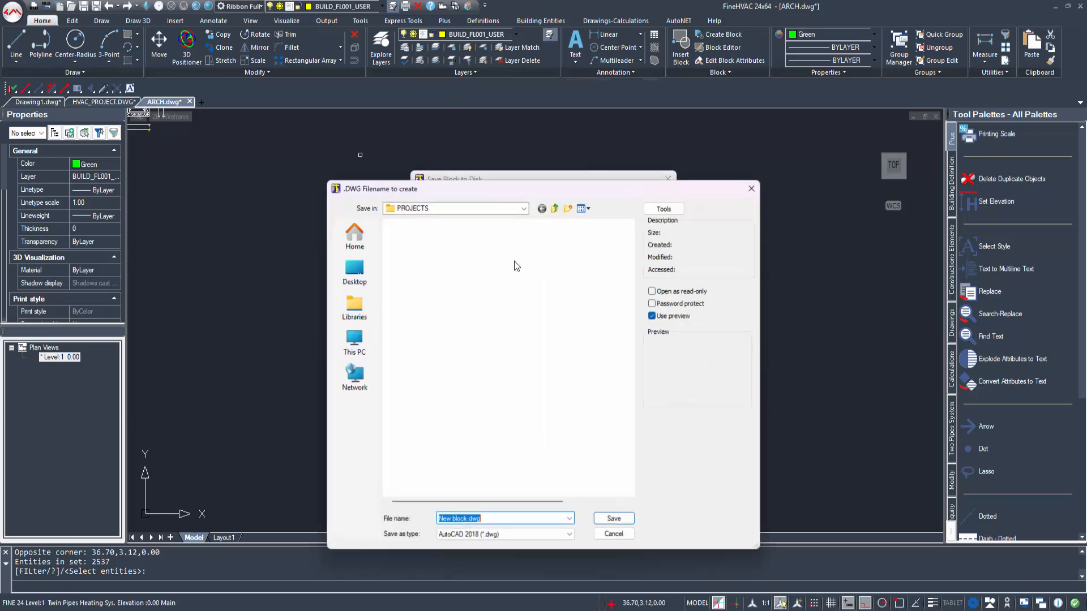
pyautogui.doubleClick(418, 237)
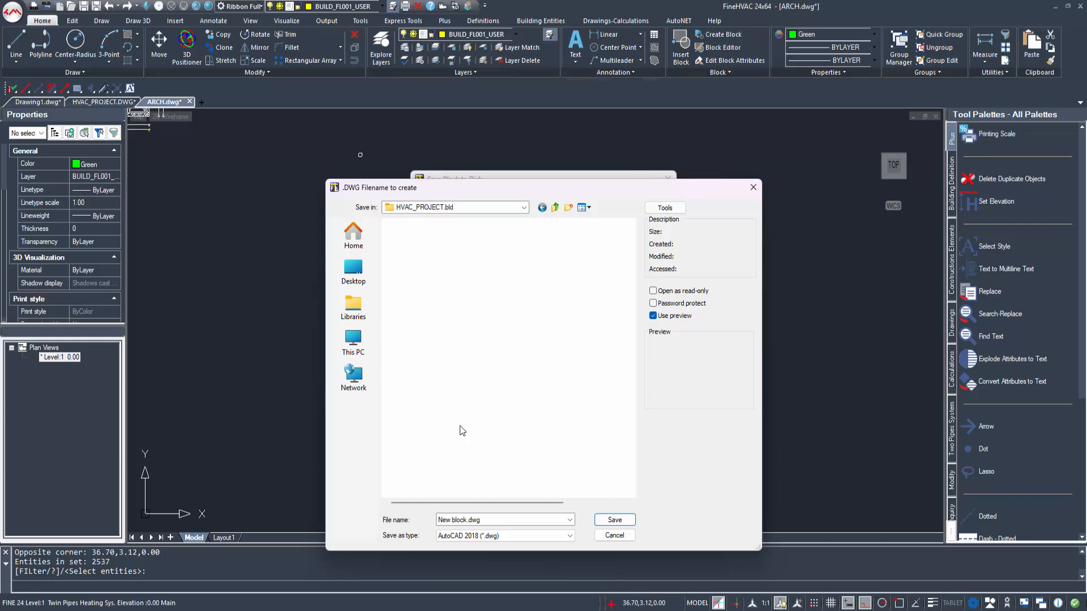
pyautogui.click(469, 519)
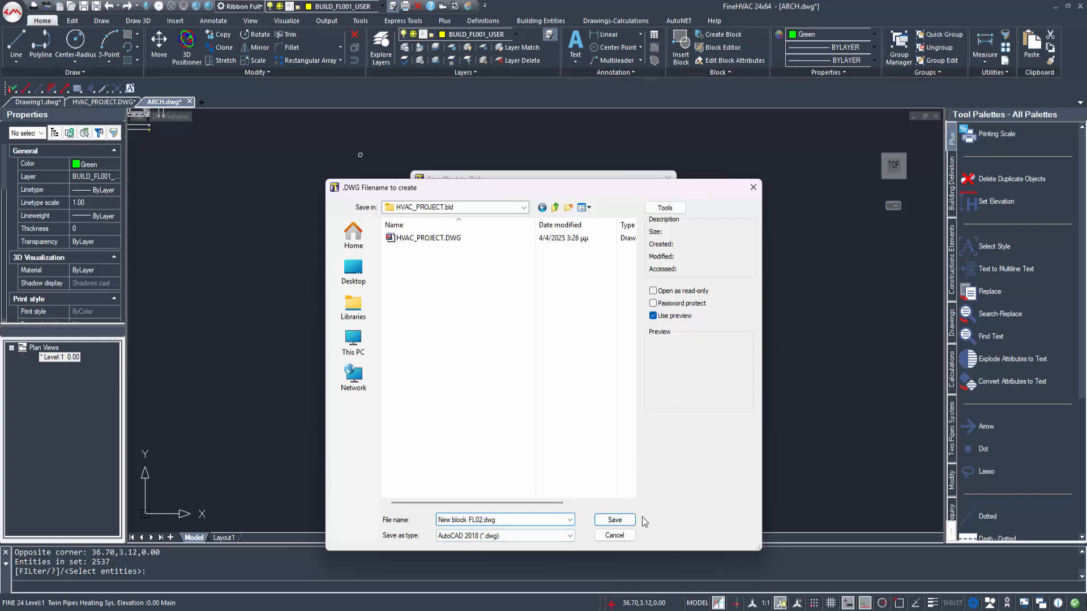
pyautogui.click(615, 519)
pyautogui.click(604, 426)
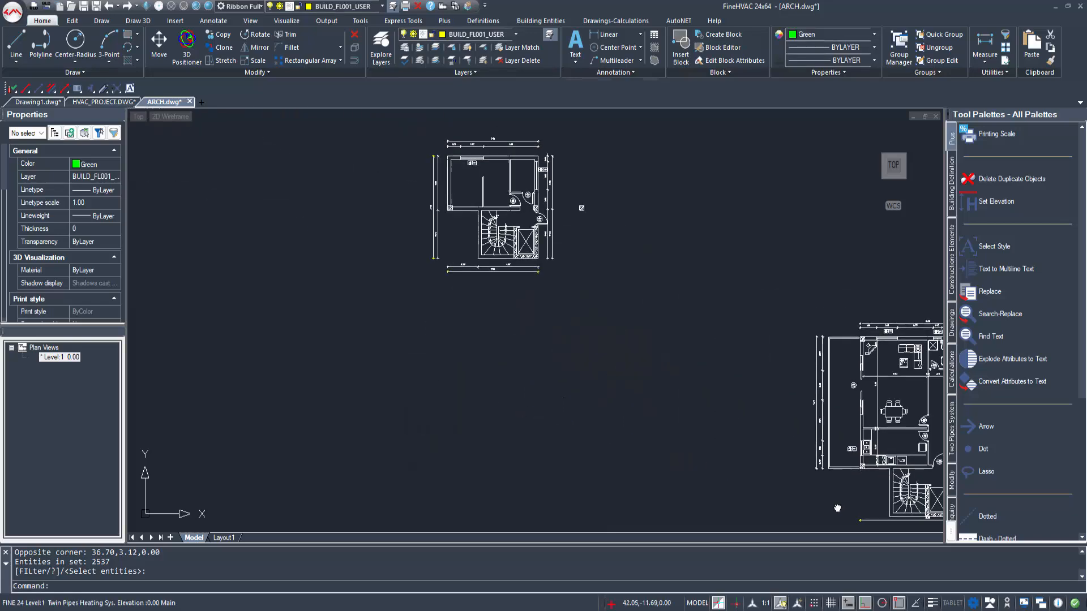
# Step: Start WBLOCK and set the base point at the left corner of the elevator door opening in the smaller plan, at 18.90, 8.35, -2.99
pyautogui.write('WBLOCK')
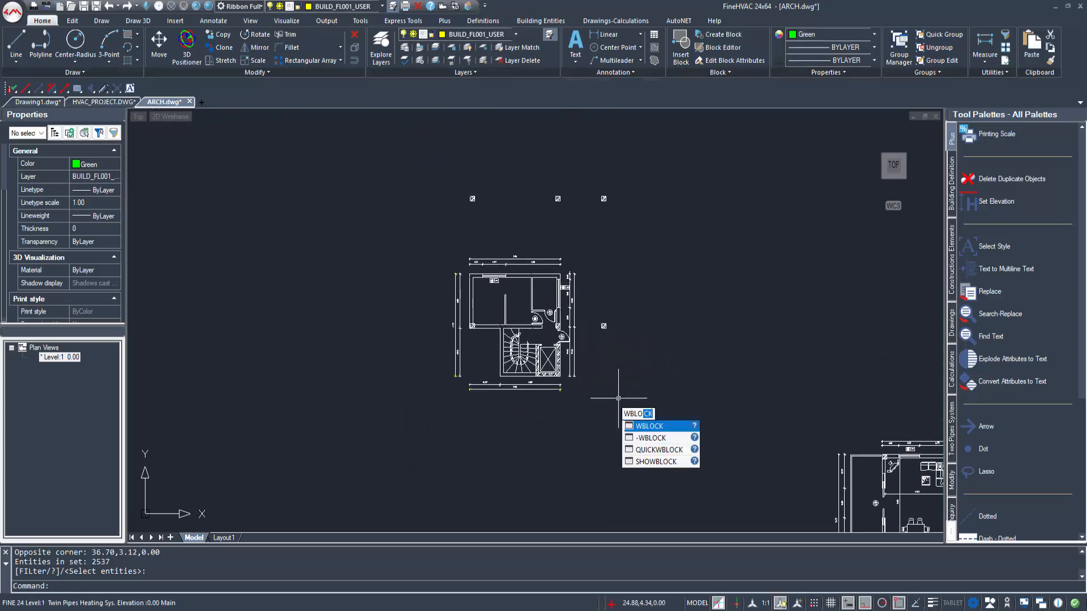
pyautogui.press('Return')
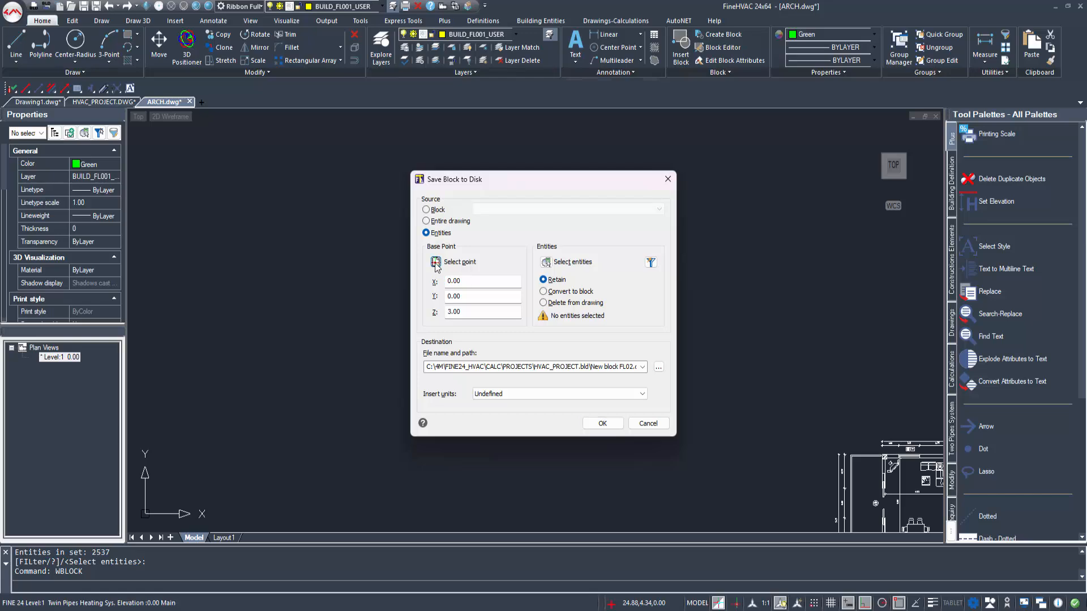
pyautogui.click(435, 262)
pyautogui.scroll(5, 622, 408)
pyautogui.click(590, 408)
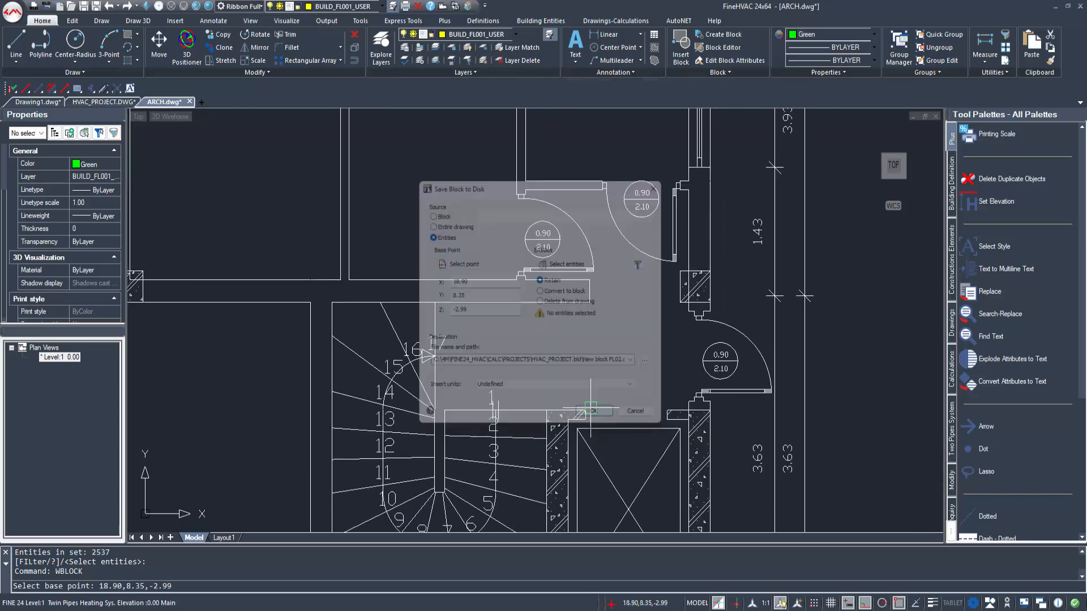
# Step: Select the whole smaller floor plan, including its dimensions and the separate columns around it, as the entities for the block file
pyautogui.click(563, 263)
pyautogui.scroll(-6, 430, 322)
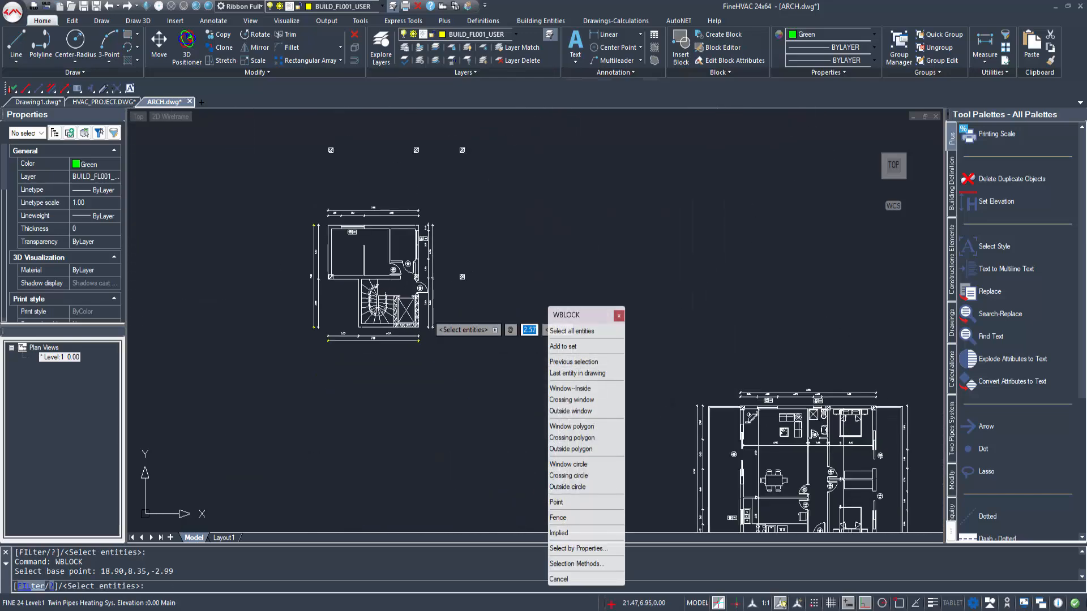
pyautogui.scroll(-1, 433, 317)
pyautogui.click(504, 368)
pyautogui.click(280, 151)
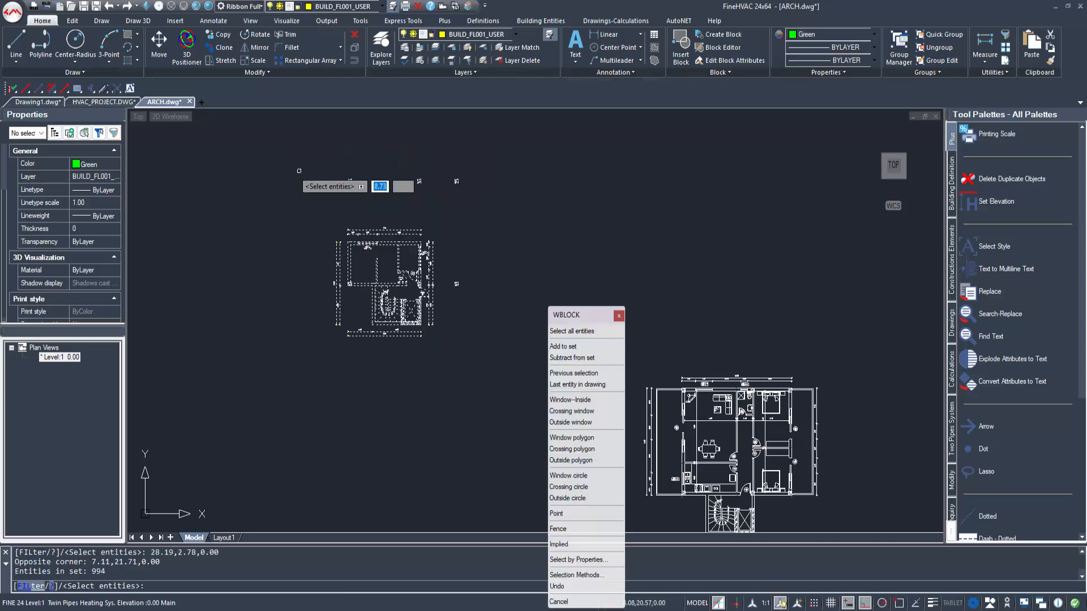
pyautogui.rightClick(335, 199)
# Step: Save the smaller plan as New block FL01.dwg in the HVAC_PROJECT.bld folder and close ARCH.dwg without saving its changes
pyautogui.click(615, 372)
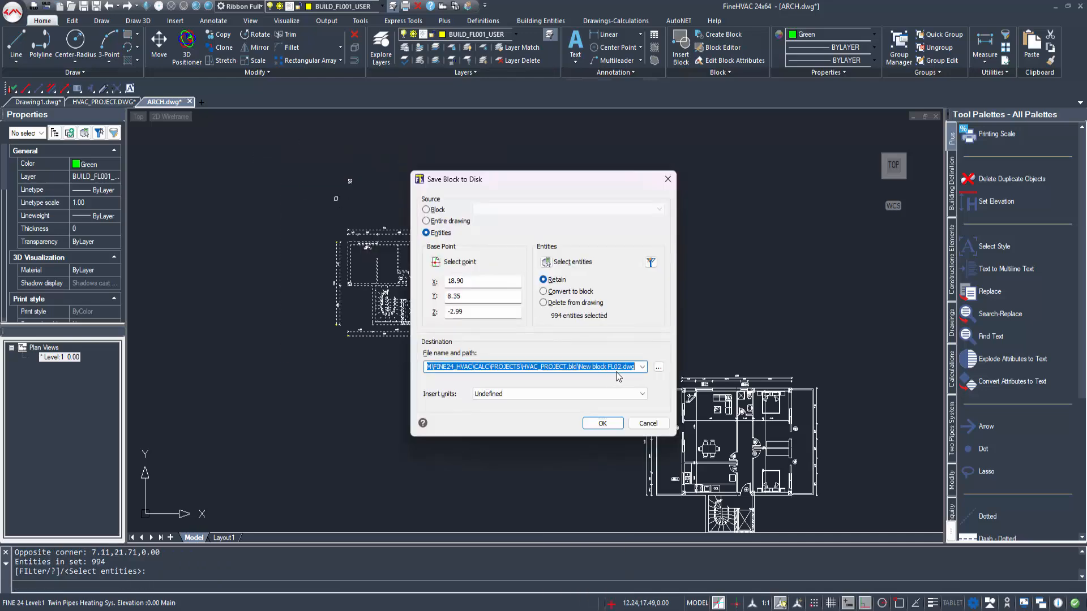
pyautogui.click(656, 368)
pyautogui.click(482, 524)
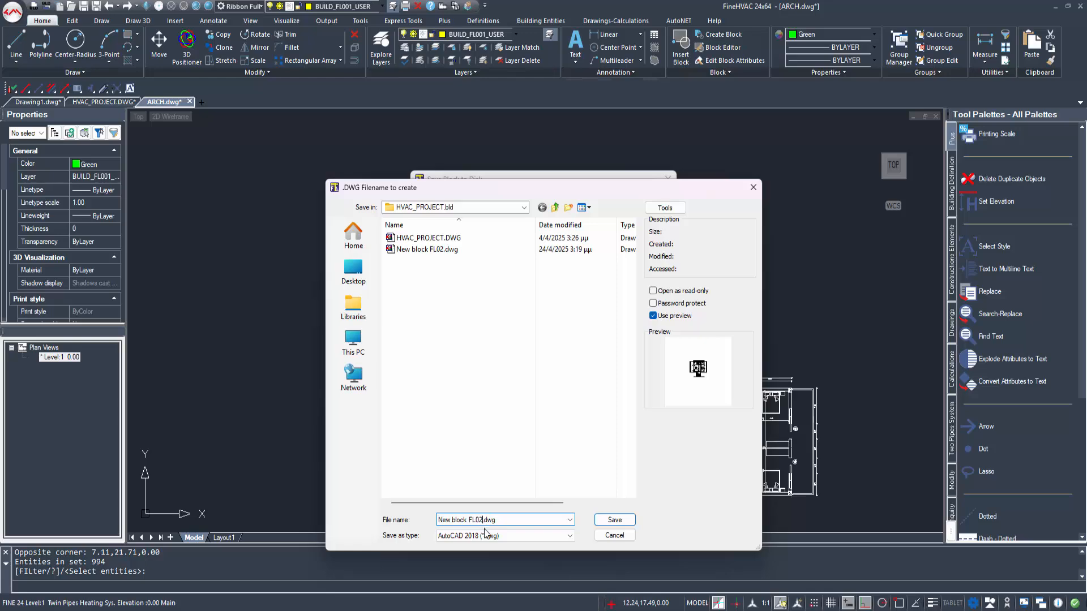
pyautogui.click(616, 520)
pyautogui.click(602, 423)
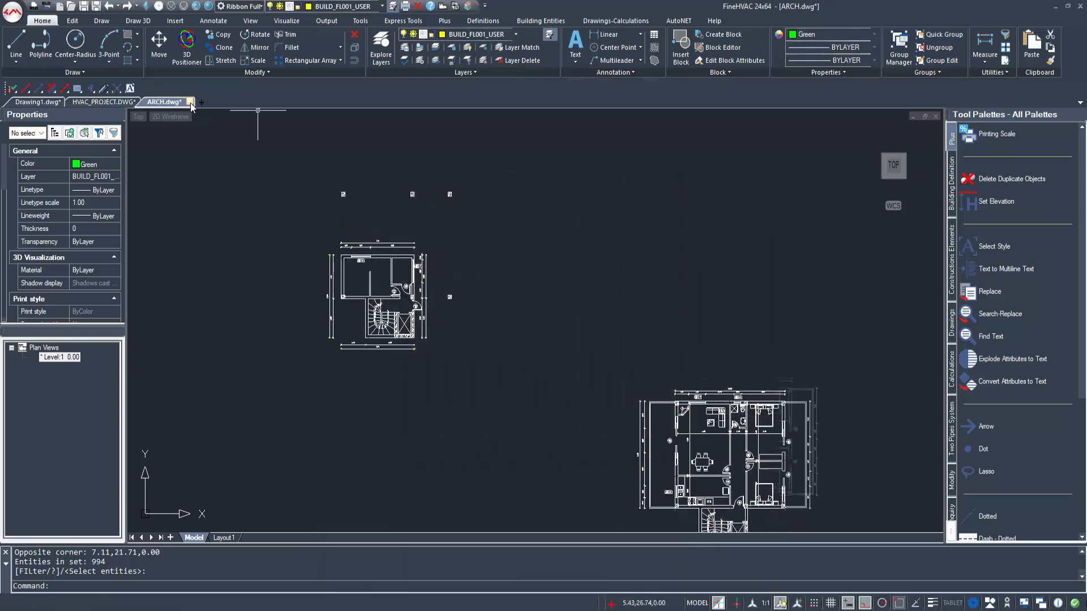
pyautogui.click(190, 102)
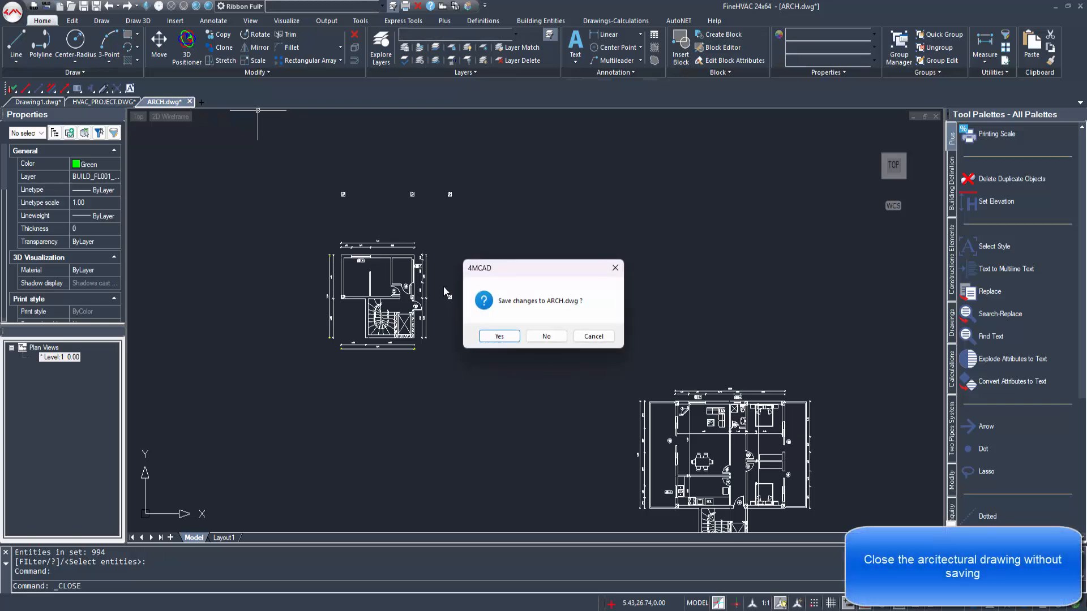
pyautogui.click(547, 336)
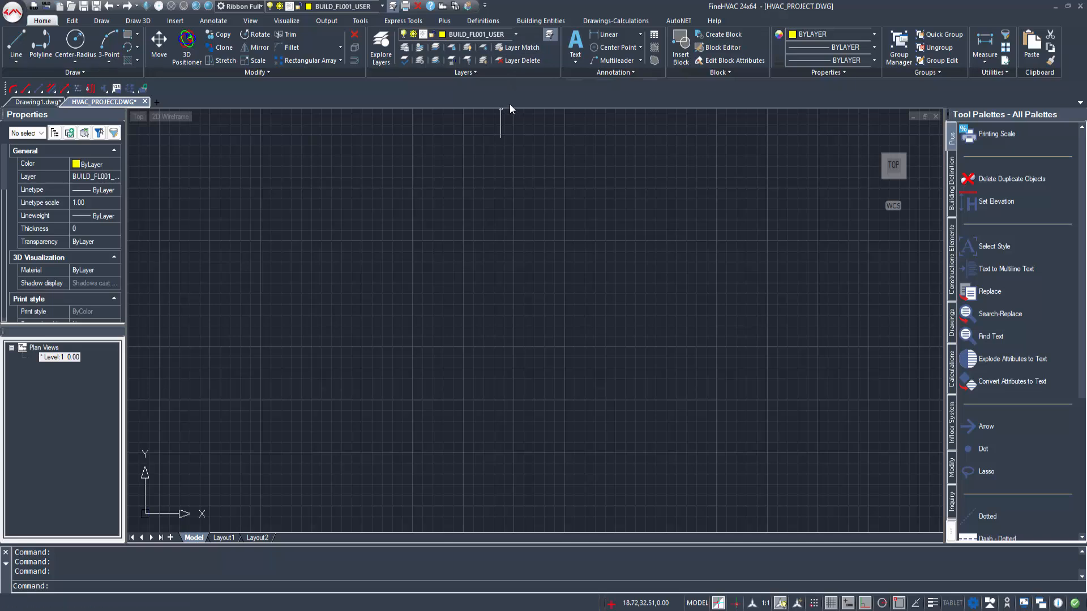
# Step: In the Building Definition, name level 1 Ground Floor and assign New block FL01.dwg as its drawing file
pyautogui.click(485, 21)
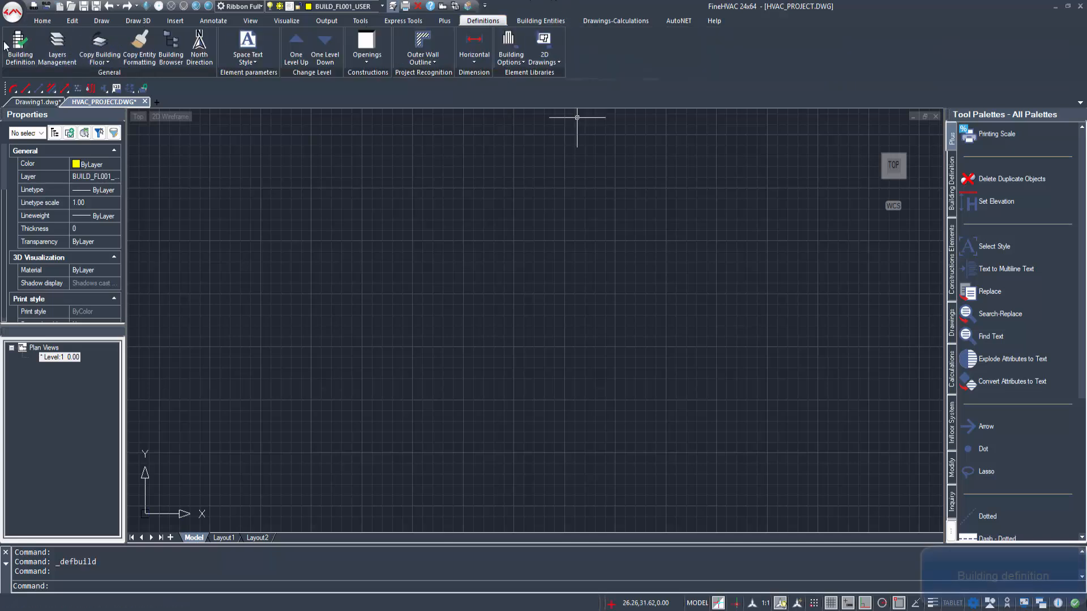
pyautogui.click(10, 48)
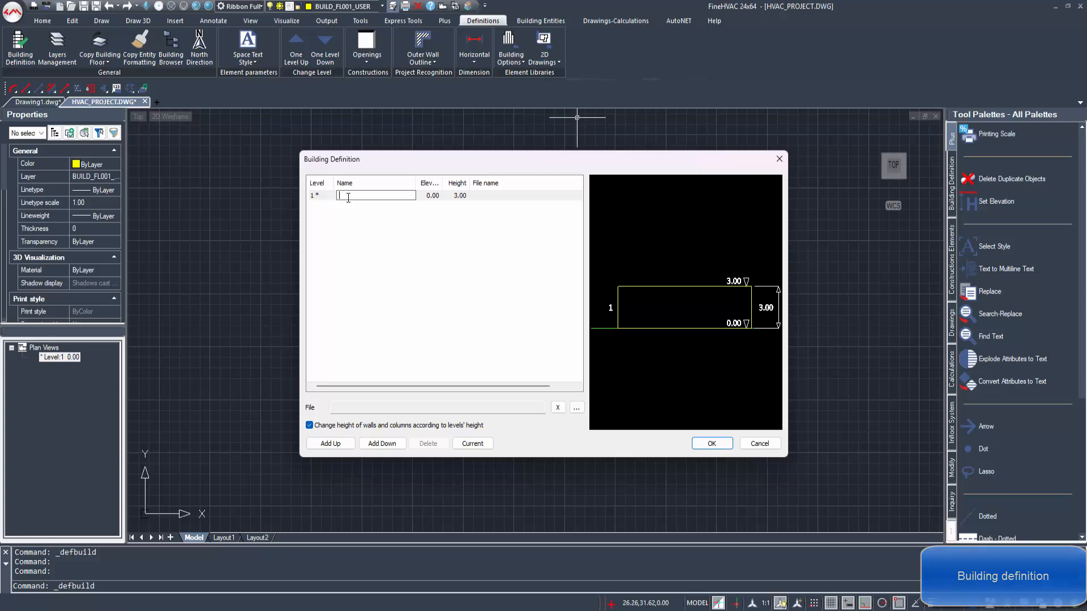
pyautogui.write('Ground Floor')
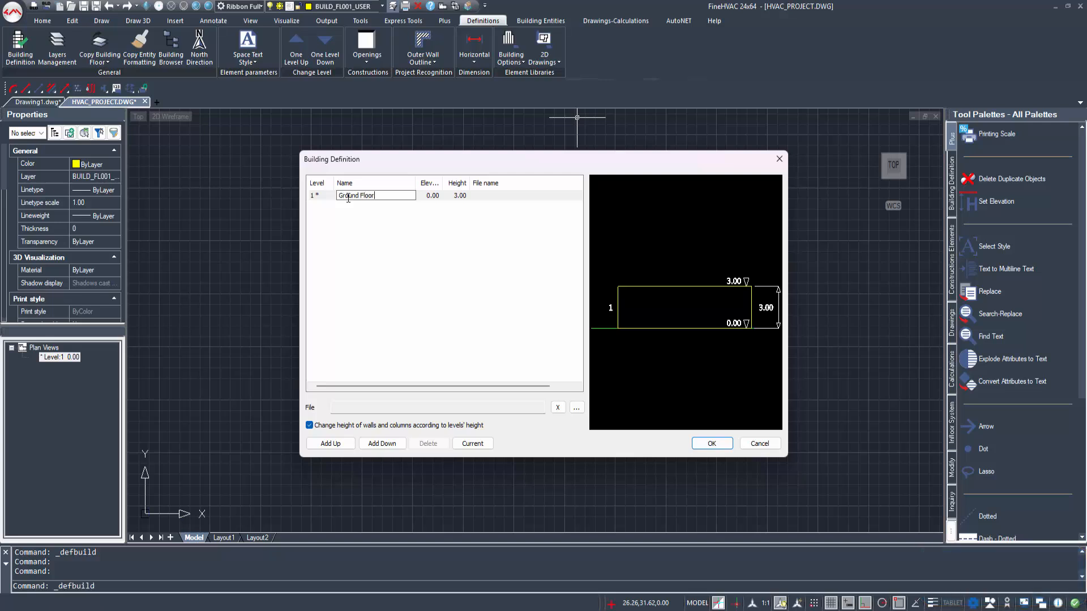
pyautogui.click(491, 198)
pyautogui.click(576, 408)
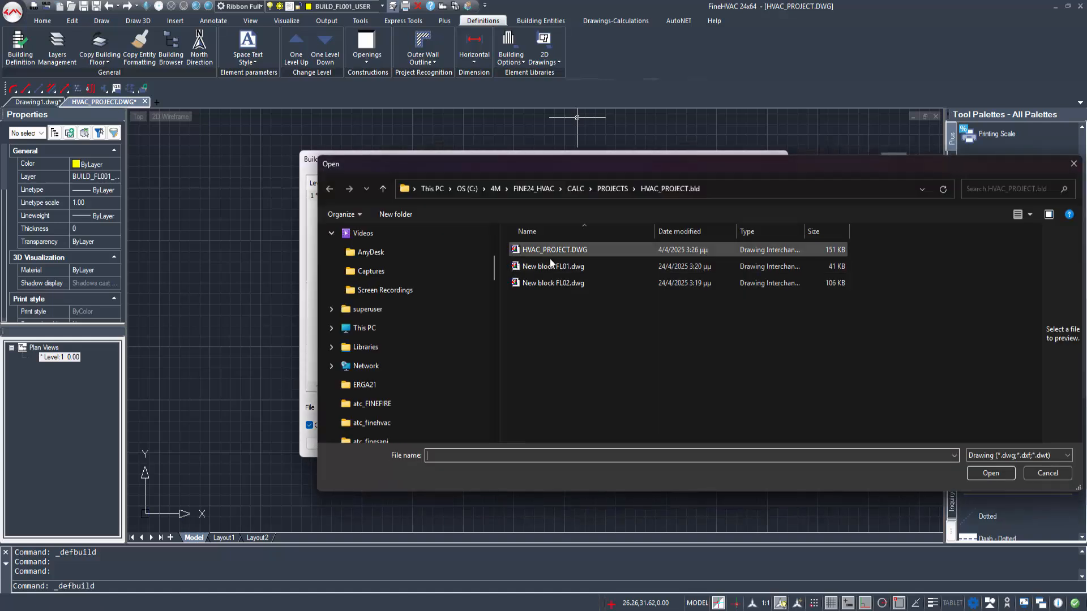
pyautogui.click(991, 472)
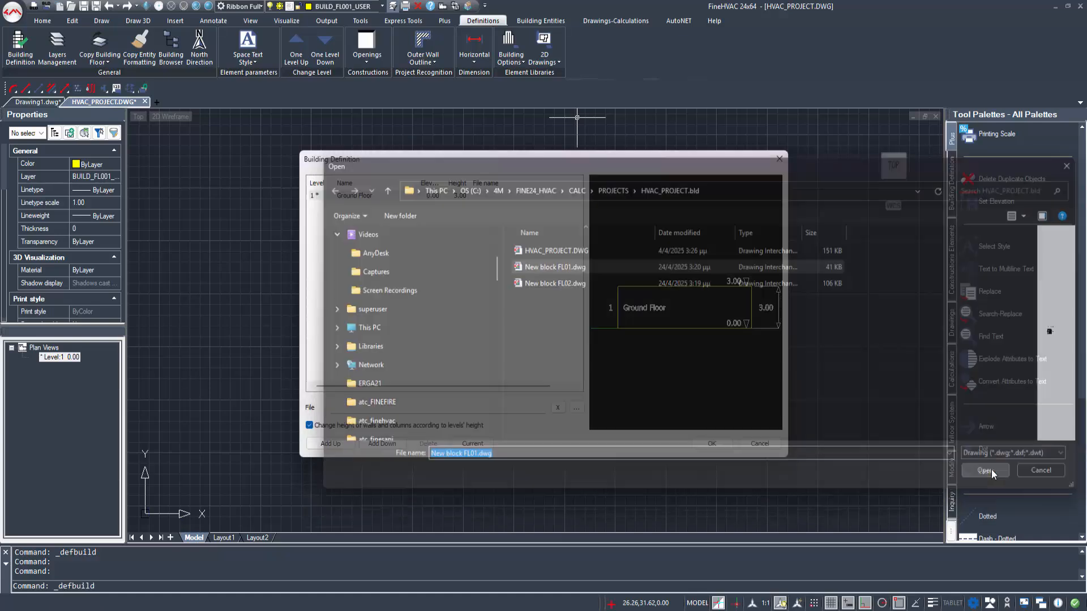
# Step: Add a level above named 1st Floor, assign New block FL02.dwg to it and accept the building definition
pyautogui.click(330, 443)
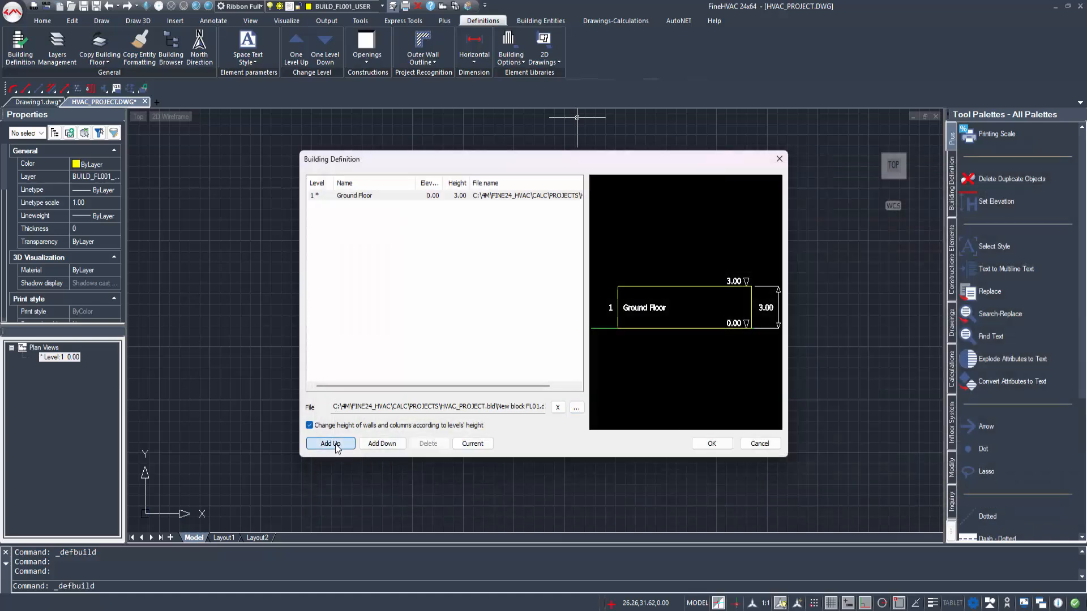
pyautogui.click(347, 196)
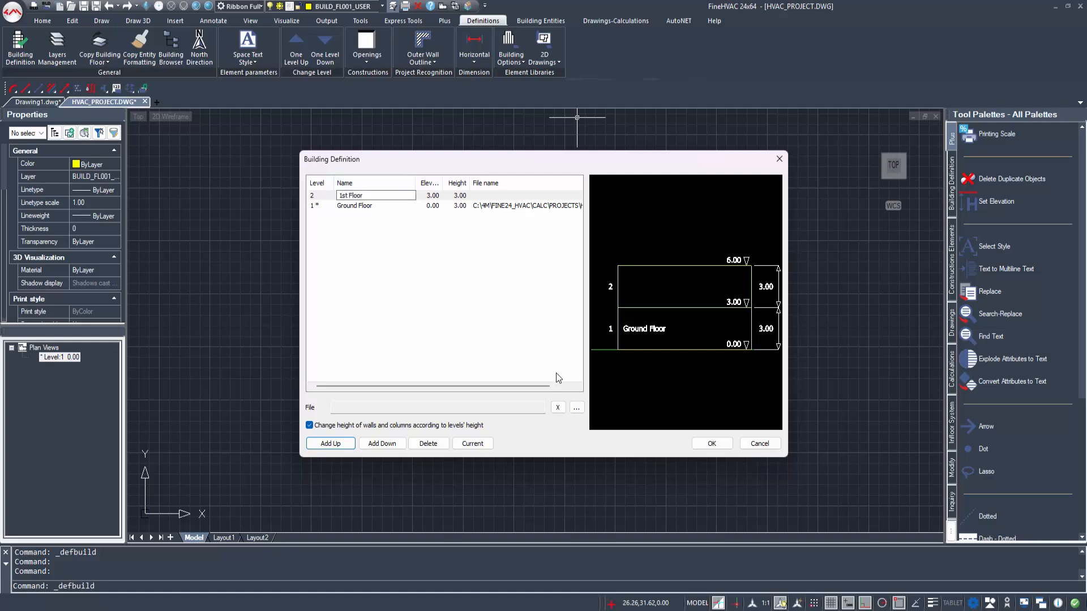
pyautogui.click(577, 408)
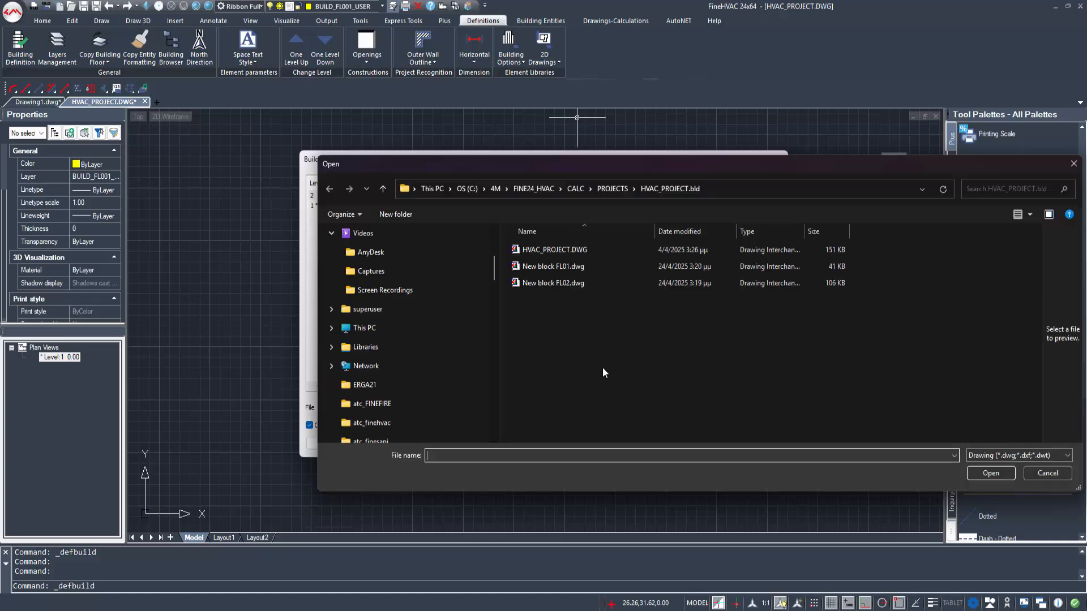
pyautogui.moveTo(562, 283); pyautogui.dragTo(558, 285)
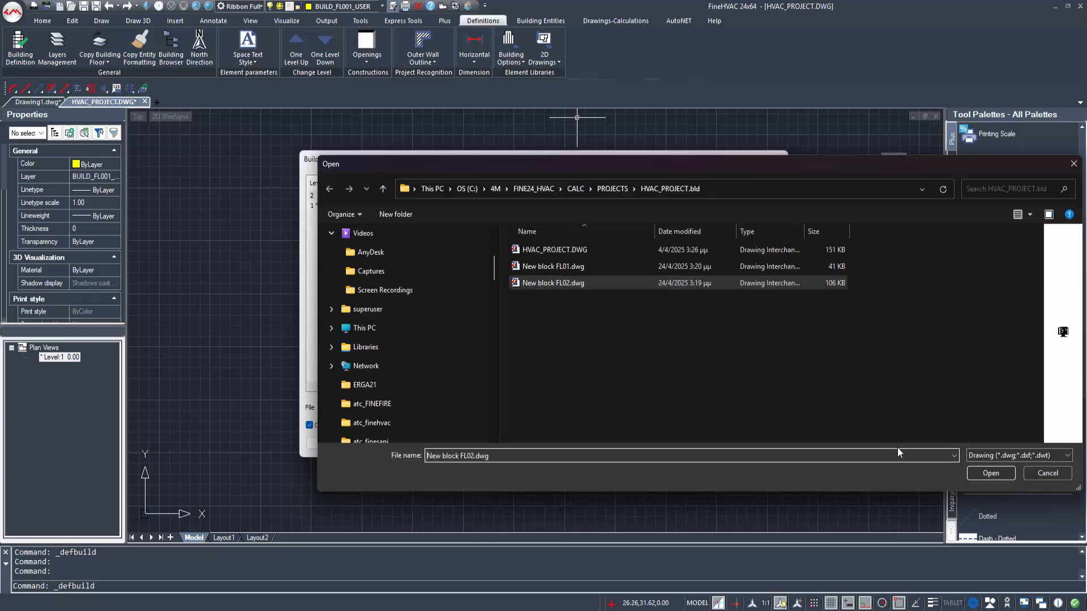
pyautogui.click(989, 473)
pyautogui.click(698, 446)
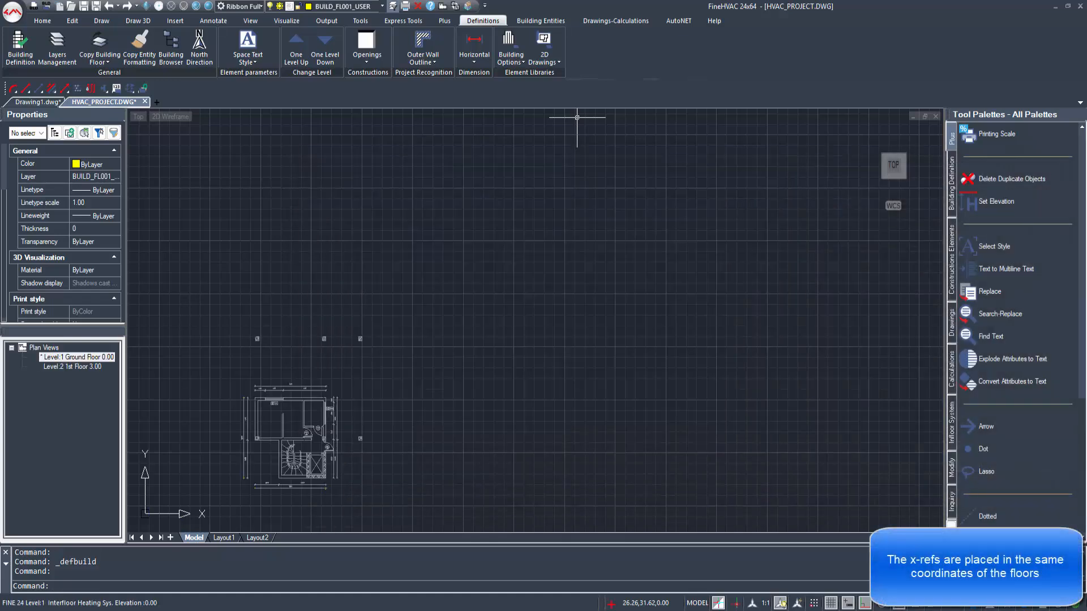
# Step: Switch between the Ground Floor and 1st Floor plan views to check that the staircase and elevator line up
pyautogui.scroll(3, 390, 369)
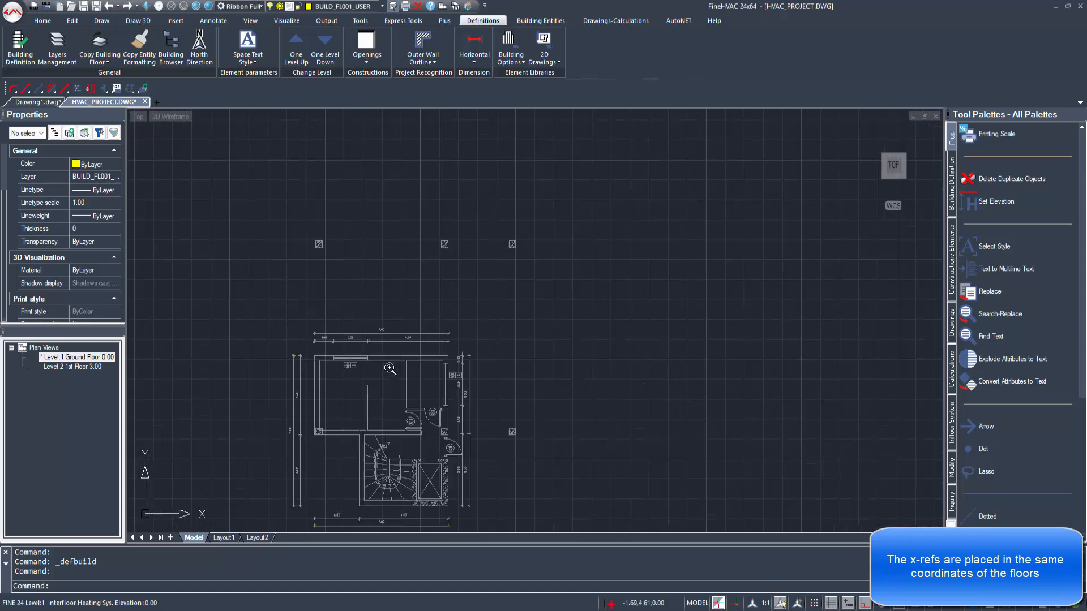
pyautogui.doubleClick(72, 367)
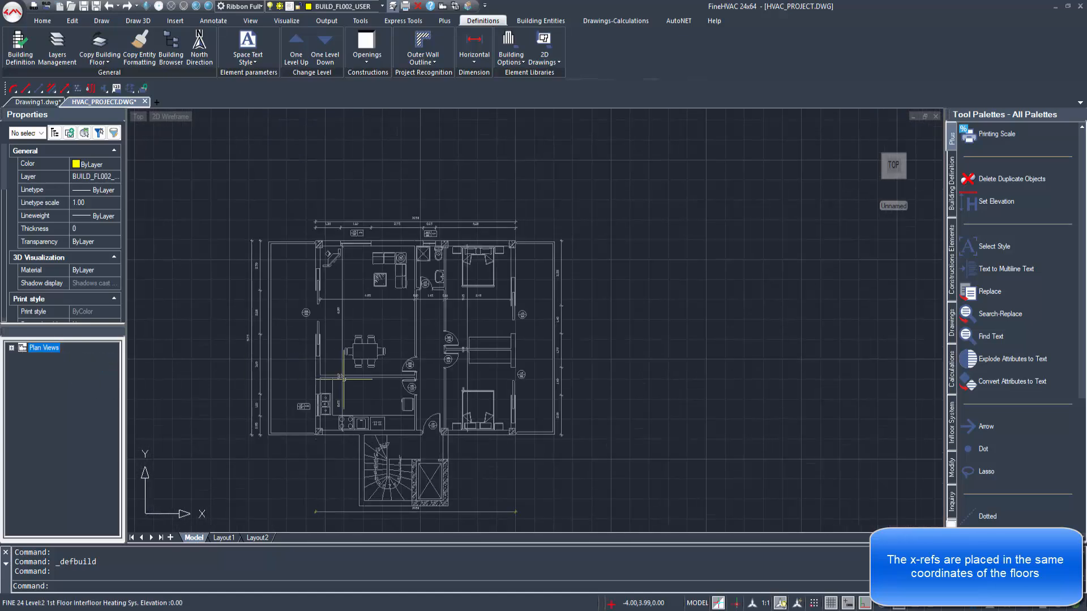
pyautogui.moveTo(344, 379); pyautogui.dragTo(373, 390, button='middle')
pyautogui.scroll(1, 424, 336)
pyautogui.scroll(-1, 423, 341)
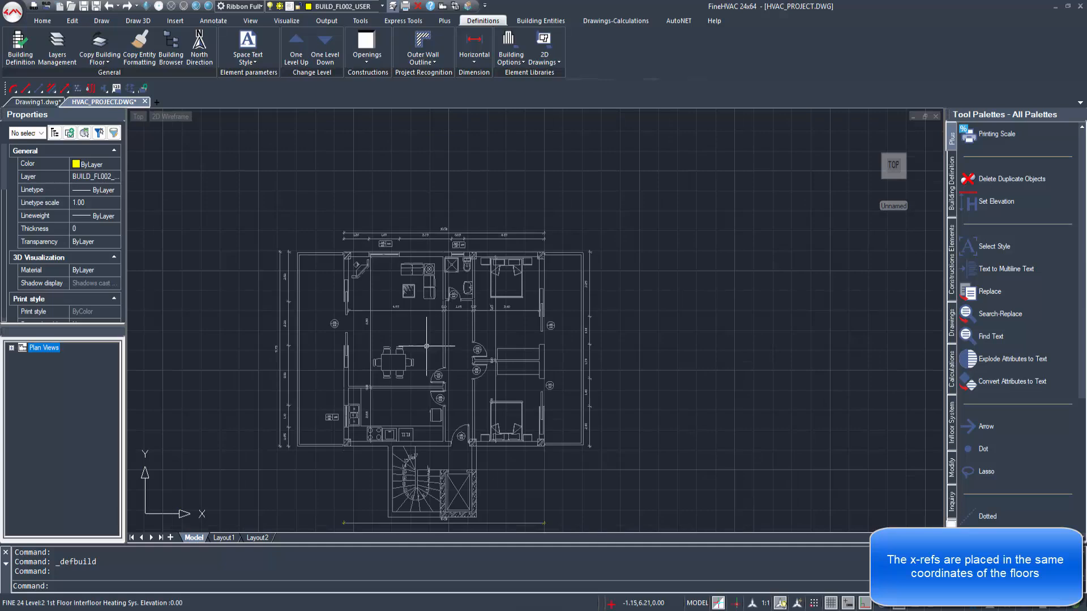
pyautogui.moveTo(427, 346); pyautogui.dragTo(423, 331, button='middle')
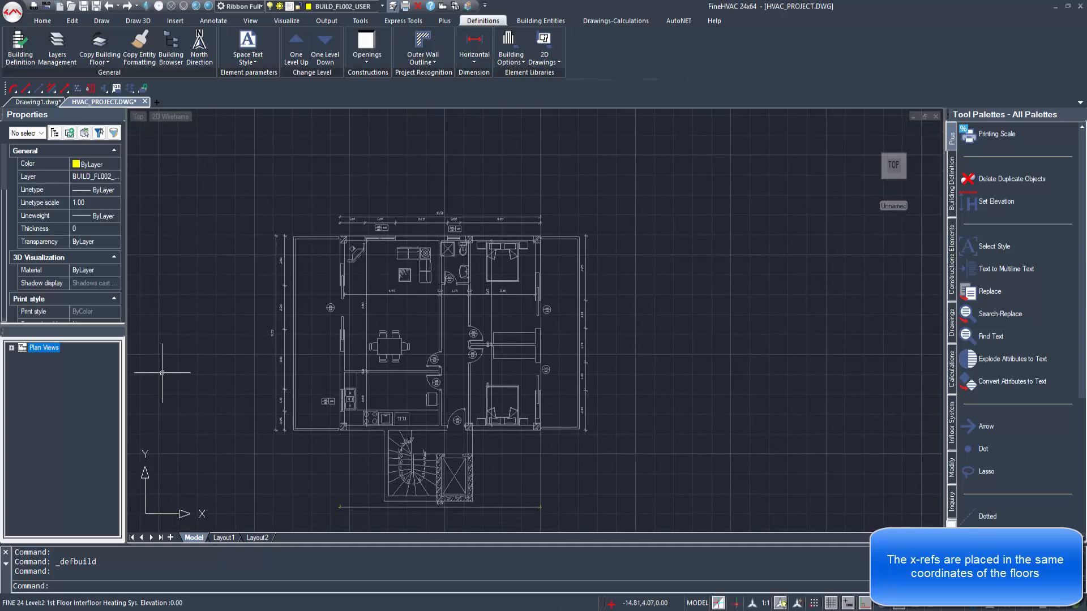
pyautogui.doubleClick(18, 347)
pyautogui.doubleClick(74, 357)
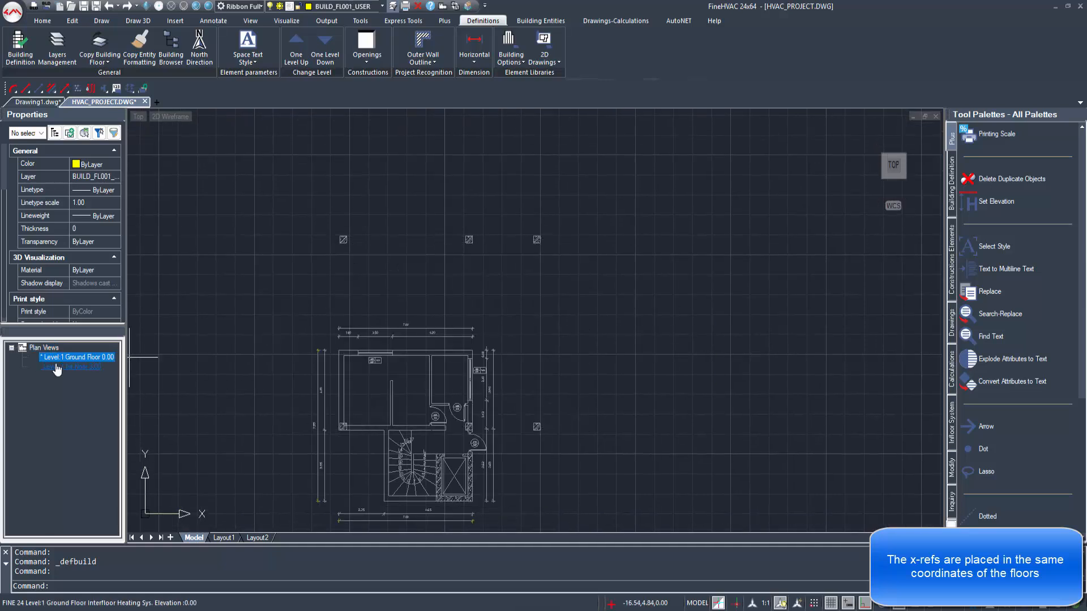
pyautogui.click(60, 368)
pyautogui.doubleClick(59, 368)
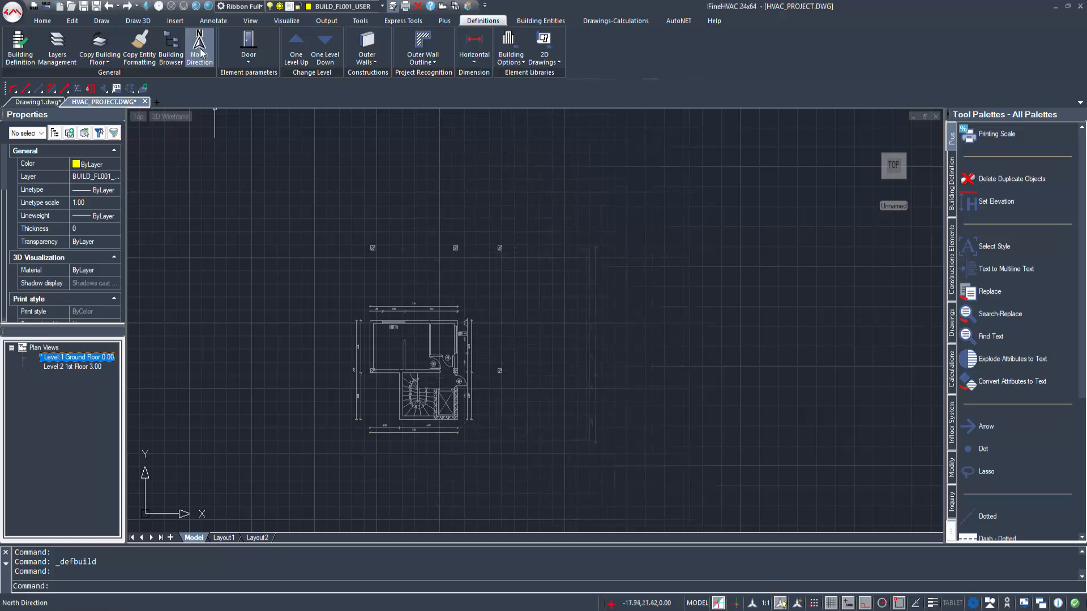
# Step: Place the north direction symbol beside the ground floor plan at -12.83, 2.50, pointing straight up
pyautogui.click(200, 52)
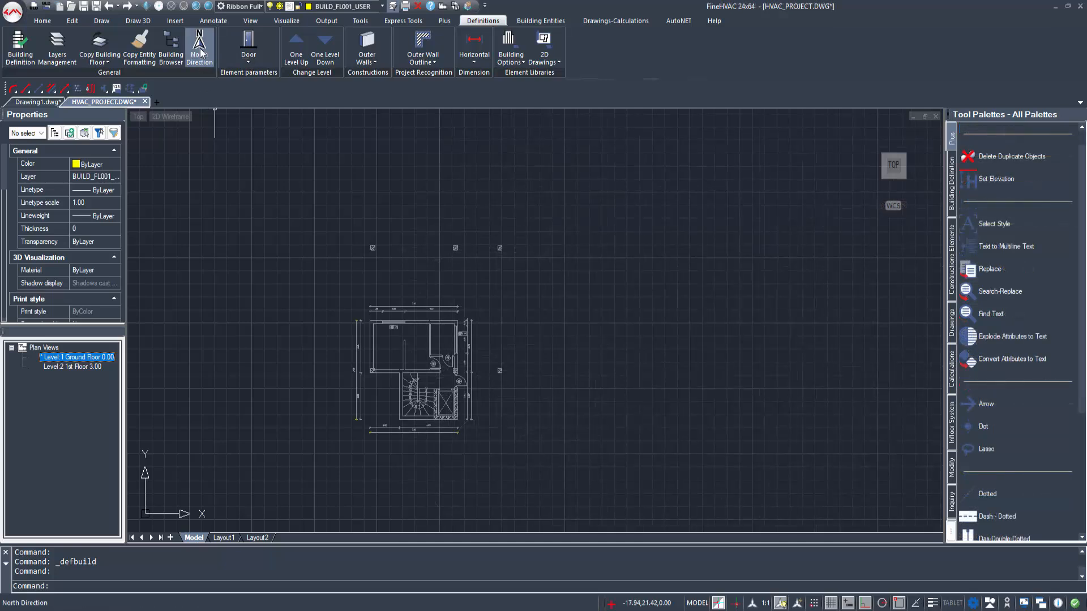
pyautogui.click(278, 356)
pyautogui.click(356, 278)
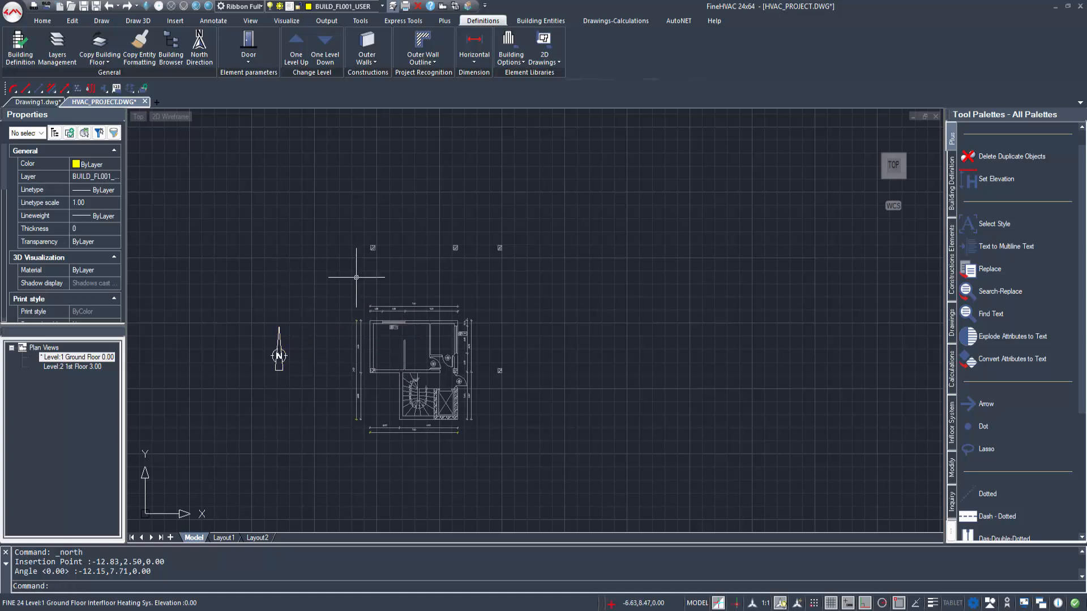
# Step: In the typical outer walls, replace entry 2, Outer Wall 1, with Exterior wall with 7 cm insulation from the library
pyautogui.moveTo(358, 276); pyautogui.dragTo(389, 320, button='middle')
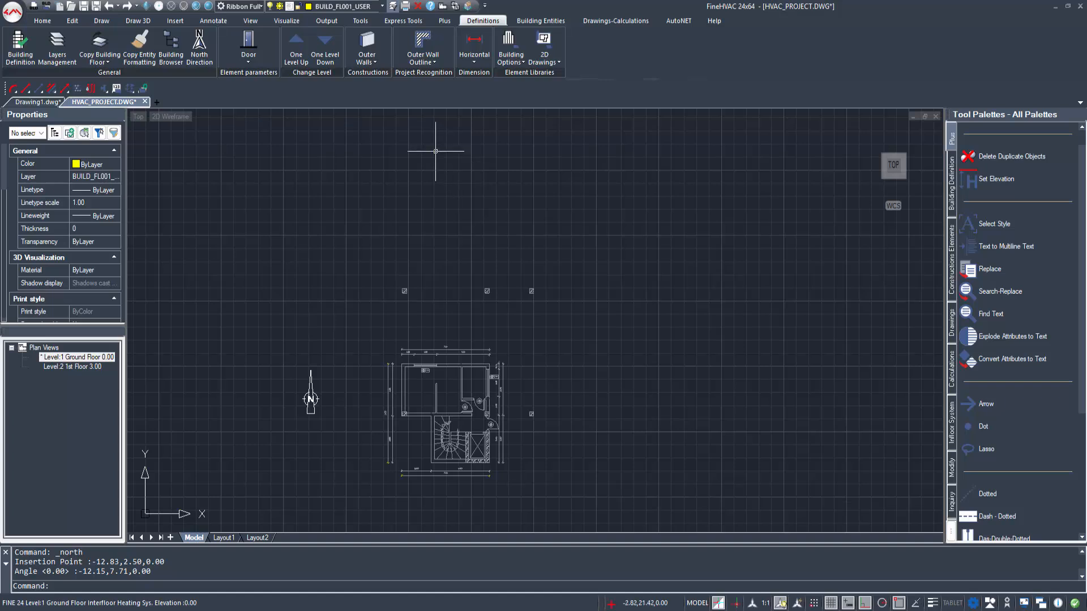
pyautogui.click(371, 41)
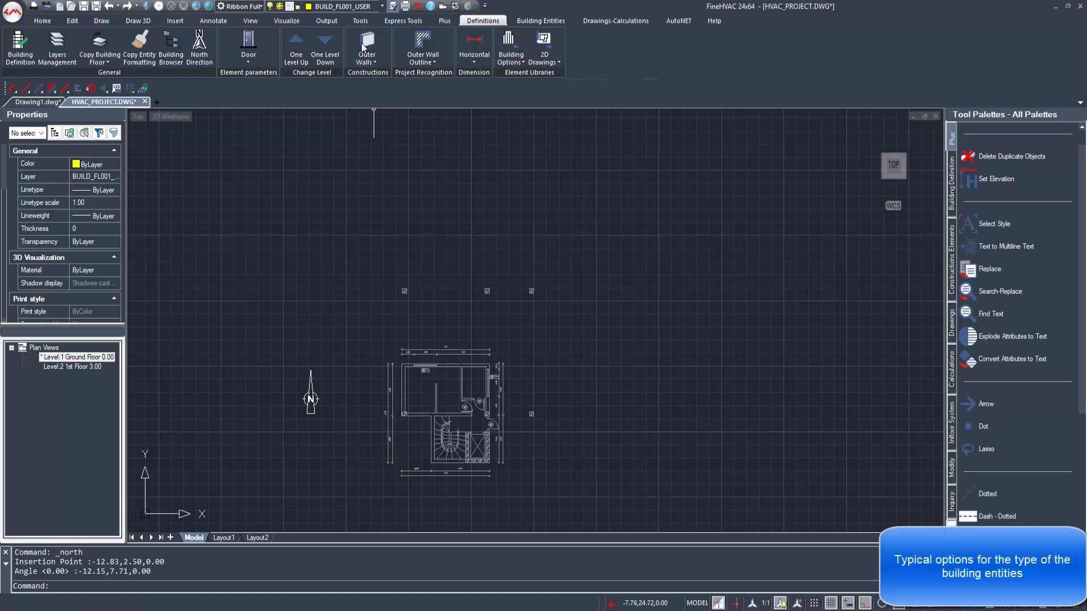
pyautogui.moveTo(490, 172); pyautogui.dragTo(472, 142)
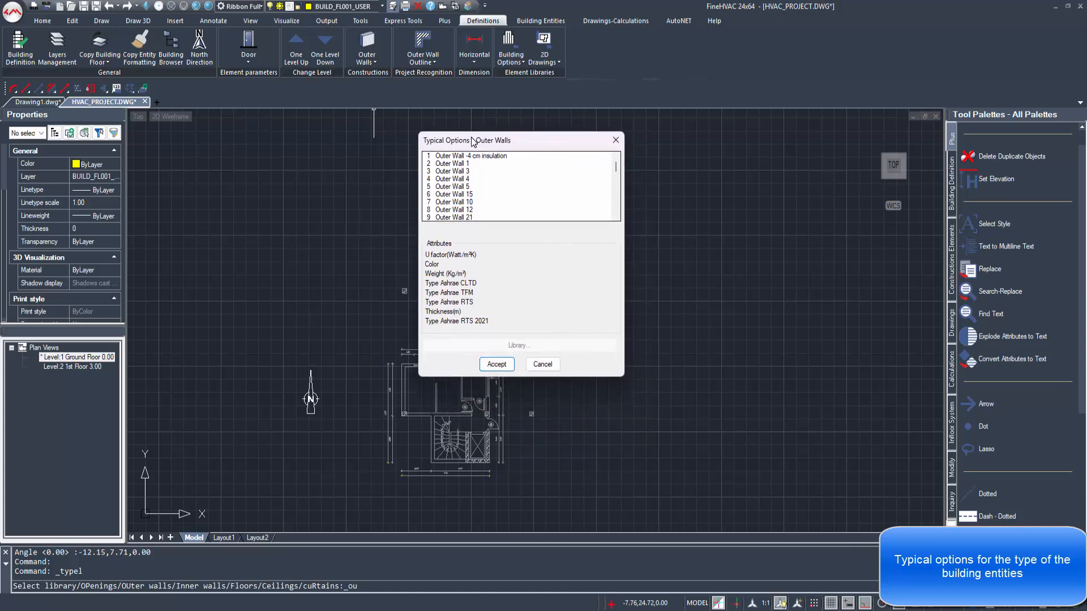
pyautogui.click(457, 188)
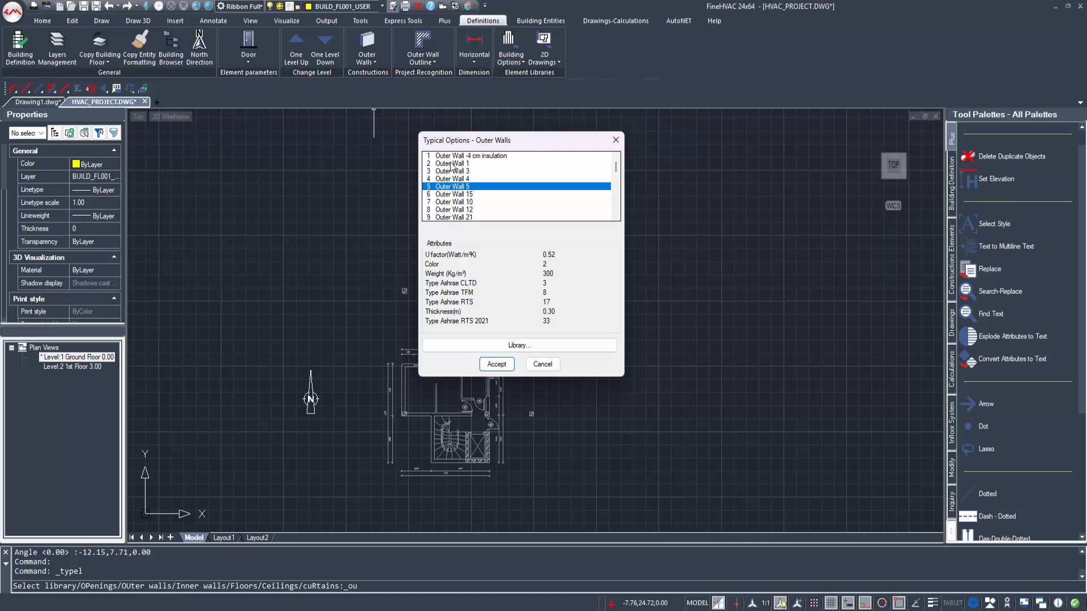
pyautogui.click(451, 164)
pyautogui.click(519, 346)
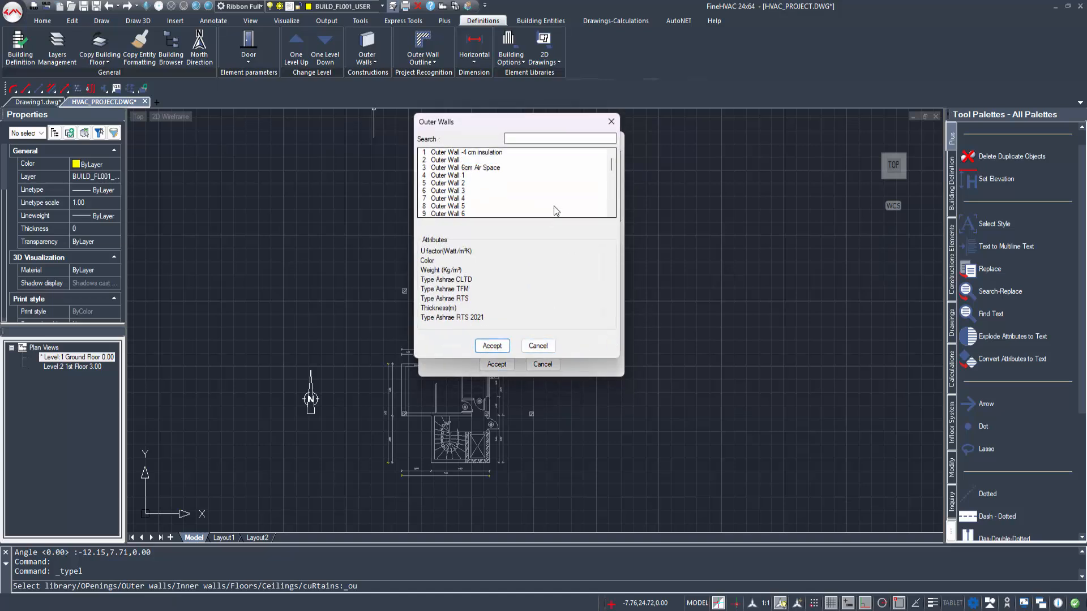
pyautogui.scroll(-8, 553, 195)
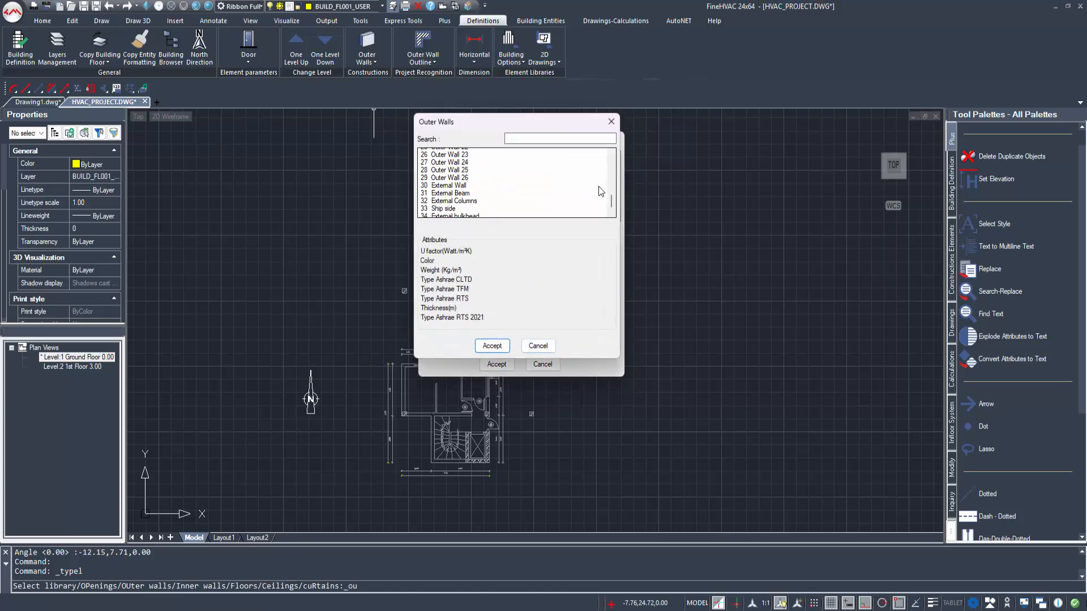
pyautogui.scroll(-1, 599, 186)
pyautogui.click(502, 207)
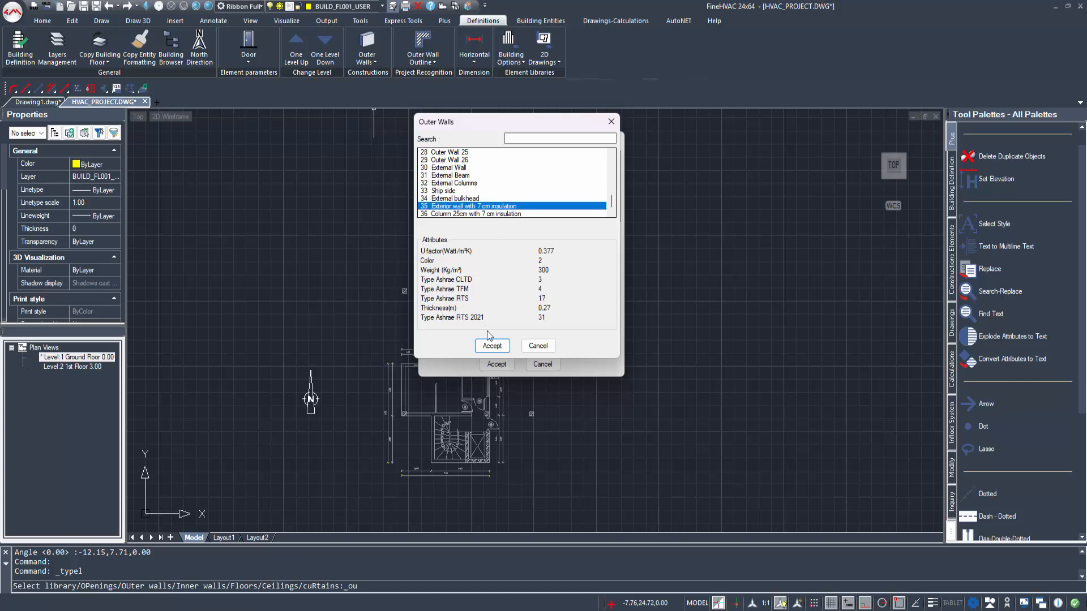
pyautogui.click(490, 346)
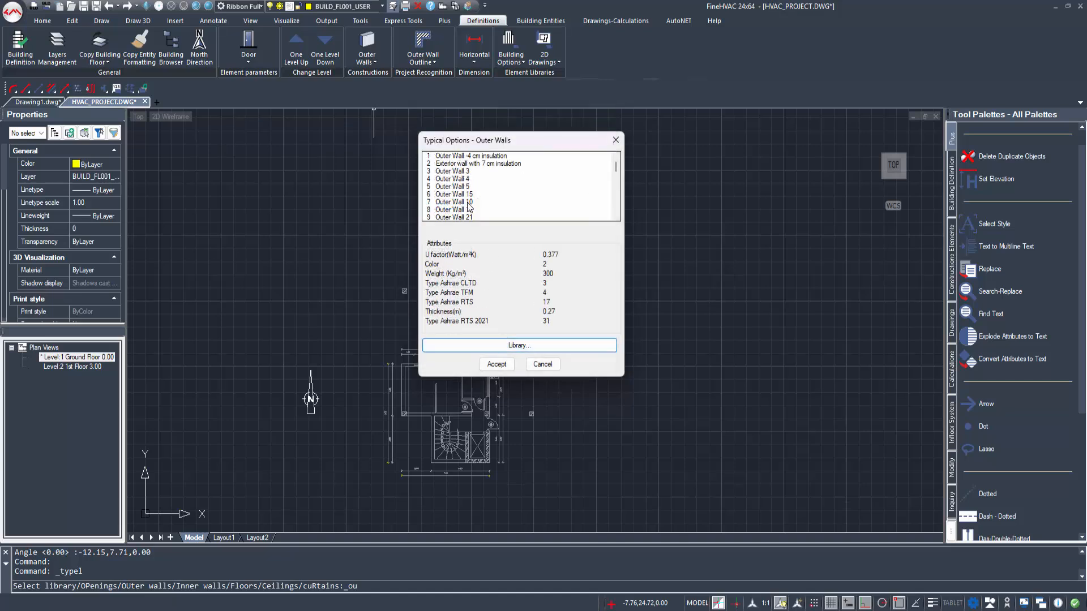
# Step: Replace typical outer wall 7, Outer Wall 10, with Column 25cm with 7 cm insulation from the library and accept the typical options
pyautogui.click(467, 204)
pyautogui.click(572, 345)
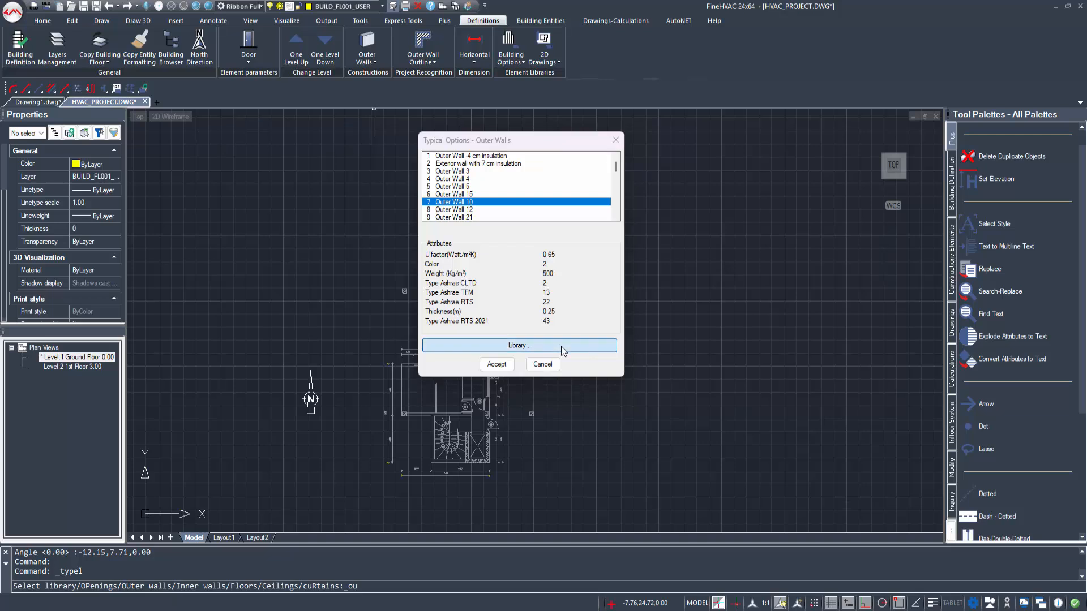
pyautogui.scroll(-9, 522, 178)
pyautogui.scroll(-1, 515, 193)
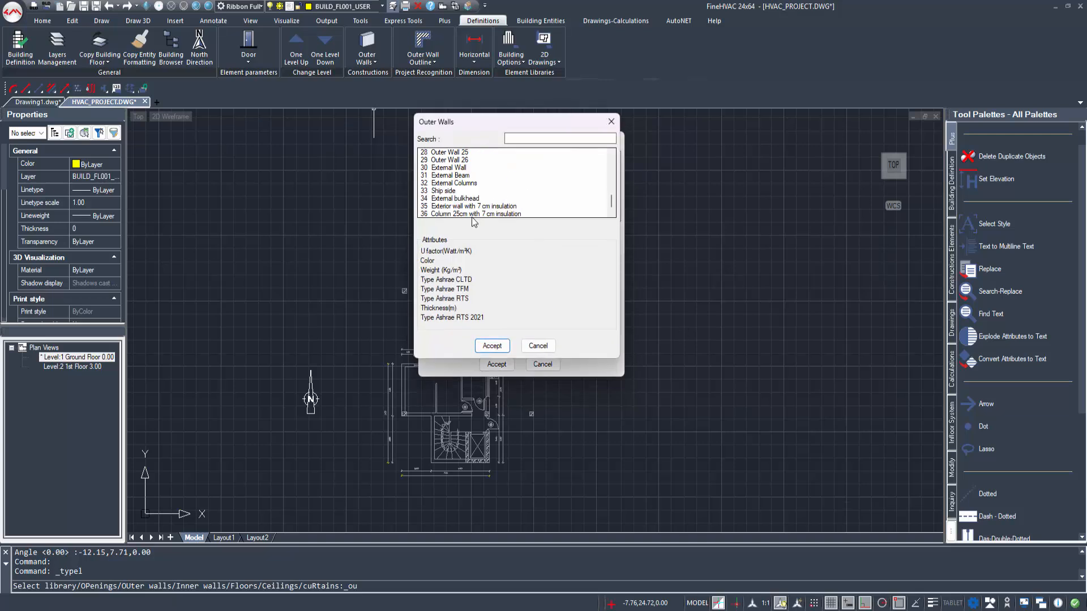
pyautogui.click(471, 214)
pyautogui.click(498, 346)
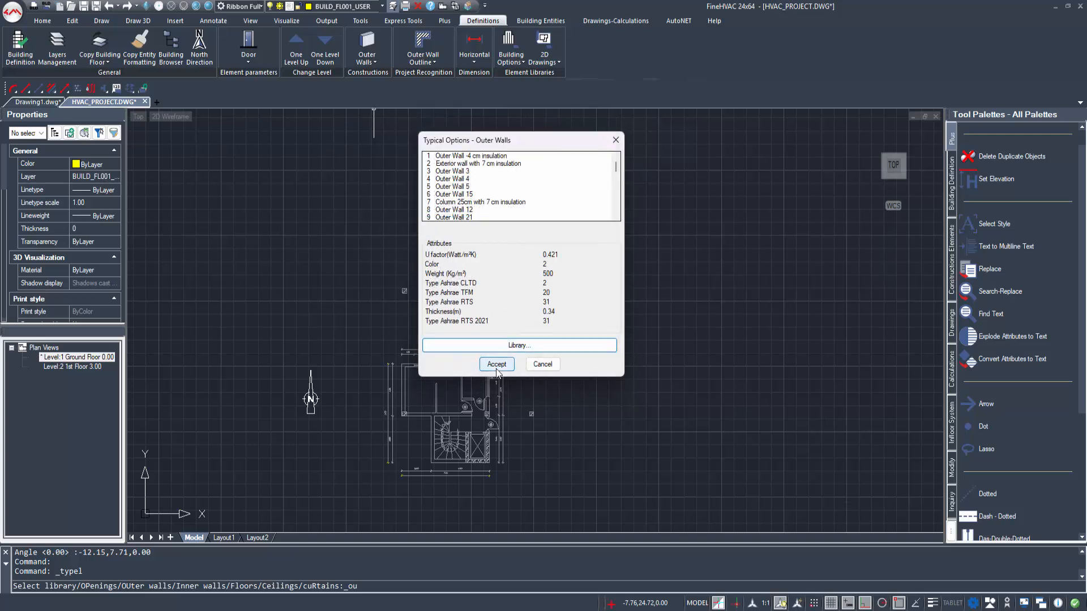
pyautogui.click(496, 364)
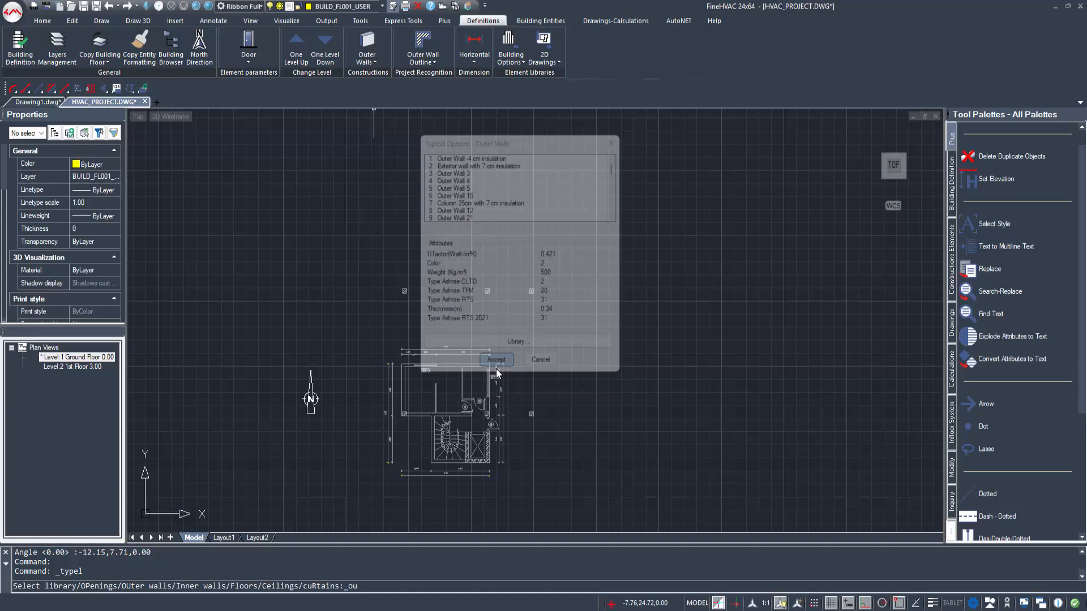
# Step: Start a straight outer wall, check the available wall types and set the wall thickness to 0.25
pyautogui.click(548, 22)
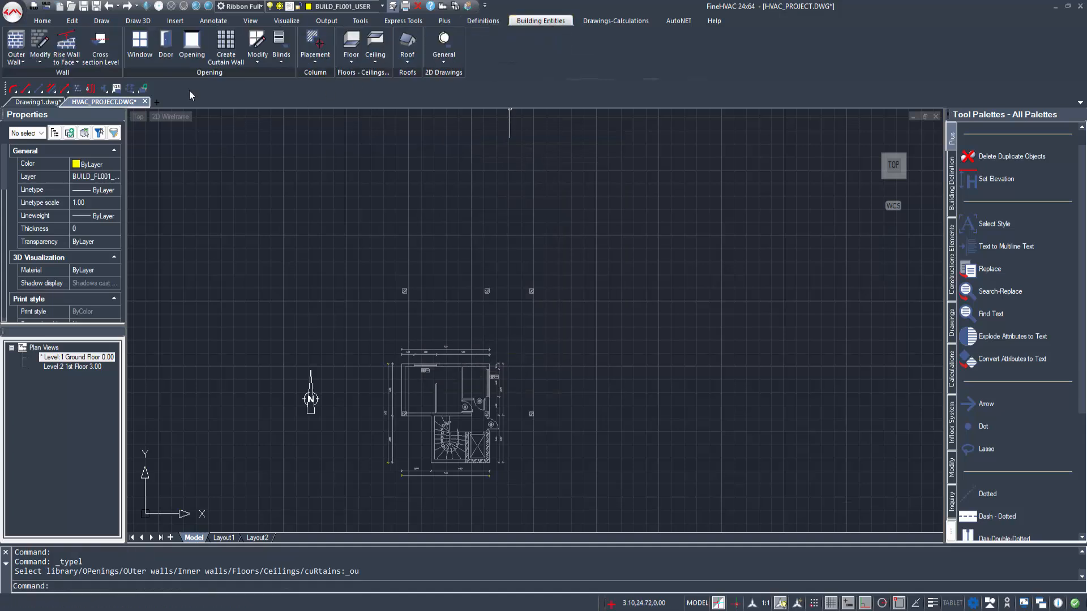
pyautogui.click(17, 46)
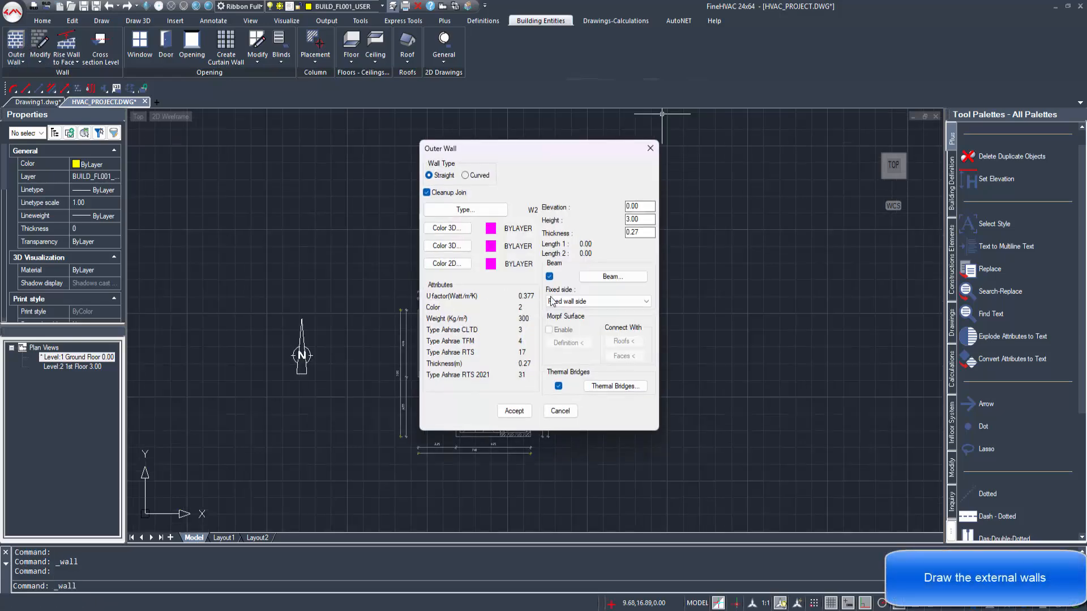
pyautogui.click(471, 210)
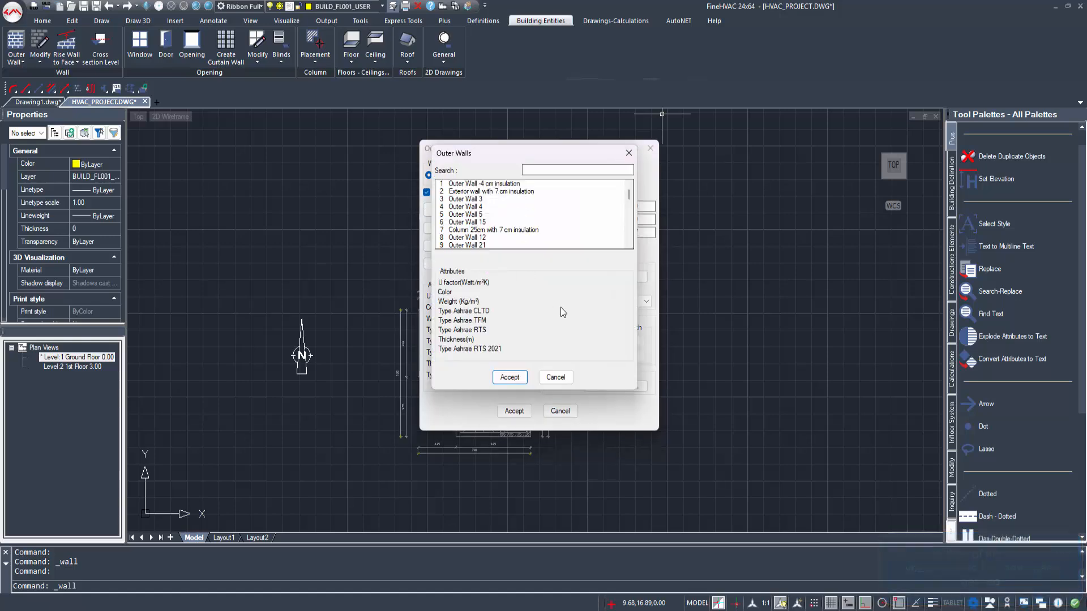
pyautogui.doubleClick(545, 242)
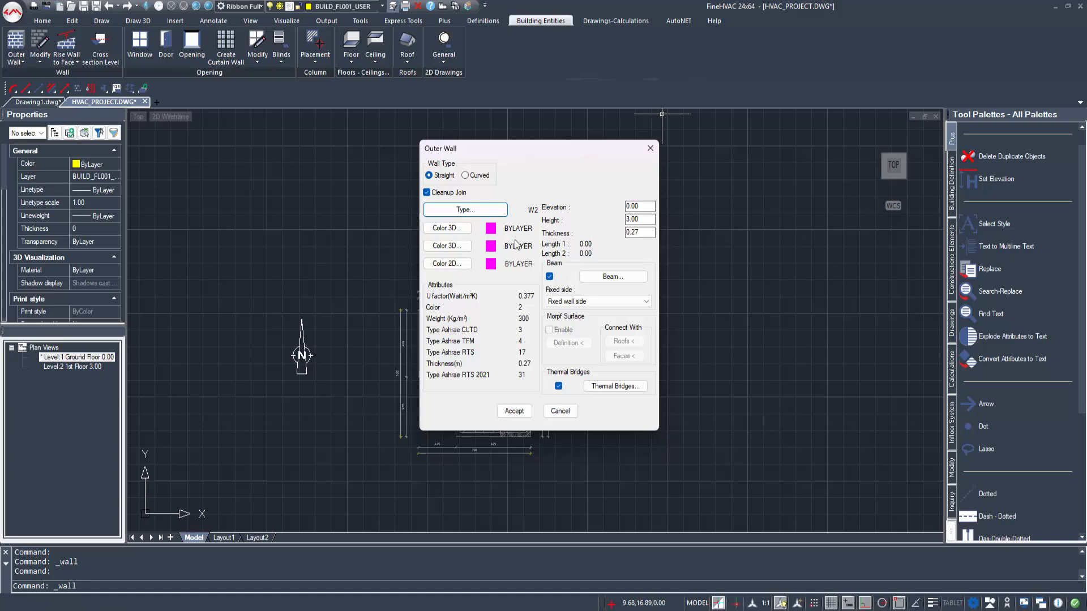
pyautogui.click(642, 233)
# Step: Define the wall's beam with type W1, Outer Wall -4 cm insulation, height 0.30 and width 0.20
pyautogui.click(631, 278)
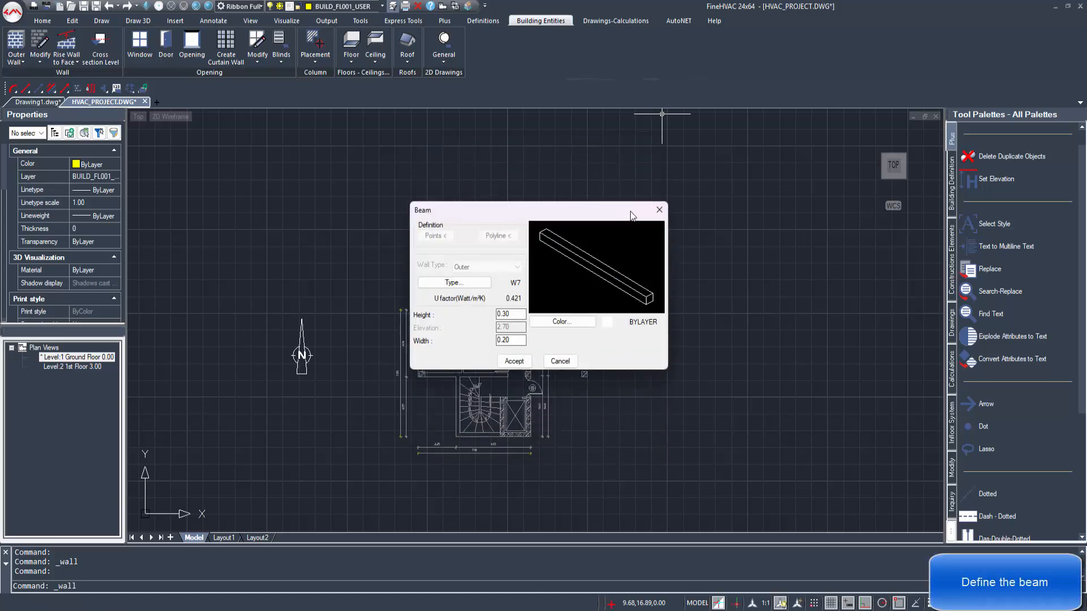
pyautogui.click(474, 283)
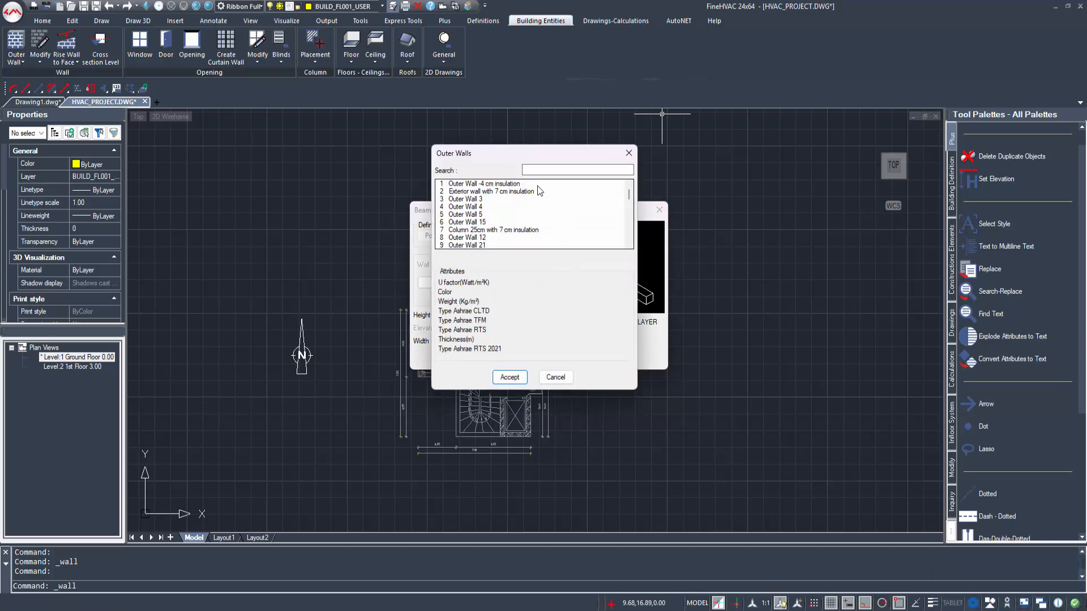
pyautogui.click(520, 381)
pyautogui.click(514, 314)
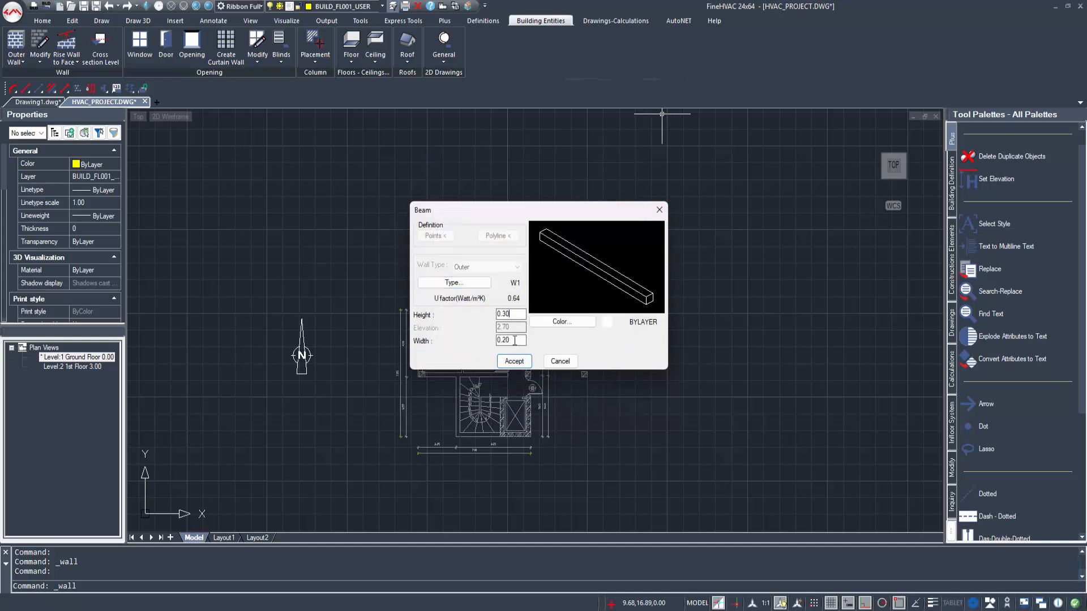
pyautogui.click(514, 361)
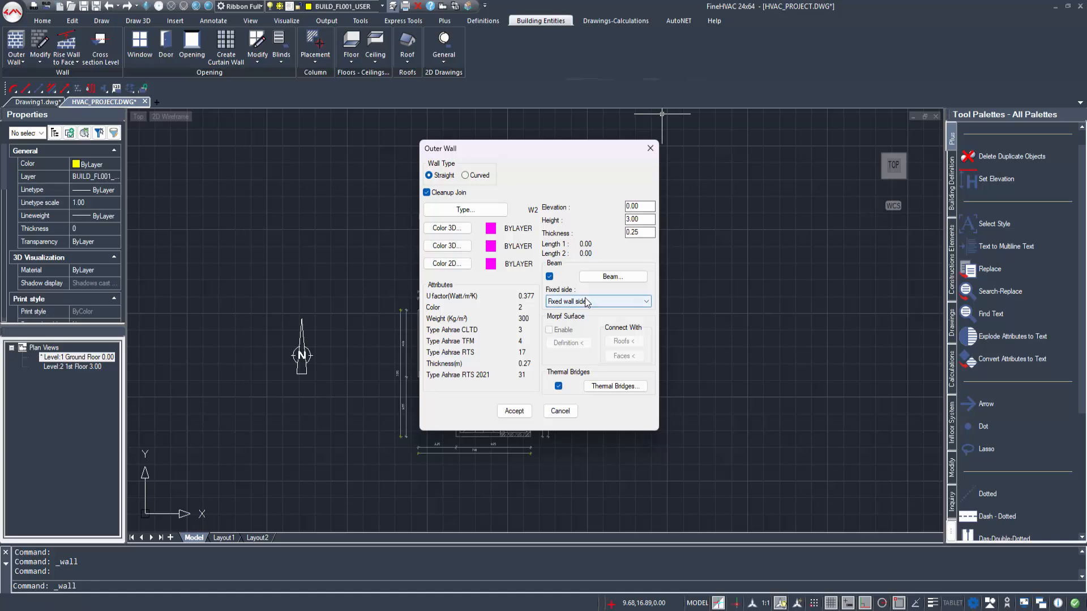
# Step: In the wall's thermal bridges, choose roof C1, Roof 1, as the second surface for the Up side
pyautogui.click(594, 387)
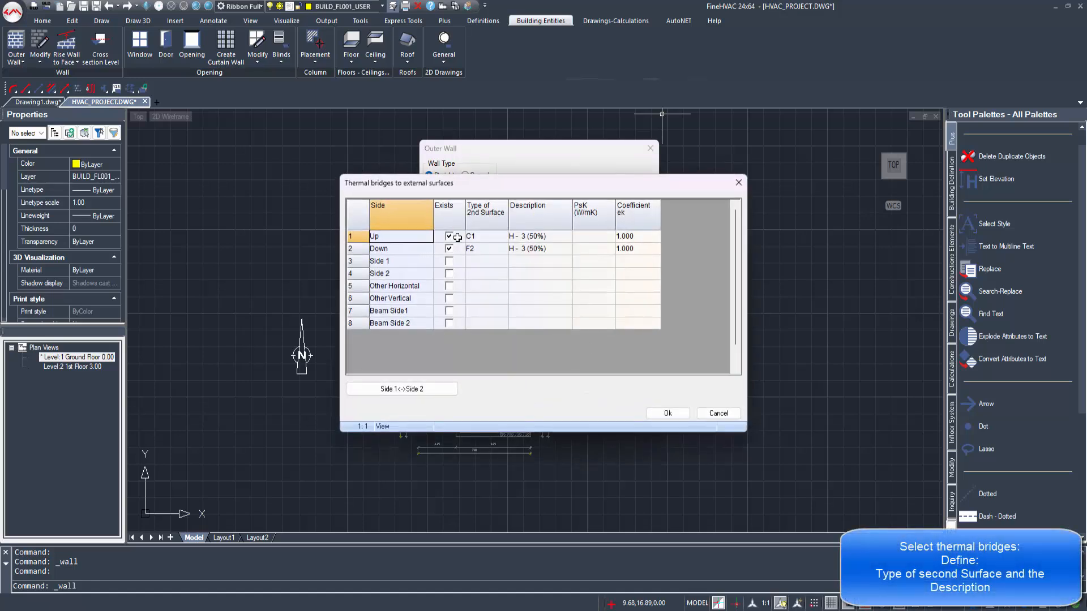
pyautogui.click(485, 236)
pyautogui.click(498, 237)
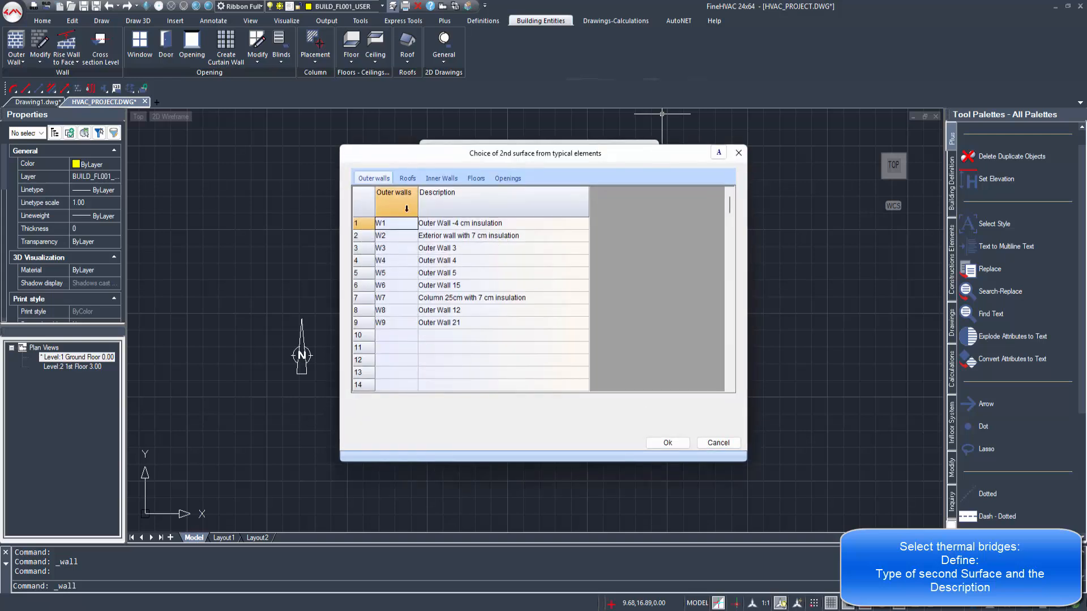
pyautogui.click(410, 180)
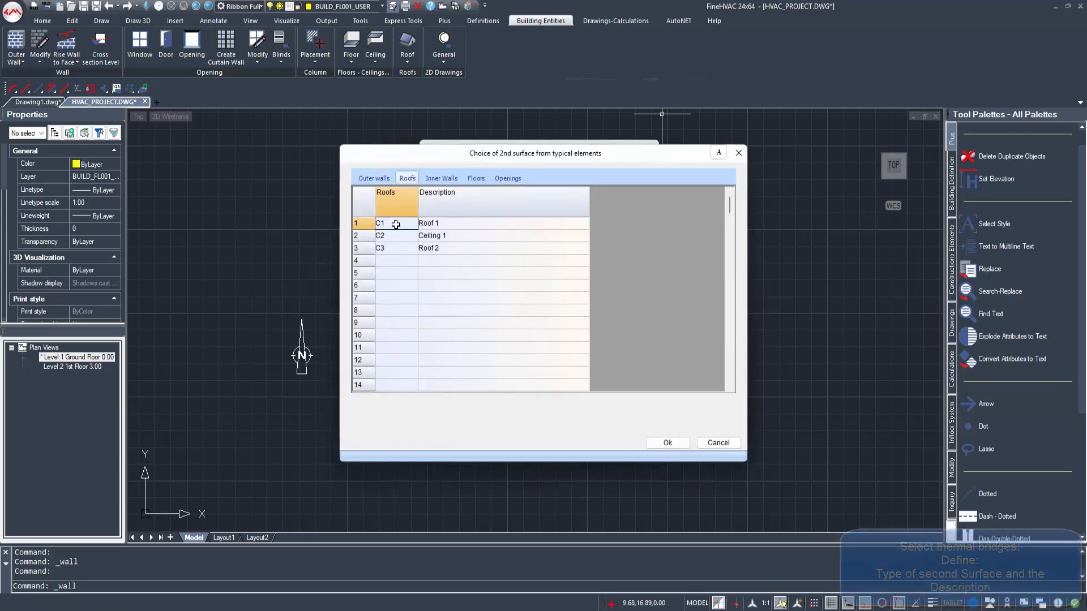
pyautogui.click(660, 444)
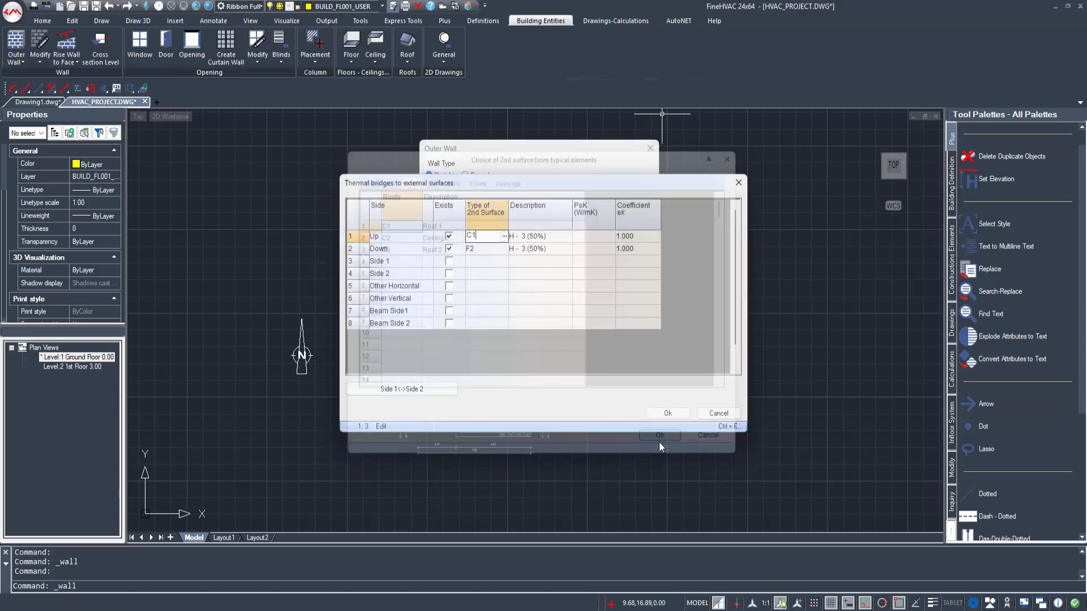
# Step: Review the H-Intermediate floor thermal bridge options for the Up side's description, keep H-3 (50%) and accept the thermal bridges
pyautogui.click(543, 242)
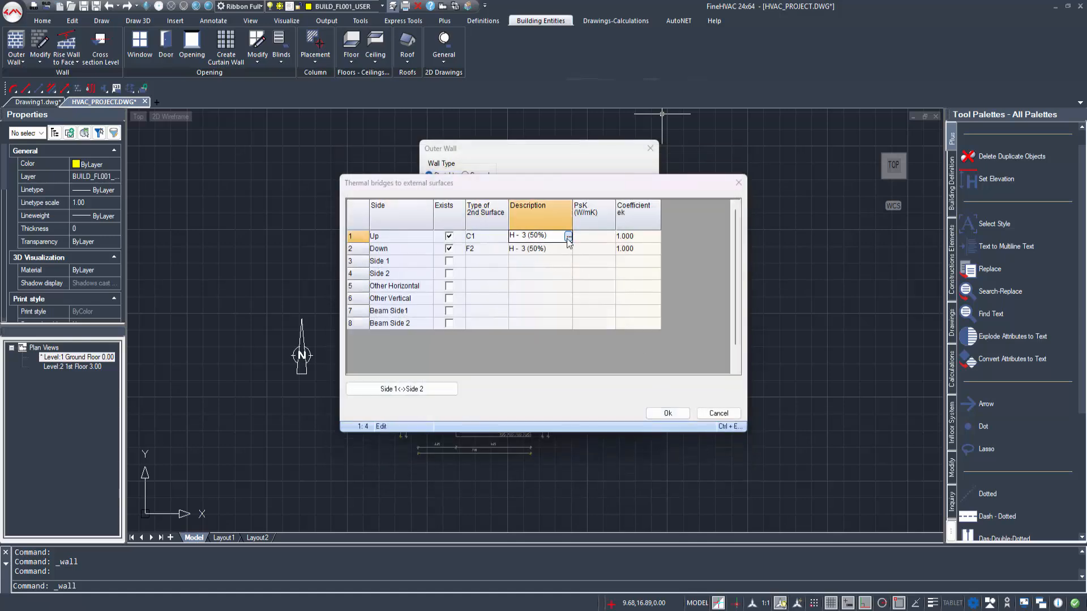
pyautogui.click(566, 237)
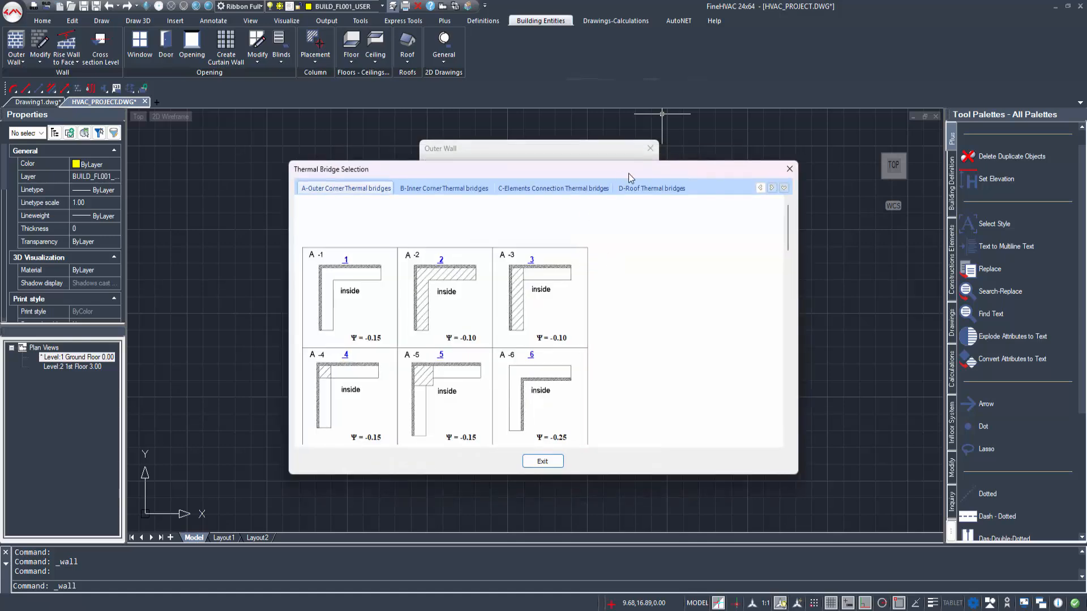
pyautogui.click(787, 182)
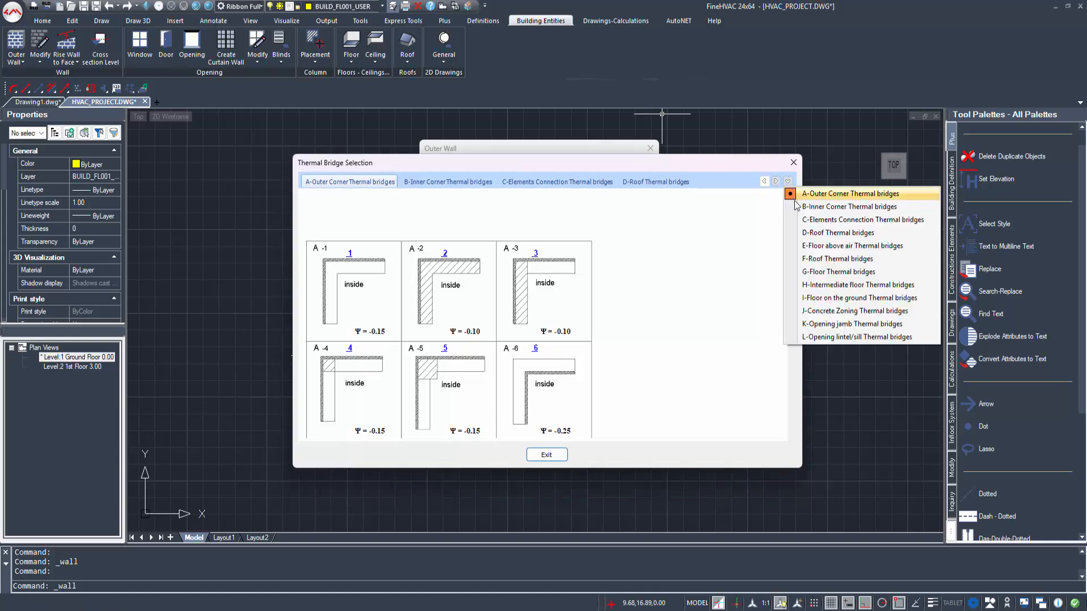
pyautogui.click(832, 286)
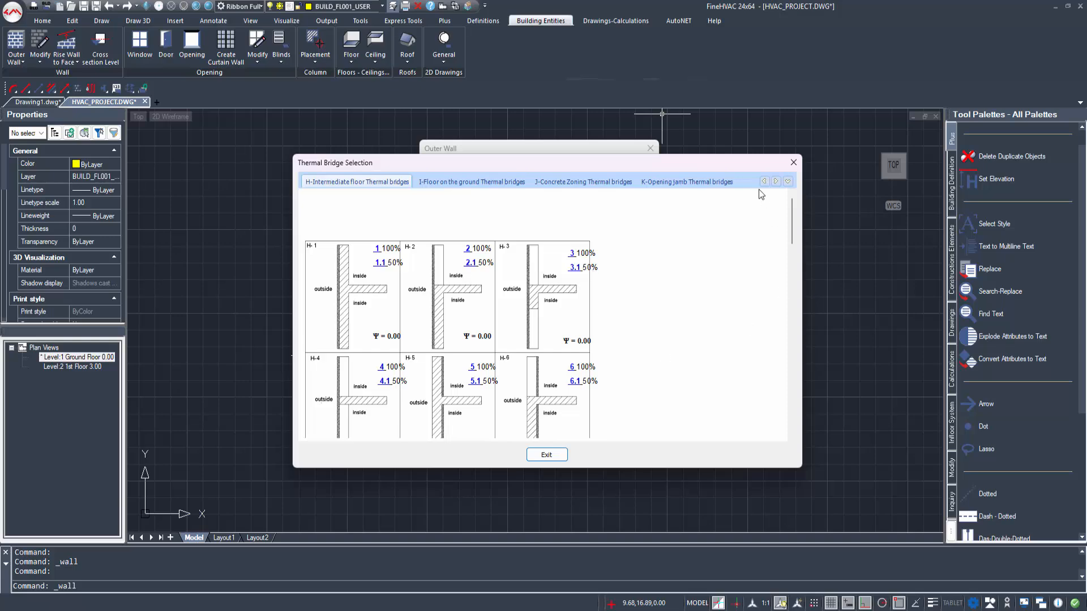
pyautogui.click(552, 451)
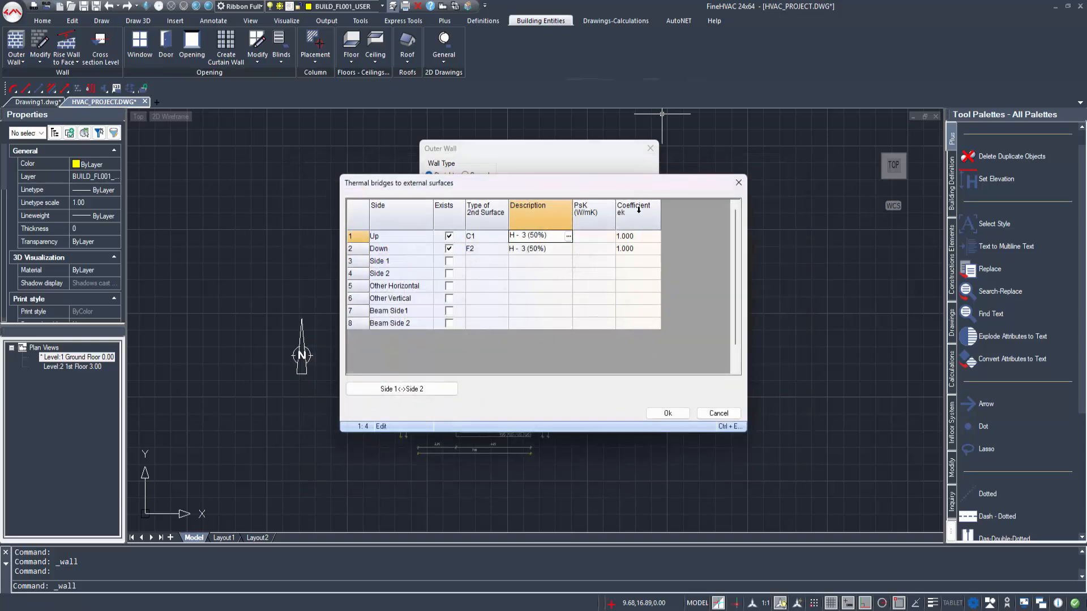
pyautogui.moveTo(640, 191); pyautogui.dragTo(729, 169)
pyautogui.click(764, 394)
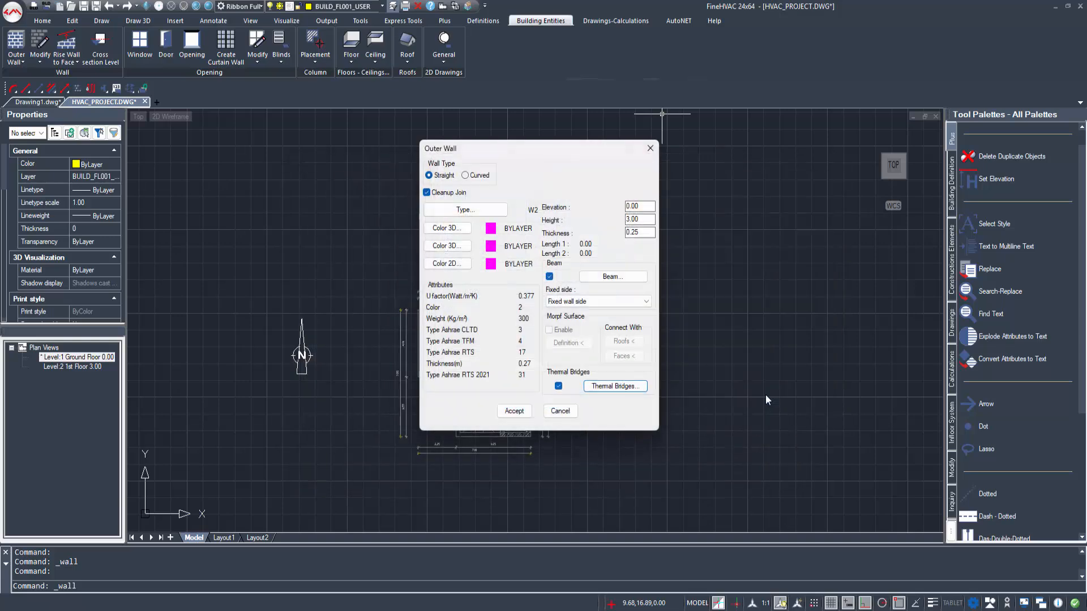
# Step: Accept the outer wall settings and draw walls along the main room's 2.35 lower, 4.00 left and 7.00 upper edges, with thickness inward
pyautogui.click(514, 411)
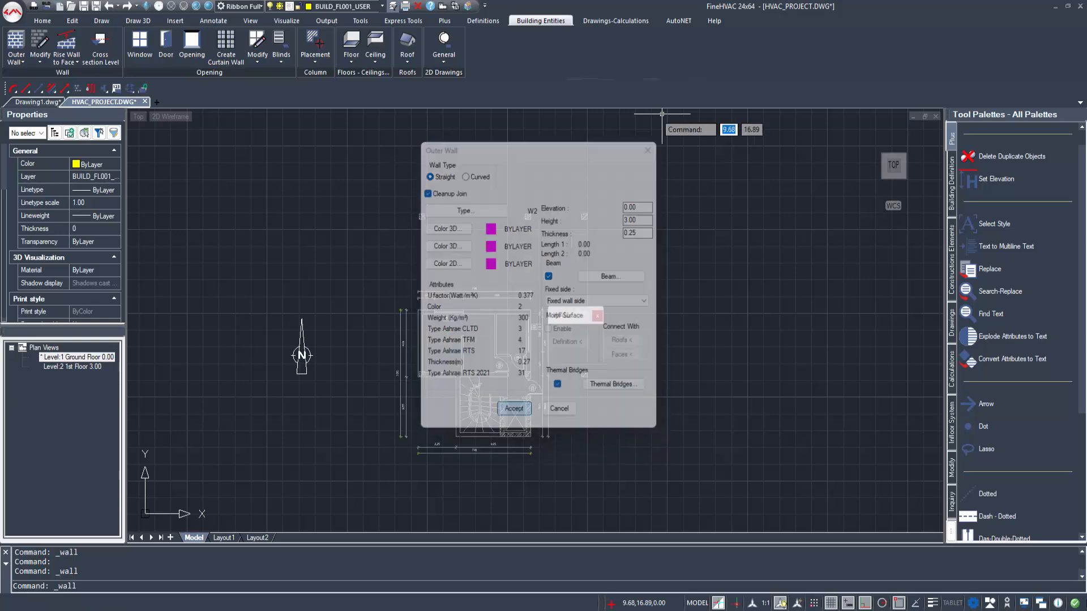
pyautogui.scroll(5, 461, 387)
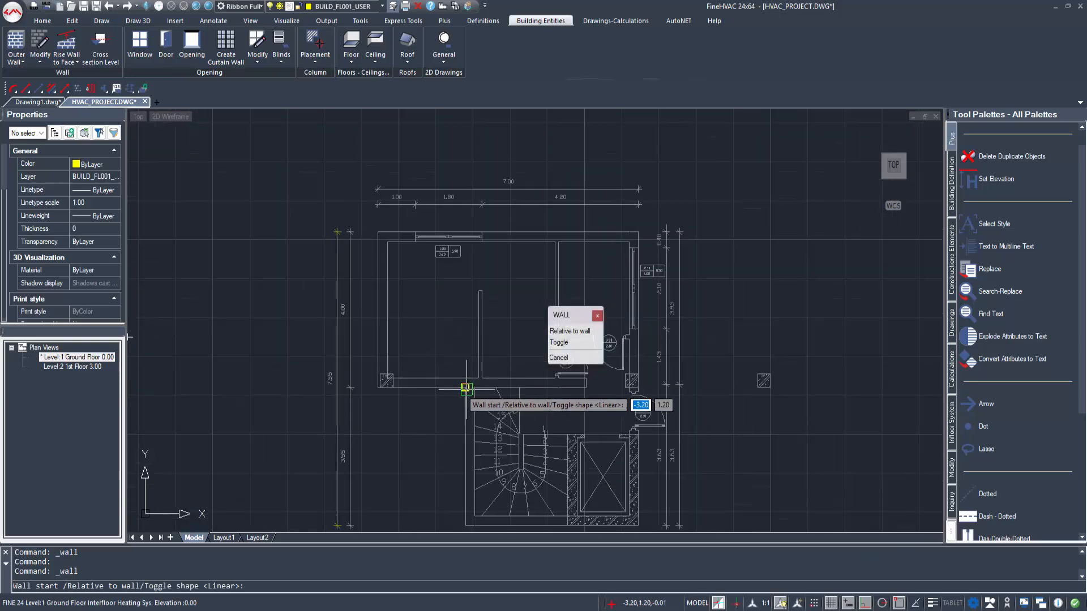
pyautogui.click(462, 388)
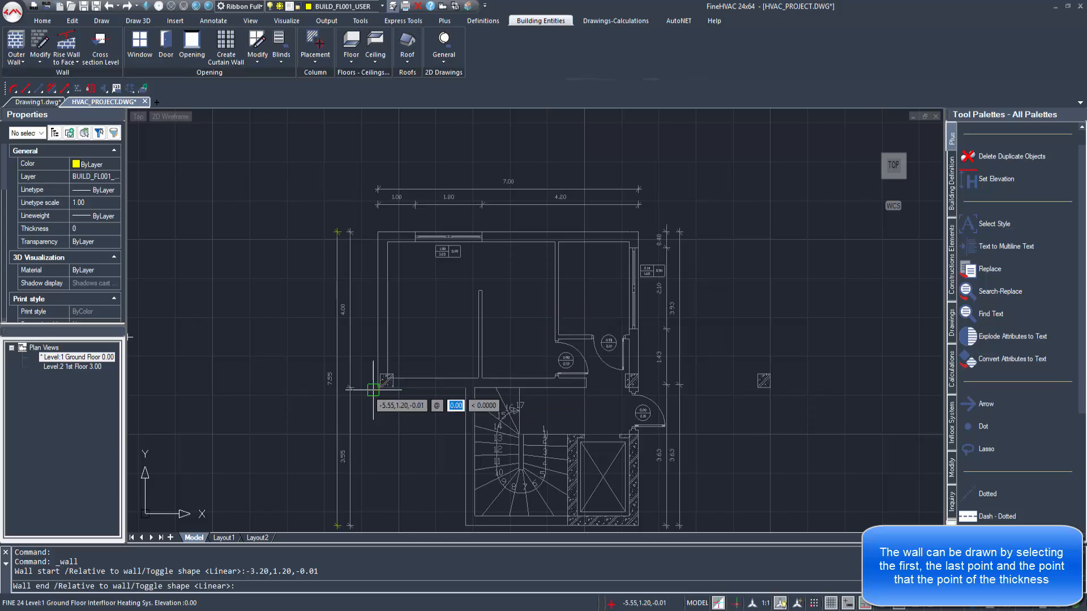
pyautogui.click(378, 387)
pyautogui.click(425, 304)
pyautogui.click(377, 239)
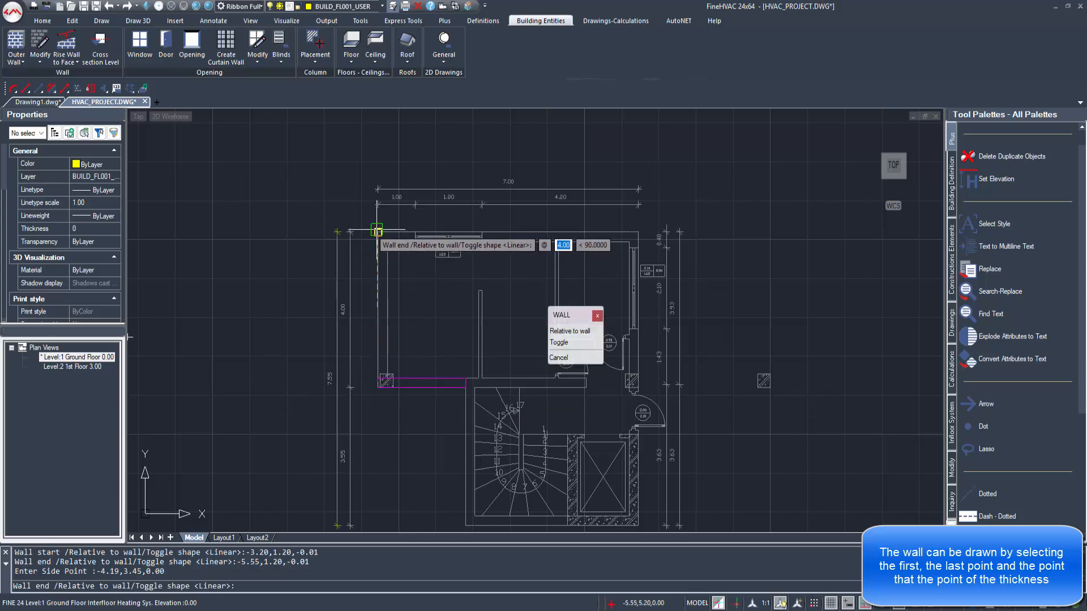
pyautogui.click(429, 302)
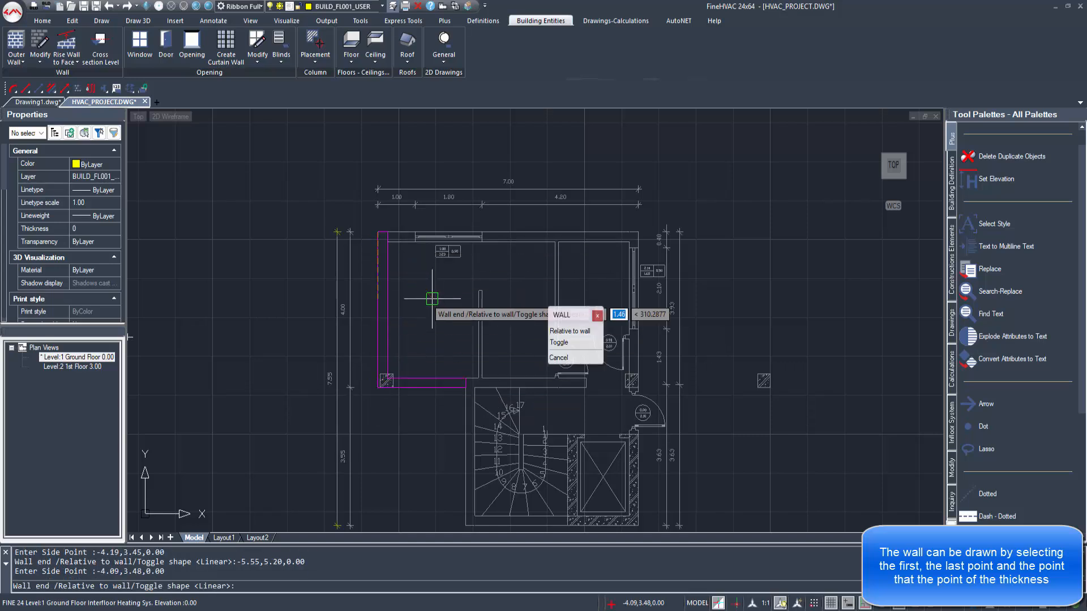
pyautogui.click(637, 239)
pyautogui.click(598, 279)
# Step: Continue the outer walls down the 7.55 right side, along the 4.65 bottom edge and up the stairwell's 3.55 left side, closing the outline
pyautogui.moveTo(640, 435); pyautogui.dragTo(658, 347, button='middle')
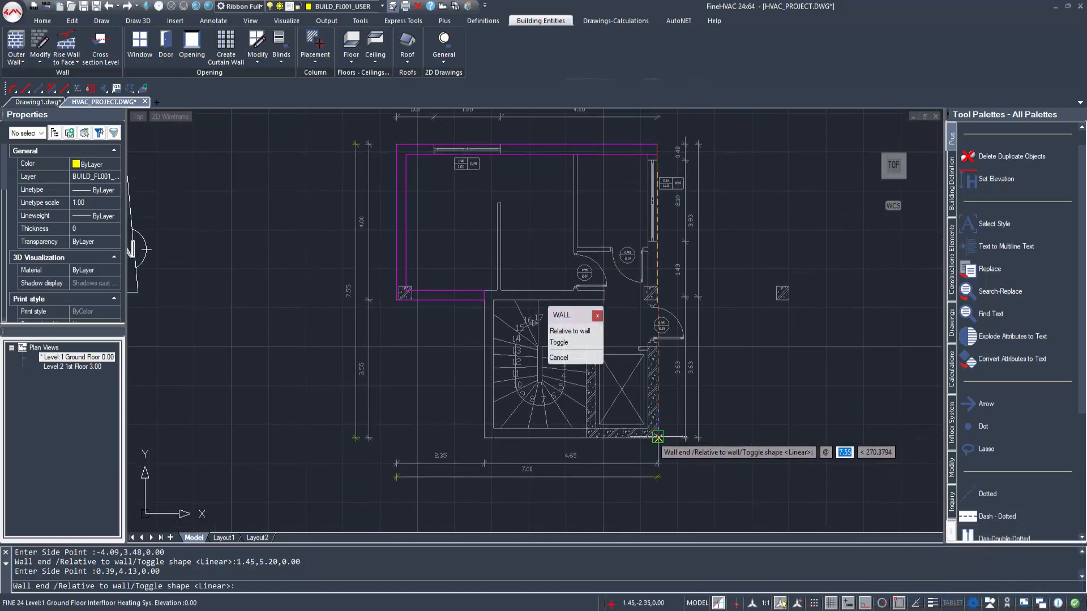
pyautogui.click(658, 436)
pyautogui.click(473, 414)
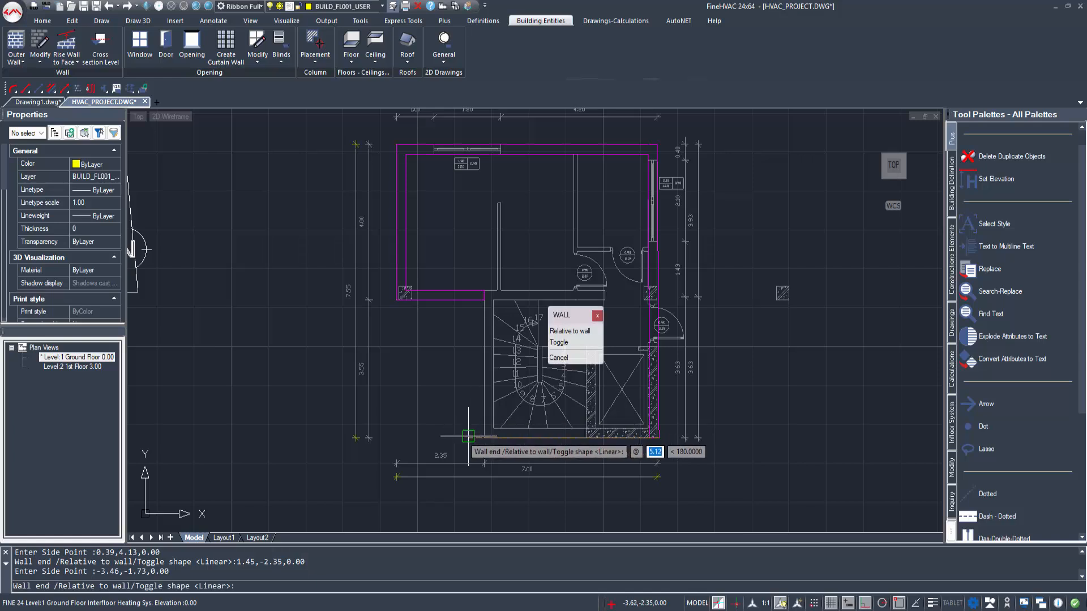
pyautogui.click(483, 437)
pyautogui.click(494, 315)
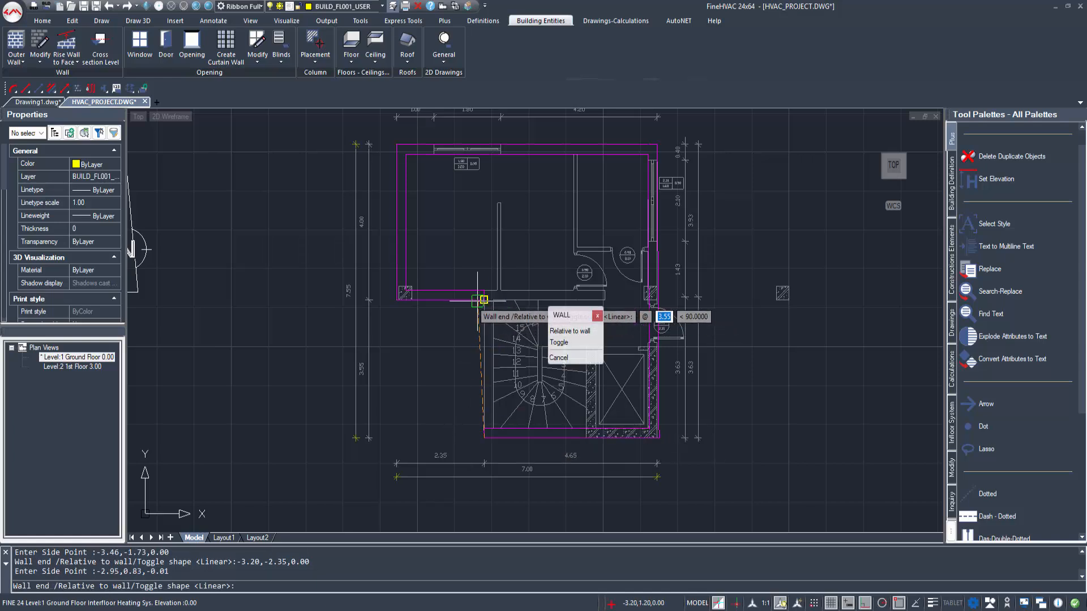
pyautogui.click(485, 302)
pyautogui.click(683, 342)
pyautogui.press('Escape')
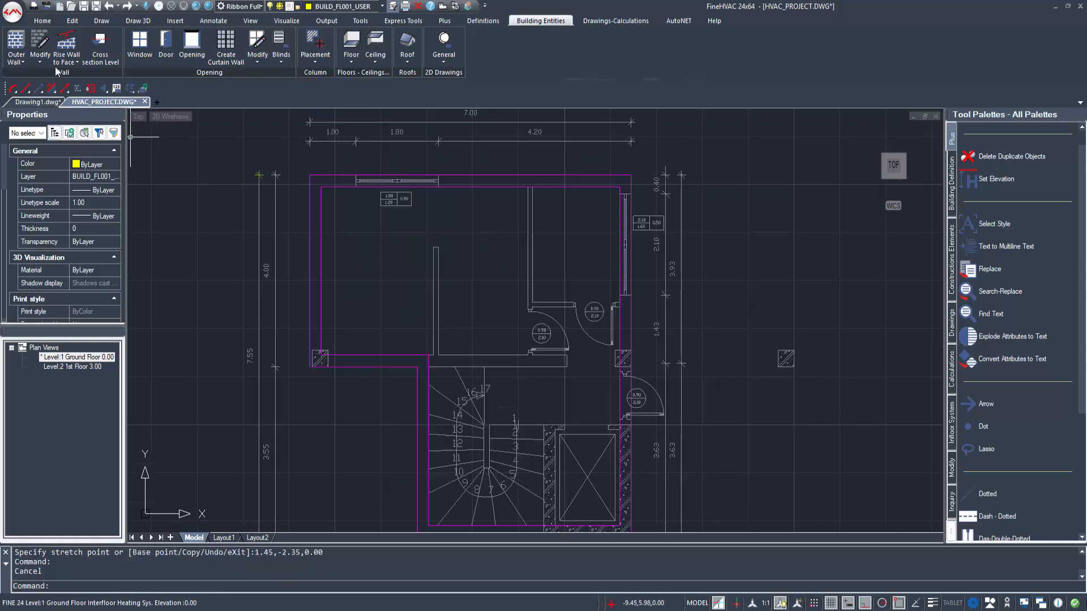
# Step: Draw a straight wall of type Inner, thickness 0.10, along the freestanding partition between (-2.75,1.45) and (-2.75,3.70)
pyautogui.click(23, 62)
pyautogui.click(44, 107)
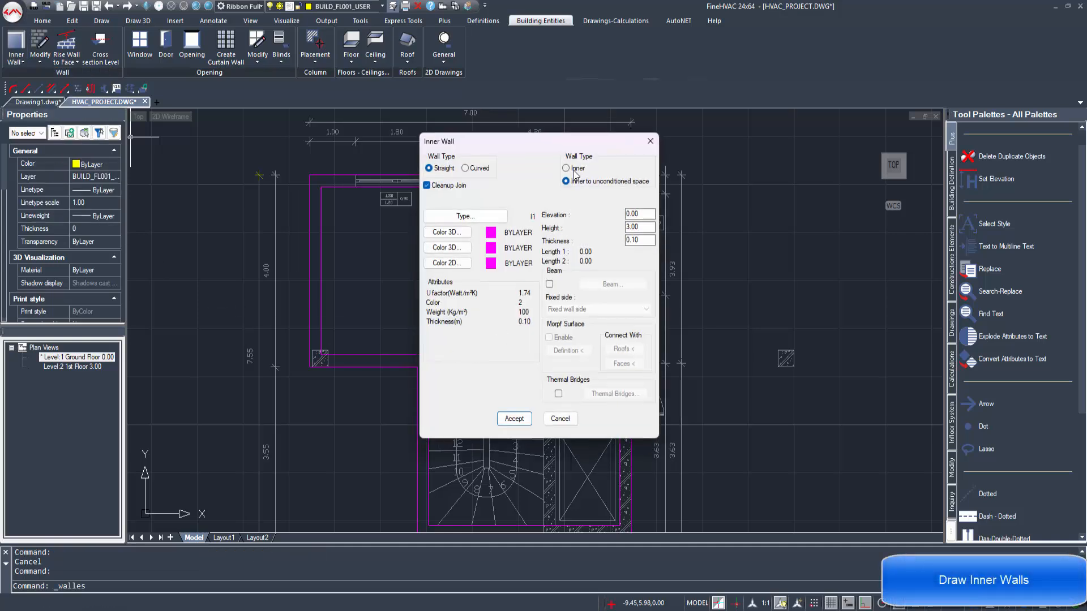
pyautogui.click(513, 418)
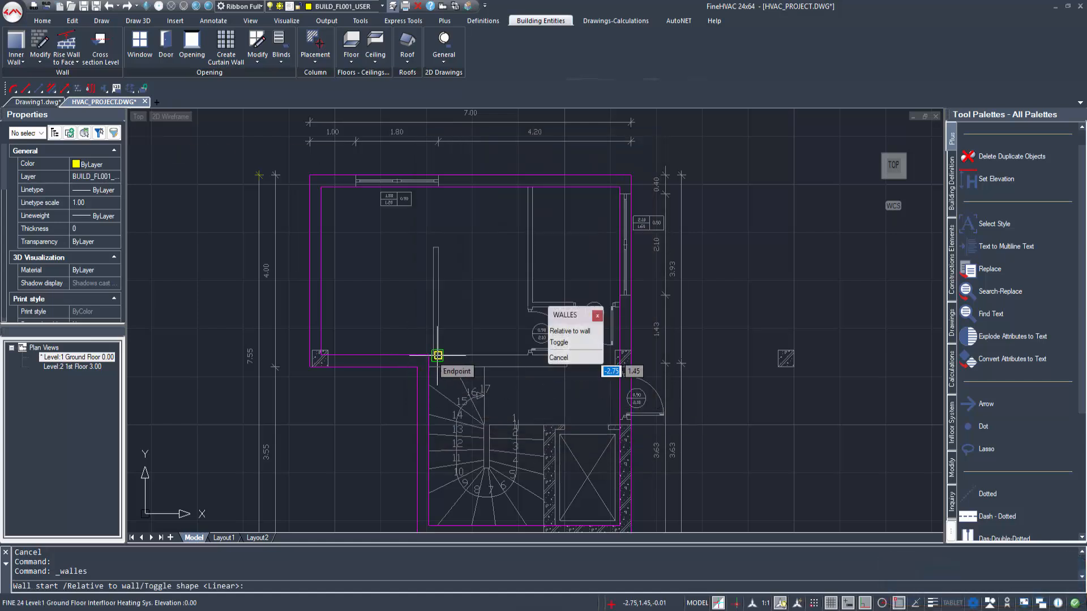
pyautogui.click(438, 356)
pyautogui.click(440, 249)
pyautogui.click(339, 273)
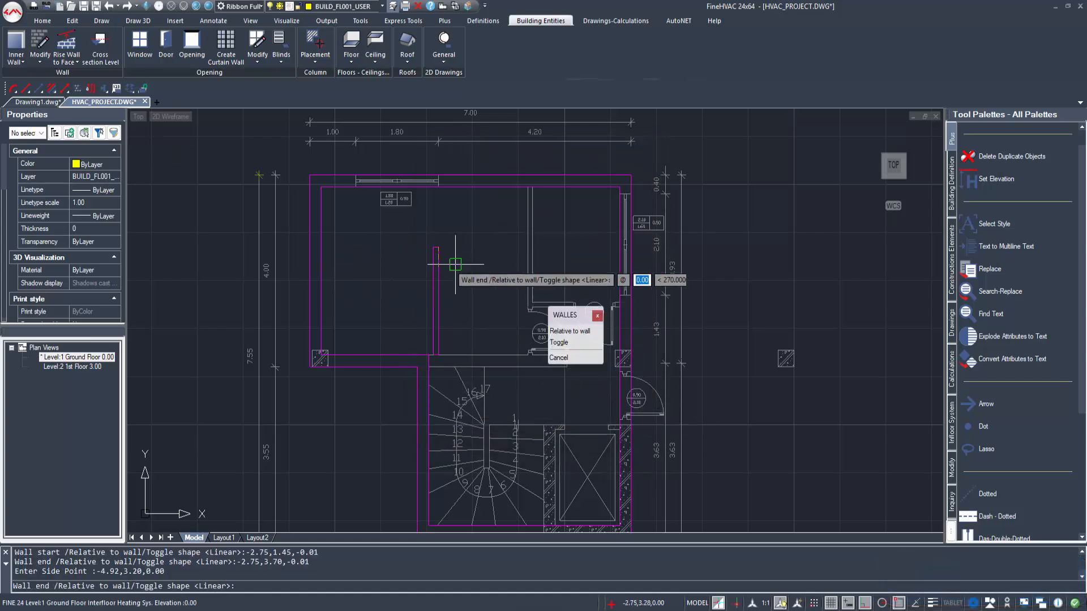
pyautogui.press('Escape')
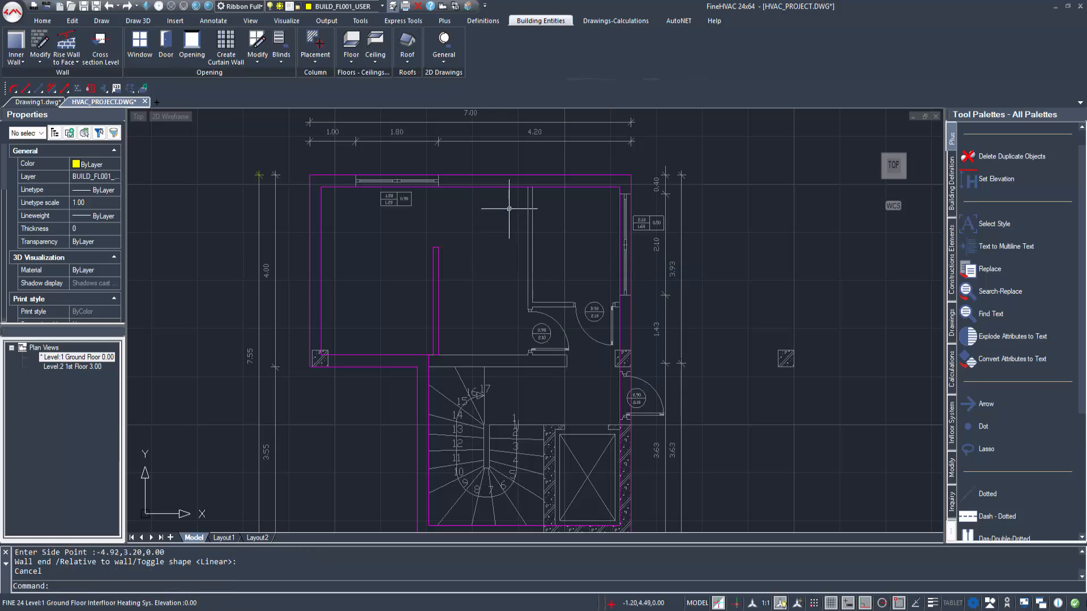
# Step: Draw another 0.10 inner wall along the small upper-right room's left side, from (-0.80,4.95) to (-0.80,2.55)
pyautogui.click(16, 48)
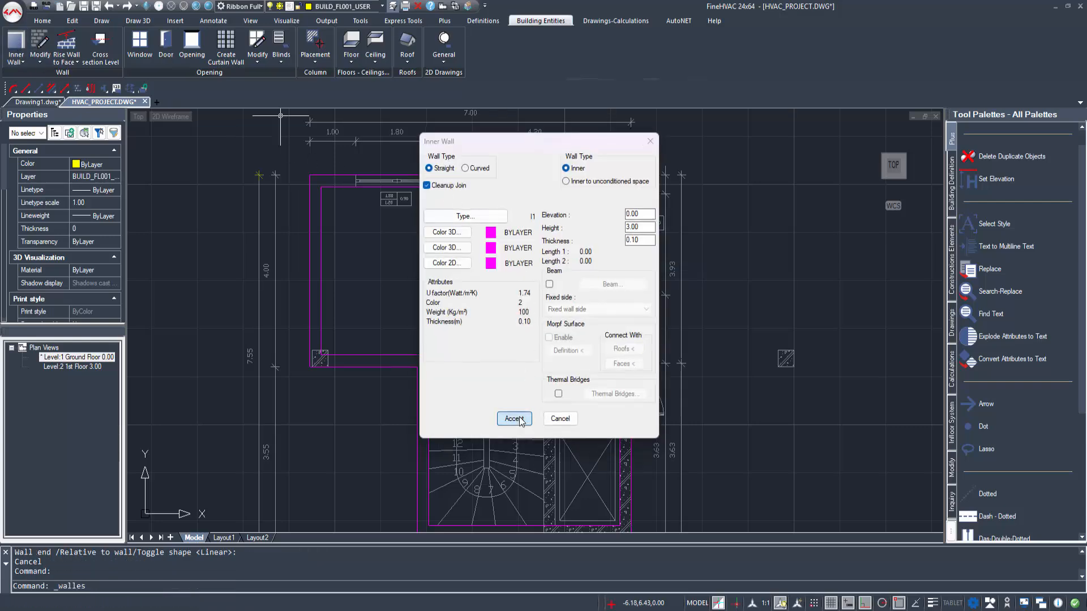
pyautogui.click(514, 418)
pyautogui.click(530, 183)
pyautogui.scroll(3, 531, 304)
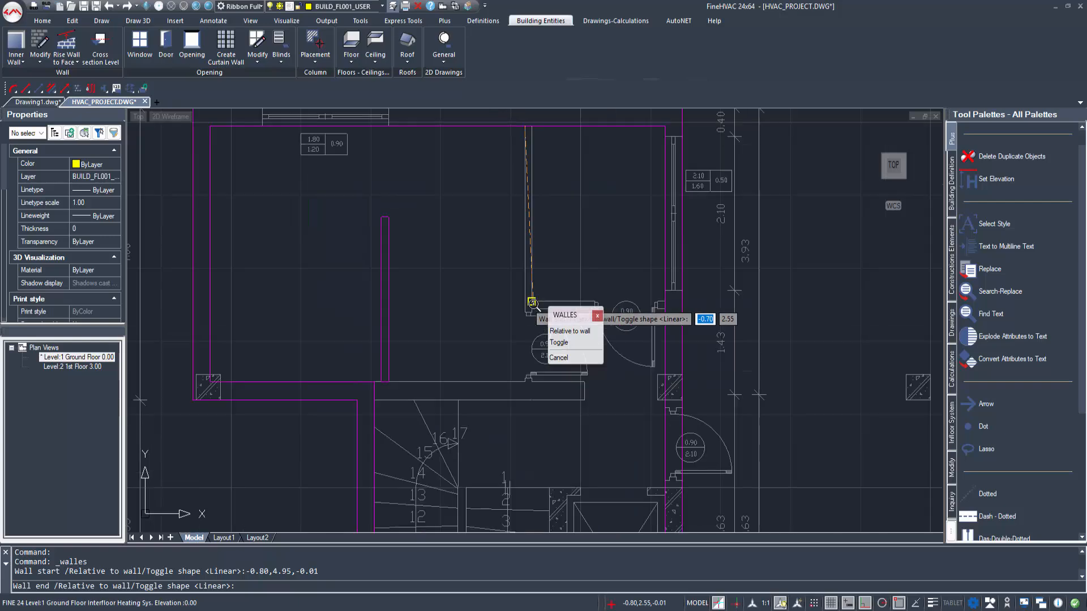
pyautogui.click(530, 303)
pyautogui.click(578, 262)
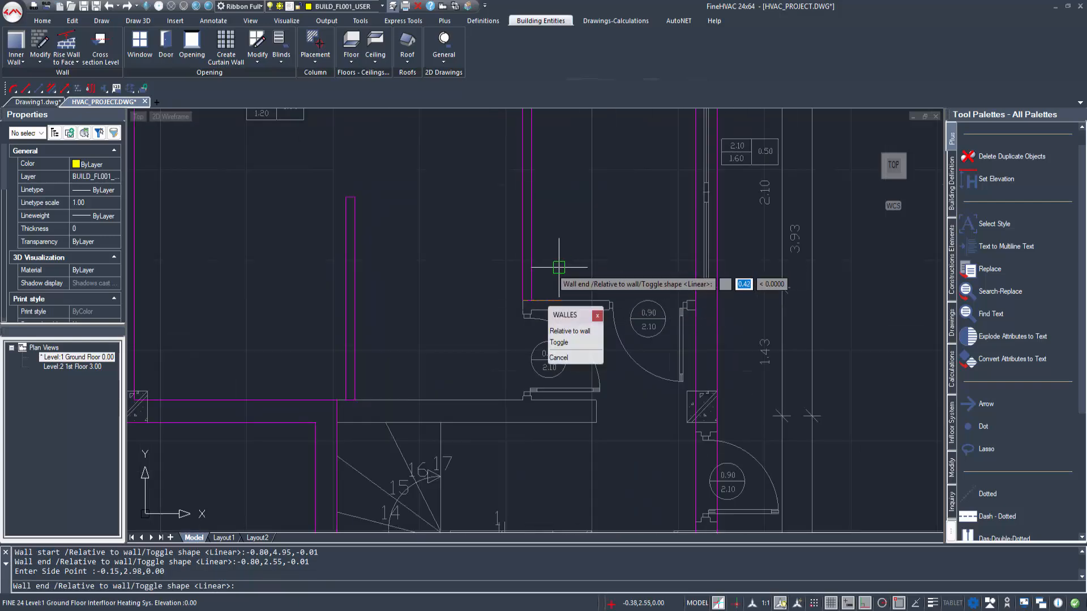
pyautogui.press('Escape')
pyautogui.scroll(-5, 520, 316)
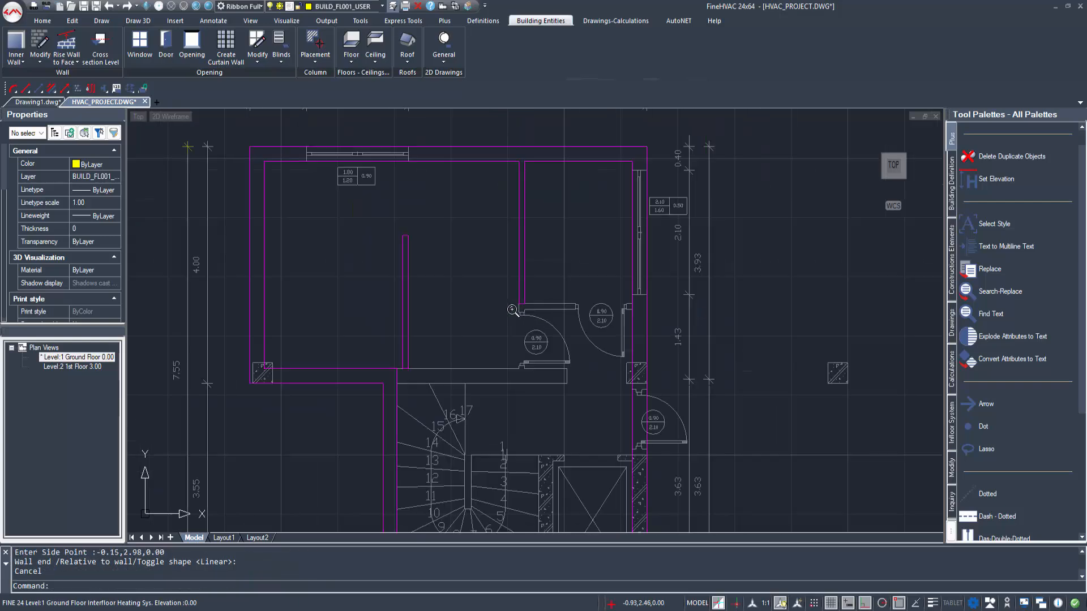
# Step: Set the inner wall as Inner to unconditioned space and draw it across the left door opening from (-0.70,1.45) to (-0.70,2.55)
pyautogui.click(16, 61)
pyautogui.click(34, 109)
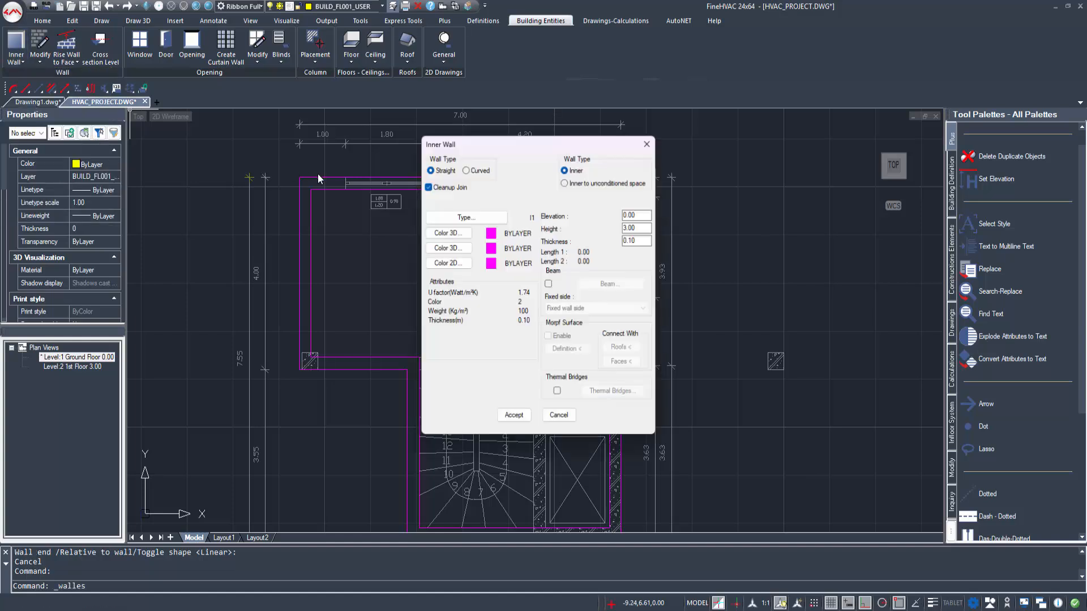
pyautogui.click(583, 183)
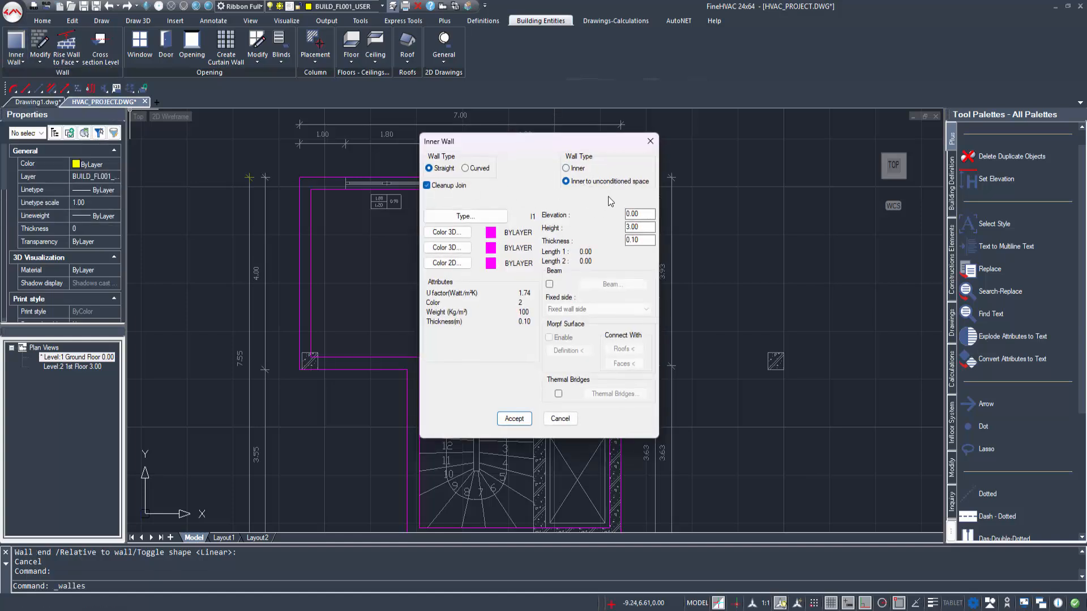
pyautogui.click(514, 418)
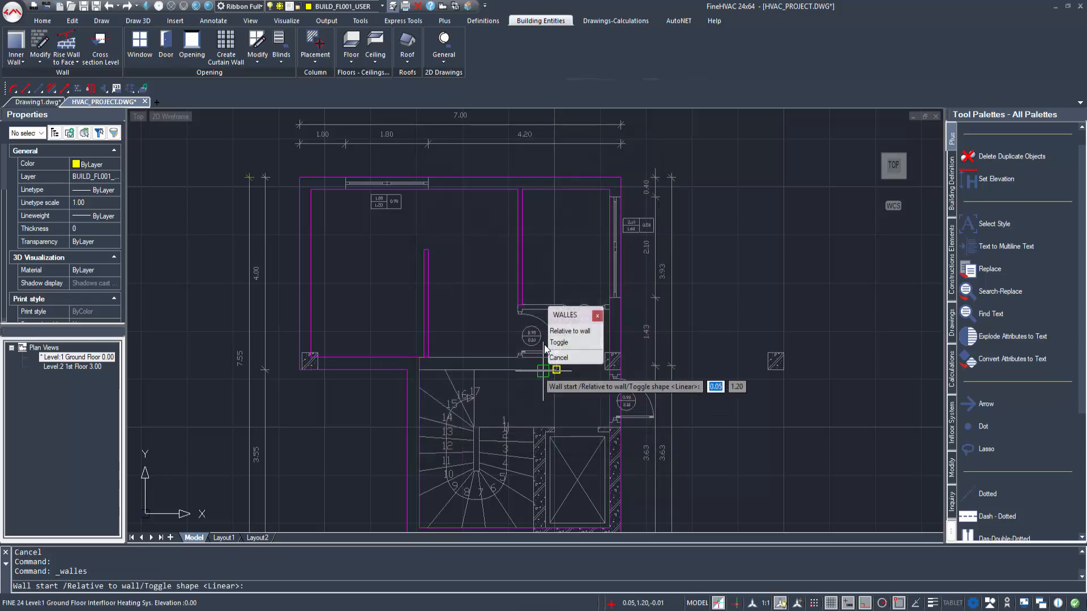
pyautogui.scroll(5, 509, 365)
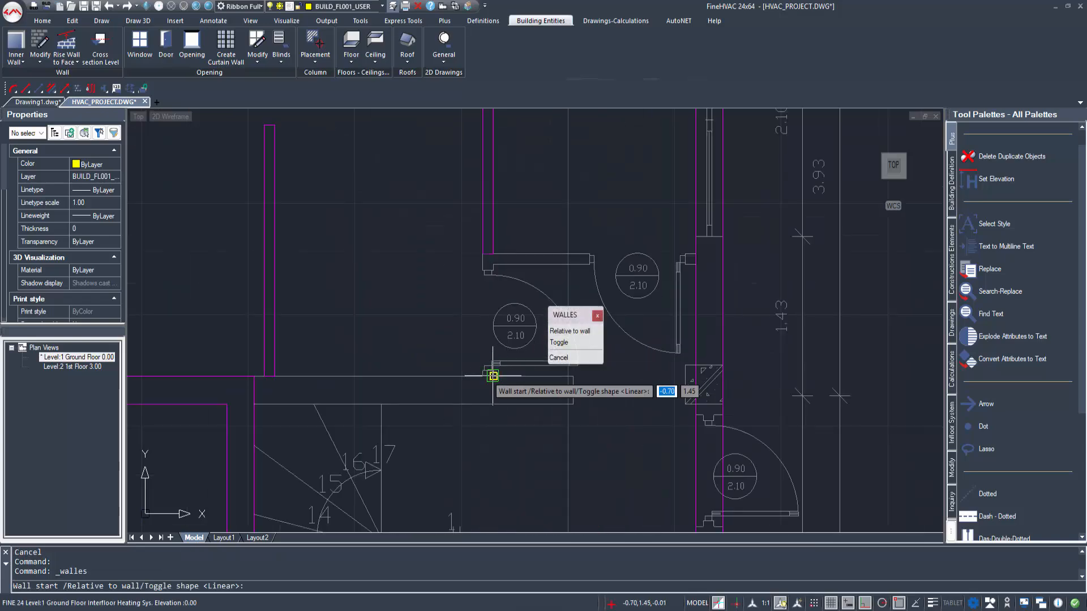
pyautogui.click(493, 376)
pyautogui.click(492, 255)
pyautogui.click(420, 278)
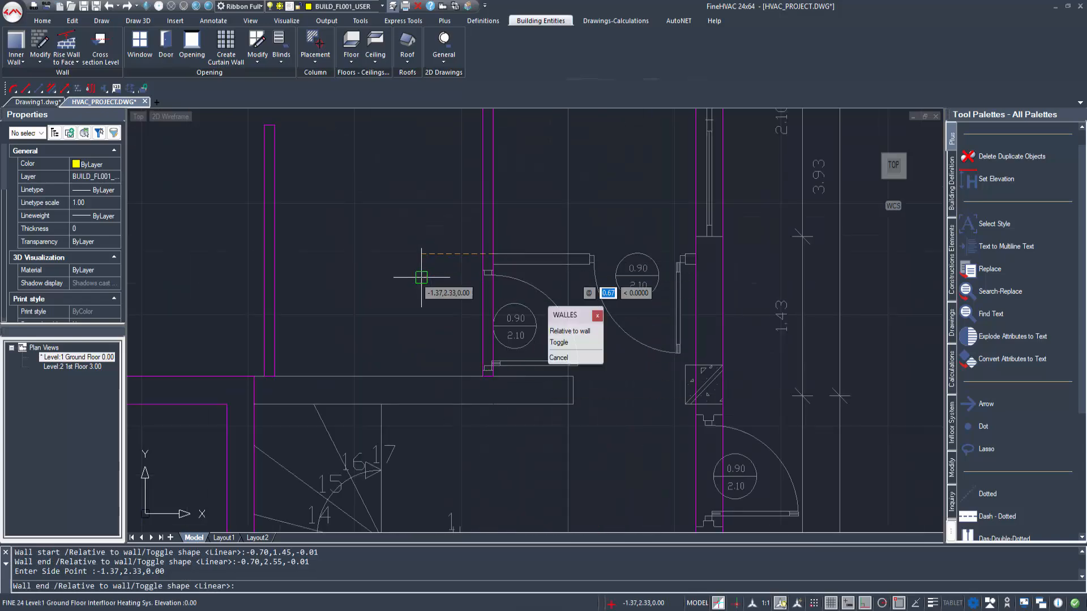
# Step: Continue the inner wall along the small upper-right room's lower side to the outer wall at (1.20,2.55), with thickness downward
pyautogui.click(685, 253)
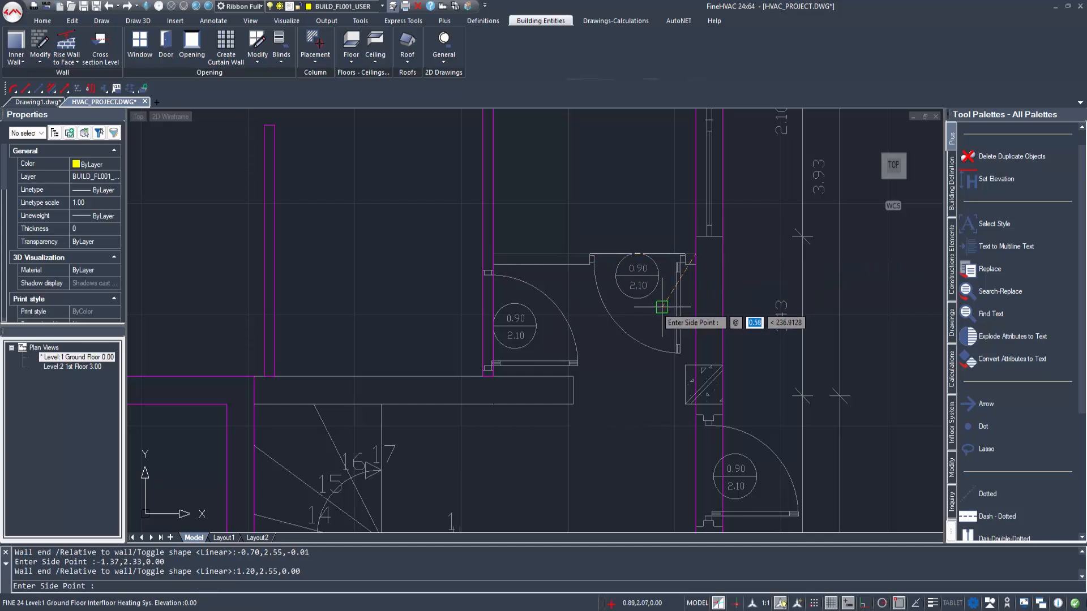
pyautogui.click(667, 309)
pyautogui.press('Escape')
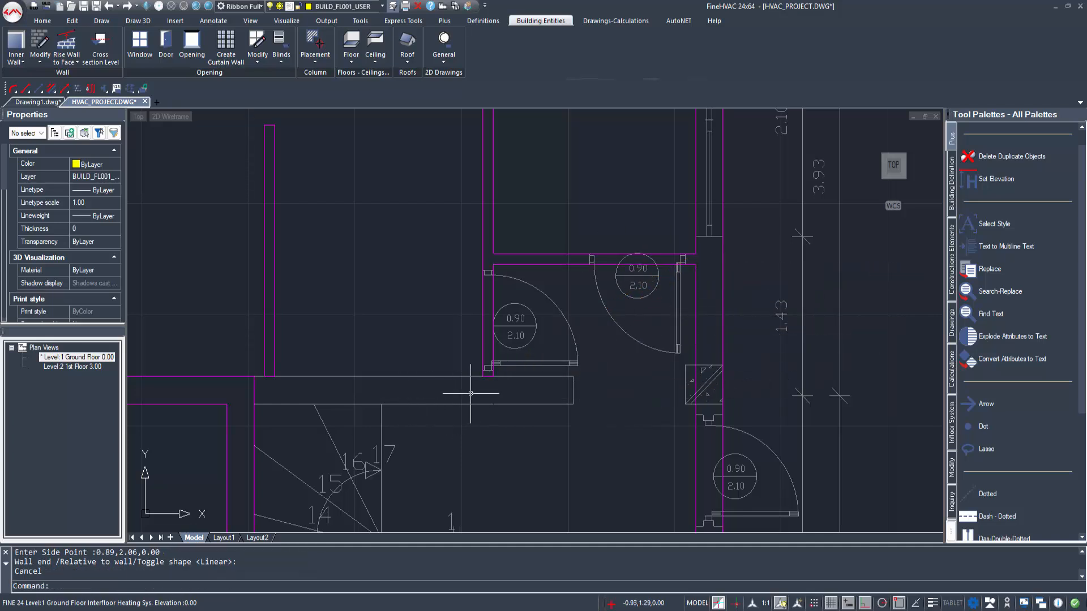
# Step: Draw an Inner to unconditioned space wall, thickness 0.25, above the stairs from (-2.95,1.45) to (0.05,1.45), with thickness downward
pyautogui.moveTo(368, 390); pyautogui.dragTo(426, 394, button='middle')
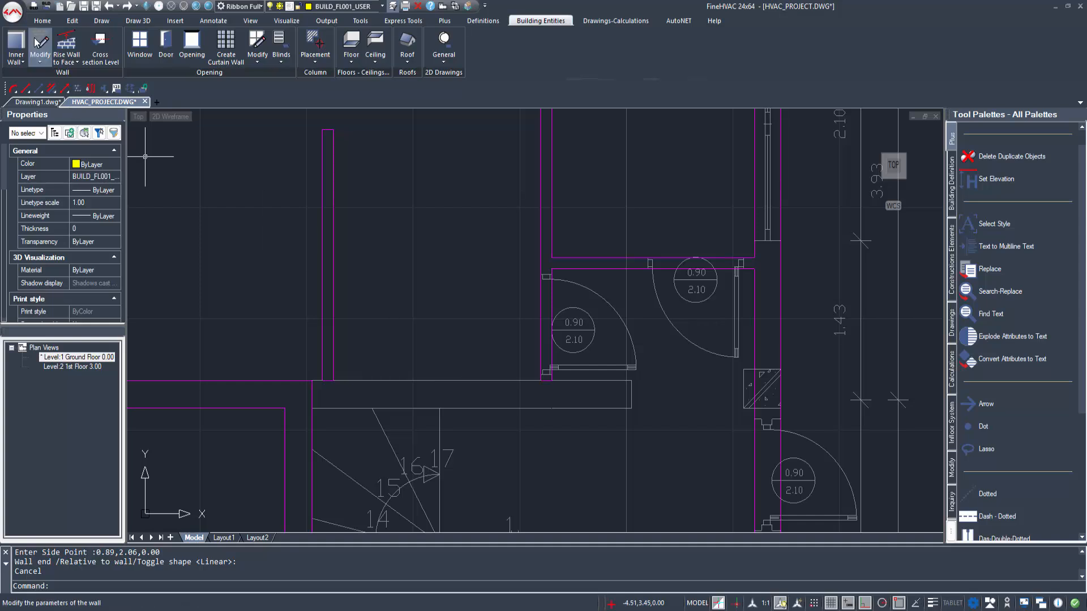
pyautogui.click(16, 42)
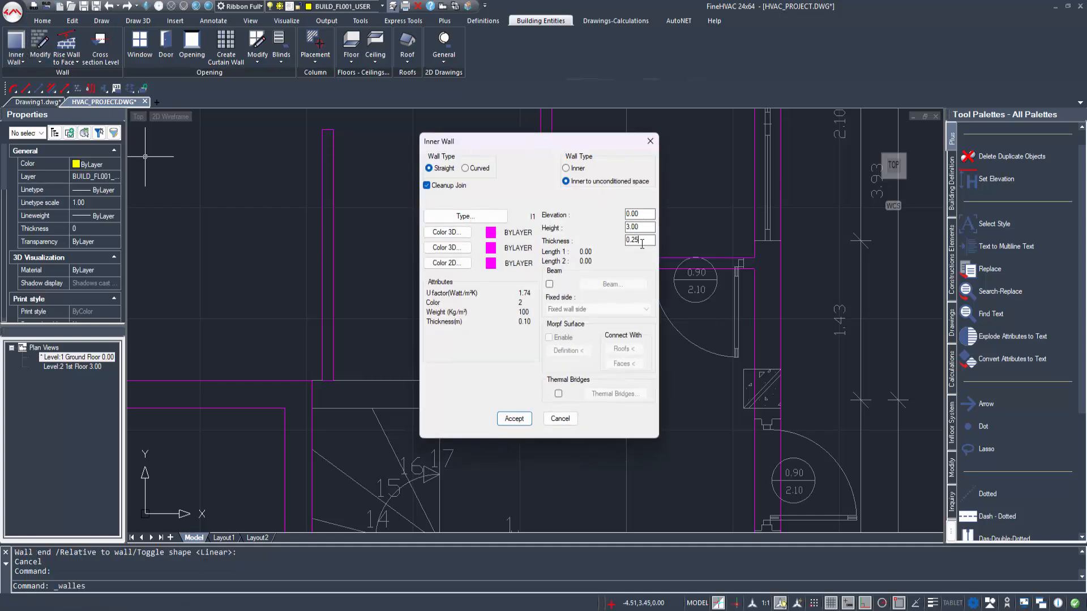
pyautogui.click(524, 419)
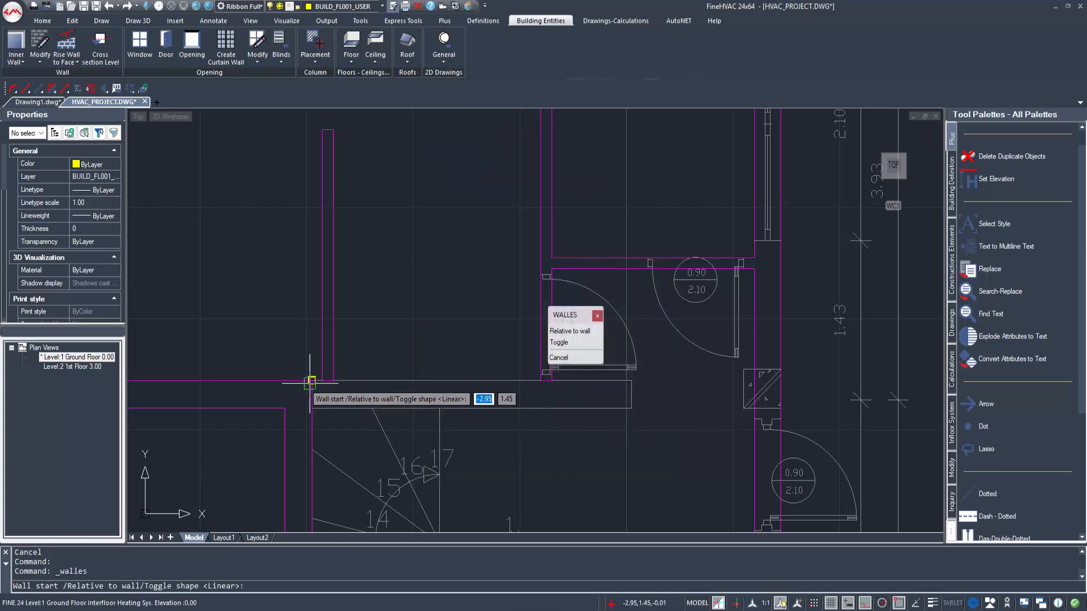
pyautogui.click(313, 381)
pyautogui.click(631, 381)
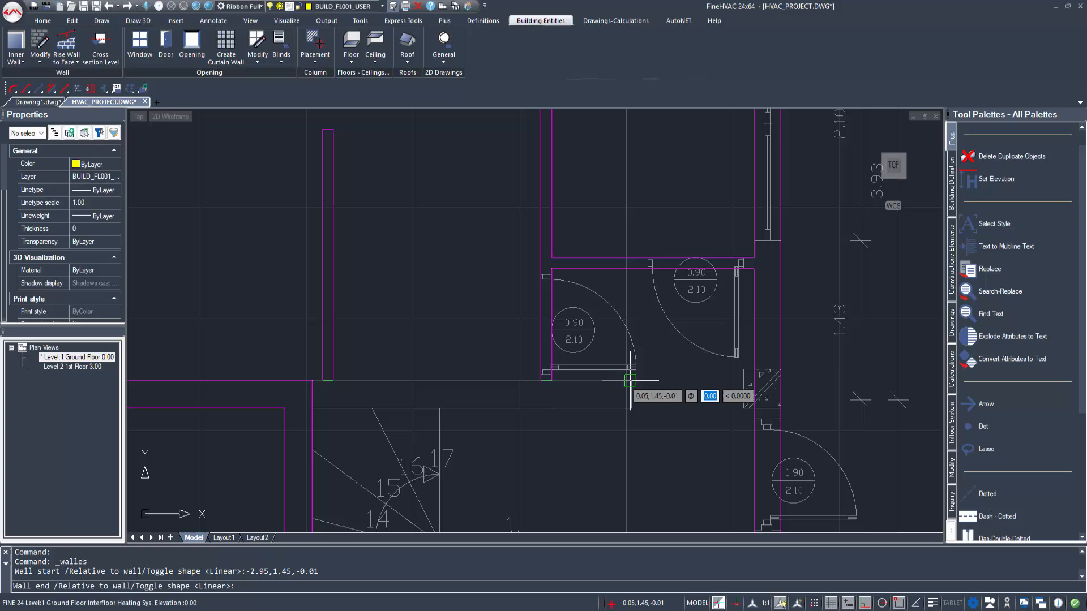
pyautogui.click(628, 440)
pyautogui.press('Escape')
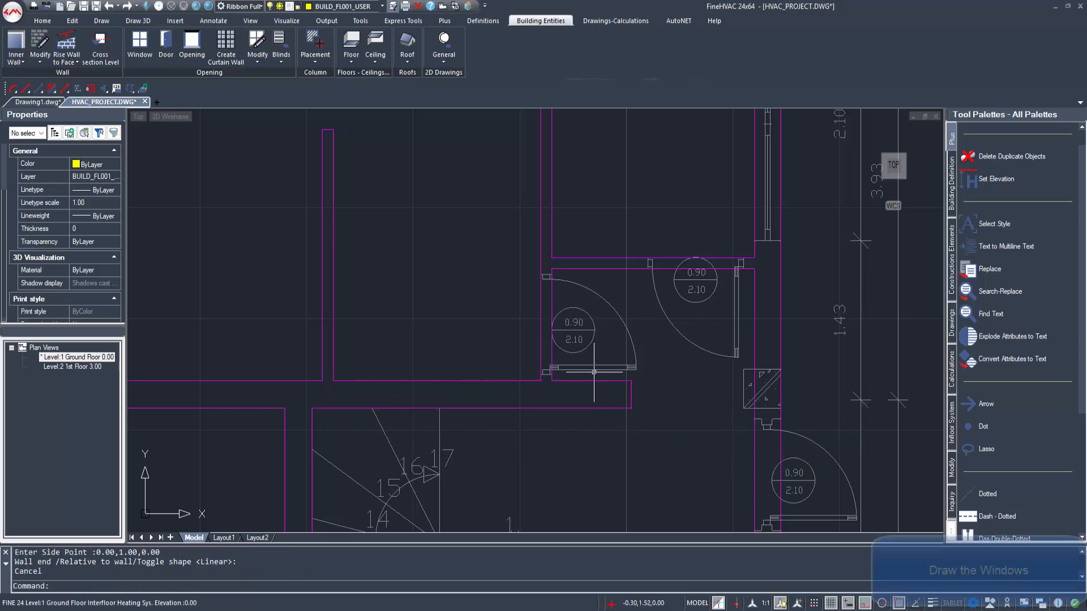
# Step: Start a new window and choose the parametric design 3, 2 panels, casement, orthogonal
pyautogui.scroll(-5, 481, 336)
pyautogui.click(130, 47)
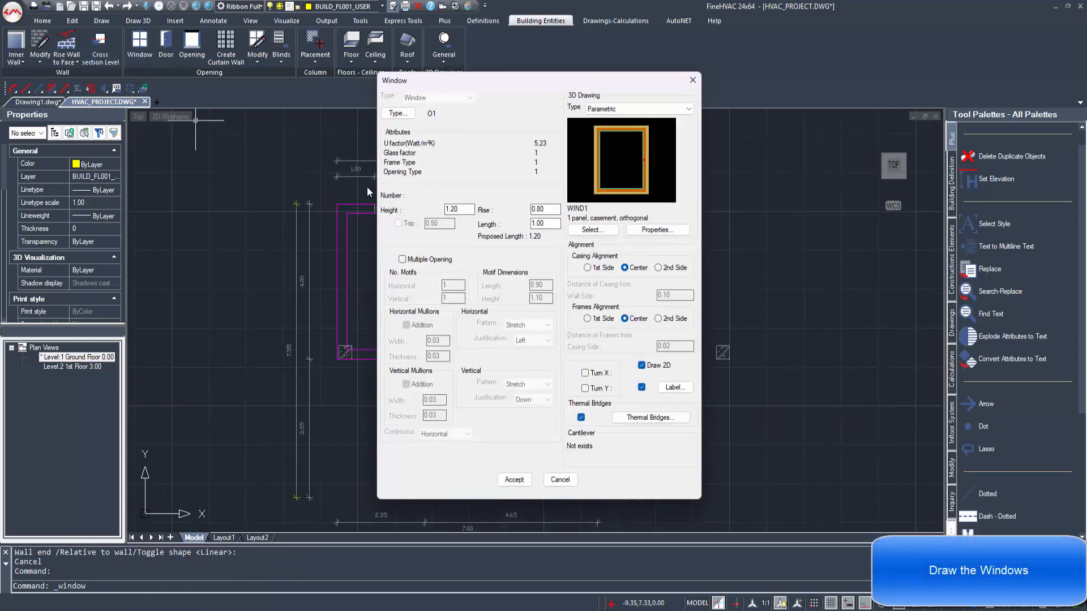
pyautogui.click(607, 232)
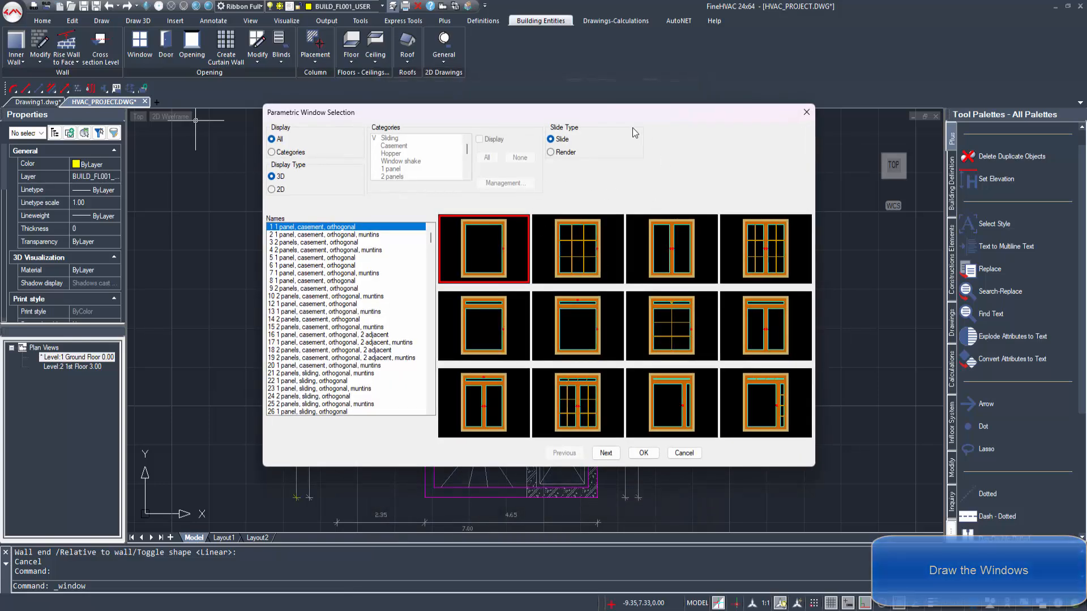
pyautogui.click(675, 254)
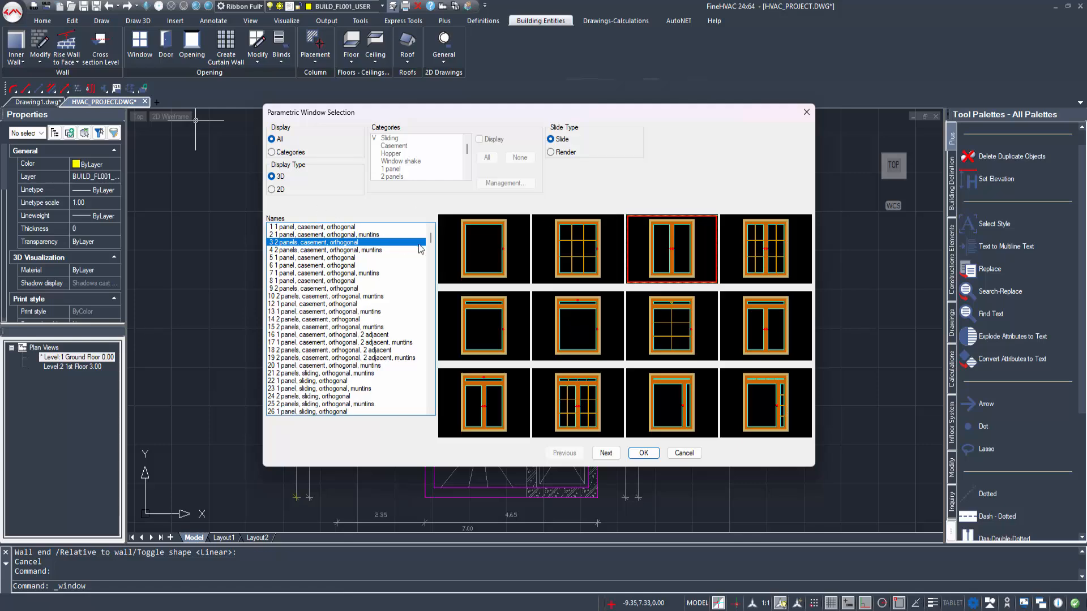
pyautogui.click(635, 456)
# Step: Choose opening type Reg. Glass (Wood Frame) and set the window's rise to 0.90 and length to 1.80 to match the upper wall's window
pyautogui.click(397, 114)
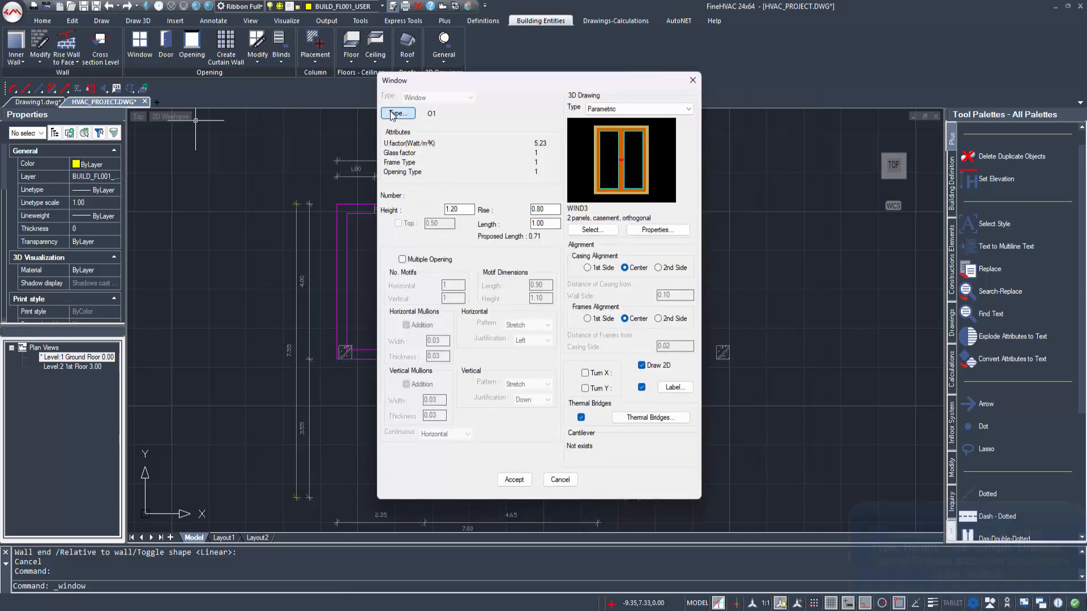
pyautogui.click(485, 184)
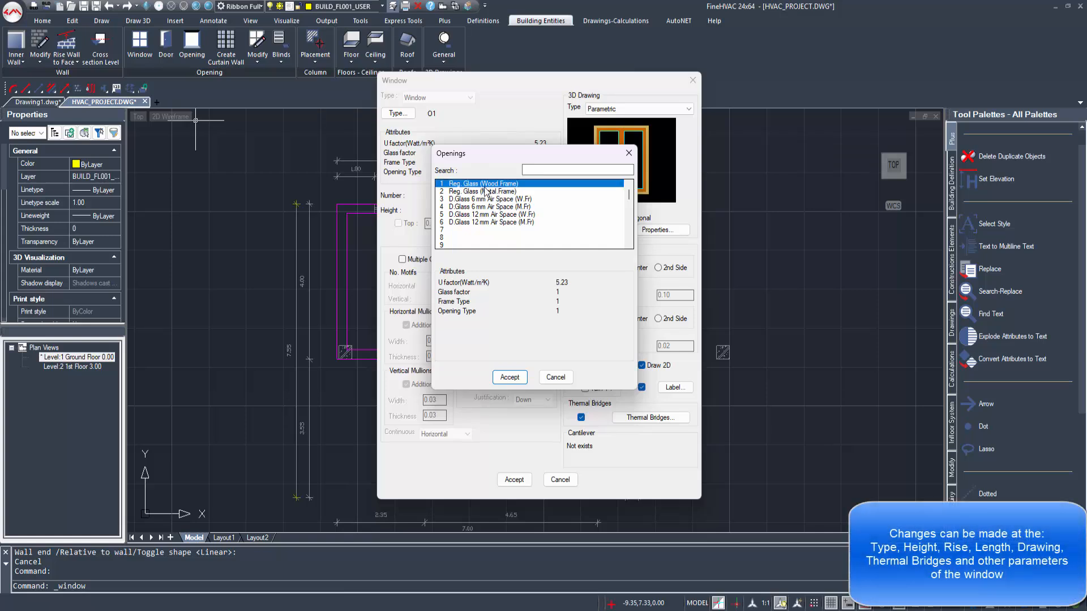
pyautogui.click(510, 378)
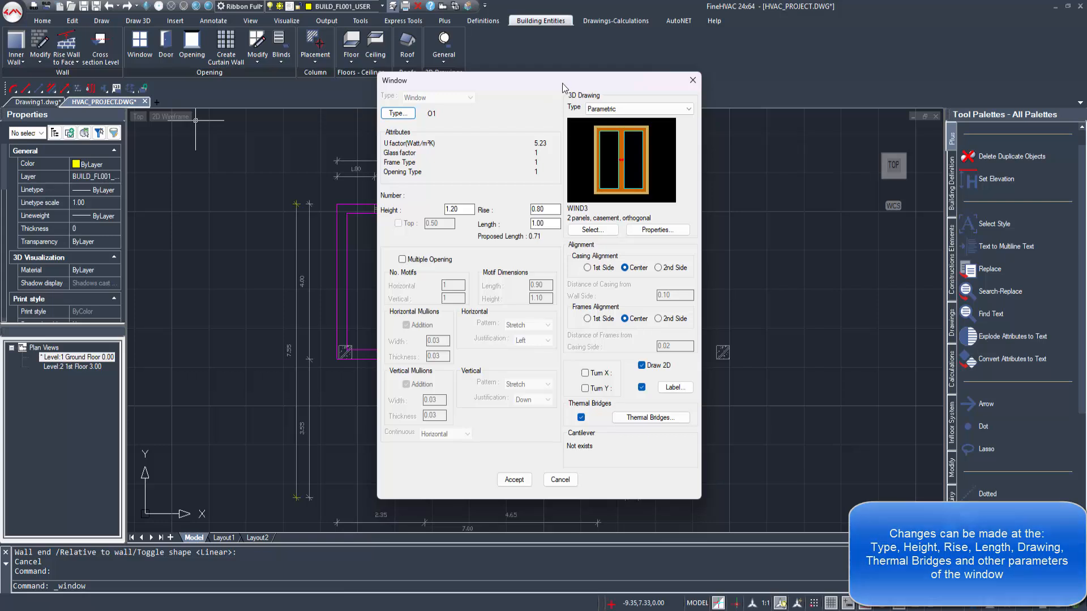
pyautogui.moveTo(562, 83); pyautogui.dragTo(670, 80)
pyautogui.scroll(3, 407, 223)
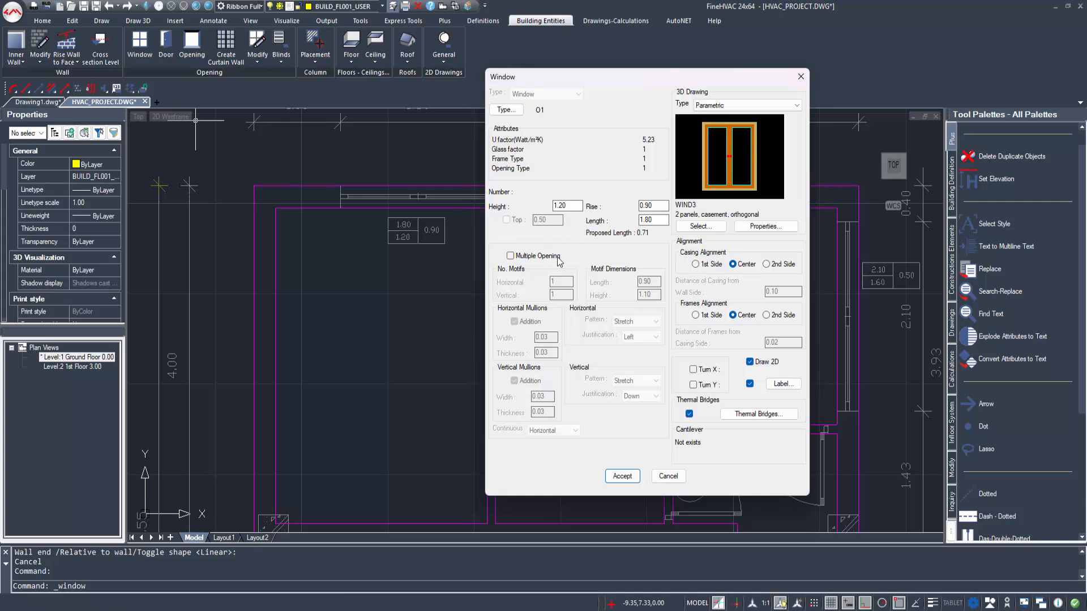
# Step: Review the window's thermal bridges to external surfaces and its casing and frame properties
pyautogui.click(730, 414)
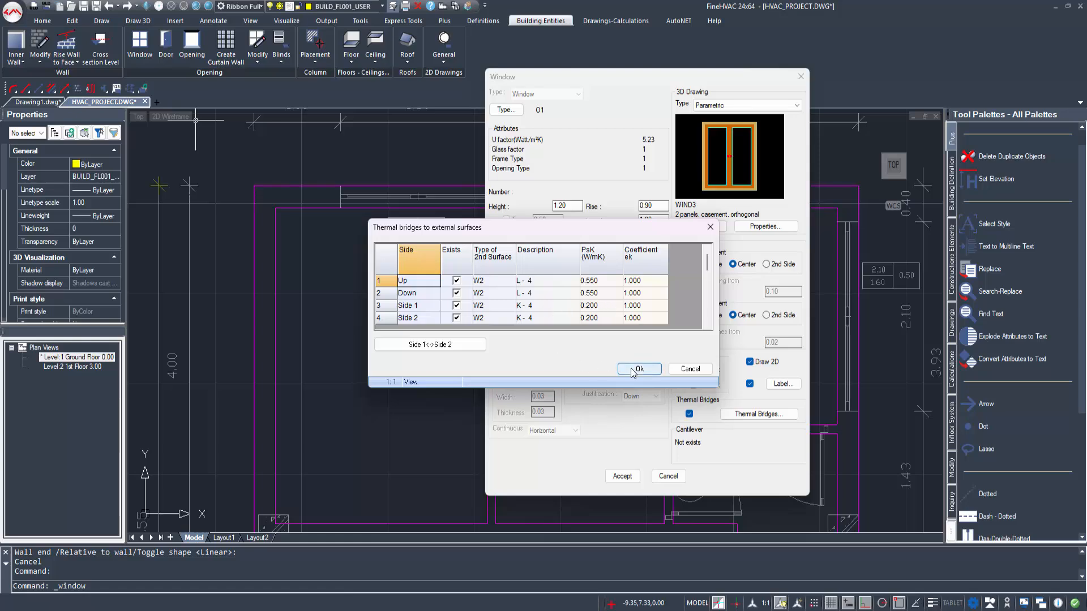
pyautogui.click(633, 369)
pyautogui.click(761, 226)
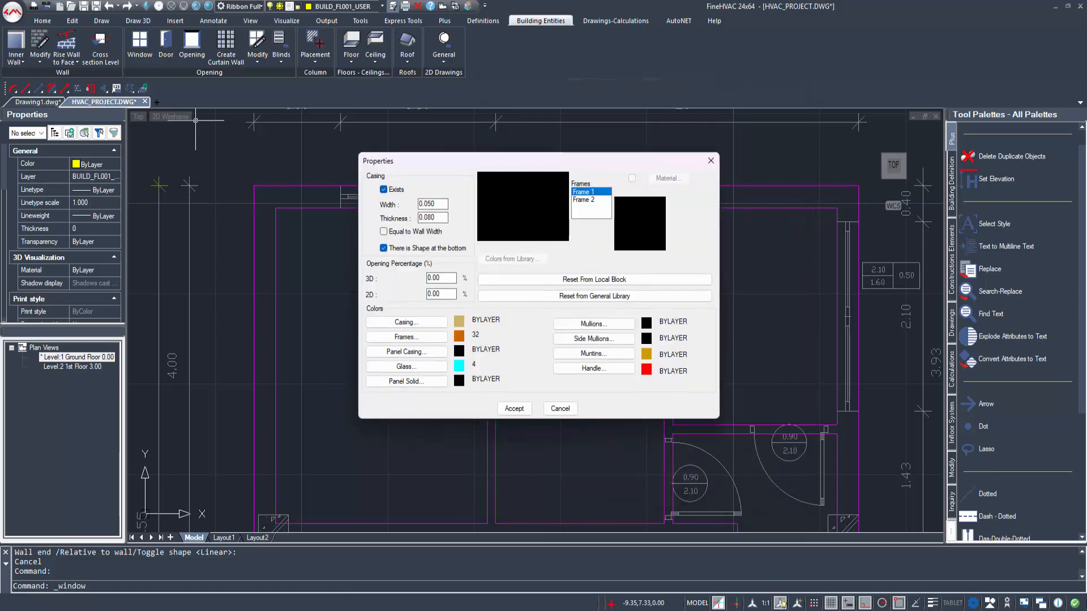
pyautogui.click(426, 204)
pyautogui.click(514, 410)
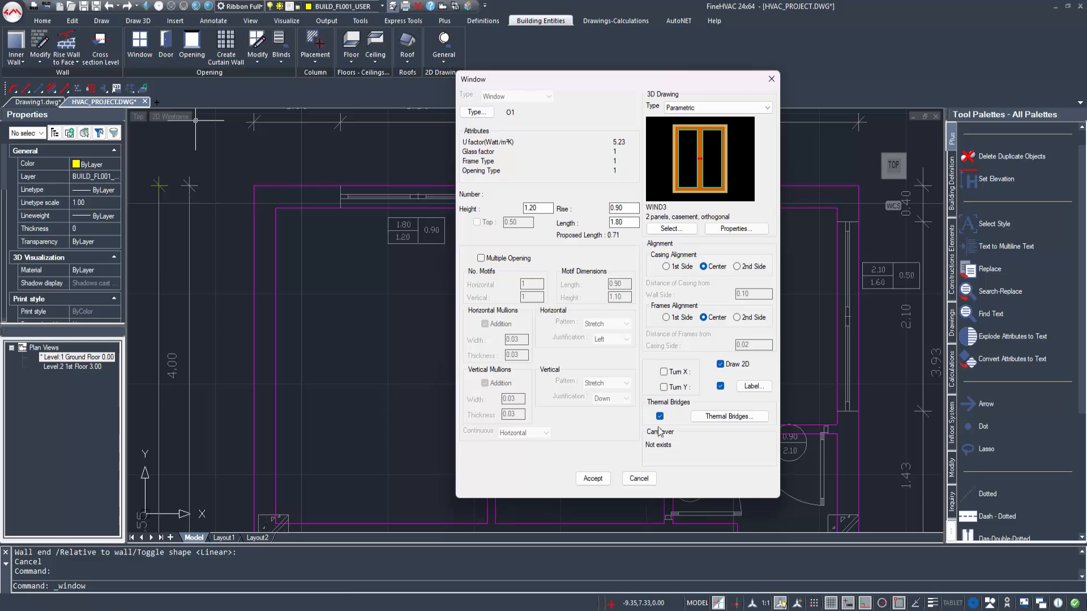
# Step: Accept the window and place it in the upper outer wall across the drawn 1.80 opening, with its label above the wall
pyautogui.click(592, 479)
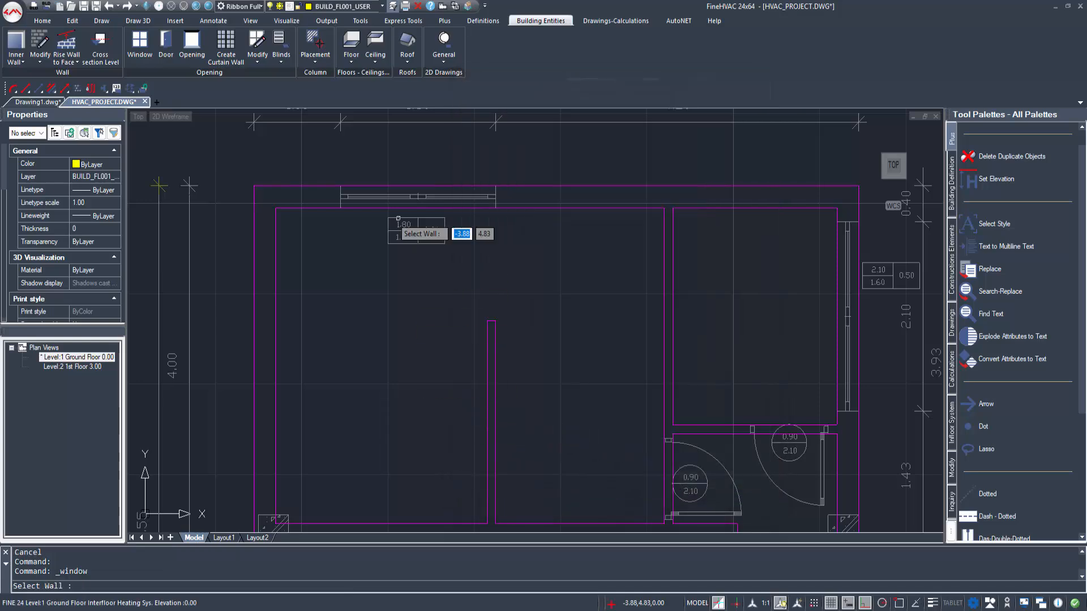
pyautogui.click(326, 209)
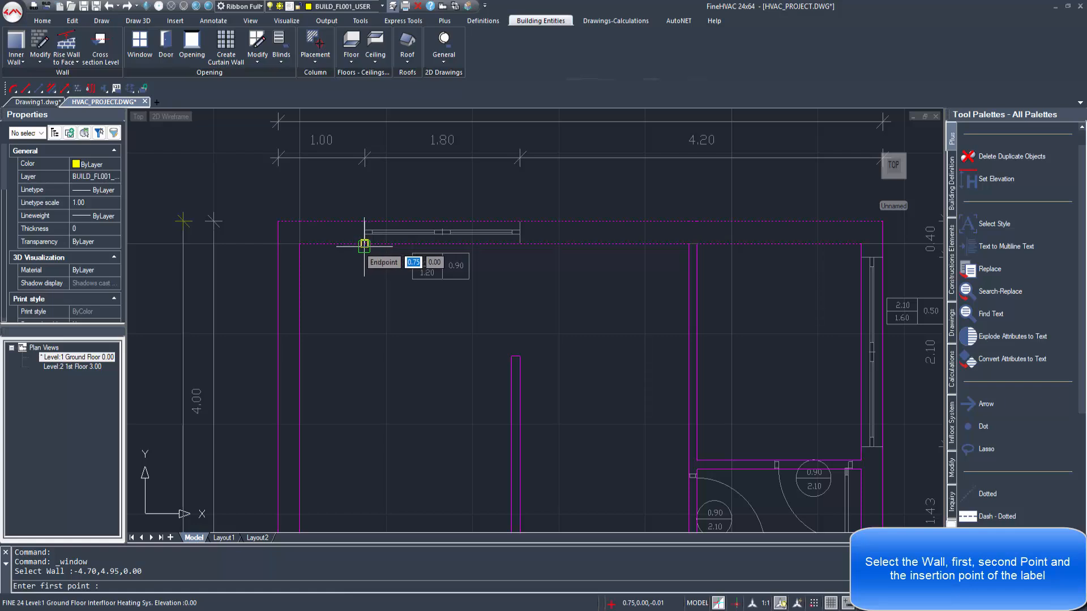
pyautogui.click(364, 246)
pyautogui.click(519, 244)
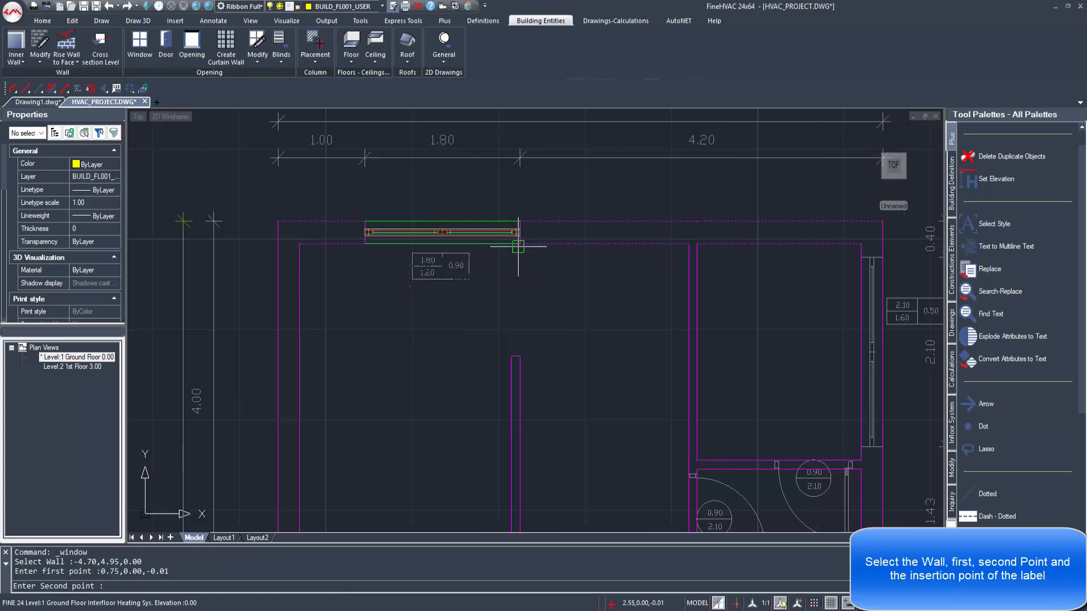
pyautogui.click(447, 193)
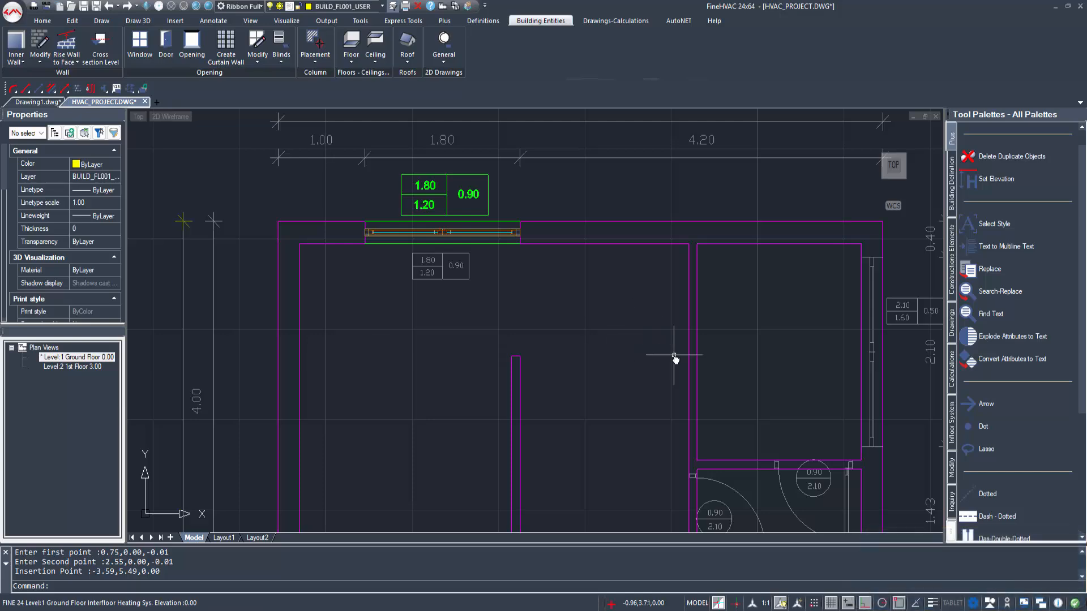
# Step: Start another window with height 1.60, rise 0.50 and length 2.10 for the small upper-right room's outer wall
pyautogui.moveTo(674, 355); pyautogui.dragTo(439, 327, button='middle')
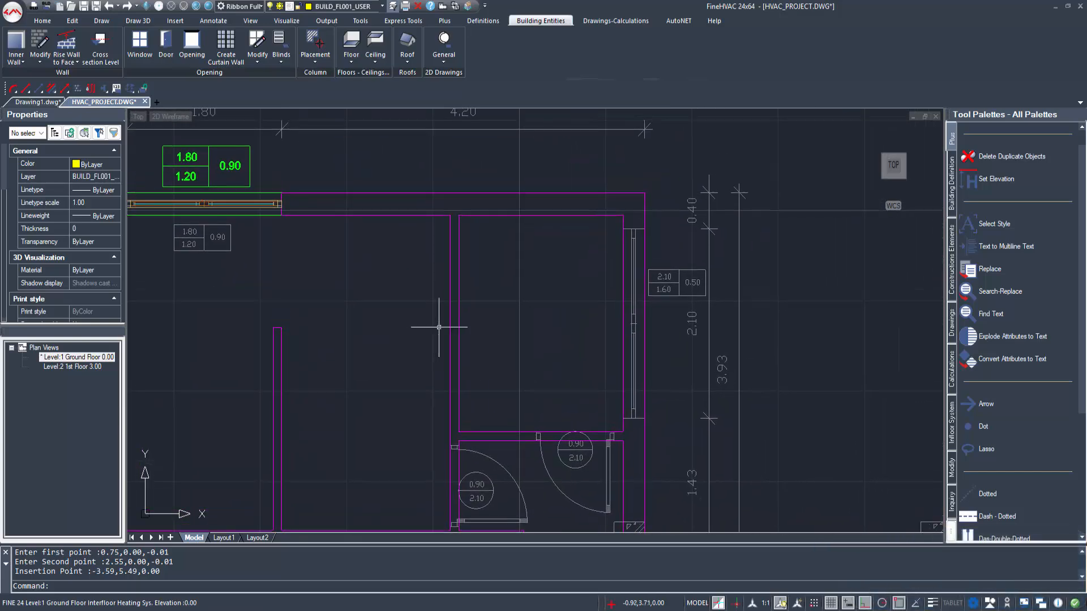
pyautogui.click(139, 44)
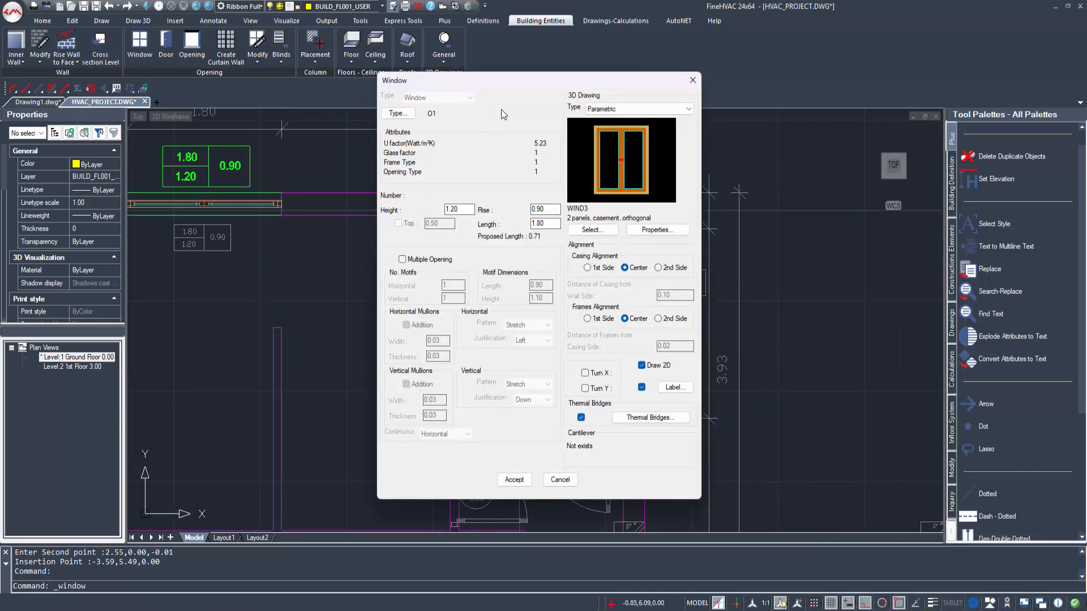
pyautogui.moveTo(471, 82); pyautogui.dragTo(321, 83)
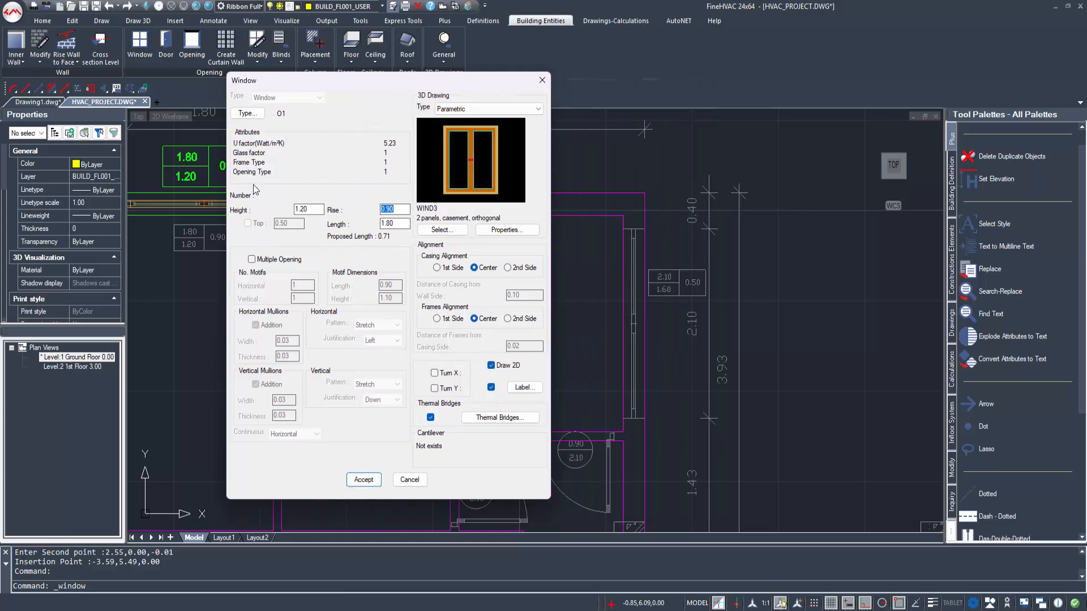
pyautogui.write('0.50')
pyautogui.press('Tab')
pyautogui.write('2.10')
pyautogui.hotkey('shift', 'Tab')
pyautogui.hotkey('shift', 'Tab')
pyautogui.write('1.60')
pyautogui.click(403, 209)
pyautogui.click(364, 480)
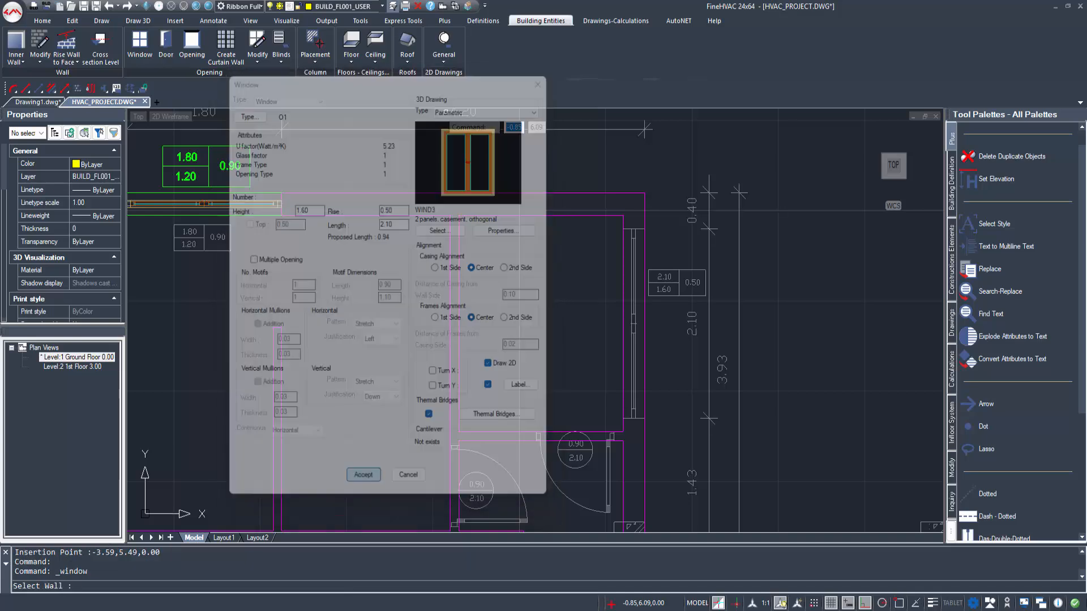
# Step: Place the window in the right outer wall between the ends of the drawn 2.10 opening, with its label outside the dimensions
pyautogui.click(623, 324)
pyautogui.click(644, 234)
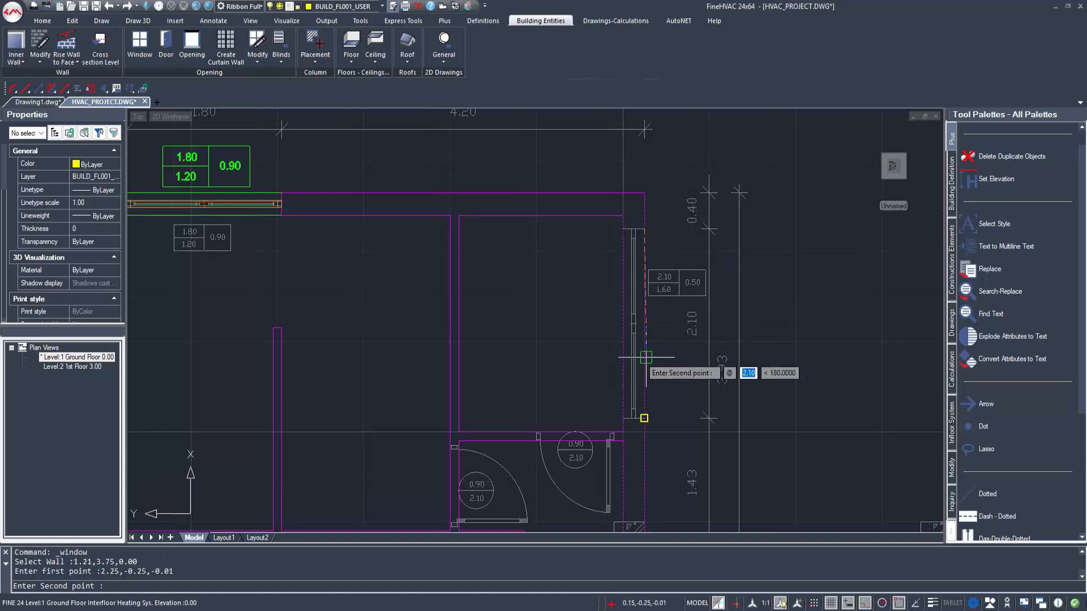
pyautogui.click(644, 418)
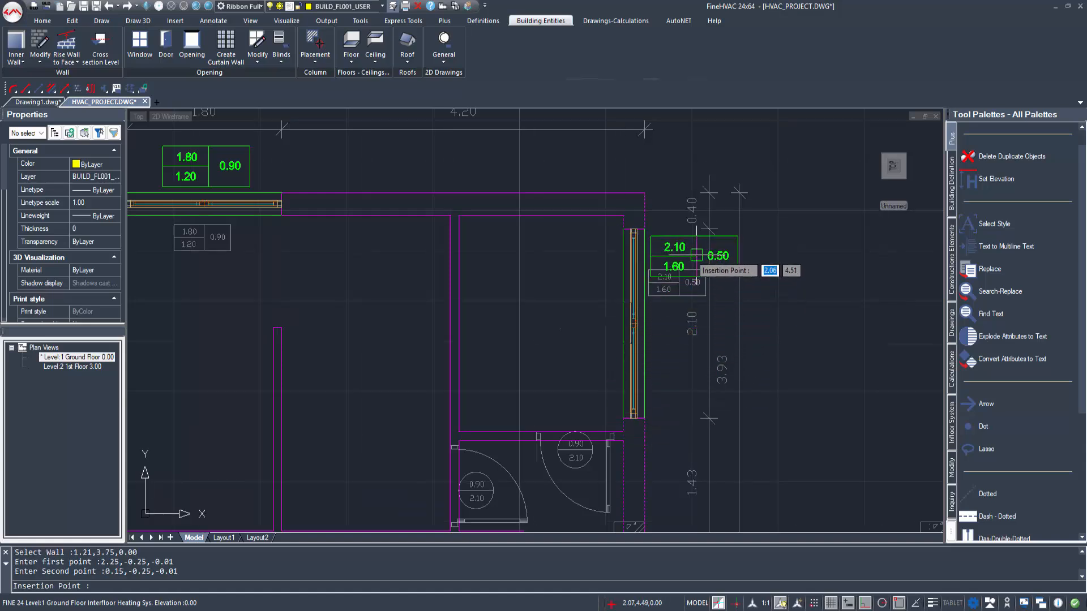
pyautogui.click(788, 282)
# Step: Start a door with opening type Reg. Glass (Wood Frame) and parametric design 1, 1 panel, casement, orthogonal, compact, keeping its thermal bridges
pyautogui.scroll(-3, 583, 426)
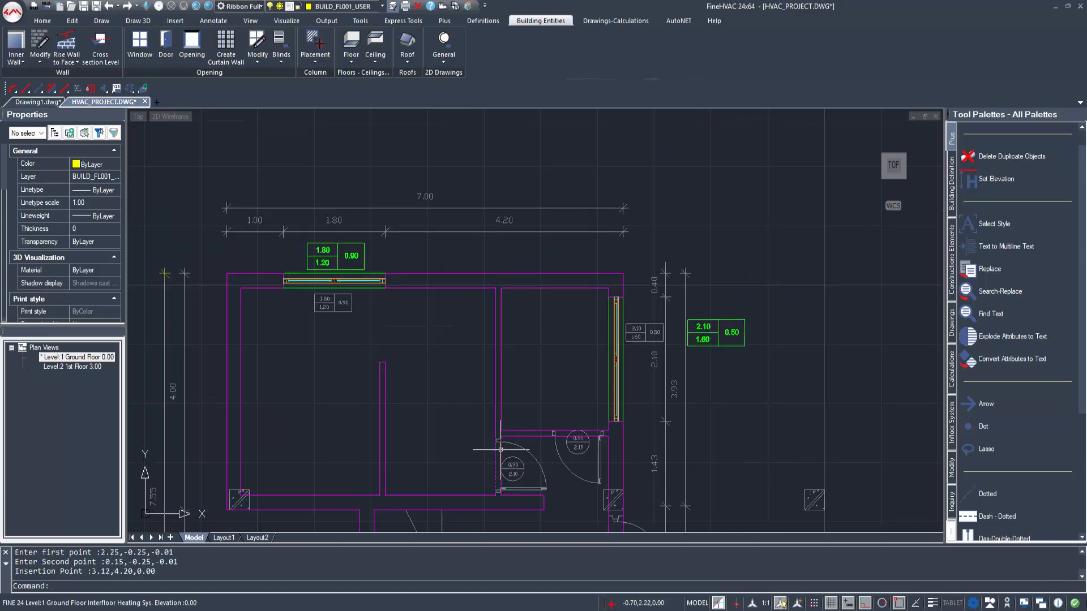
pyautogui.moveTo(497, 443); pyautogui.dragTo(493, 373, button='middle')
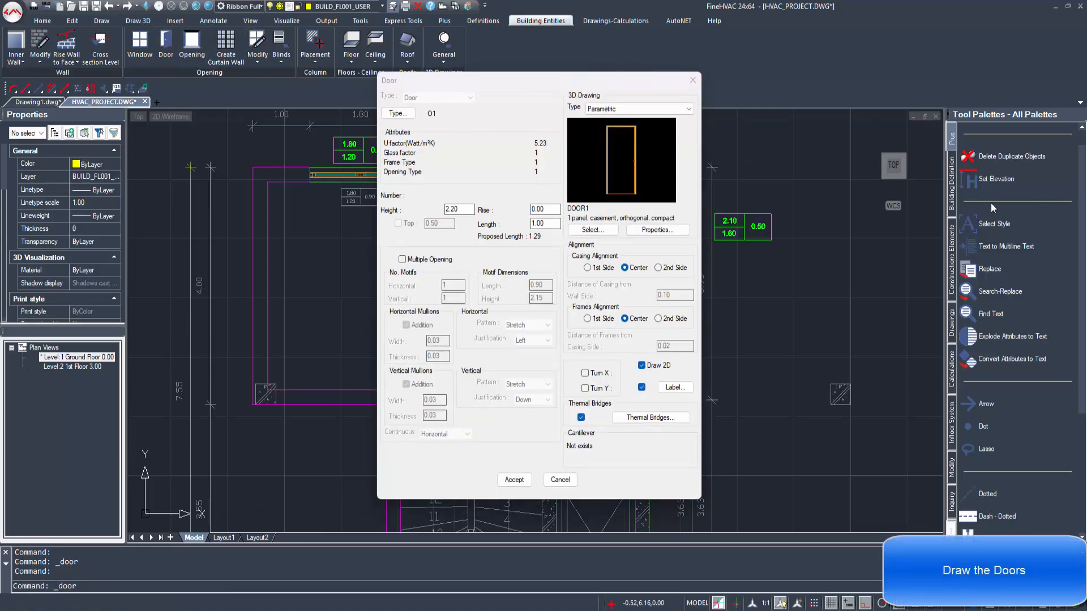
pyautogui.click(399, 115)
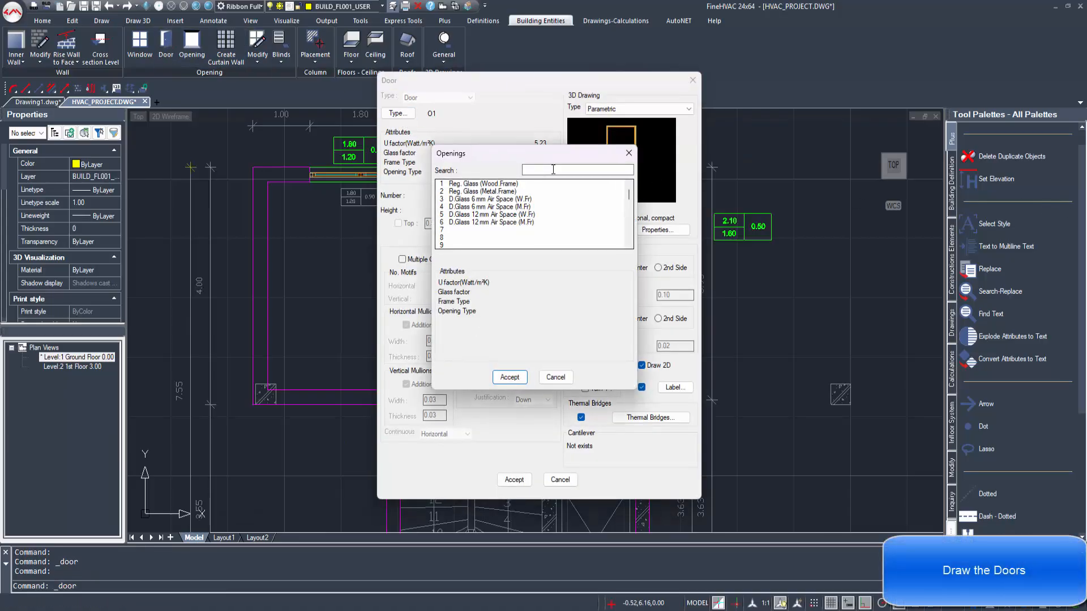
pyautogui.doubleClick(444, 193)
pyautogui.click(603, 231)
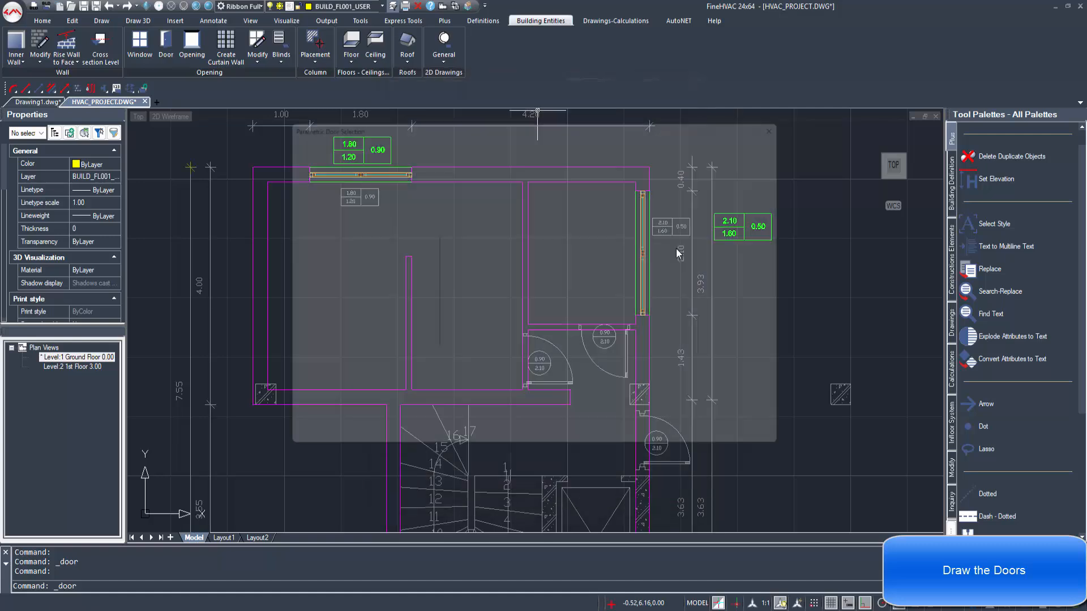
pyautogui.click(516, 243)
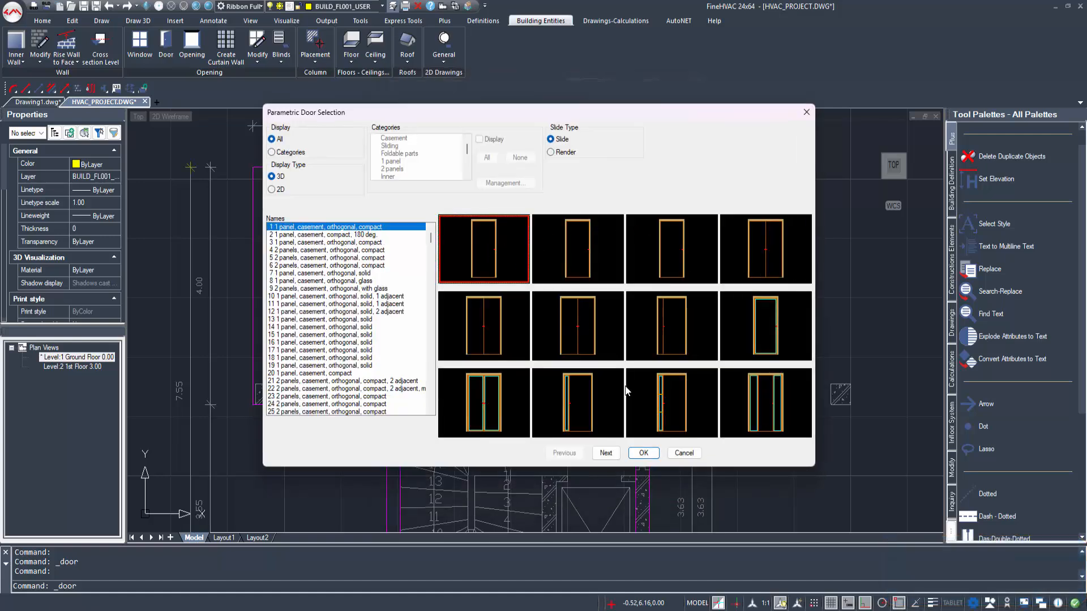
pyautogui.click(654, 457)
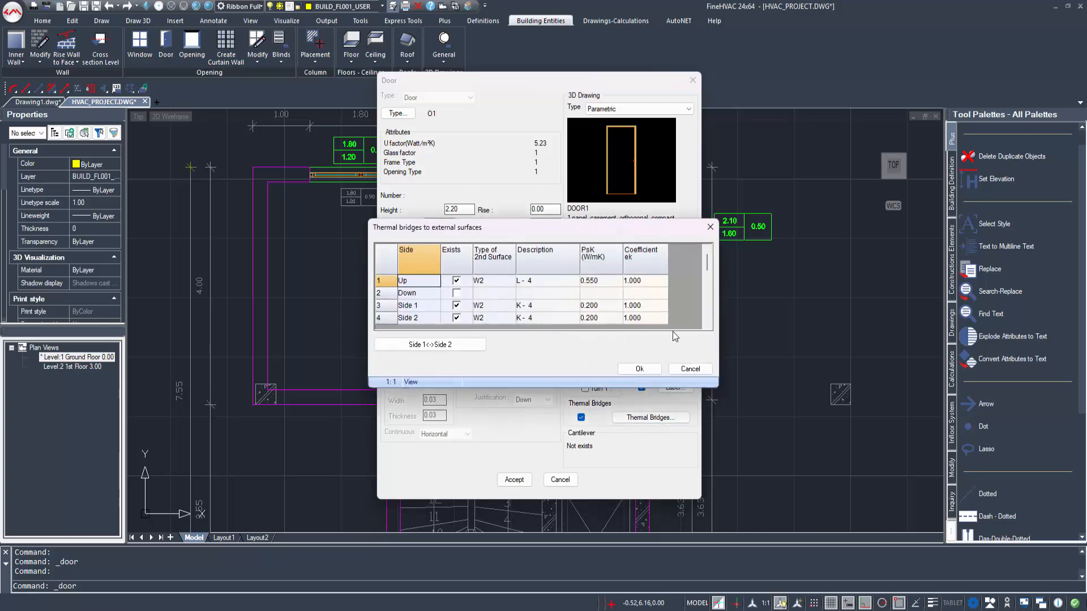
pyautogui.click(637, 369)
# Step: Set the door's length to 0.90 and height to 2.10 and accept the settings
pyautogui.moveTo(531, 88); pyautogui.dragTo(799, 90)
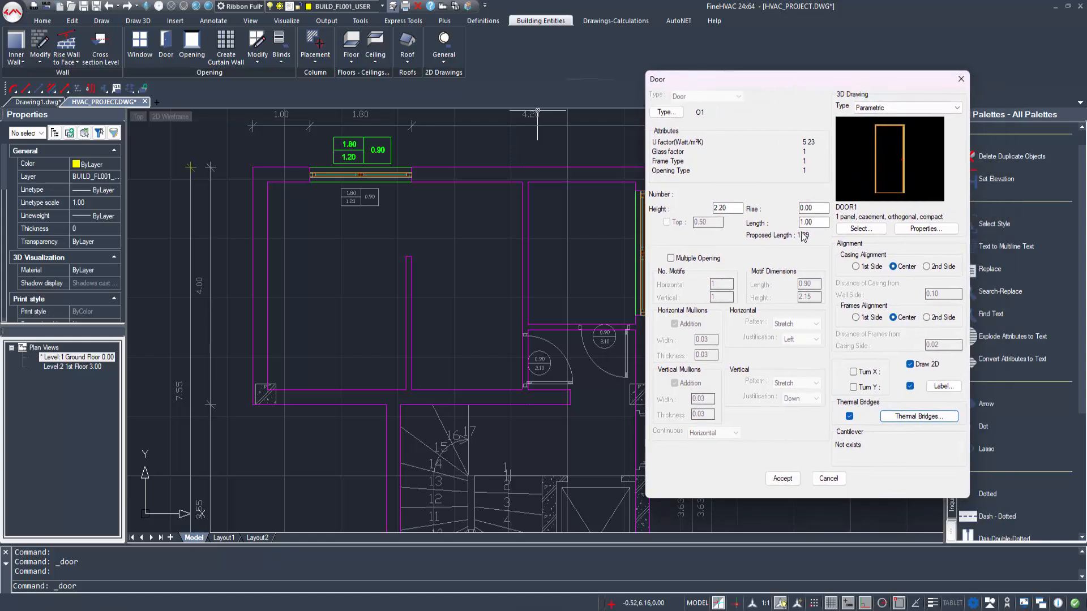
pyautogui.write('0.90')
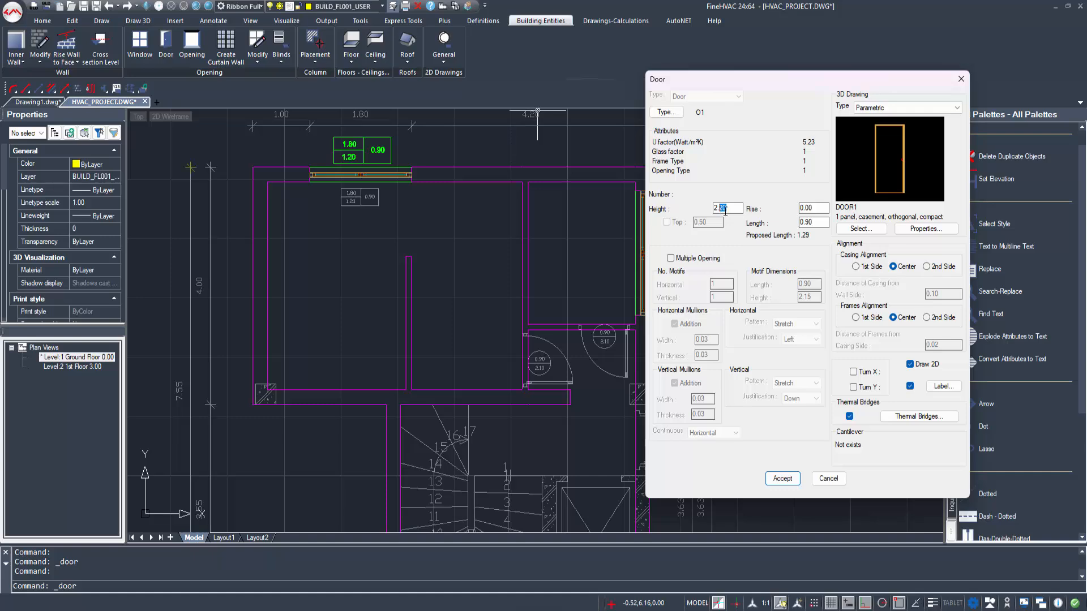
pyautogui.click(782, 479)
# Step: Place the door in the vertical inner wall over the drawn opening, swinging to the right, with its label on the left
pyautogui.scroll(2, 532, 376)
pyautogui.click(517, 377)
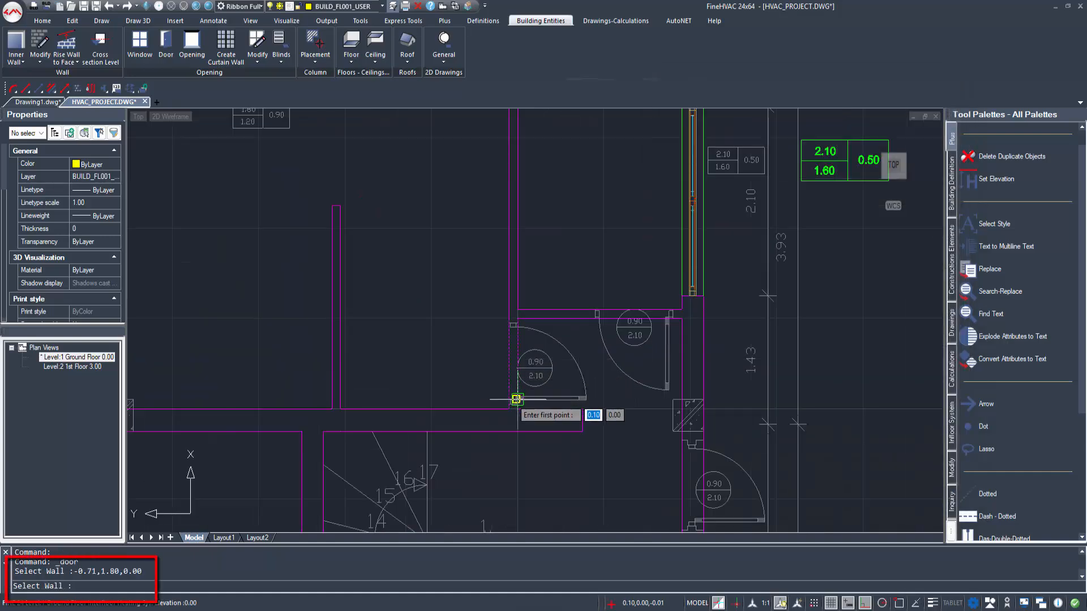
pyautogui.click(517, 403)
pyautogui.press('F3')
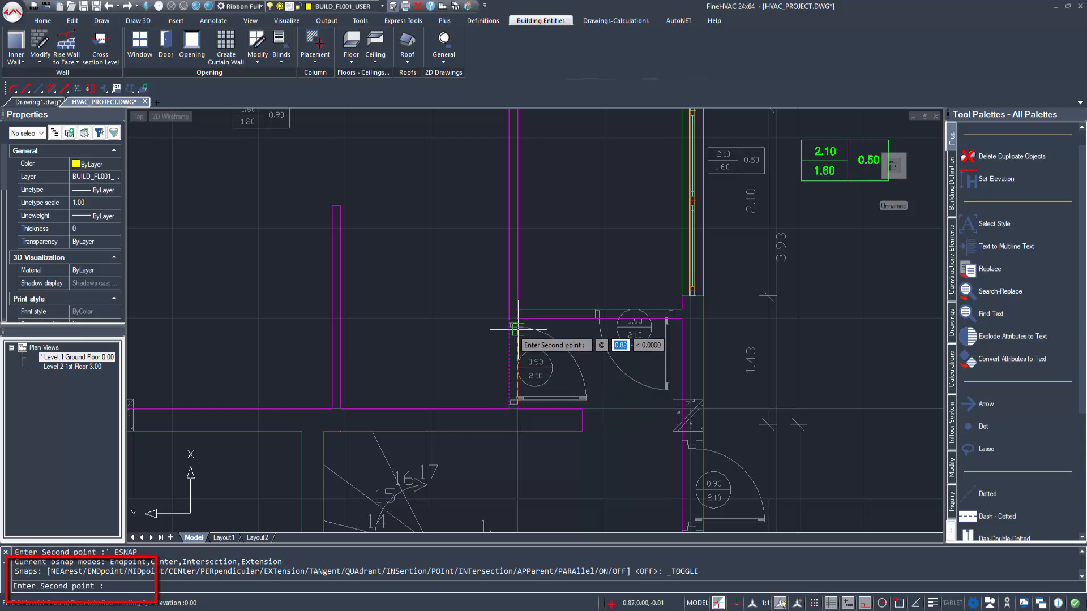
pyautogui.click(516, 330)
pyautogui.click(513, 358)
pyautogui.click(513, 358)
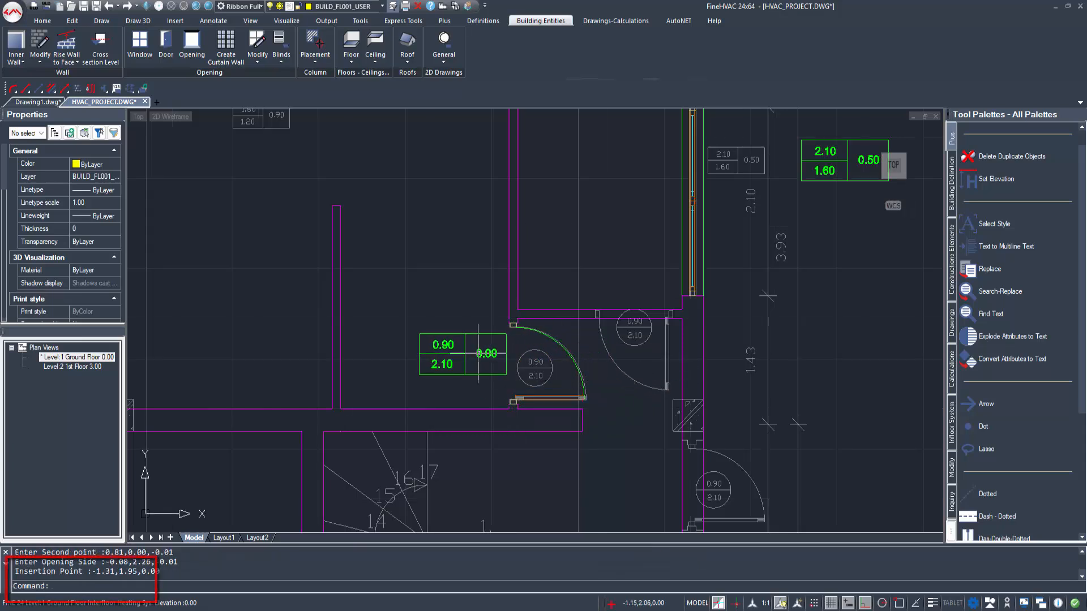
# Step: Start a column and define its outline by points (-5.15,1.20), (-5.15,1.55), (-5.50,1.55) and (-5.50,1.20) over the lower-left drawn column
pyautogui.click(307, 40)
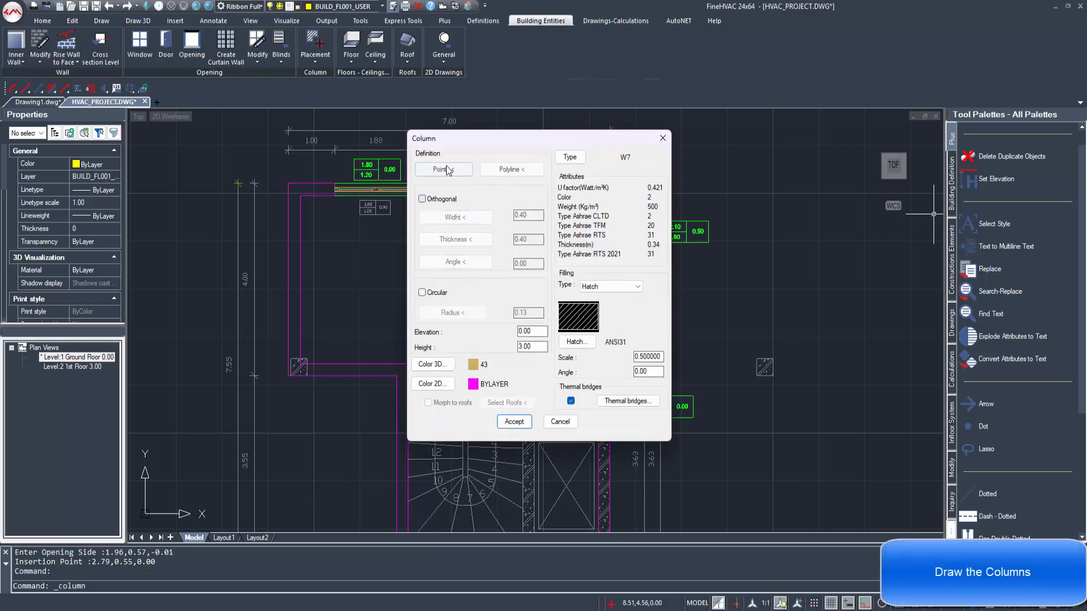
pyautogui.click(444, 170)
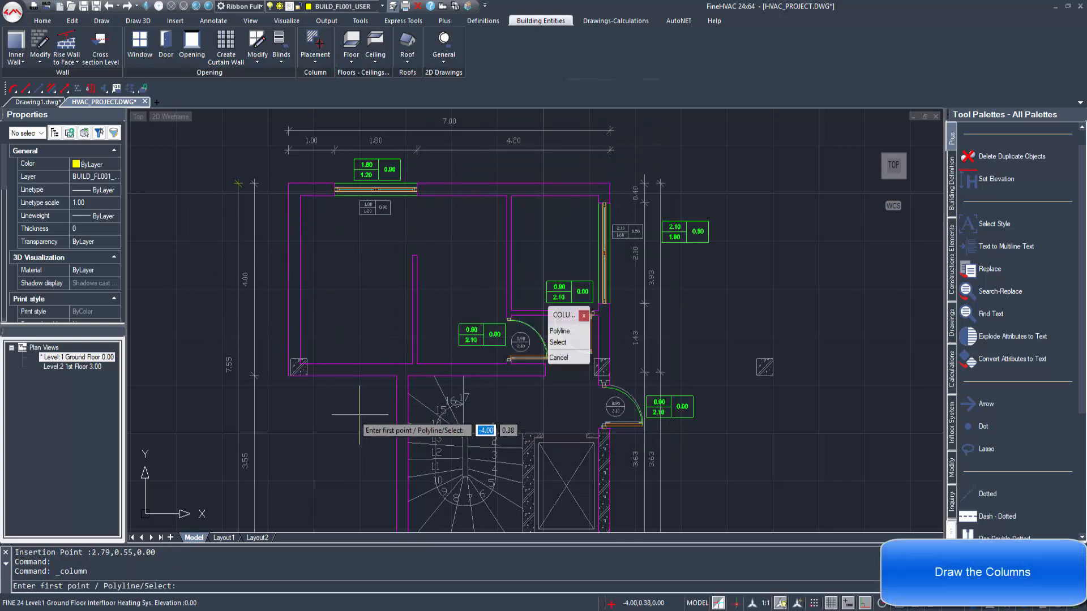
pyautogui.scroll(5, 304, 365)
pyautogui.moveTo(304, 365); pyautogui.dragTo(347, 416, button='middle')
pyautogui.press('F3')
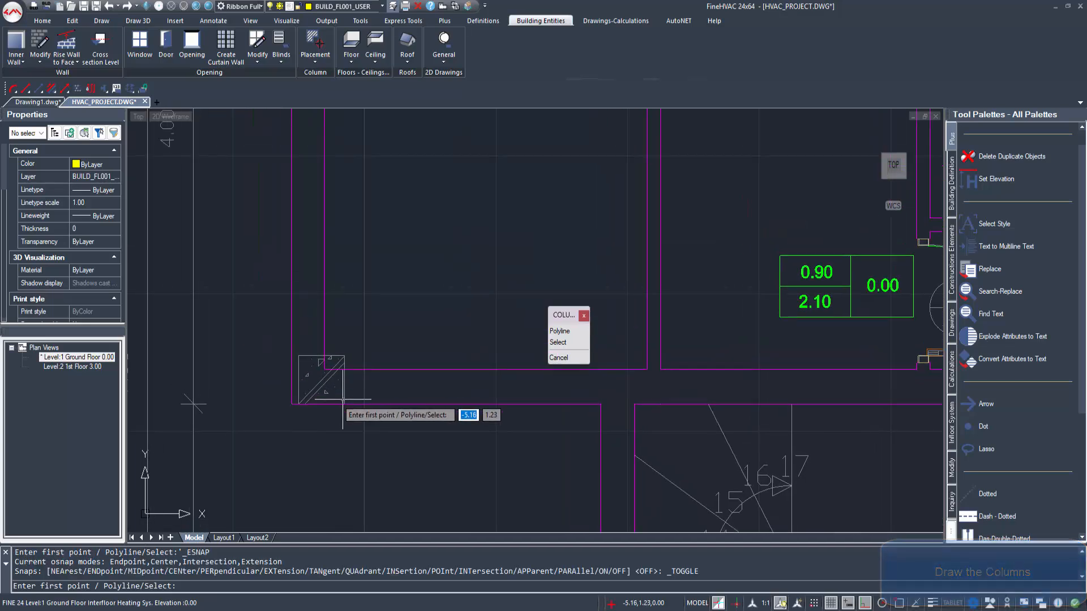
pyautogui.click(344, 404)
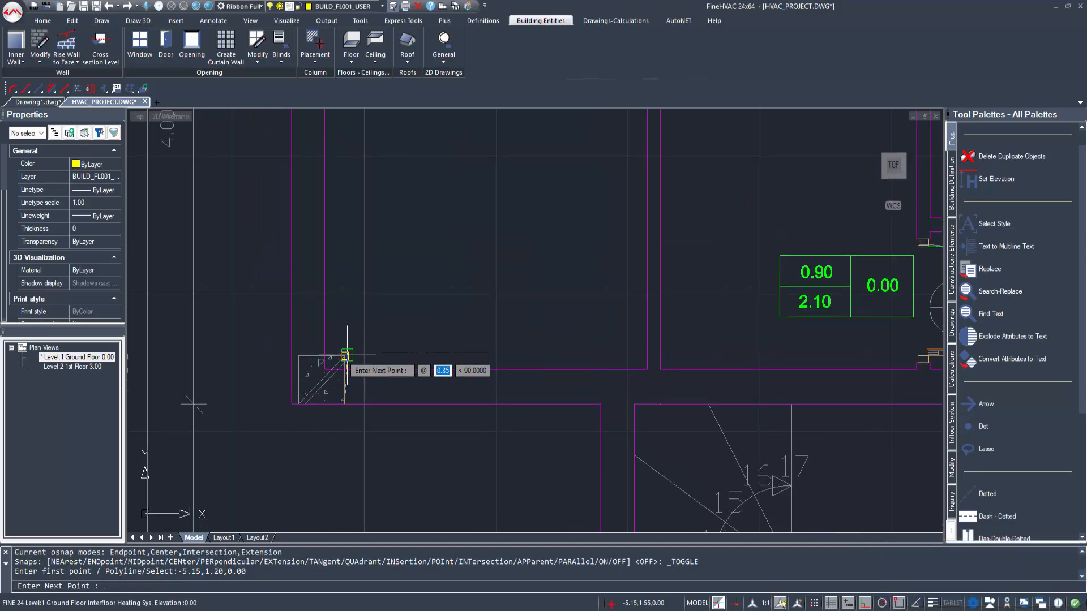
pyautogui.click(345, 356)
pyautogui.click(299, 356)
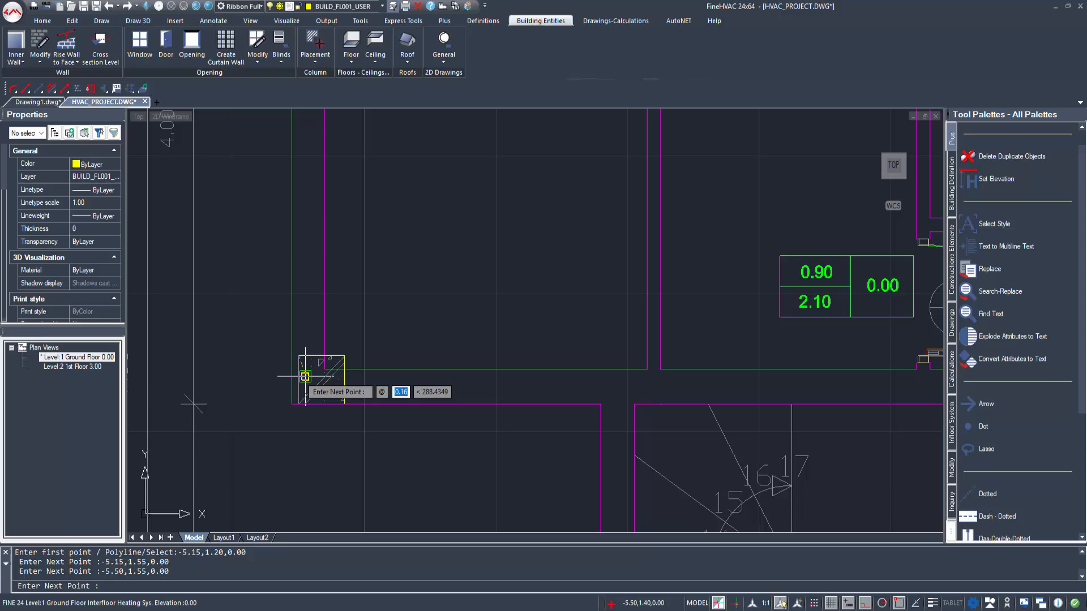
pyautogui.click(299, 404)
pyautogui.press('Return')
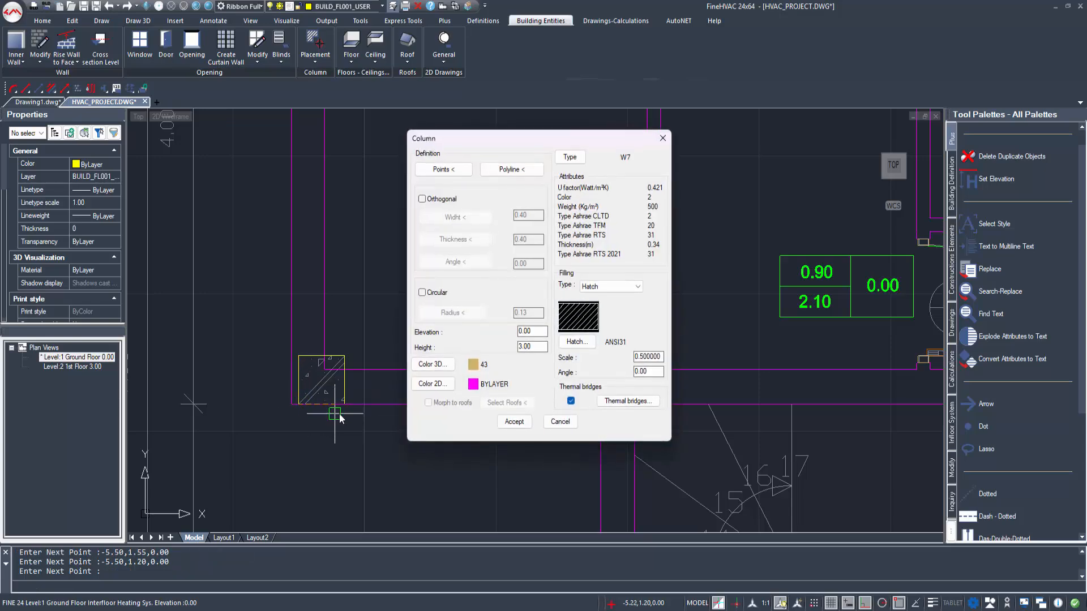
# Step: Accept the column and insert it at (-5.15,1.20), aligned along the lower wall
pyautogui.click(514, 422)
pyautogui.click(344, 404)
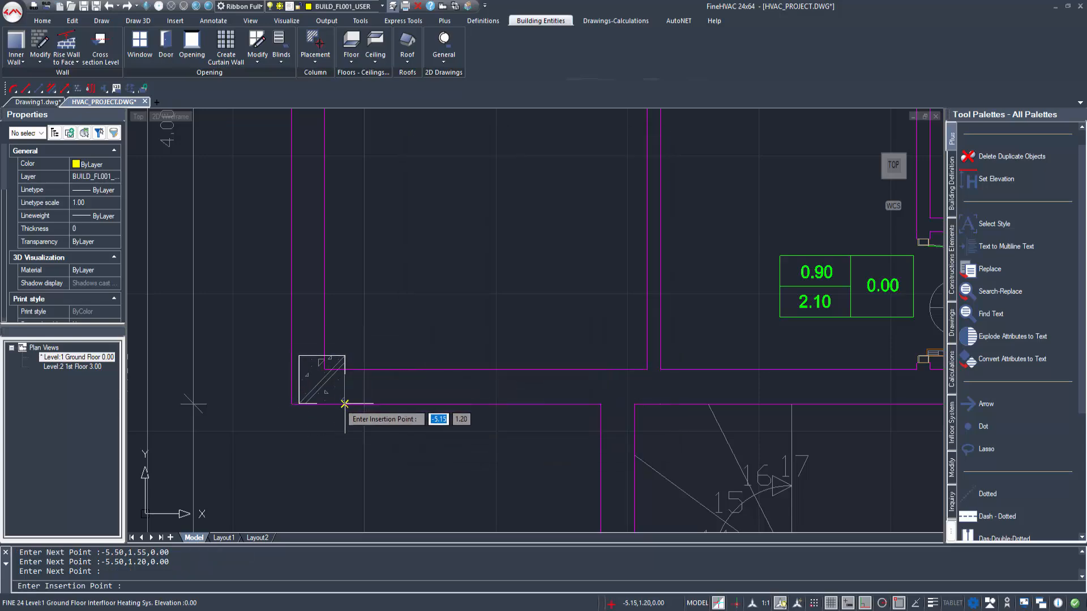
pyautogui.click(484, 415)
# Step: Copy the lower-left column and paste it at (1.10,1.20) over the drawn column in the right outer wall
pyautogui.scroll(-3, 388, 388)
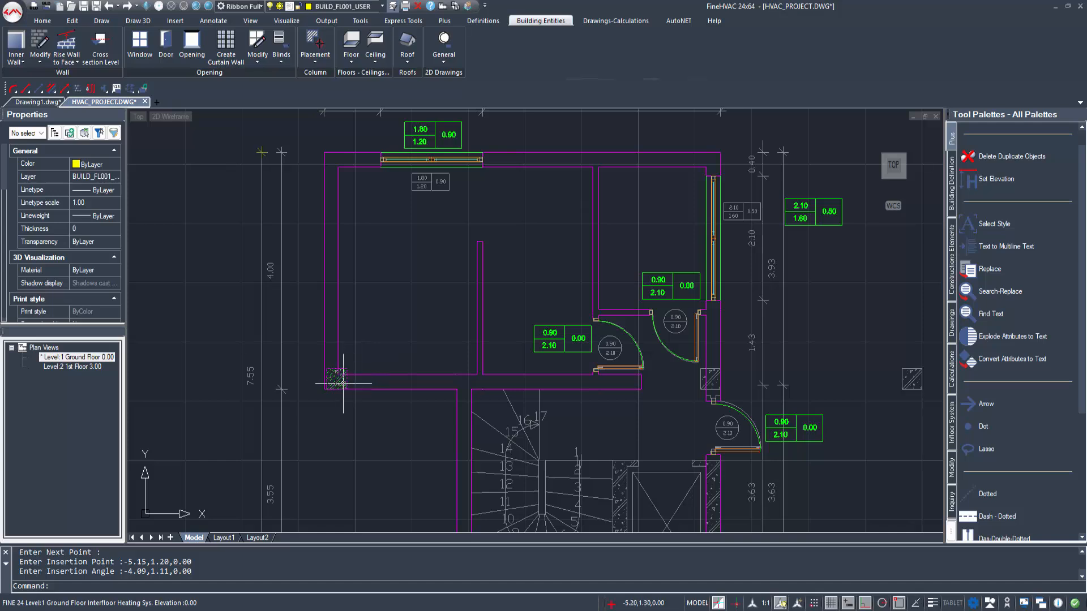
pyautogui.click(343, 383)
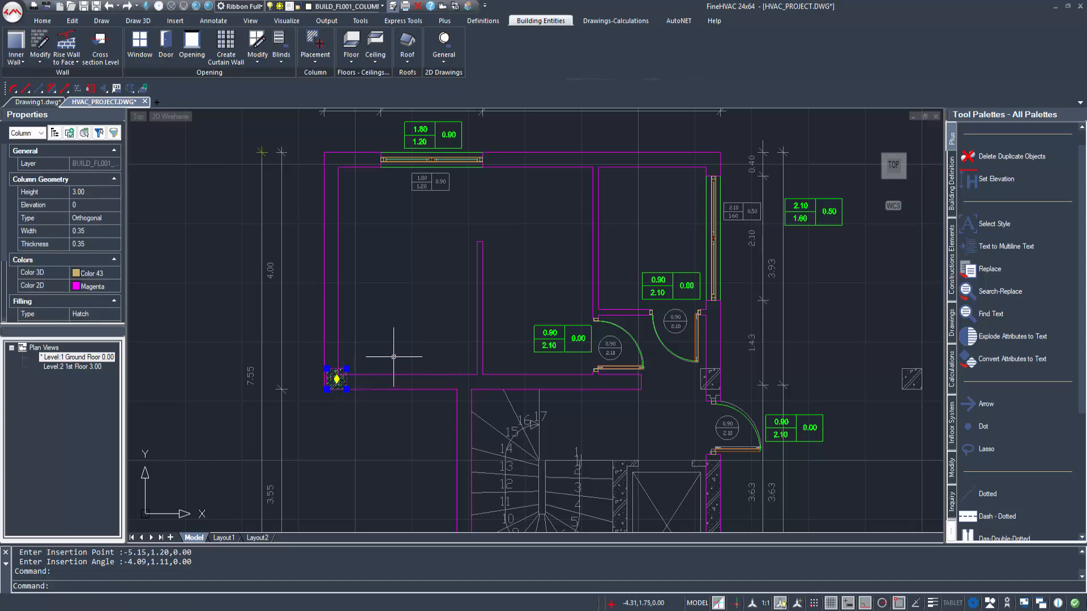
pyautogui.hotkey('ctrl', 'c')
pyautogui.hotkey('ctrl', 'v')
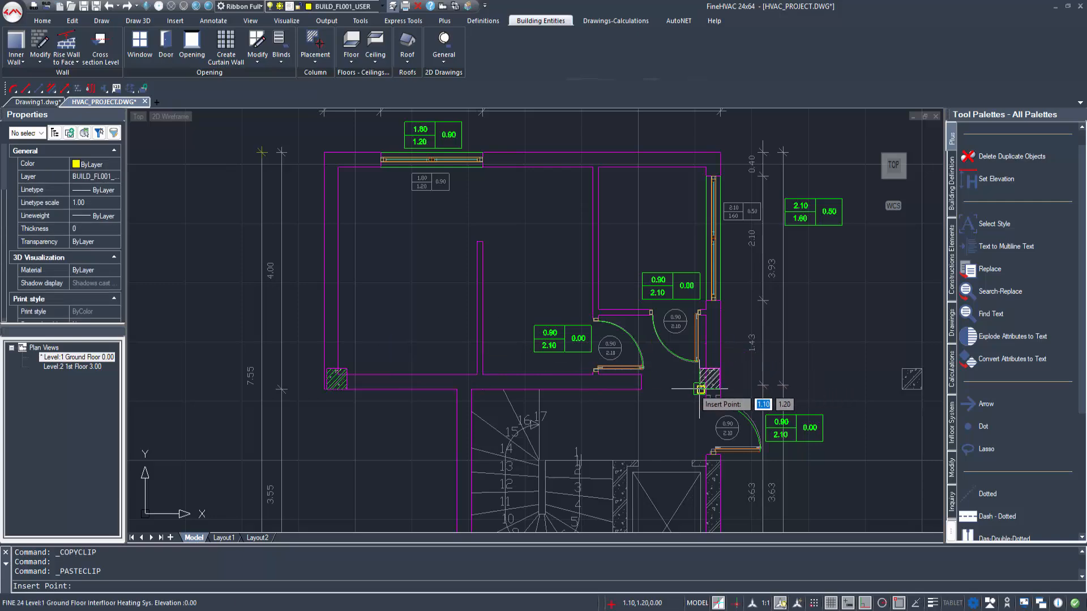
pyautogui.click(701, 389)
pyautogui.moveTo(654, 441); pyautogui.dragTo(674, 532, button='middle')
pyautogui.moveTo(558, 271); pyautogui.dragTo(555, 373, button='middle')
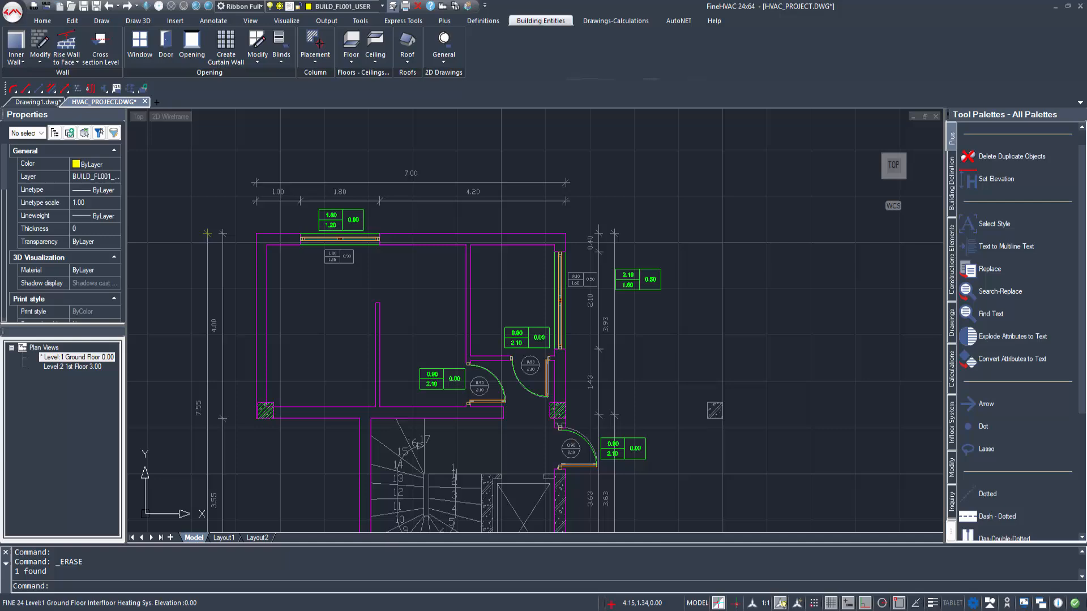
pyautogui.scroll(2, 699, 415)
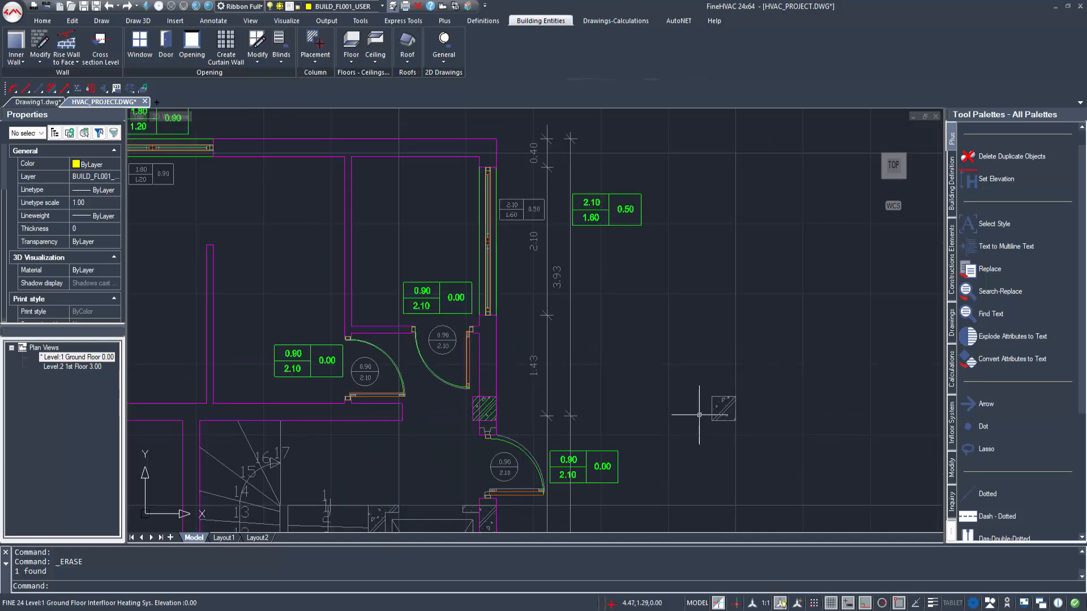
# Step: Paste the copied column at (4.65,1.20) and (4.65,10.60) over the drawn columns outside the building
pyautogui.hotkey('ctrl', 'v')
pyautogui.click(712, 424)
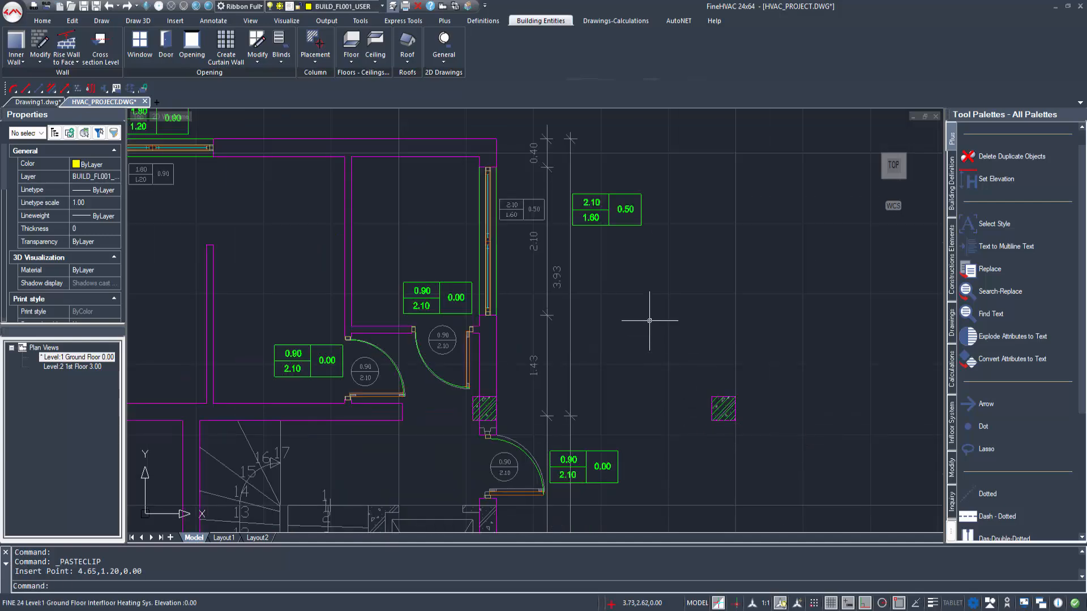
pyautogui.scroll(-2, 651, 321)
pyautogui.moveTo(669, 340); pyautogui.dragTo(671, 511, button='middle')
pyautogui.moveTo(680, 274); pyautogui.dragTo(679, 323, button='middle')
pyautogui.scroll(2, 683, 189)
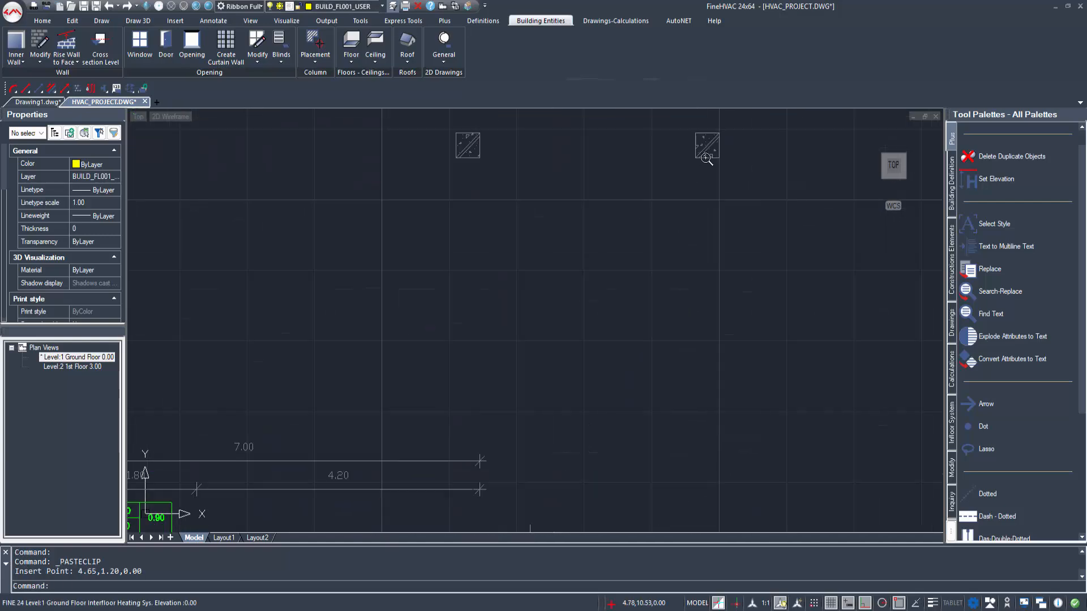
pyautogui.hotkey('ctrl', 'v')
pyautogui.click(694, 158)
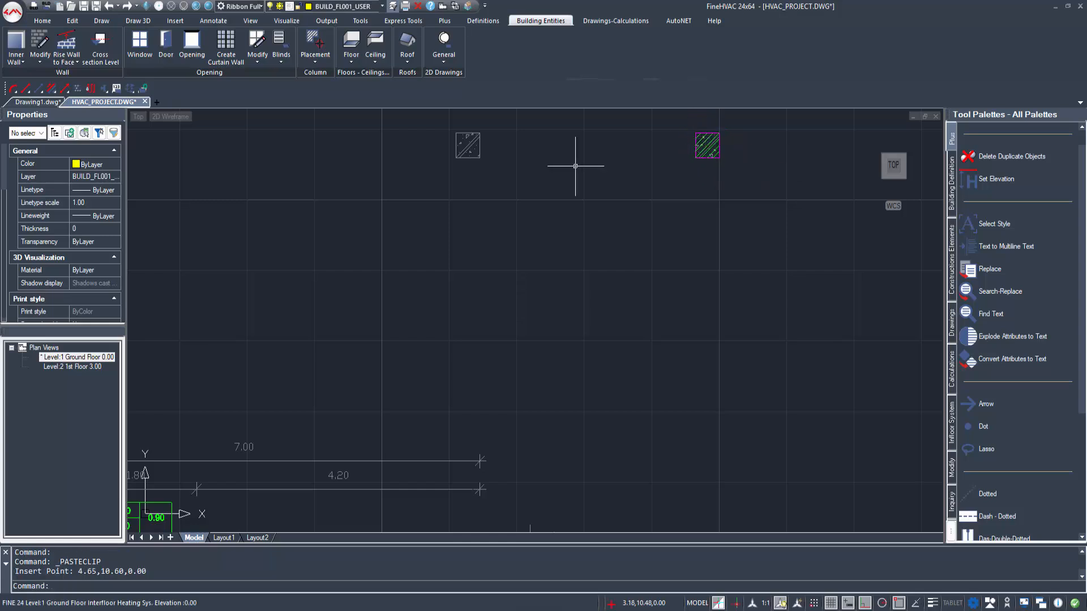
# Step: Paste the copied column at (1.10,10.60) and (-5.50,10.60) over the remaining two drawn columns of the upper row
pyautogui.scroll(3, 576, 165)
pyautogui.moveTo(632, 311); pyautogui.dragTo(714, 323, button='middle')
pyautogui.hotkey('ctrl', 'v')
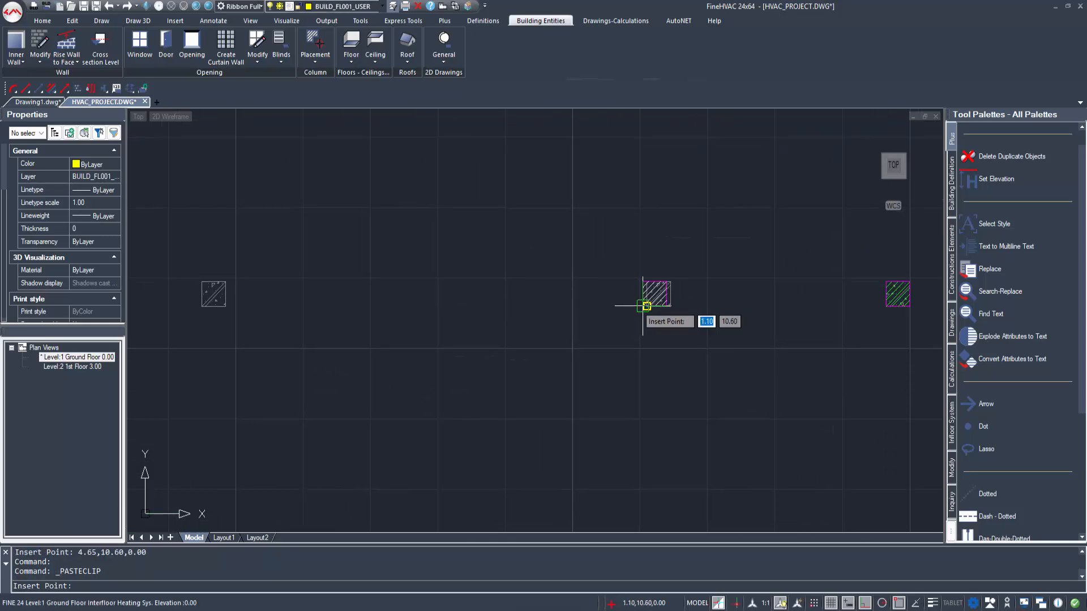
pyautogui.click(646, 305)
pyautogui.moveTo(253, 305); pyautogui.dragTo(466, 315, button='middle')
pyautogui.hotkey('ctrl', 'v')
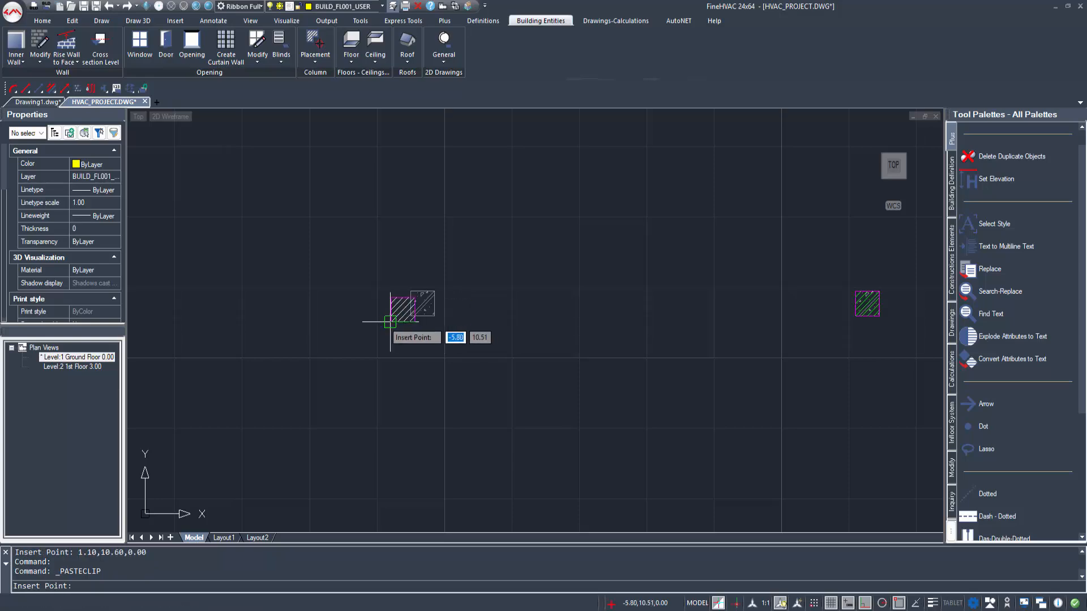
pyautogui.click(411, 315)
# Step: Start a column by points around the elevator shaft through (0.00,-0.10), (0.00,0.00), (-0.45,0.00), (-0.45,-2.35), (1.45,-2.35) and (1.45,0.00)
pyautogui.scroll(-3, 419, 369)
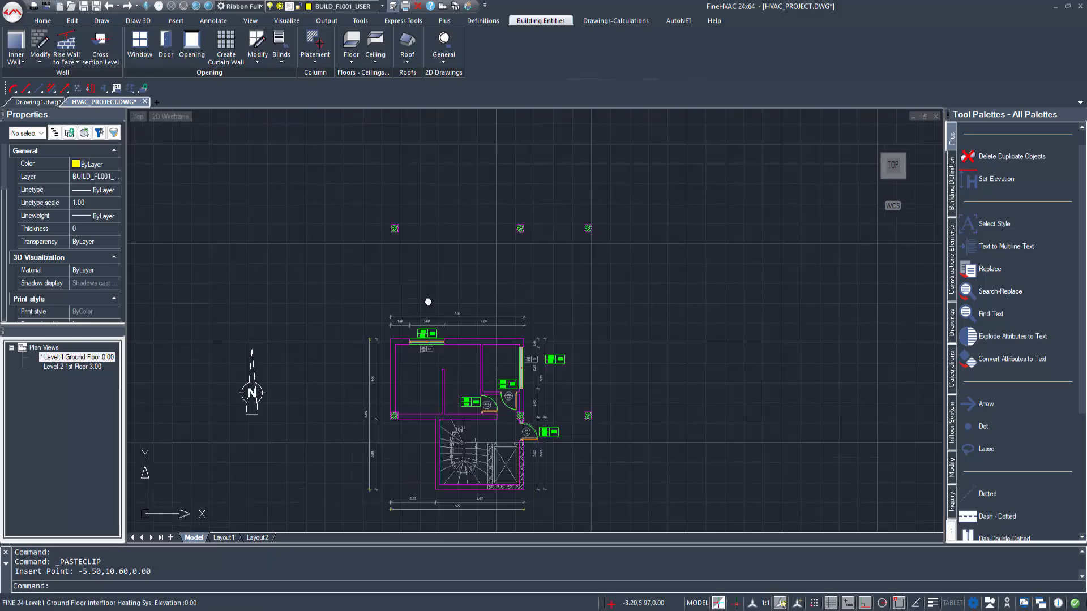
pyautogui.scroll(2, 430, 343)
pyautogui.scroll(1, 422, 331)
pyautogui.scroll(1, 323, 238)
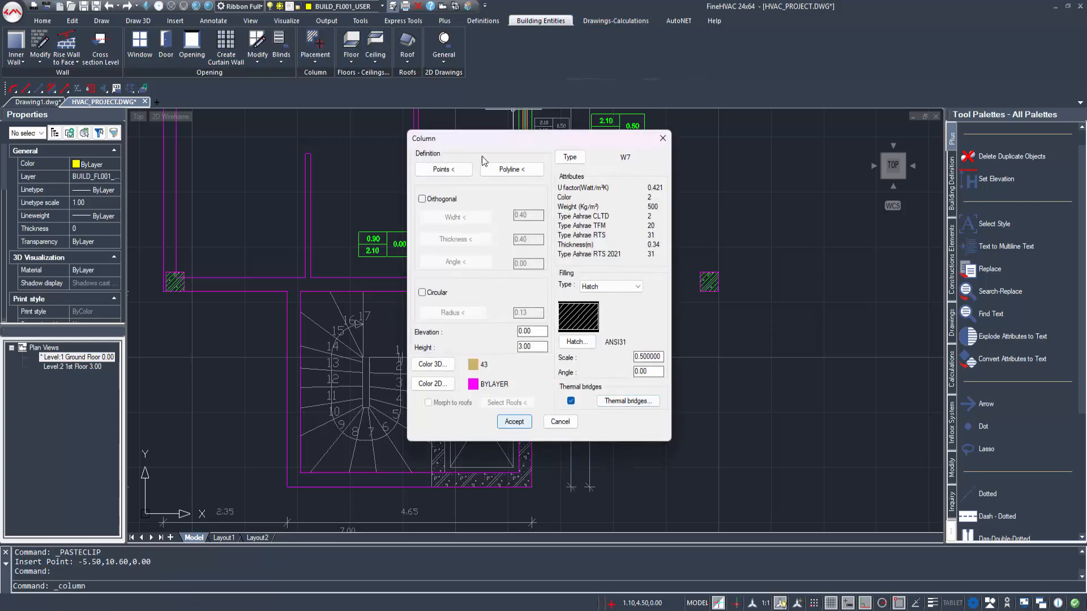
pyautogui.click(444, 169)
pyautogui.scroll(3, 441, 317)
pyautogui.click(441, 317)
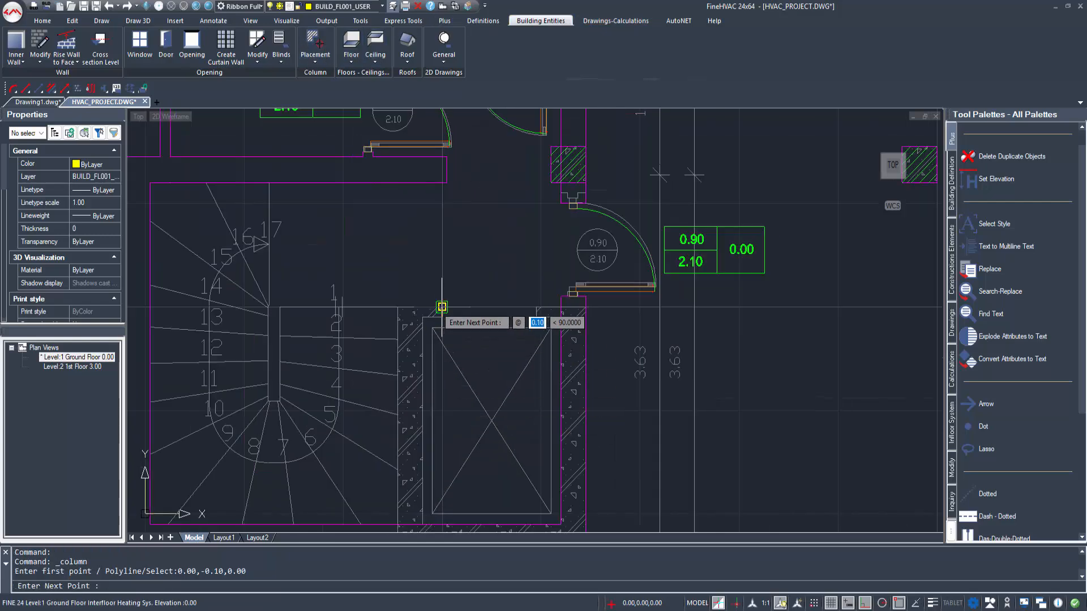
pyautogui.click(441, 308)
pyautogui.click(397, 308)
pyautogui.moveTo(397, 308); pyautogui.dragTo(384, 274, button='middle')
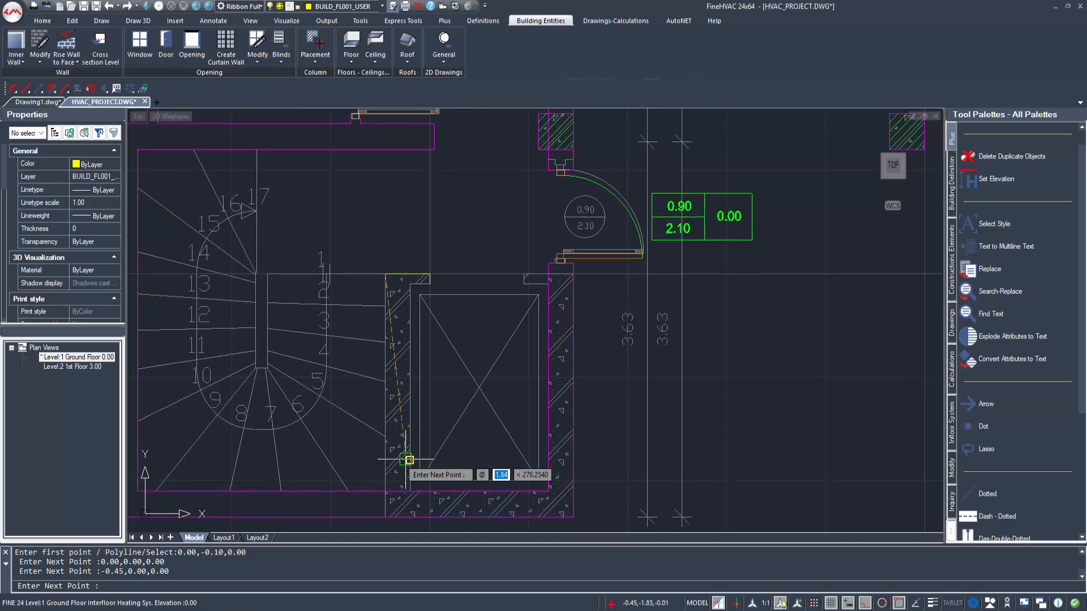
pyautogui.click(385, 517)
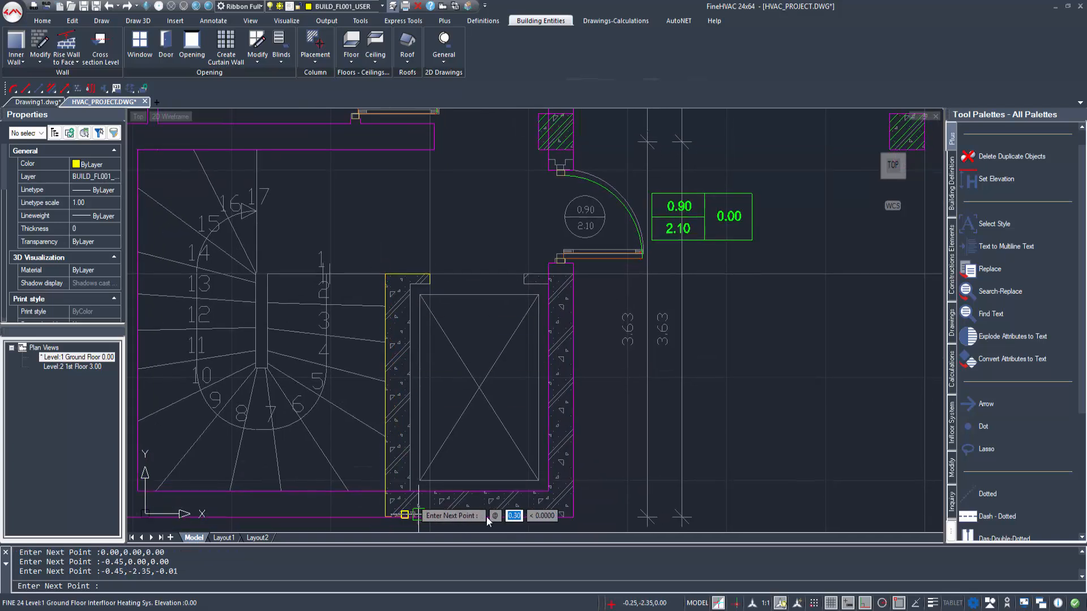
pyautogui.click(573, 517)
pyautogui.click(573, 274)
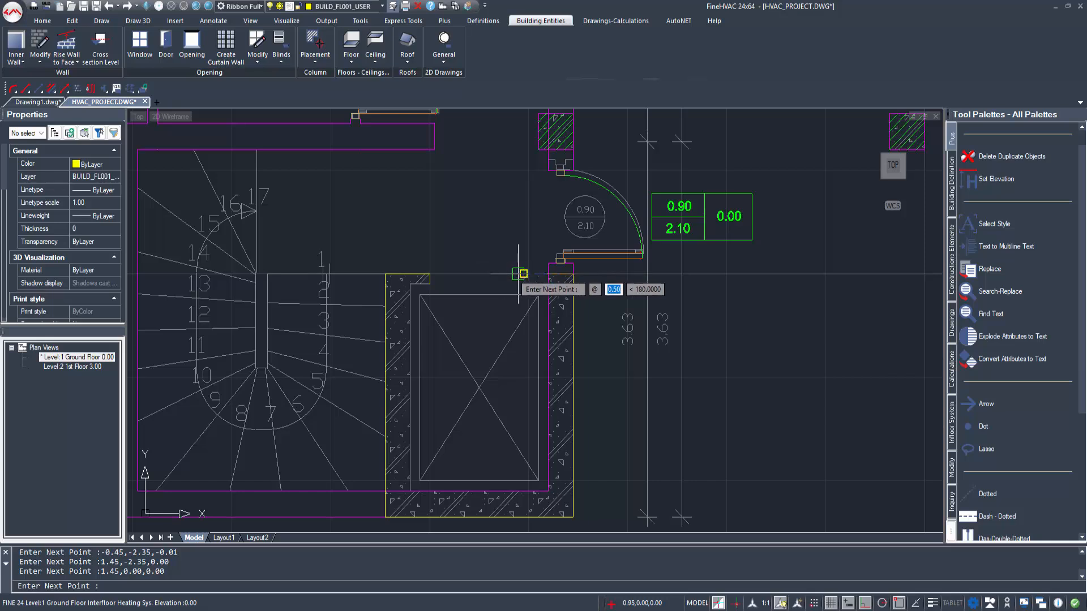
# Step: Finish the shaft outline through (0.95,0.00), (0.95,-0.10), (1.20,-0.10), (1.20,-2.08), (-0.20,-2.08) and (-0.20,-0.10)
pyautogui.click(521, 274)
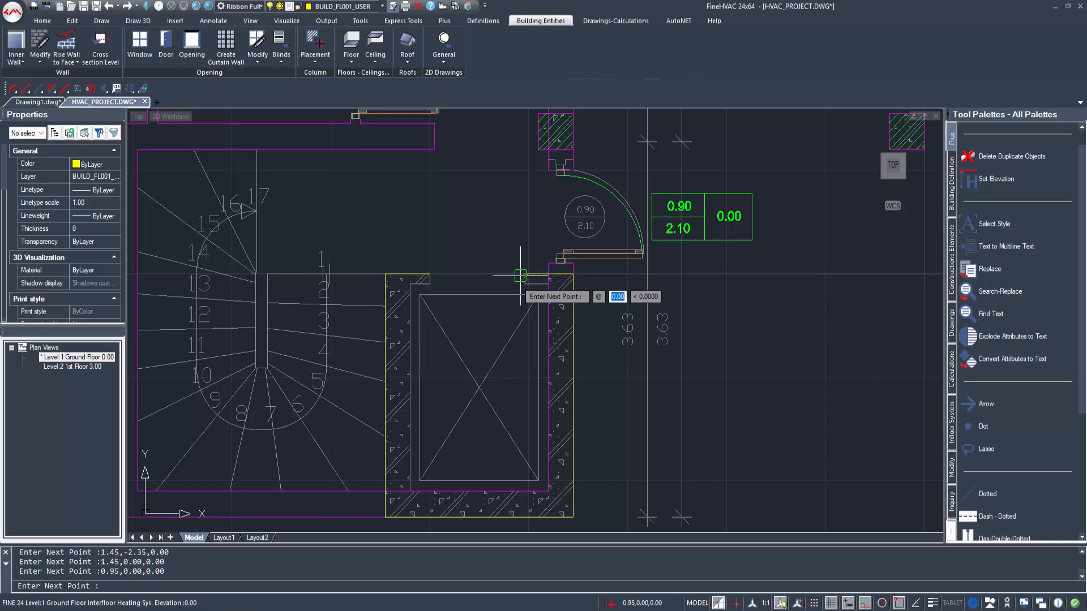
pyautogui.click(547, 284)
pyautogui.click(548, 492)
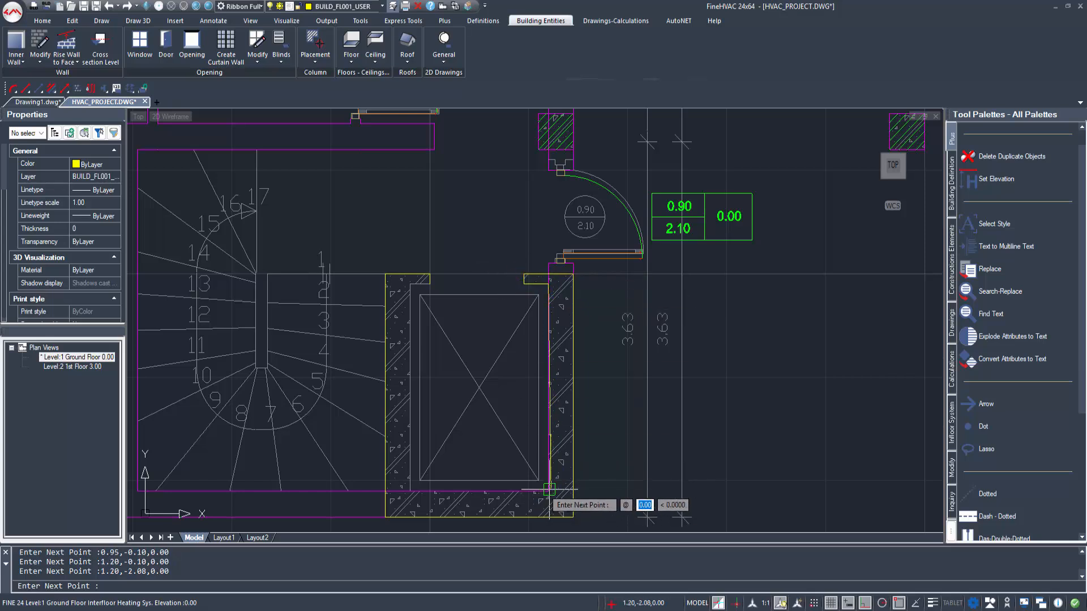
pyautogui.click(410, 490)
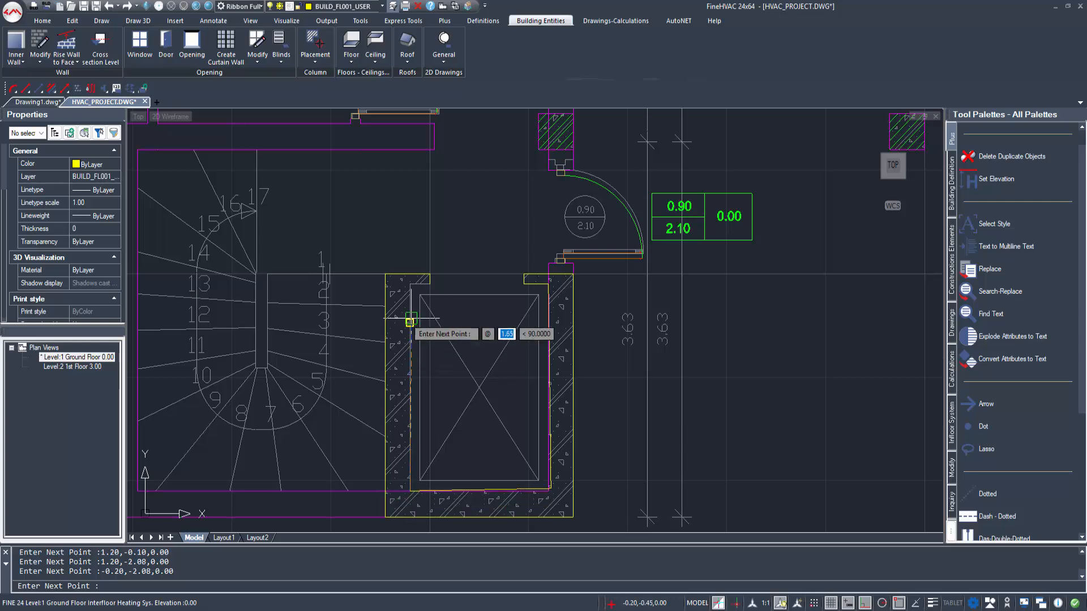
pyautogui.click(410, 283)
pyautogui.press('Return')
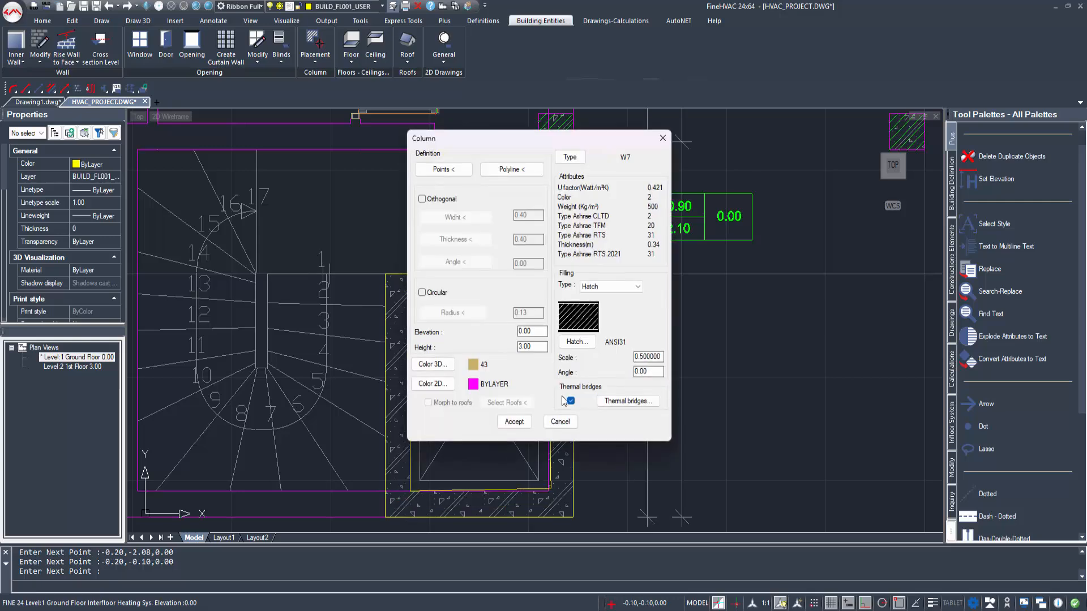
# Step: Accept the elevator shaft column and insert it at (0.00,-0.10) with a horizontal insertion angle
pyautogui.click(515, 421)
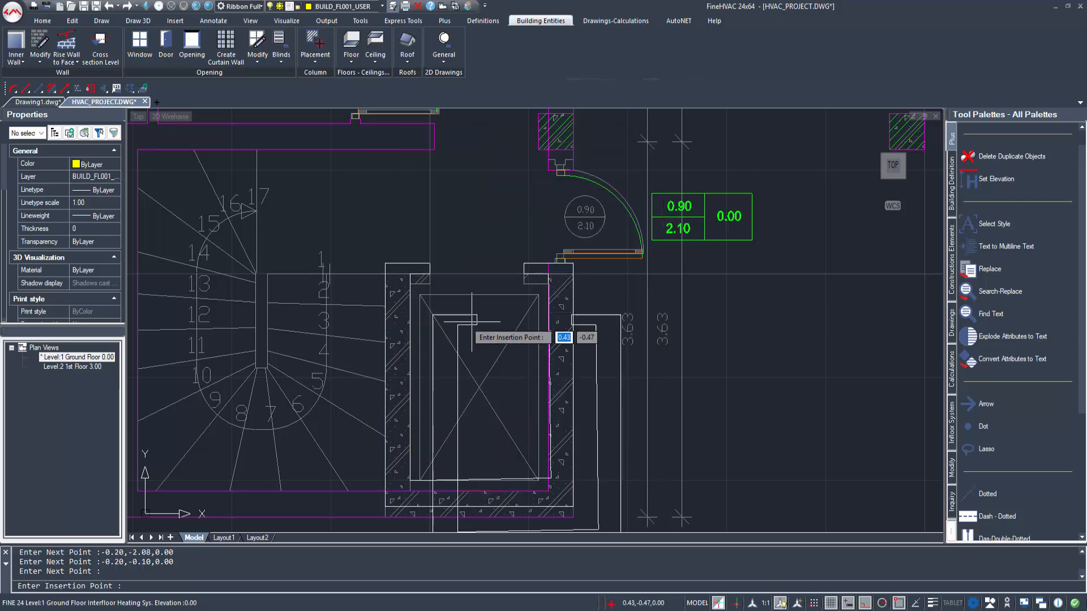
pyautogui.click(430, 282)
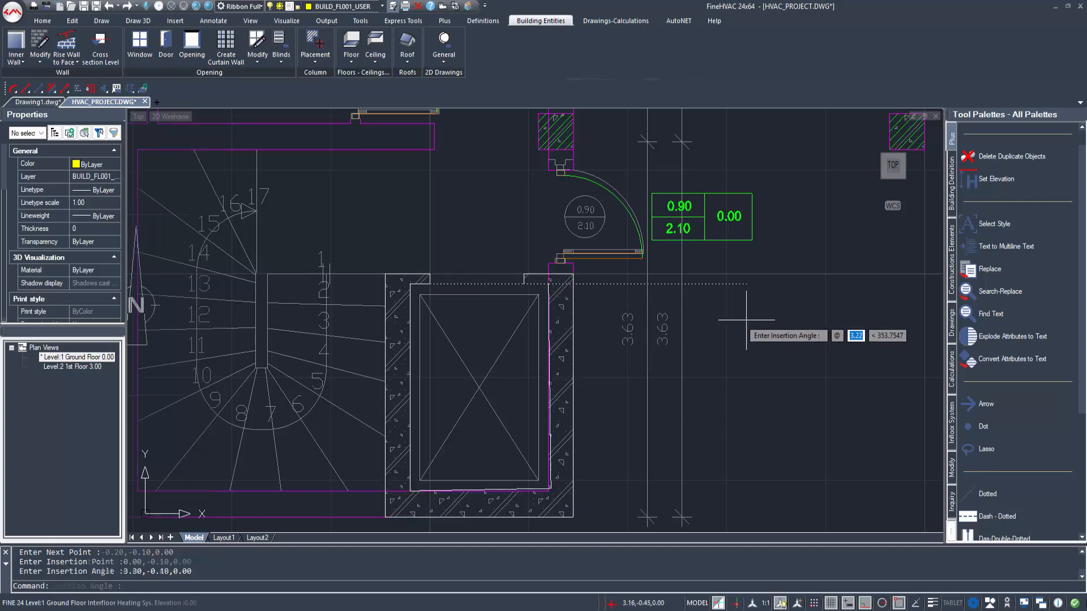
pyautogui.click(756, 320)
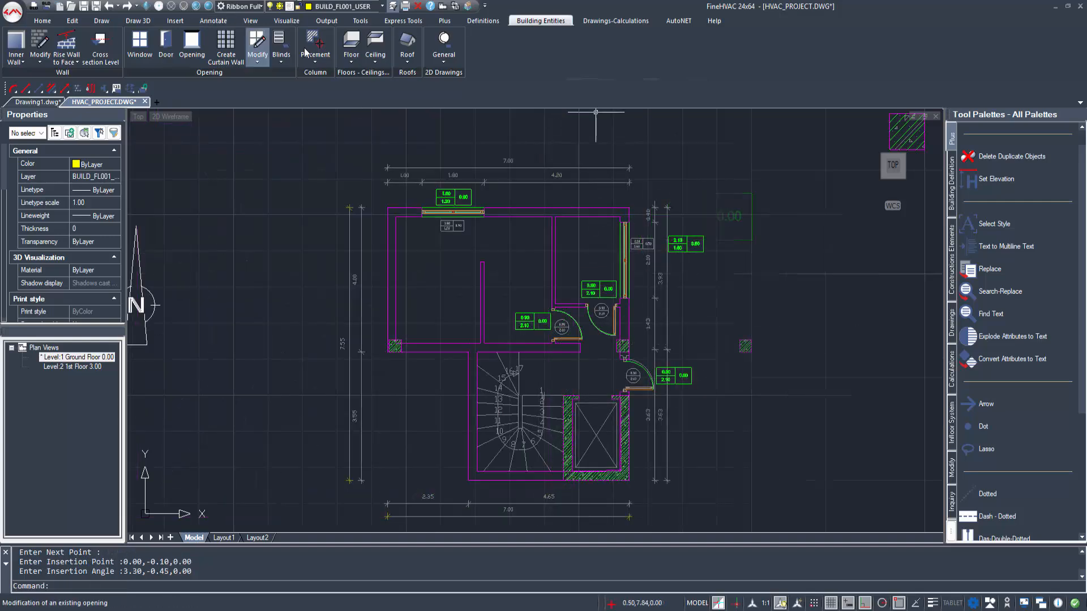
# Step: Draw an F1 floor to the ground along the outer walls through (-3.20,-2.35), (-3.20,1.20), (-5.55,1.20), (-5.55,5.20), (1.45,5.20) and (1.45,-2.35)
pyautogui.click(351, 45)
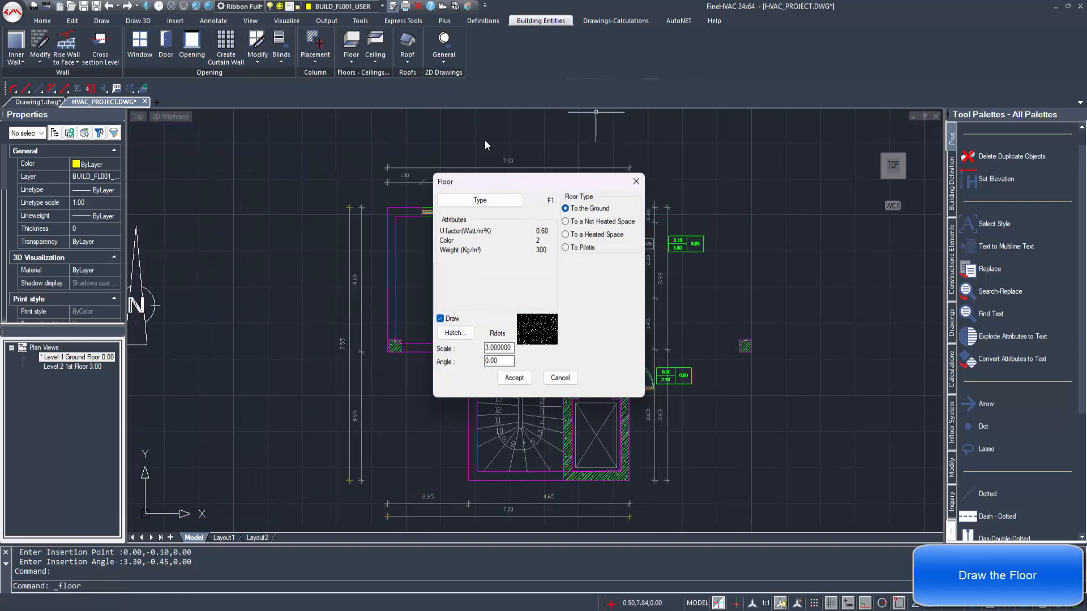
pyautogui.click(514, 377)
pyautogui.click(468, 481)
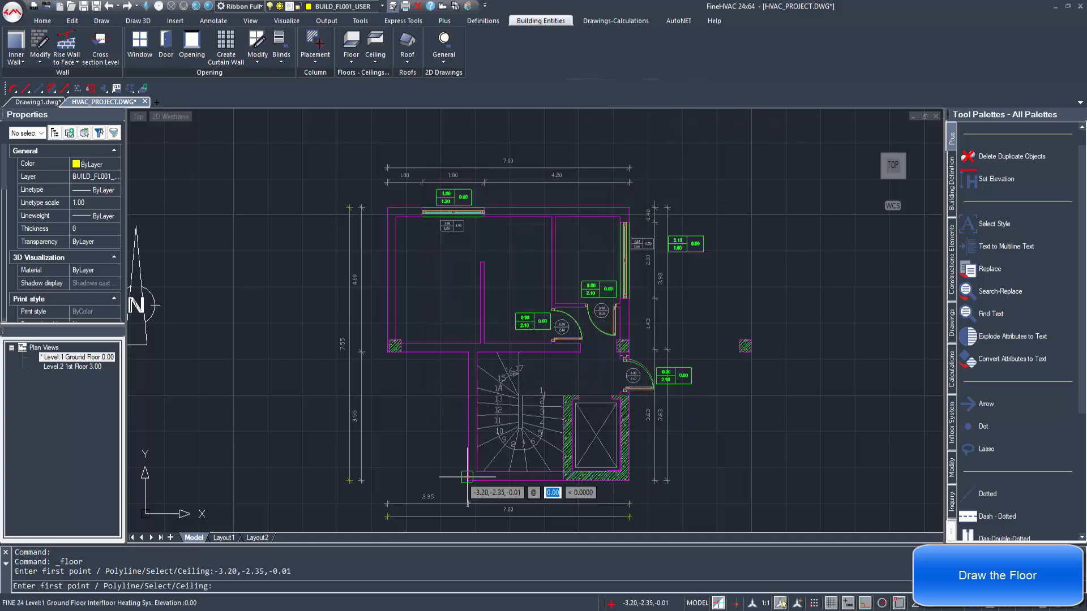
pyautogui.click(468, 354)
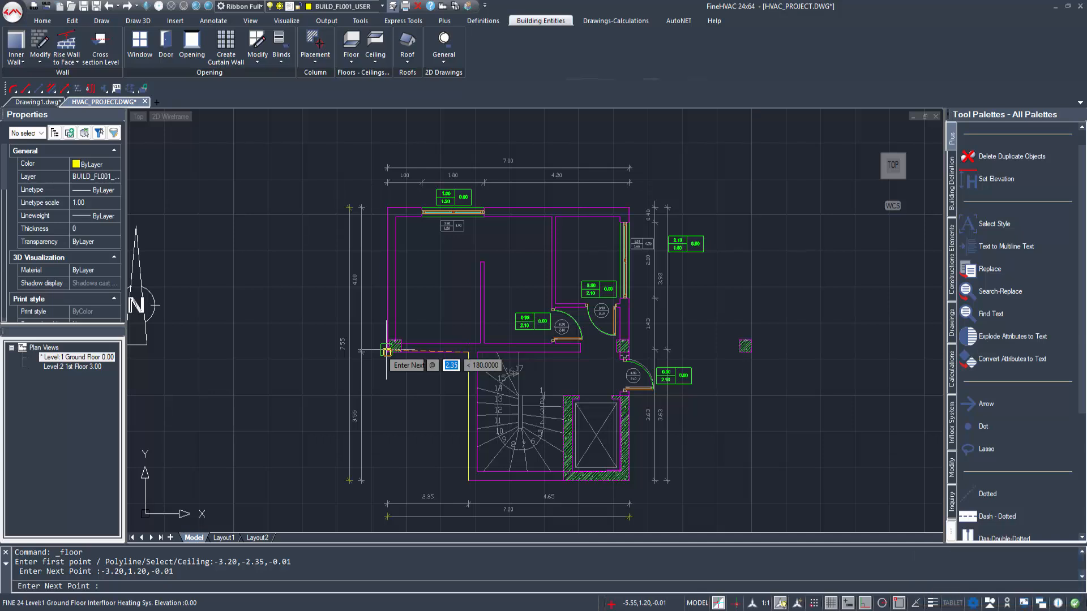
pyautogui.click(386, 351)
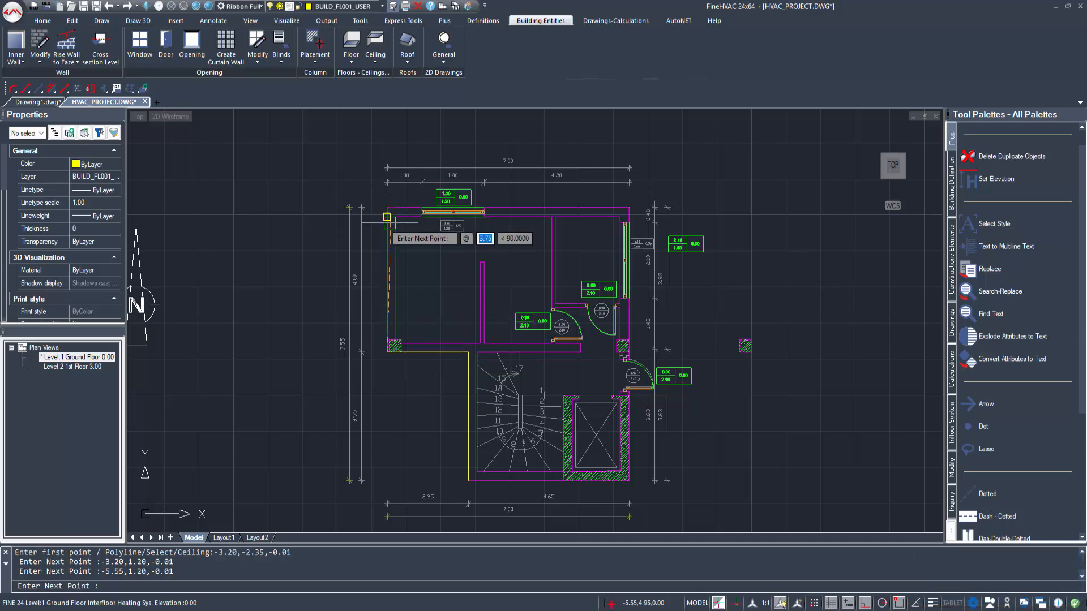
pyautogui.click(387, 208)
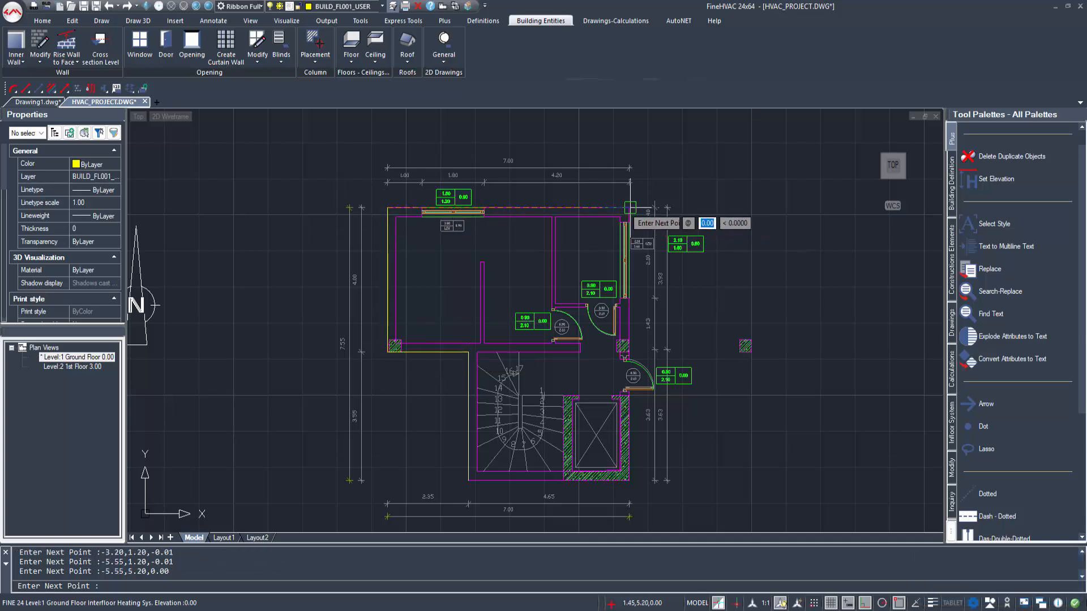
pyautogui.click(629, 208)
pyautogui.click(628, 479)
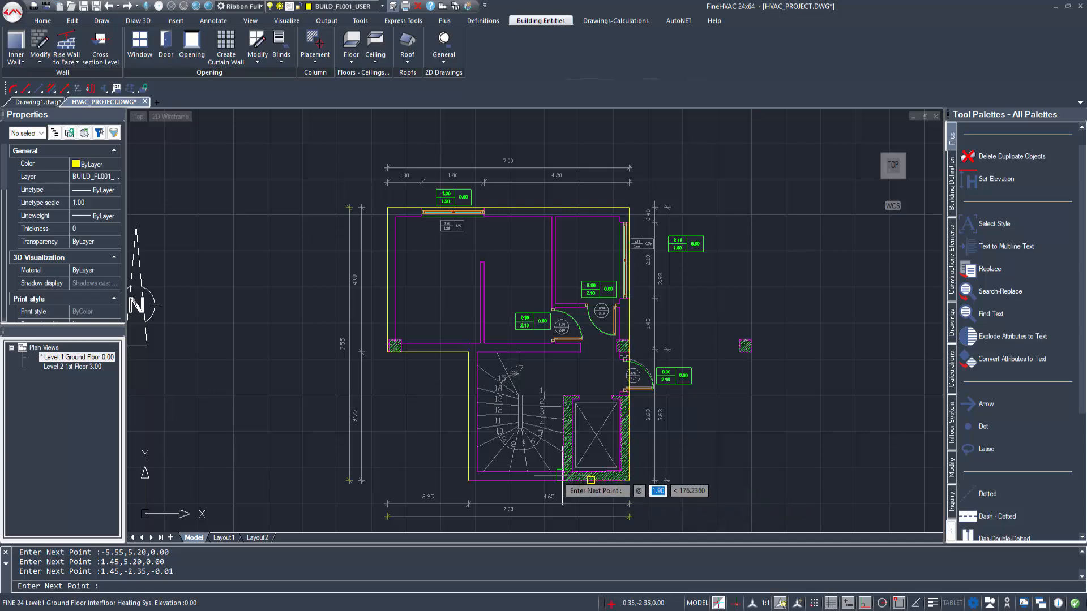
pyautogui.press('Return')
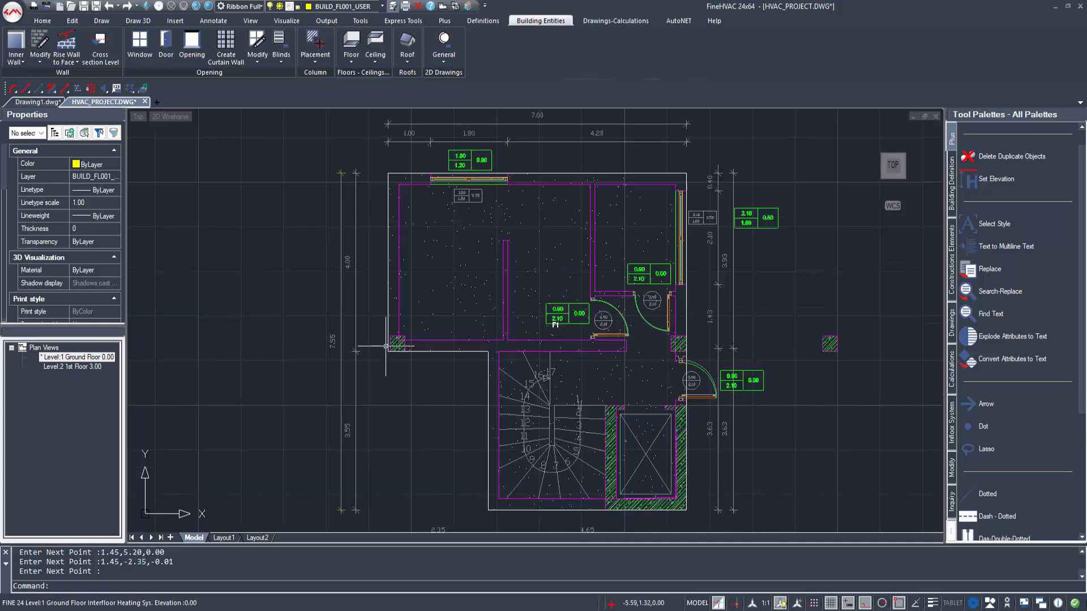
# Step: Examine the Ceiling command's type options and close it without drawing a ceiling
pyautogui.scroll(3, 403, 367)
pyautogui.scroll(-5, 413, 357)
pyautogui.scroll(-1, 419, 351)
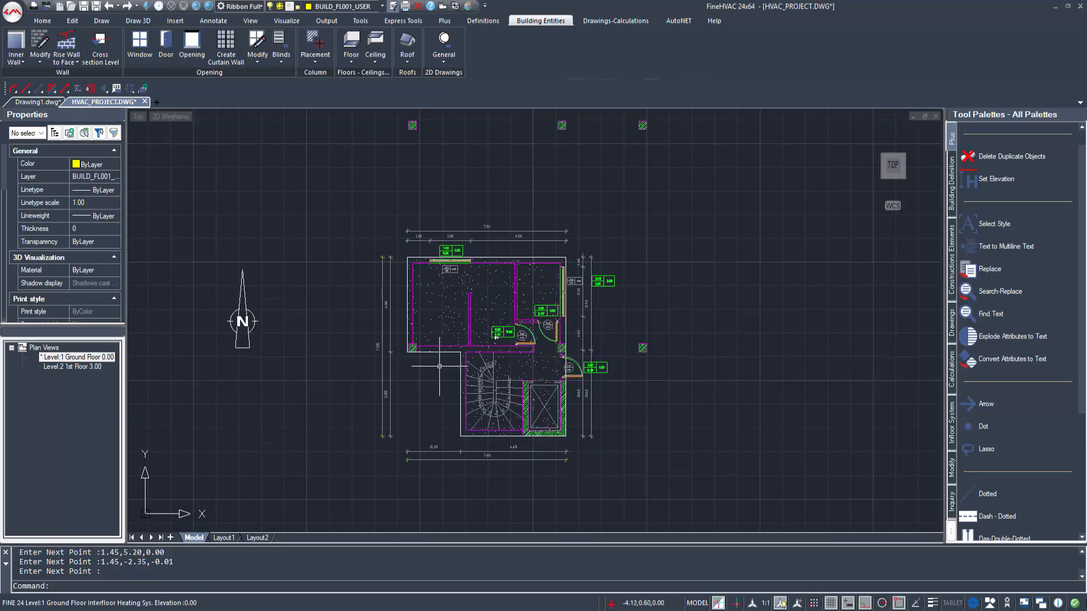
pyautogui.scroll(1, 473, 362)
pyautogui.moveTo(554, 364); pyautogui.dragTo(527, 371, button='middle')
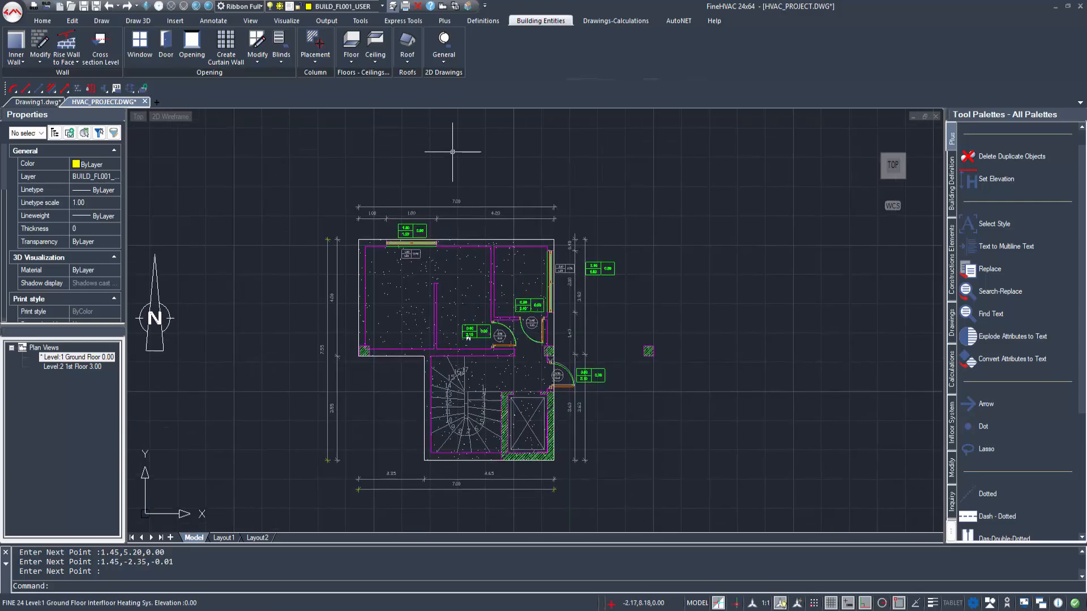
pyautogui.click(375, 42)
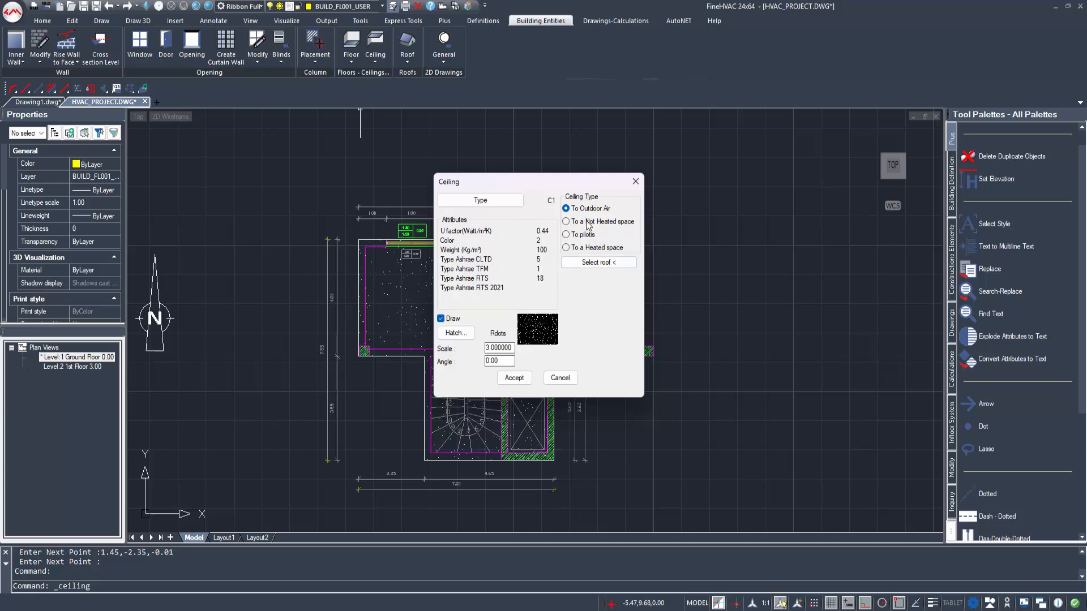
pyautogui.press('Escape')
pyautogui.moveTo(594, 245); pyautogui.dragTo(585, 264, button='middle')
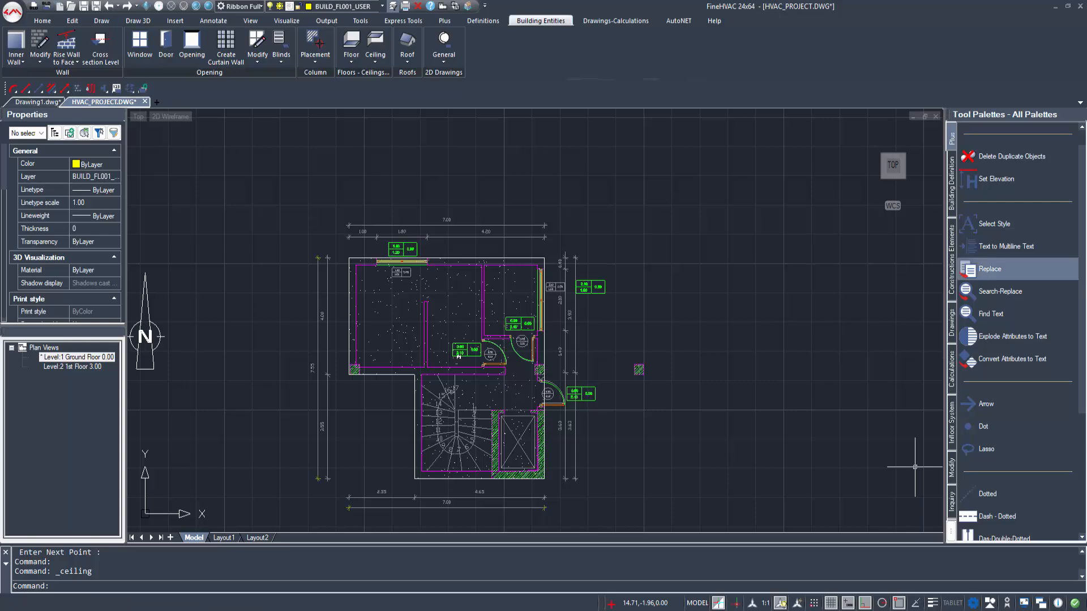
# Step: Hide the floors and their hatch in Layers Management and save the layer settings
pyautogui.click(483, 20)
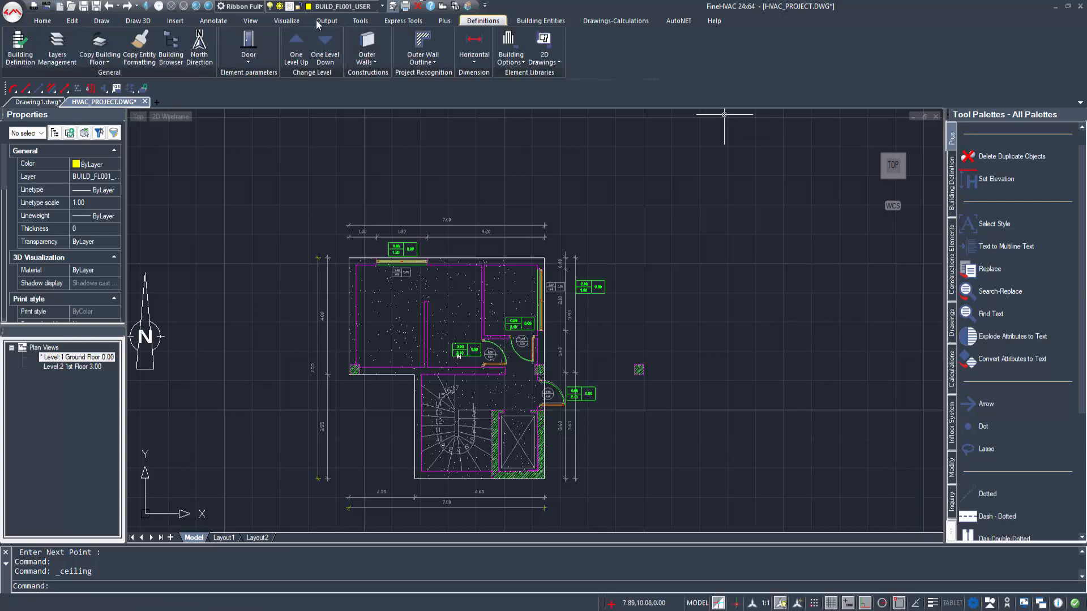
pyautogui.click(57, 47)
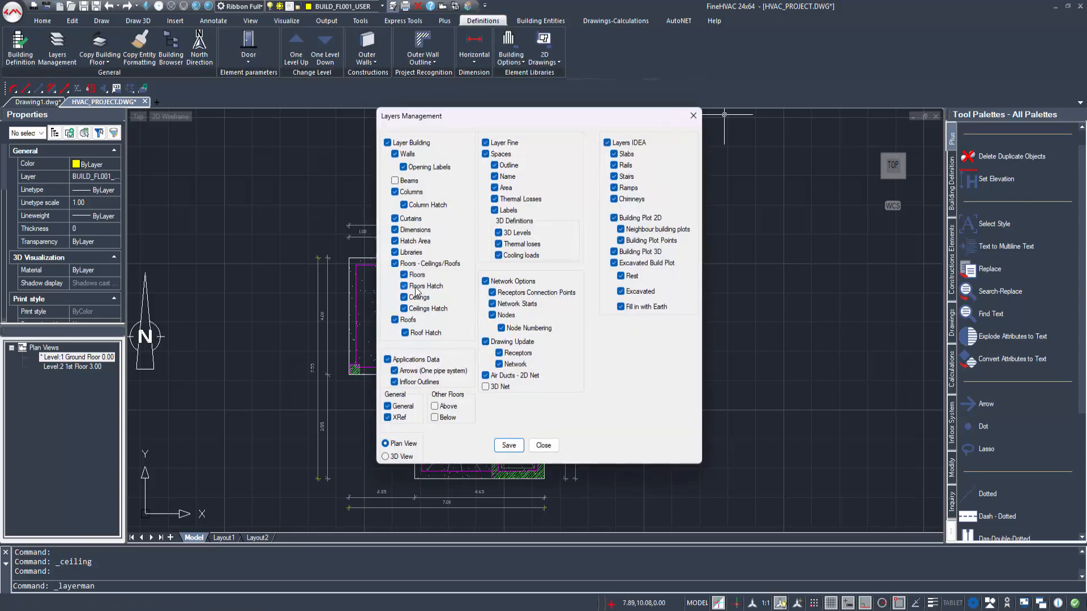
pyautogui.click(508, 452)
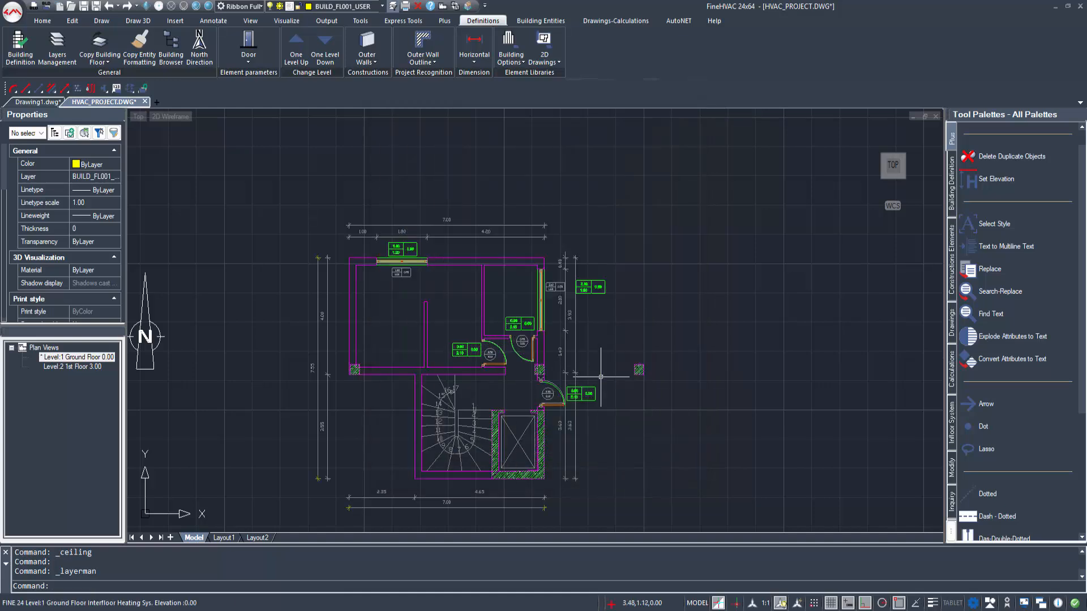
# Step: Inspect the ground floor in 3D with the Realistic visual style, including from the back, and return to the plan view
pyautogui.click(453, 6)
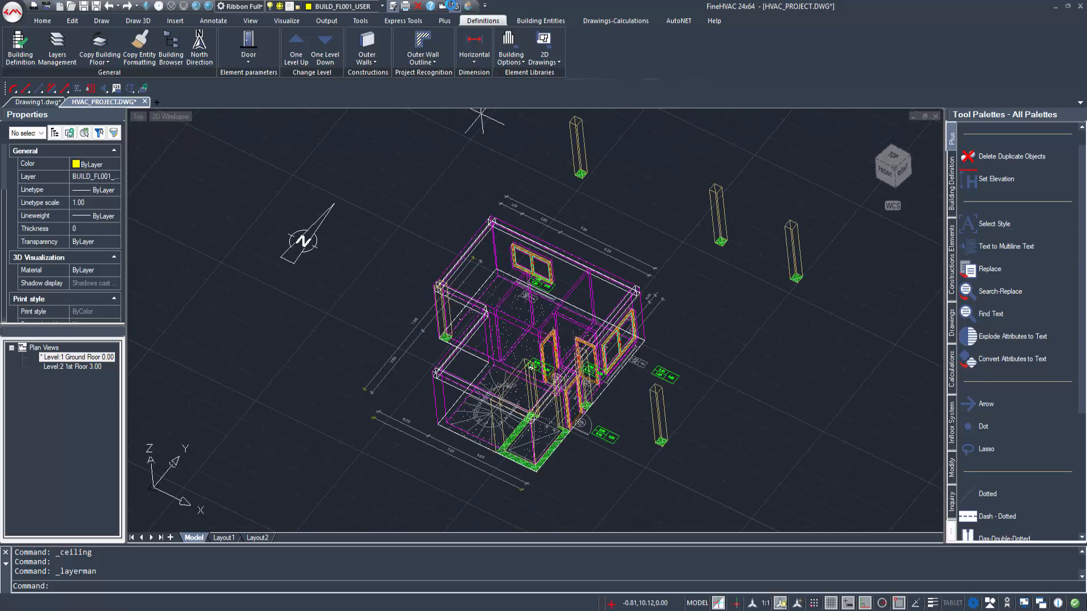
pyautogui.click(209, 6)
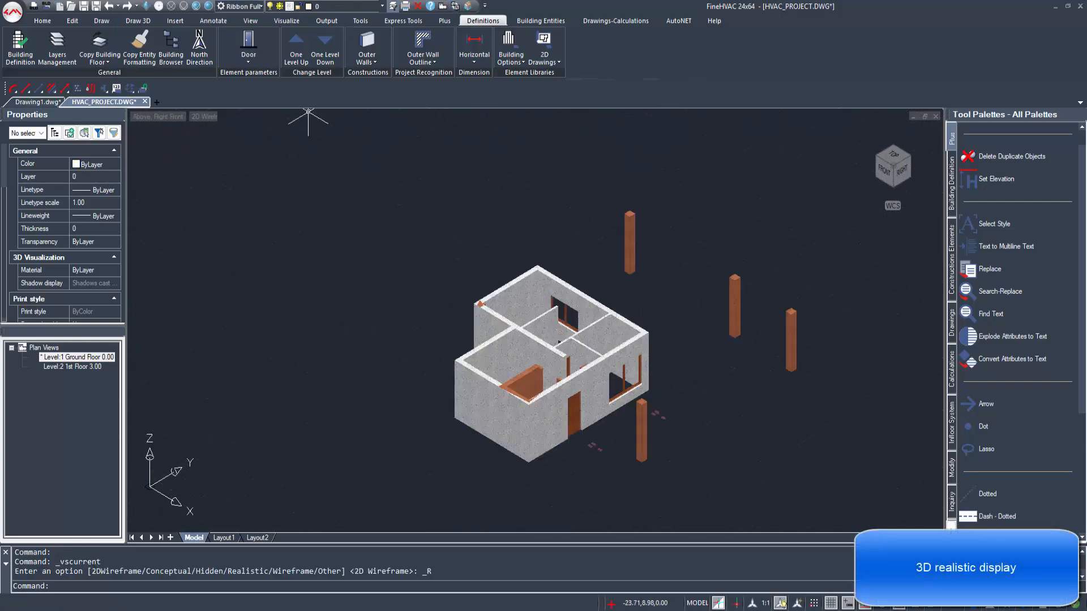
pyautogui.keyDown('shift'); pyautogui.moveTo(523, 276); pyautogui.dragTo(259, 259, button='middle'); pyautogui.keyUp('shift')
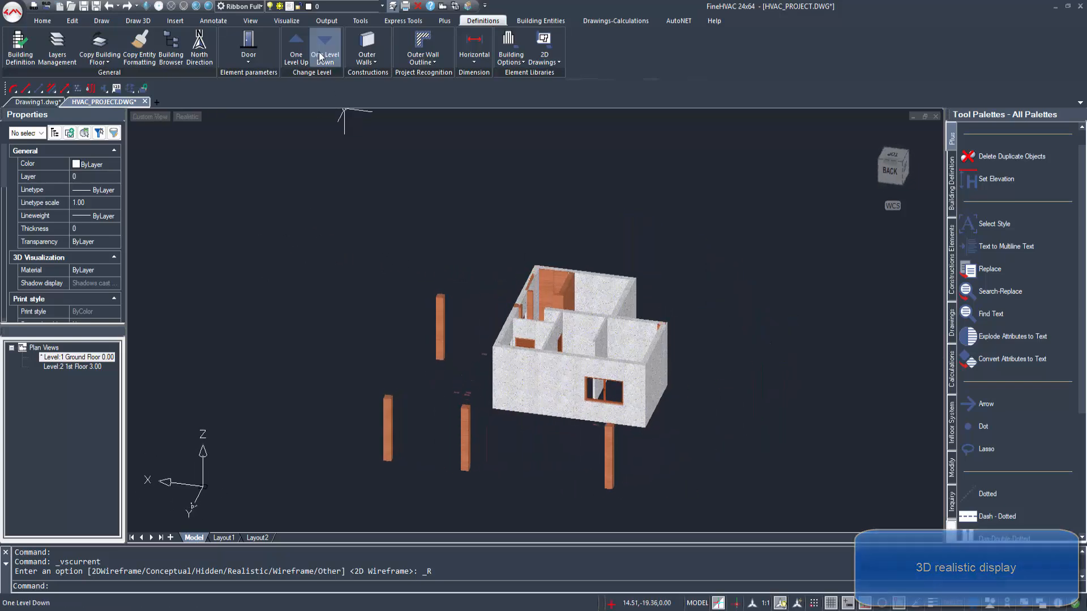
pyautogui.click(442, 8)
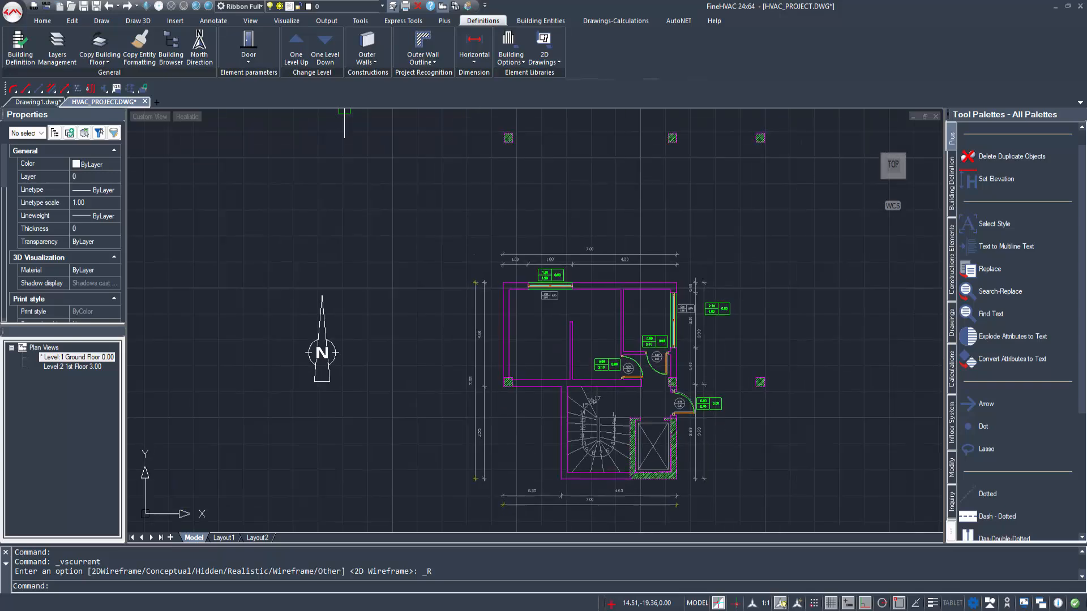
# Step: Copy all of the ground floor's building elements to level 2 with Copy Building Floor
pyautogui.doubleClick(80, 368)
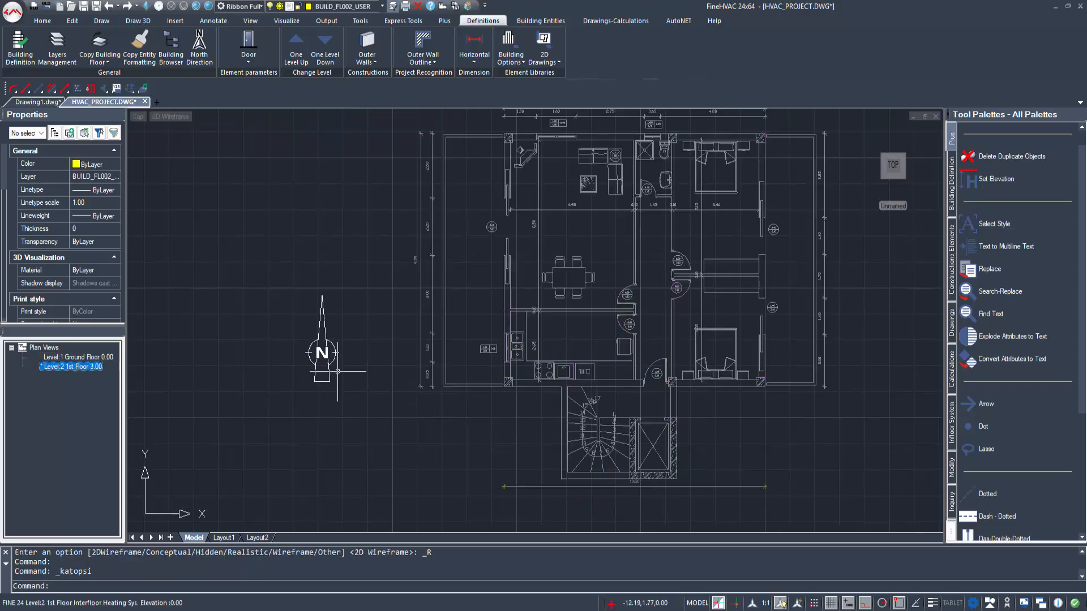
pyautogui.click(1081, 537)
pyautogui.doubleClick(79, 357)
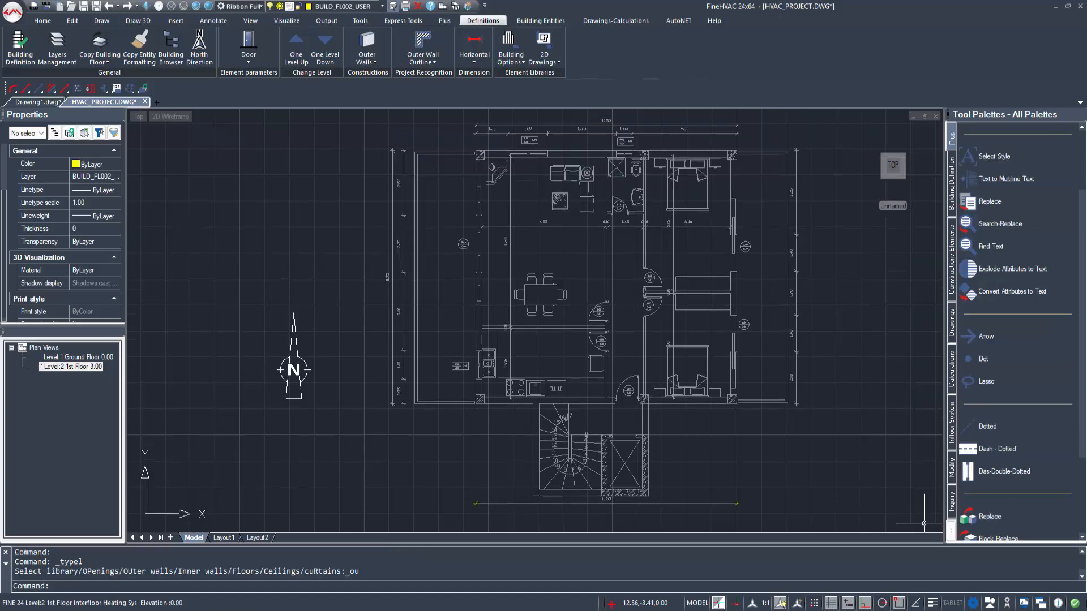
pyautogui.click(106, 66)
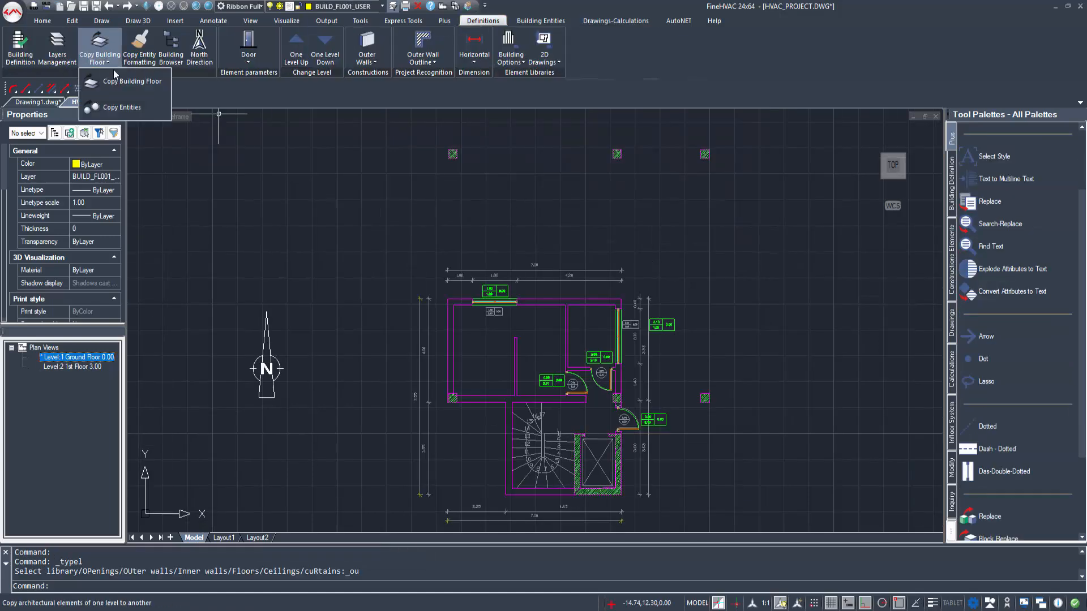
pyautogui.click(113, 77)
pyautogui.scroll(-2, 645, 422)
pyautogui.click(746, 471)
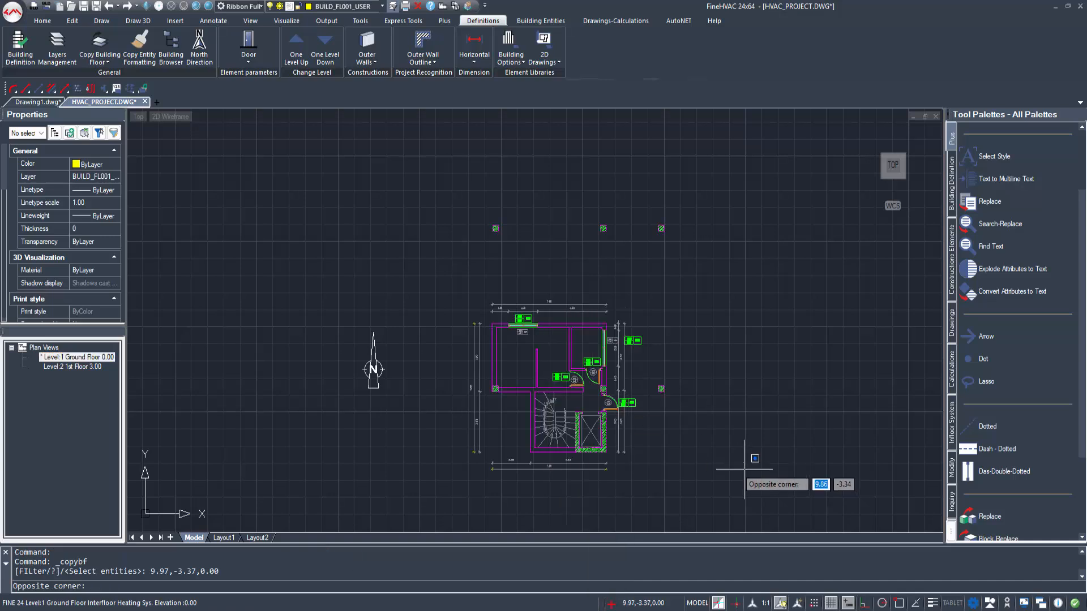
pyautogui.click(448, 205)
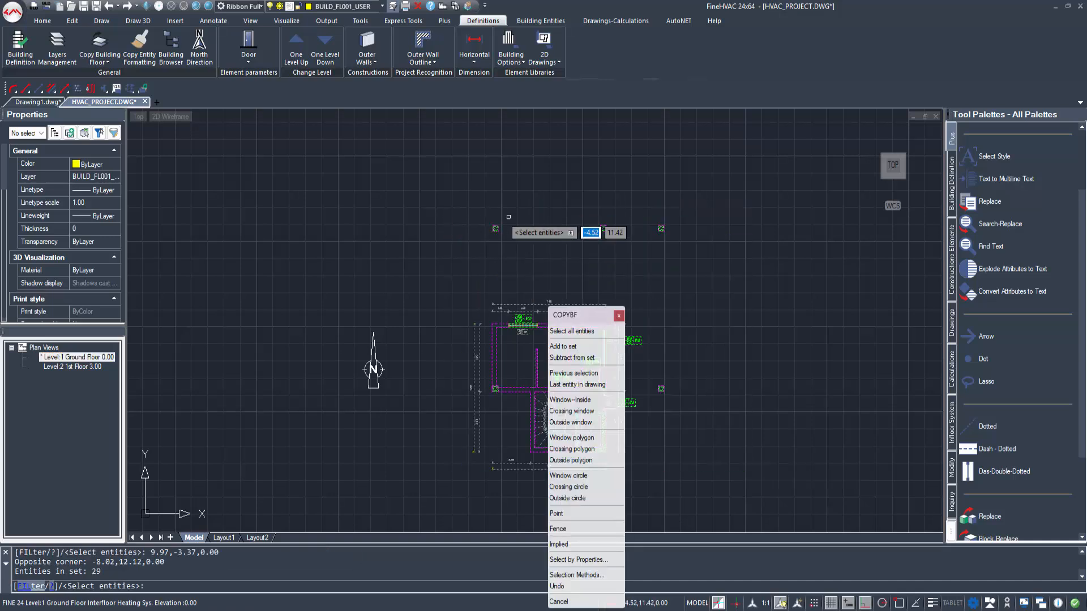
pyautogui.press('Return')
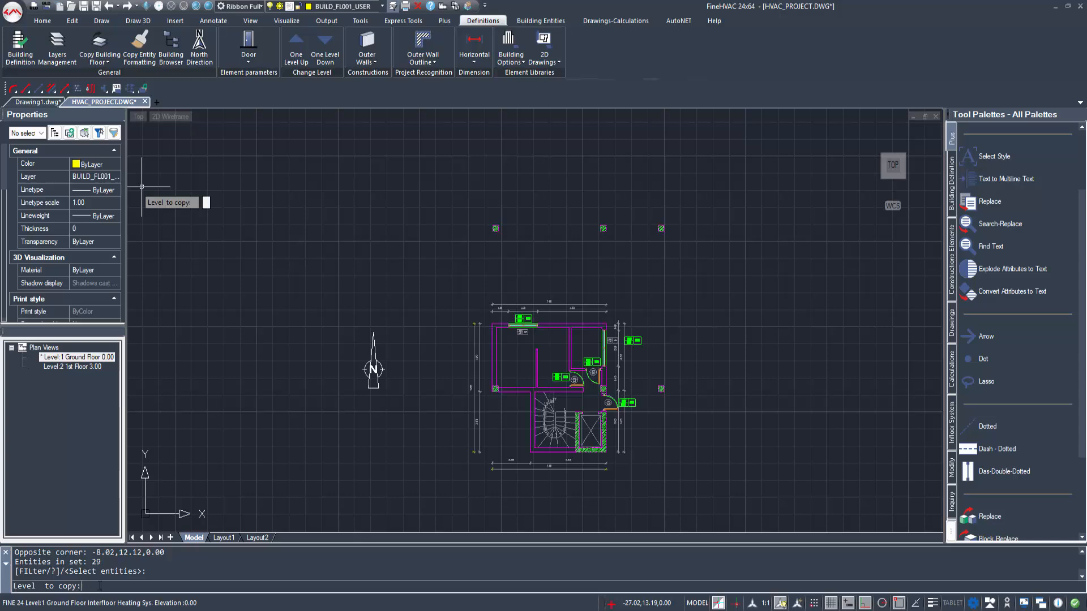
pyautogui.write('2')
pyautogui.press('Return')
pyautogui.press('Escape')
pyautogui.scroll(5, 521, 328)
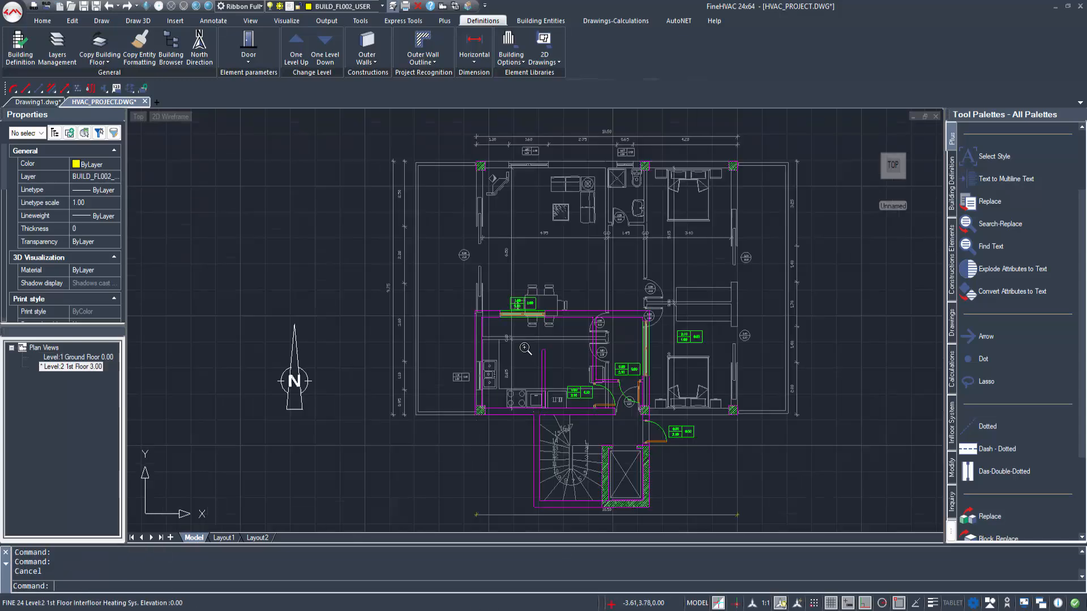
# Step: Erase the copied upper and right outer walls and the interior partitions with their doors from the 1st floor
pyautogui.click(589, 297)
pyautogui.press('Delete')
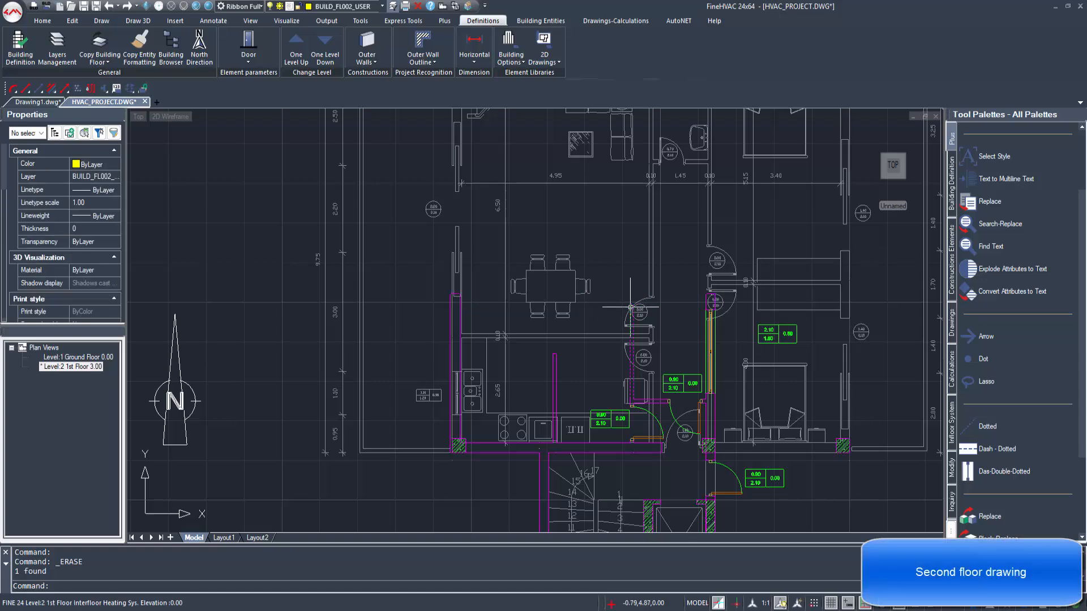
pyautogui.click(707, 300)
pyautogui.press('Delete')
pyautogui.moveTo(657, 445); pyautogui.dragTo(651, 352, button='middle')
pyautogui.click(654, 306)
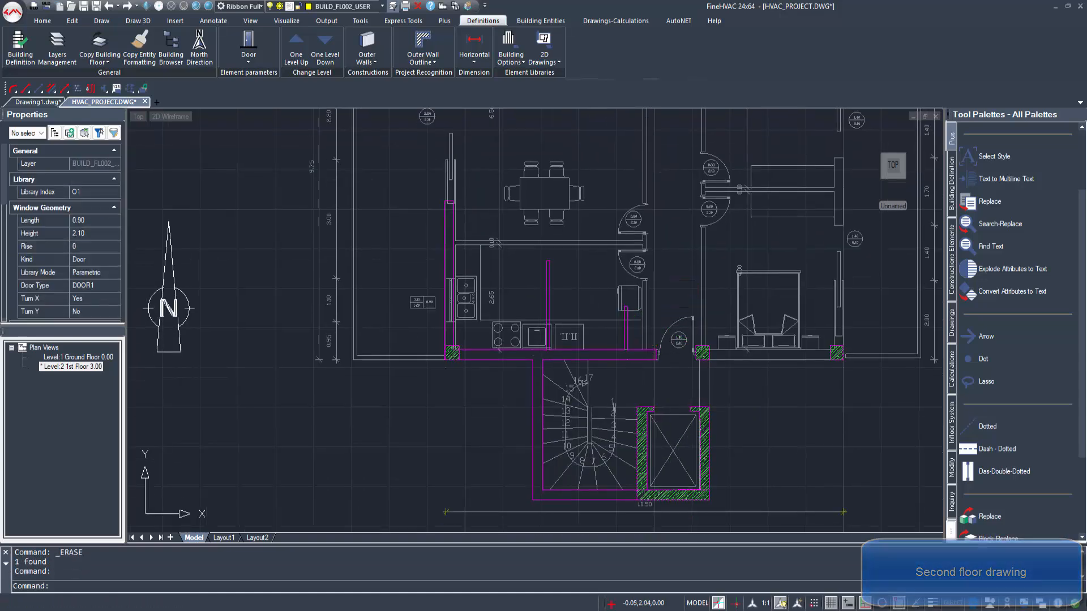
pyautogui.press('Delete')
# Step: Erase the copied interior wall in the kitchen and the left outer wall from (-5.55,1.20) to (-5.55,5.20)
pyautogui.click(545, 287)
pyautogui.click(550, 290)
pyautogui.press('Delete')
pyautogui.click(454, 220)
pyautogui.moveTo(454, 220); pyautogui.dragTo(498, 371, button='middle')
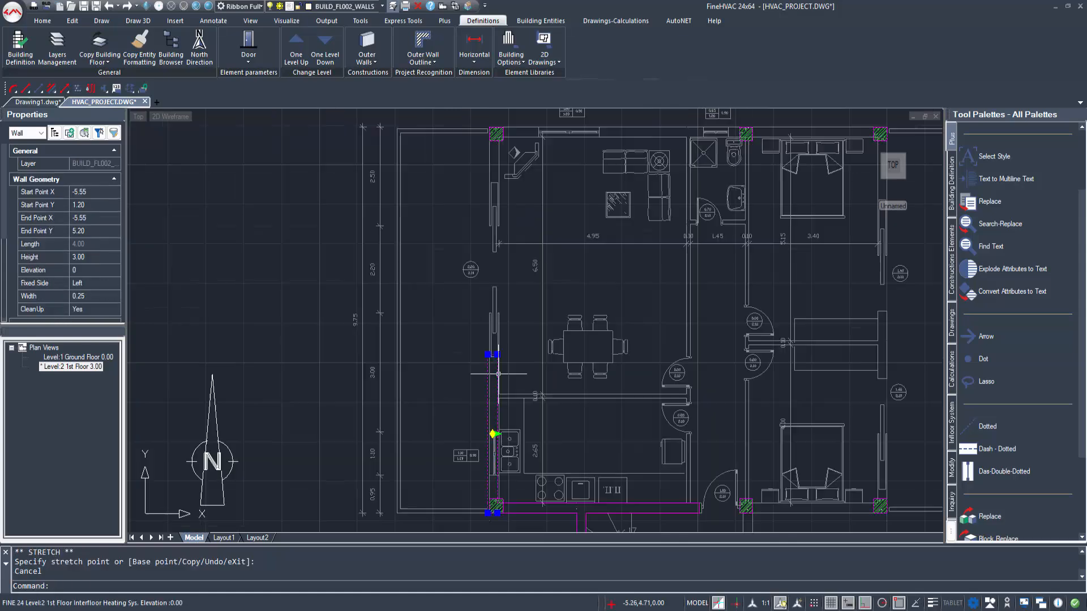
pyautogui.press('Delete')
# Step: Draw an outer wall below the lower bedroom from (1.45,1.20) to (5.00,1.20), with its thickness towards the inside
pyautogui.moveTo(718, 428); pyautogui.dragTo(655, 416, button='middle')
pyautogui.scroll(-1, 656, 415)
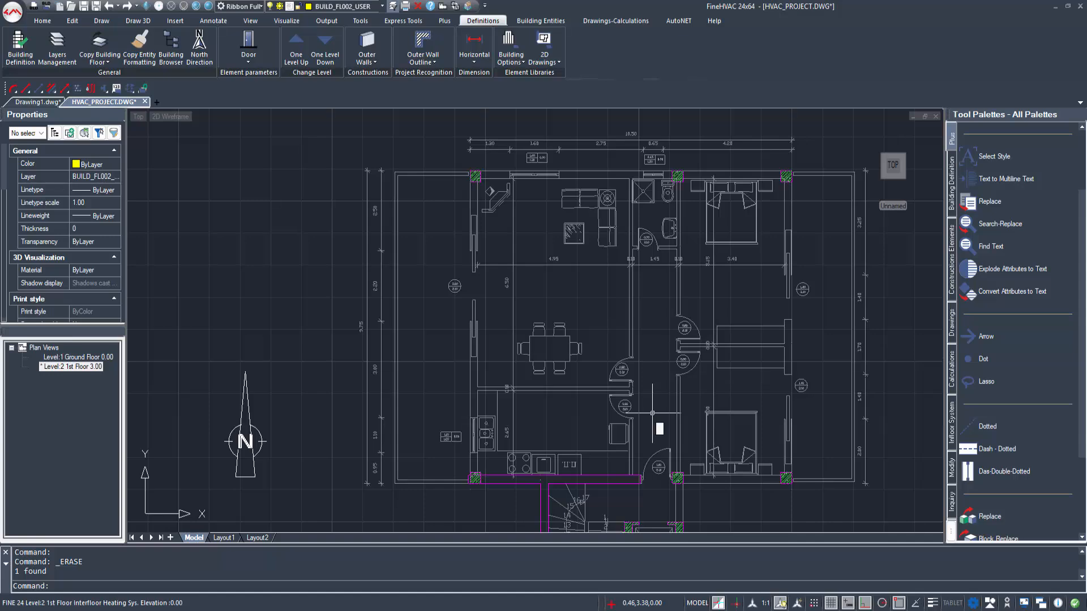
pyautogui.click(549, 21)
pyautogui.click(16, 63)
pyautogui.click(33, 80)
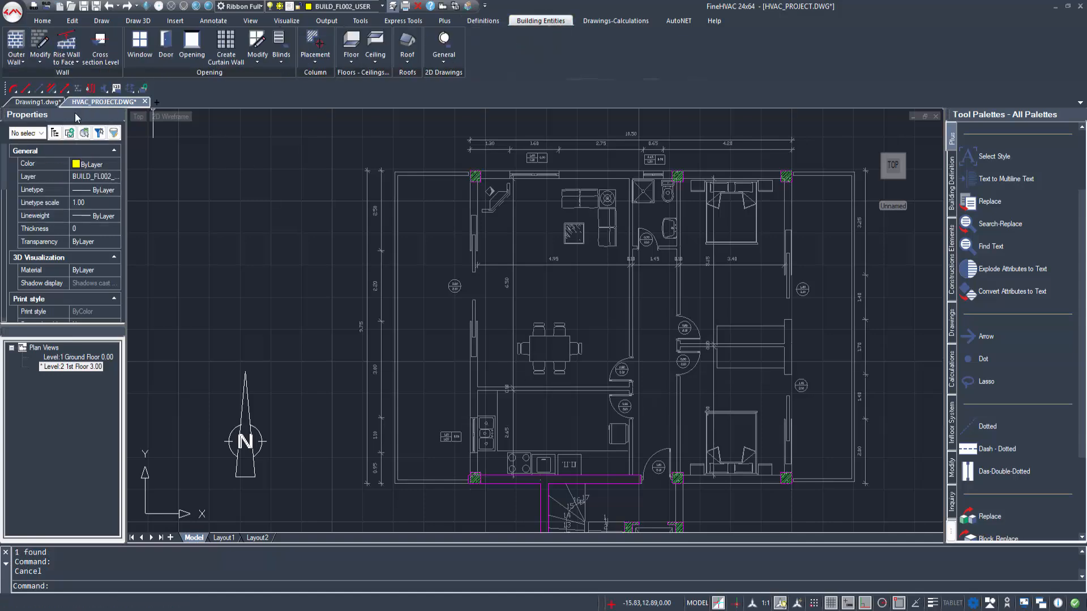
pyautogui.click(529, 414)
pyautogui.scroll(2, 668, 495)
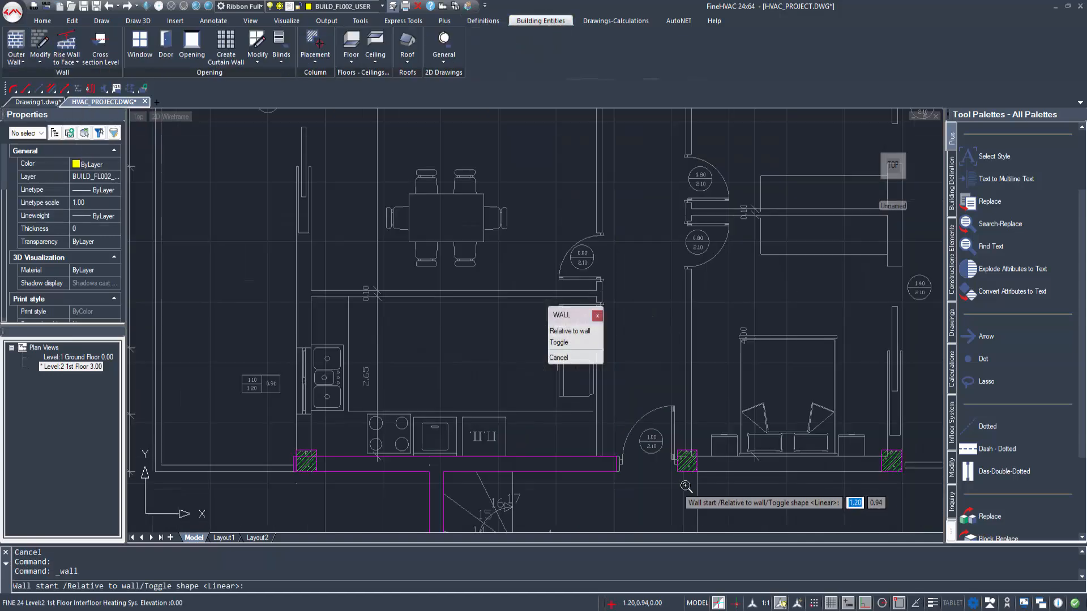
pyautogui.click(683, 478)
pyautogui.click(790, 478)
pyautogui.click(857, 283)
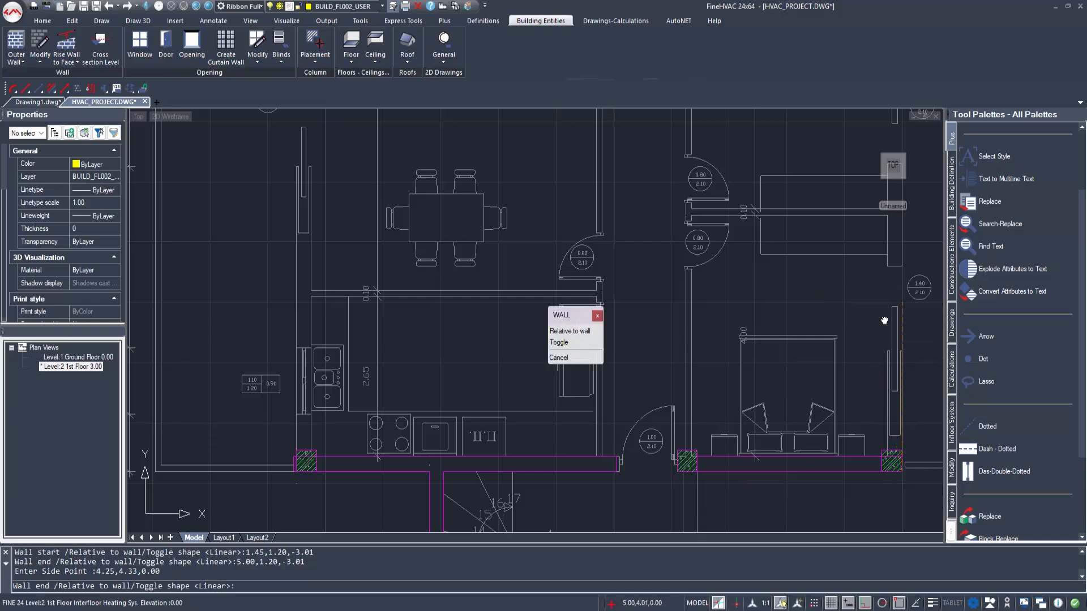
# Step: Continue the outer wall up to (5.00,10.95), along the upper edge, and down the left side to the kitchen corner column
pyautogui.moveTo(883, 318); pyautogui.dragTo(838, 487, button='middle')
pyautogui.scroll(-2, 838, 487)
pyautogui.scroll(1, 846, 223)
pyautogui.click(863, 201)
pyautogui.click(703, 212)
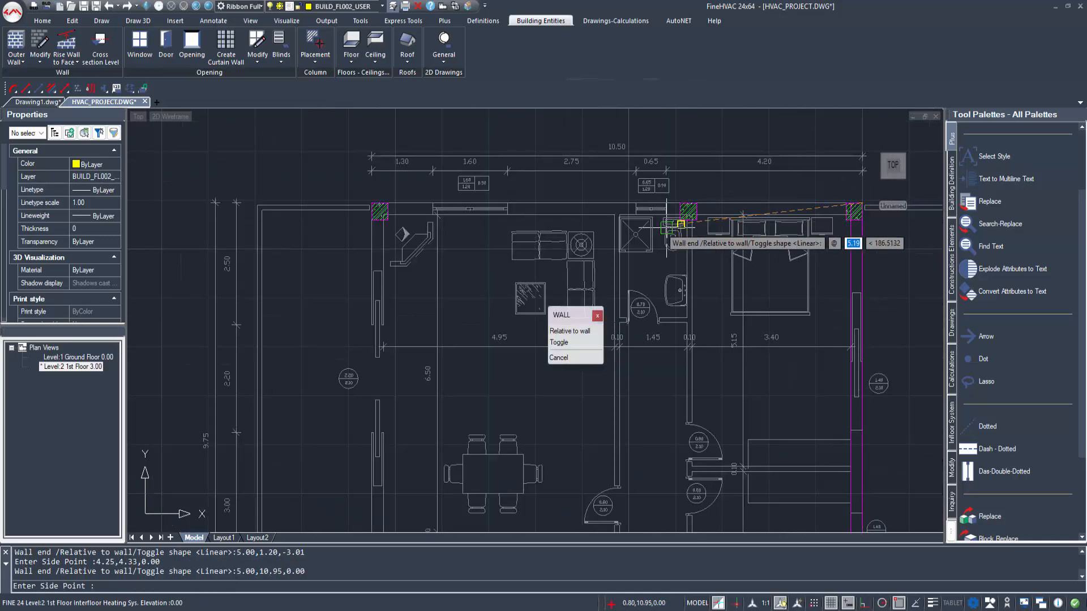
pyautogui.moveTo(415, 393); pyautogui.dragTo(418, 130, button='middle')
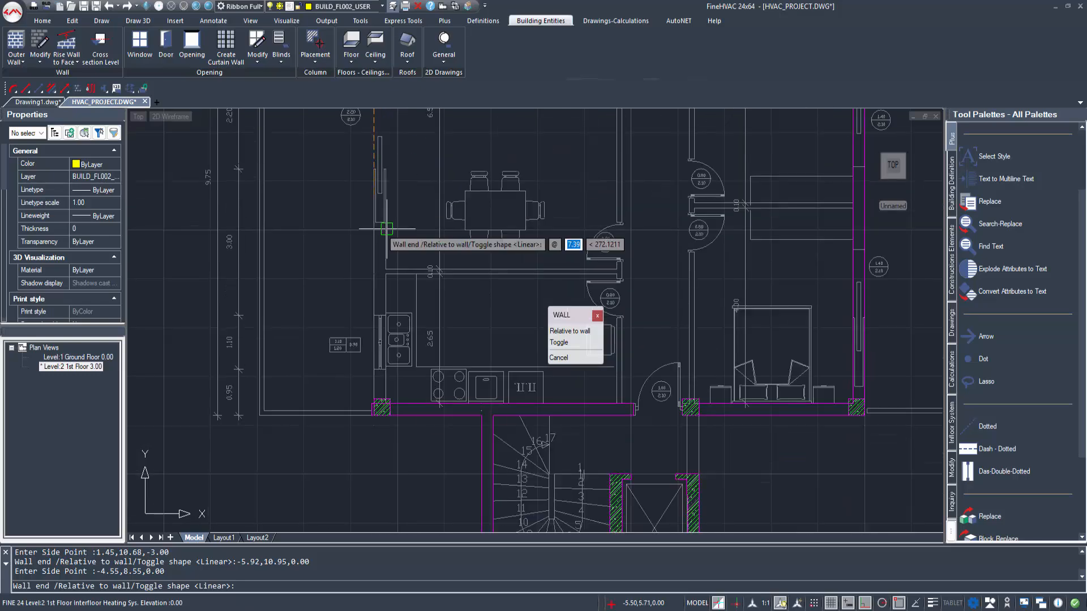
pyautogui.click(373, 413)
pyautogui.rightClick(547, 307)
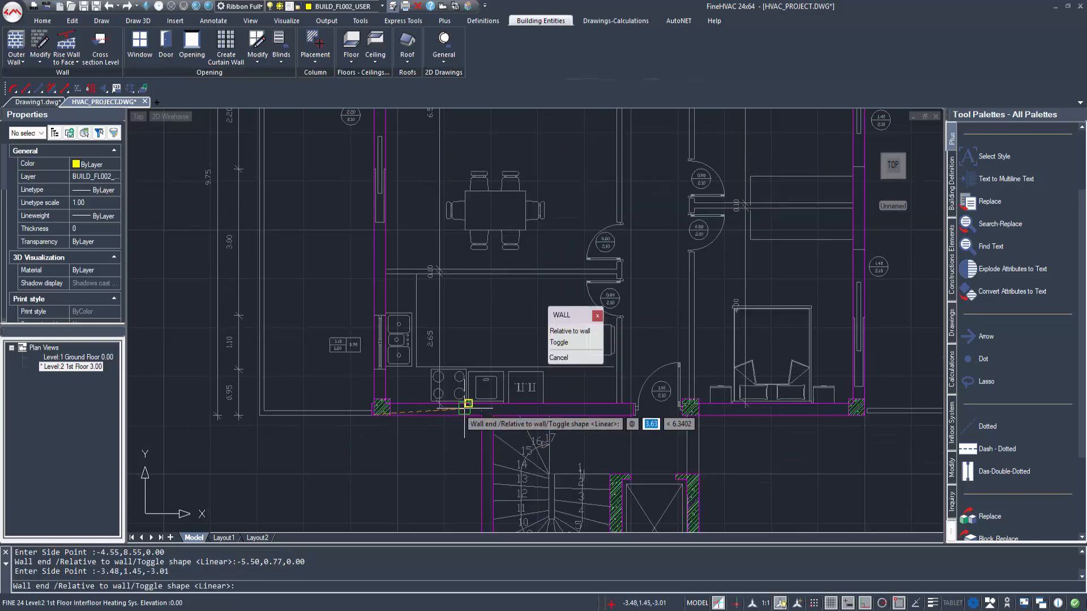
pyautogui.click(566, 361)
# Step: Stretch the wall above the stairs across the entrance doorway to the middle column, ending at X 1.20
pyautogui.scroll(3, 518, 387)
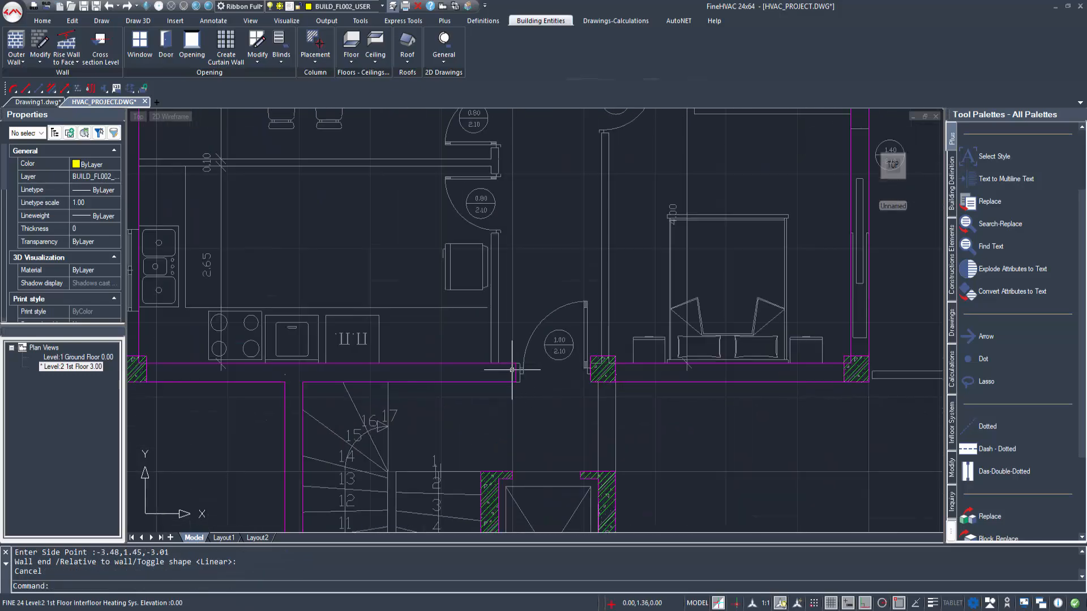
pyautogui.click(510, 381)
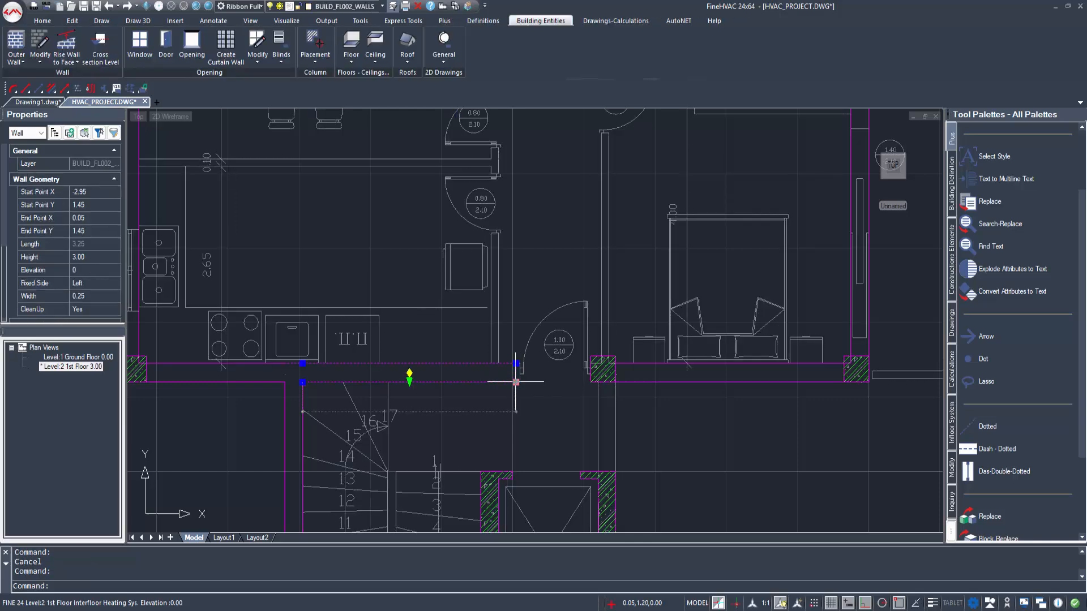
pyautogui.click(516, 382)
pyautogui.moveTo(614, 404); pyautogui.dragTo(489, 400, button='middle')
pyautogui.click(474, 377)
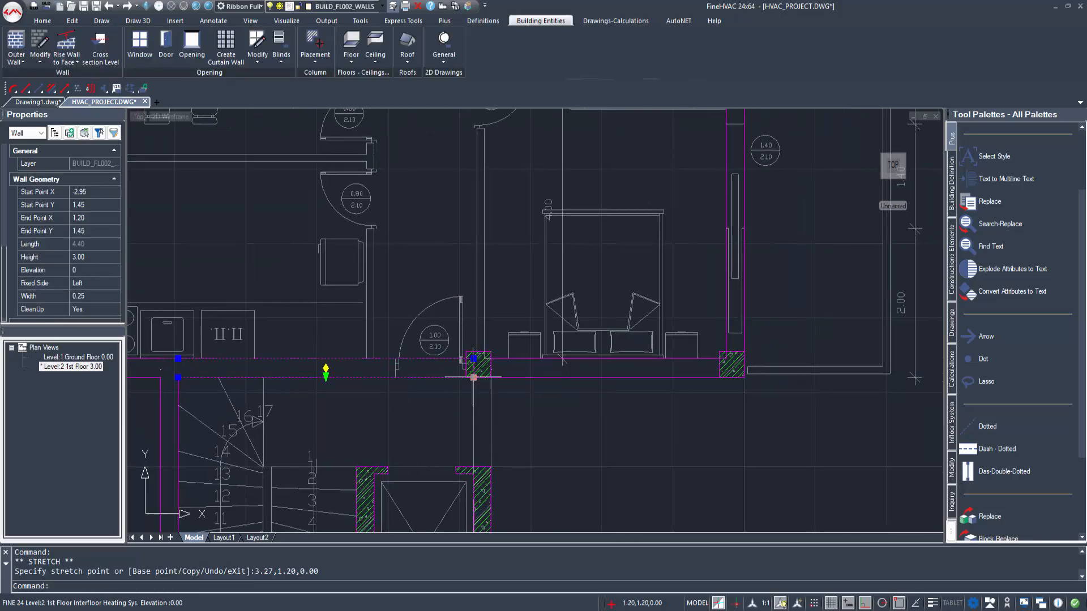
pyautogui.press('Escape')
# Step: Draw an outer wall along the elevator side from (1.45,-2.35) to (1.45,1.20), with its thickness towards the inside
pyautogui.scroll(-1, 474, 429)
pyautogui.moveTo(487, 456); pyautogui.dragTo(472, 407, button='middle')
pyautogui.write('WAL')
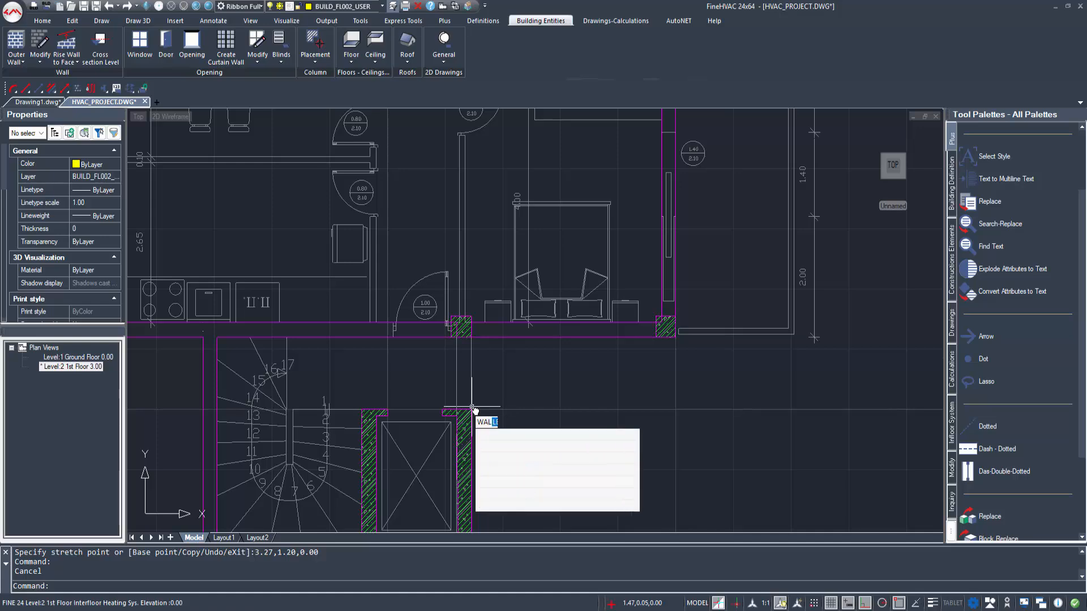
pyautogui.write('L')
pyautogui.press('Return')
pyautogui.click(513, 412)
pyautogui.moveTo(410, 407); pyautogui.dragTo(324, 338, button='middle')
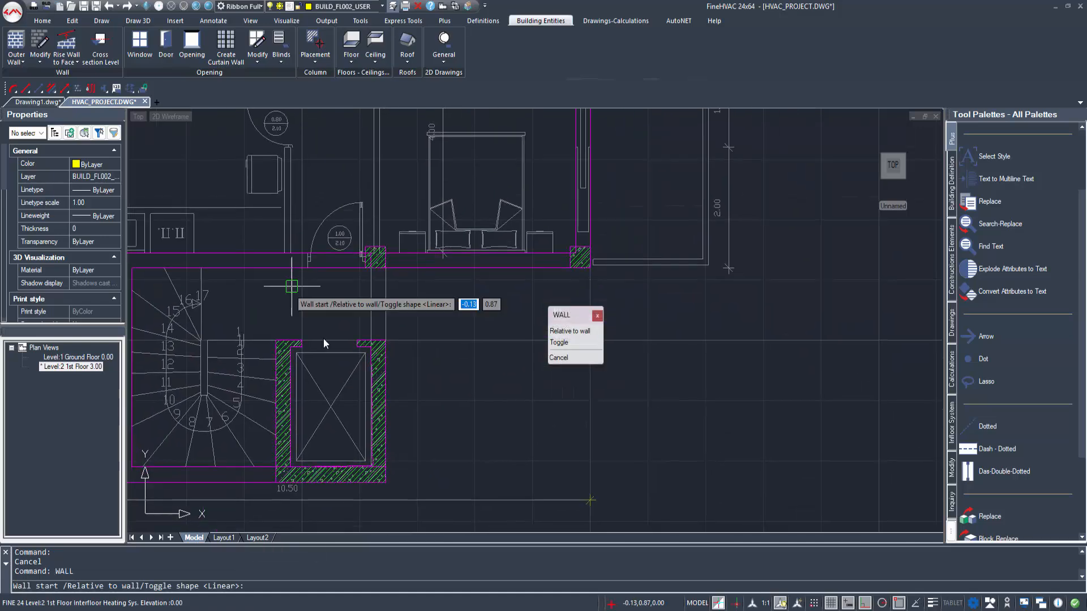
pyautogui.click(387, 269)
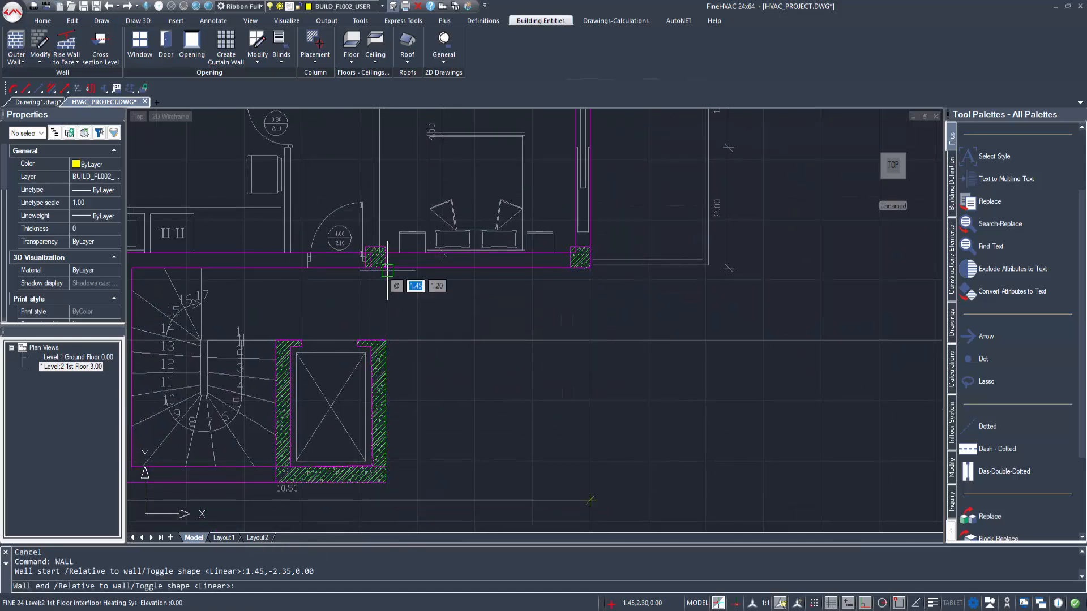
pyautogui.click(387, 270)
pyautogui.click(296, 291)
pyautogui.scroll(-3, 308, 312)
pyautogui.moveTo(290, 301); pyautogui.dragTo(441, 421, button='middle')
pyautogui.press('Escape')
# Step: Open the Window settings for adding a window to the left kitchen wall
pyautogui.moveTo(267, 371); pyautogui.dragTo(276, 432, button='middle')
pyautogui.scroll(4, 321, 432)
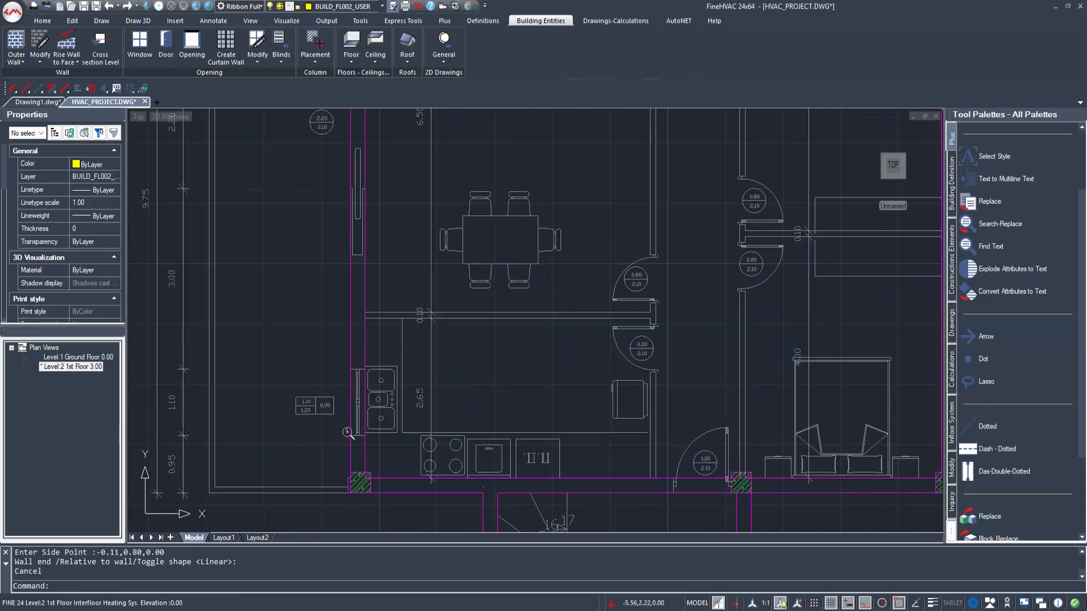
pyautogui.write('window')
pyautogui.press('Return')
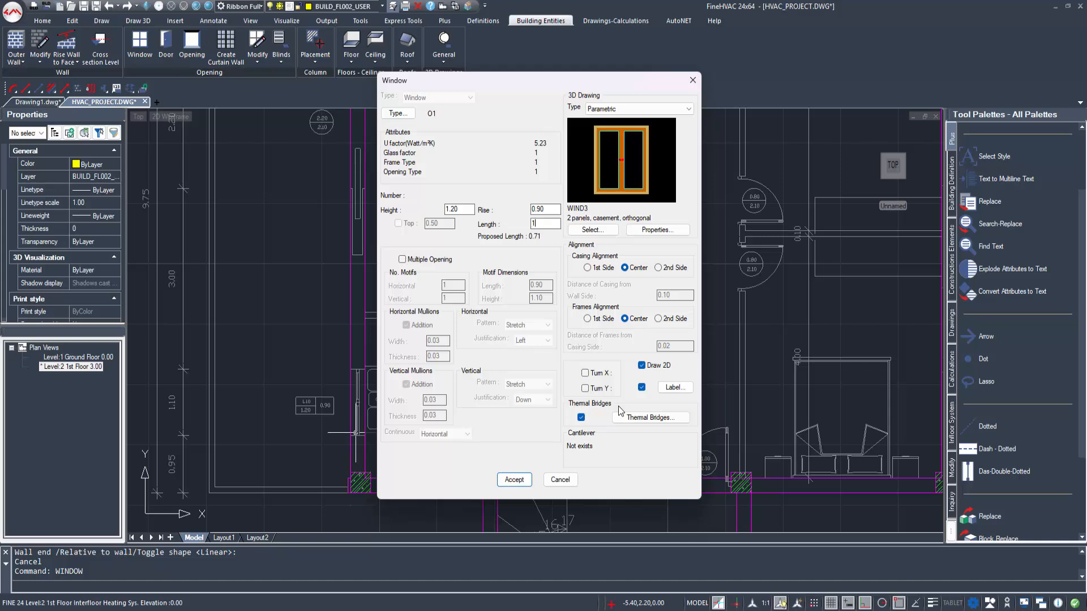
# Step: Place a window 1.10 long and 1.20 high, with a 0.90 rise, in the left kitchen wall beside the sink
pyautogui.click(514, 480)
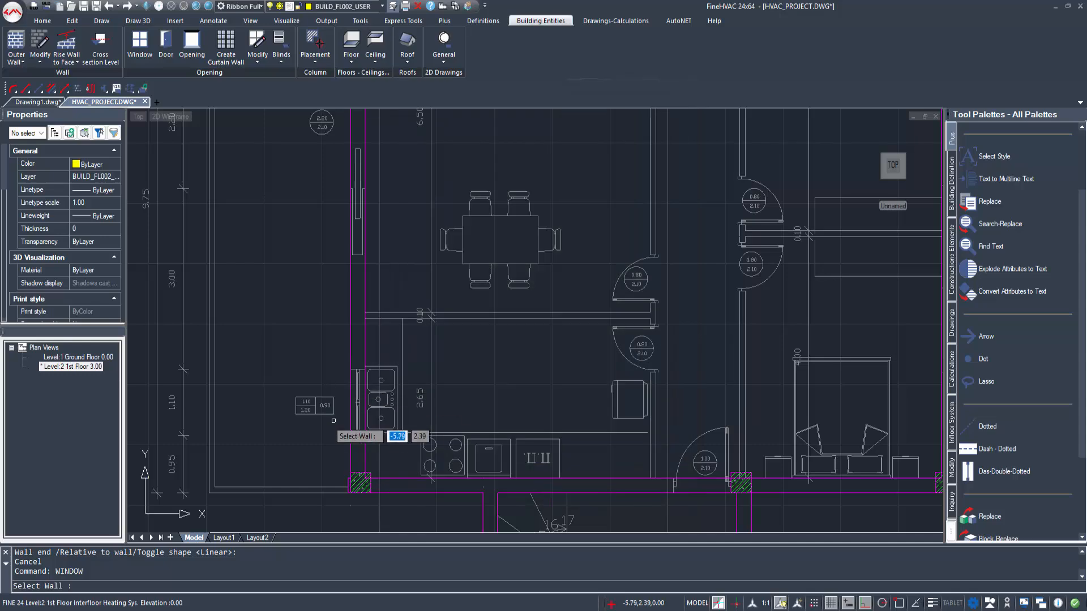
pyautogui.click(355, 434)
pyautogui.click(351, 435)
pyautogui.click(352, 375)
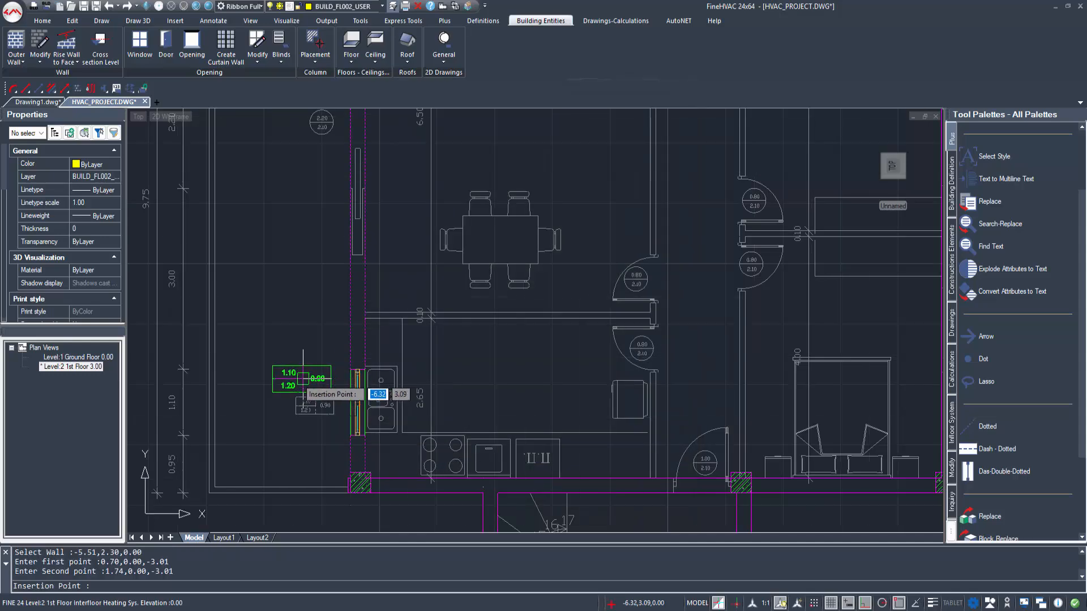
# Step: Add a window 1.60 long and 1.20 high with a 0.90 rise to the living room's upper wall, placing its label outside
pyautogui.scroll(-4, 370, 273)
pyautogui.scroll(3, 443, 284)
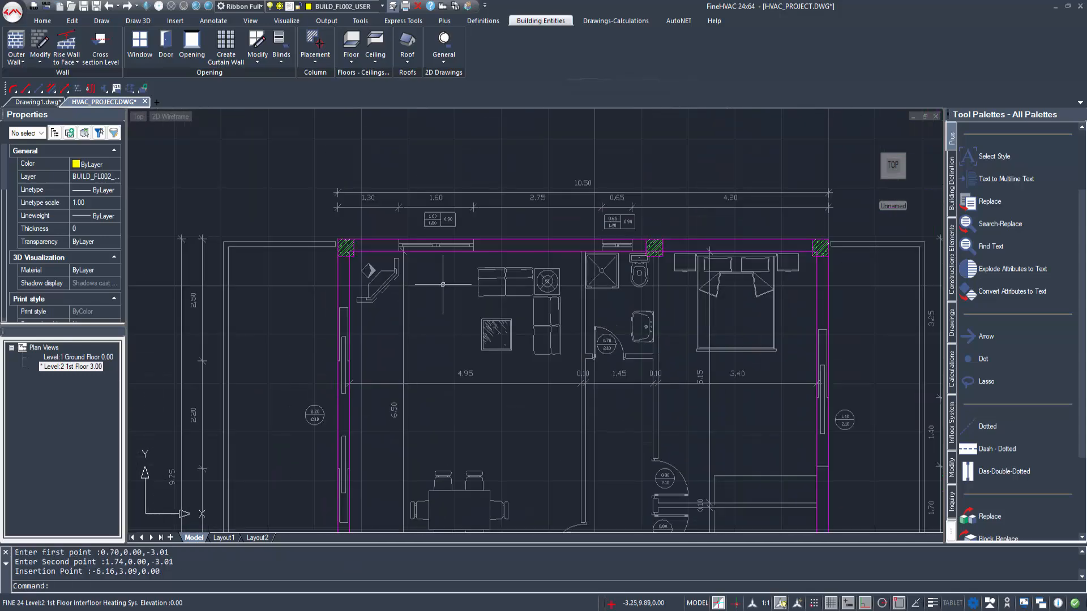
pyautogui.scroll(1, 509, 220)
pyautogui.rightClick(480, 221)
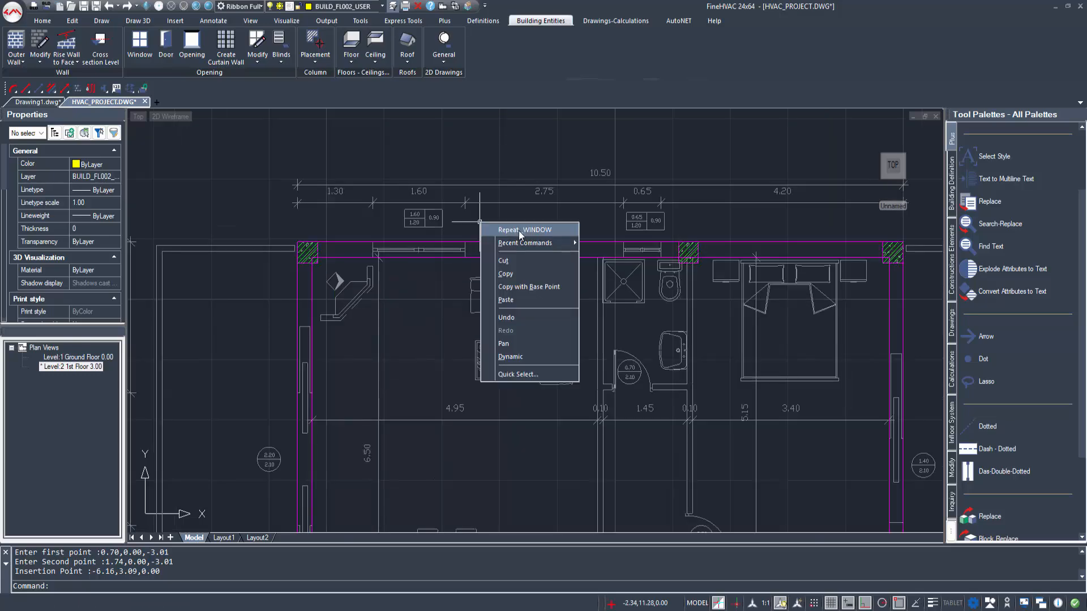
pyautogui.click(518, 230)
pyautogui.moveTo(536, 79); pyautogui.dragTo(708, 69)
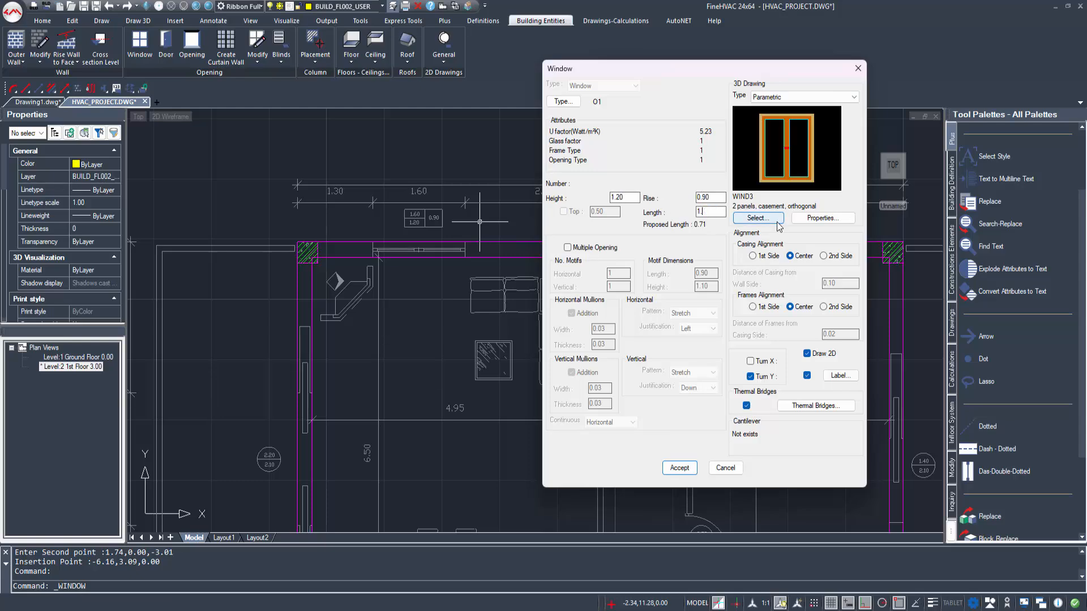
pyautogui.click(679, 468)
pyautogui.scroll(3, 397, 261)
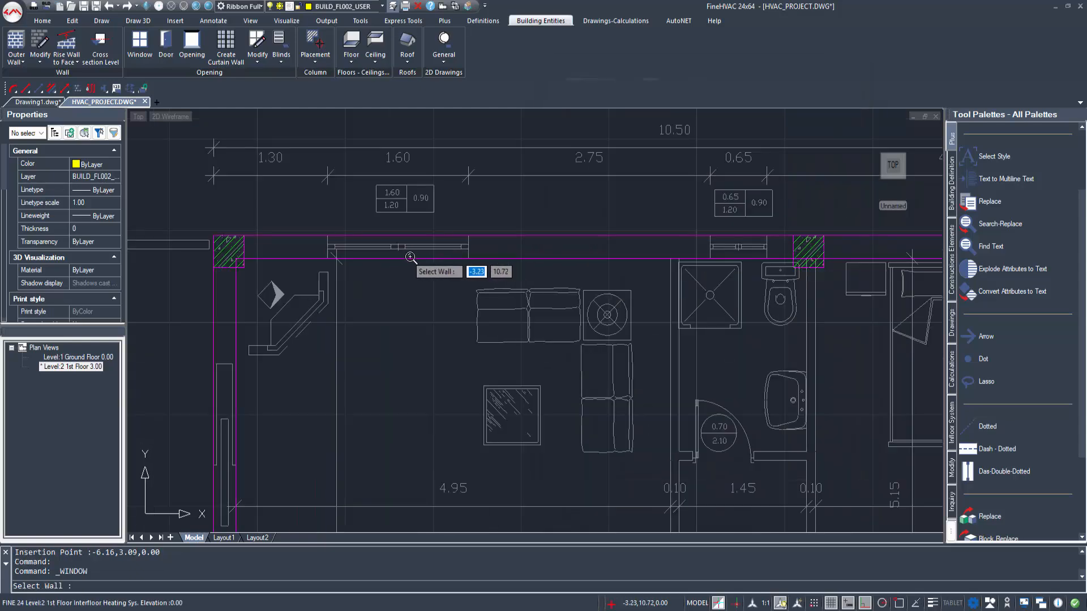
pyautogui.click(303, 281)
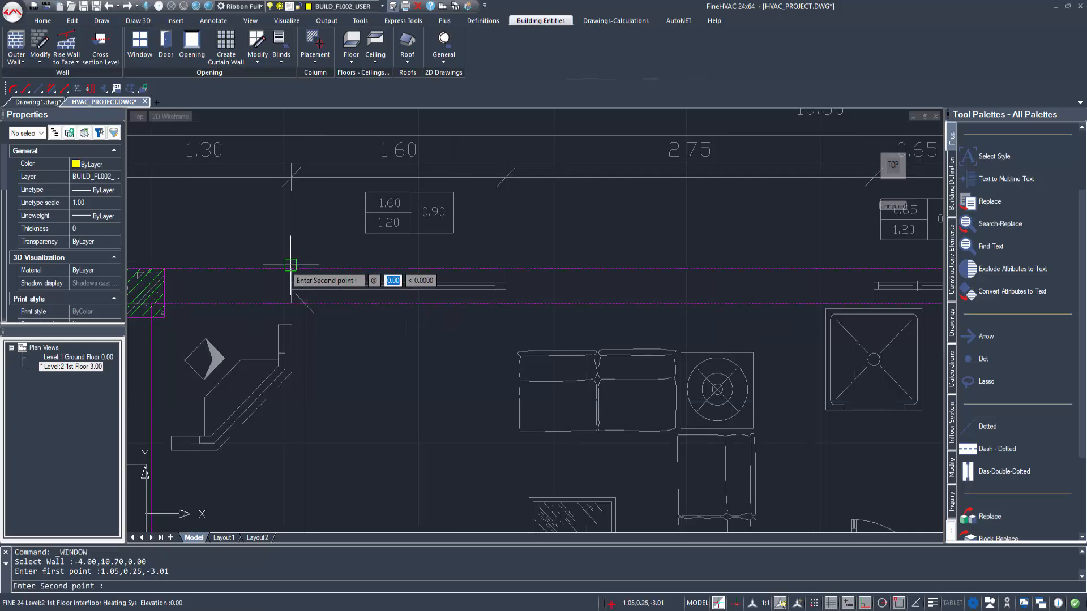
pyautogui.click(505, 282)
pyautogui.click(484, 247)
# Step: Add a window 0.65 long and 1.20 high with a 0.90 rise to the bathroom's upper wall, with its label above it
pyautogui.scroll(-1, 484, 247)
pyautogui.moveTo(487, 245); pyautogui.dragTo(402, 250, button='middle')
pyautogui.scroll(2, 735, 287)
pyautogui.moveTo(635, 315); pyautogui.dragTo(553, 328, button='middle')
pyautogui.moveTo(674, 250); pyautogui.dragTo(616, 266, button='middle')
pyautogui.rightClick(643, 253)
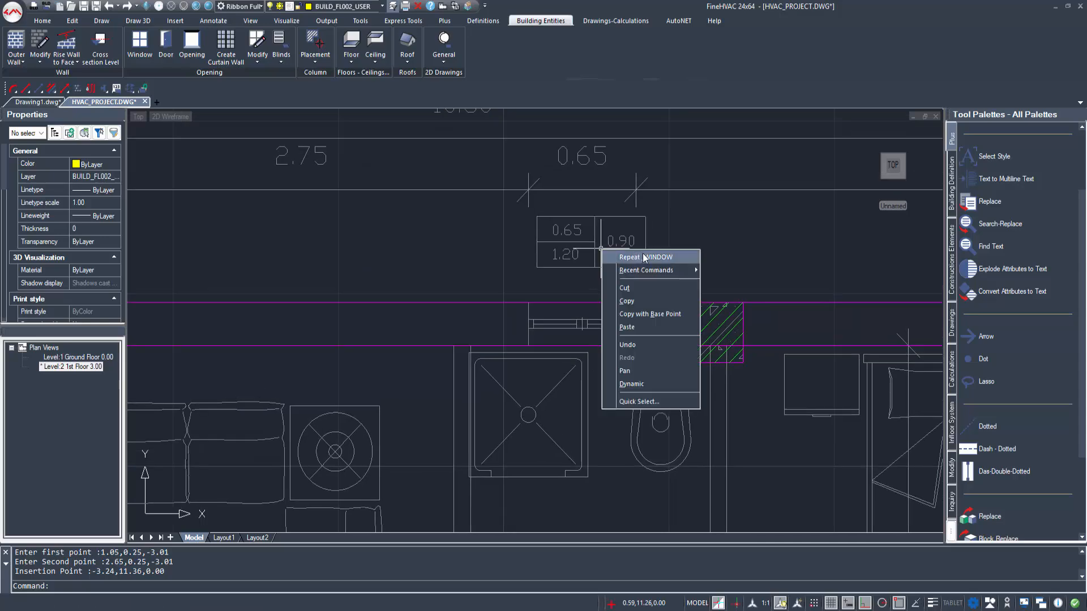
pyautogui.click(643, 255)
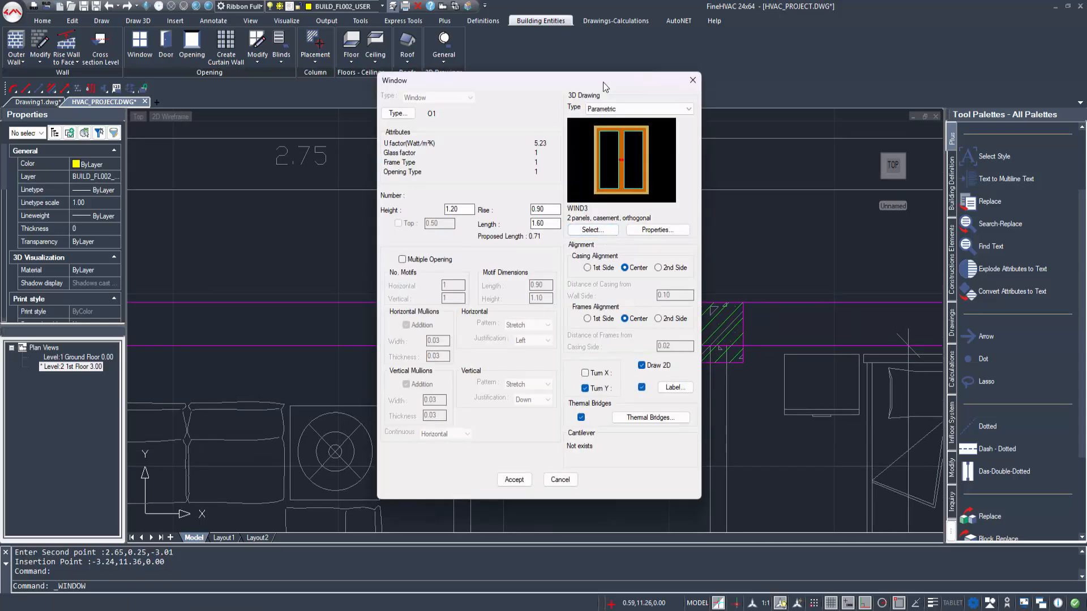
pyautogui.moveTo(603, 83); pyautogui.dragTo(907, 93)
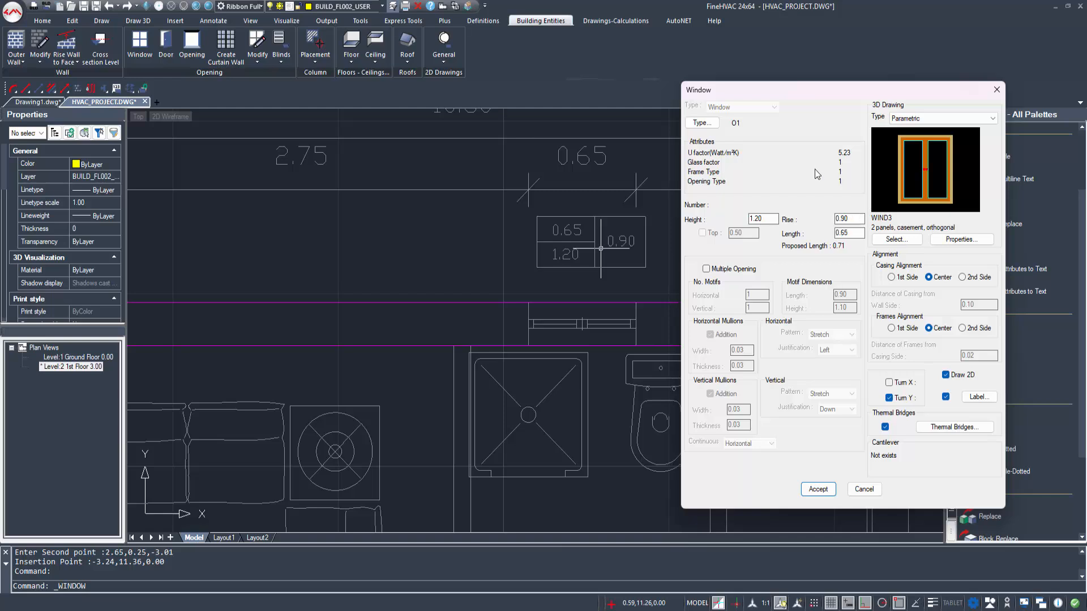
pyautogui.click(818, 489)
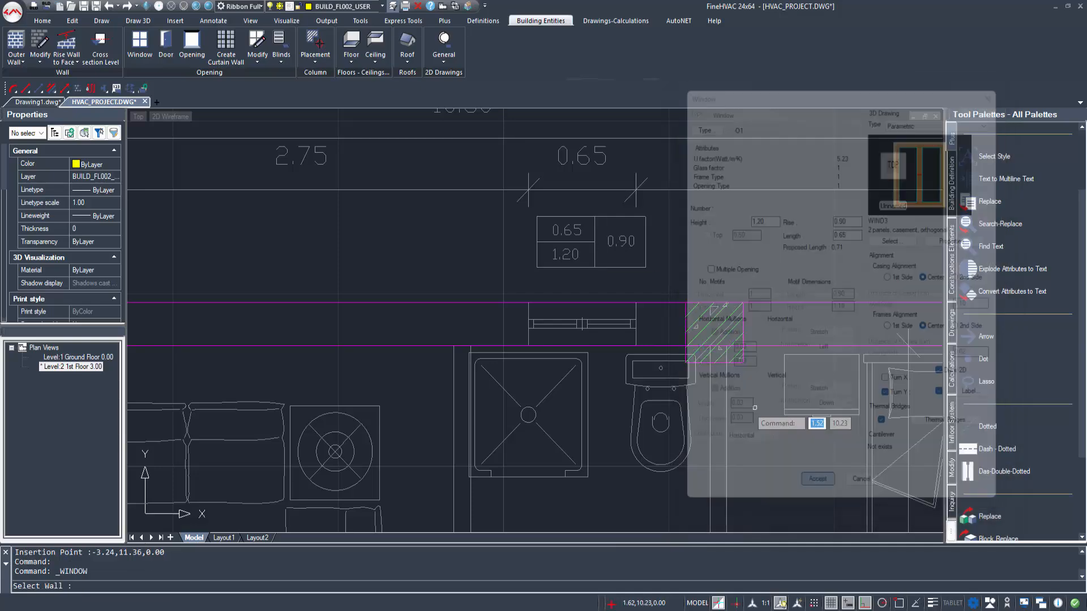
pyautogui.click(532, 301)
pyautogui.click(529, 302)
pyautogui.click(635, 302)
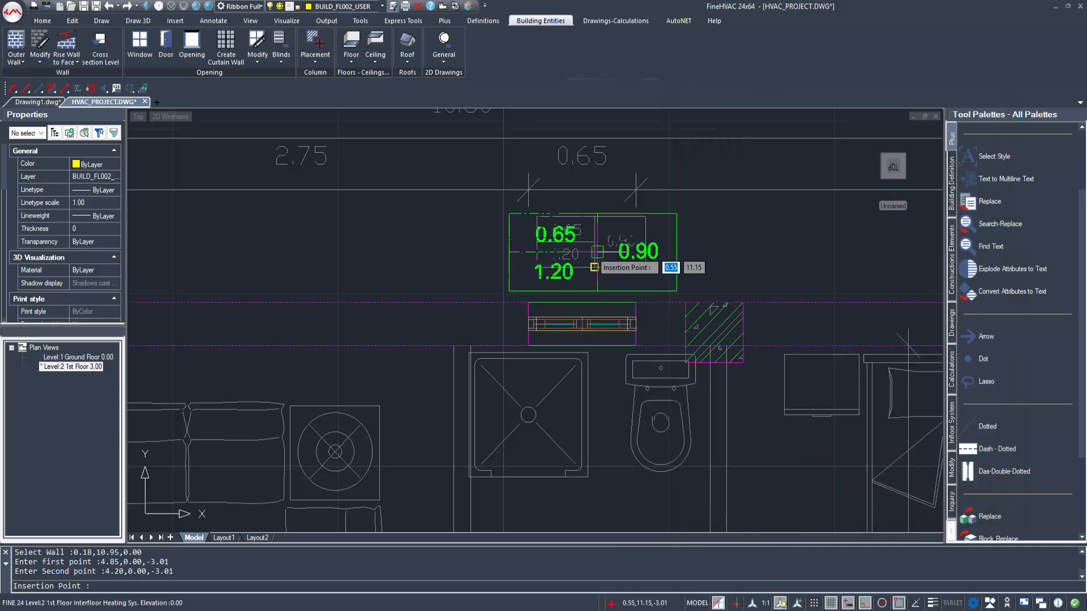
pyautogui.click(593, 267)
# Step: Begin a new window and choose the parametric type with 2 panels, sliding, orthogonal (number 24)
pyautogui.scroll(-4, 644, 287)
pyautogui.moveTo(801, 396); pyautogui.dragTo(541, 325, button='middle')
pyautogui.scroll(-1, 541, 329)
pyautogui.moveTo(579, 466); pyautogui.dragTo(708, 332, button='middle')
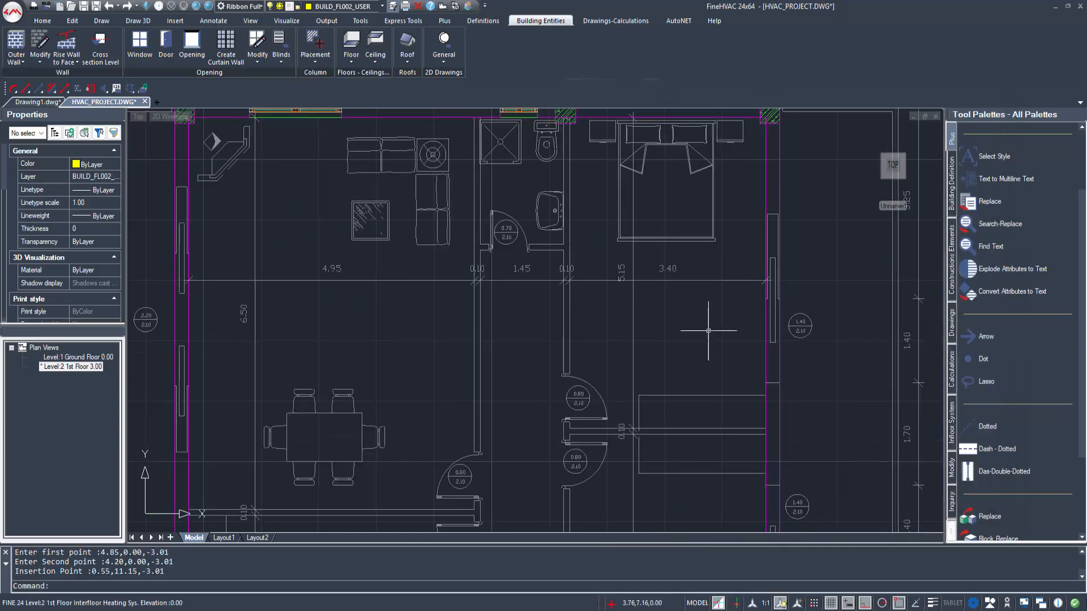
pyautogui.scroll(-2, 705, 335)
pyautogui.moveTo(678, 428); pyautogui.dragTo(646, 362, button='middle')
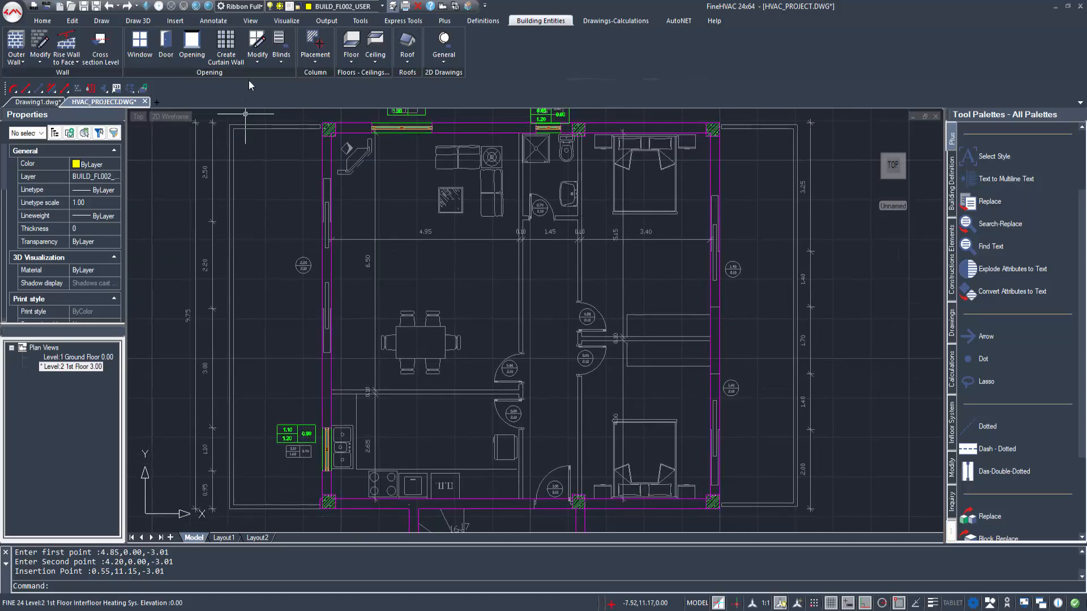
pyautogui.click(140, 45)
pyautogui.click(605, 231)
pyautogui.doubleClick(634, 256)
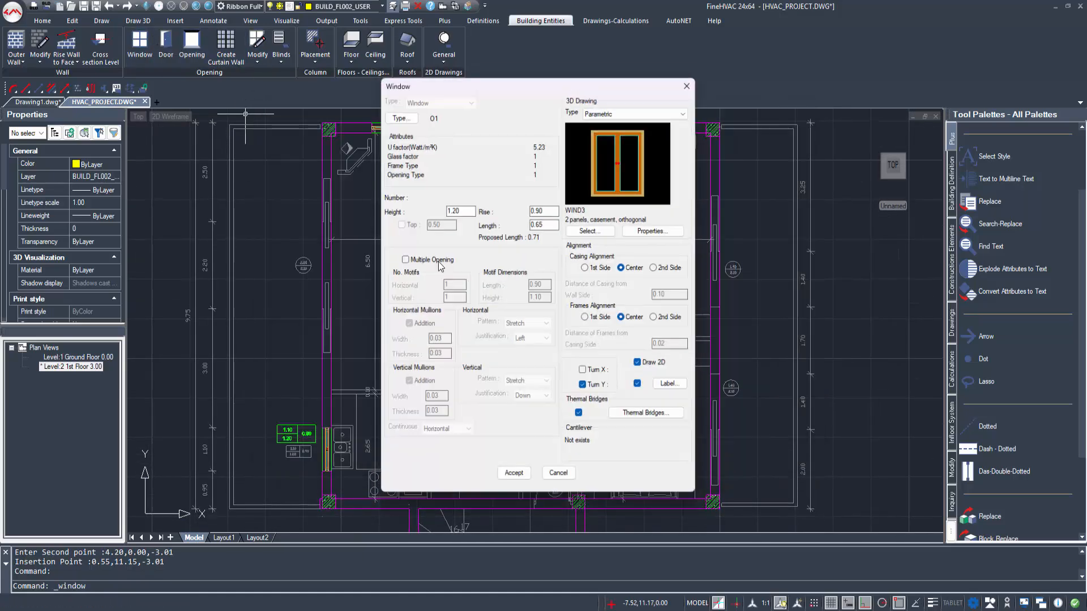
pyautogui.click(613, 230)
pyautogui.click(602, 457)
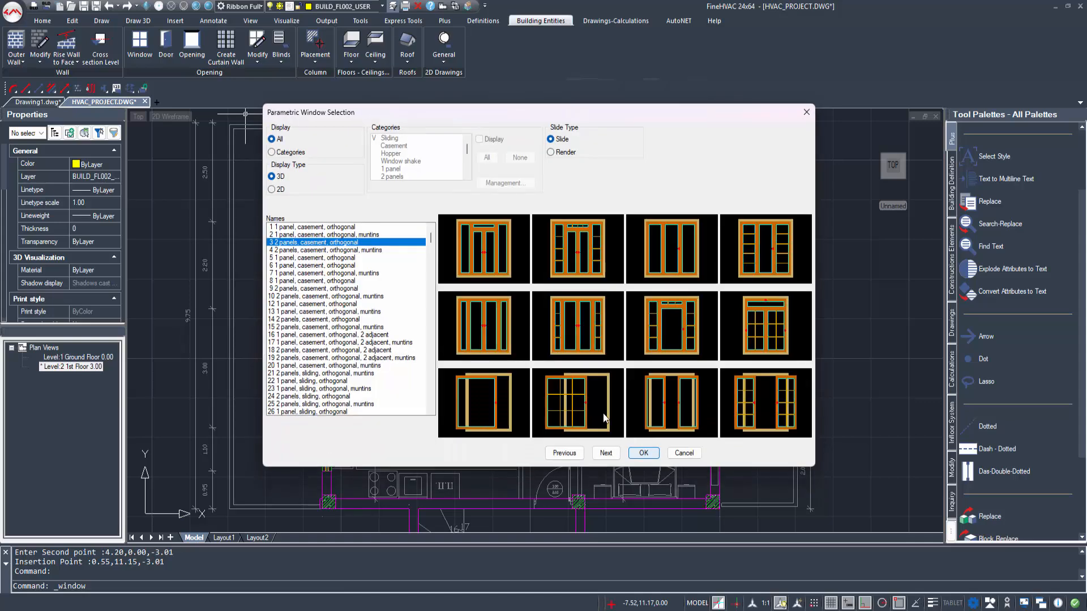
pyautogui.doubleClick(666, 417)
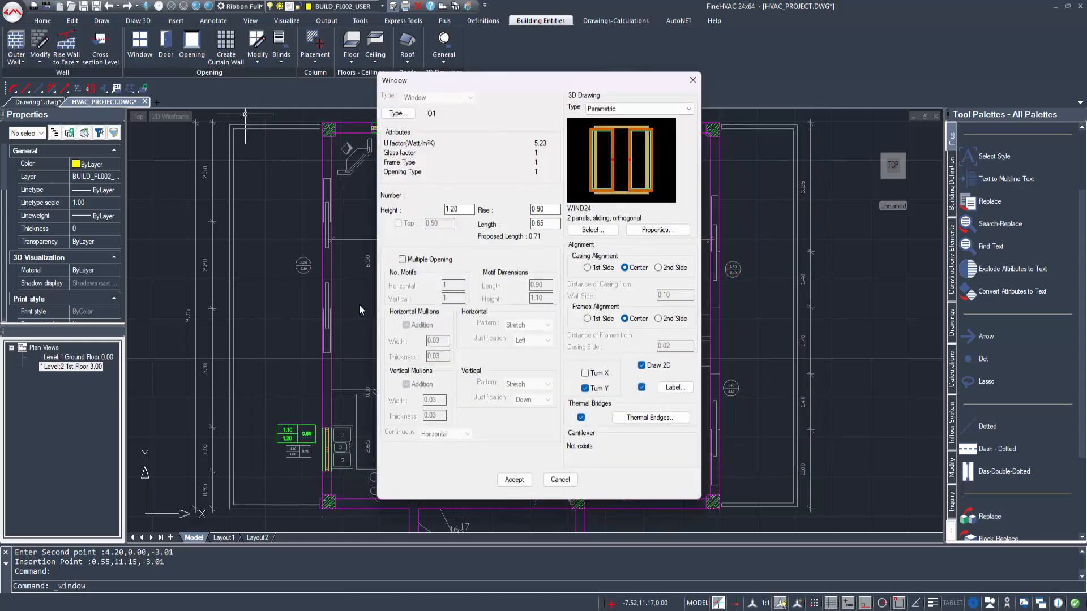
# Step: Set the sliding window to height 2.10, rise 0.00 and length 2.20, and exclude the thermal bridge on its Down side
pyautogui.scroll(3, 309, 283)
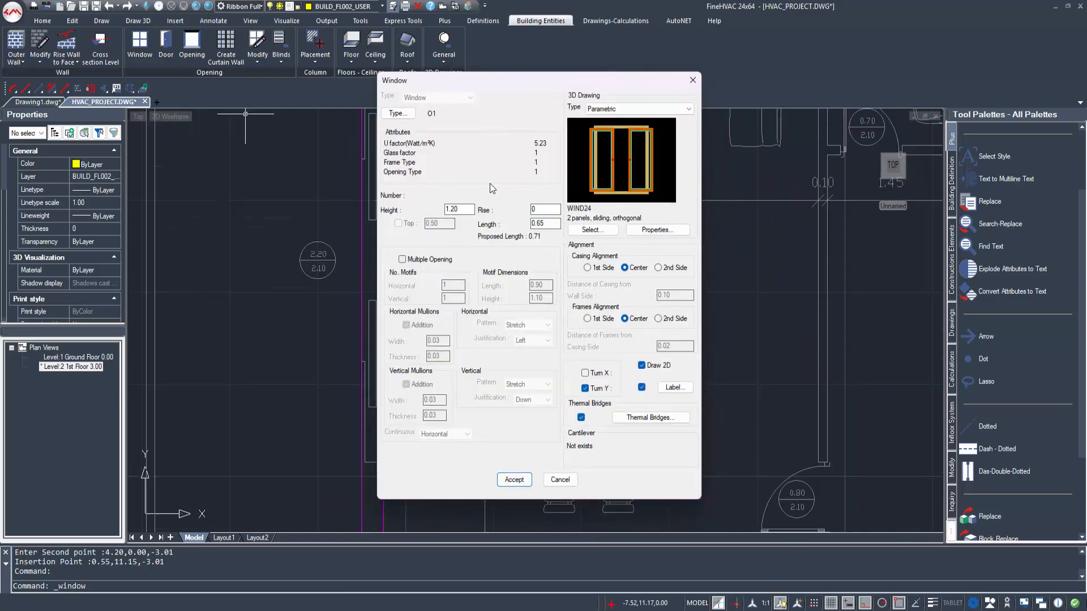
pyautogui.click(470, 209)
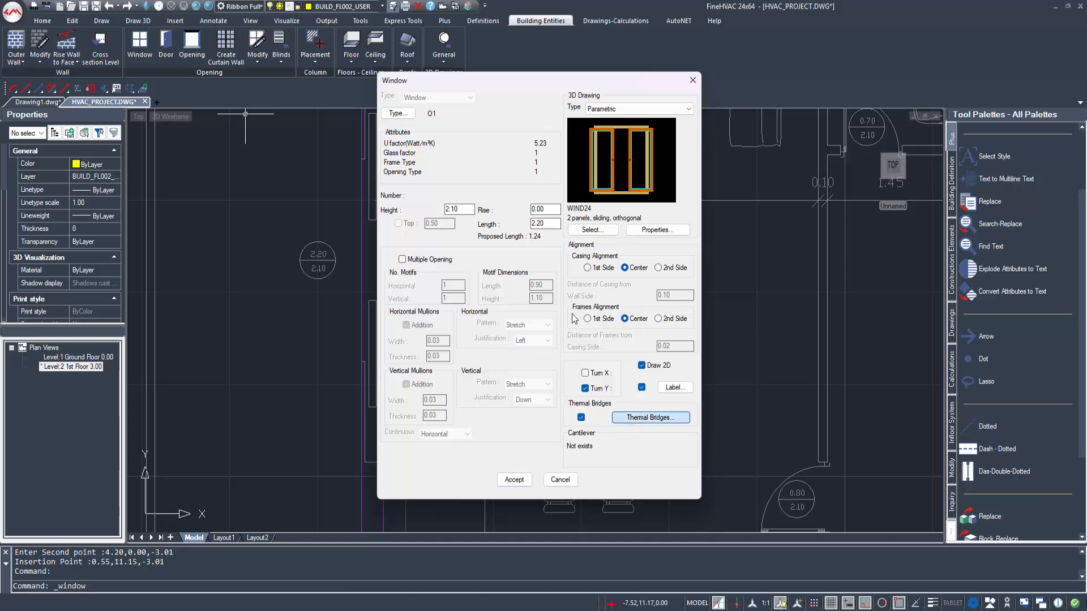
pyautogui.click(456, 293)
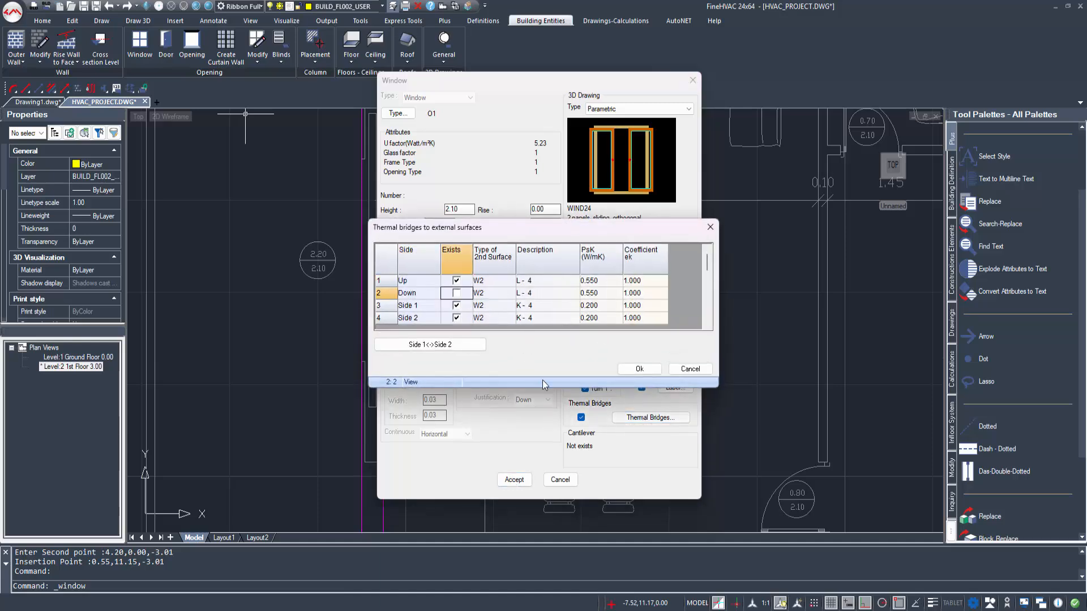
pyautogui.click(638, 369)
pyautogui.click(515, 480)
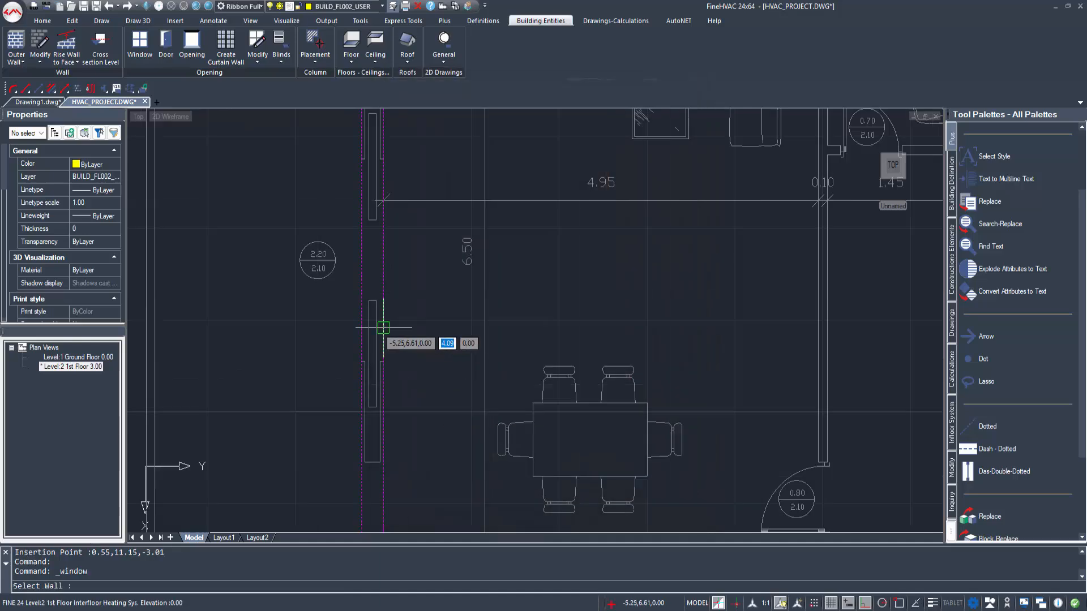
# Step: Place the 2.20 sliding window in the living room's left outer wall opening, with its label outside the wall
pyautogui.click(370, 336)
pyautogui.click(384, 361)
pyautogui.click(383, 165)
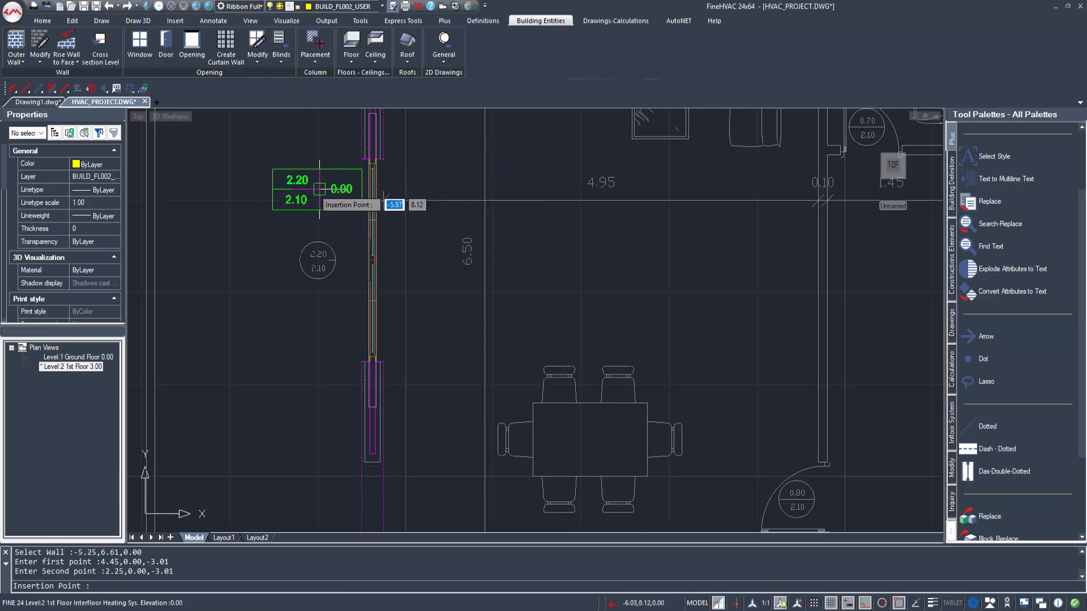
pyautogui.click(310, 201)
# Step: Begin another window for the right bedroom wall and choose the 1 panel, sliding, orthogonal type (number 22)
pyautogui.scroll(-6, 310, 201)
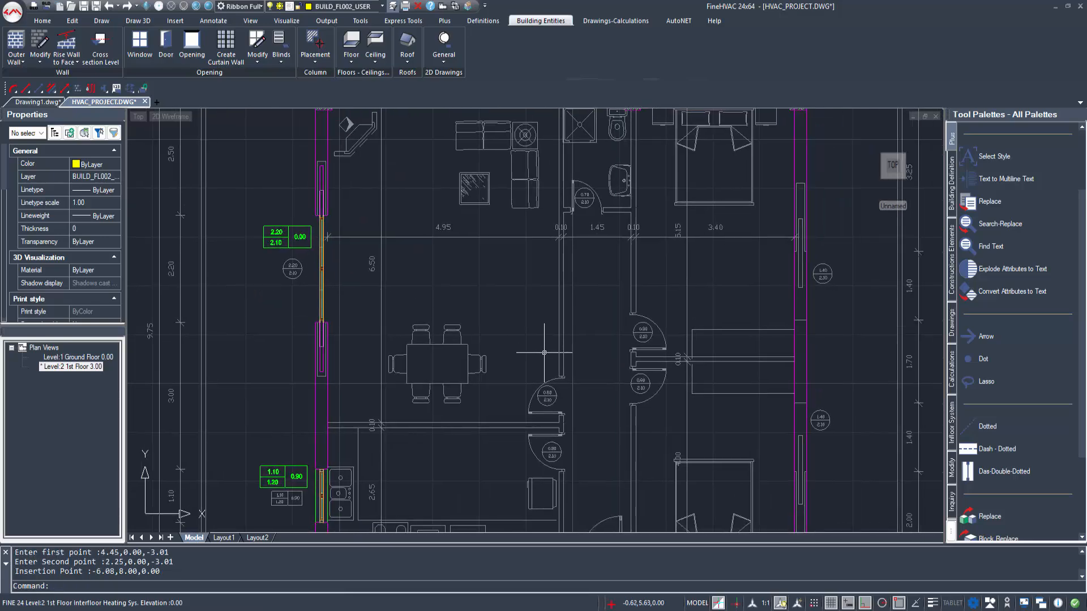
pyautogui.moveTo(701, 333); pyautogui.dragTo(550, 324, button='middle')
pyautogui.scroll(2, 557, 324)
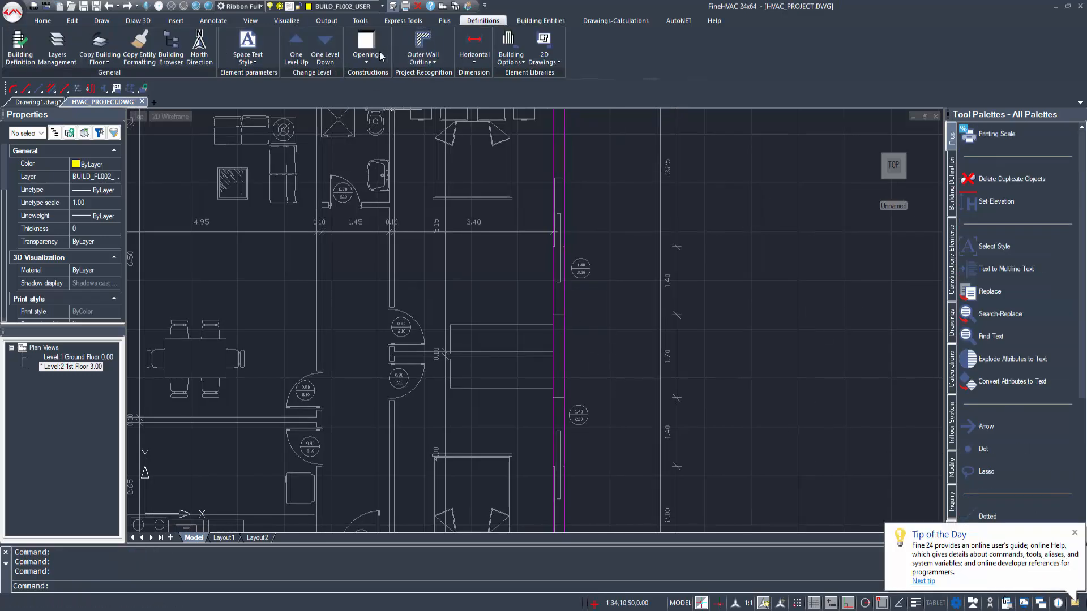
pyautogui.click(656, 24)
pyautogui.click(540, 21)
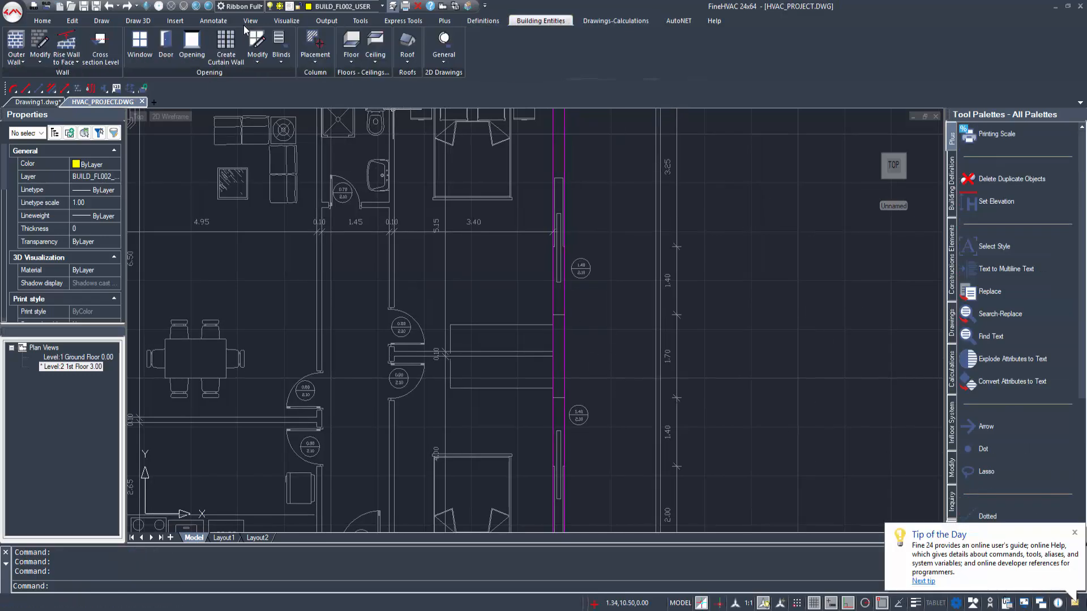
pyautogui.click(598, 228)
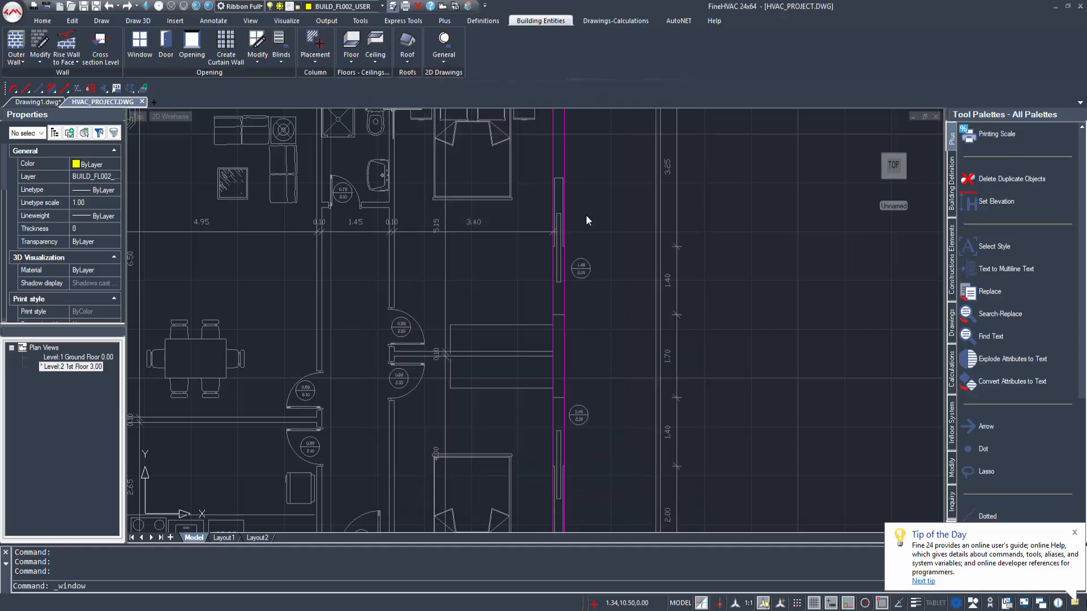
pyautogui.click(576, 456)
pyautogui.click(605, 453)
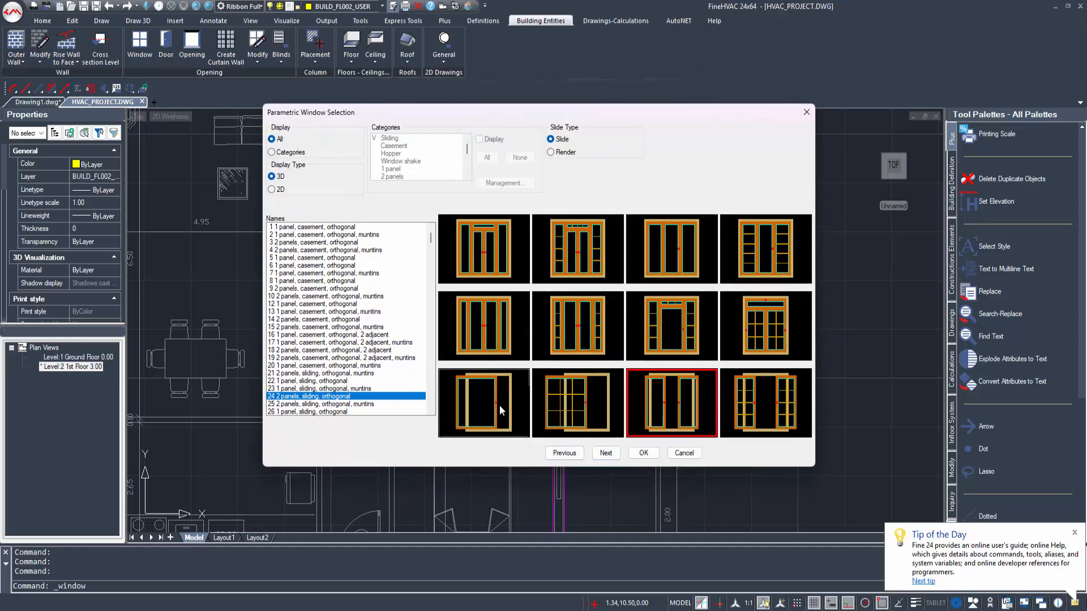
pyautogui.click(643, 453)
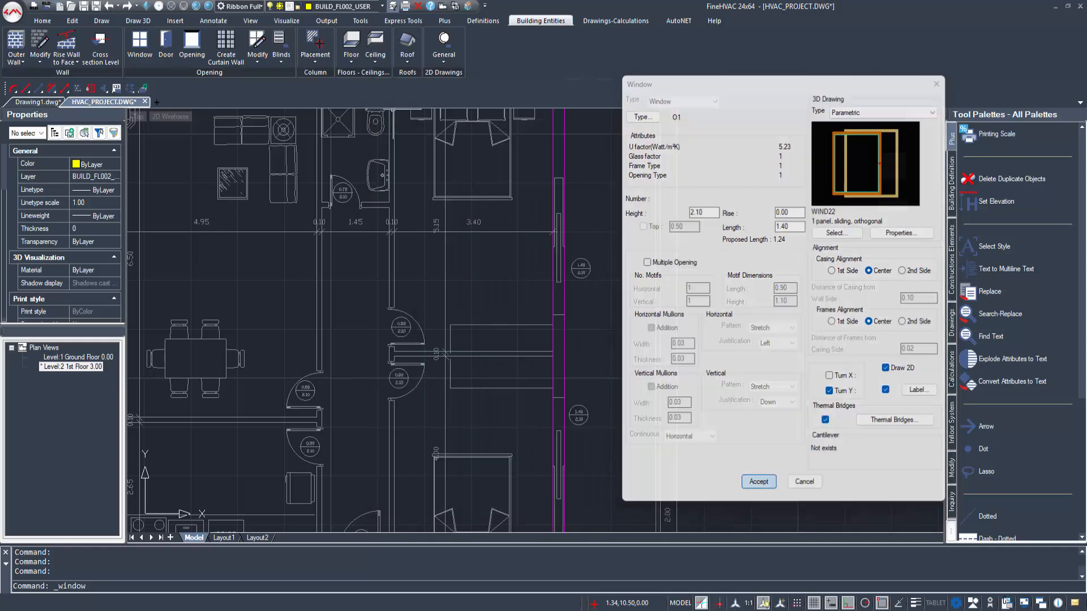
# Step: Place the single-panel sliding window, 1.40 long and 2.10 high, in the upper bedroom's right outer wall opening with its label outside
pyautogui.click(758, 482)
pyautogui.click(564, 300)
pyautogui.click(567, 243)
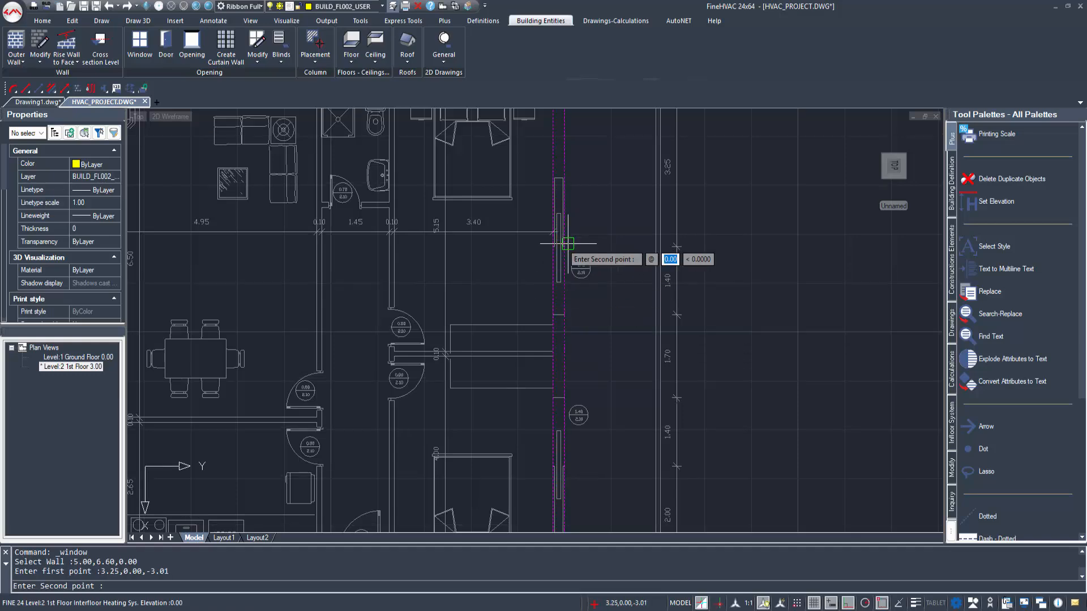
pyautogui.press('F3')
pyautogui.click(569, 307)
pyautogui.click(597, 295)
# Step: Add an identical 1.40 by 2.10 sliding window with rise 0.00 to the lower bedroom's right outer wall, labelled outside
pyautogui.moveTo(592, 433); pyautogui.dragTo(574, 323, button='middle')
pyautogui.scroll(1, 572, 325)
pyautogui.press('Return')
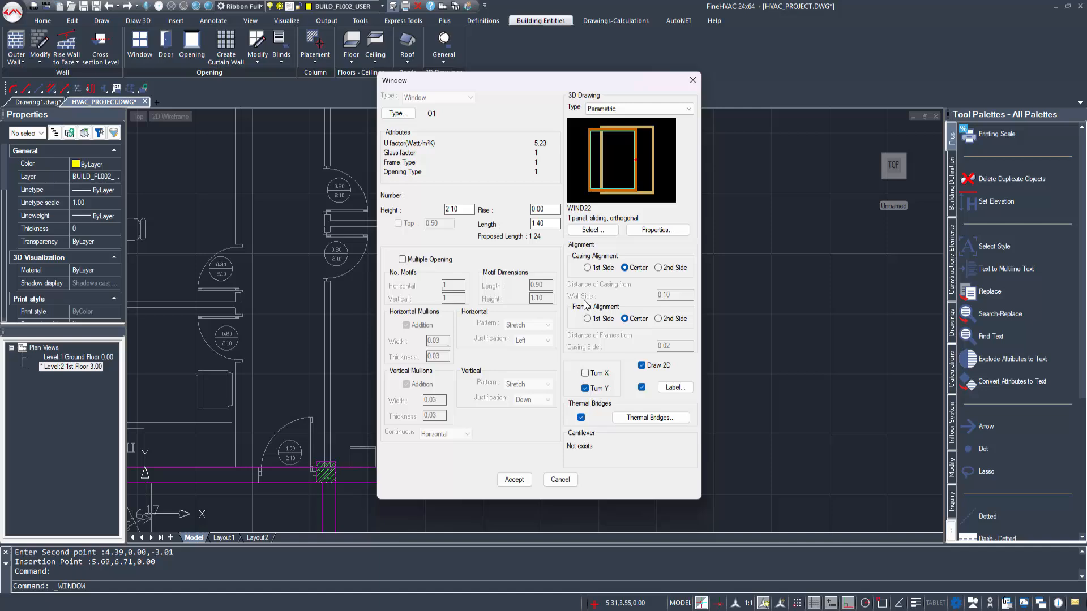
pyautogui.click(525, 482)
pyautogui.click(540, 343)
pyautogui.press('F3')
pyautogui.click(542, 363)
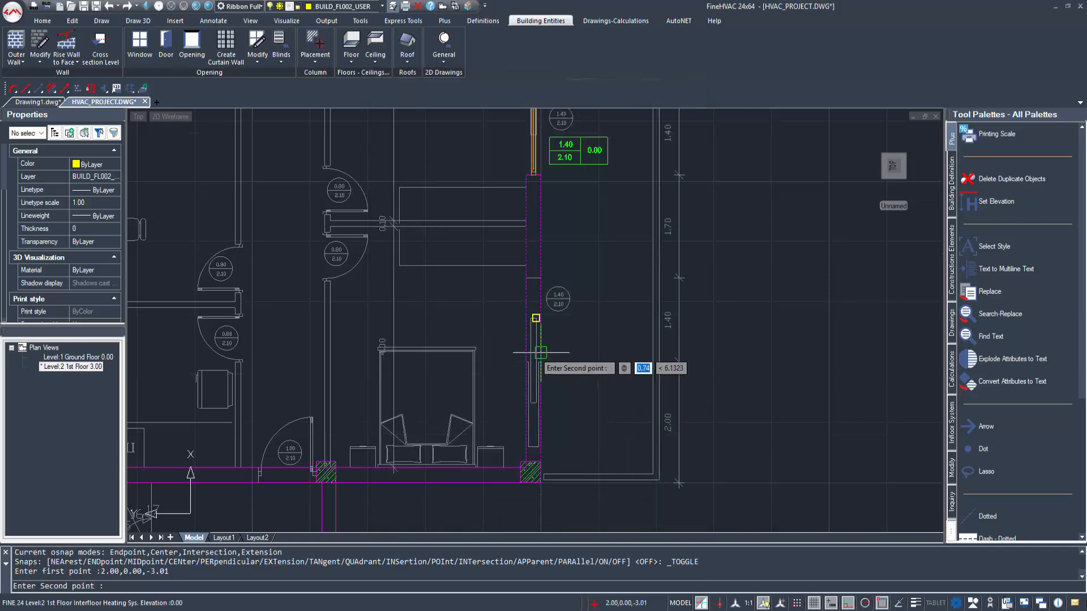
pyautogui.click(536, 279)
pyautogui.click(577, 329)
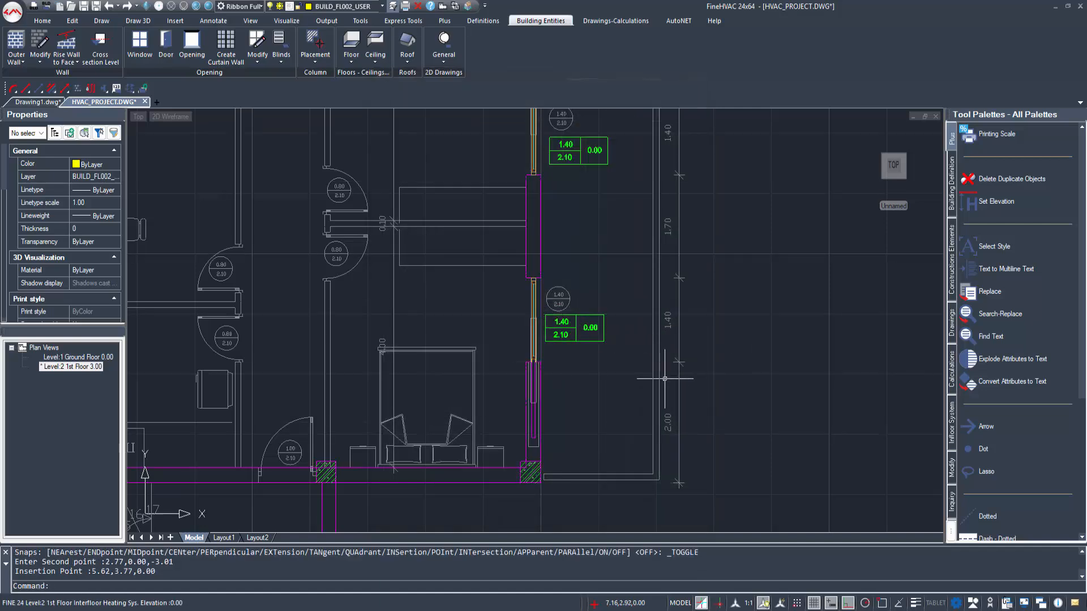
# Step: Draw a straight inner wall, 3.00 high and 0.10 thick, along the living room and kitchen's right side between the lower and upper outer walls
pyautogui.scroll(-3, 665, 378)
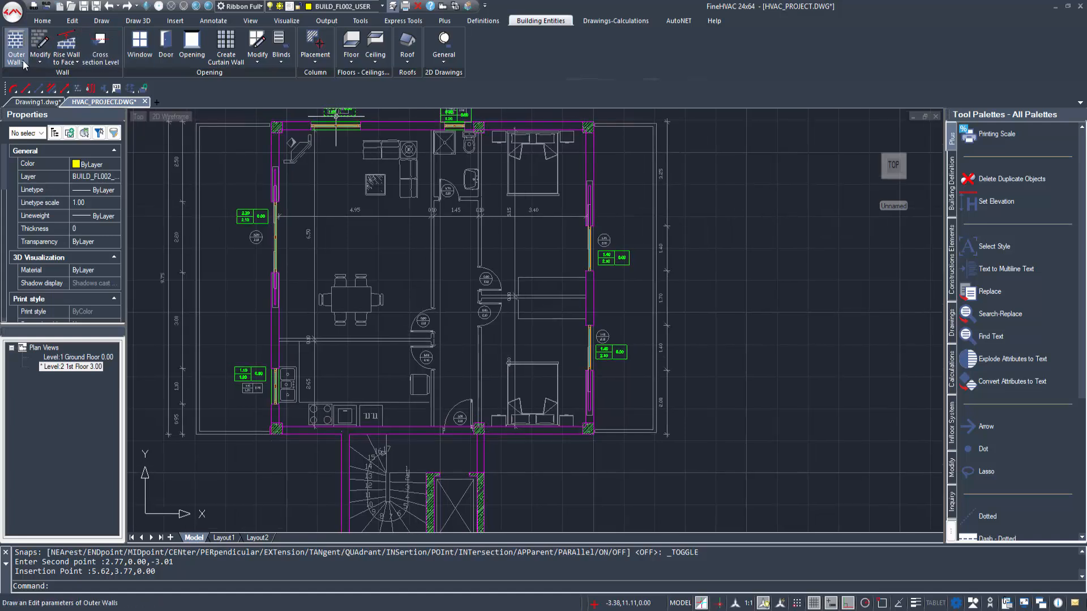
pyautogui.click(23, 62)
pyautogui.click(40, 202)
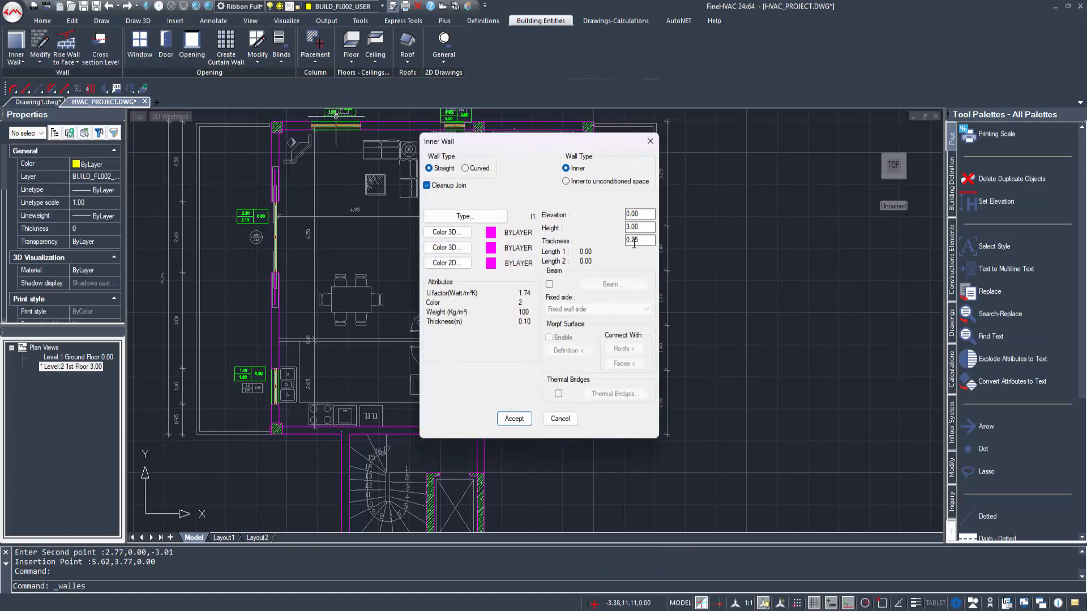
pyautogui.click(529, 422)
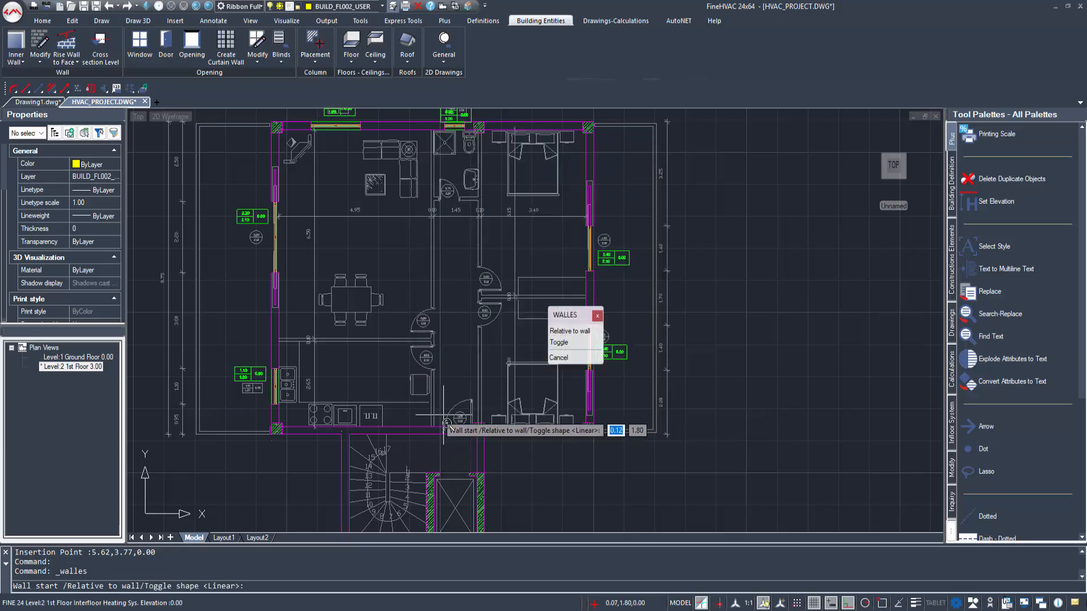
pyautogui.scroll(3, 445, 425)
pyautogui.press('F3')
pyautogui.click(408, 428)
pyautogui.scroll(-3, 416, 311)
pyautogui.scroll(5, 422, 240)
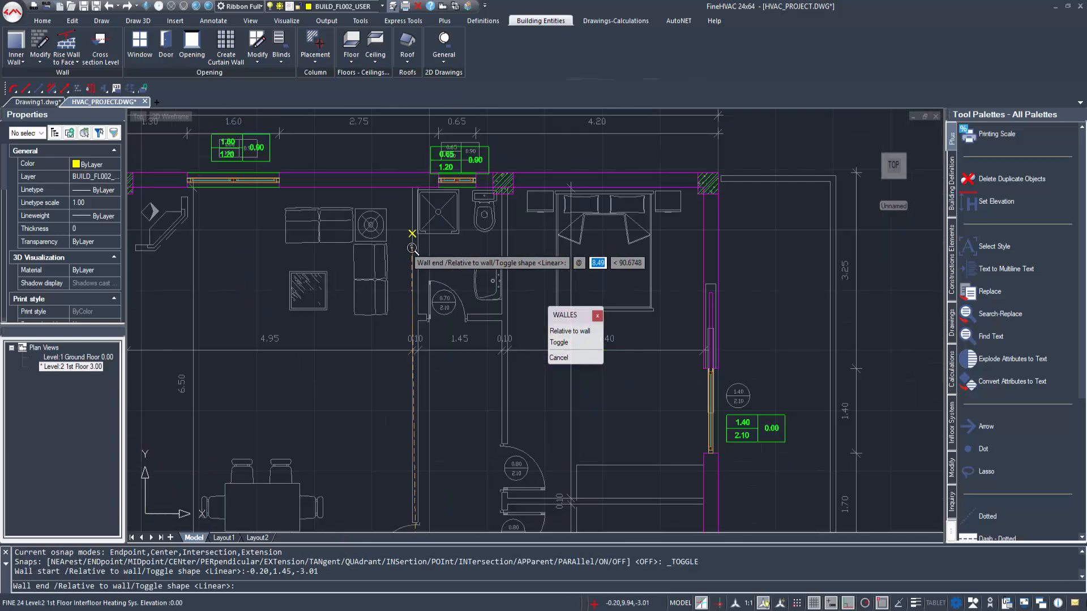
pyautogui.press('Escape')
pyautogui.scroll(-2, 426, 370)
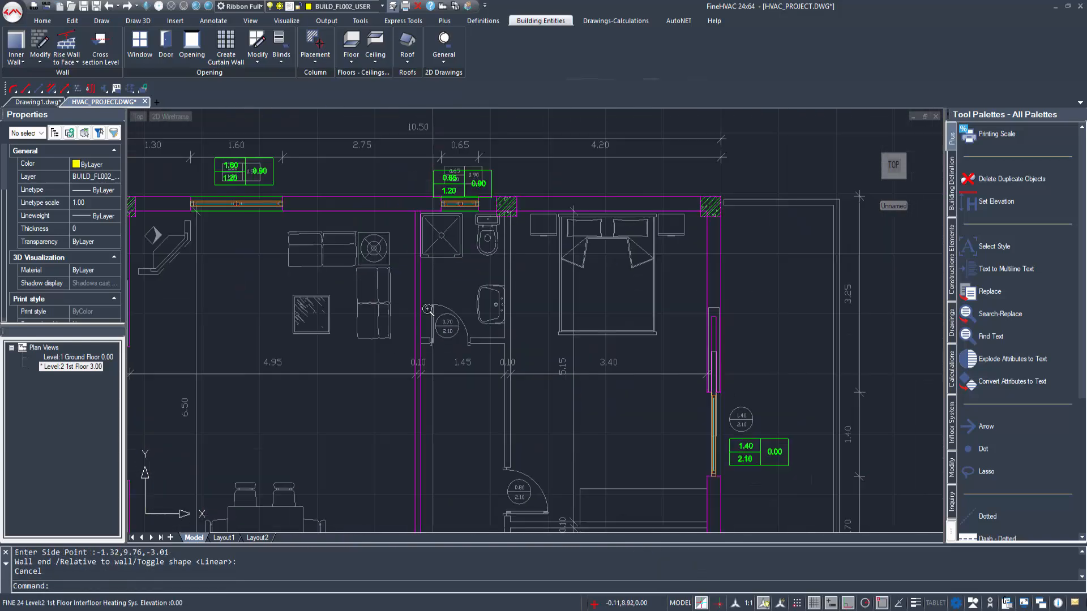
# Step: Draw the bathroom's lower inner wall from the living room partition to the bedroom wall line
pyautogui.rightClick(491, 250)
pyautogui.click(511, 256)
pyautogui.click(514, 415)
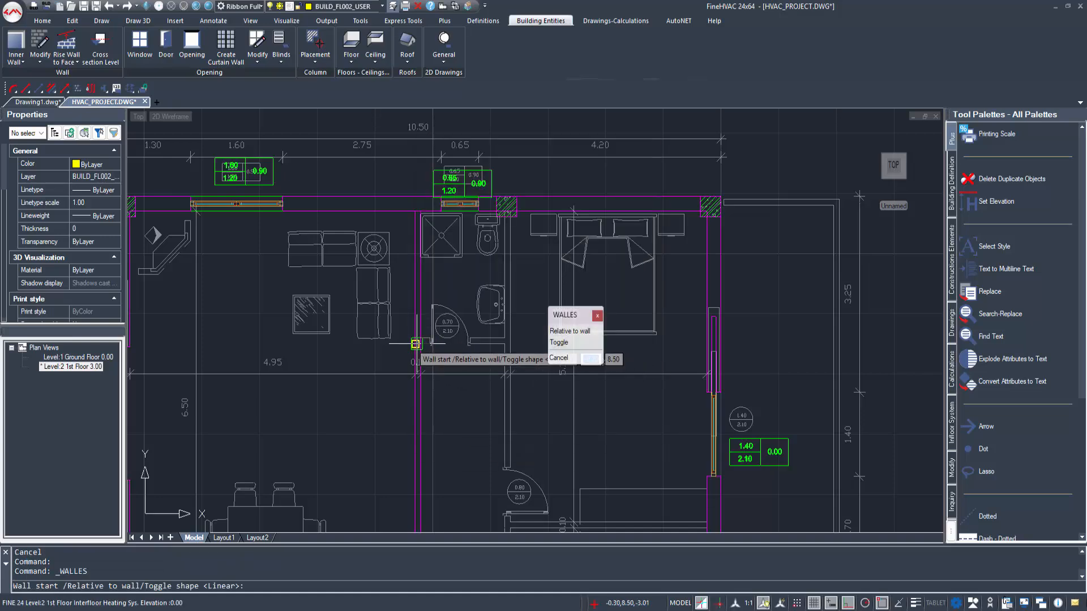
pyautogui.click(420, 345)
pyautogui.click(504, 345)
pyautogui.click(496, 322)
pyautogui.press('Escape')
# Step: Draw an inner wall along the bedrooms' left side, from the upper outer wall's inner face to the lower outer wall's
pyautogui.rightClick(520, 296)
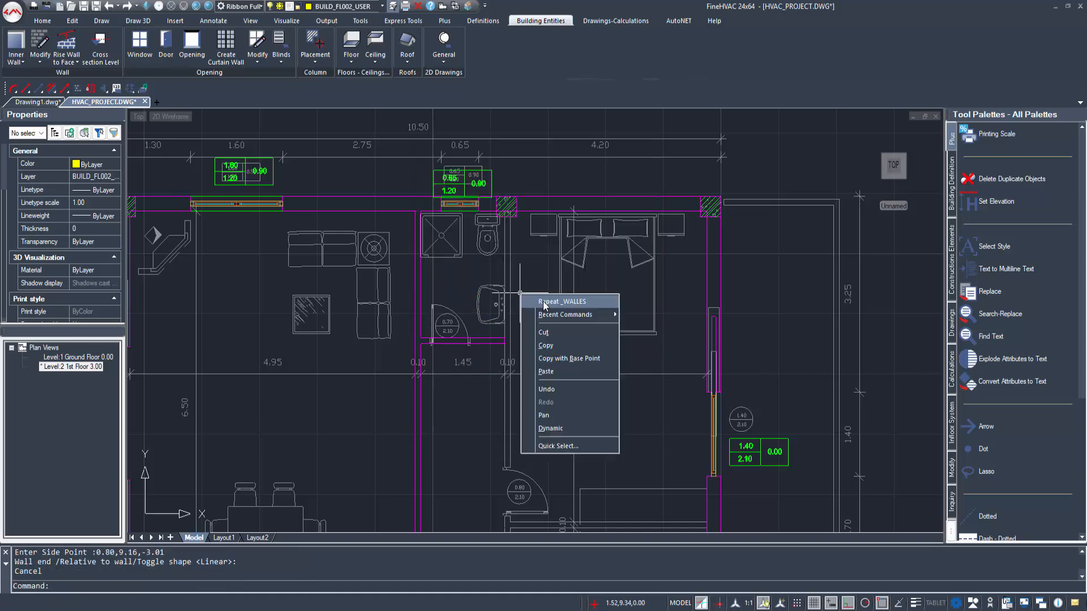
pyautogui.click(545, 304)
pyautogui.click(514, 422)
pyautogui.scroll(4, 510, 218)
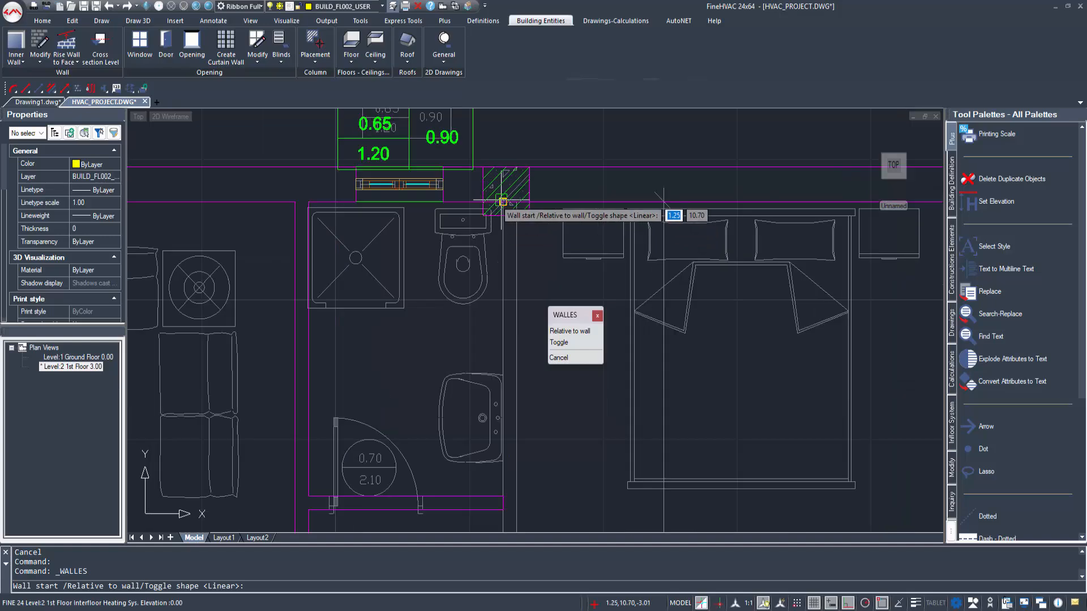
pyautogui.click(502, 202)
pyautogui.scroll(-7, 526, 346)
pyautogui.moveTo(530, 445); pyautogui.dragTo(441, 148, button='middle')
pyautogui.scroll(4, 424, 255)
pyautogui.scroll(4, 440, 300)
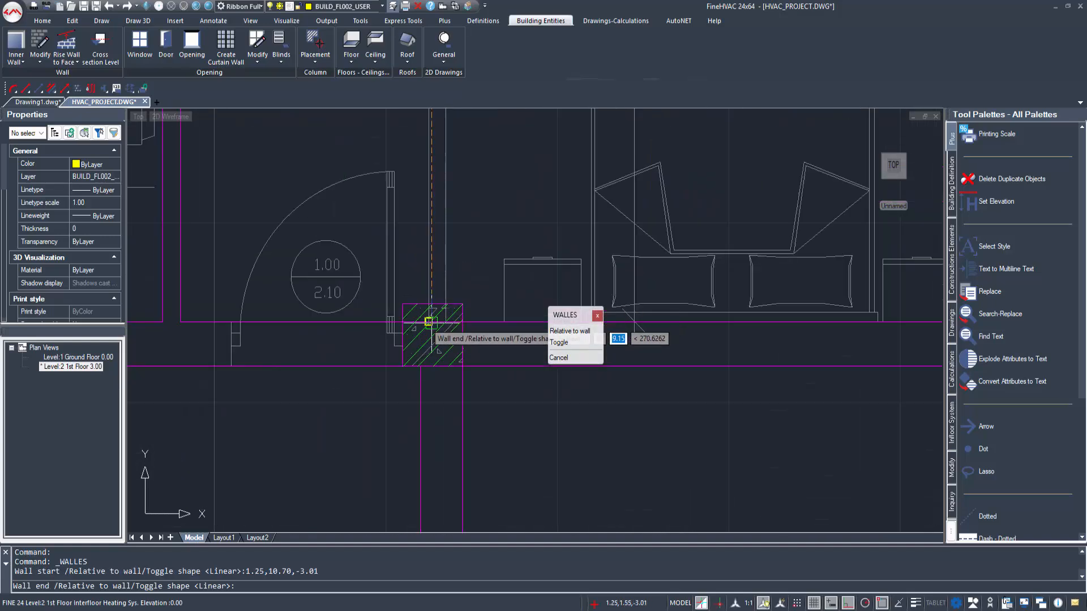
pyautogui.click(430, 322)
pyautogui.click(525, 229)
pyautogui.scroll(-7, 509, 248)
pyautogui.moveTo(490, 230); pyautogui.dragTo(540, 320, button='middle')
pyautogui.press('Escape')
pyautogui.rightClick(436, 227)
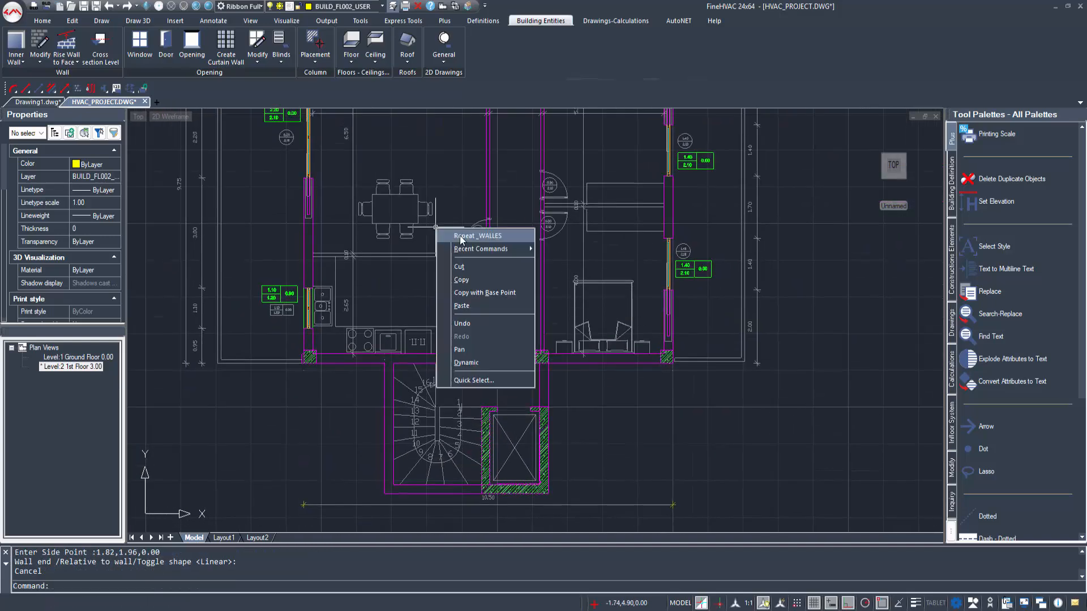
pyautogui.click(461, 235)
pyautogui.click(513, 419)
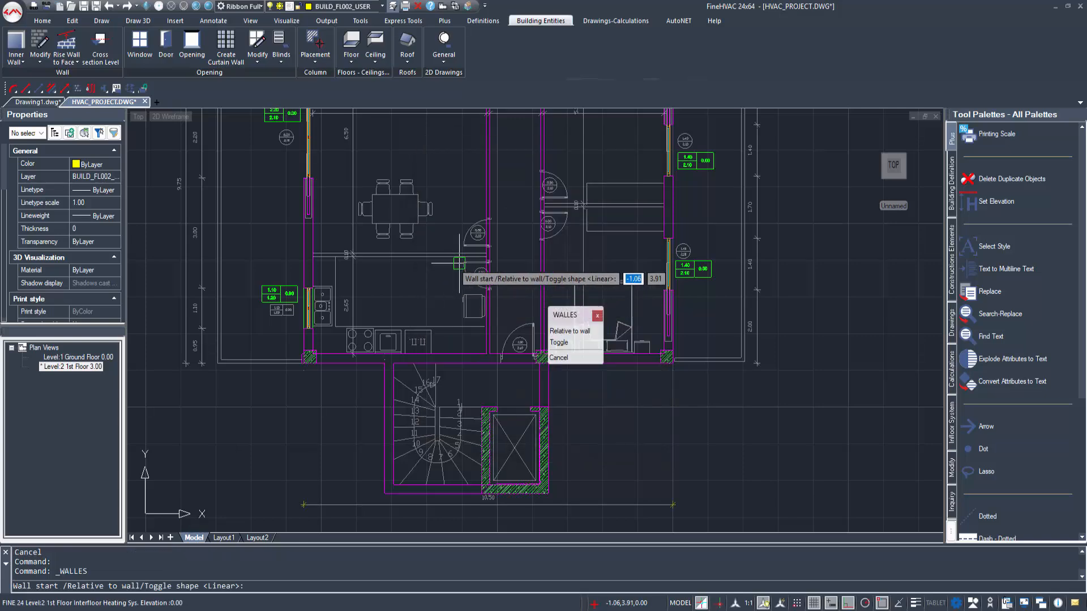
pyautogui.click(489, 255)
pyautogui.press('Escape')
# Step: Draw the inner wall between the living room and the kitchen, from the corridor partition to the left outer wall
pyautogui.rightClick(470, 251)
pyautogui.click(494, 259)
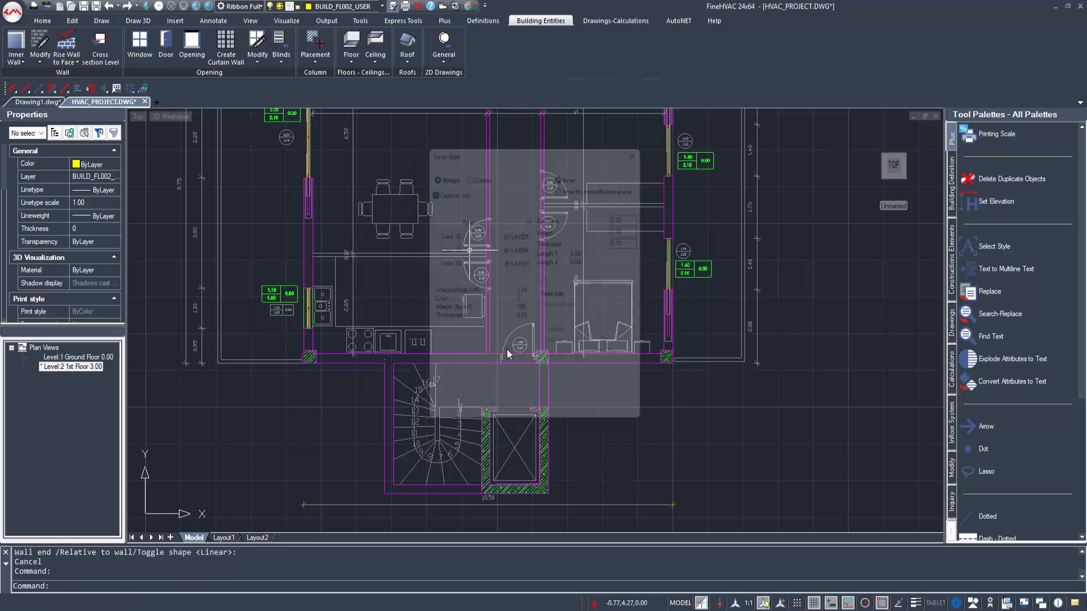
pyautogui.click(513, 418)
pyautogui.scroll(3, 492, 271)
pyautogui.click(486, 265)
pyautogui.scroll(4, 413, 317)
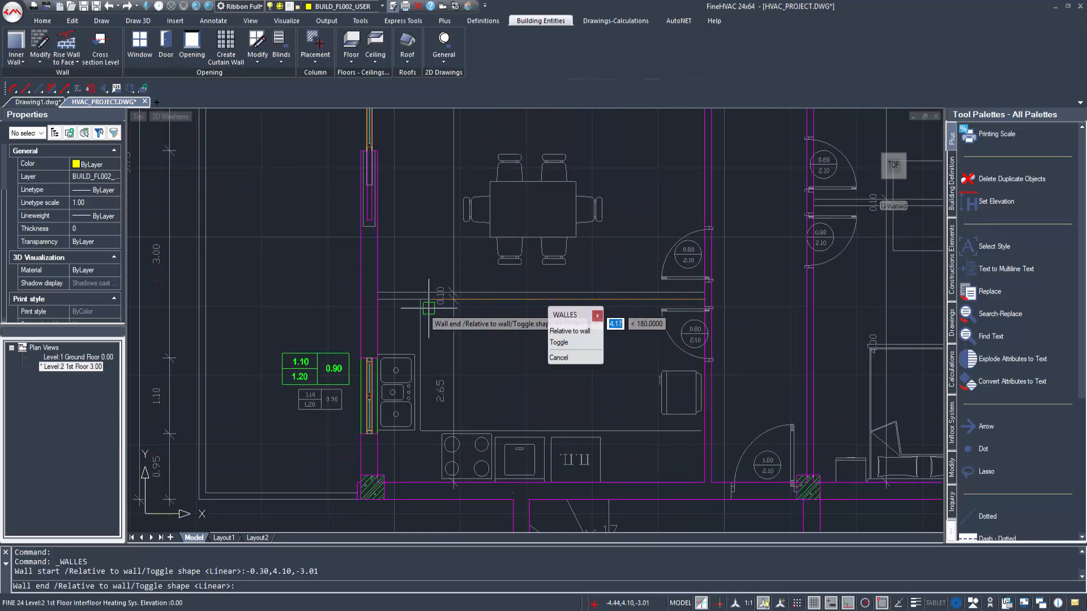
pyautogui.click(381, 300)
pyautogui.click(417, 245)
pyautogui.press('Escape')
pyautogui.scroll(-5, 417, 245)
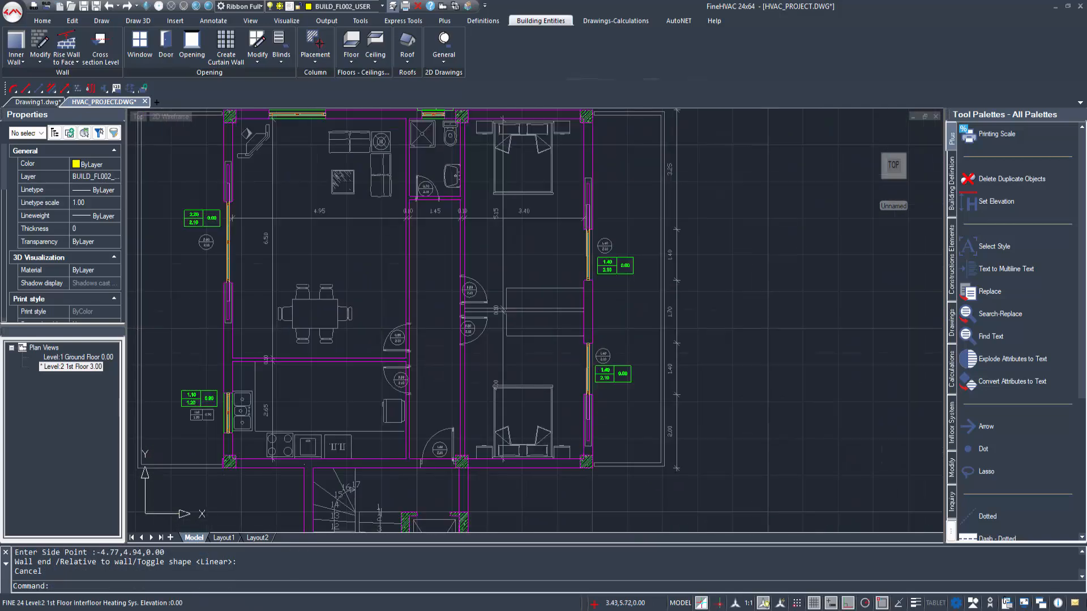
# Step: Draw the inner wall separating the two bedrooms, from the corridor wall to the right outer wall
pyautogui.press('Return')
pyautogui.click(507, 422)
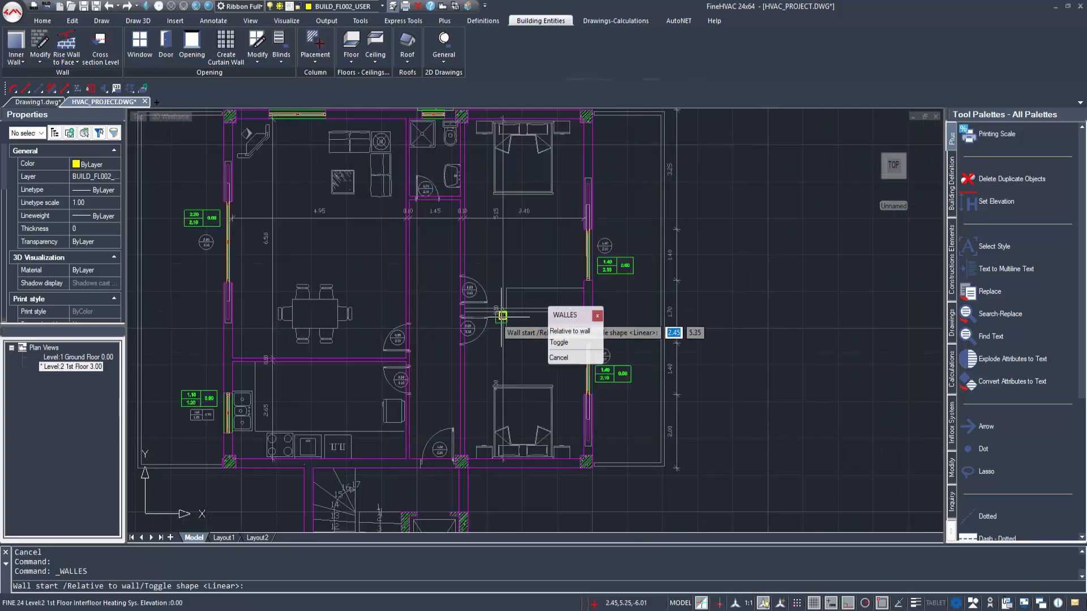
pyautogui.scroll(4, 501, 316)
pyautogui.click(416, 306)
pyautogui.click(691, 306)
pyautogui.click(653, 256)
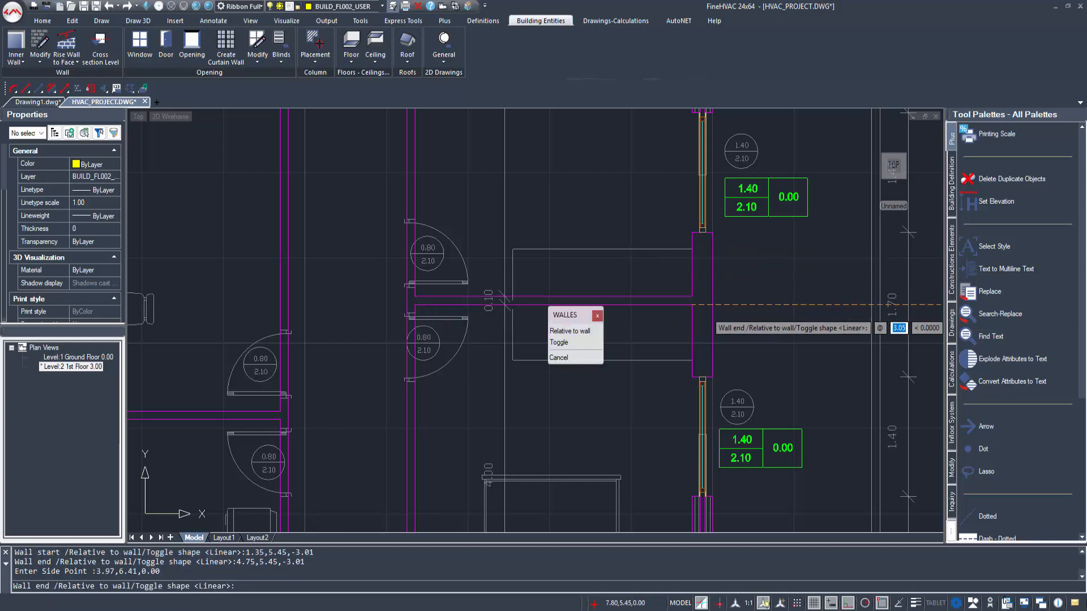
pyautogui.scroll(-1, 541, 280)
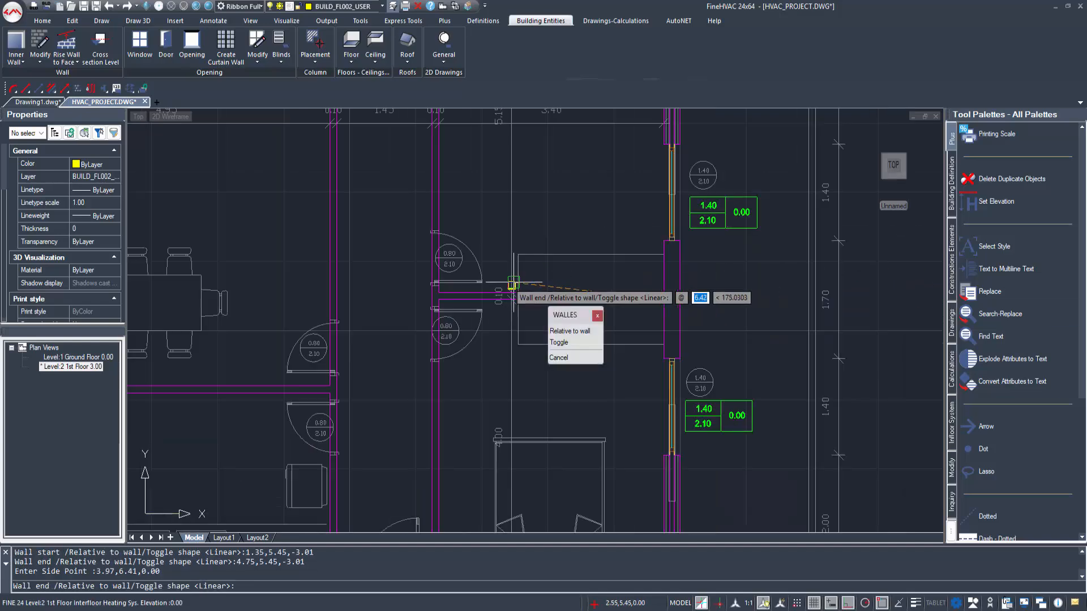
pyautogui.moveTo(404, 302); pyautogui.dragTo(473, 363, button='middle')
pyautogui.scroll(-1, 458, 385)
pyautogui.press('Escape')
pyautogui.moveTo(479, 423); pyautogui.dragTo(500, 361, button='middle')
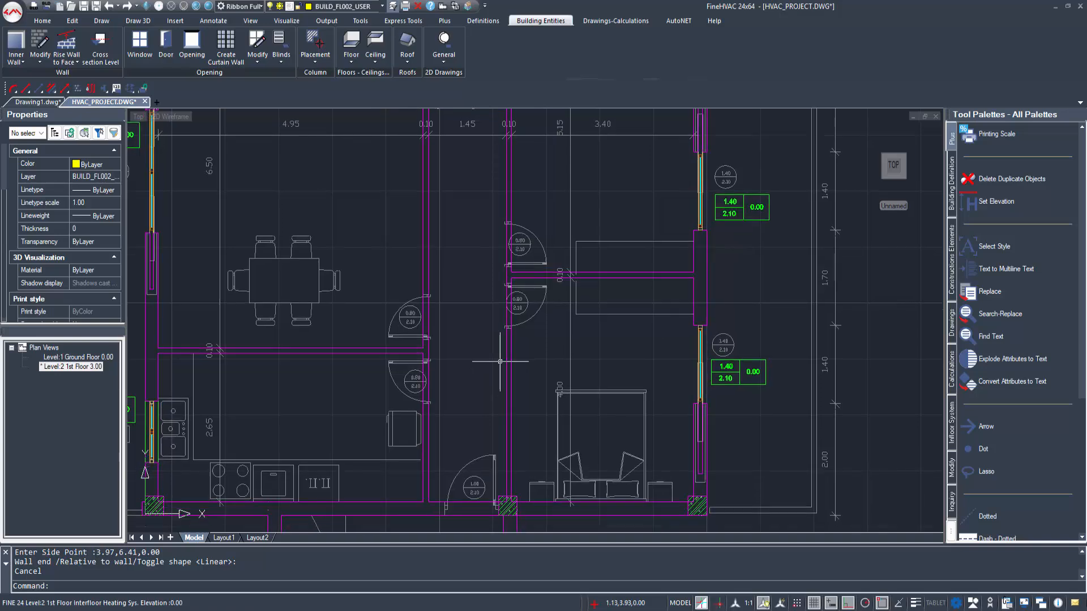
pyautogui.write('D')
pyautogui.press('Escape')
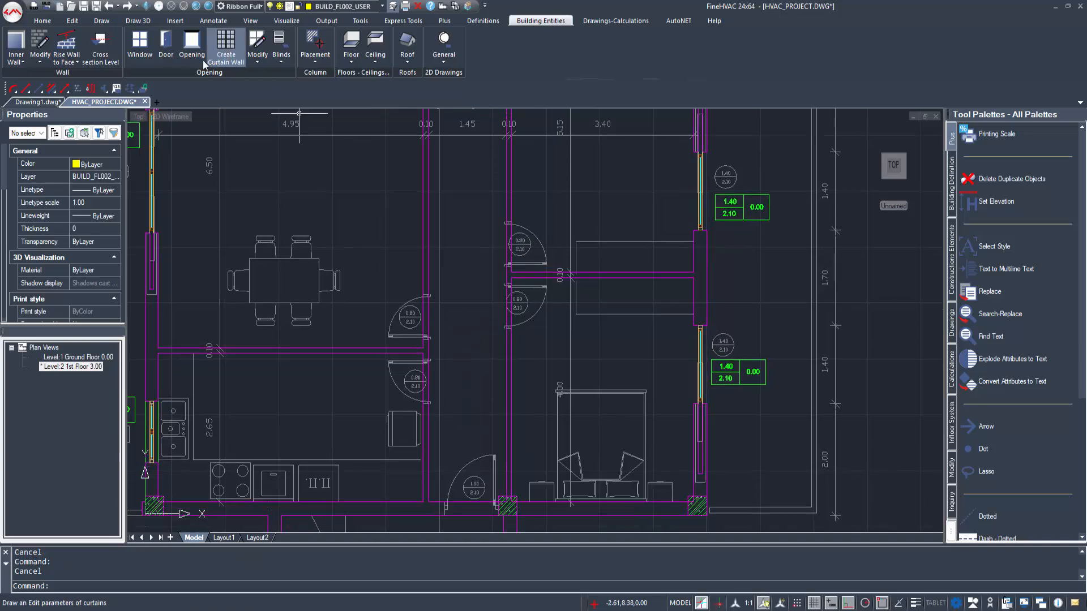
# Step: Place a single-panel casement door, 0.90 long and 2.10 high, in the kitchen doorway, opening into the kitchen, with its label in the corridor
pyautogui.click(166, 45)
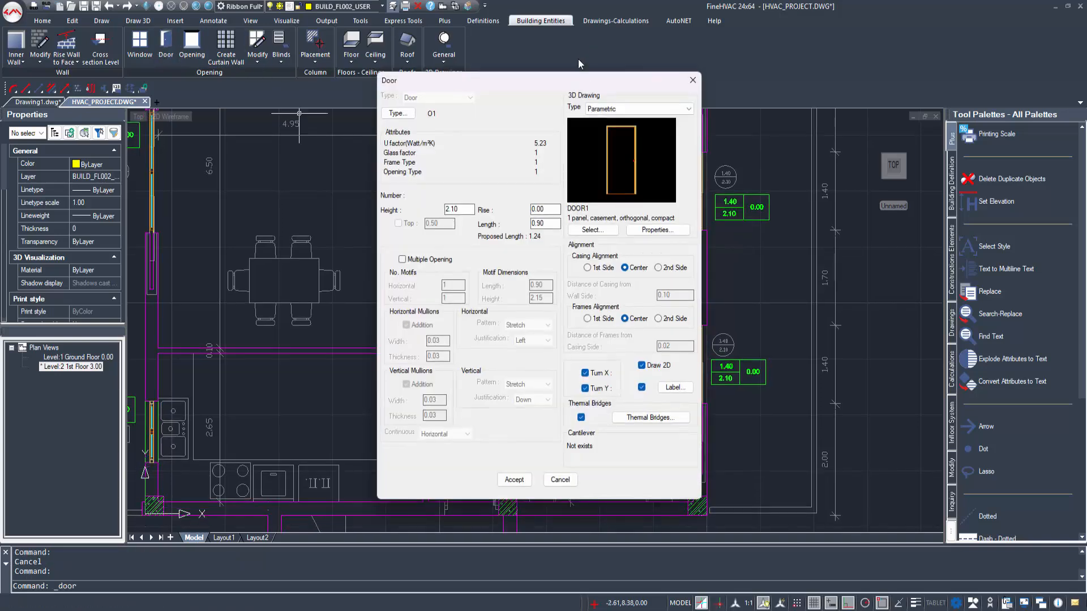
pyautogui.click(514, 480)
pyautogui.scroll(2, 444, 416)
pyautogui.click(432, 348)
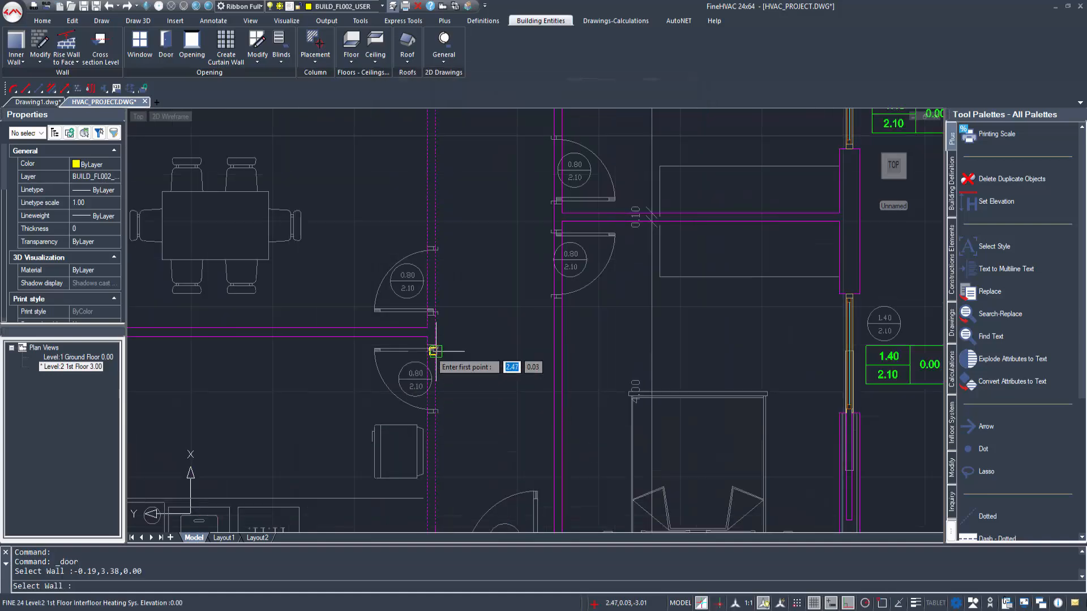
pyautogui.click(436, 345)
pyautogui.click(436, 391)
pyautogui.click(363, 382)
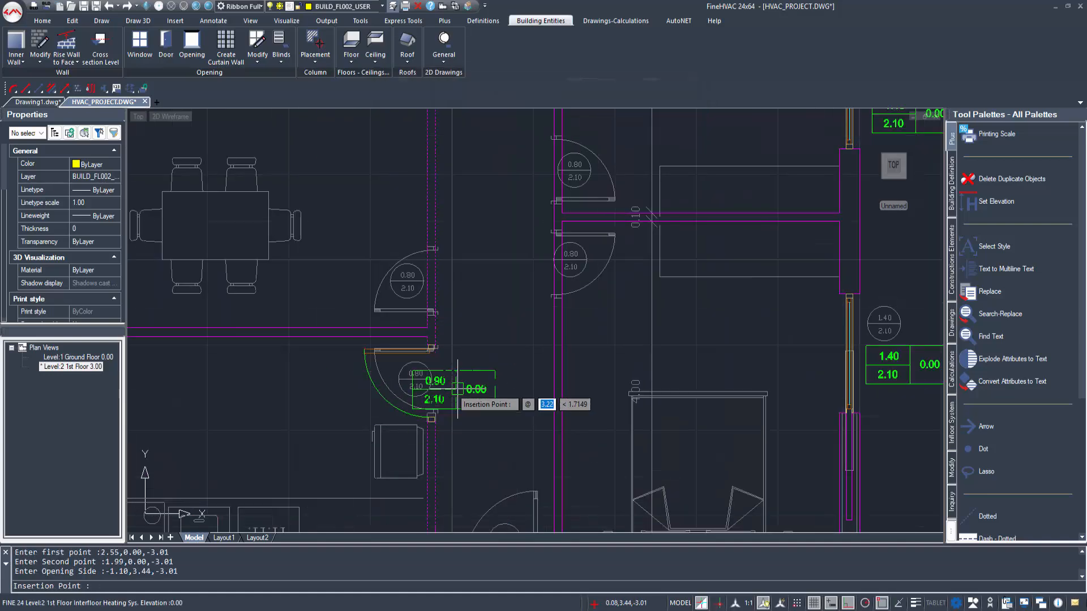
pyautogui.click(483, 382)
# Step: Shorten the kitchen door to 0.80 by stretching its lower end to the jamb in the floor plan
pyautogui.scroll(3, 430, 417)
pyautogui.click(434, 429)
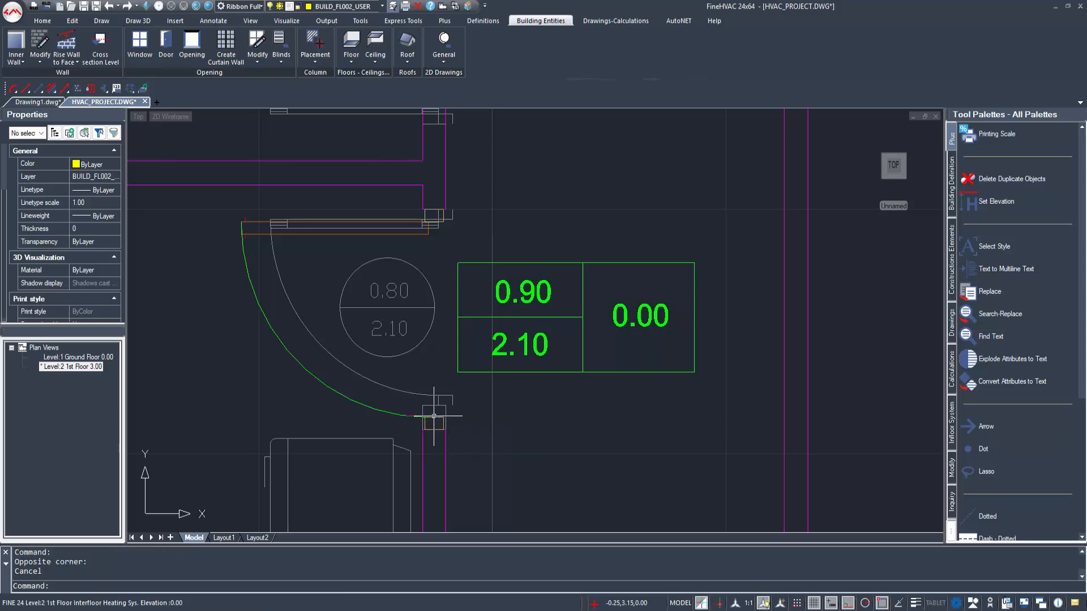
pyautogui.click(434, 417)
pyautogui.click(434, 429)
pyautogui.click(435, 406)
pyautogui.press('Escape')
pyautogui.scroll(-5, 506, 415)
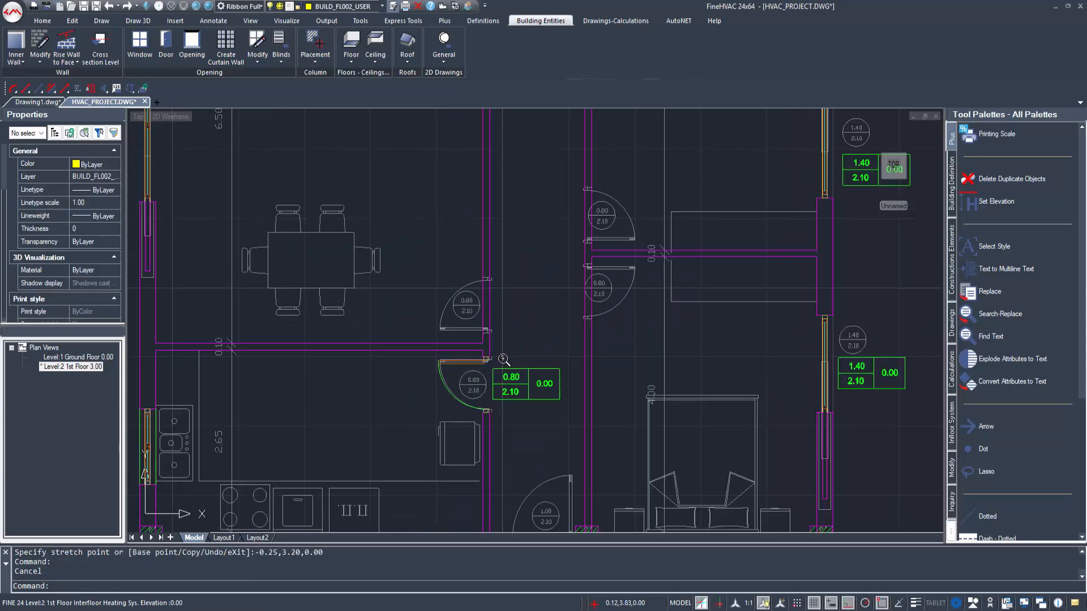
# Step: Begin another door for the living room doorway with length 0.80 and height 2.10
pyautogui.scroll(2, 504, 360)
pyautogui.click(169, 42)
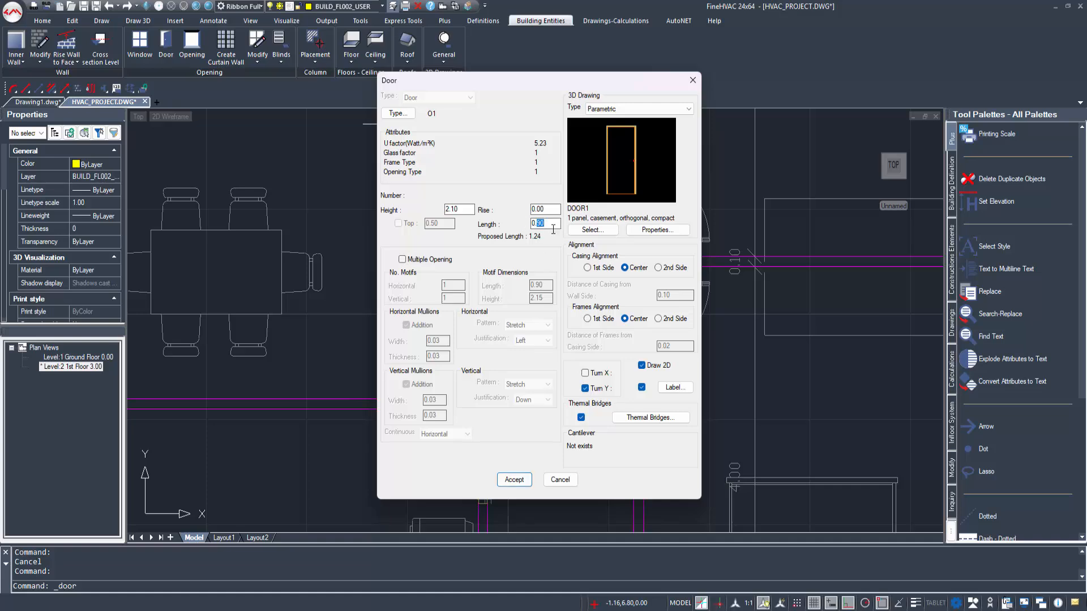
pyautogui.click(515, 481)
pyautogui.click(477, 319)
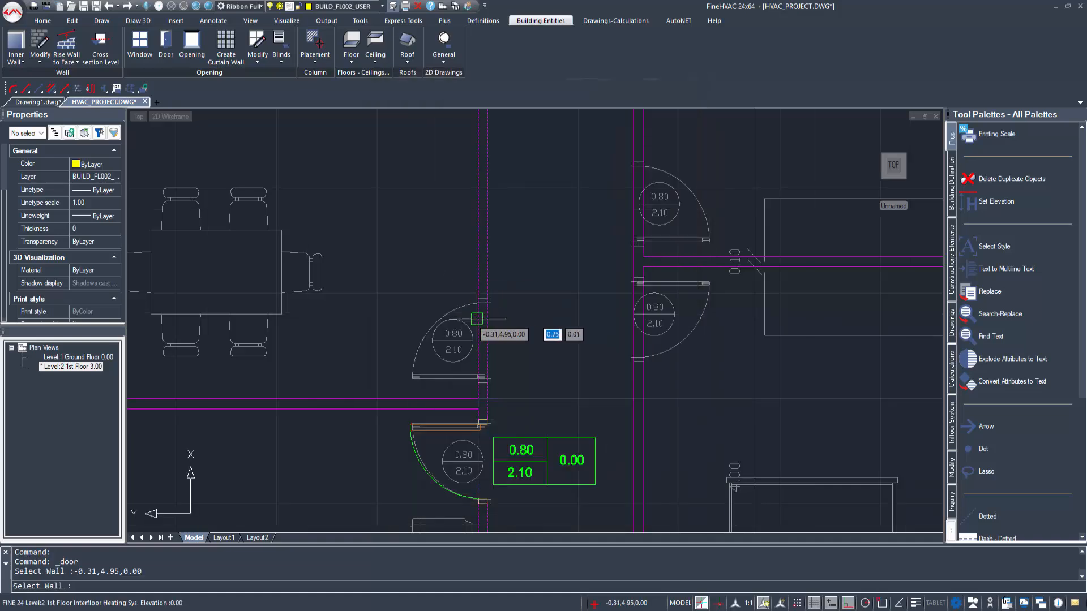
pyautogui.click(484, 381)
pyautogui.click(488, 304)
pyautogui.click(434, 343)
# Step: Place the 0.80 by 2.10 door in the living room doorway above the kitchen wall, opening into the living room
pyautogui.rightClick(566, 333)
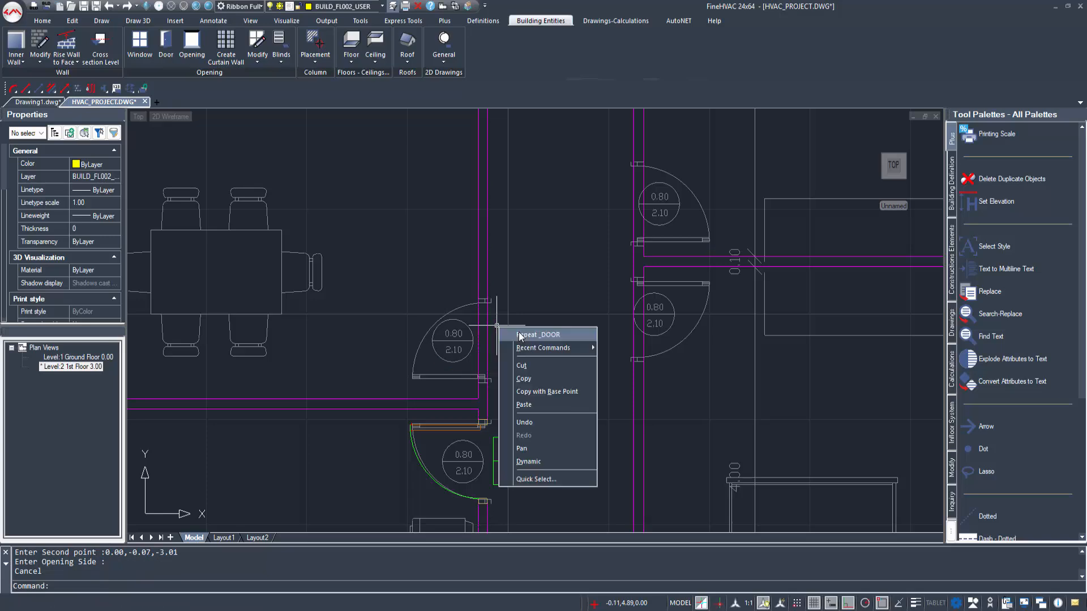
pyautogui.click(578, 337)
pyautogui.click(514, 478)
pyautogui.click(477, 340)
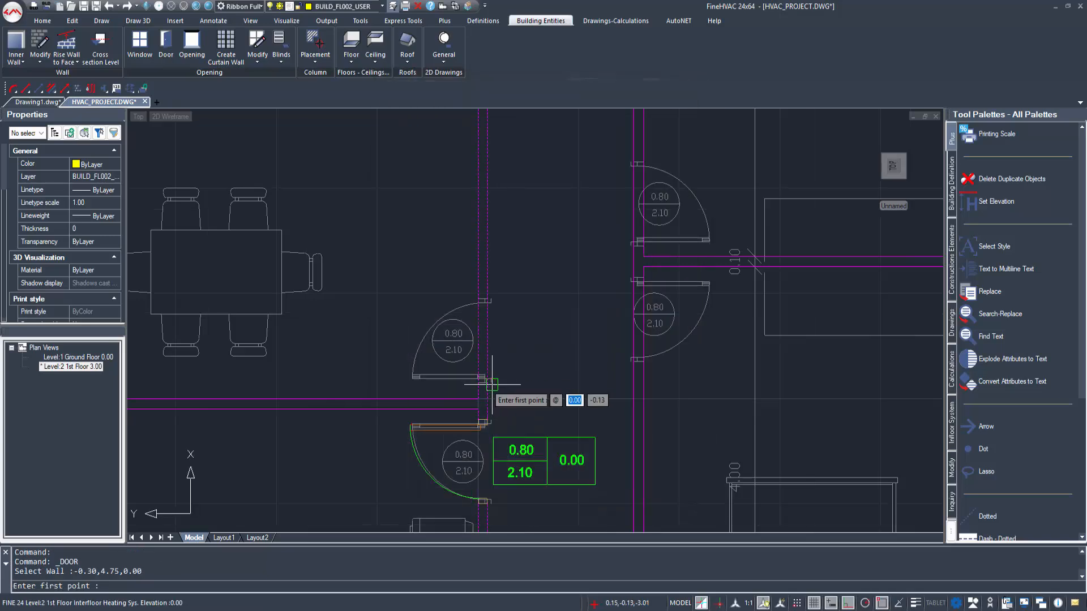
pyautogui.click(488, 382)
pyautogui.click(487, 303)
pyautogui.click(421, 331)
pyautogui.click(526, 334)
pyautogui.click(532, 333)
# Step: Place a 0.80 by 2.10 door in the upper bedroom's doorway, opening into the bedroom, with its label over the doorway
pyautogui.moveTo(626, 284); pyautogui.dragTo(469, 334, button='middle')
pyautogui.rightClick(544, 226)
pyautogui.click(568, 231)
pyautogui.click(525, 475)
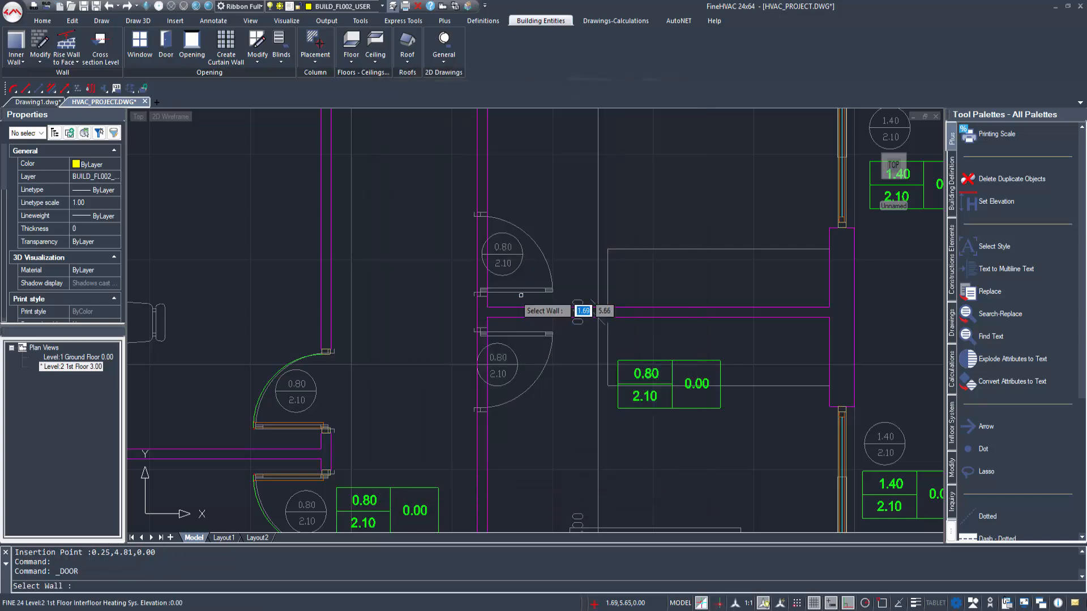
pyautogui.click(488, 297)
pyautogui.press('F3')
pyautogui.click(486, 295)
pyautogui.press('F3')
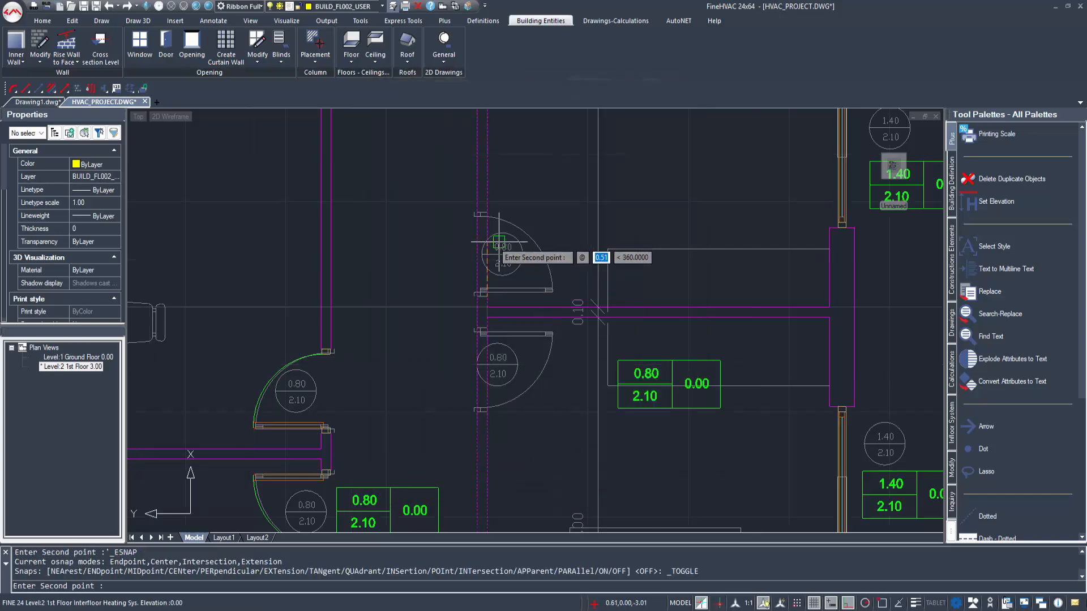
pyautogui.click(496, 241)
pyautogui.click(547, 247)
pyautogui.click(500, 257)
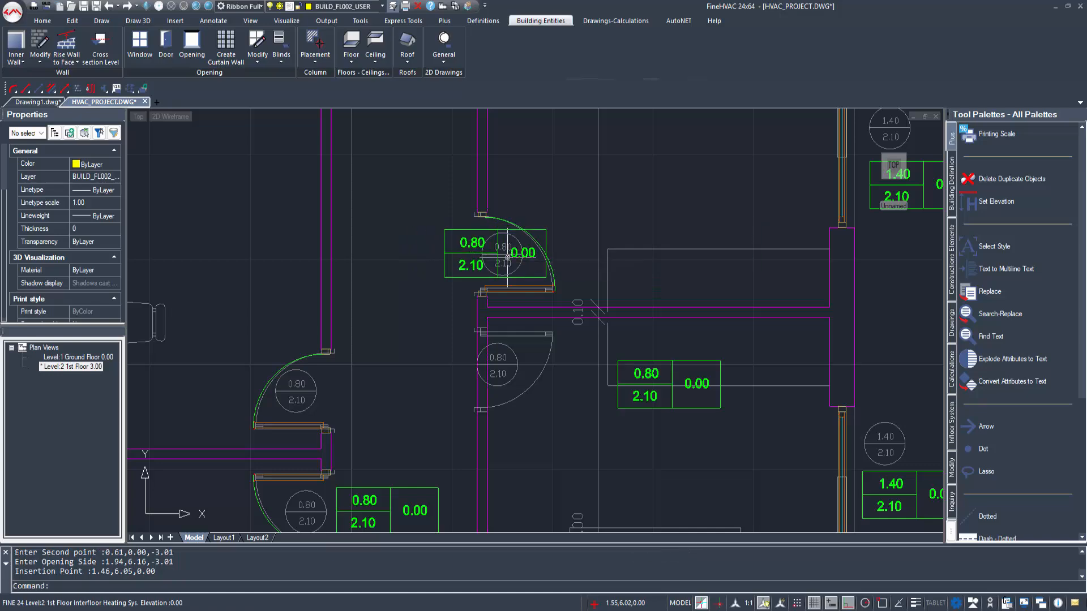
# Step: Place an identical 0.80 by 2.10 door in the lower bedroom's doorway, opening into the bedroom
pyautogui.moveTo(561, 326)
pyautogui.mouseDown(button='middle')
pyautogui.moveTo(540, 266)
pyautogui.moveTo(517, 286)
pyautogui.mouseUp(button='middle')
pyautogui.rightClick(536, 249)
pyautogui.click(544, 254)
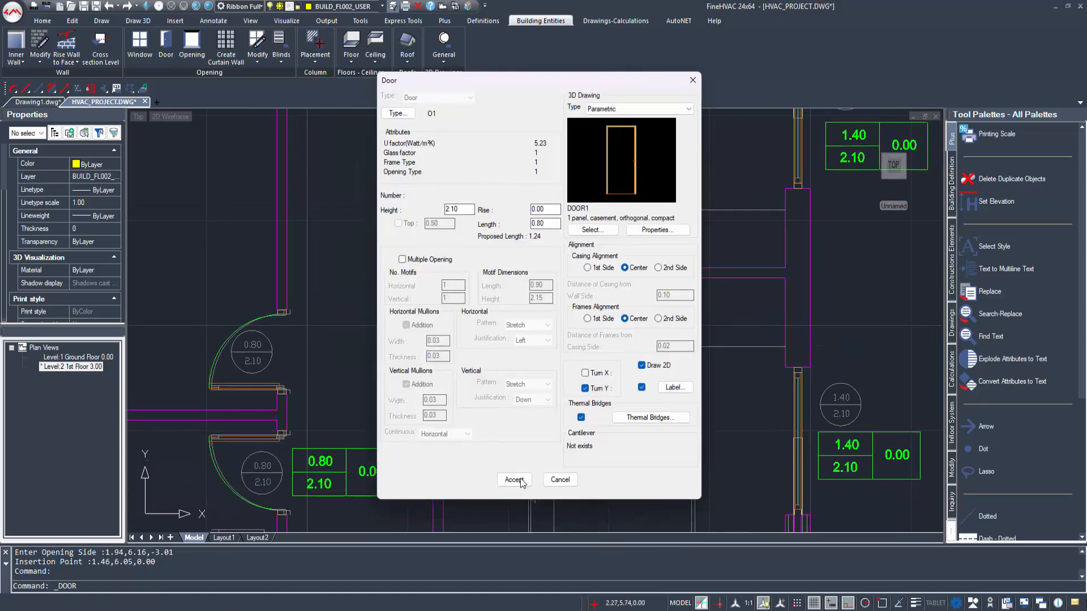
pyautogui.click(520, 482)
pyautogui.click(442, 346)
pyautogui.press('F3')
pyautogui.click(443, 290)
pyautogui.press('F3')
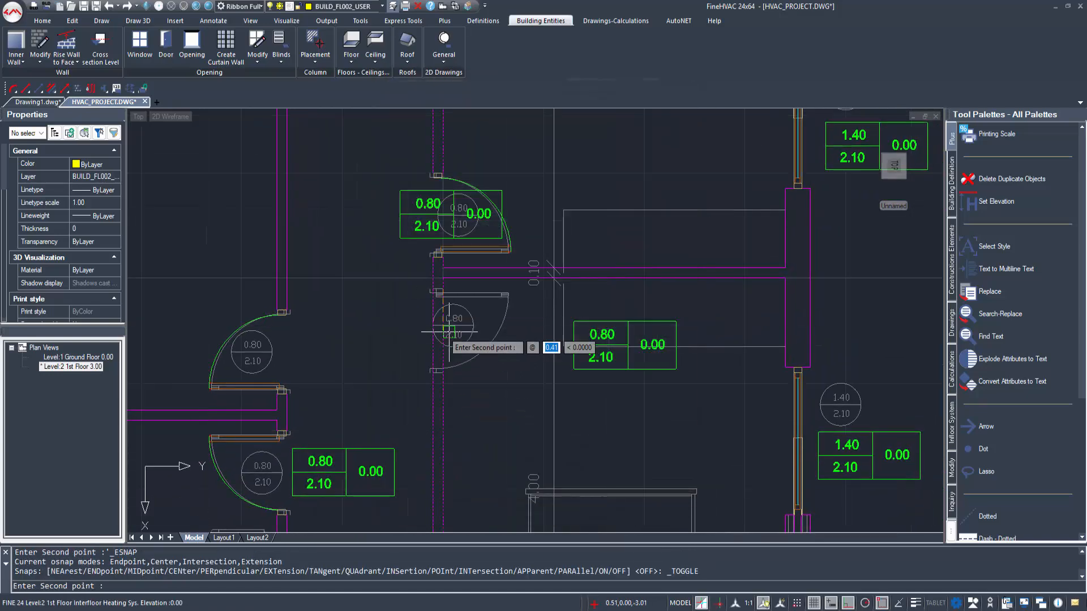
pyautogui.click(449, 337)
pyautogui.click(529, 335)
pyautogui.scroll(-3, 492, 369)
pyautogui.click(500, 385)
pyautogui.scroll(-2, 498, 419)
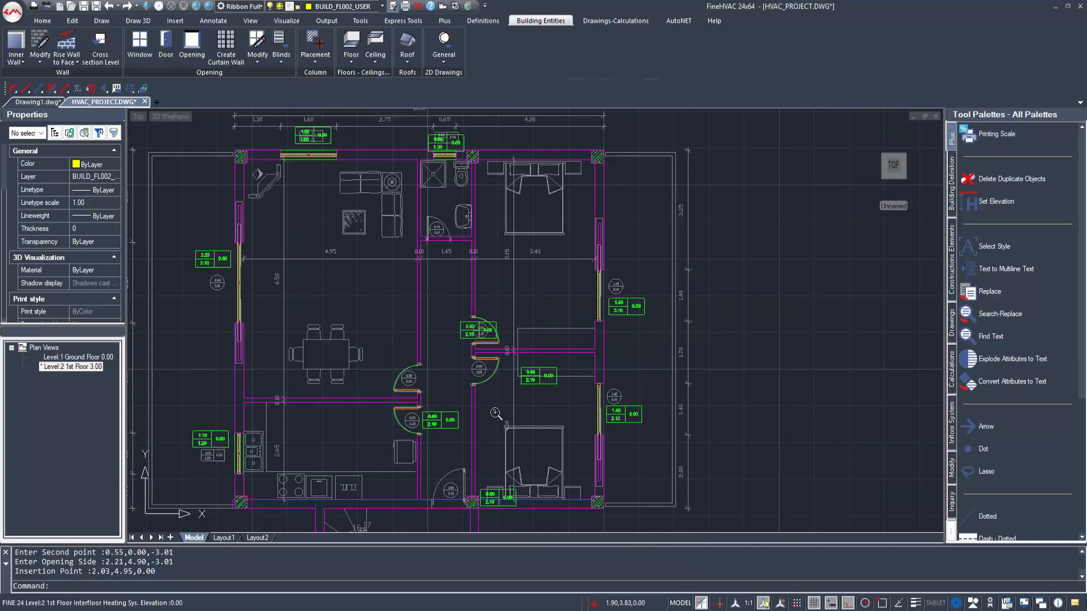
# Step: Move the lower bedroom door's 0.80 by 2.10 label over to its doorway
pyautogui.moveTo(497, 415); pyautogui.dragTo(512, 355, button='middle')
pyautogui.click(591, 331)
pyautogui.click(551, 323)
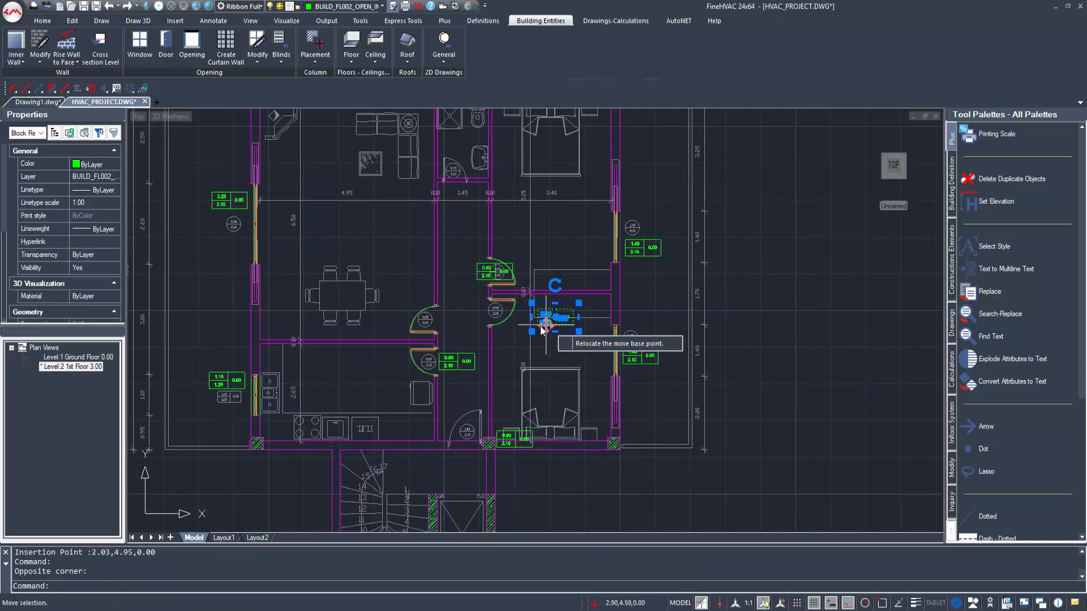
pyautogui.scroll(4, 524, 309)
pyautogui.click(546, 323)
pyautogui.click(488, 349)
pyautogui.scroll(-6, 487, 398)
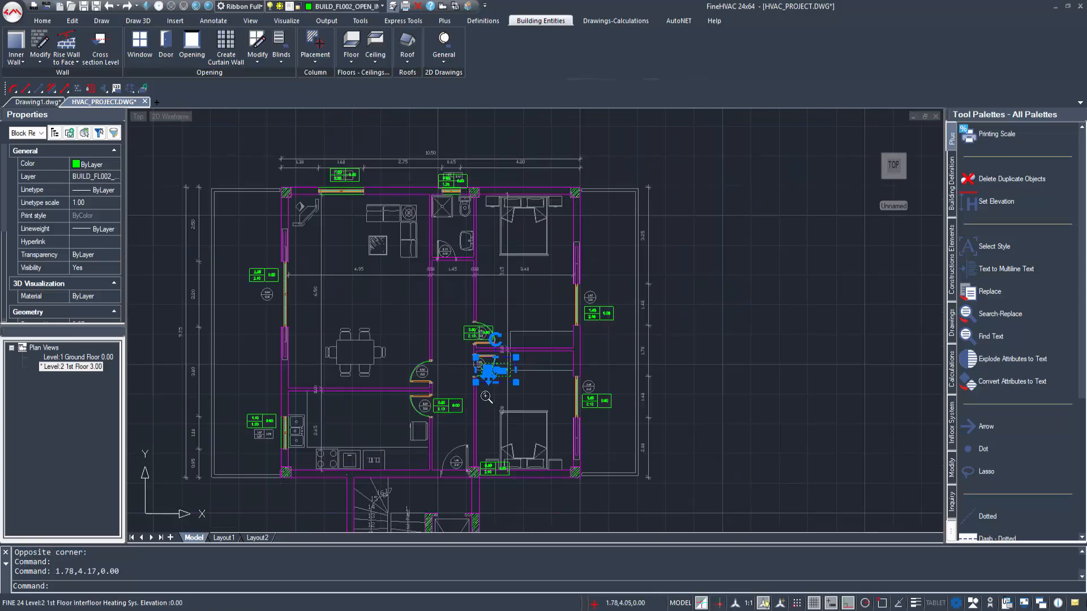
pyautogui.scroll(4, 474, 468)
pyautogui.press('Escape')
# Step: Place a door with length 1.00, height 2.10 and rise 0.00 in the apartment entrance, opening into the hallway
pyautogui.scroll(3, 420, 411)
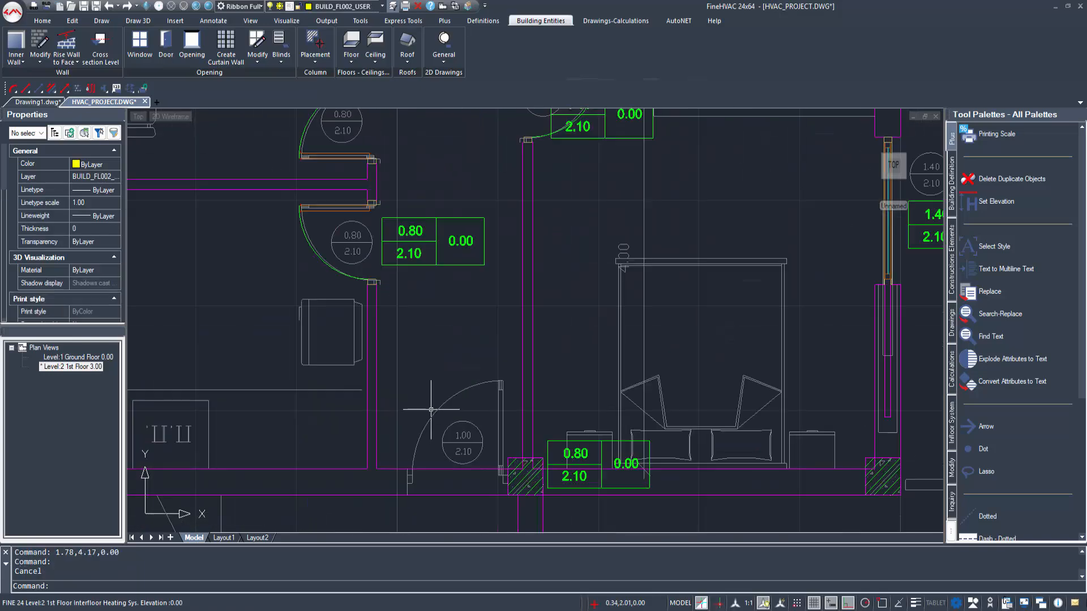
pyautogui.doubleClick(406, 381)
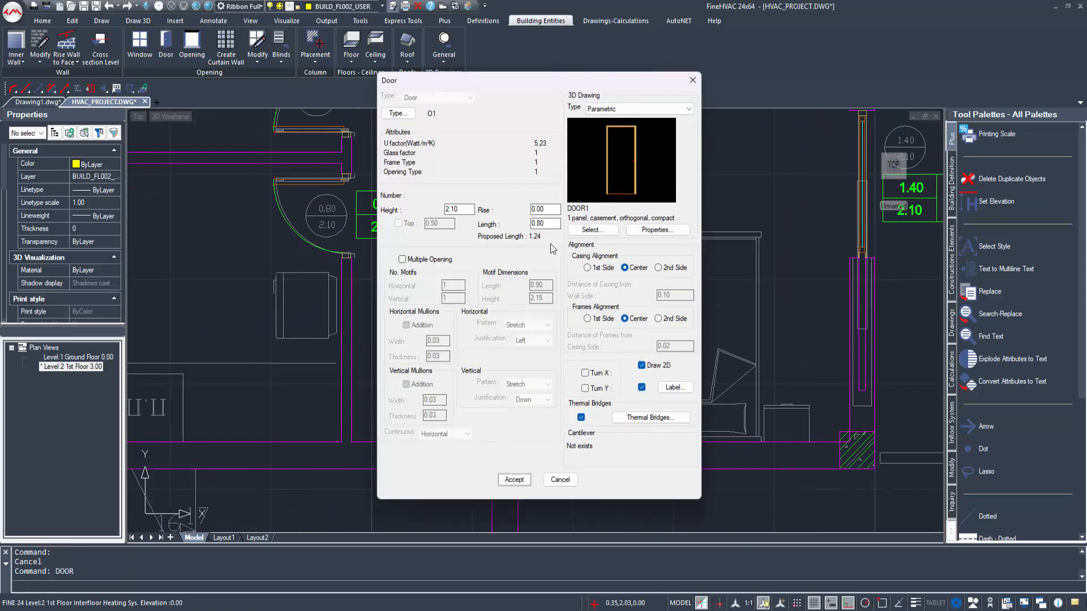
pyautogui.click(513, 480)
pyautogui.click(452, 468)
pyautogui.click(483, 457)
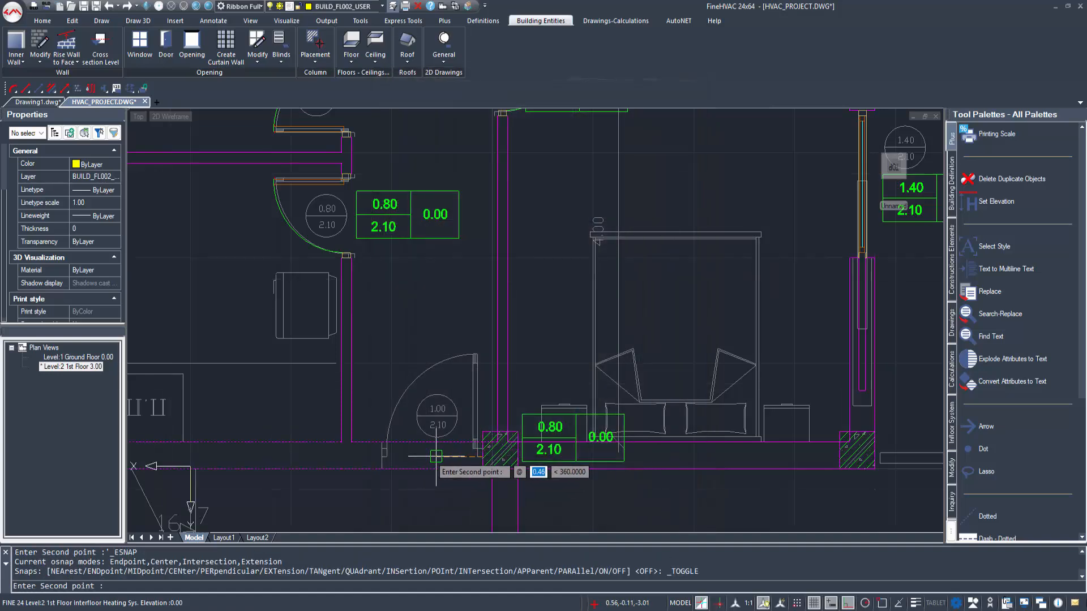
pyautogui.click(436, 456)
pyautogui.click(450, 357)
pyautogui.moveTo(413, 446); pyautogui.dragTo(414, 428, button='middle')
pyautogui.click(434, 459)
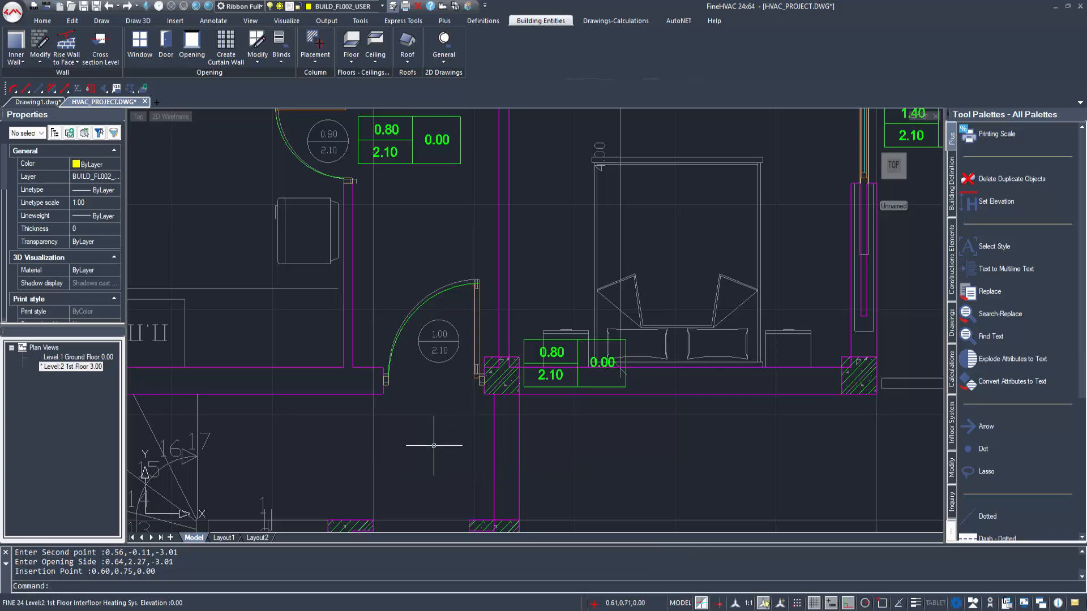
# Step: Delete the stray 0.80 by 2.10 opening label beside the column at the lower bedroom's bottom wall
pyautogui.scroll(-2, 440, 445)
pyautogui.click(508, 390)
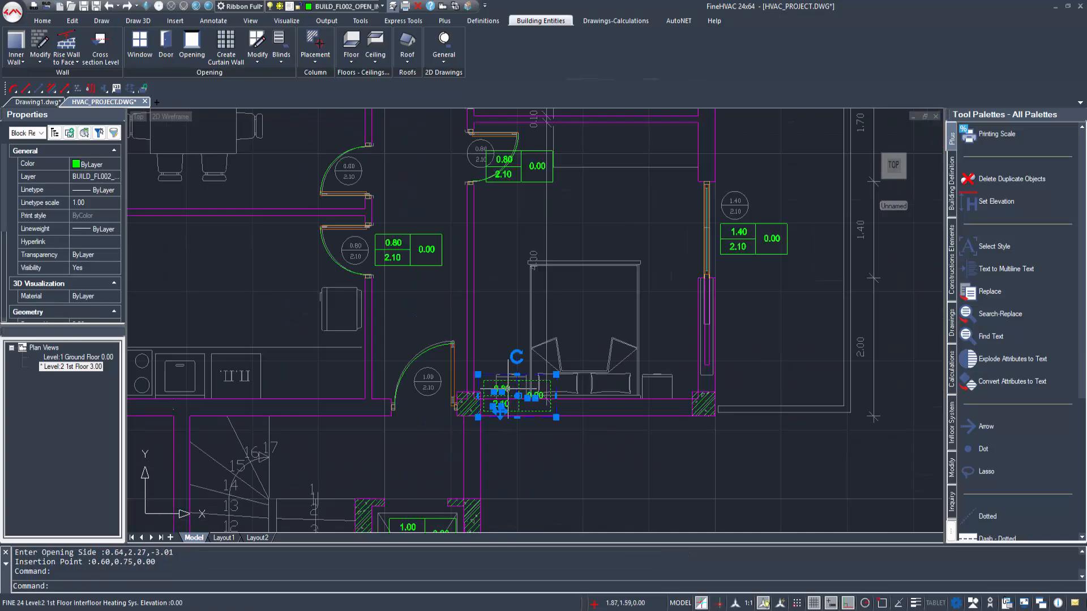
pyautogui.press('Delete')
pyautogui.scroll(-5, 498, 411)
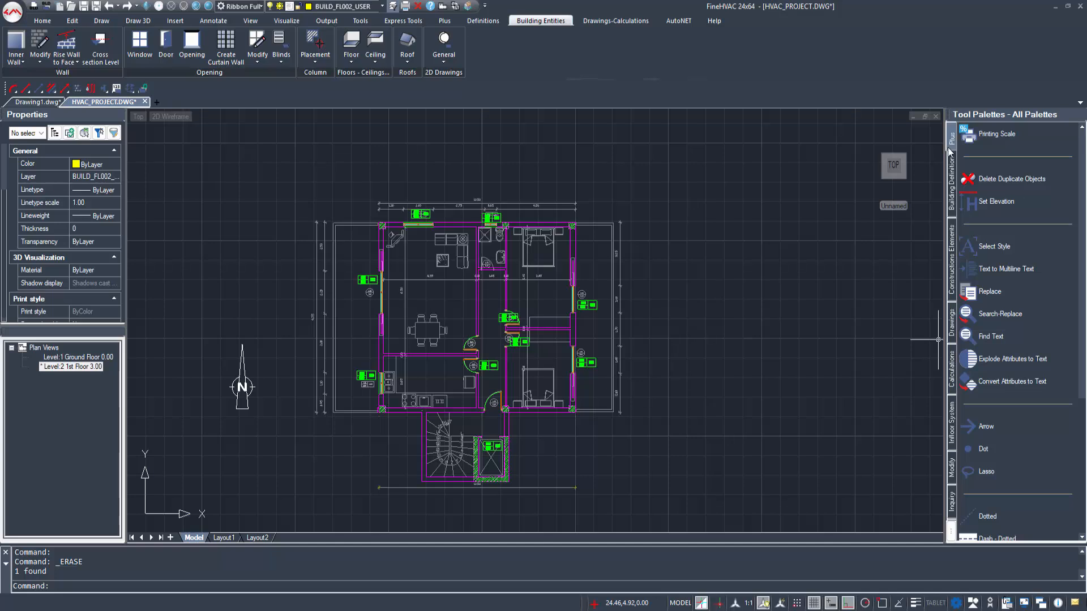
# Step: Start a C1 ceiling to outdoor air, outlining it from the stairwell's upper-left corner to the building's lower-left outer corner
pyautogui.click(373, 40)
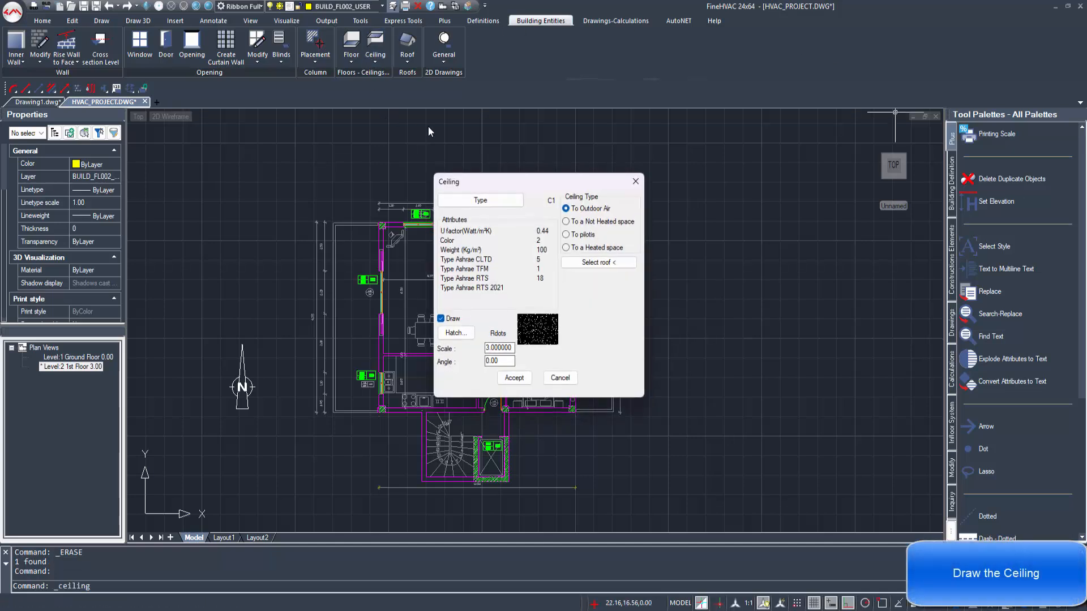
pyautogui.click(513, 378)
pyautogui.scroll(4, 428, 394)
pyautogui.click(341, 436)
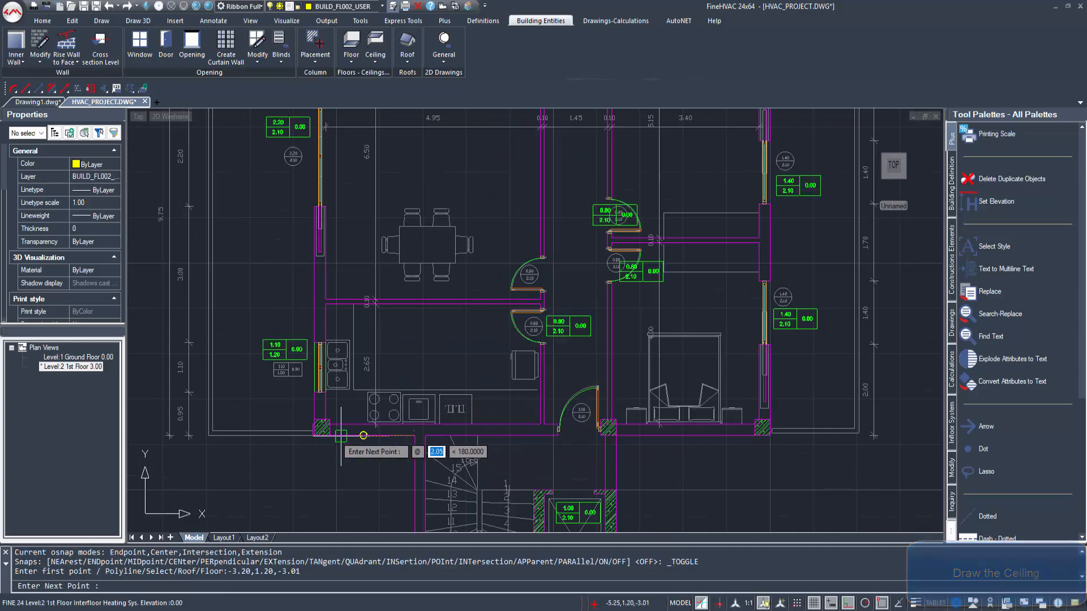
pyautogui.click(322, 434)
# Step: Continue the ceiling outline up the left outer wall, across the top wall and down to the lower-right outer corner
pyautogui.moveTo(319, 251); pyautogui.dragTo(324, 269, button='middle')
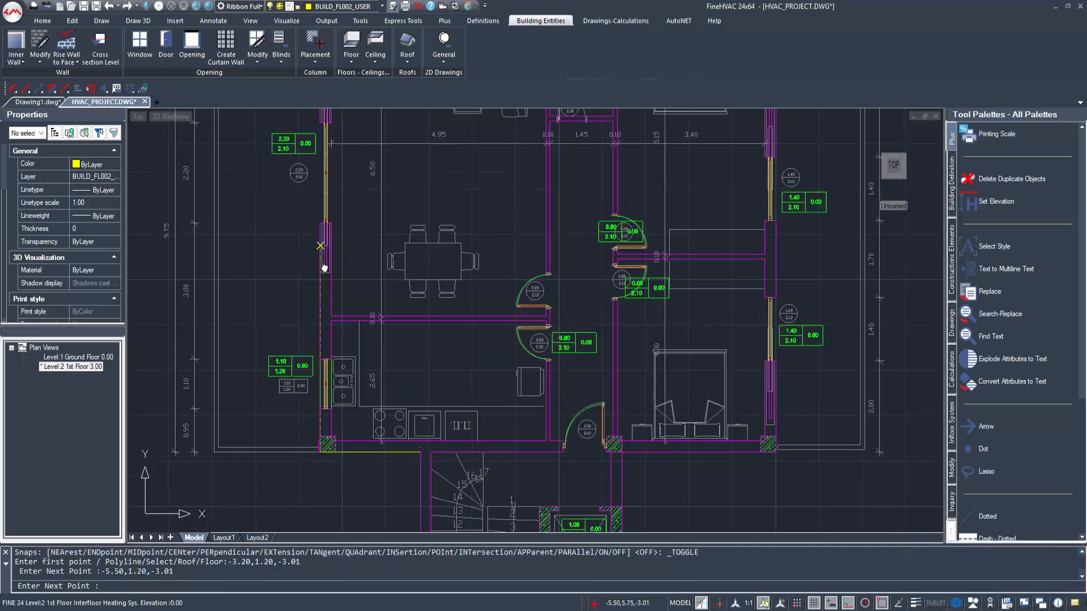
pyautogui.scroll(-3, 325, 269)
pyautogui.scroll(5, 325, 214)
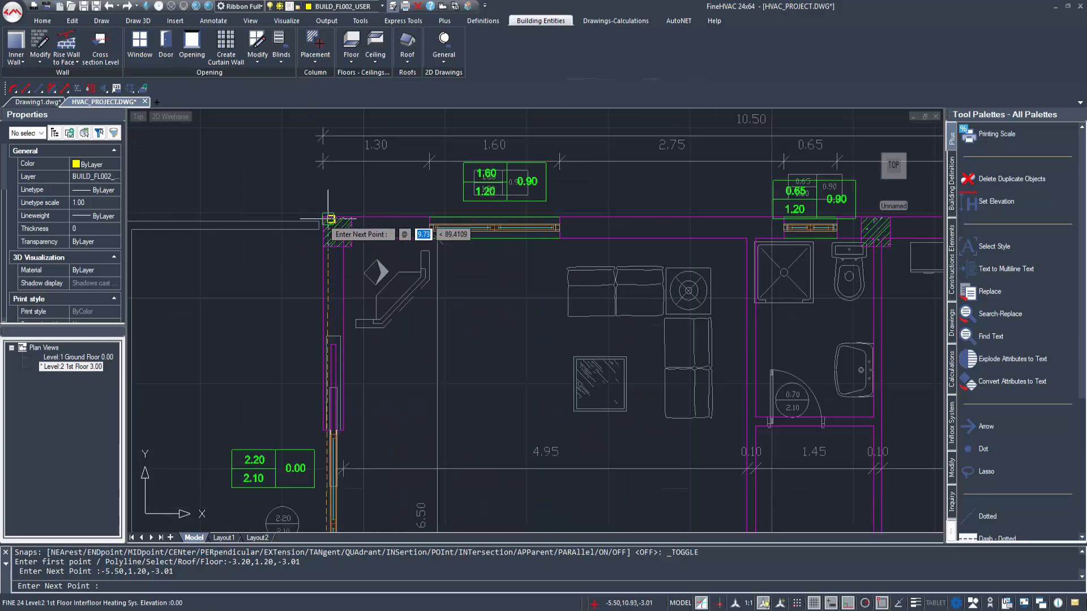
pyautogui.click(328, 219)
pyautogui.scroll(-2, 325, 221)
pyautogui.moveTo(698, 212); pyautogui.dragTo(489, 180, button='middle')
pyautogui.click(545, 162)
pyautogui.scroll(-1, 545, 368)
pyautogui.moveTo(545, 368); pyautogui.dragTo(544, 123, button='middle')
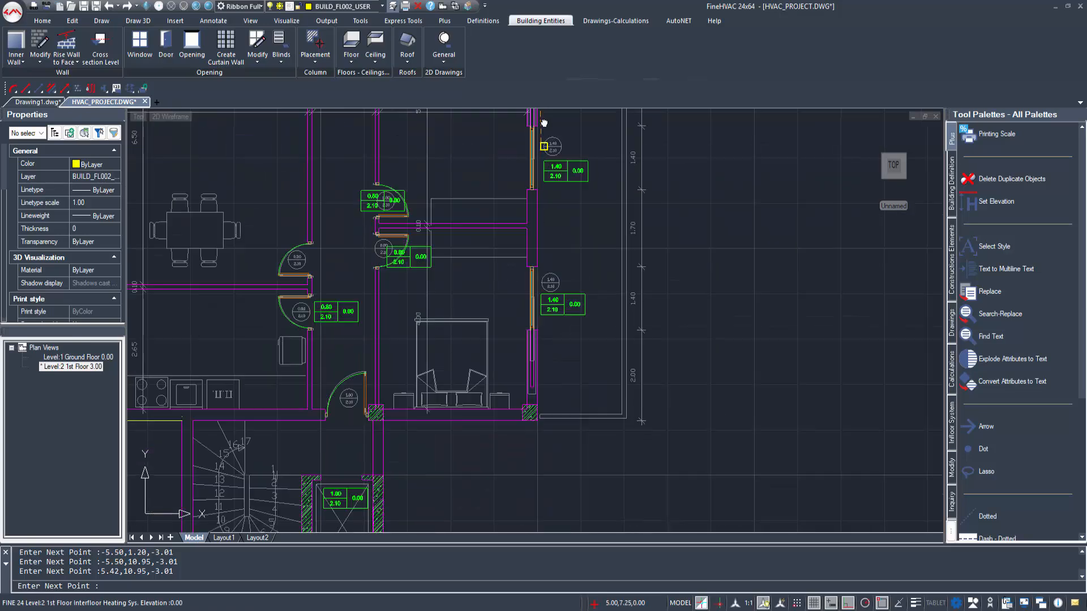
pyautogui.click(532, 383)
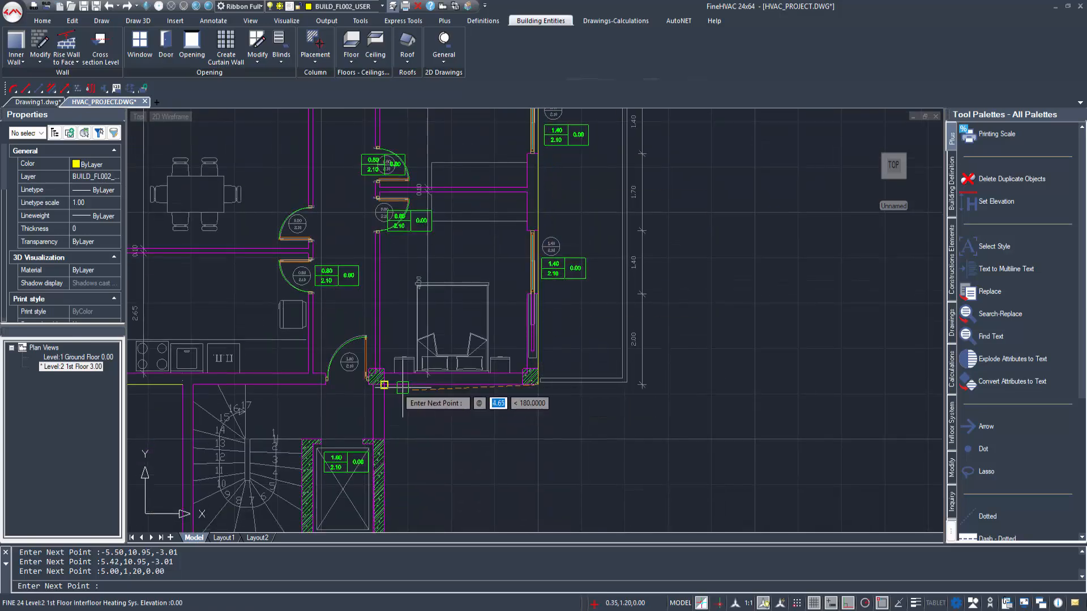
# Step: Trace the ceiling outline around the elevator shaft and stairwell, and complete the ceiling
pyautogui.click(384, 385)
pyautogui.moveTo(405, 418); pyautogui.dragTo(429, 283, button='middle')
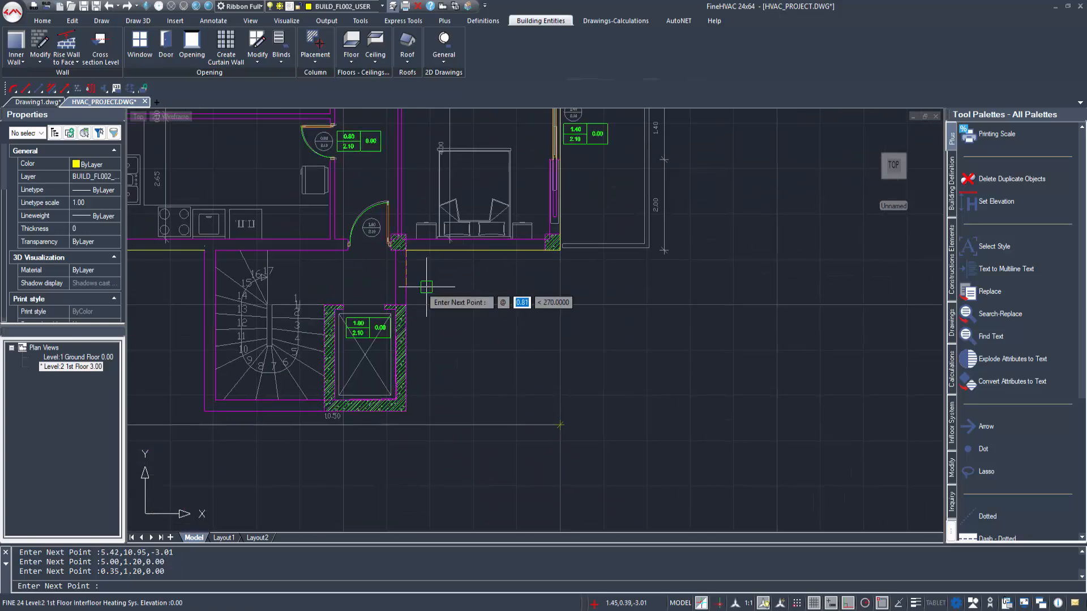
pyautogui.click(406, 412)
pyautogui.moveTo(244, 391); pyautogui.dragTo(406, 418, button='middle')
pyautogui.click(205, 411)
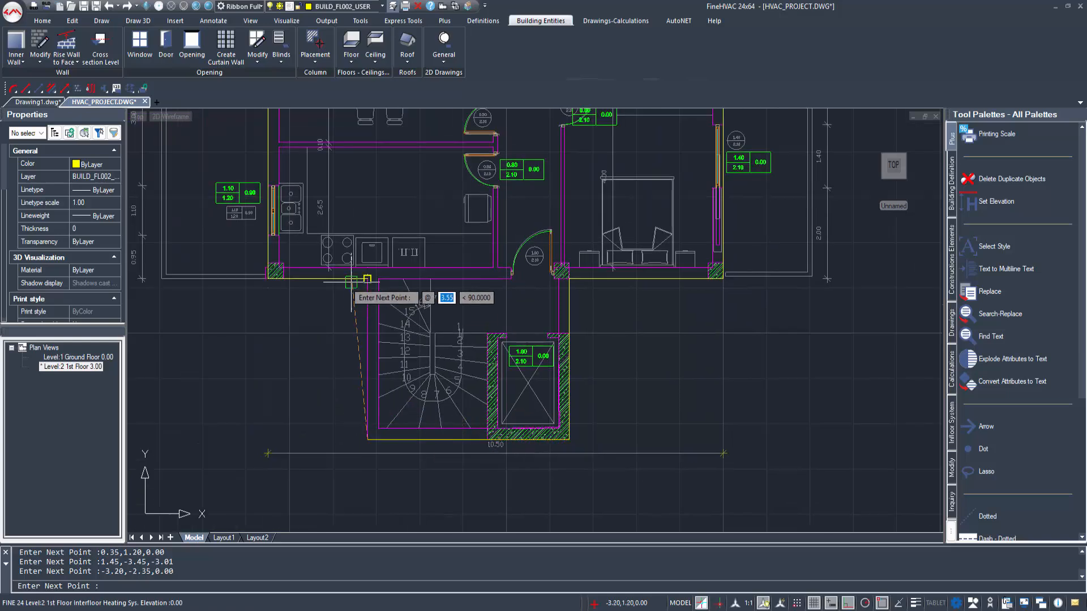
pyautogui.rightClick(349, 321)
pyautogui.scroll(-3, 498, 371)
pyautogui.moveTo(524, 278); pyautogui.dragTo(488, 368, button='middle')
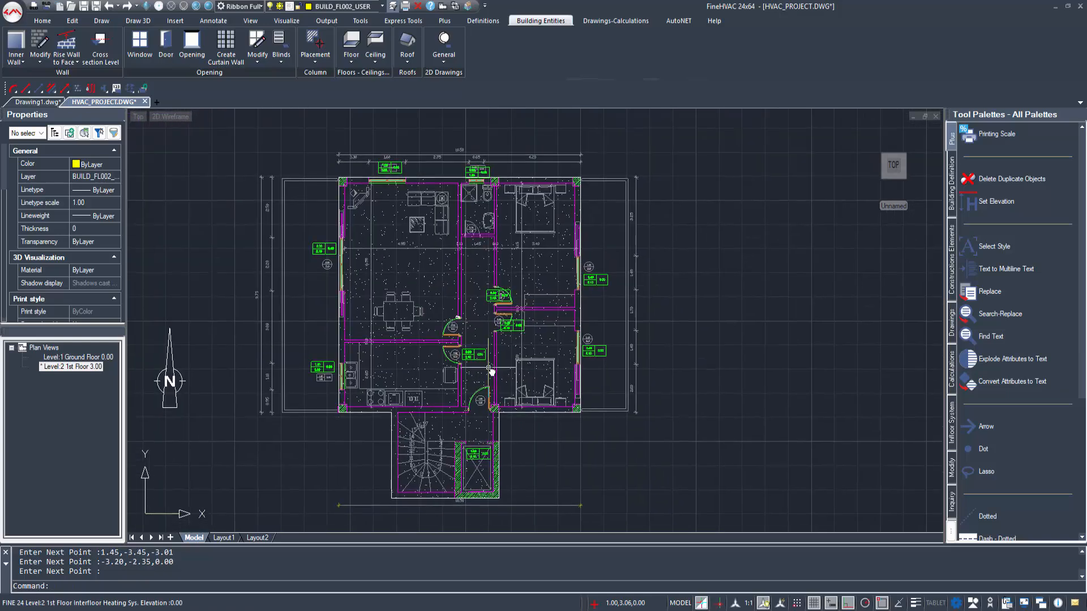
# Step: Hide the Ceilings and Ceilings Hatch layers in the plan view and save the layer settings
pyautogui.scroll(4, 448, 318)
pyautogui.scroll(-3, 461, 310)
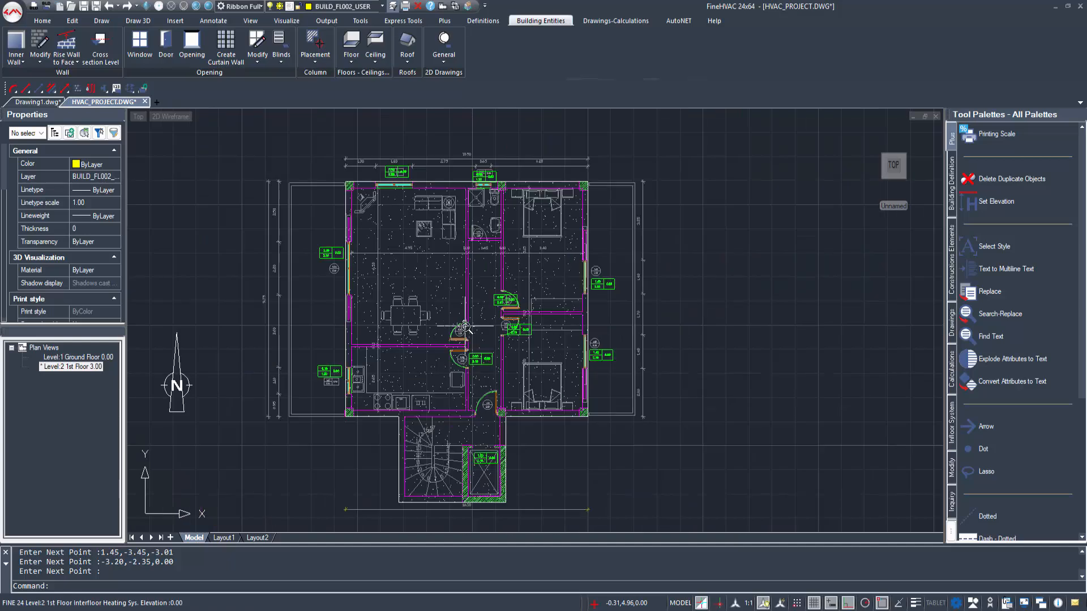
pyautogui.scroll(1, 479, 327)
pyautogui.moveTo(478, 328); pyautogui.dragTo(448, 312, button='middle')
pyautogui.click(483, 21)
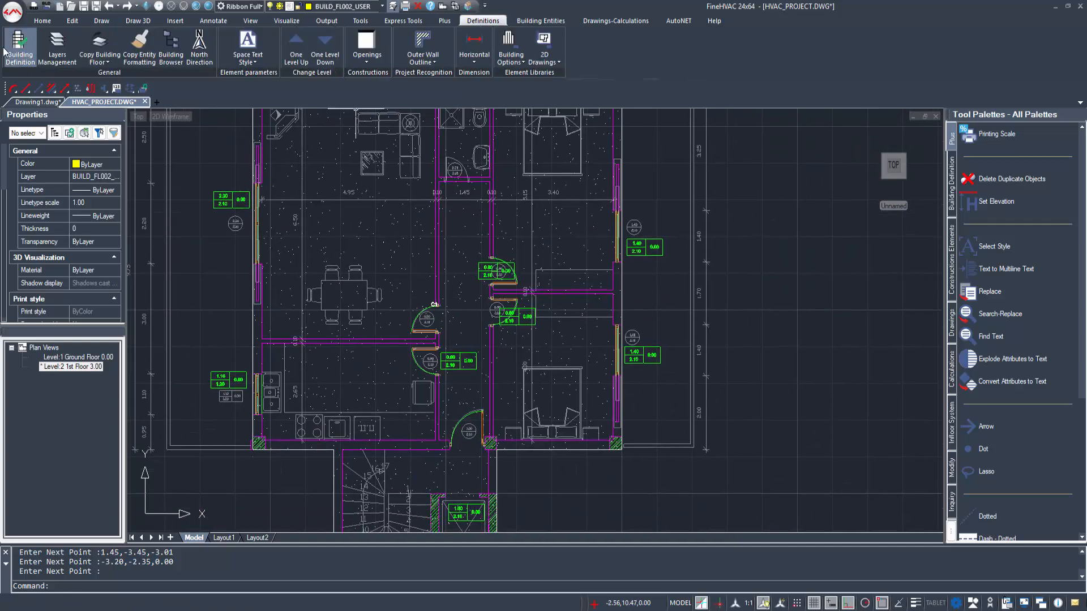
pyautogui.click(57, 46)
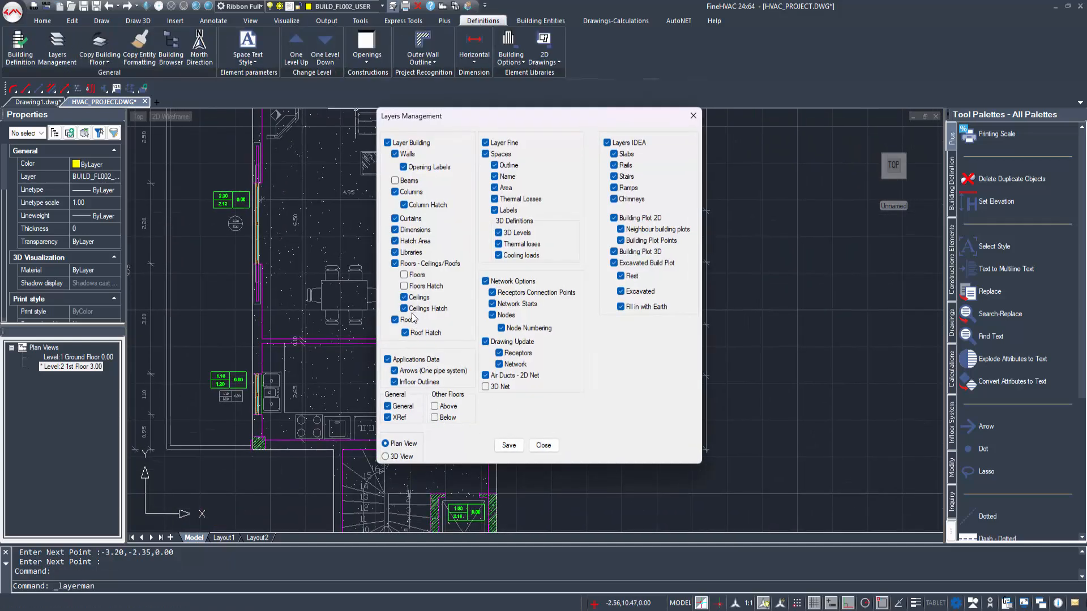
pyautogui.click(508, 445)
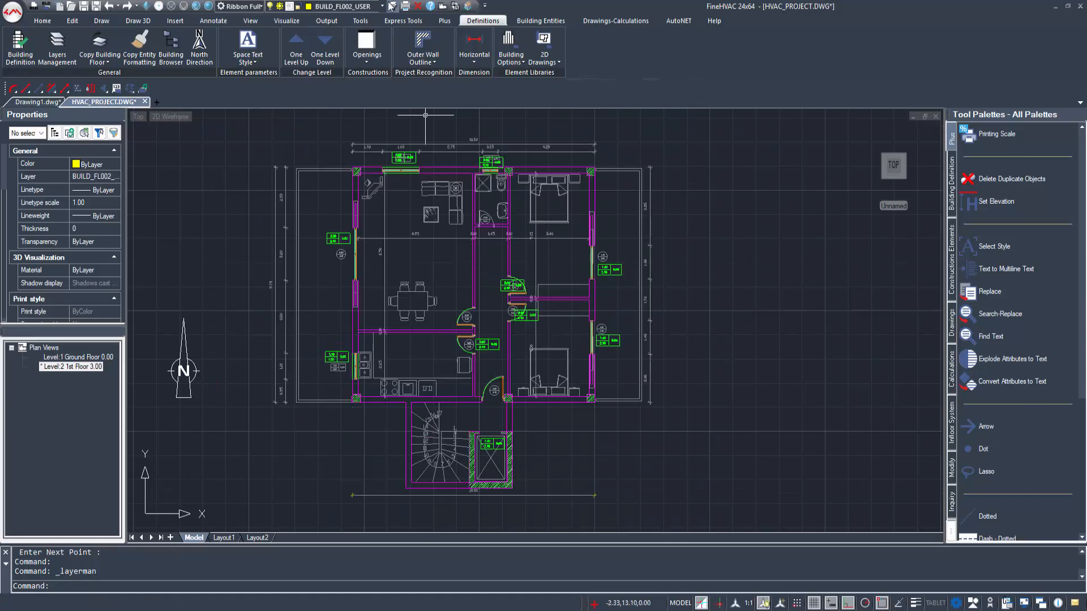
# Step: Show the building in axonometric 3D, apply SHADE and orbit the model to examine both floors
pyautogui.click(456, 7)
pyautogui.click(468, 7)
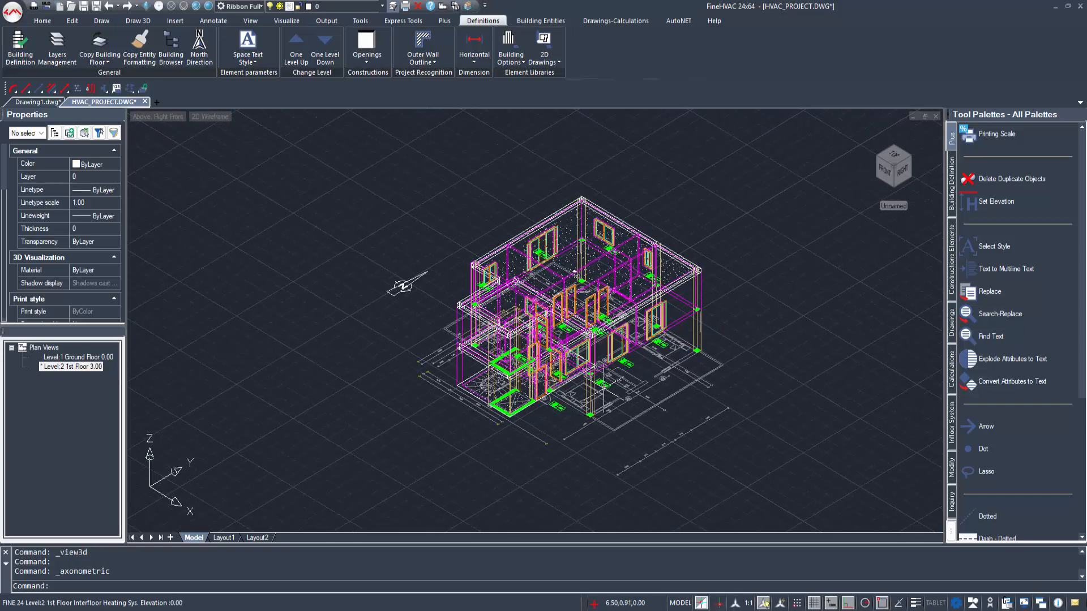
pyautogui.keyDown('shift'); pyautogui.moveTo(603, 388); pyautogui.dragTo(592, 375); pyautogui.keyUp('shift')
pyautogui.write('SHA')
pyautogui.moveTo(592, 375)
pyautogui.keyDown('shift'); pyautogui.mouseDown(button='middle')
pyautogui.moveTo(583, 356)
pyautogui.moveTo(498, 307)
pyautogui.moveTo(372, 302)
pyautogui.moveTo(296, 337)
pyautogui.moveTo(238, 345)
pyautogui.moveTo(365, 346)
pyautogui.moveTo(466, 329)
pyautogui.moveTo(540, 255)
pyautogui.moveTo(586, 242)
pyautogui.moveTo(636, 199)
pyautogui.moveTo(700, 219)
pyautogui.mouseUp(button='middle'); pyautogui.keyUp('shift')
pyautogui.write('DE')
pyautogui.press('Return')
pyautogui.keyDown('shift'); pyautogui.moveTo(622, 257); pyautogui.dragTo(657, 254, button='middle'); pyautogui.keyUp('shift')
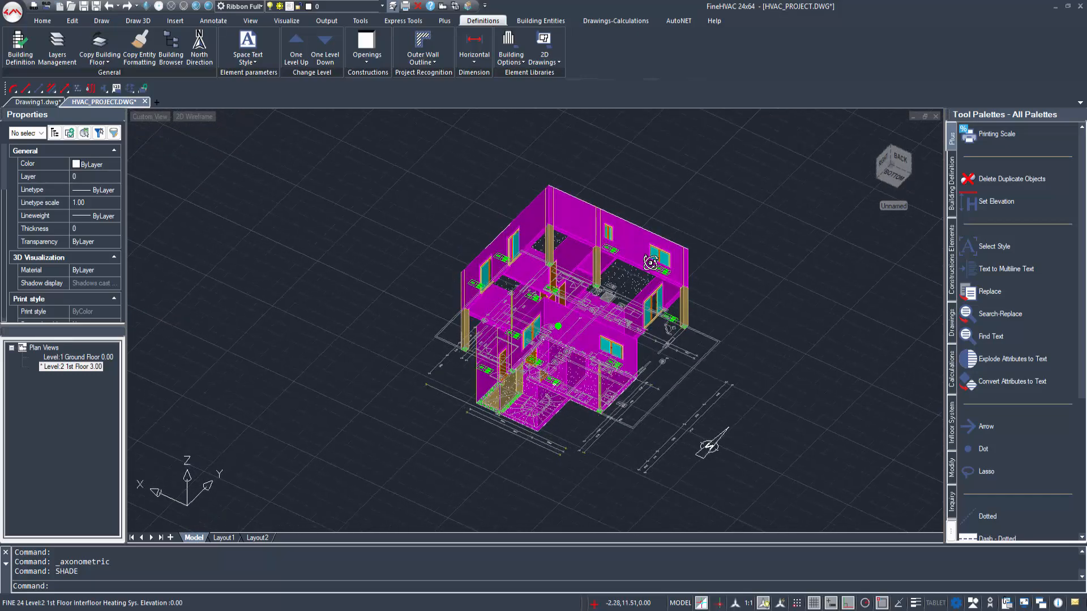
# Step: Return to the plan view and turn on the display of the floor below in the layer settings
pyautogui.click(447, 7)
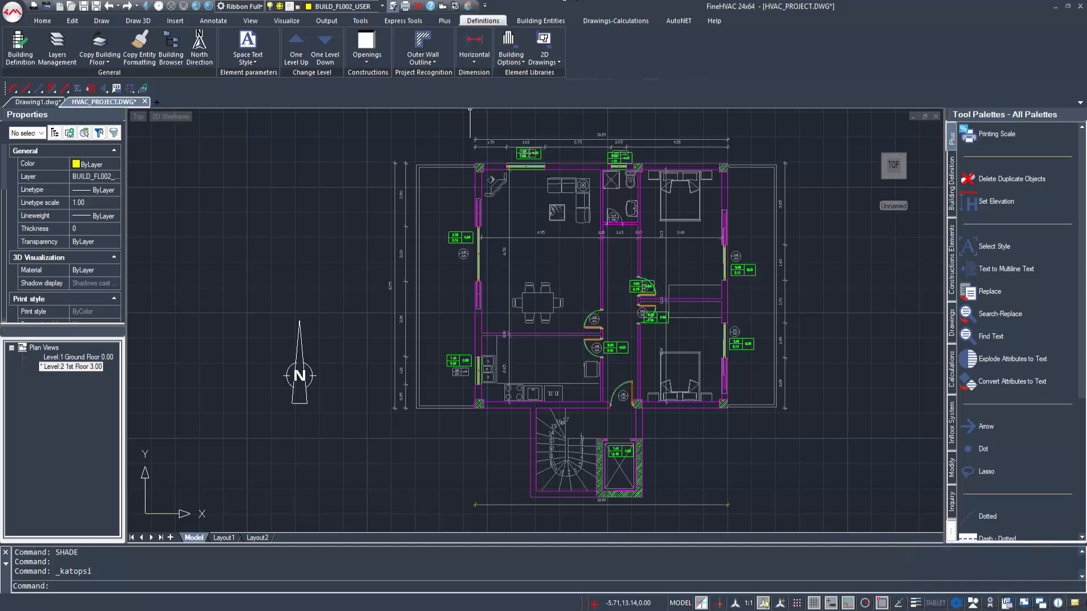
pyautogui.click(57, 46)
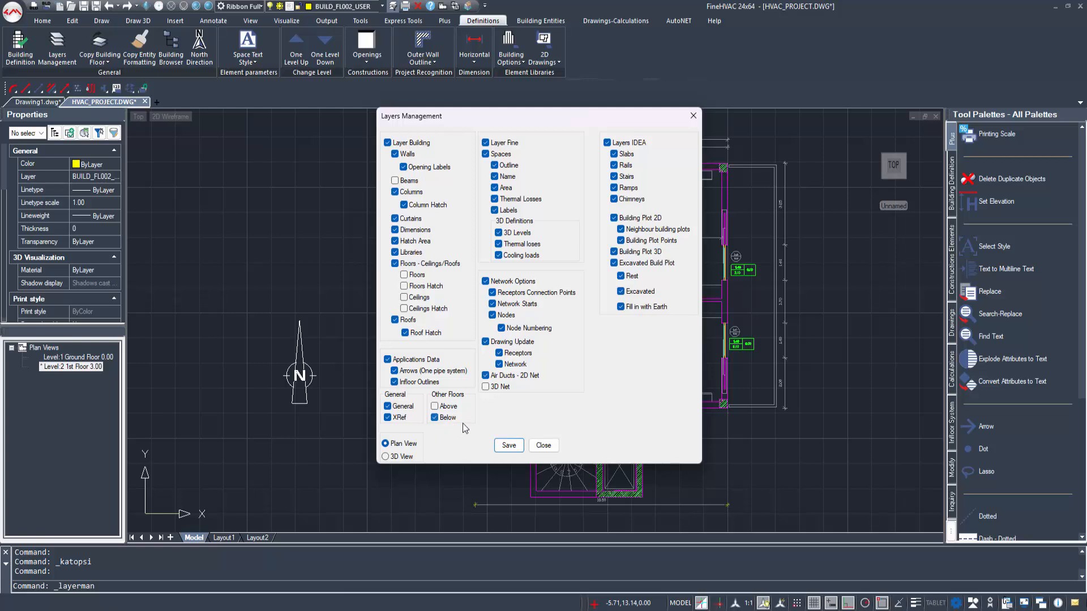
pyautogui.click(523, 446)
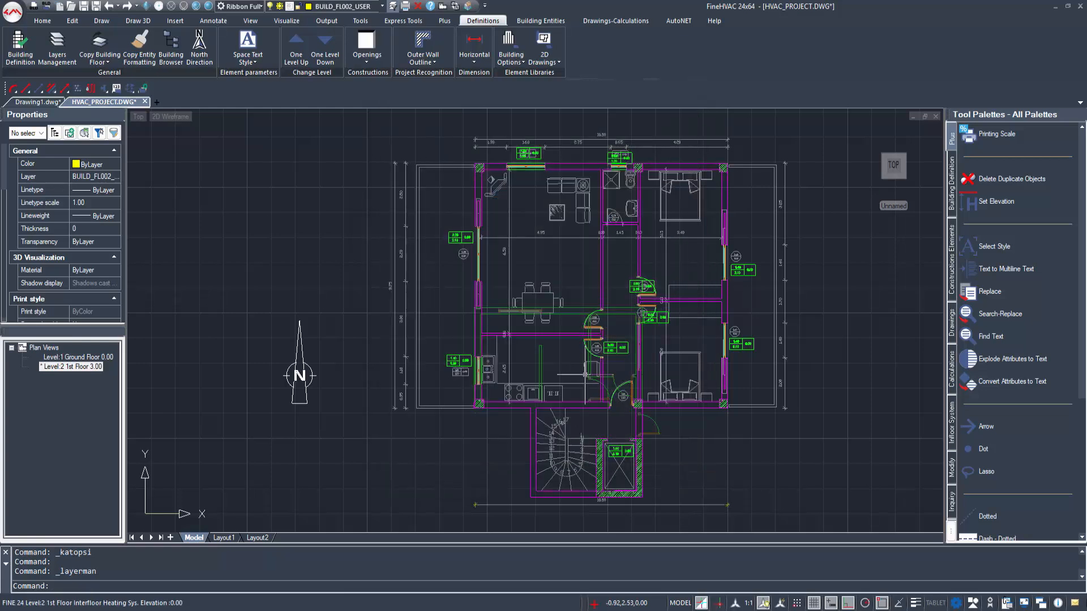
pyautogui.scroll(4, 638, 308)
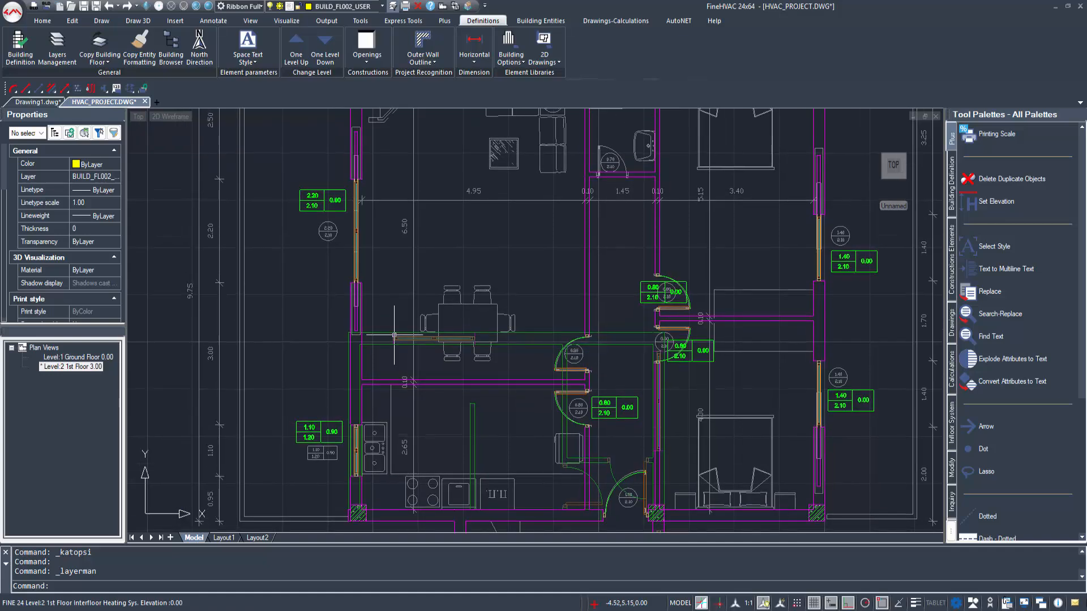
pyautogui.moveTo(387, 356); pyautogui.dragTo(385, 374, button='middle')
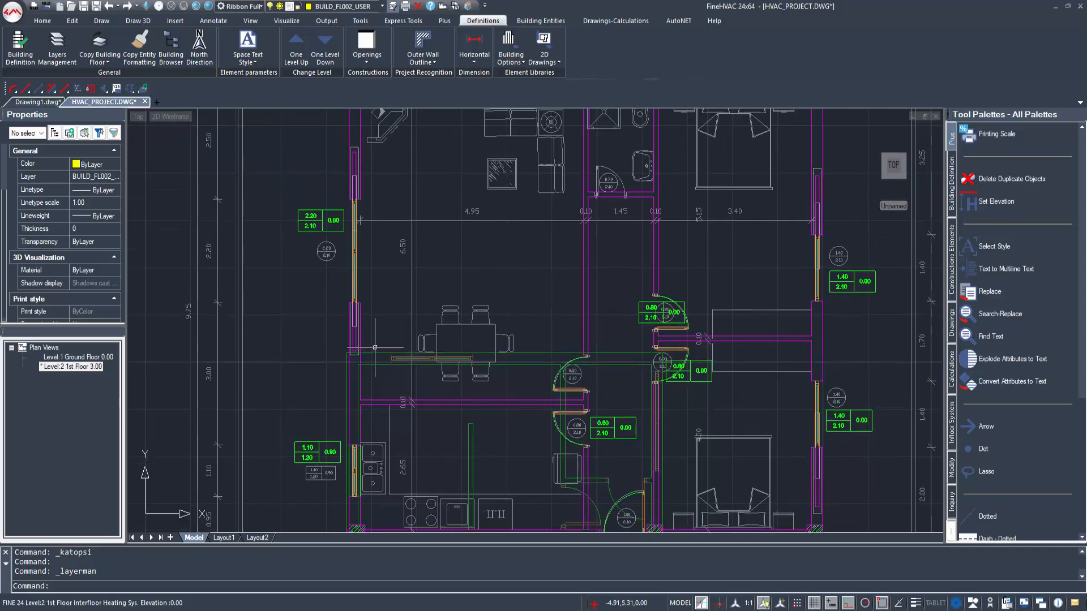
# Step: Start an F1 floor of type To Pilotis at the ground-floor outline's upper-right outer corner
pyautogui.click(566, 23)
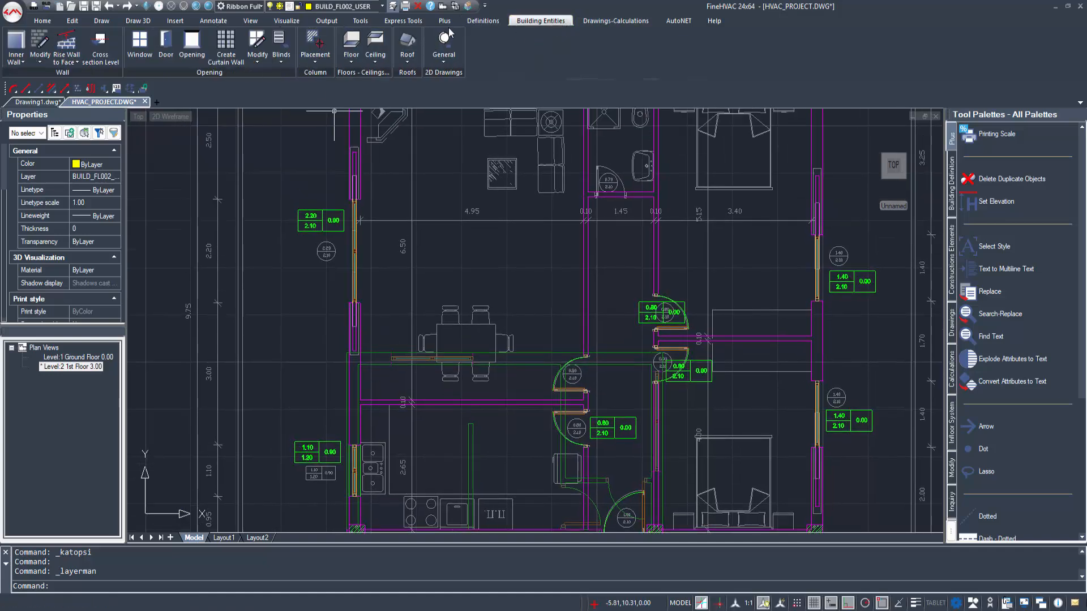
pyautogui.click(351, 45)
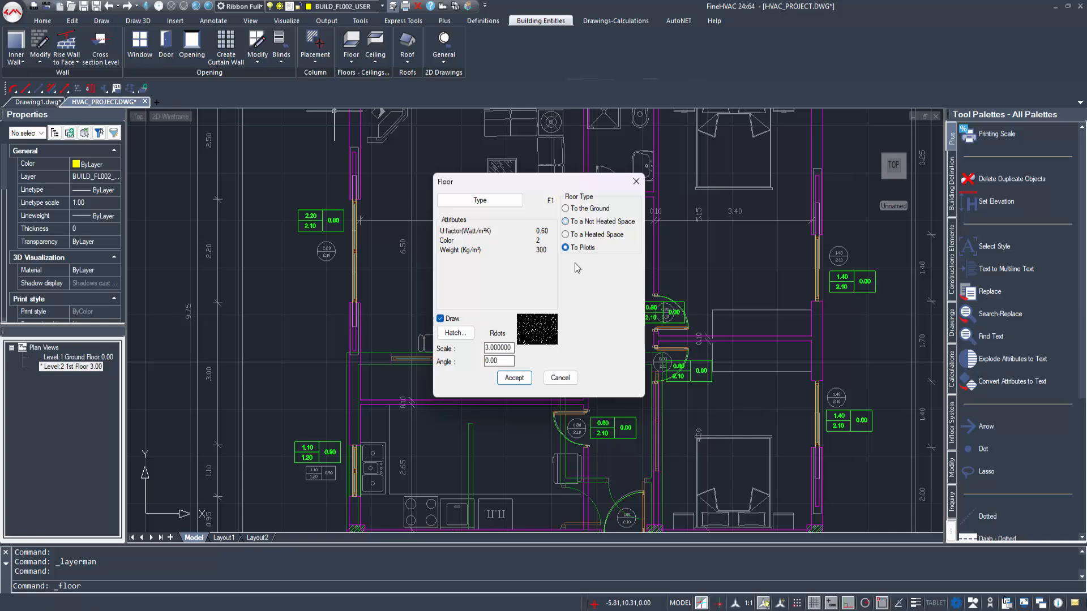
pyautogui.click(513, 378)
pyautogui.scroll(-3, 626, 360)
pyautogui.scroll(5, 629, 361)
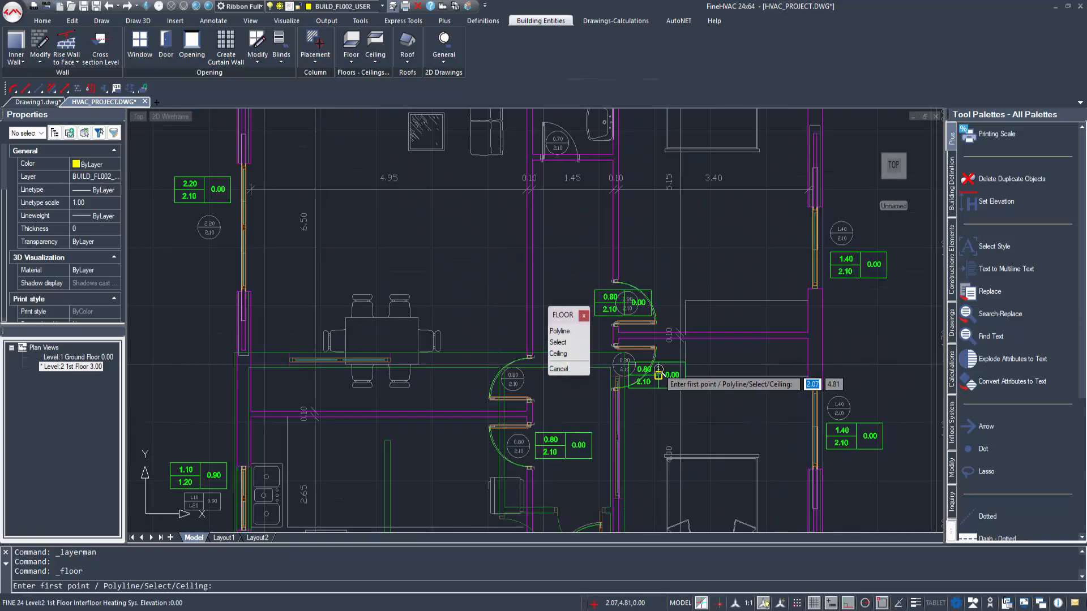
pyautogui.scroll(5, 631, 357)
pyautogui.click(611, 342)
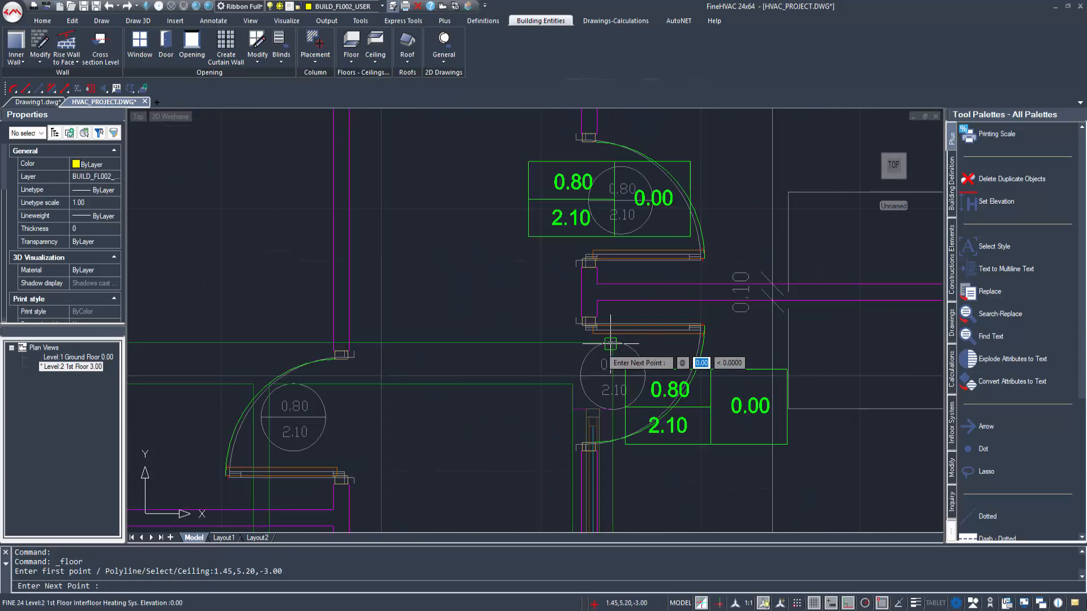
# Step: Extend the floor outline along the ground floor's upper edge to the building's left outer wall, its upper-left outer corner and its upper-right outer corner
pyautogui.scroll(-4, 498, 367)
pyautogui.moveTo(430, 365); pyautogui.dragTo(838, 383, button='middle')
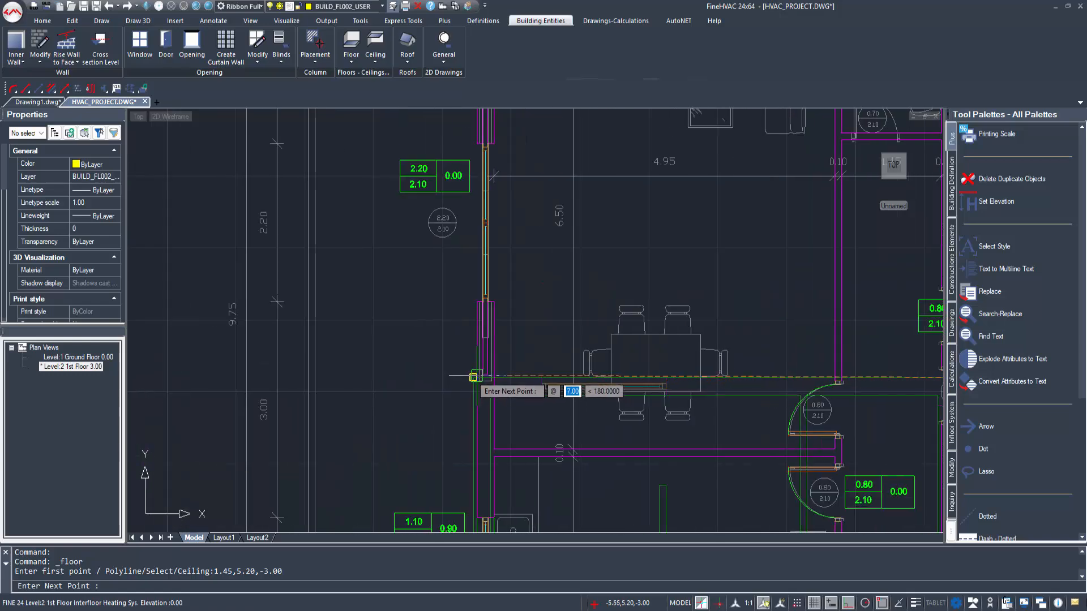
pyautogui.click(473, 377)
pyautogui.scroll(-1, 477, 257)
pyautogui.moveTo(478, 270); pyautogui.dragTo(485, 460, button='middle')
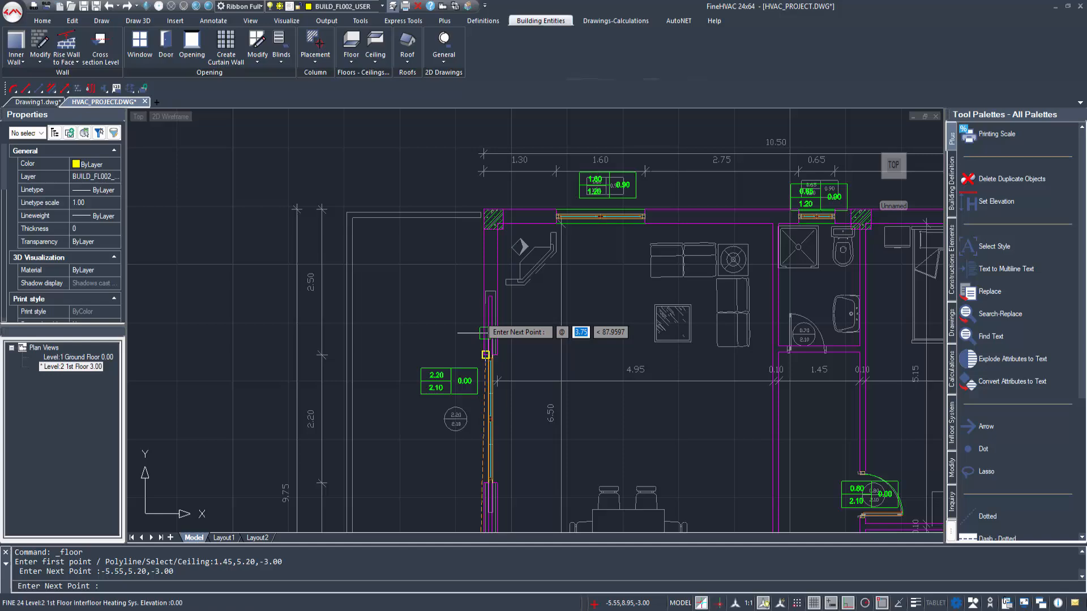
pyautogui.click(482, 209)
pyautogui.scroll(-3, 605, 266)
pyautogui.scroll(3, 592, 225)
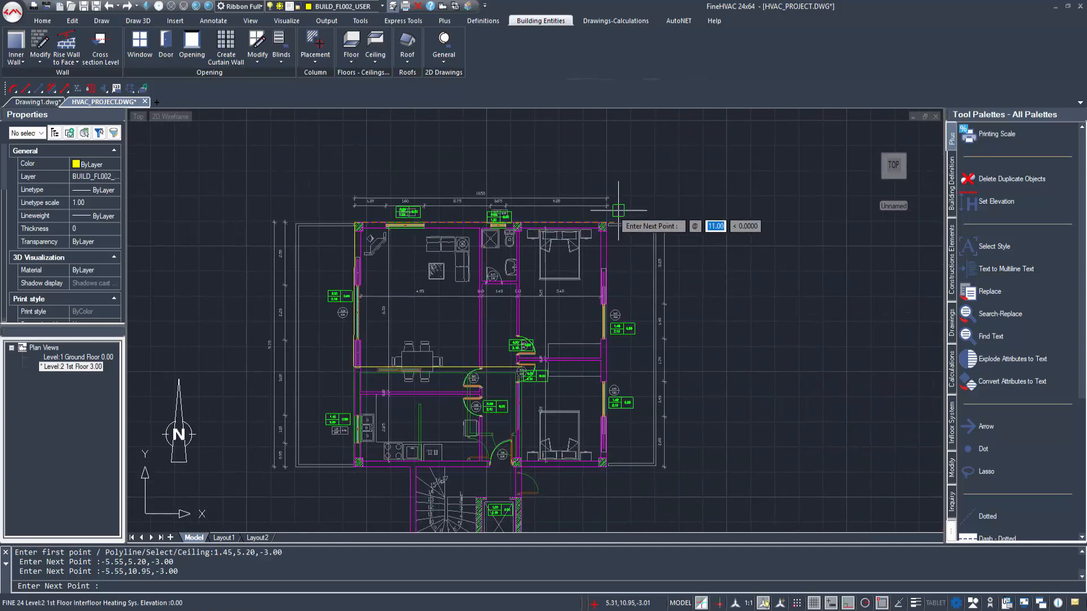
pyautogui.click(592, 225)
# Step: Continue the floor outline to the building's lower-right outer corner and along the lower wall to the elevator shaft's wall line, and finish the floor
pyautogui.scroll(-3, 593, 369)
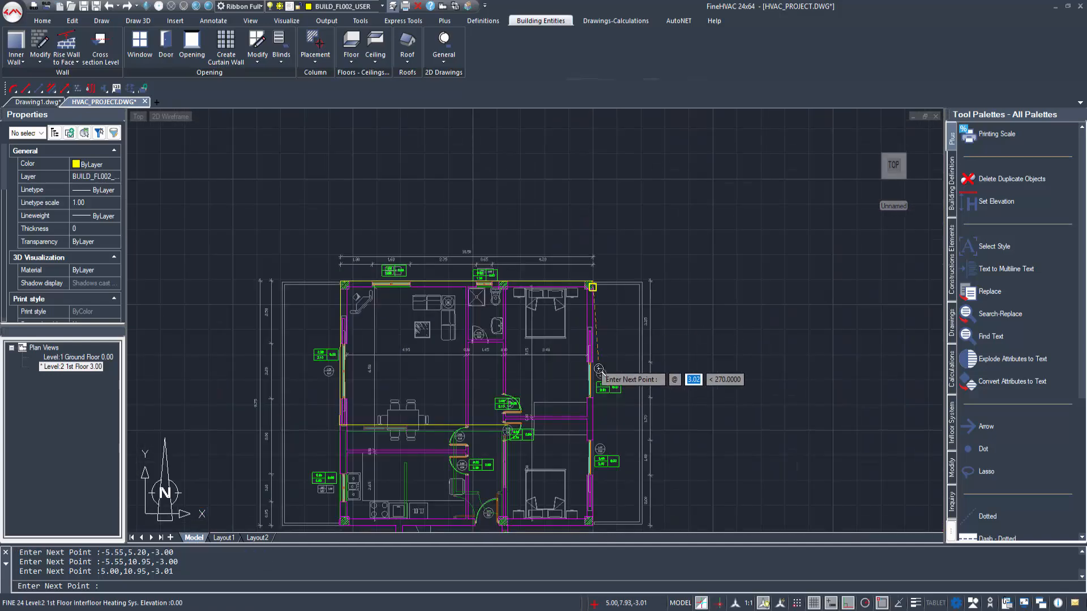
pyautogui.scroll(2, 596, 419)
pyautogui.moveTo(595, 418); pyautogui.dragTo(591, 208, button='middle')
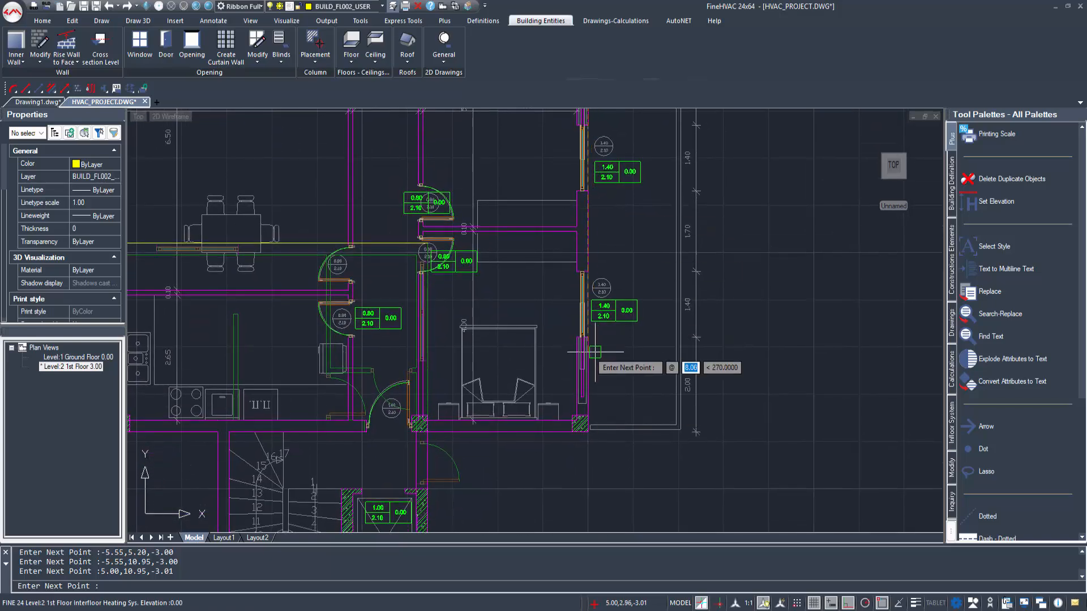
pyautogui.click(588, 433)
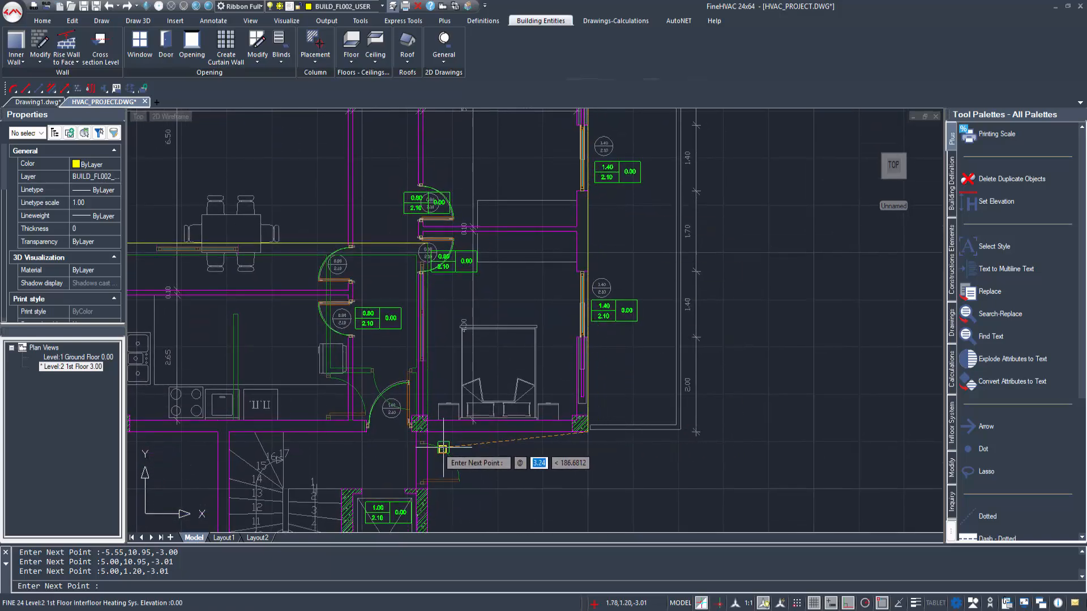
pyautogui.scroll(4, 450, 436)
pyautogui.click(428, 432)
pyautogui.scroll(-5, 435, 282)
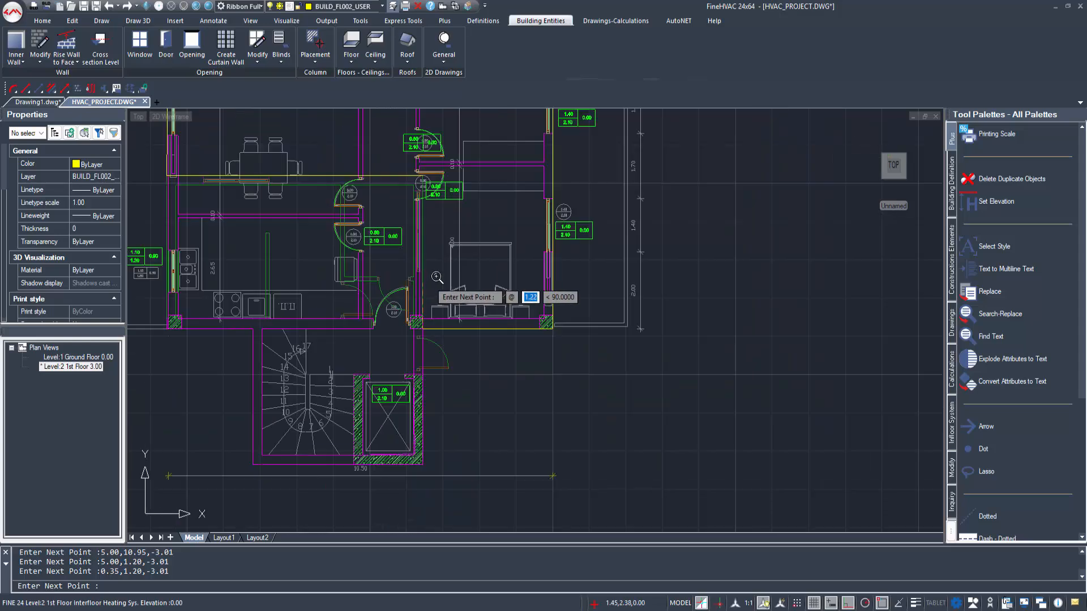
pyautogui.moveTo(434, 241); pyautogui.dragTo(489, 338, button='middle')
pyautogui.rightClick(436, 292)
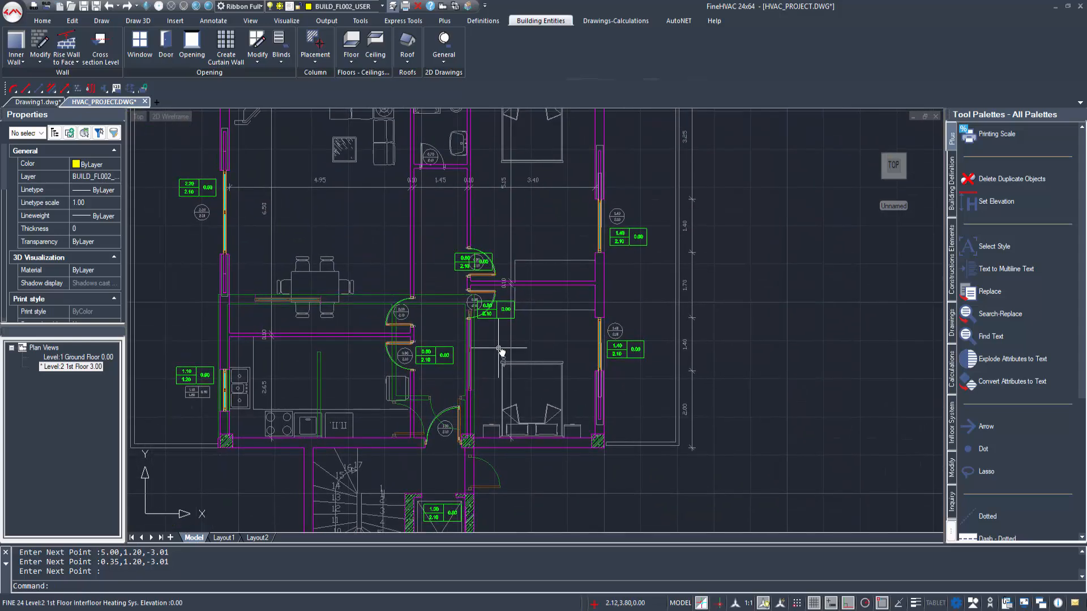
# Step: Display the Floors and Floors Hatch layers in plan view to check the new floor, and save the layer settings with Floors, Floors Hatch and Below hidden
pyautogui.scroll(-2, 489, 339)
pyautogui.click(482, 20)
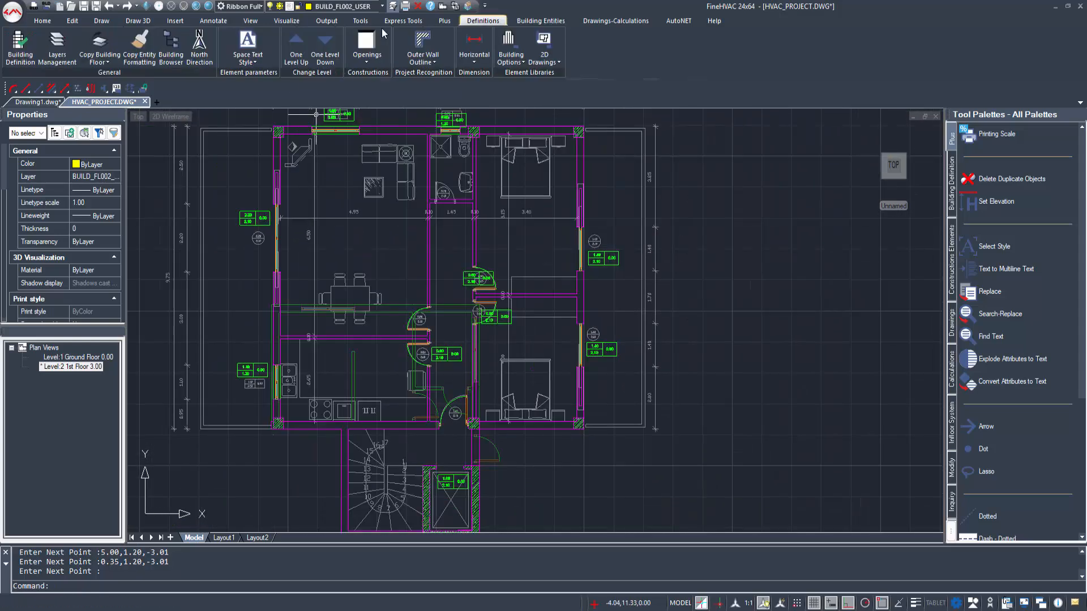
pyautogui.click(57, 47)
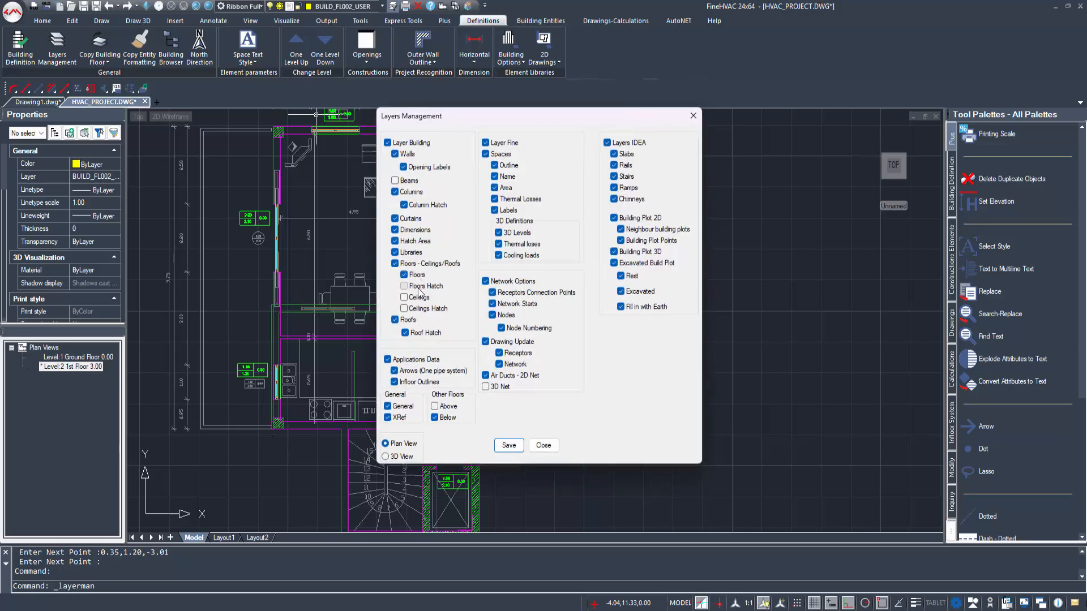
pyautogui.click(509, 446)
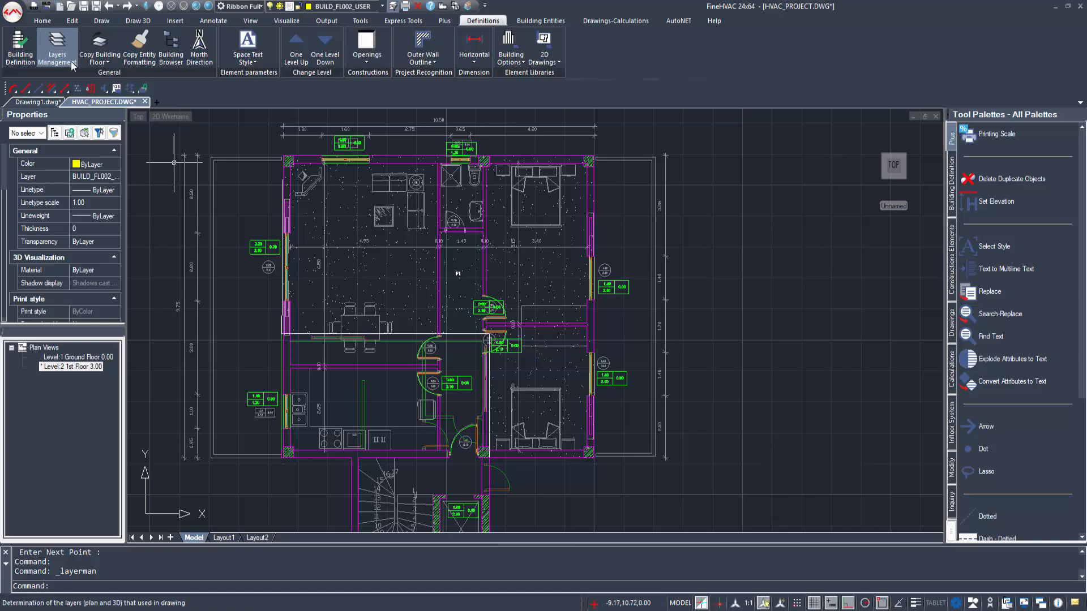
pyautogui.click(56, 44)
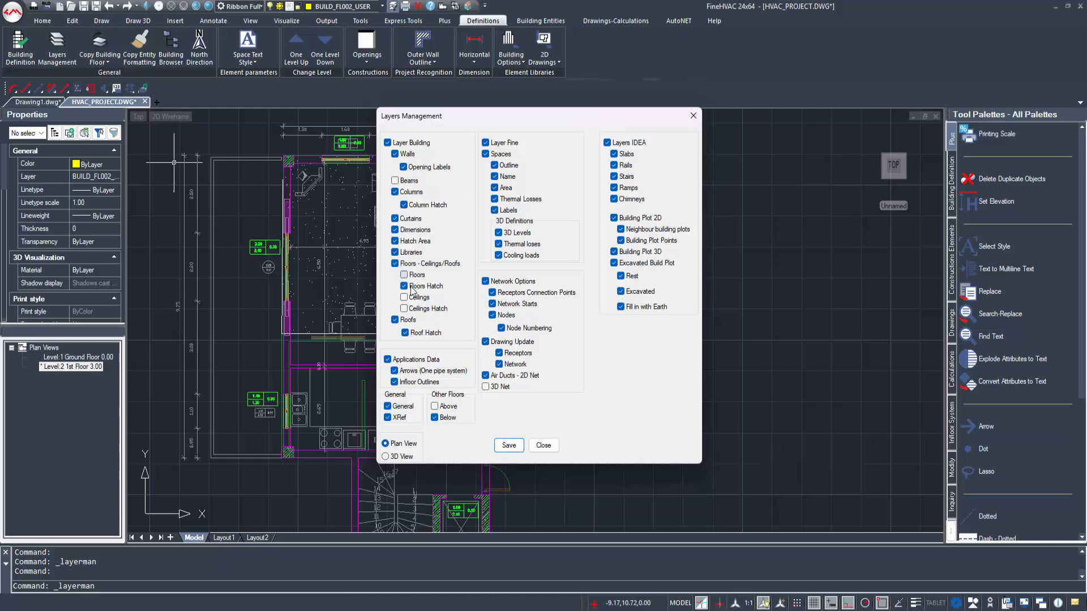
pyautogui.click(500, 447)
# Step: Add a rectangular horizontal shading slab 2.50 wide to the 1st floor's left outer wall
pyautogui.click(612, 23)
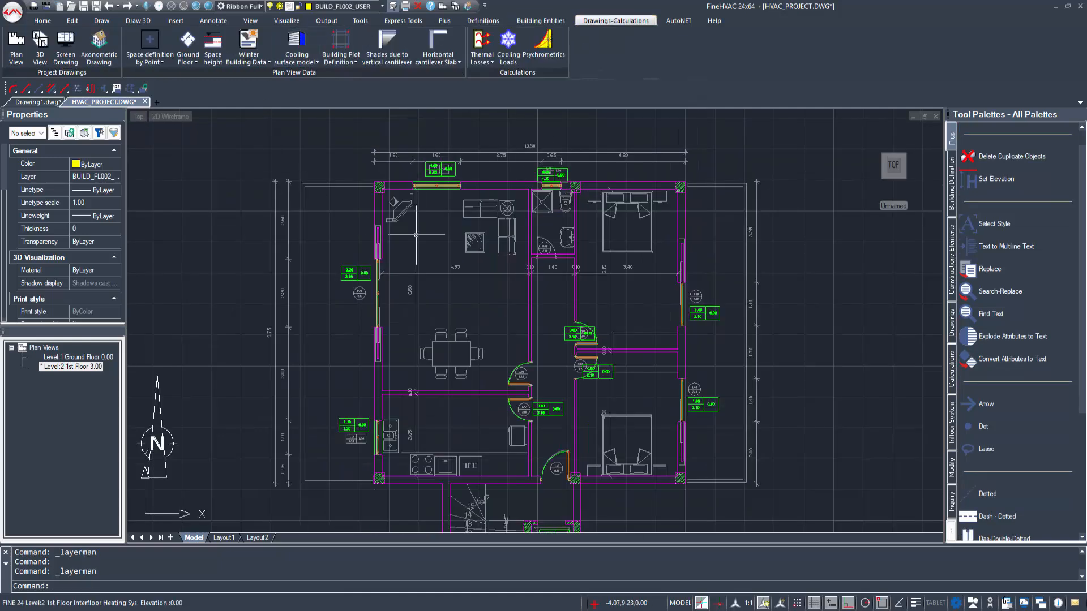
pyautogui.click(438, 46)
pyautogui.click(487, 254)
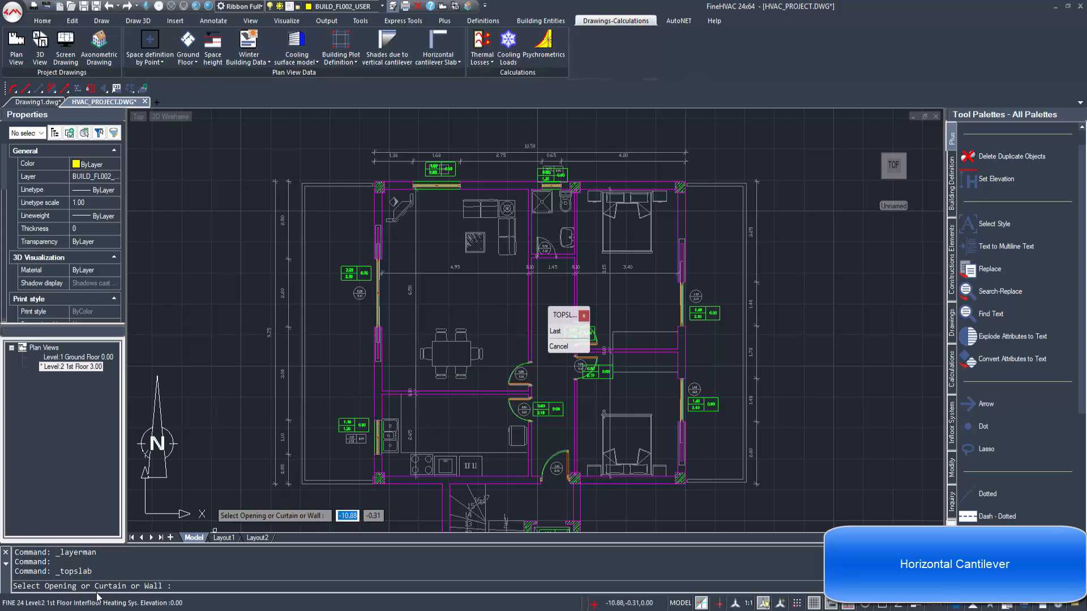
pyautogui.click(373, 371)
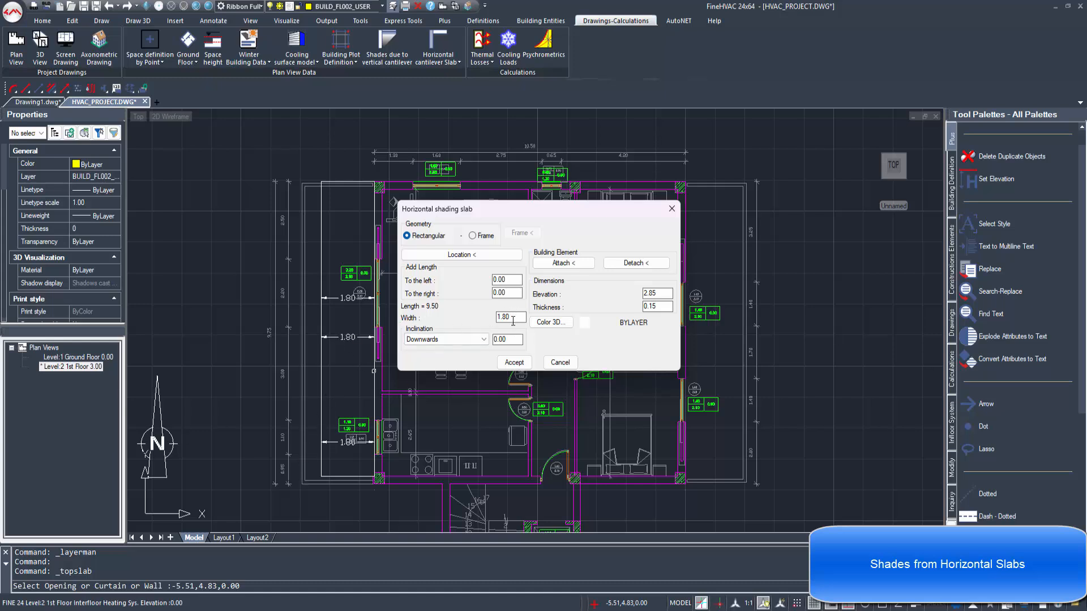
pyautogui.write('2')
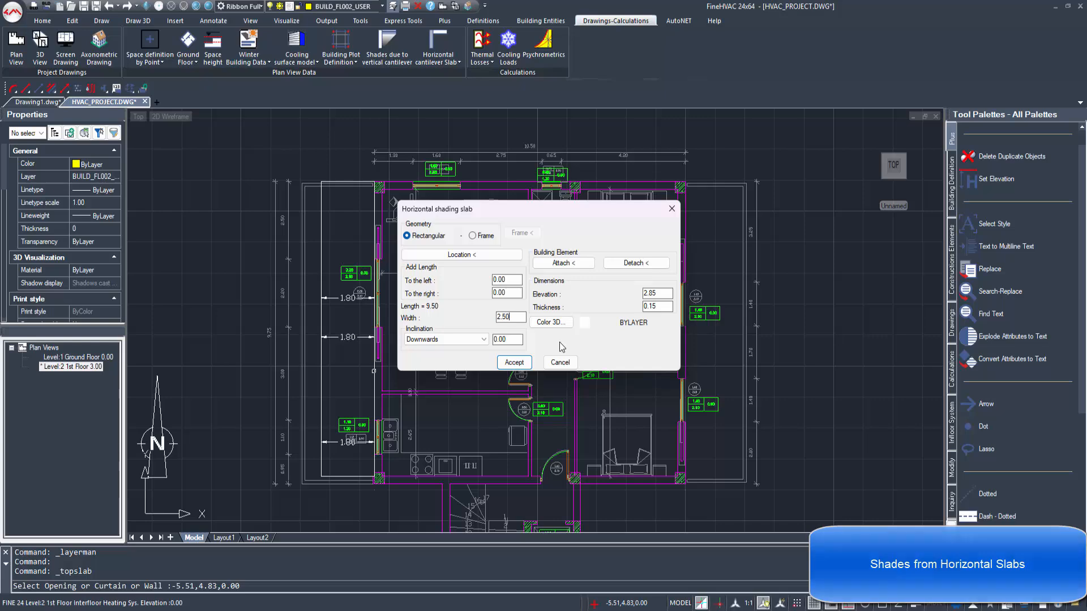
pyautogui.write('.50')
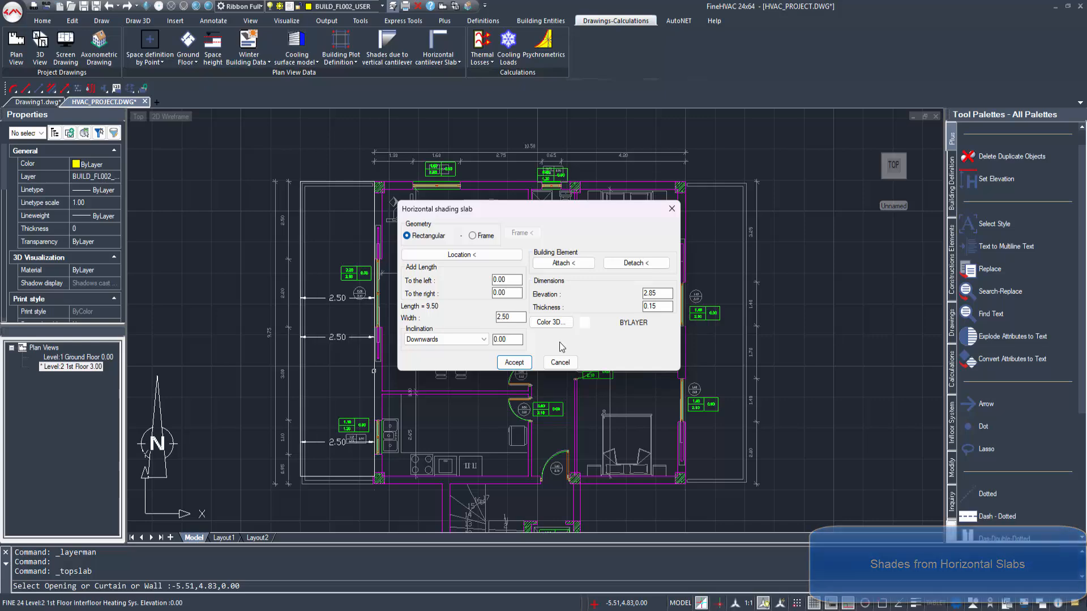
pyautogui.click(514, 362)
# Step: Add a second horizontal shading slab, 2.00 wide, to the 1st floor's right outer wall
pyautogui.moveTo(457, 433); pyautogui.dragTo(355, 437, button='middle')
pyautogui.click(437, 39)
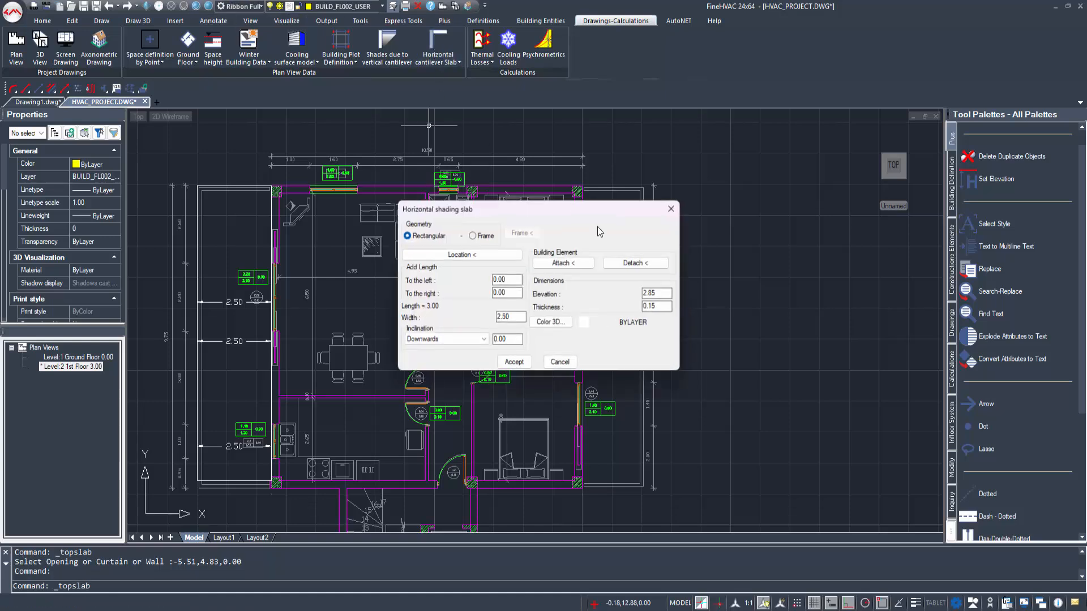
pyautogui.click(508, 261)
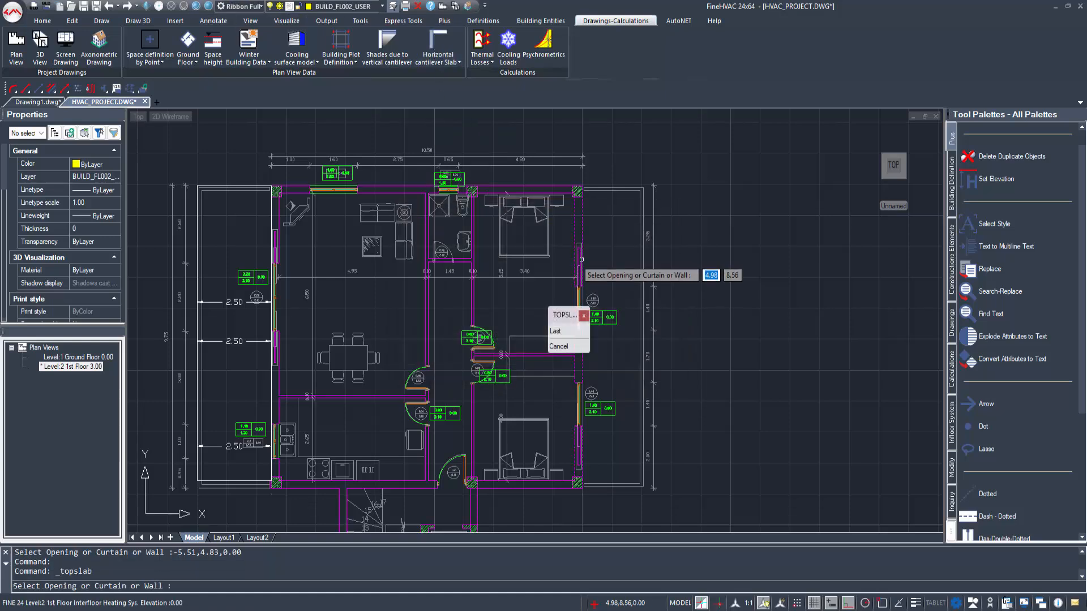
pyautogui.click(581, 258)
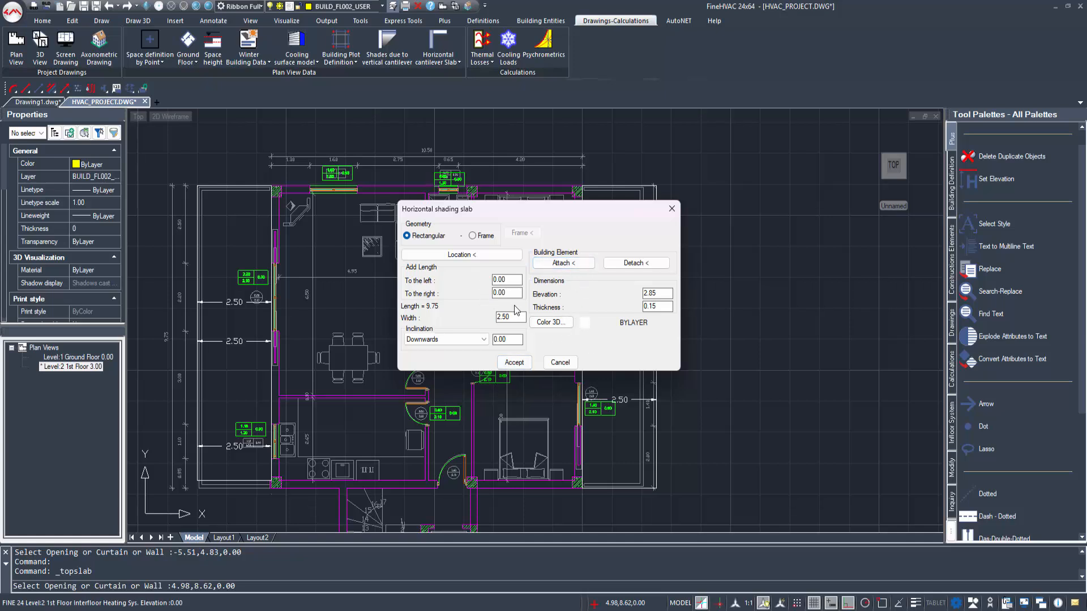
pyautogui.moveTo(391, 298); pyautogui.dragTo(346, 291)
pyautogui.write('2.00')
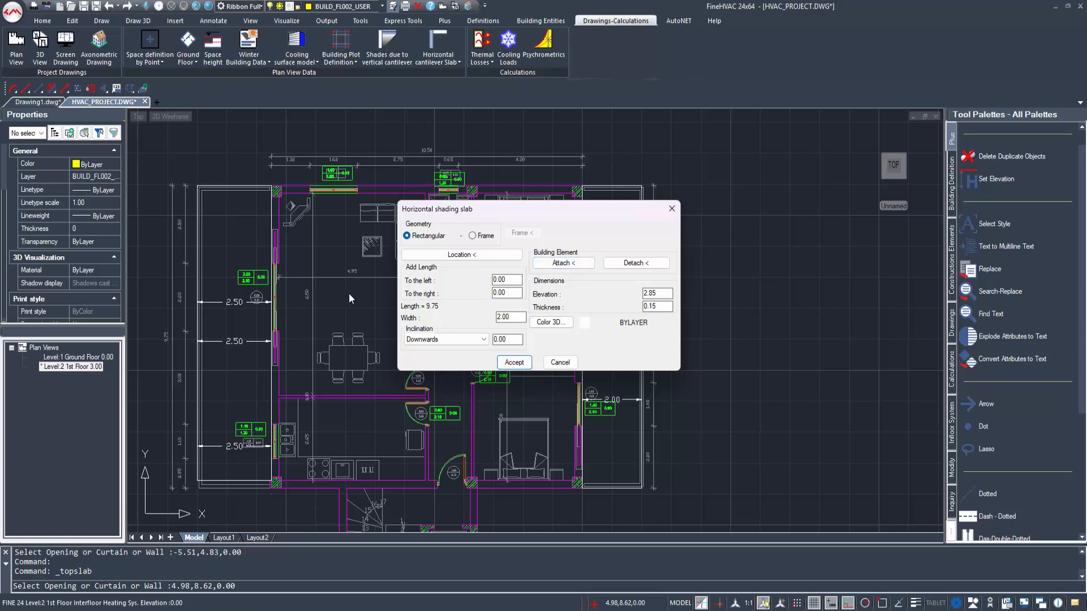
pyautogui.click(512, 363)
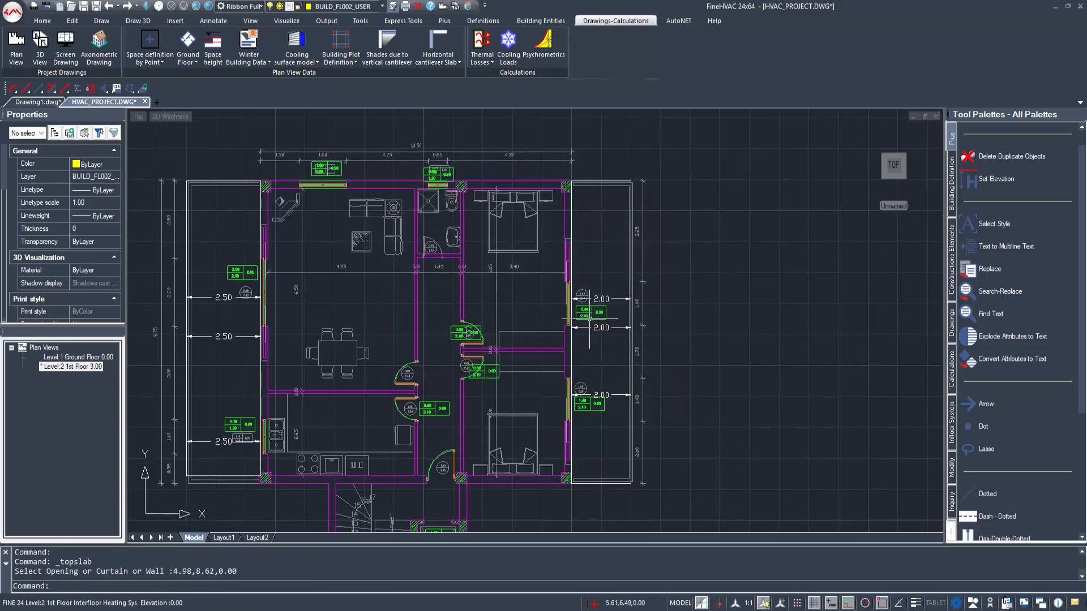
# Step: Make the ground floor the current level and define its large left room by an internal point as the space Office 1
pyautogui.scroll(-2, 588, 318)
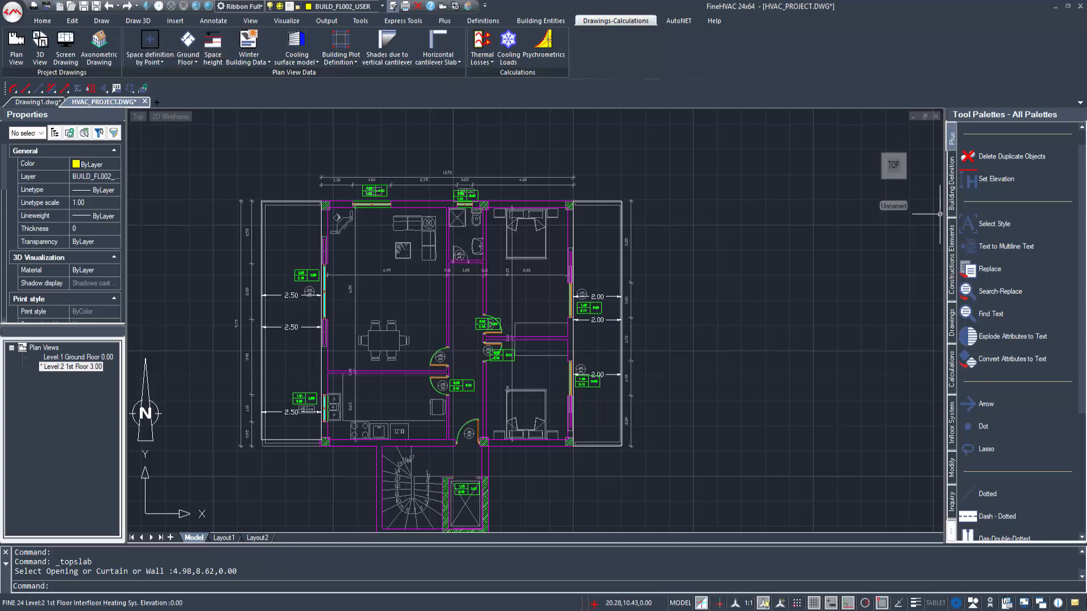
pyautogui.doubleClick(82, 357)
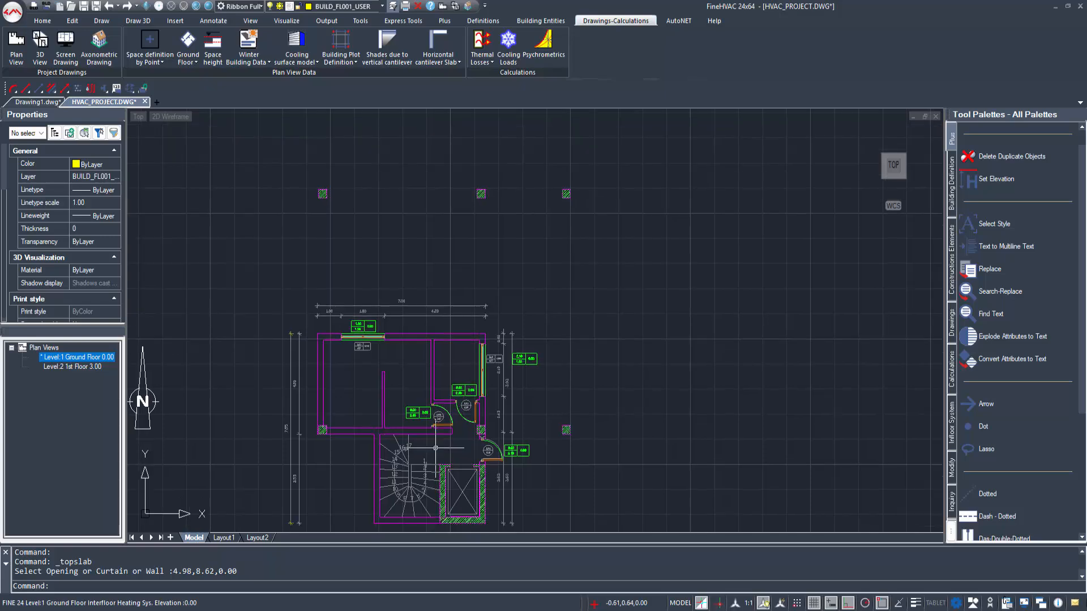
pyautogui.click(149, 43)
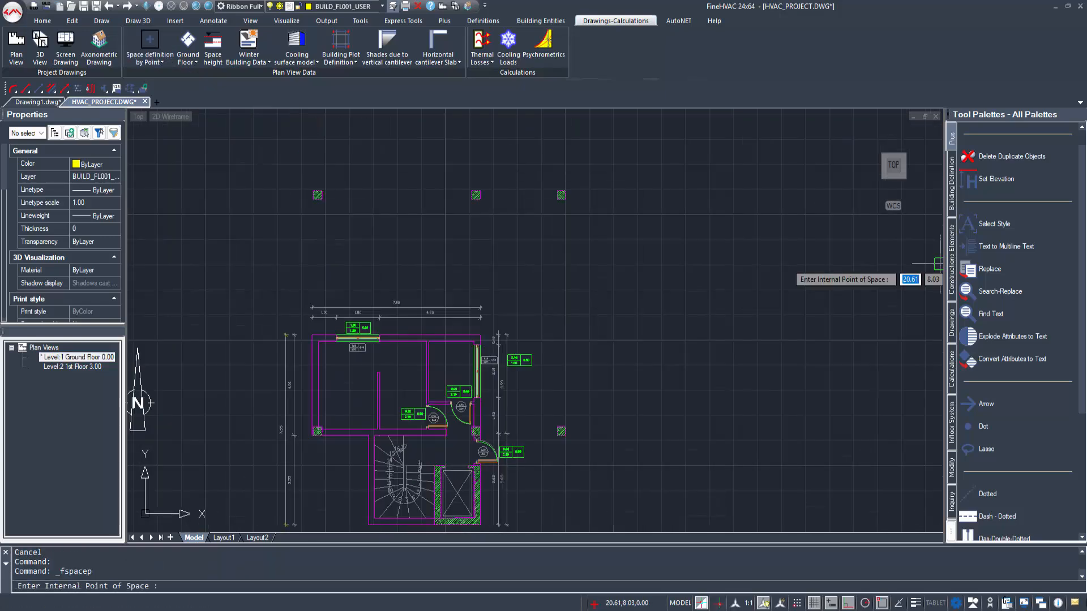
pyautogui.click(347, 381)
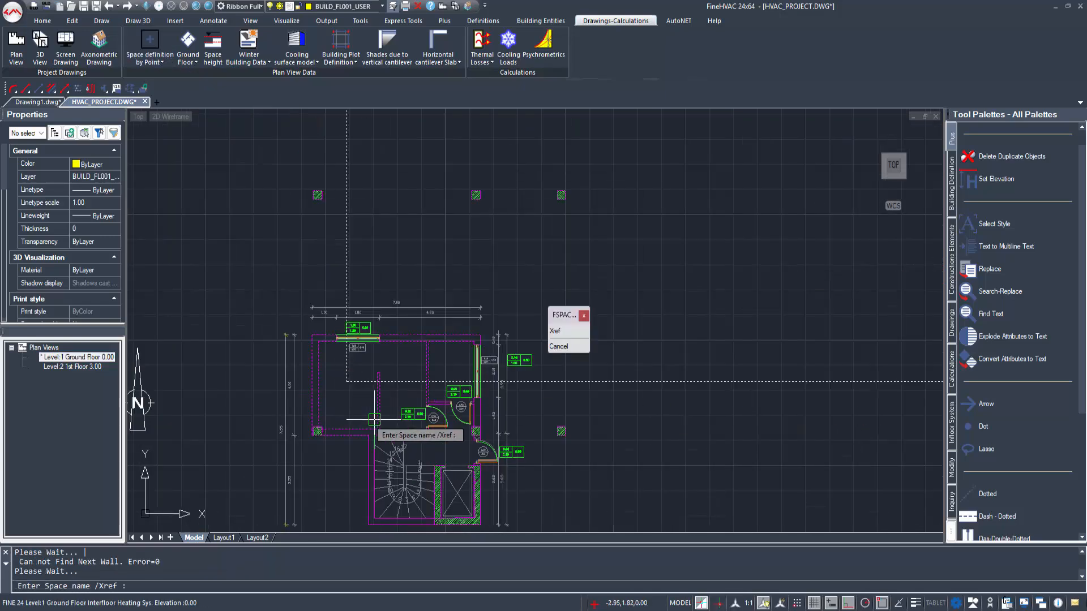
pyautogui.write('Office')
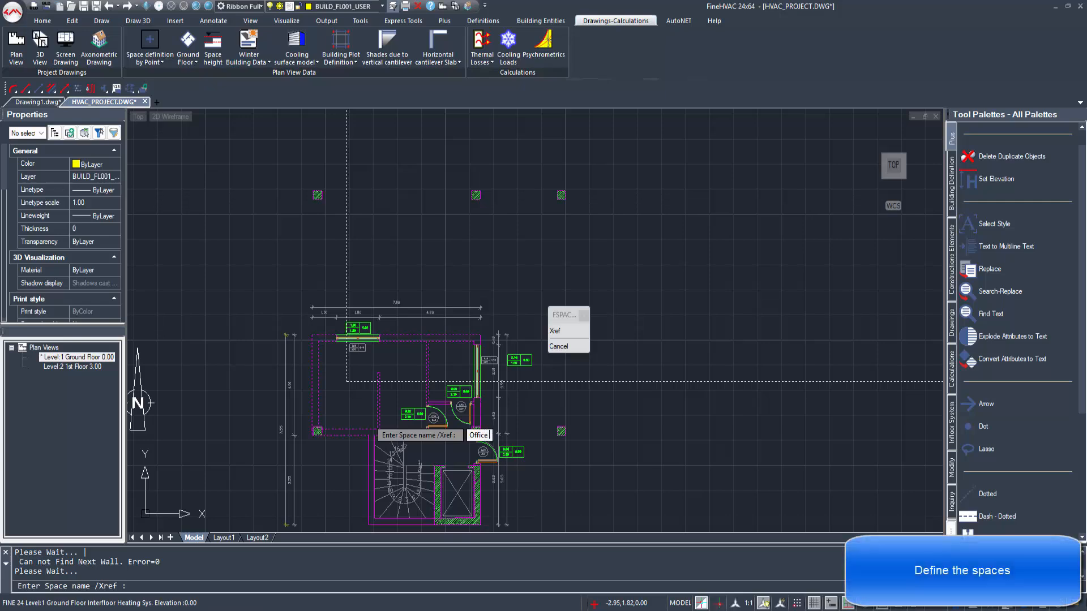
pyautogui.write(' 1')
pyautogui.press('Return')
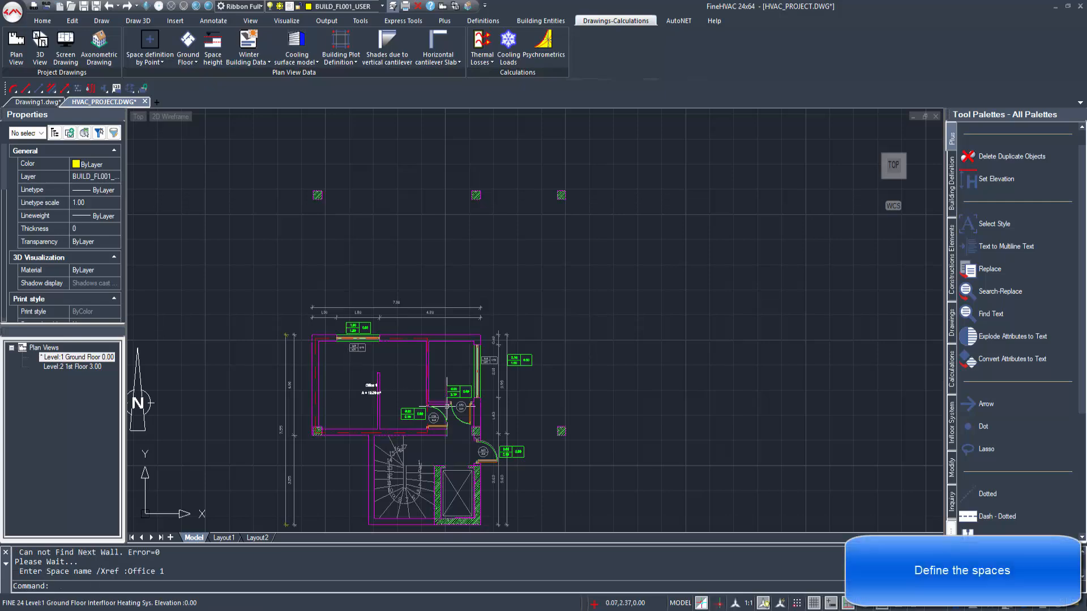
# Step: Define the small room in the ground floor's upper-right corner by an internal point as the space WC 1
pyautogui.moveTo(446, 407); pyautogui.dragTo(356, 363, button='middle')
pyautogui.scroll(3, 356, 364)
pyautogui.rightClick(361, 283)
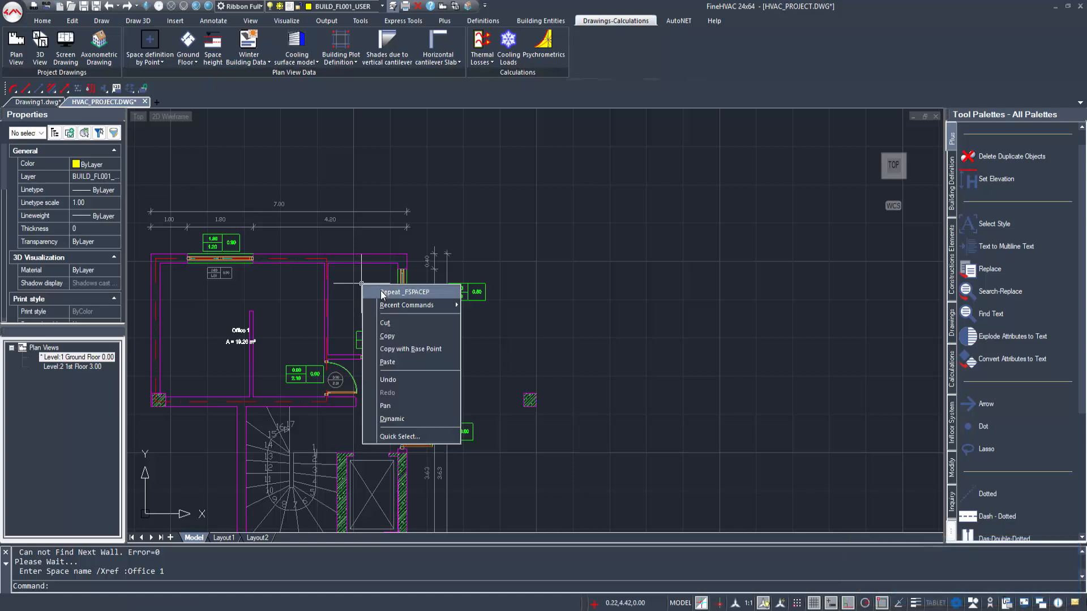
pyautogui.click(382, 292)
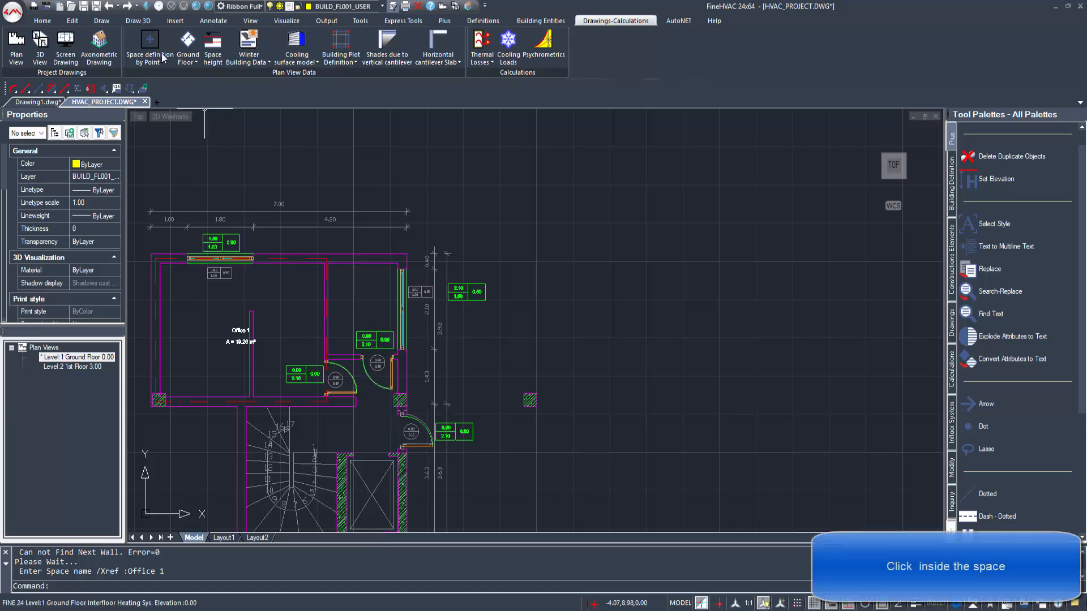
pyautogui.click(371, 301)
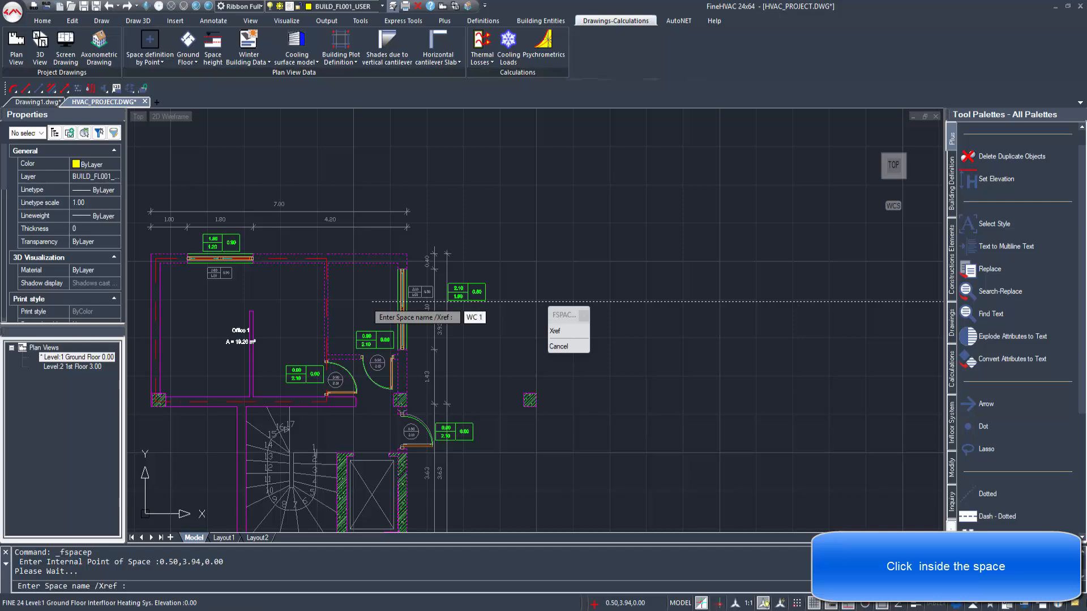
pyautogui.write('WC 1')
pyautogui.press('Return')
pyautogui.scroll(-2, 463, 444)
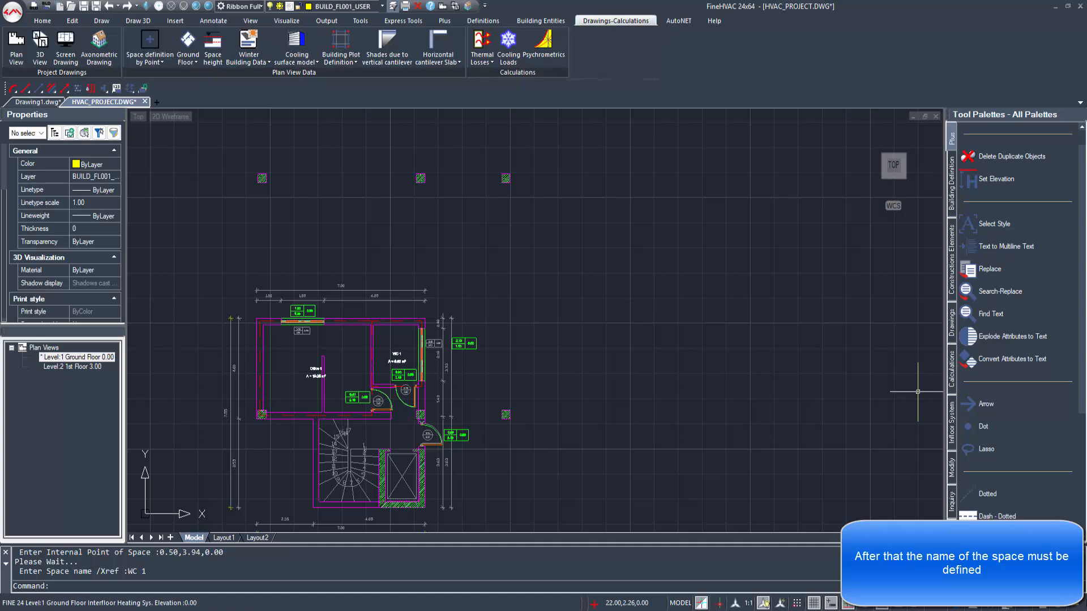
# Step: Switch to the 1st floor and define the room with the sofas and dining table as the space Living room
pyautogui.doubleClick(69, 367)
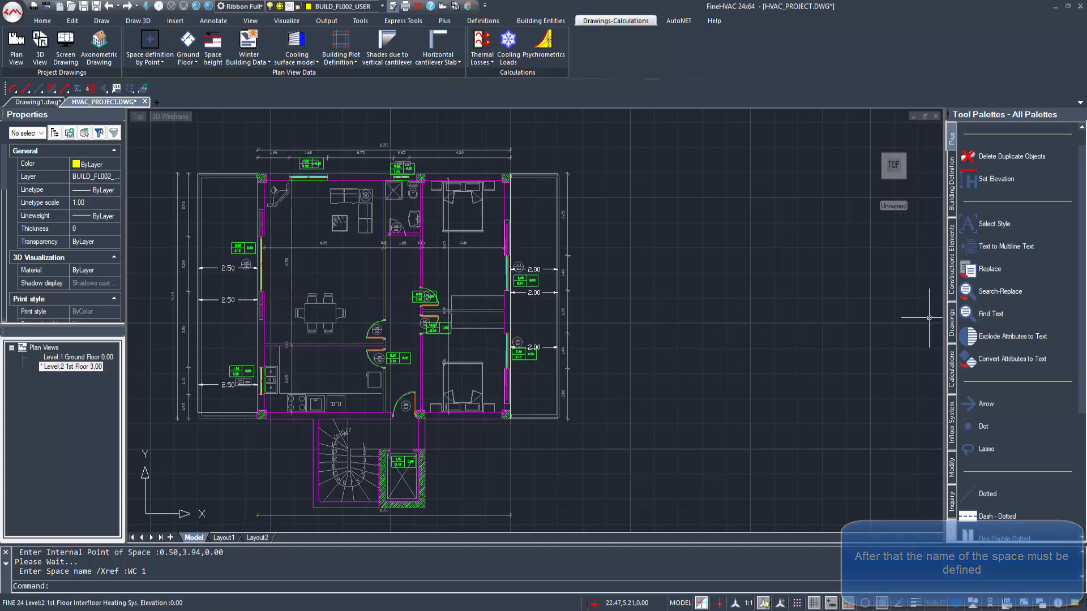
pyautogui.click(150, 41)
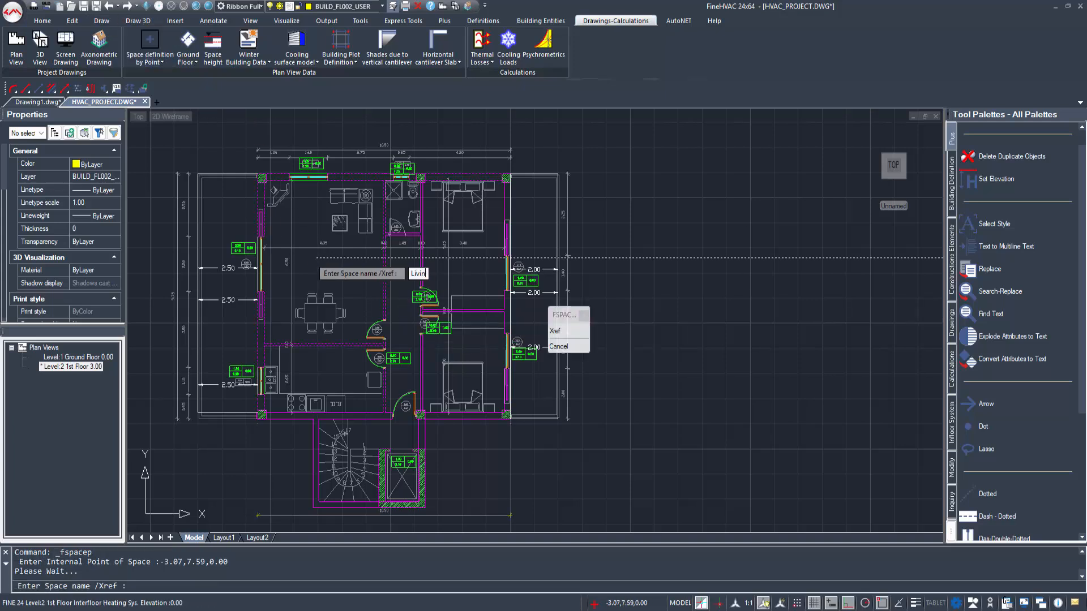
pyautogui.write('Living Room')
pyautogui.press('Return')
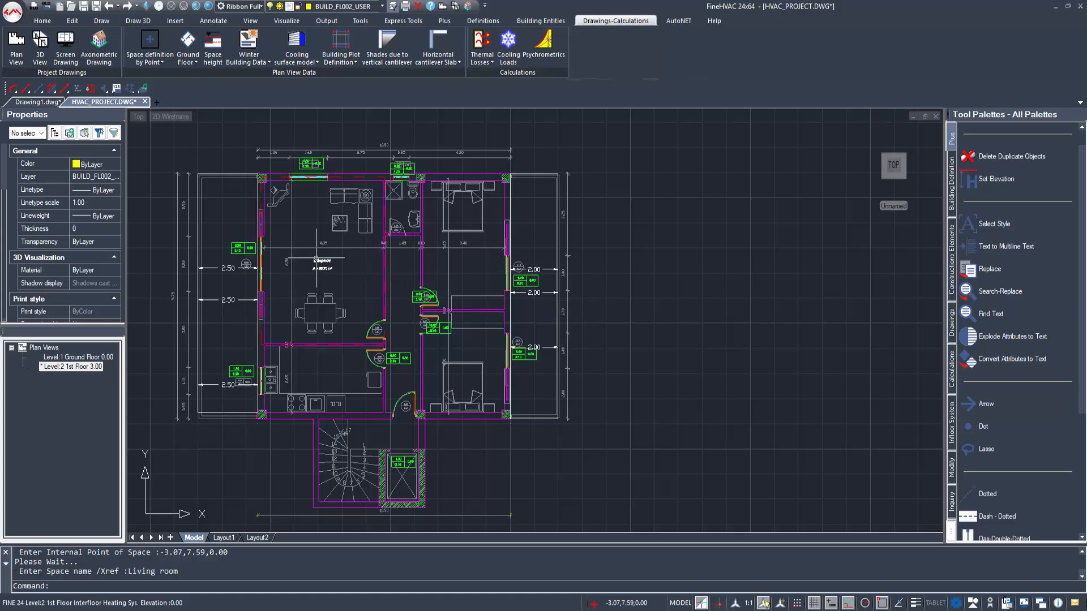
# Step: Define the 1st floor room with the sink and stove below the living room by an internal point as the space Kitchen
pyautogui.rightClick(431, 242)
pyautogui.click(466, 251)
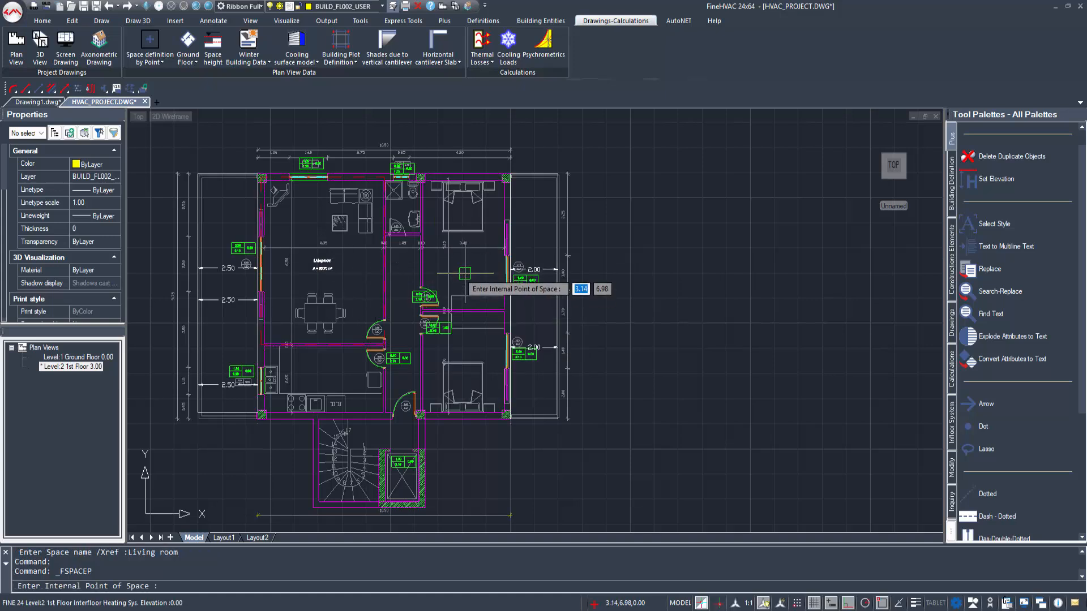
pyautogui.click(300, 368)
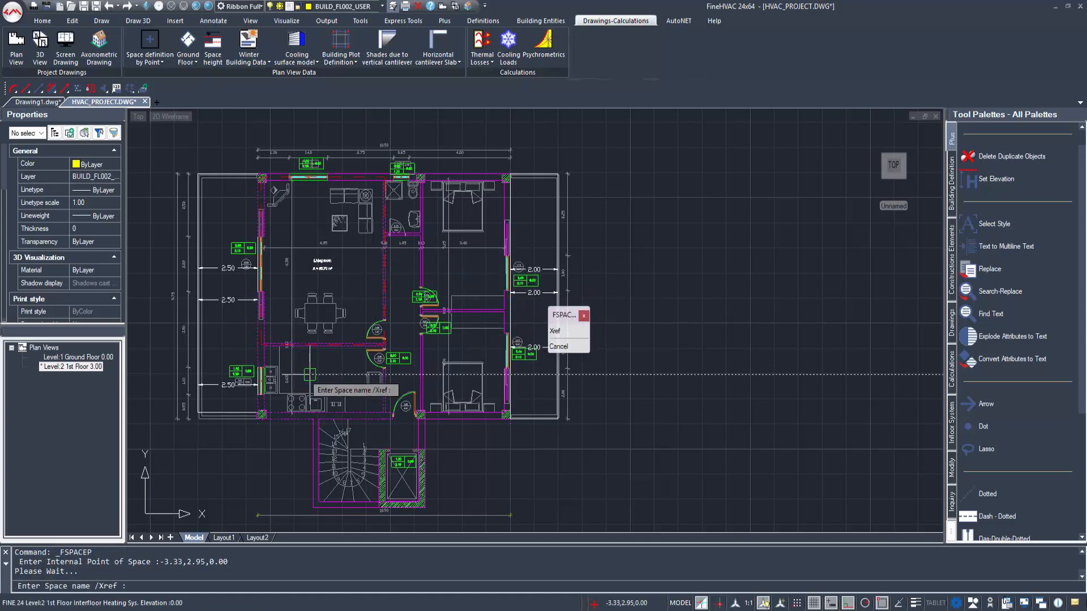
pyautogui.write('Kitchen')
pyautogui.press('Return')
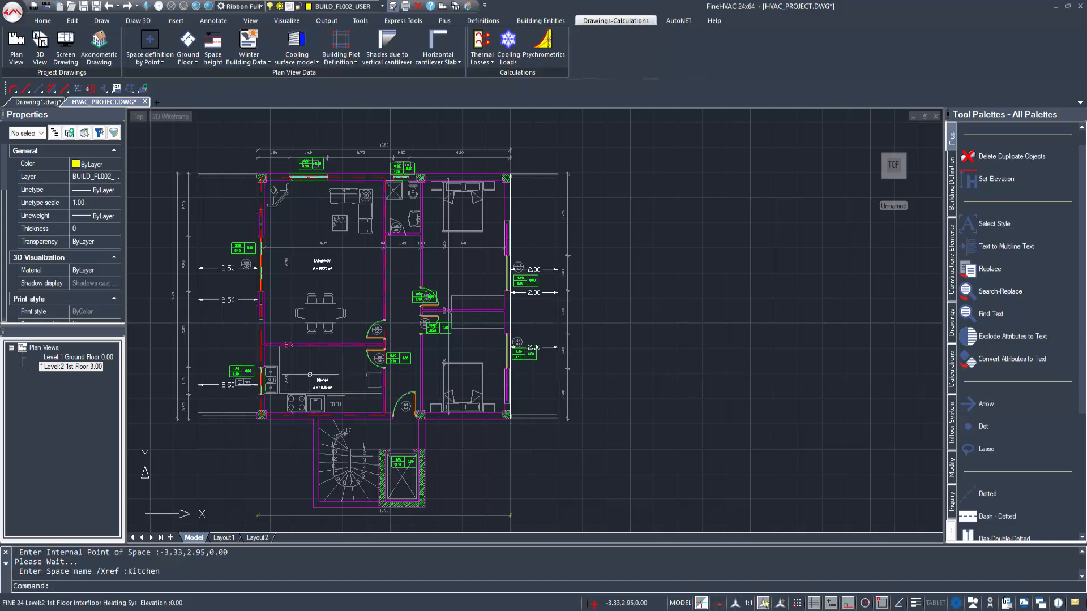
# Step: Define the 1st floor's small bathroom between the living room and the upper bedroom as the space WC 2
pyautogui.rightClick(490, 257)
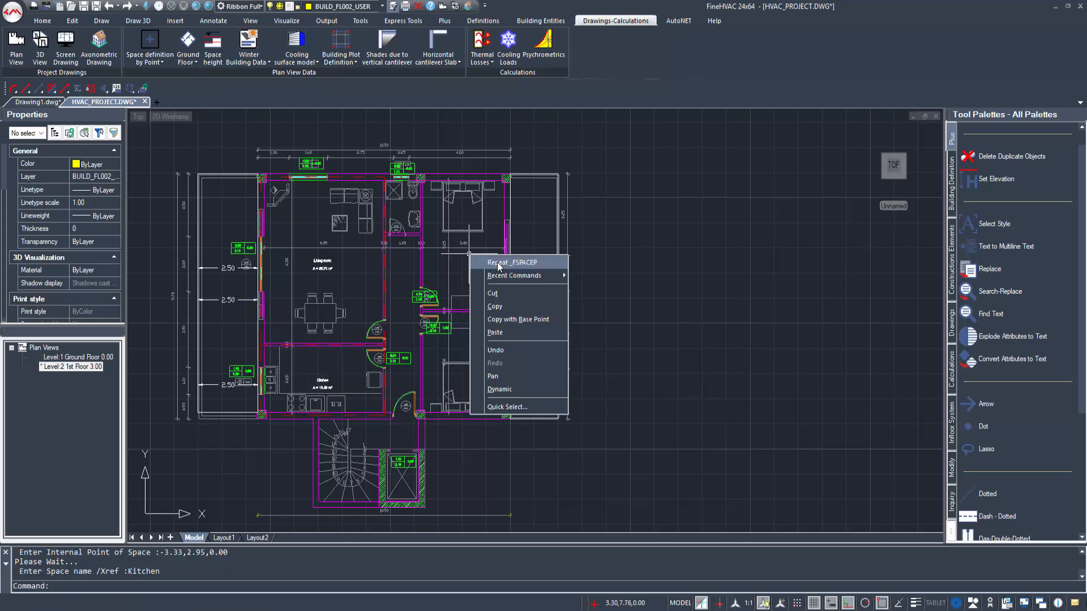
pyautogui.click(509, 262)
pyautogui.click(398, 209)
pyautogui.write('WC')
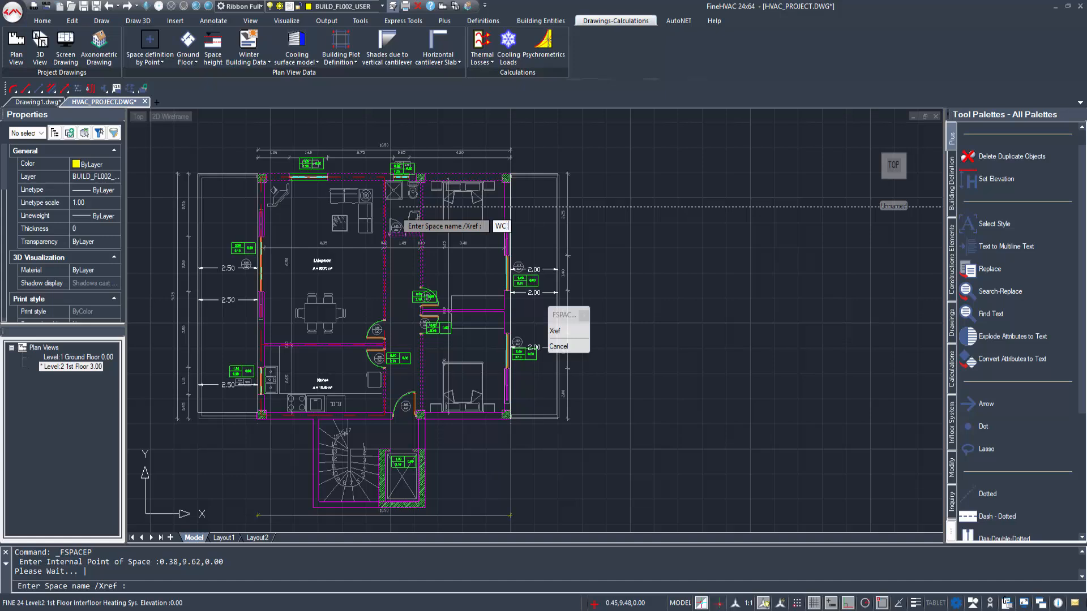
pyautogui.write(' 2')
pyautogui.press('Return')
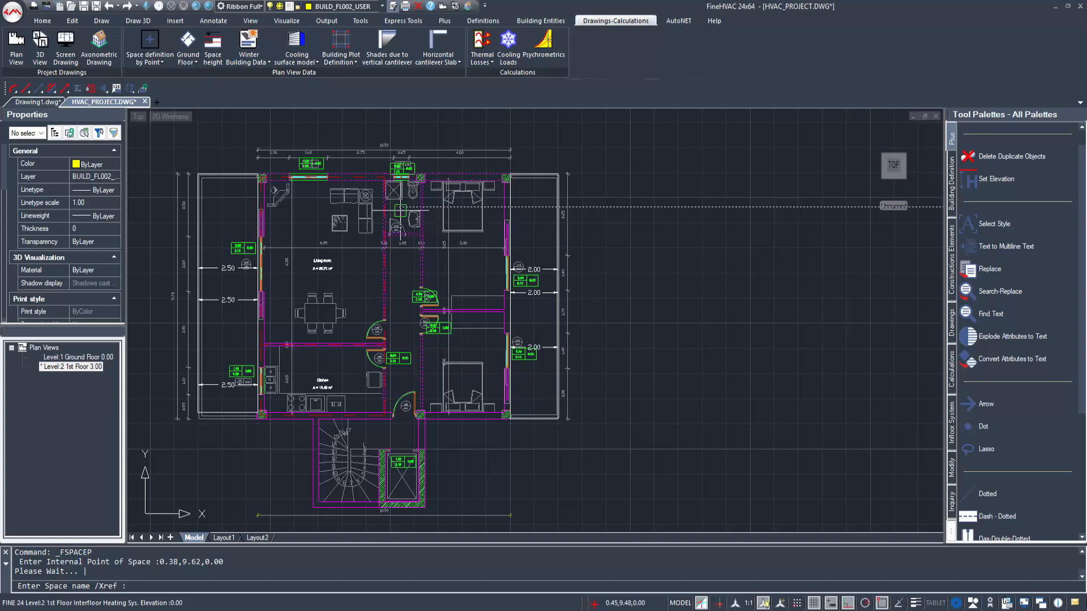
# Step: Define the 1st floor's upper-right room by an internal point as the space Bedroom 1
pyautogui.rightClick(425, 225)
pyautogui.click(444, 230)
pyautogui.click(466, 265)
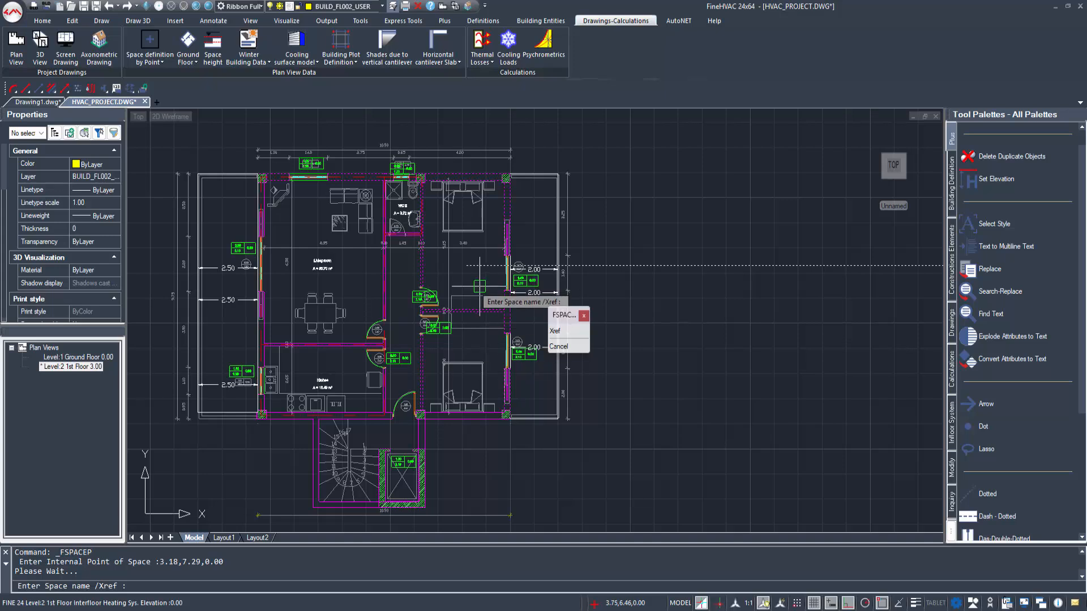
pyautogui.write('Bedr')
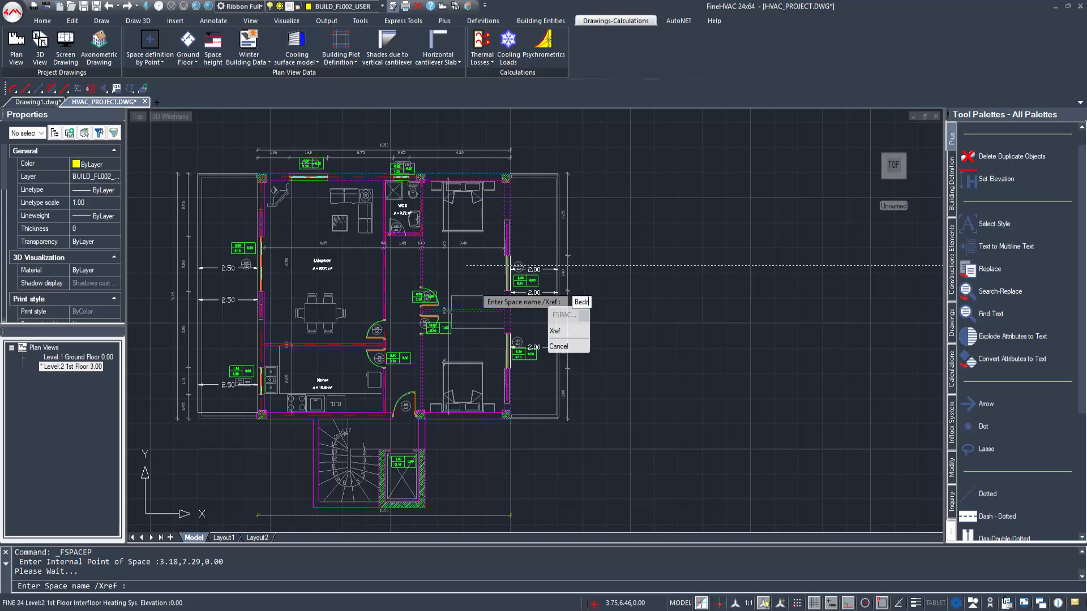
pyautogui.write('oom 1')
pyautogui.press('Return')
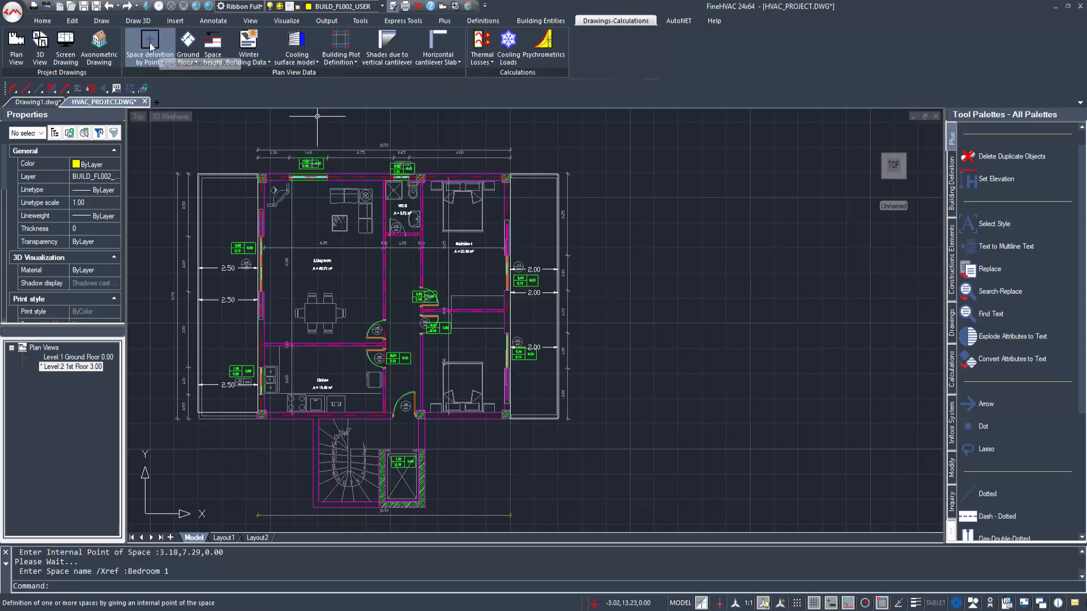
# Step: Define the 1st floor's lower-right room by an internal point as the space Bedroom 2
pyautogui.click(150, 41)
pyautogui.click(442, 349)
pyautogui.write('Bed')
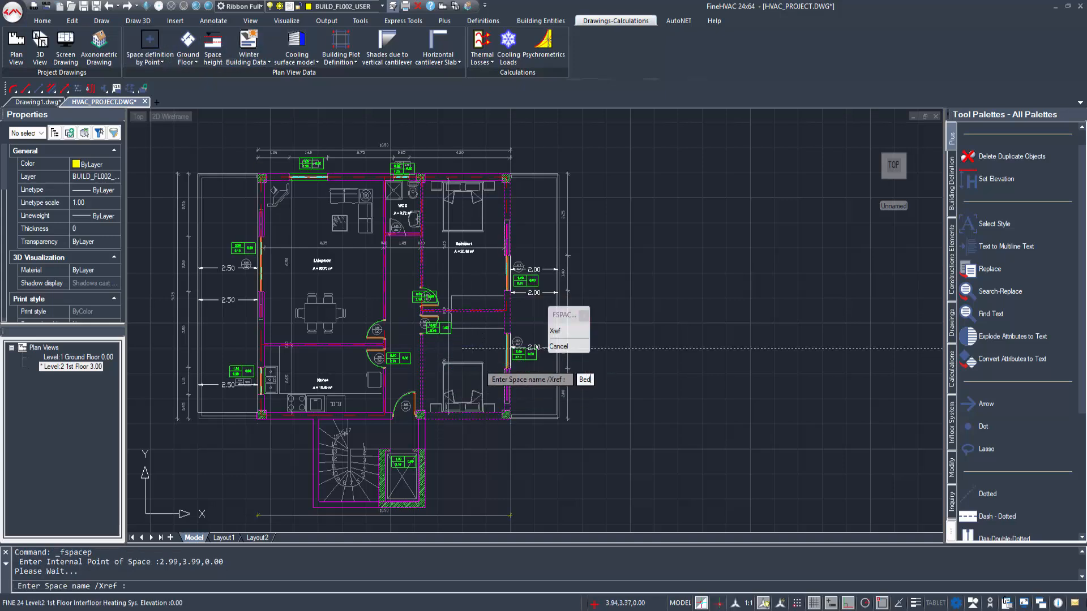
pyautogui.write('room 2')
pyautogui.press('Return')
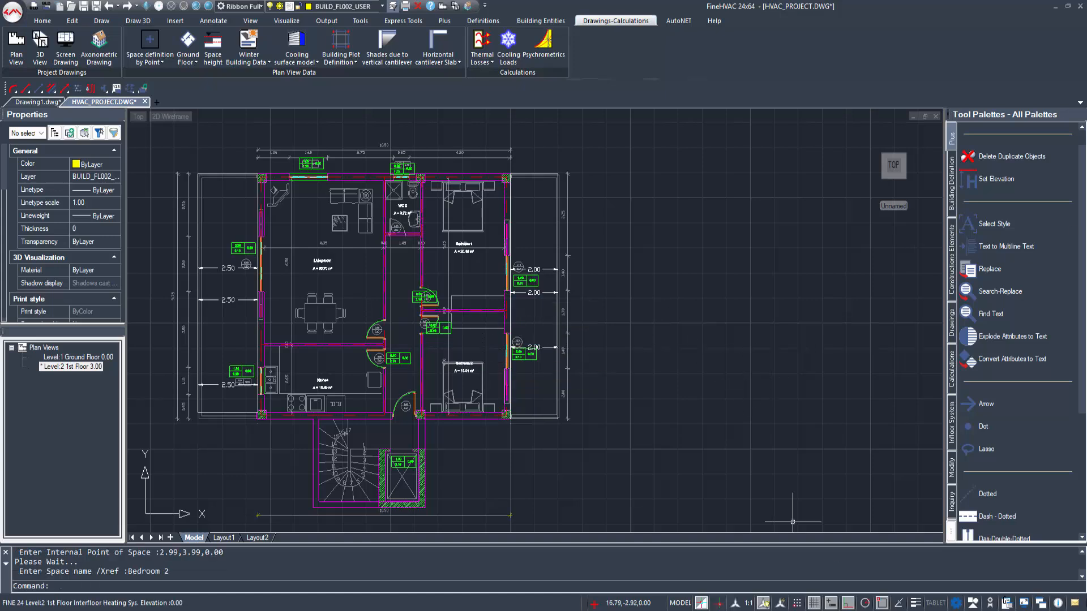
# Step: Define the 1st floor corridor between the living room and the bedrooms by an internal point as the space Hall
pyautogui.scroll(-2, 1013, 334)
pyautogui.click(150, 41)
pyautogui.click(400, 318)
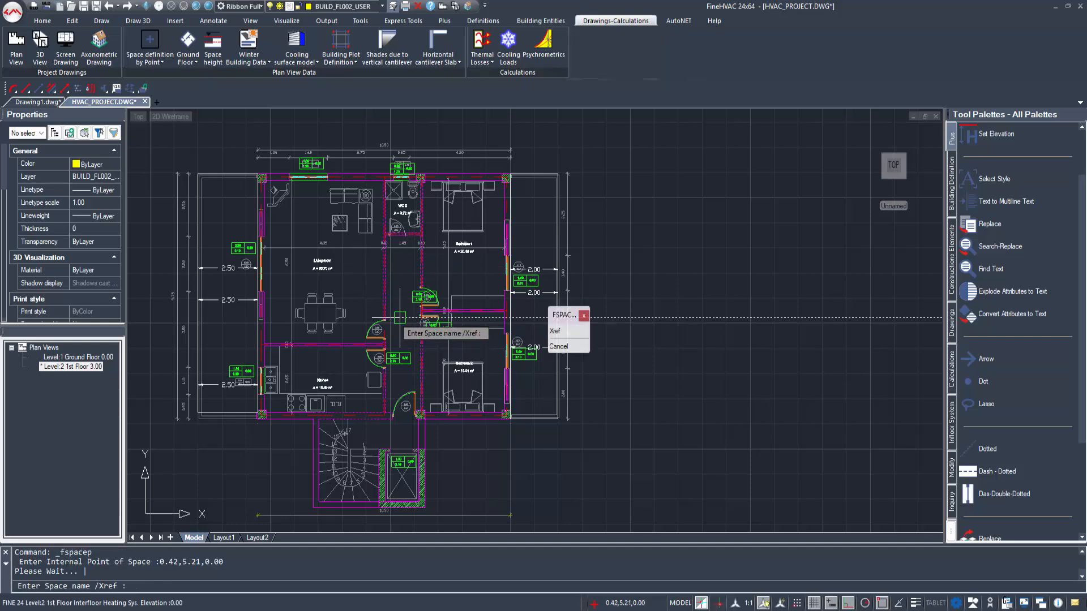
pyautogui.write('Hall')
pyautogui.press('Return')
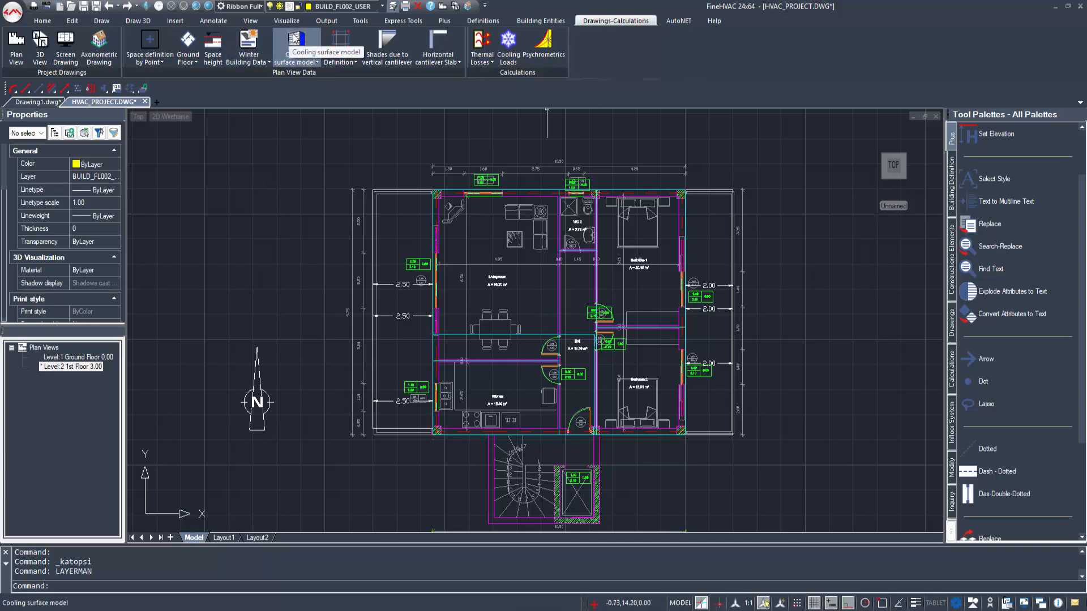
# Step: Examine the cooling surface model of the 1st floor and the ground floor in 3D, ending in the ground floor's plan view
pyautogui.click(294, 35)
pyautogui.moveTo(525, 299)
pyautogui.keyDown('shift'); pyautogui.mouseDown(button='middle')
pyautogui.moveTo(456, 240)
pyautogui.moveTo(486, 245)
pyautogui.moveTo(486, 195)
pyautogui.moveTo(447, 170)
pyautogui.moveTo(543, 272)
pyautogui.moveTo(458, 212)
pyautogui.moveTo(336, 246)
pyautogui.mouseUp(button='middle'); pyautogui.keyUp('shift')
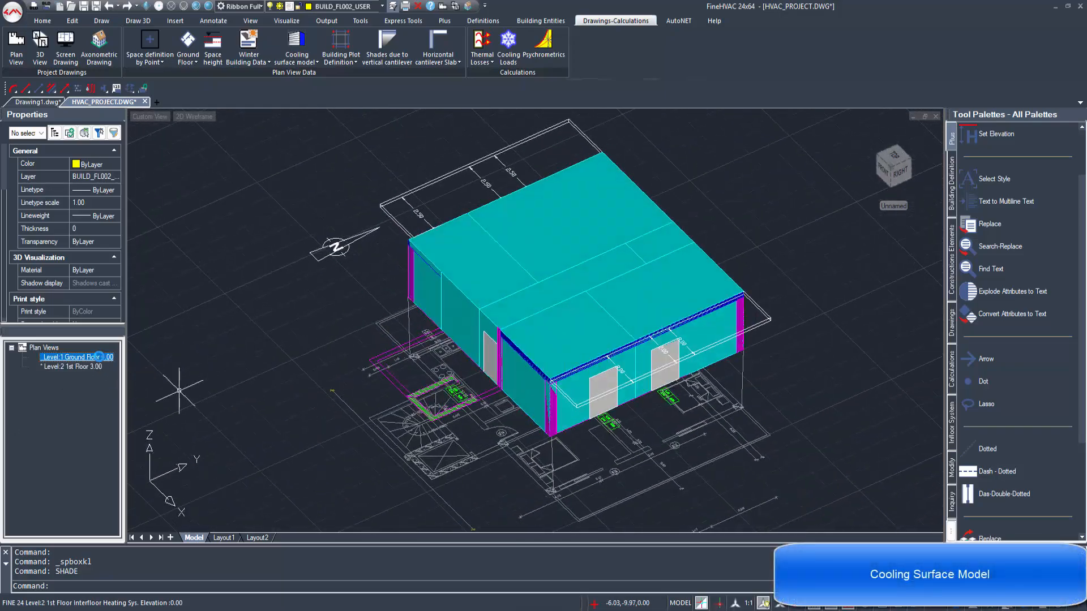
pyautogui.doubleClick(78, 357)
pyautogui.moveTo(420, 424)
pyautogui.keyDown('shift'); pyautogui.mouseDown(button='middle')
pyautogui.moveTo(691, 281)
pyautogui.moveTo(668, 378)
pyautogui.moveTo(598, 390)
pyautogui.moveTo(487, 132)
pyautogui.mouseUp(button='middle'); pyautogui.keyUp('shift')
pyautogui.click(16, 47)
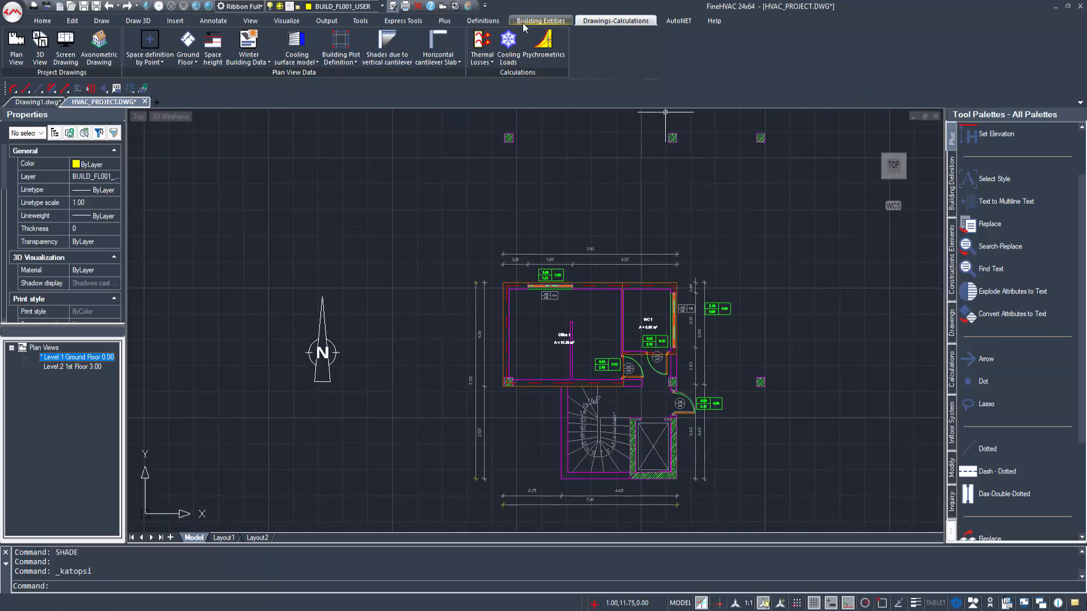
# Step: Hide the spaces' 3D definition layers in the ground floor plan through Layers Management
pyautogui.click(483, 20)
pyautogui.click(57, 48)
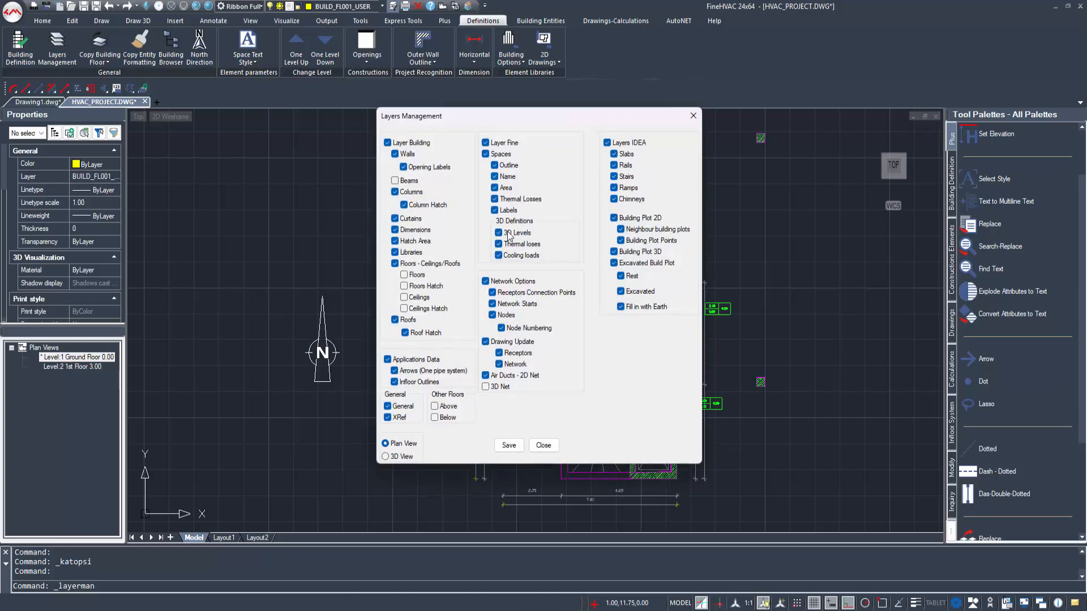
pyautogui.click(541, 447)
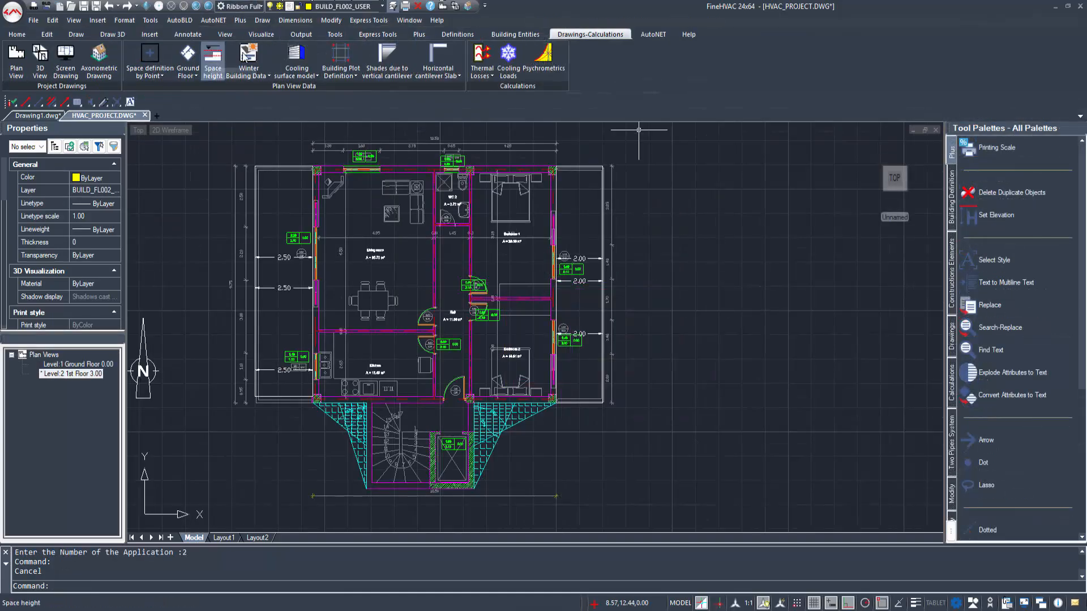
# Step: Open the winter building parameters and set the city to Athens from the outdoor temperatures library
pyautogui.click(247, 55)
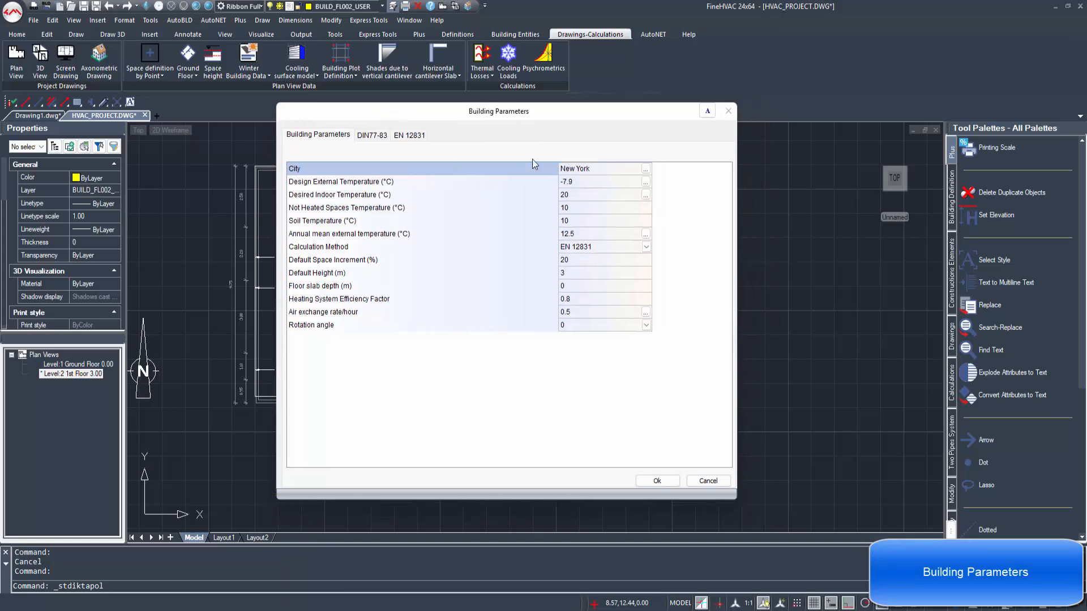
pyautogui.click(646, 170)
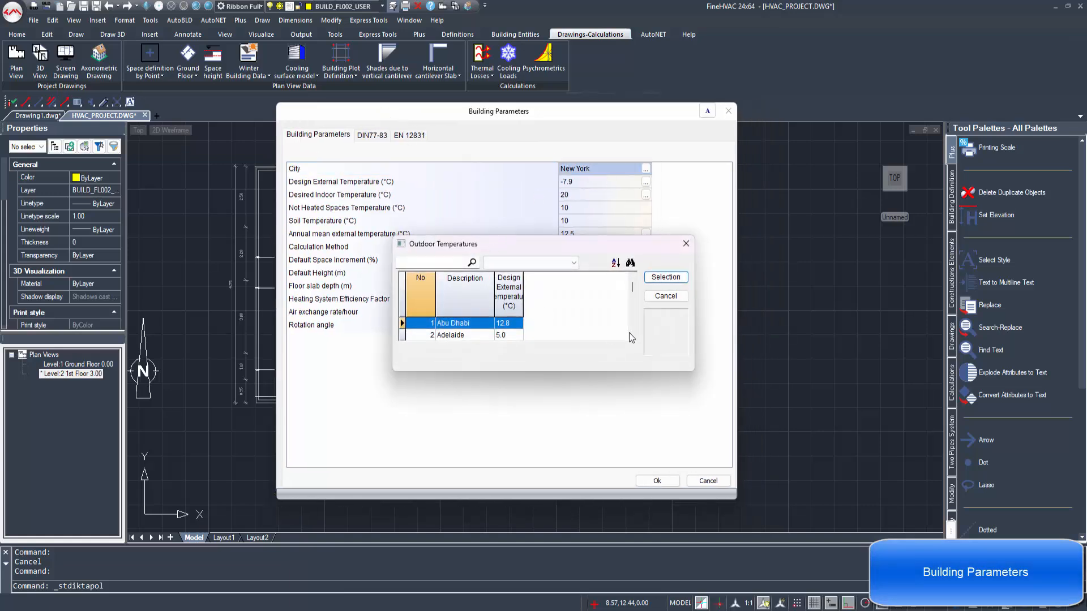
pyautogui.moveTo(692, 373); pyautogui.dragTo(723, 516)
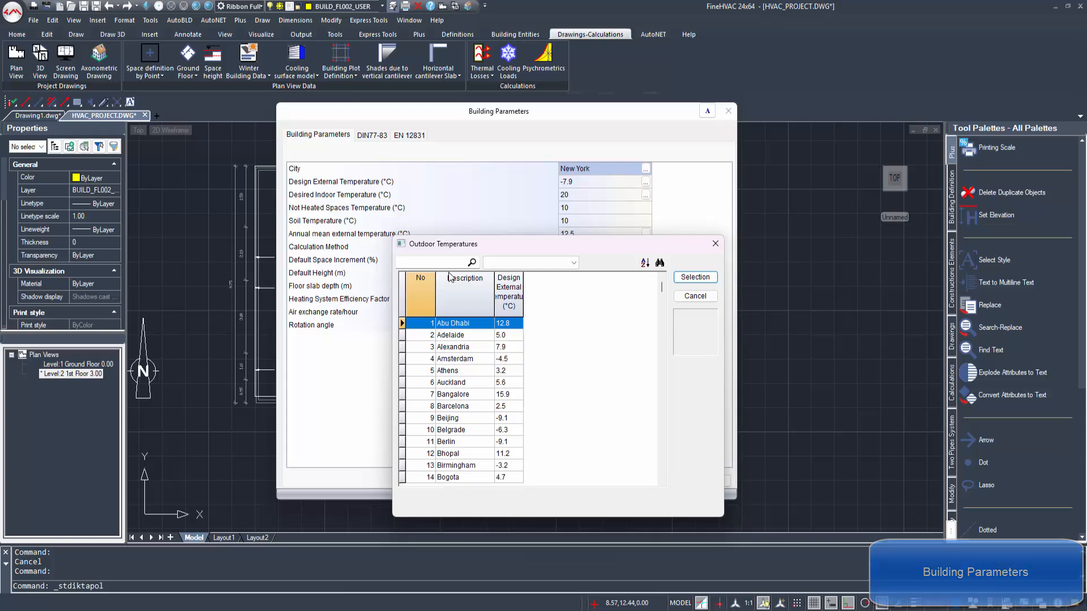
pyautogui.click(527, 265)
pyautogui.click(519, 264)
pyautogui.click(452, 264)
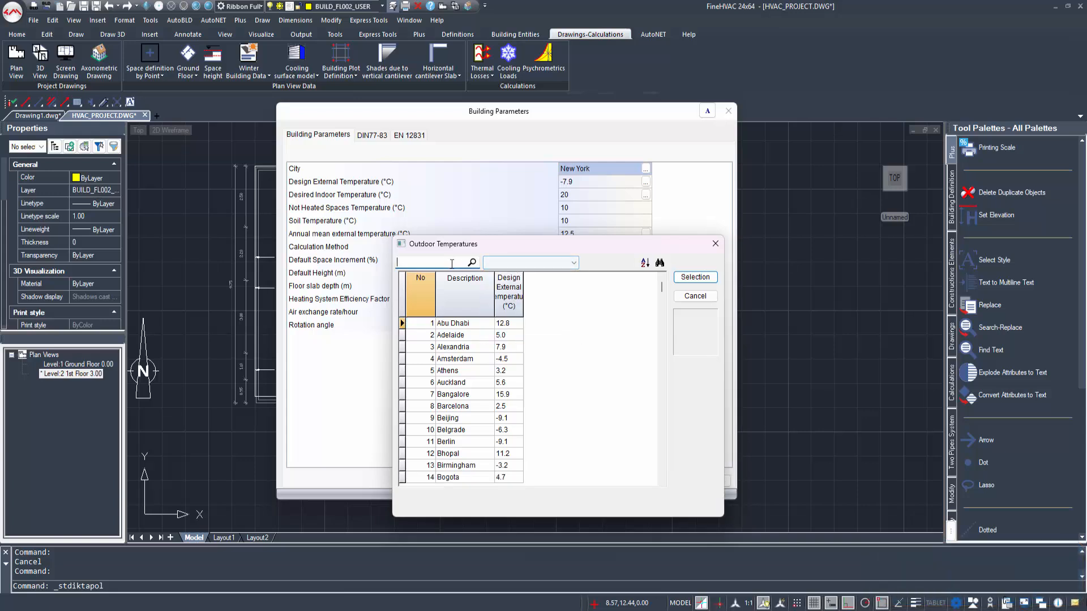
pyautogui.write('Athen')
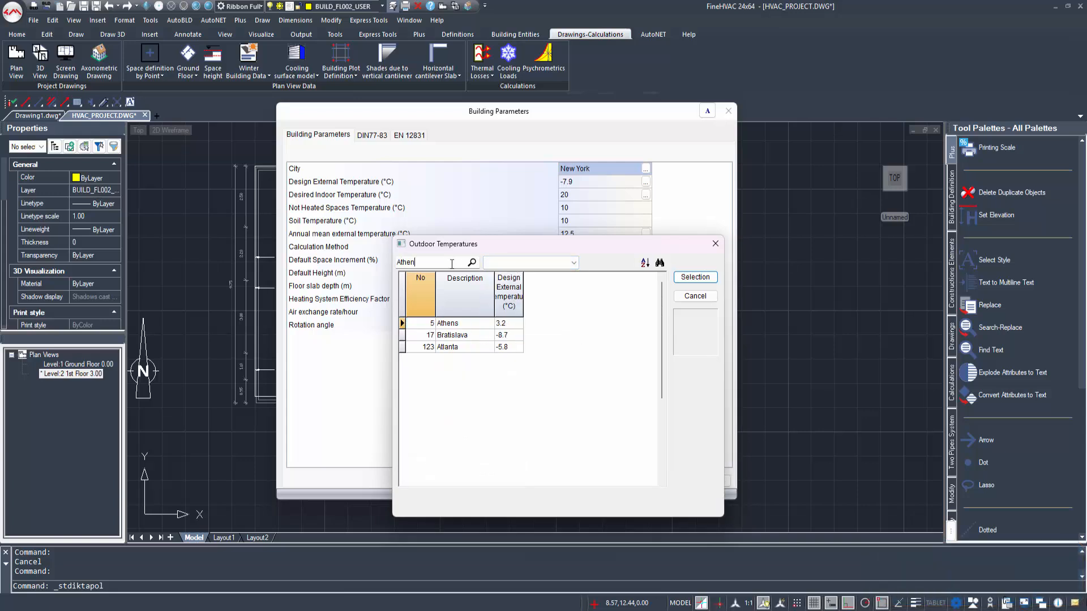
pyautogui.click(468, 325)
pyautogui.click(695, 277)
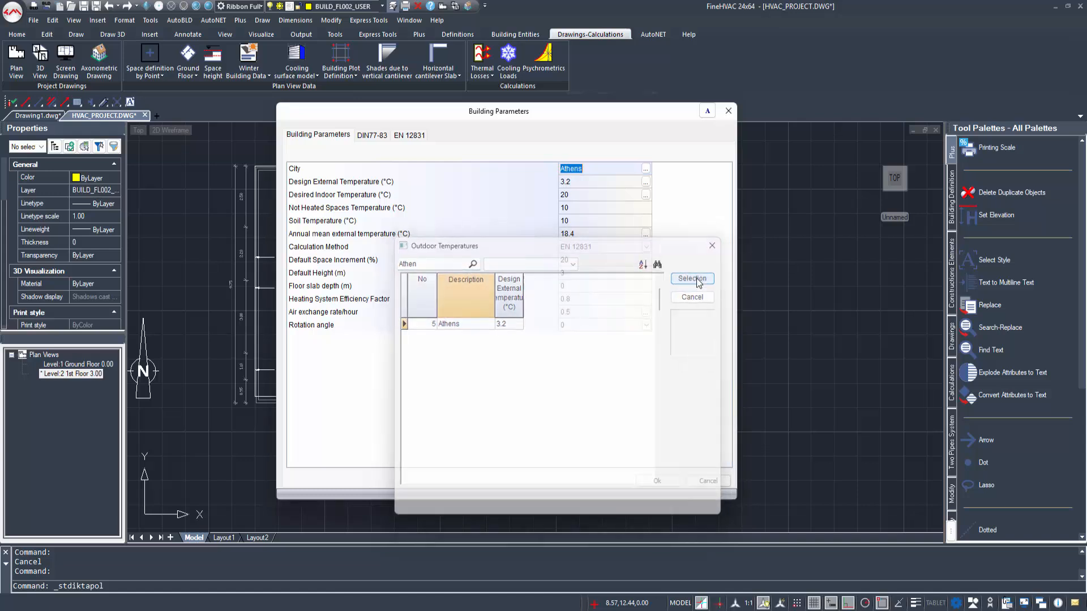
# Step: Choose EN 12831 as the winter calculation method, review the DIN77-83 and EN 12831 parameters, and accept the building parameters
pyautogui.click(634, 251)
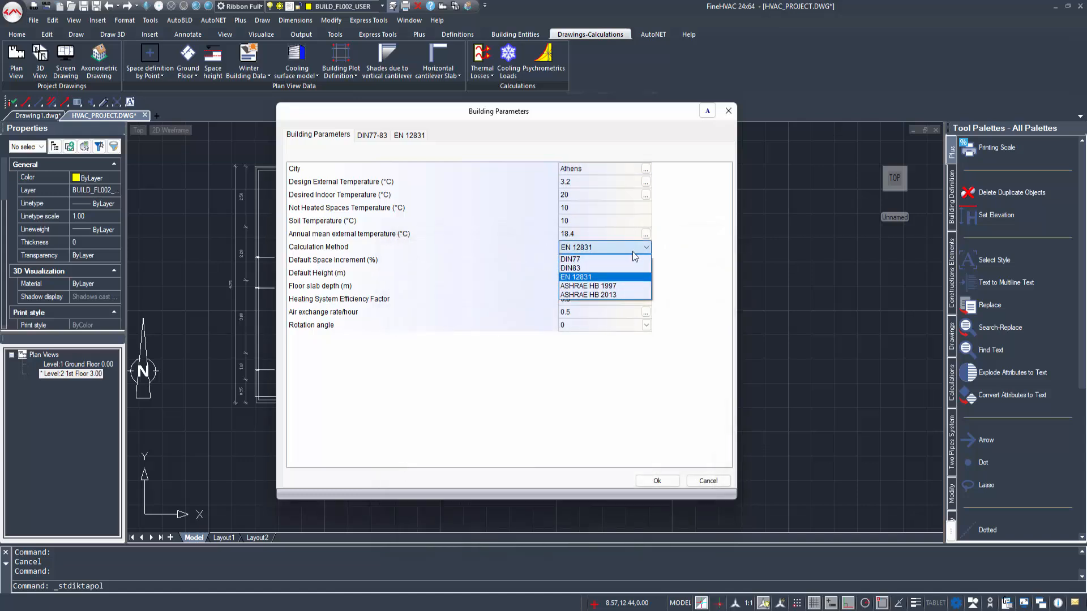
pyautogui.click(622, 277)
pyautogui.click(564, 261)
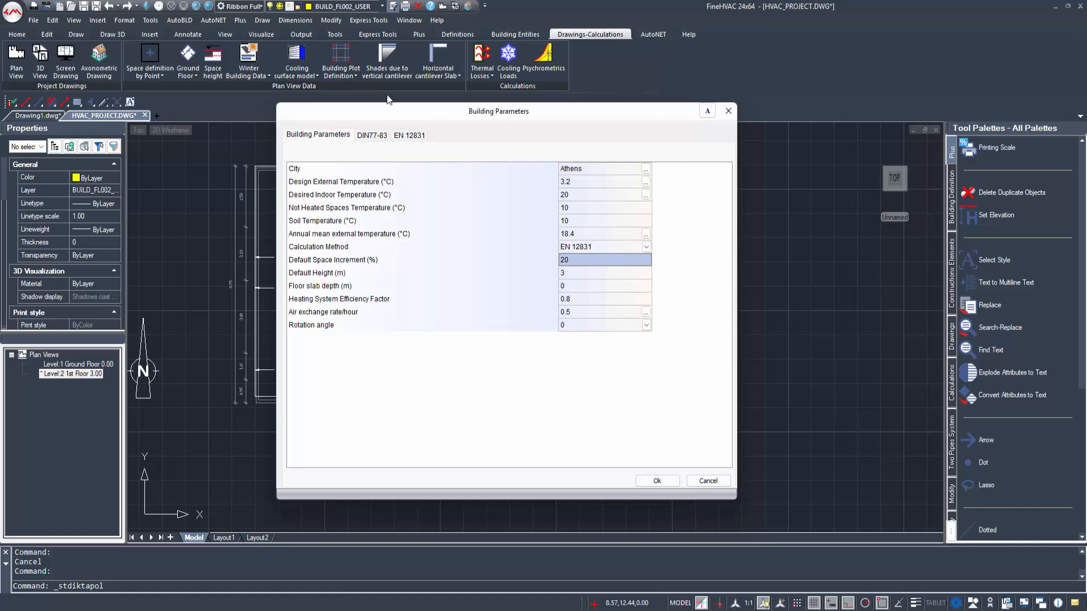
pyautogui.click(368, 136)
pyautogui.click(401, 135)
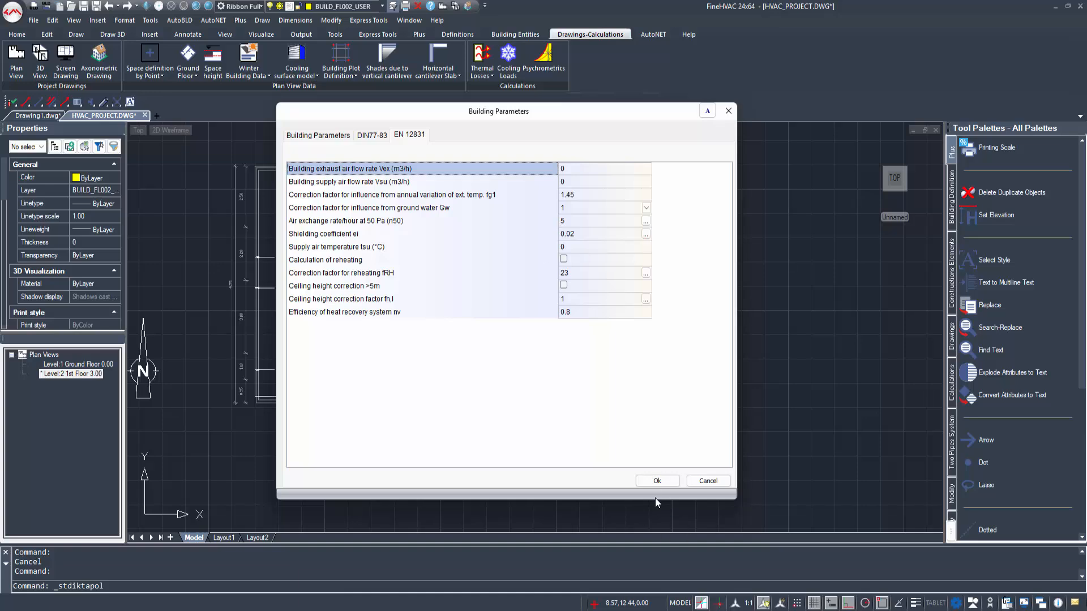
pyautogui.click(657, 481)
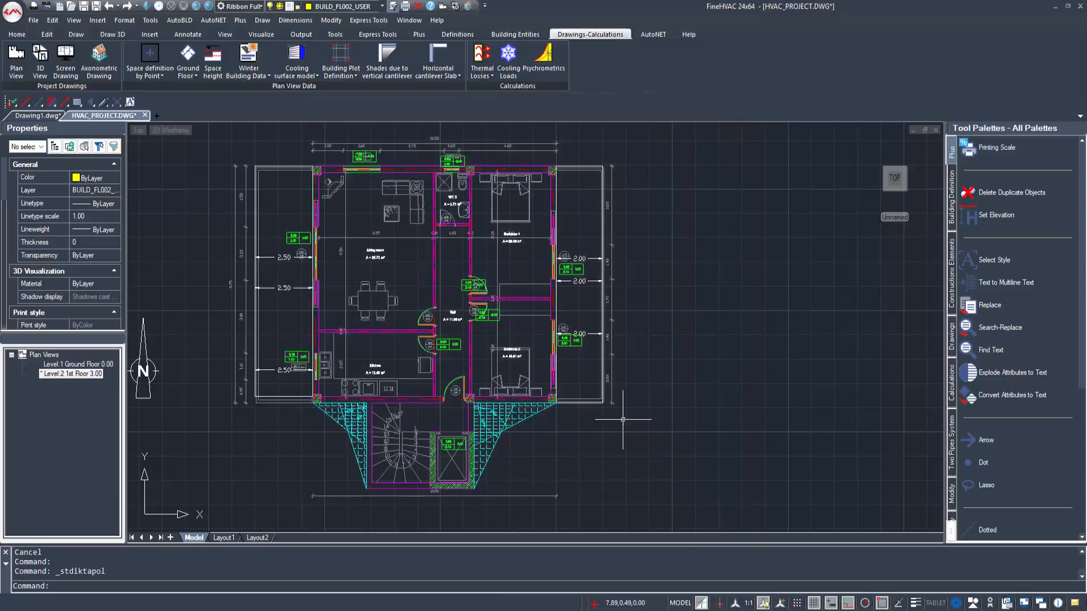
# Step: Open the summer building parameters and set the climatological data city to Athens from the list of all countries
pyautogui.click(258, 76)
pyautogui.click(260, 113)
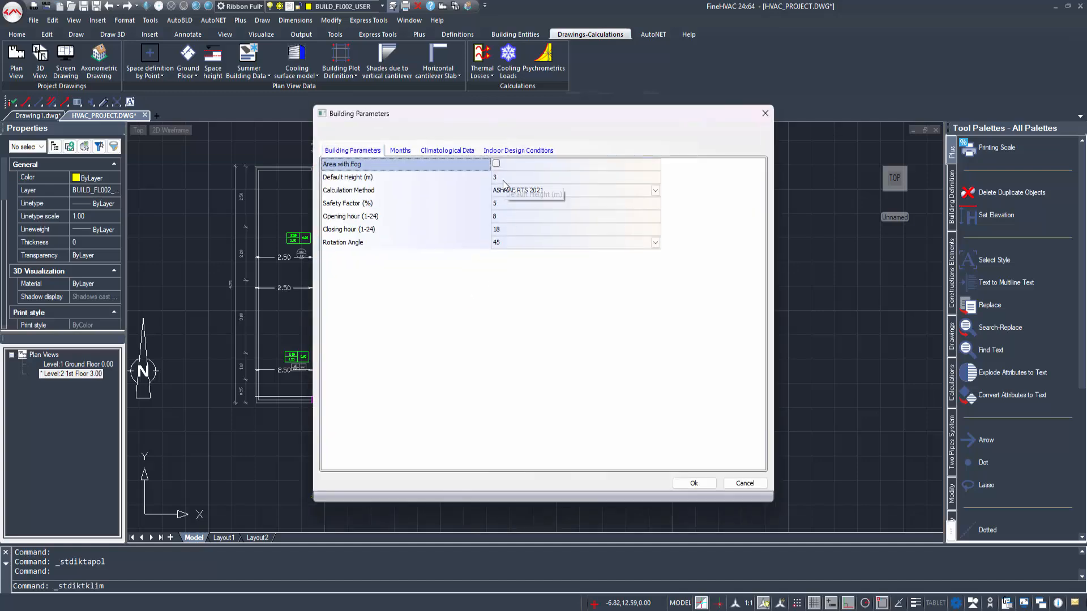
pyautogui.click(398, 151)
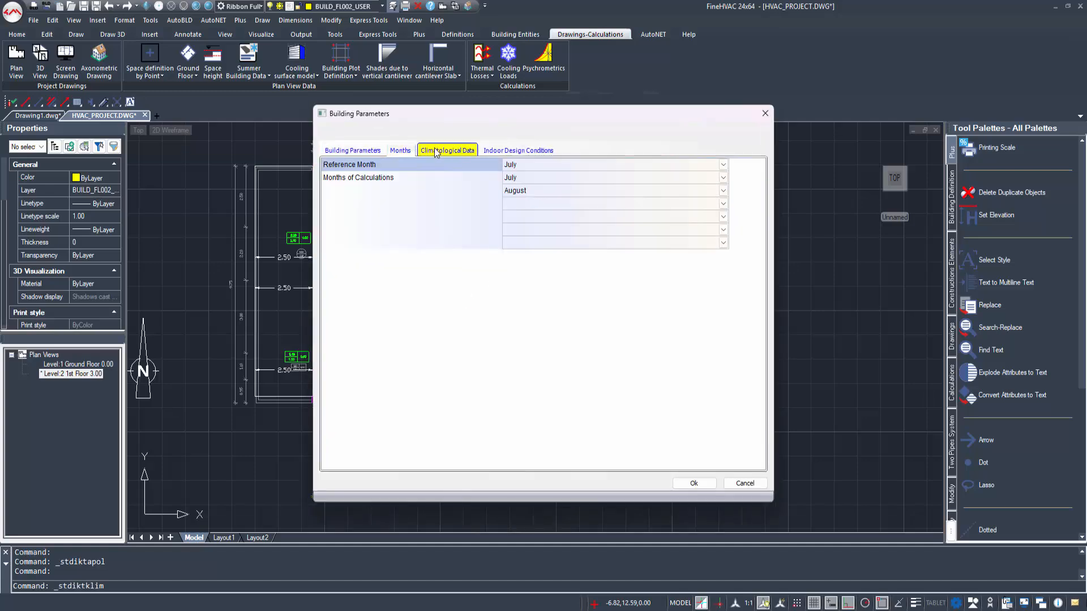
pyautogui.click(437, 152)
pyautogui.click(422, 187)
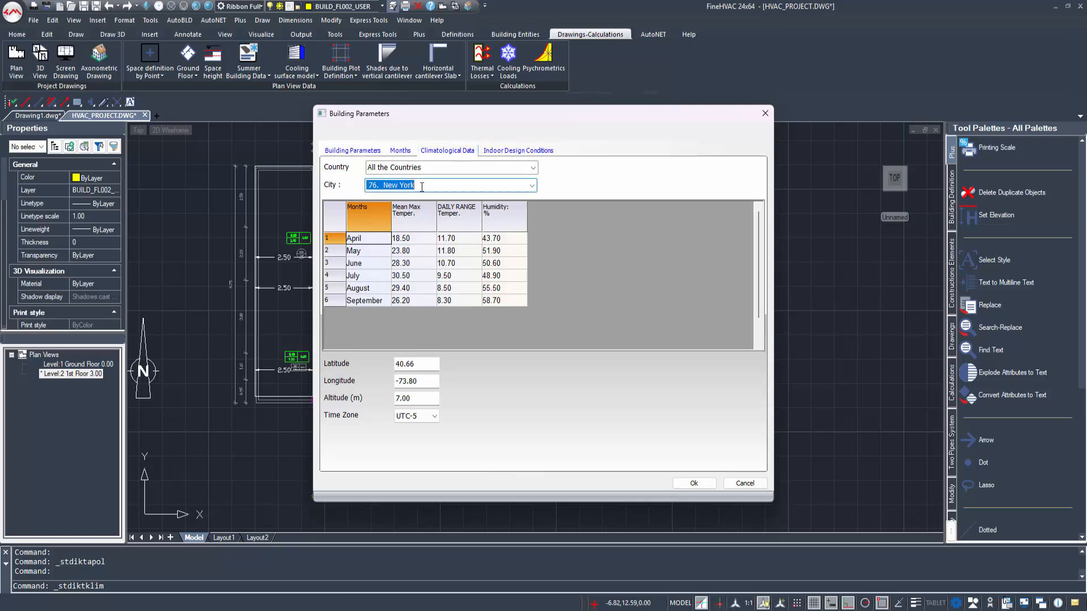
pyautogui.click(532, 187)
pyautogui.scroll(7, 430, 236)
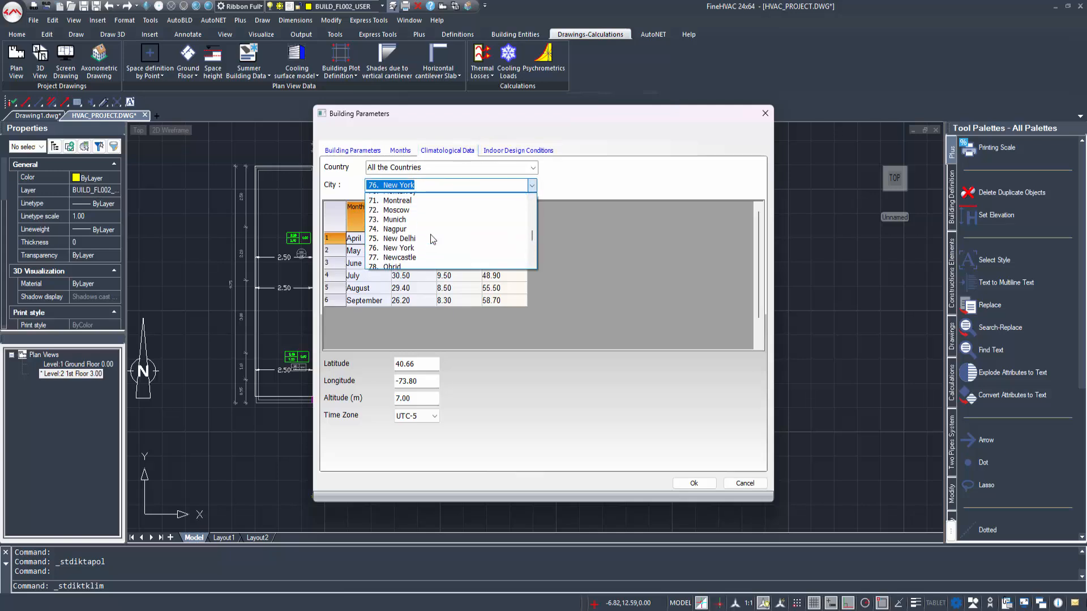
pyautogui.scroll(8, 432, 239)
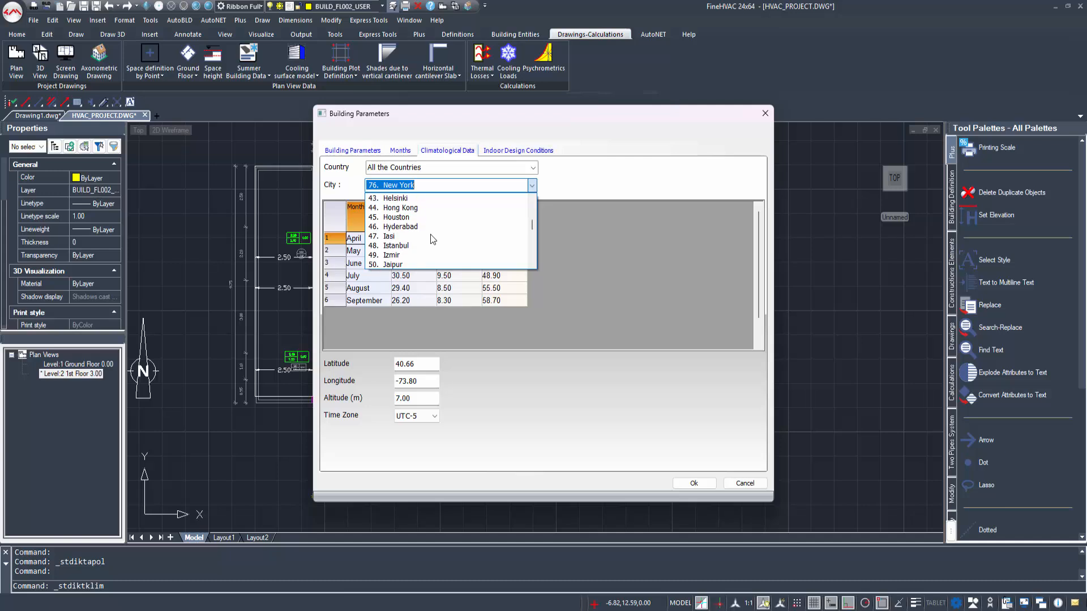
pyautogui.moveTo(532, 220); pyautogui.dragTo(534, 206)
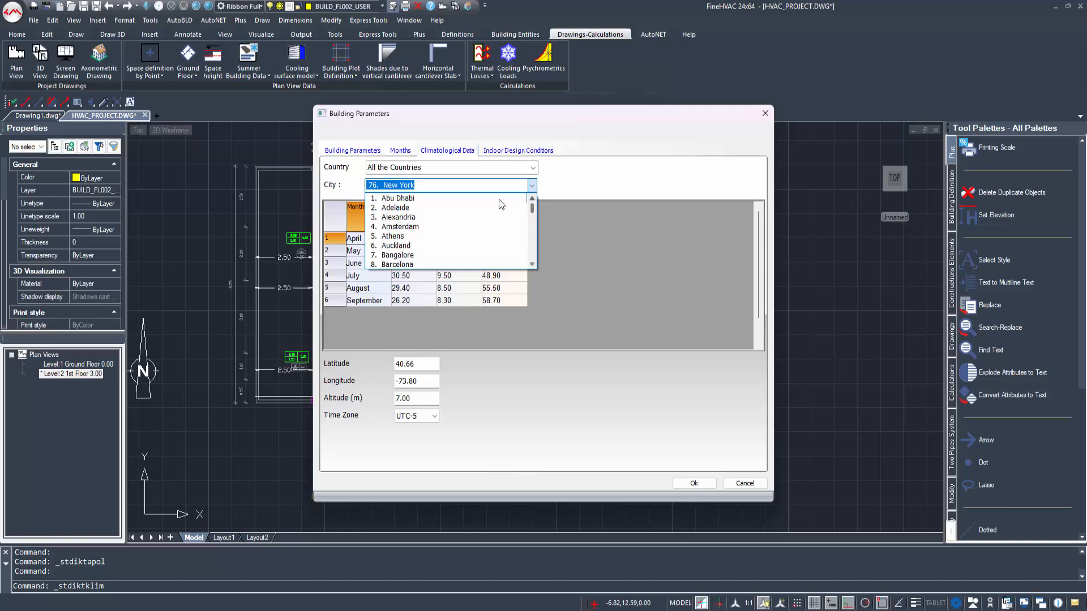
pyautogui.click(422, 236)
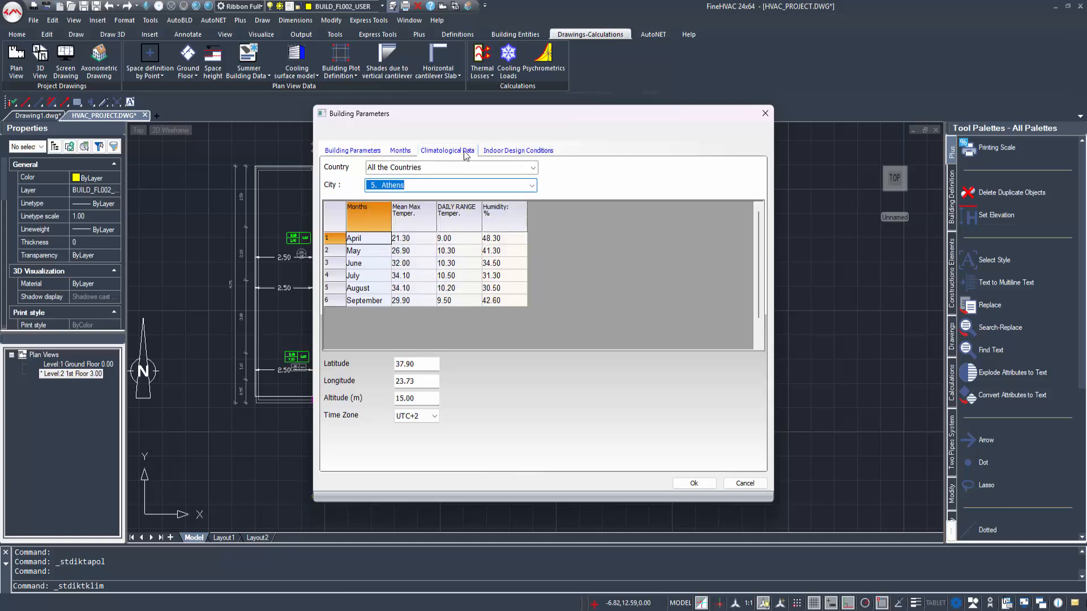
# Step: Review the summer indoor design conditions and general building parameters, and accept the settings
pyautogui.click(518, 150)
pyautogui.click(355, 151)
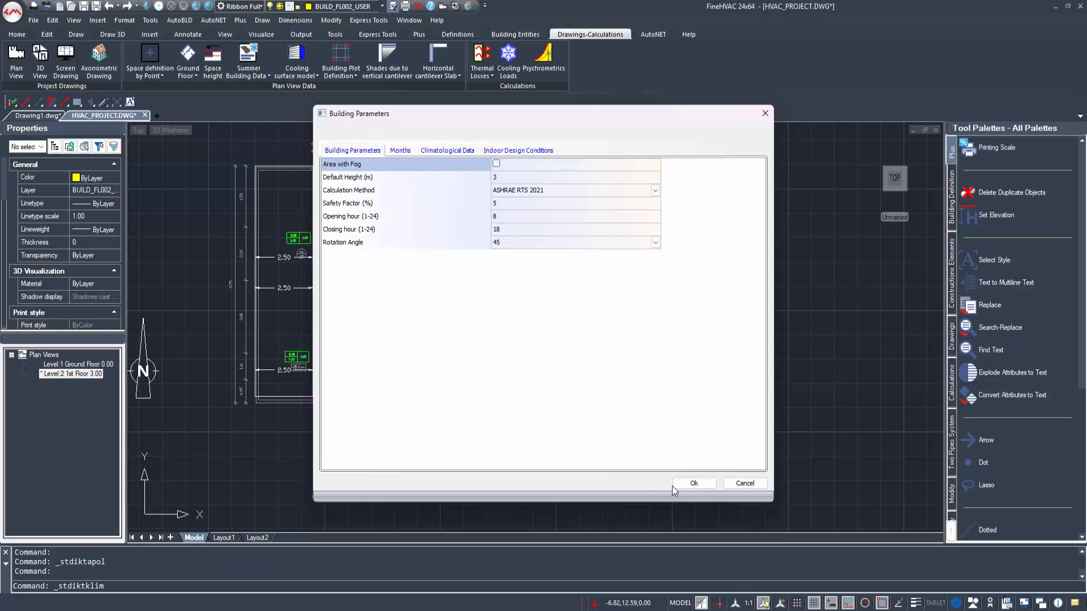
pyautogui.click(693, 483)
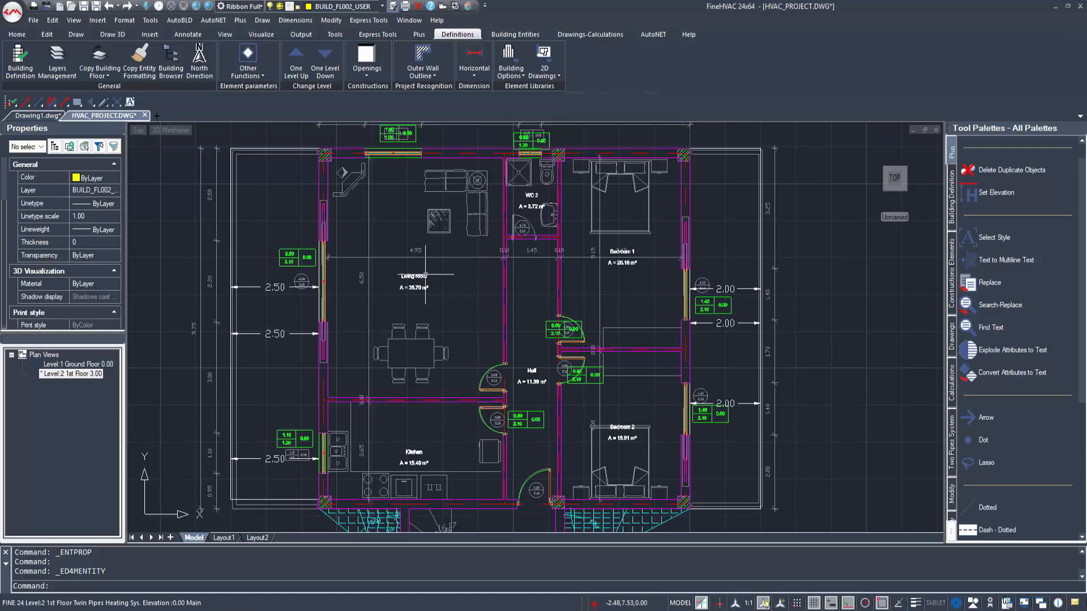
# Step: Open the living room's ventilation data and set its EN 12831 air changes to 0.5 for a habitable room
pyautogui.doubleClick(424, 277)
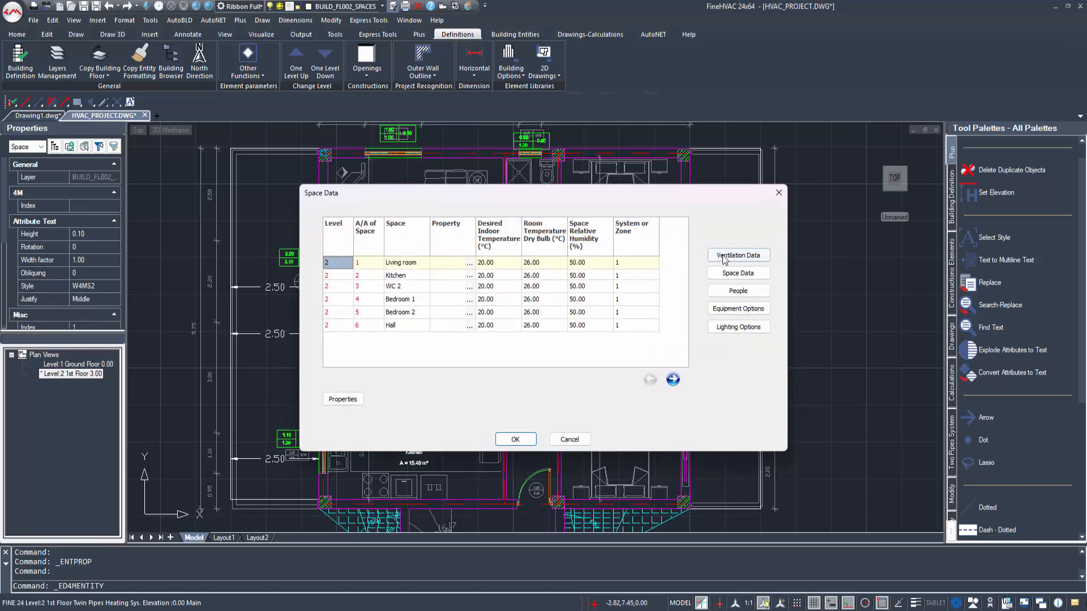
pyautogui.click(725, 258)
pyautogui.click(668, 249)
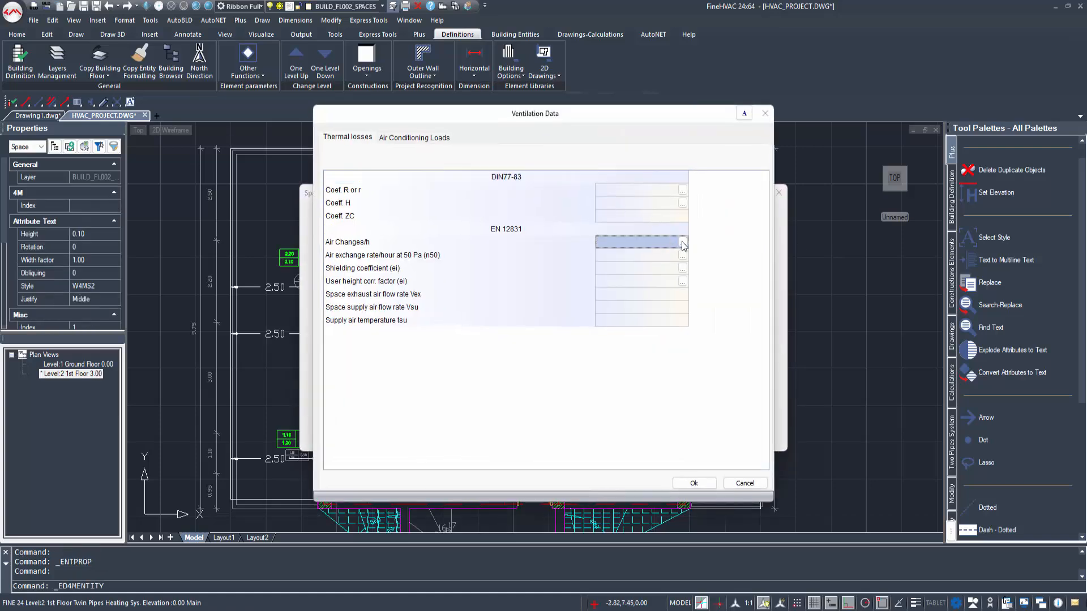
pyautogui.click(682, 242)
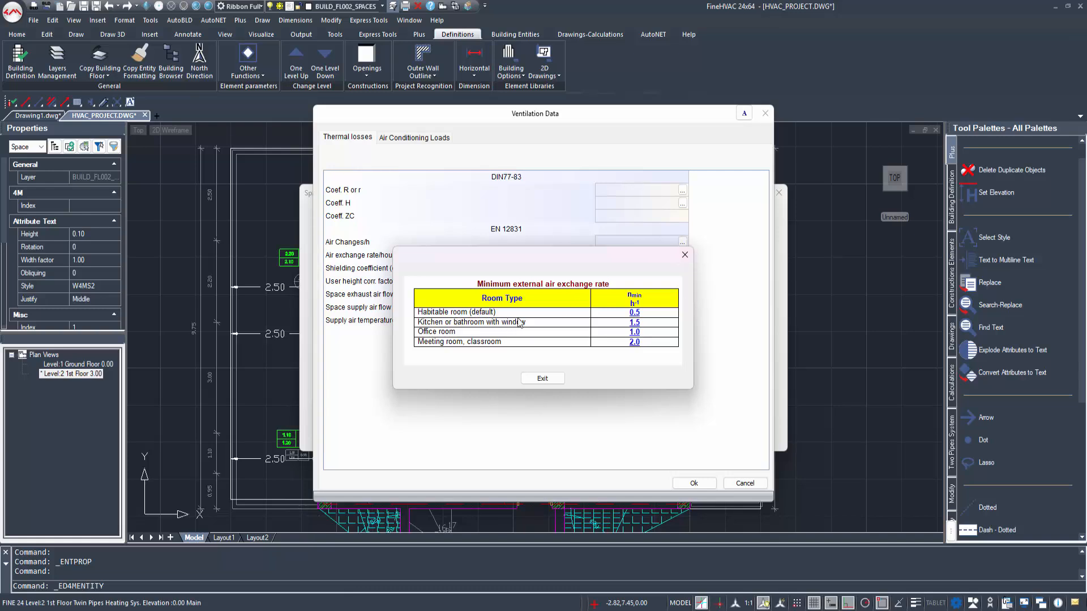
pyautogui.click(635, 312)
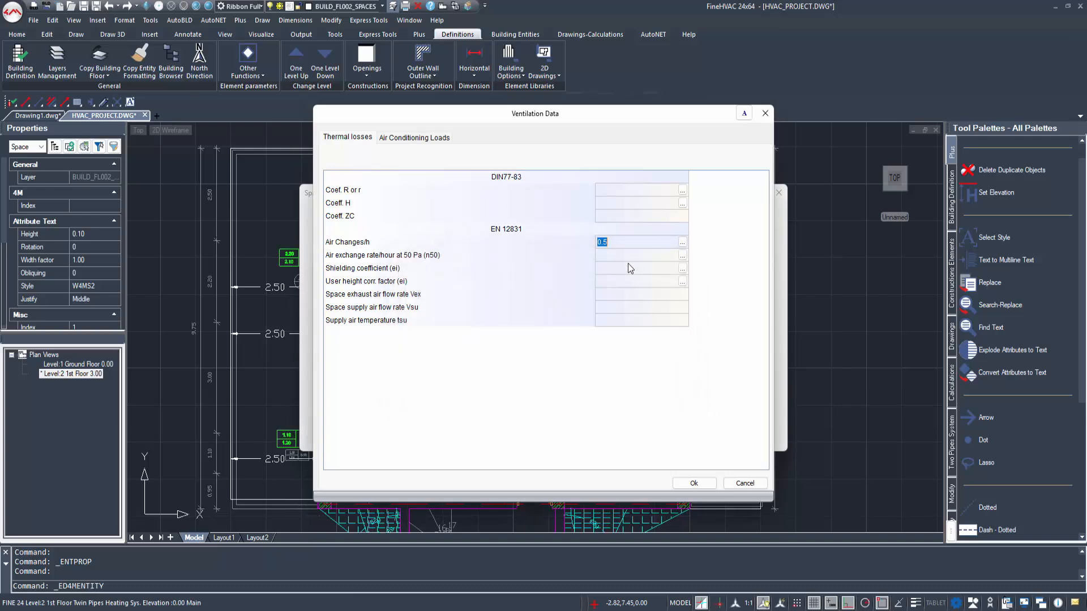
pyautogui.click(628, 268)
# Step: Set the living room's air changes for air conditioning loads to 2.0 per hour, and accept its ventilation data and space options
pyautogui.click(424, 138)
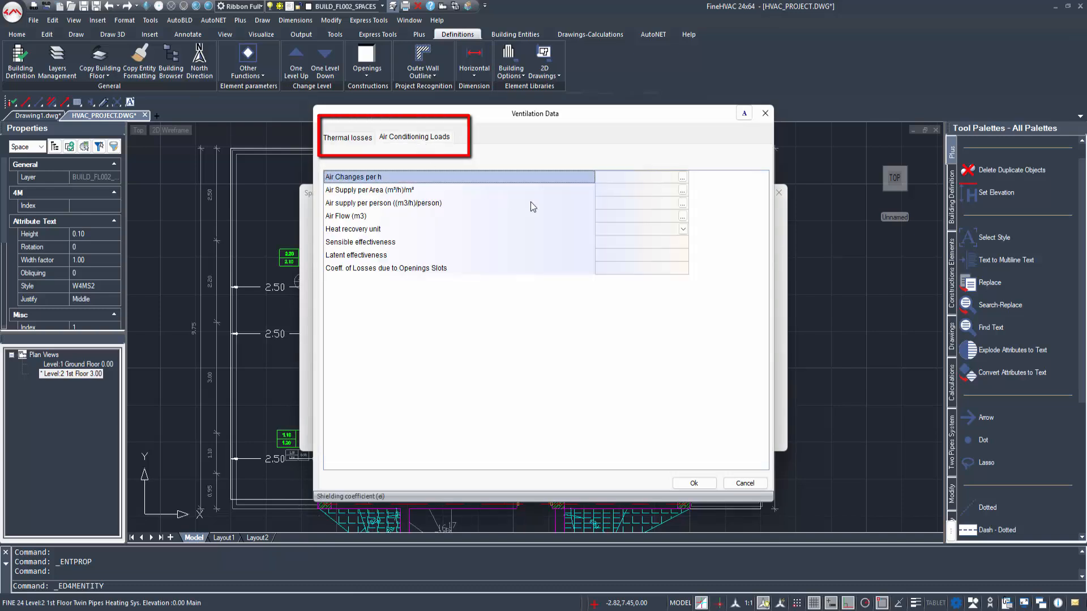
pyautogui.click(650, 178)
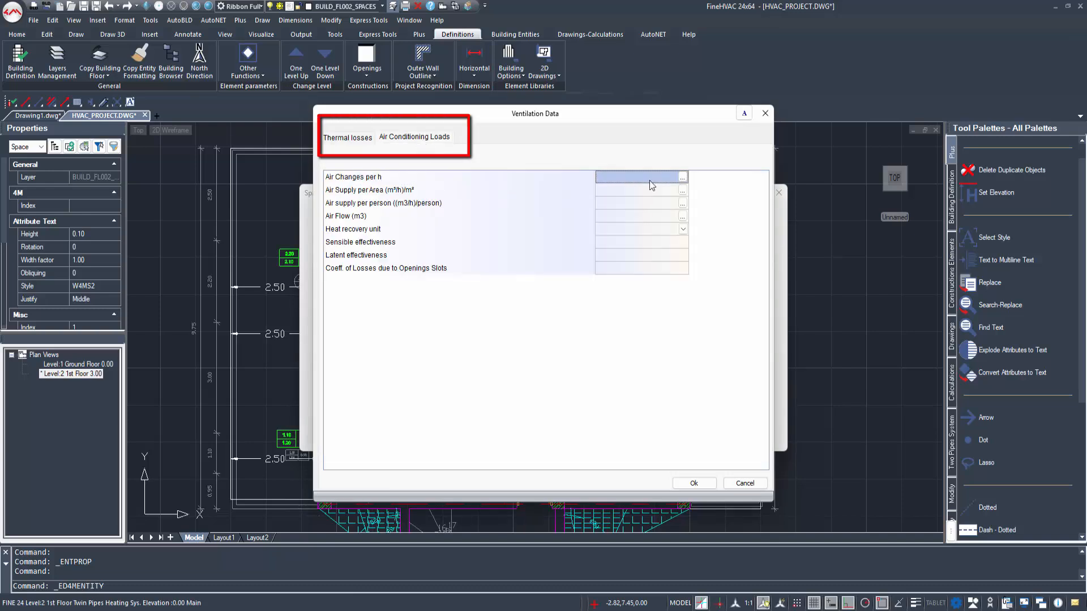
pyautogui.click(682, 178)
pyautogui.click(557, 324)
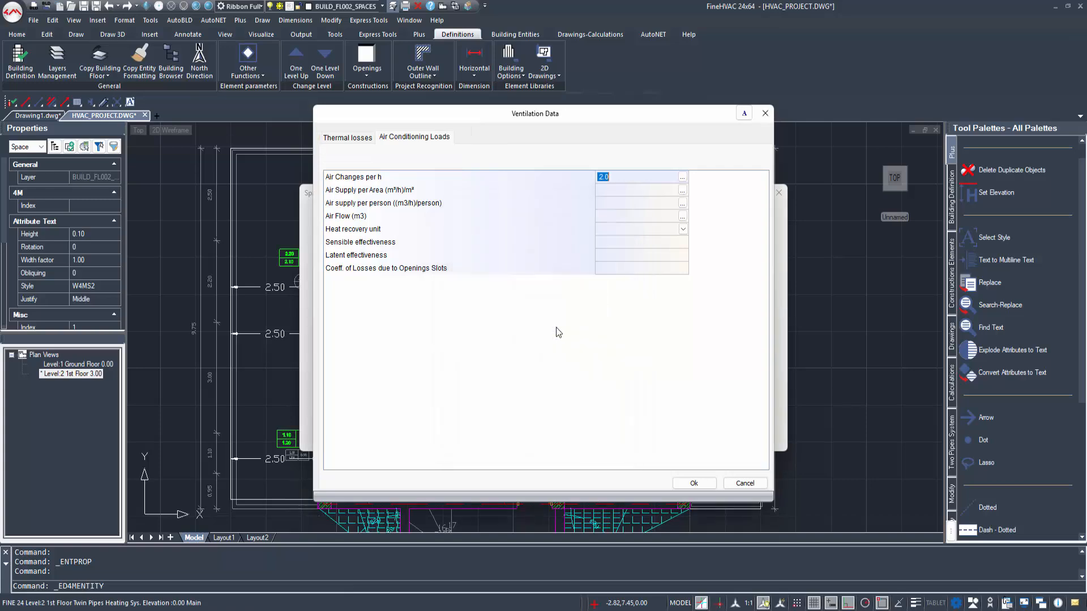
pyautogui.moveTo(597, 187); pyautogui.dragTo(598, 189)
pyautogui.click(620, 203)
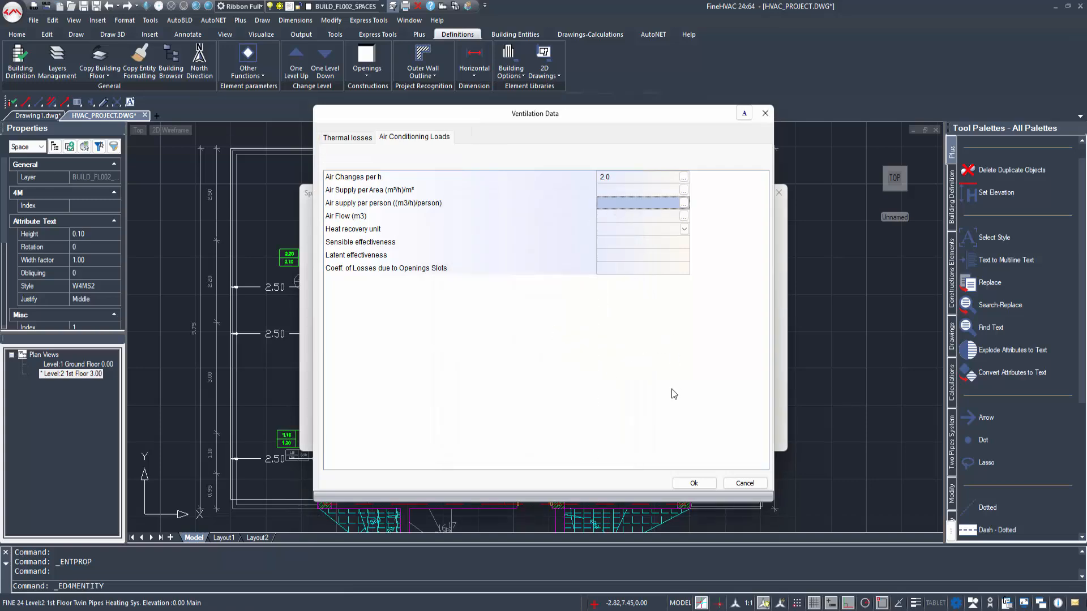
pyautogui.click(694, 484)
pyautogui.click(866, 413)
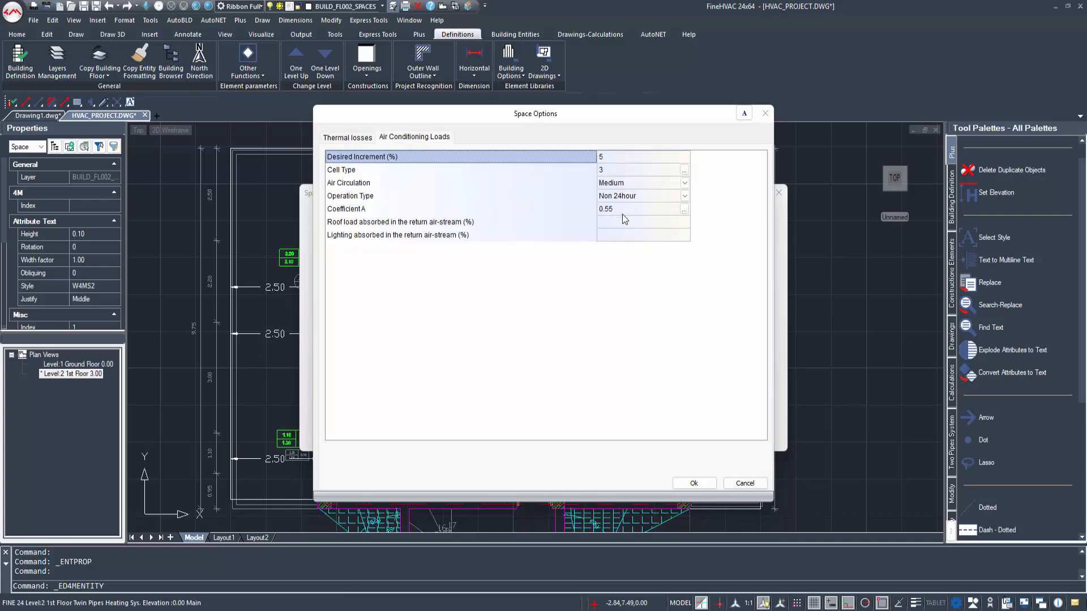
pyautogui.click(693, 483)
# Step: Add a people load of Standing, light work to the living room with a quantity of 1
pyautogui.click(738, 292)
pyautogui.click(397, 171)
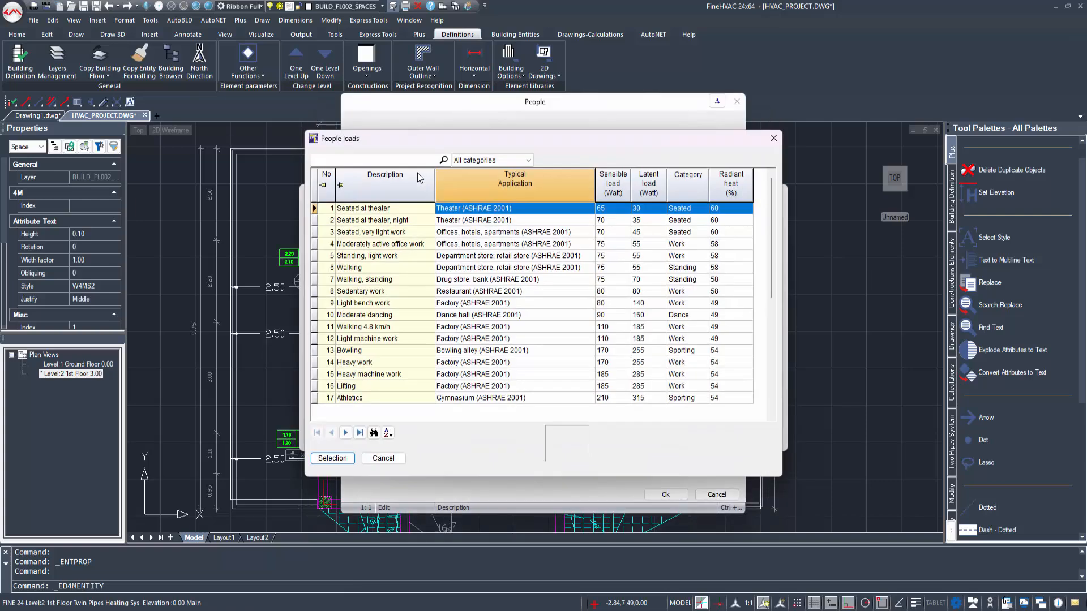
pyautogui.doubleClick(374, 255)
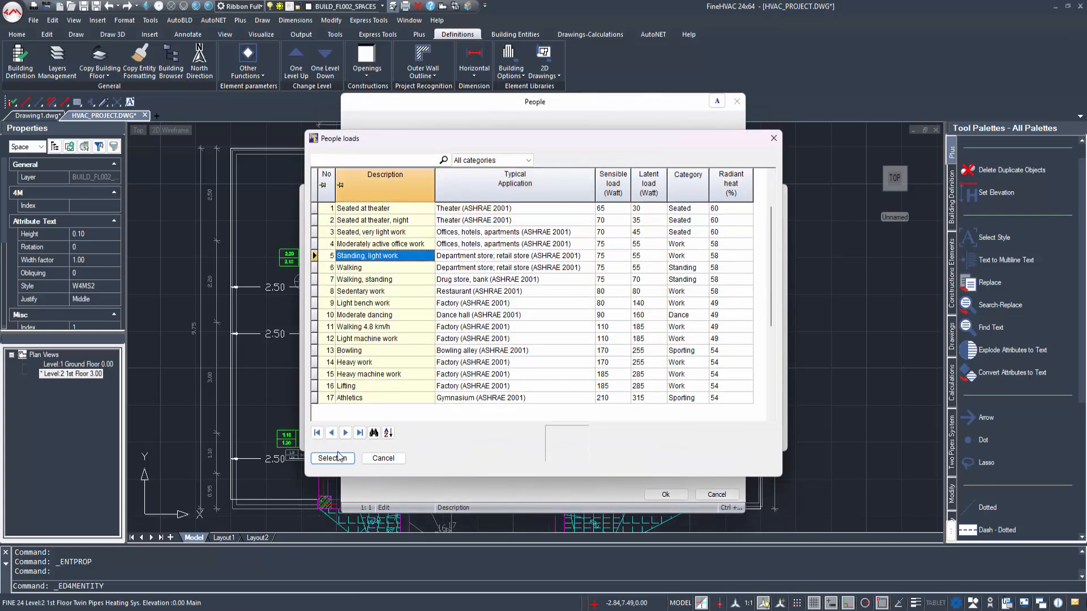
pyautogui.click(595, 172)
pyautogui.write('1')
pyautogui.press('Return')
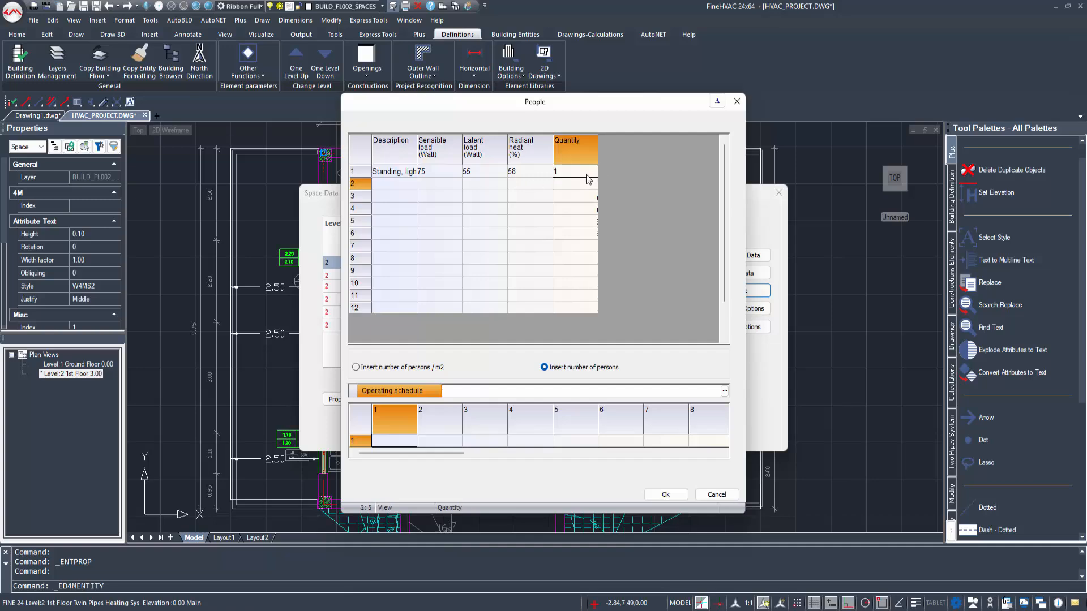
# Step: Assign the Apartment operating schedule to the living room's people load and accept it
pyautogui.click(724, 391)
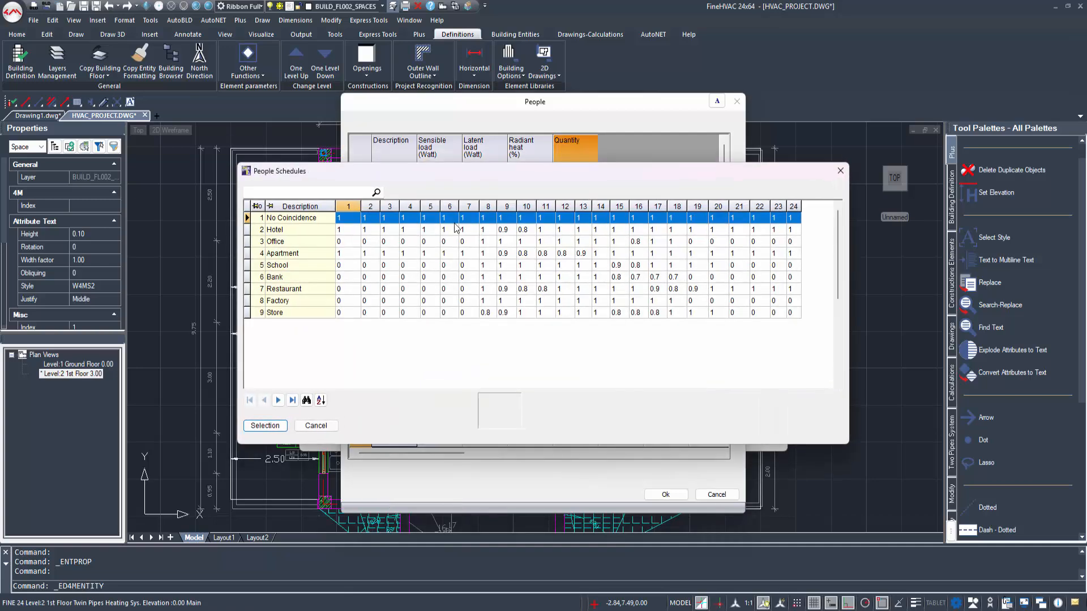
pyautogui.click(285, 253)
pyautogui.click(265, 426)
pyautogui.click(498, 271)
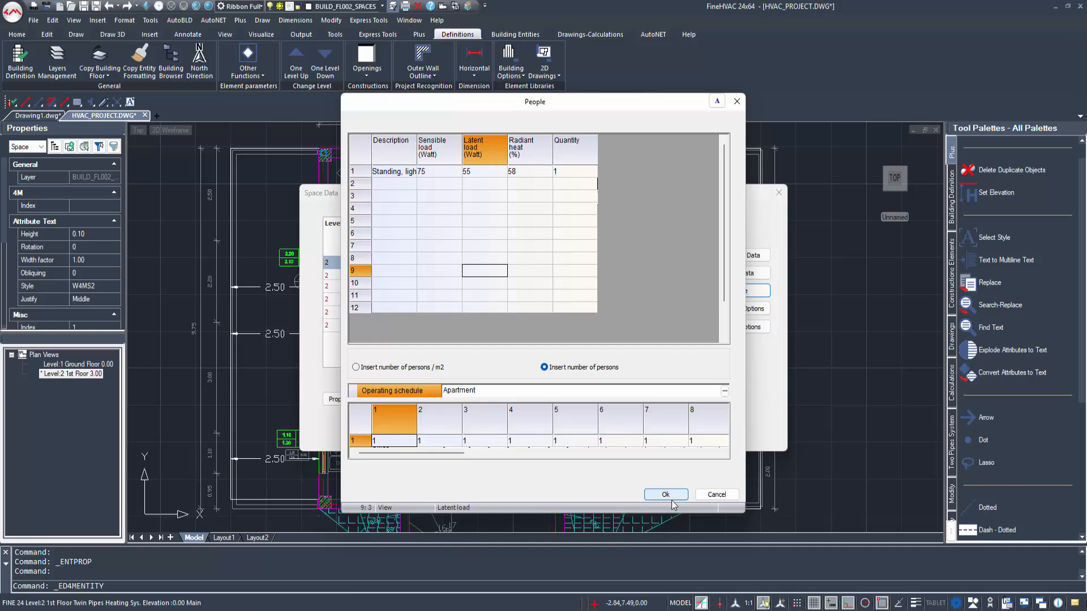
pyautogui.click(665, 494)
# Step: Add Laptop, tablet PC from the equipment loads library to the living room's equipment with a quantity of 1
pyautogui.click(740, 311)
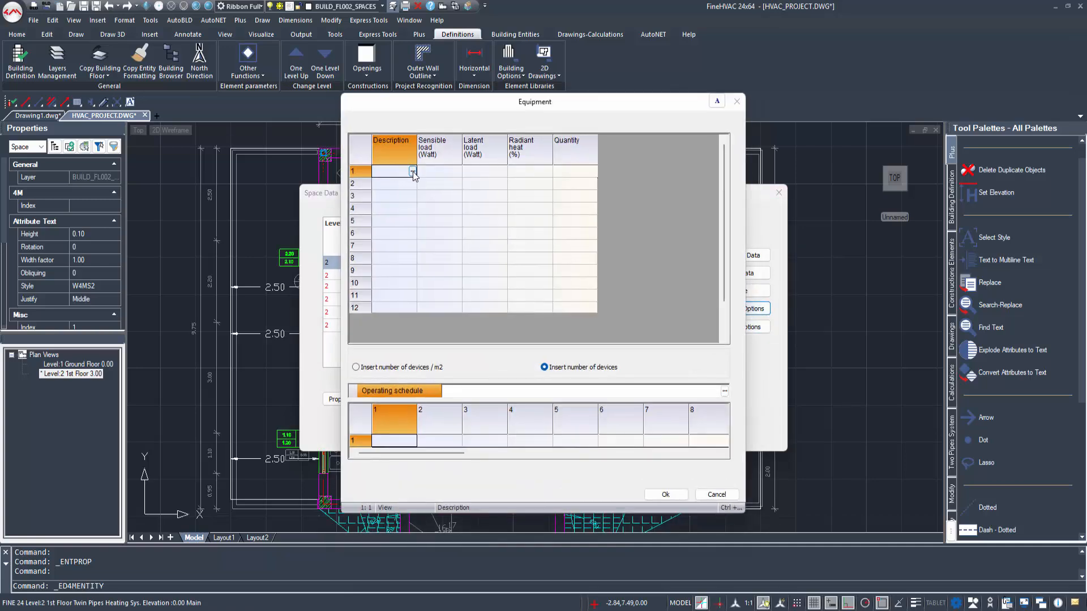
pyautogui.click(412, 171)
pyautogui.scroll(-4, 341, 377)
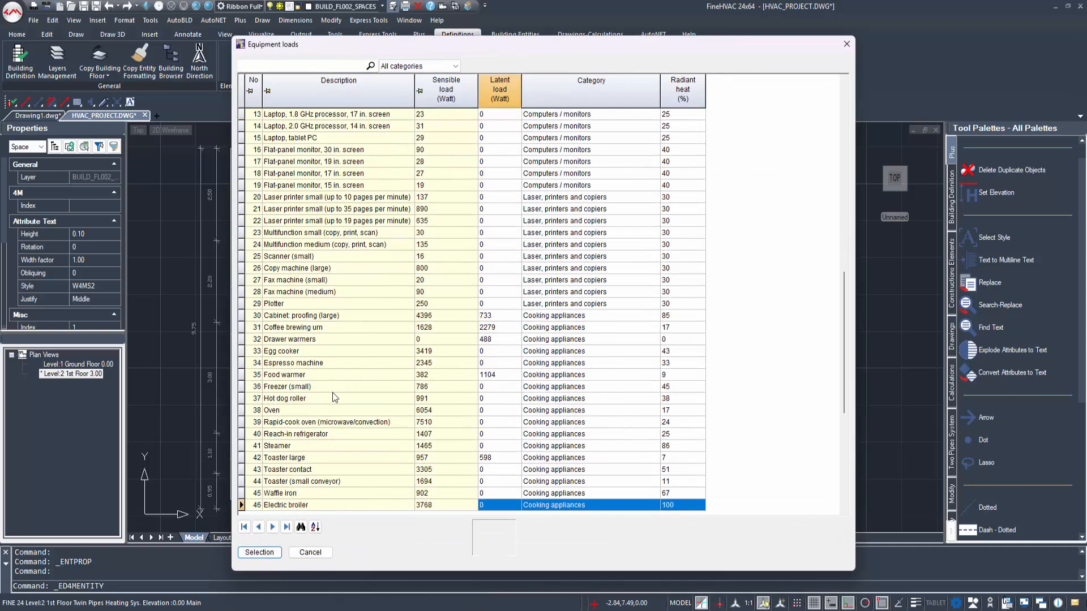
pyautogui.scroll(-1, 334, 456)
pyautogui.scroll(-7, 311, 458)
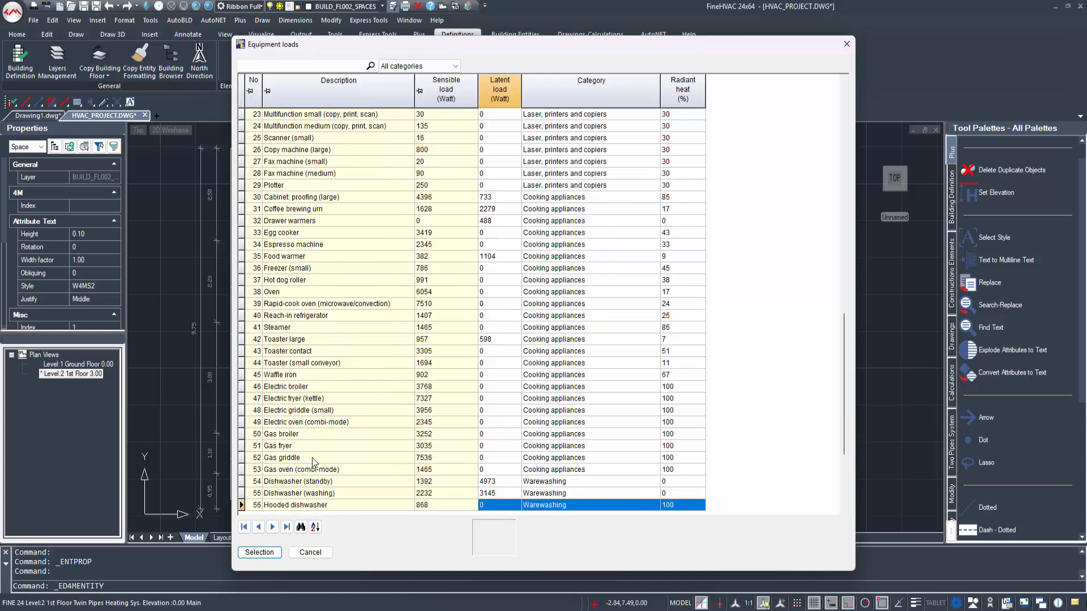
pyautogui.scroll(11, 311, 456)
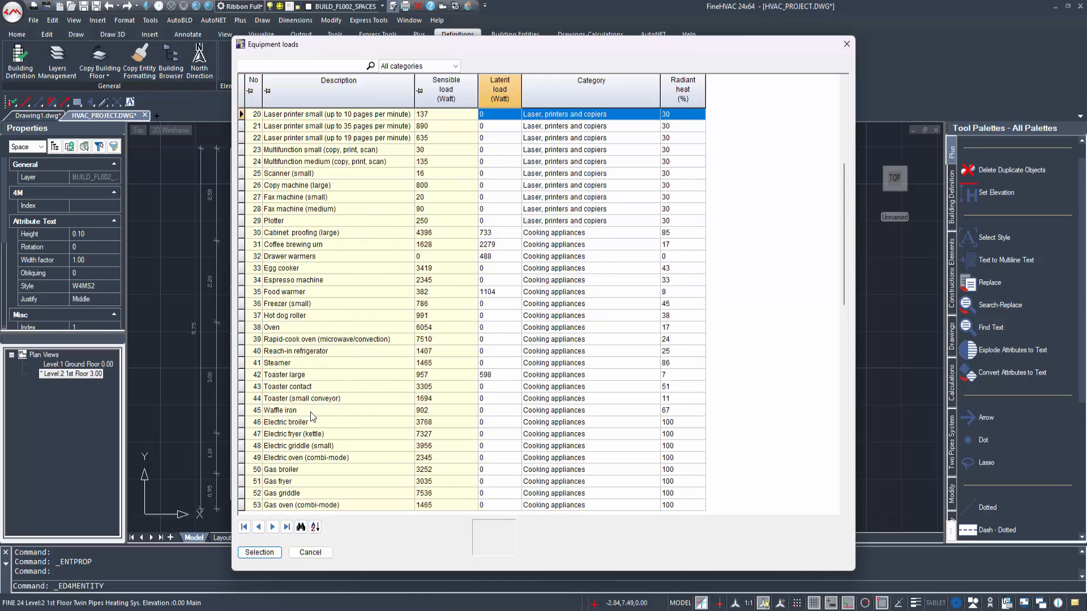
pyautogui.scroll(1, 316, 210)
pyautogui.click(323, 210)
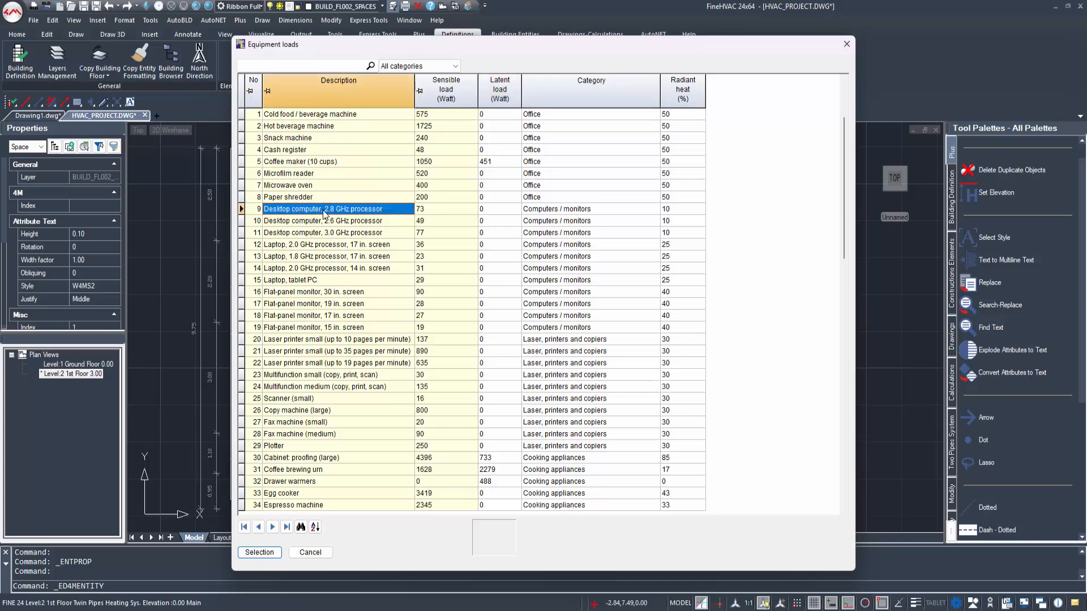
pyautogui.click(297, 247)
pyautogui.scroll(-1, 297, 370)
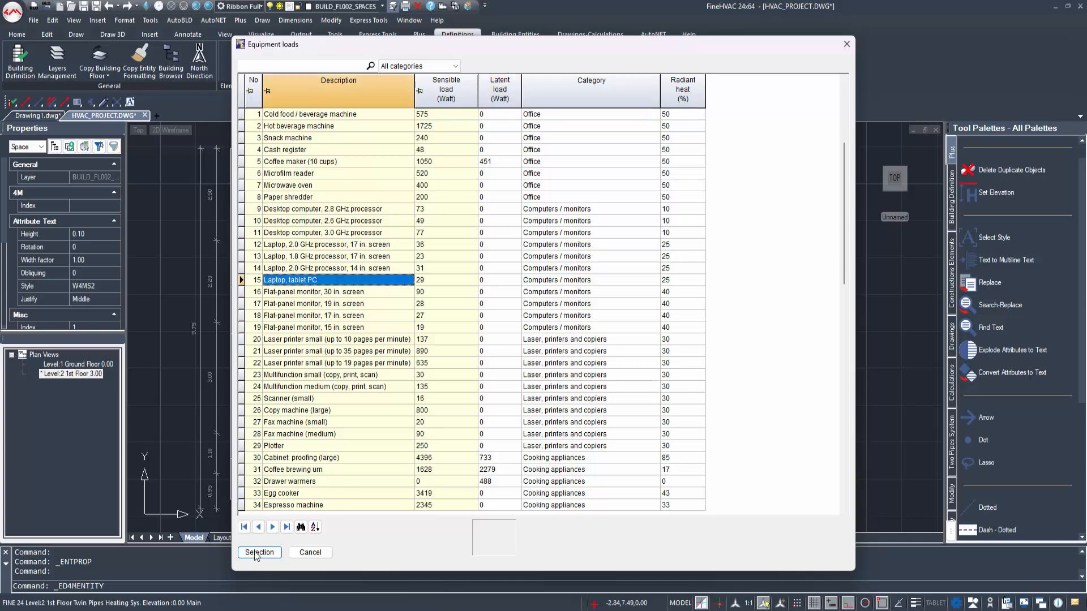
pyautogui.click(259, 553)
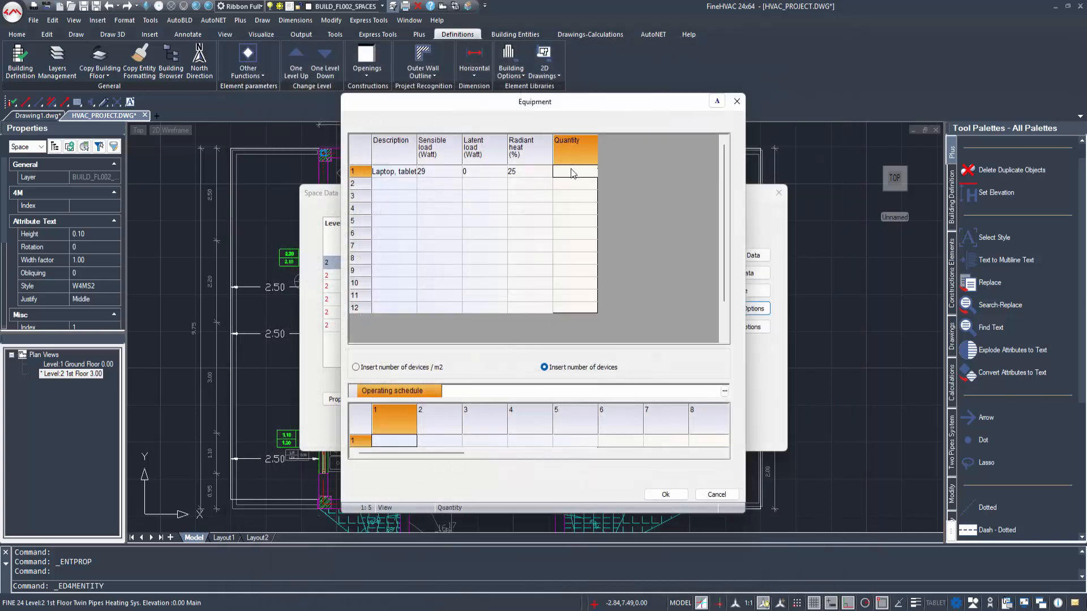
pyautogui.write('1')
pyautogui.press('Return')
# Step: Assign the No change operating schedule to the living room's equipment and accept it
pyautogui.click(725, 391)
pyautogui.click(292, 364)
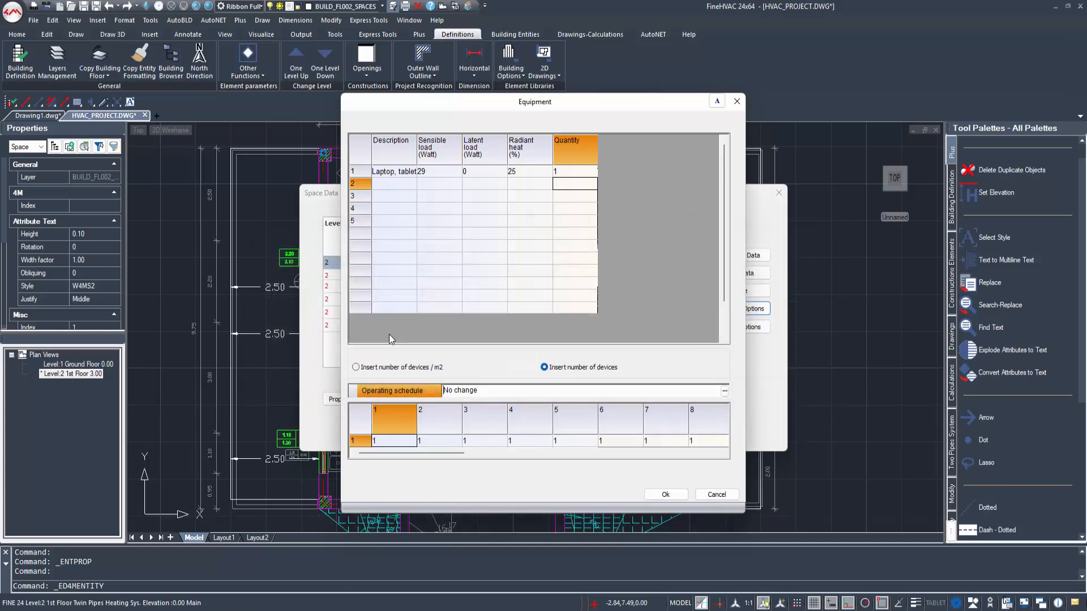
pyautogui.click(485, 259)
pyautogui.click(662, 494)
# Step: Add Recessed LED with partial diffusion and baffle to the living room's lighting loads with 50 W
pyautogui.click(738, 326)
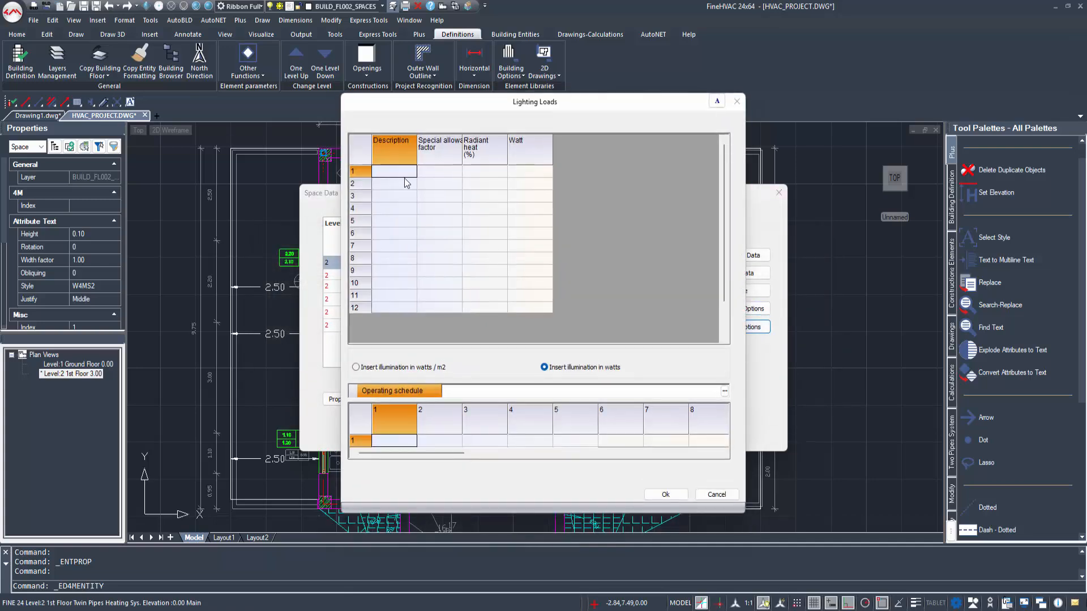
pyautogui.click(411, 178)
pyautogui.moveTo(782, 348); pyautogui.dragTo(785, 397)
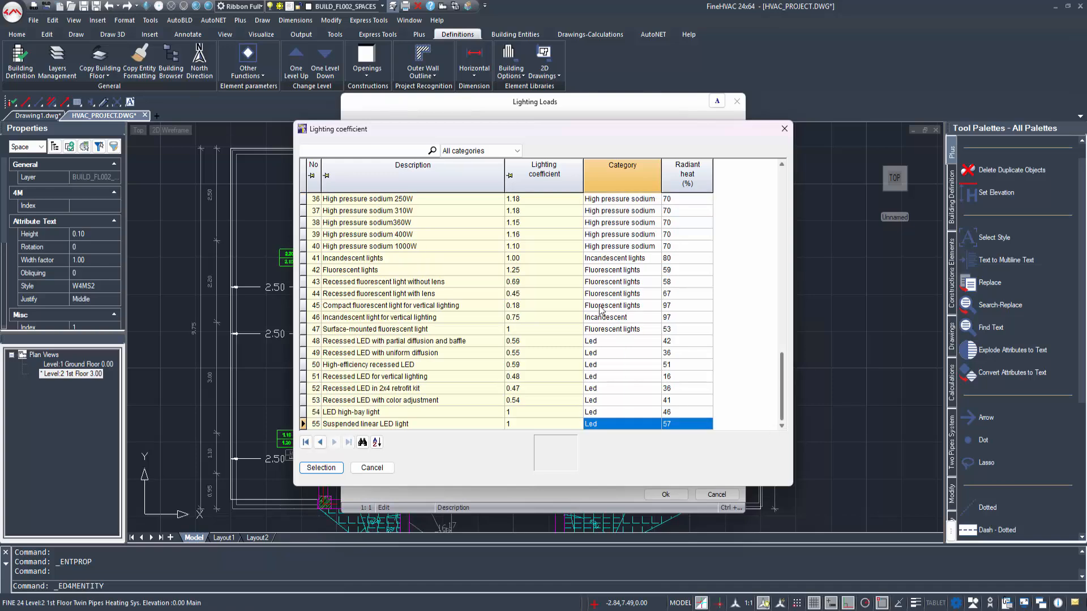
pyautogui.click(380, 294)
pyautogui.click(365, 271)
pyautogui.click(390, 365)
pyautogui.click(391, 342)
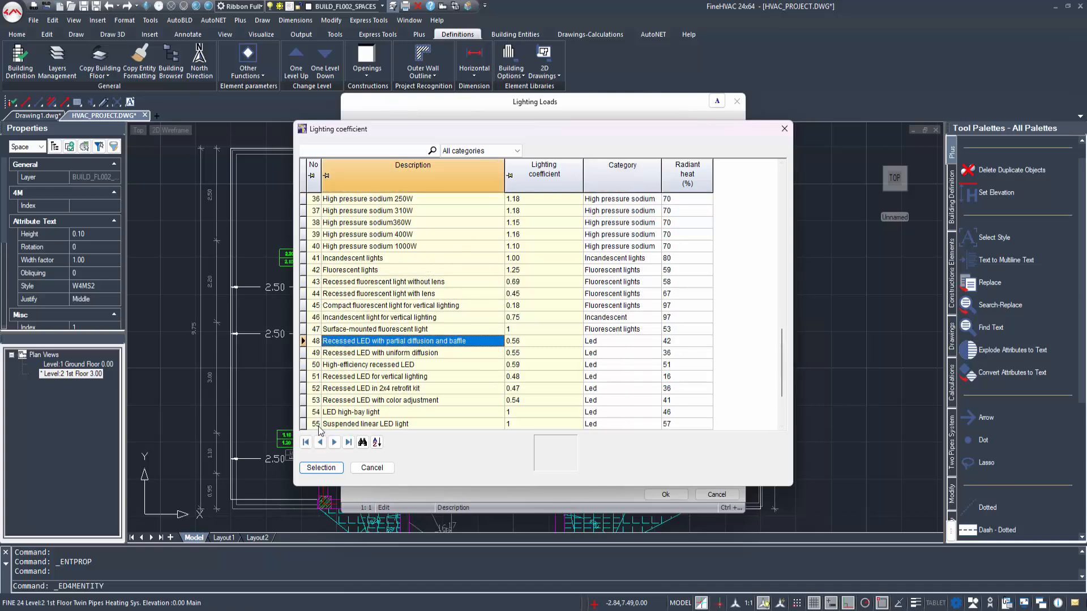
pyautogui.click(328, 469)
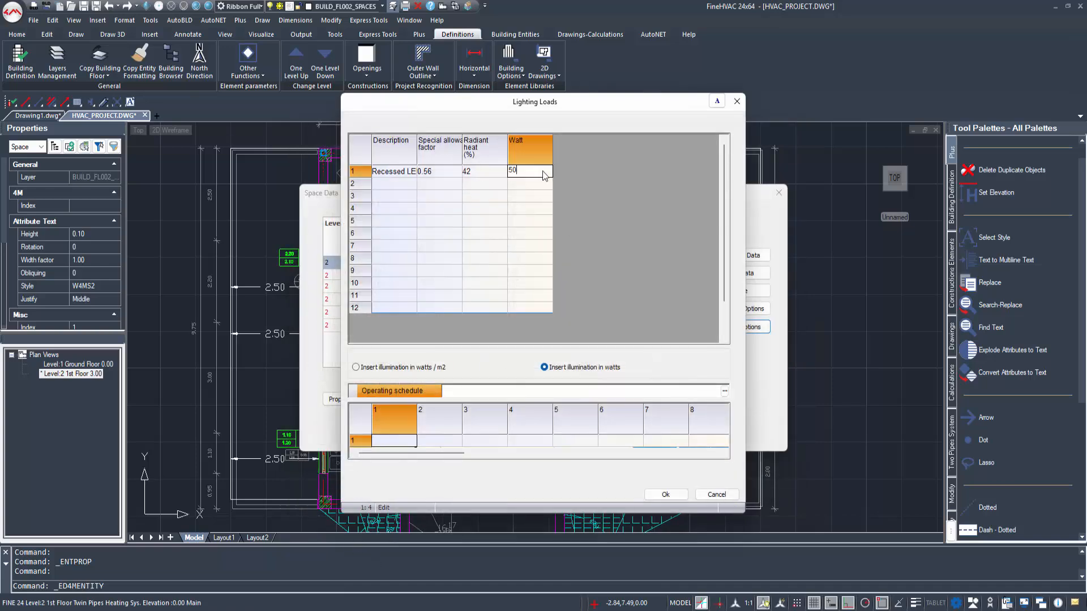
pyautogui.press('Return')
# Step: Assign the Apartment operating schedule to the living room's lighting and accept the lighting and space data
pyautogui.click(724, 392)
pyautogui.click(286, 280)
pyautogui.click(276, 402)
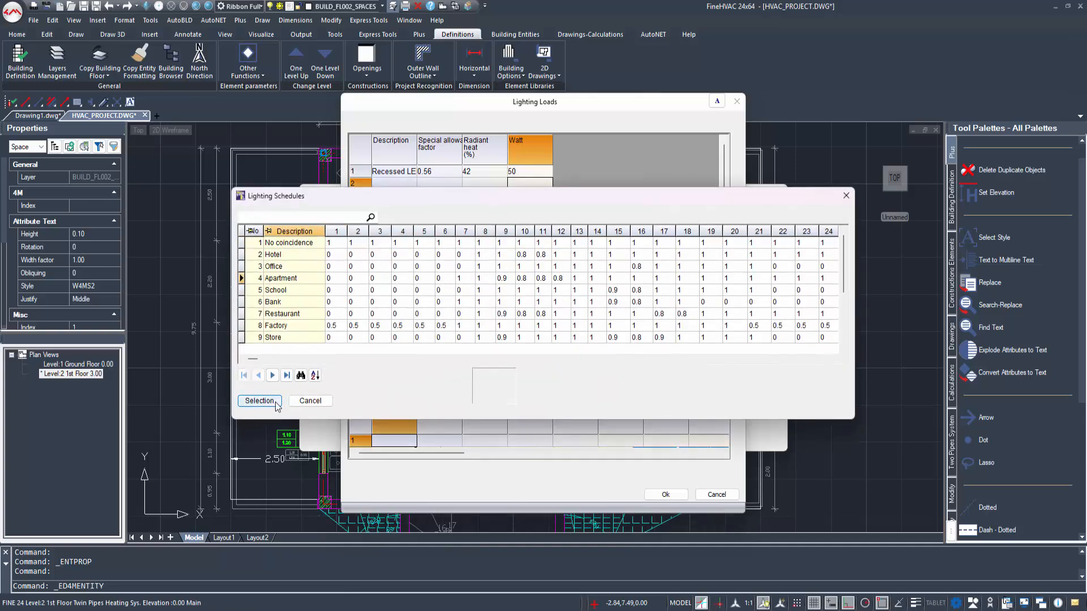
pyautogui.click(671, 497)
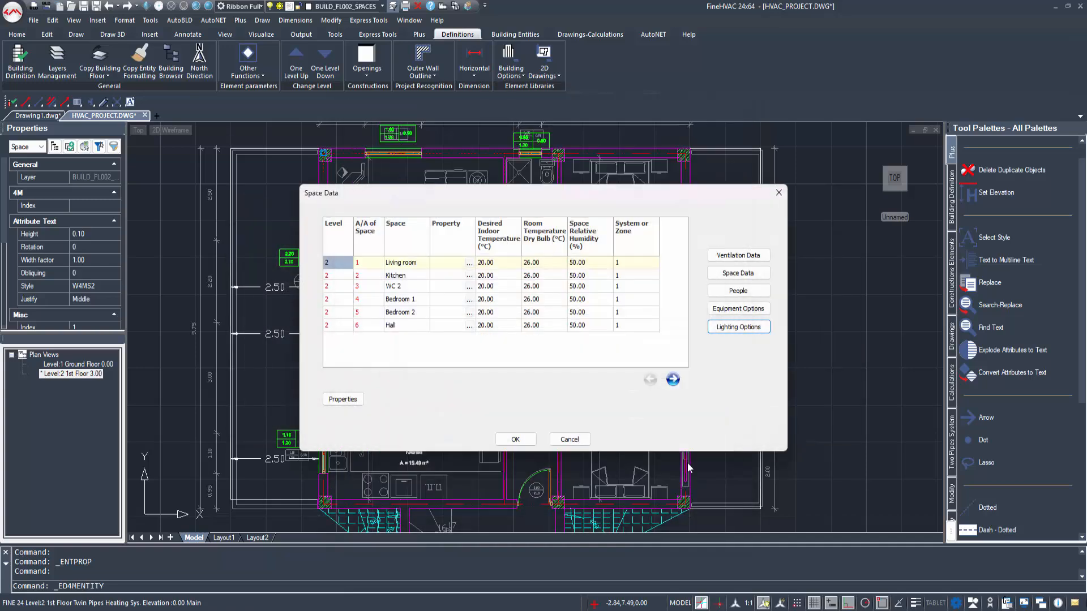
pyautogui.click(514, 438)
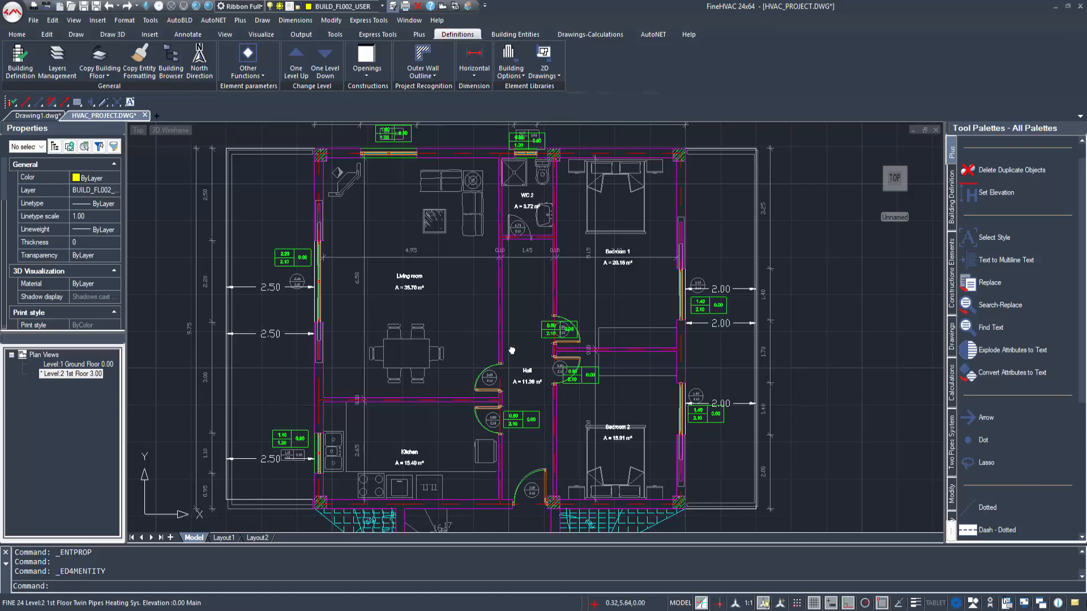
# Step: Start copying entity properties from the living room space, including every listed property except Appliances
pyautogui.moveTo(530, 346); pyautogui.dragTo(462, 354, button='middle')
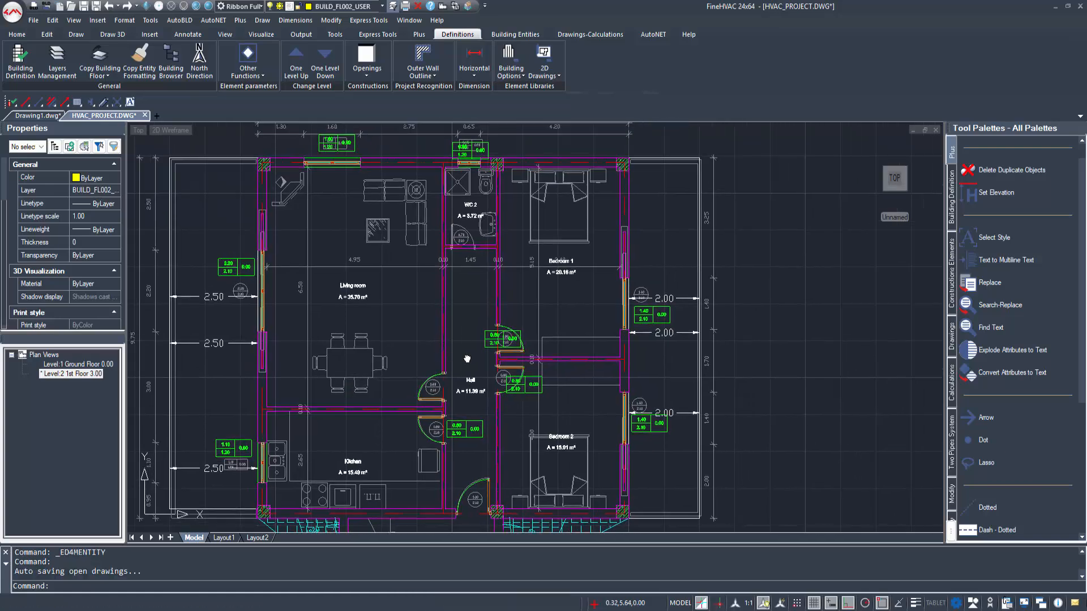
pyautogui.click(138, 57)
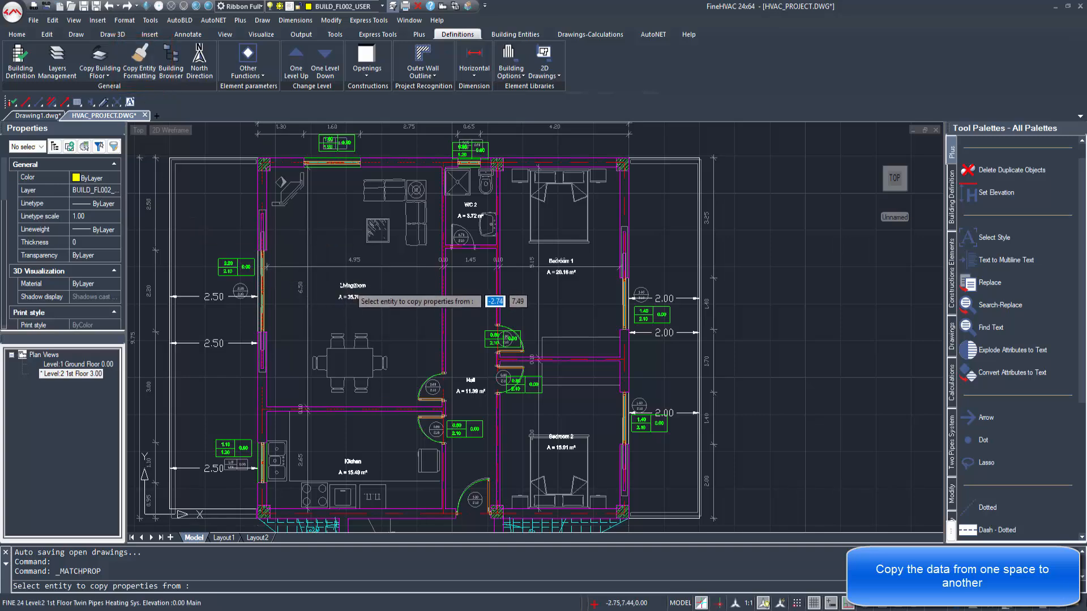
pyautogui.click(355, 284)
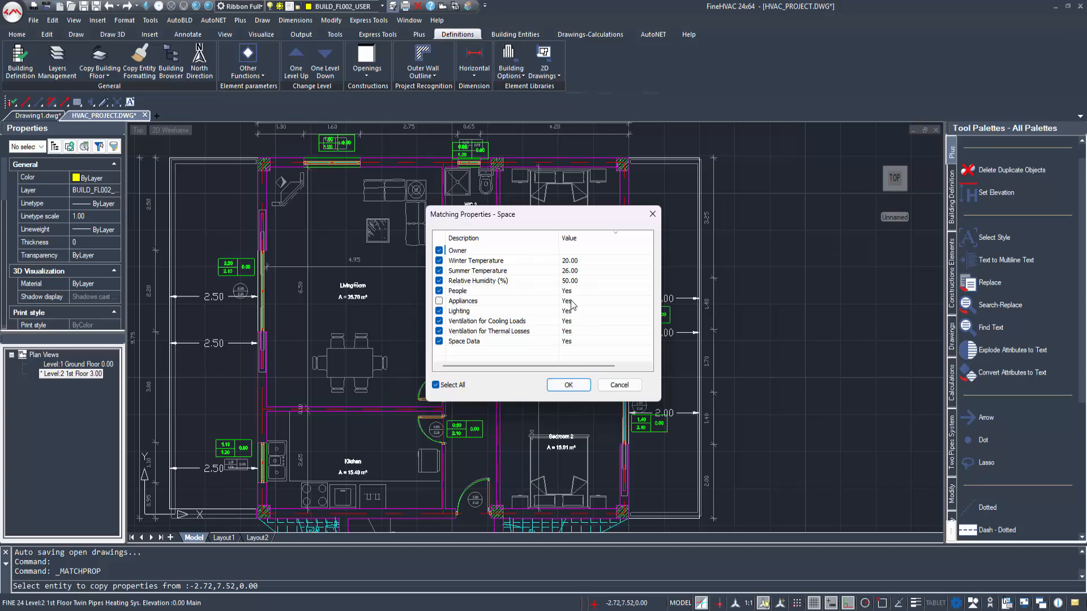
pyautogui.click(568, 385)
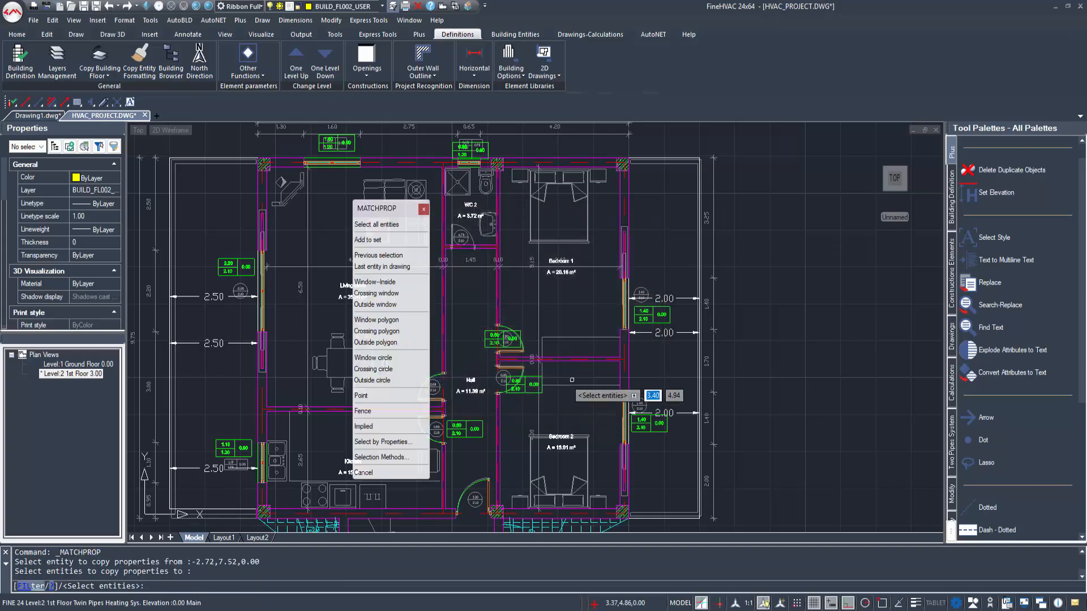
# Step: Apply the copied space properties to WC 2, Bedroom 1, Bedroom 2, Hall and Kitchen, and end the copying command
pyautogui.click(468, 211)
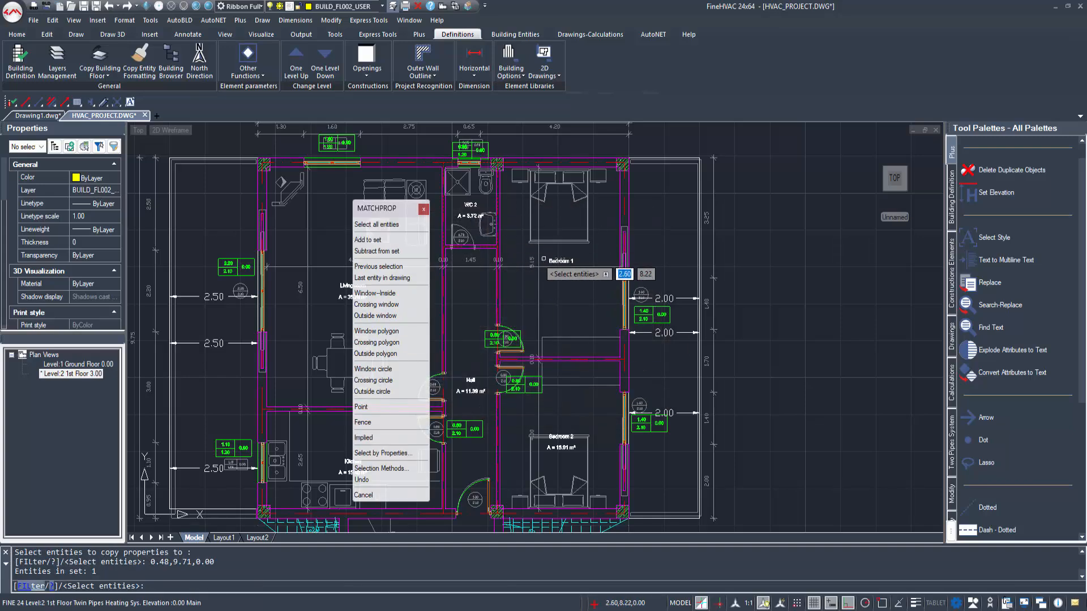
pyautogui.click(557, 273)
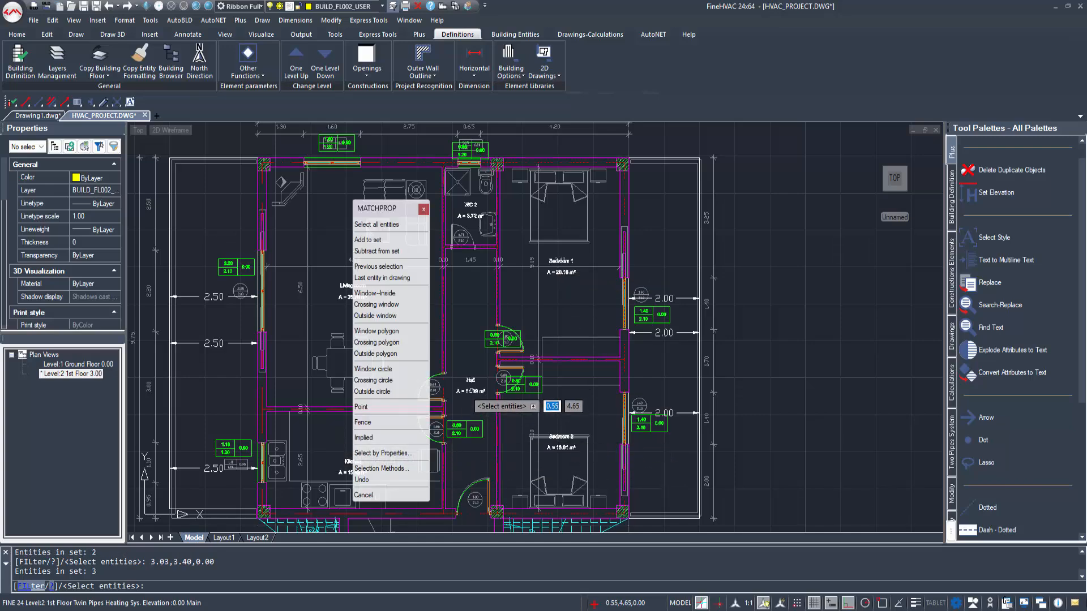
pyautogui.click(471, 403)
pyautogui.moveTo(347, 458); pyautogui.dragTo(325, 450, button='middle')
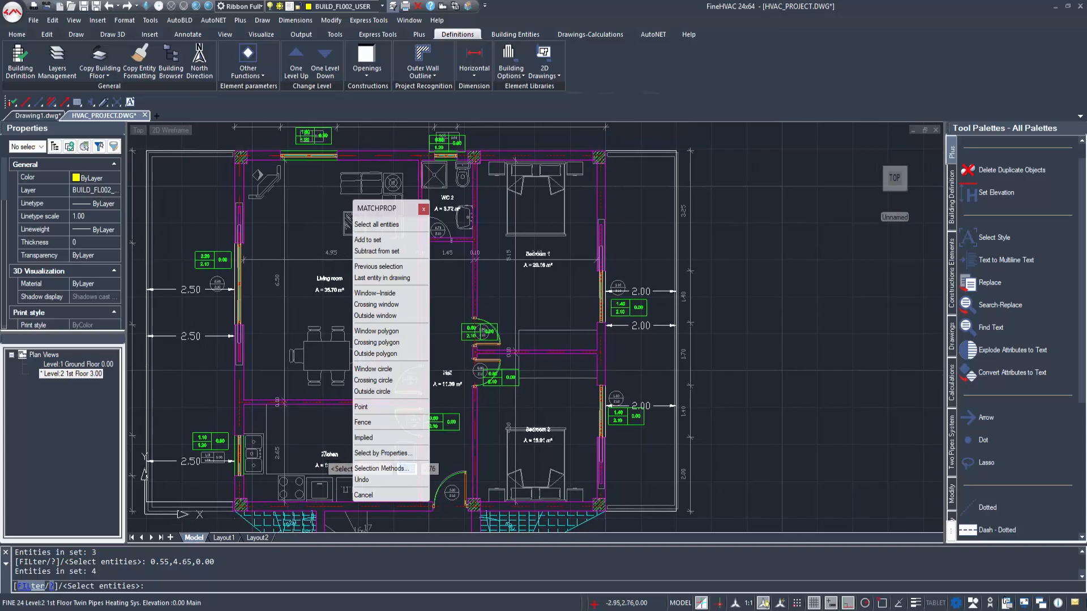
pyautogui.click(325, 451)
pyautogui.press('Return')
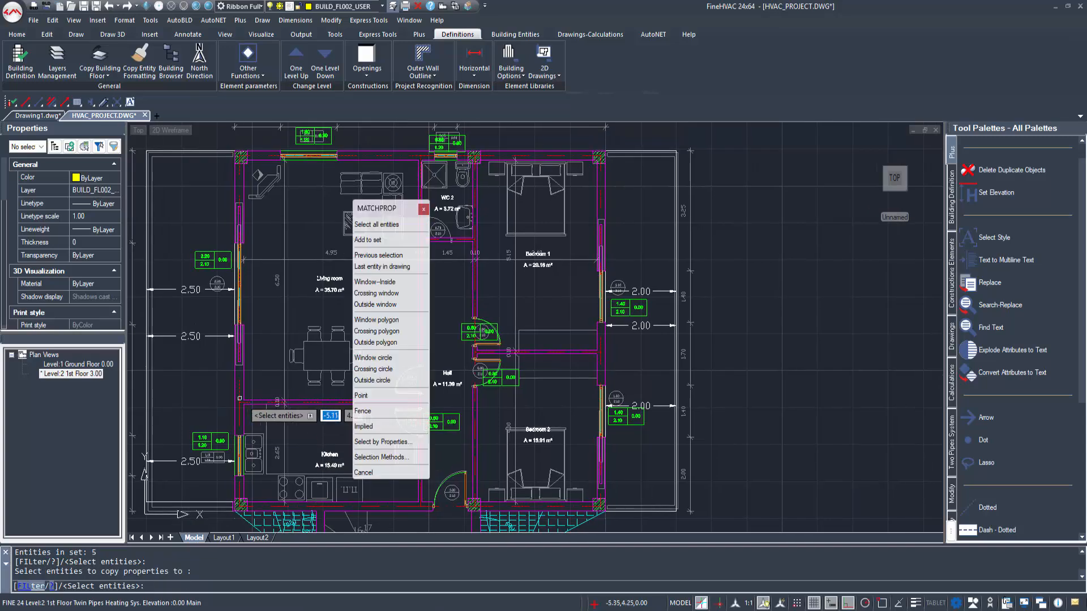
pyautogui.click(423, 210)
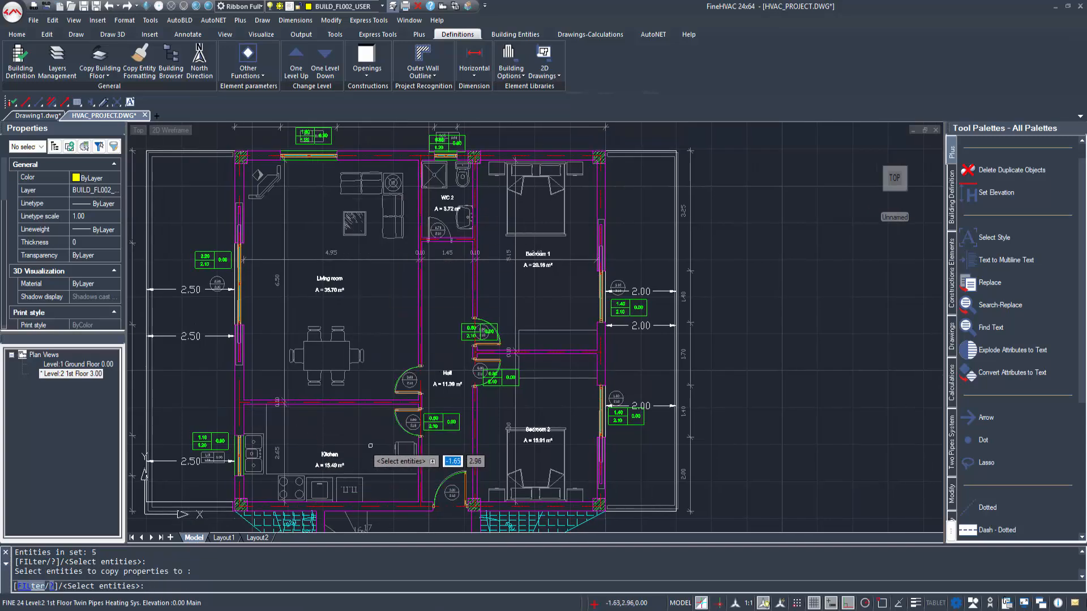
pyautogui.press('Escape')
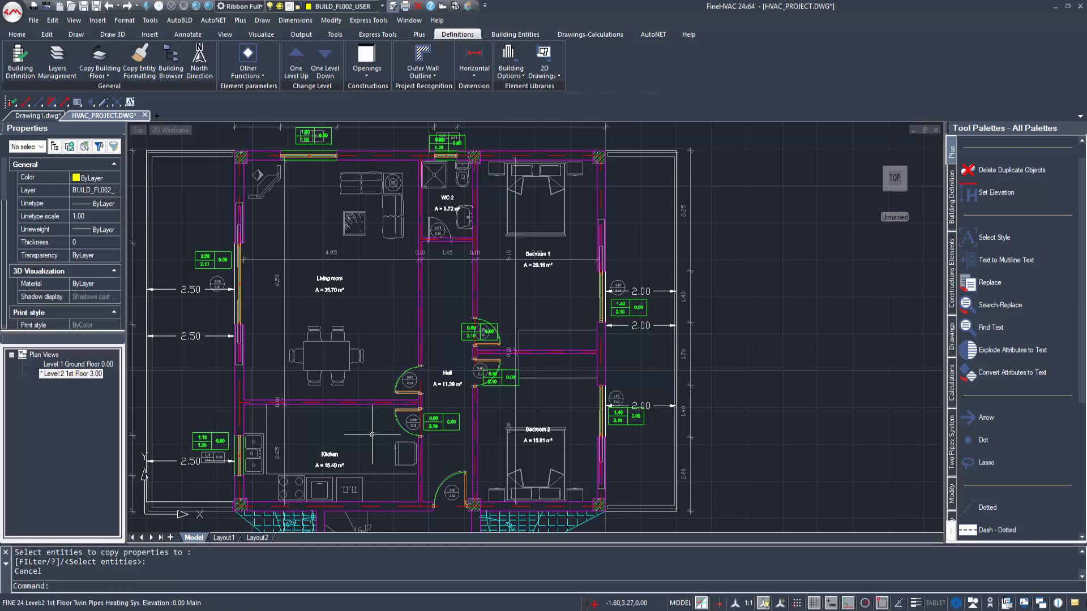
# Step: Check the people, equipment and lighting data of the kitchen space
pyautogui.doubleClick(331, 456)
pyautogui.click(728, 291)
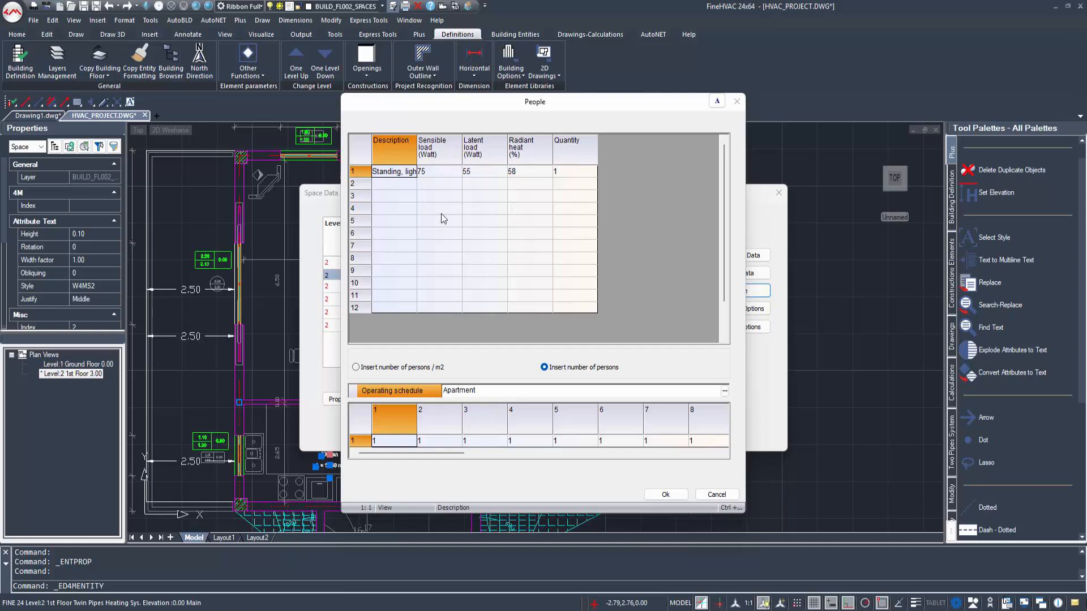
pyautogui.click(736, 102)
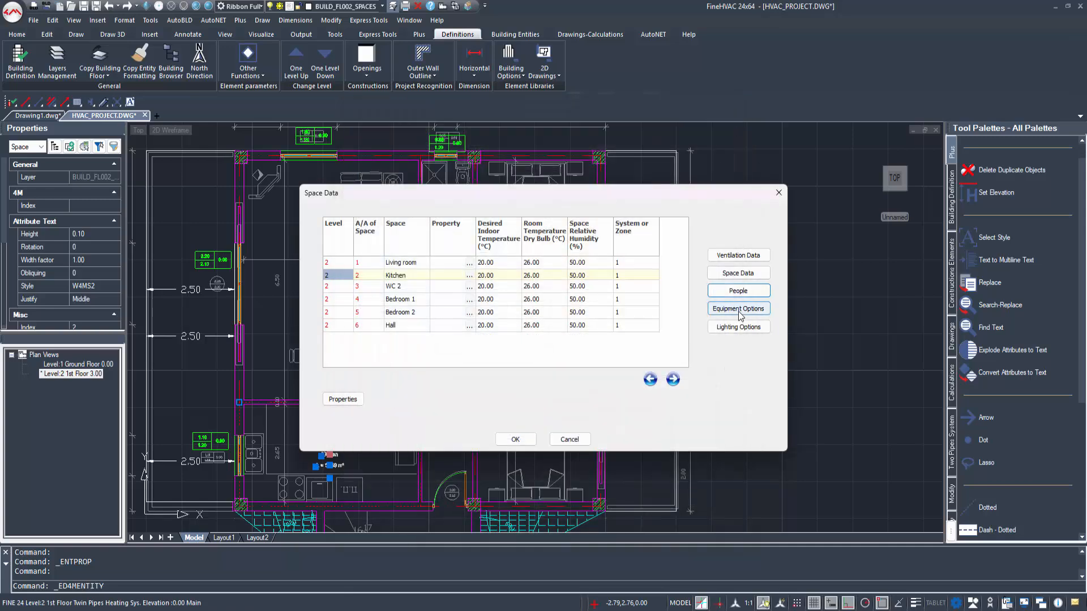
pyautogui.click(730, 309)
pyautogui.click(736, 102)
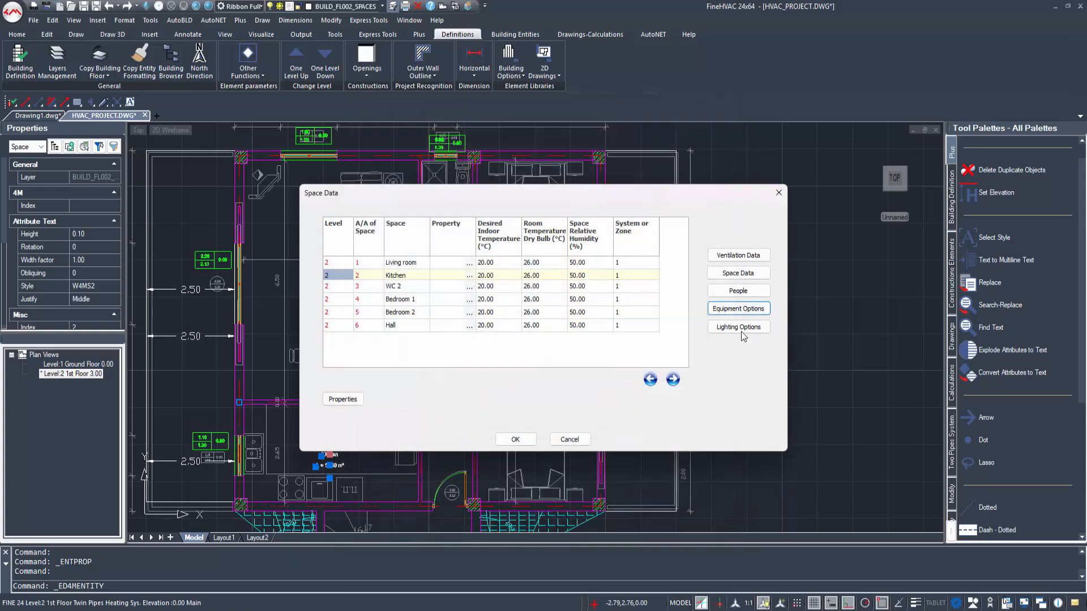
pyautogui.click(738, 326)
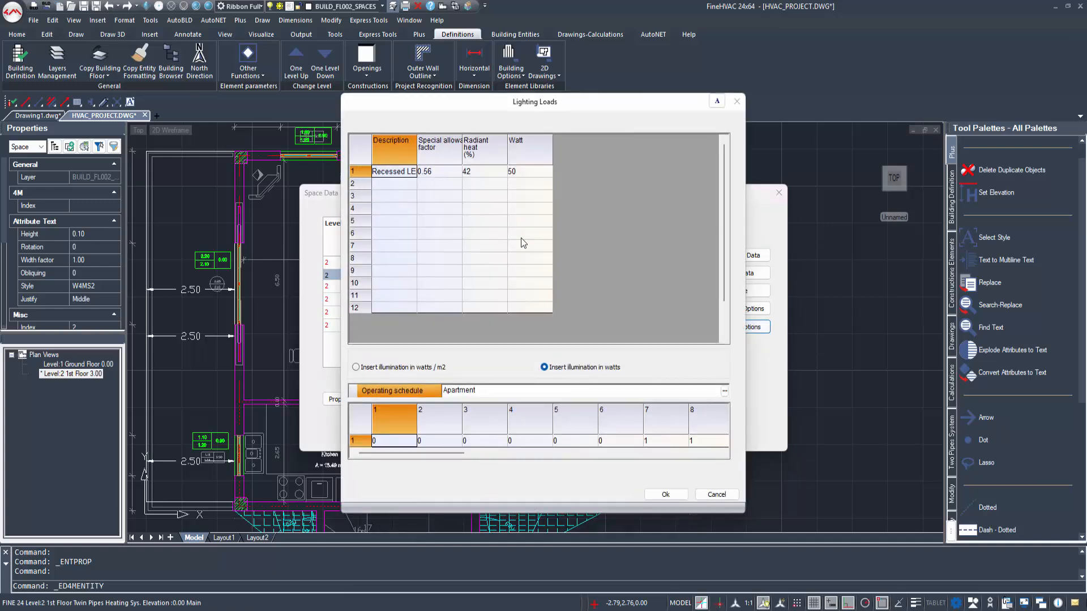
pyautogui.click(666, 494)
# Step: Set the kitchen's thermal-loss air changes per hour to 1.5, the minimum rate for a kitchen or bathroom with window
pyautogui.click(727, 253)
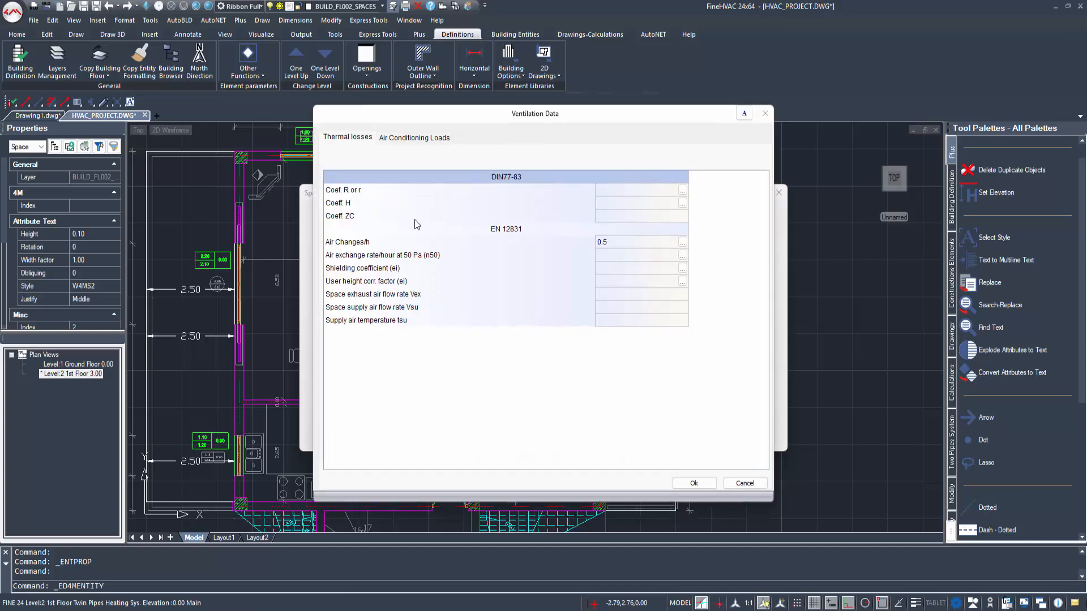
pyautogui.click(639, 242)
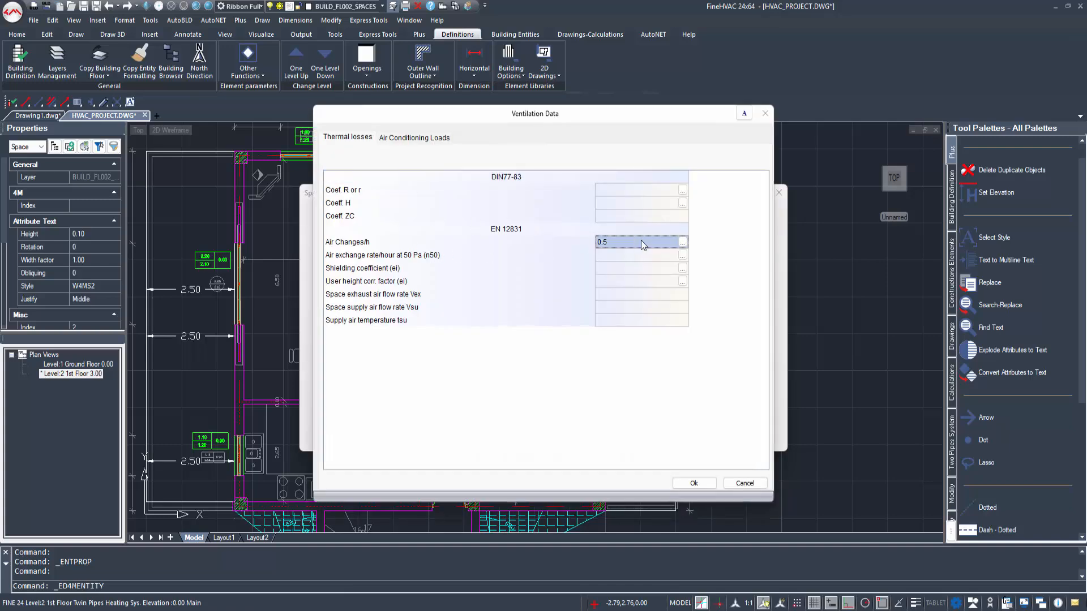
pyautogui.click(683, 242)
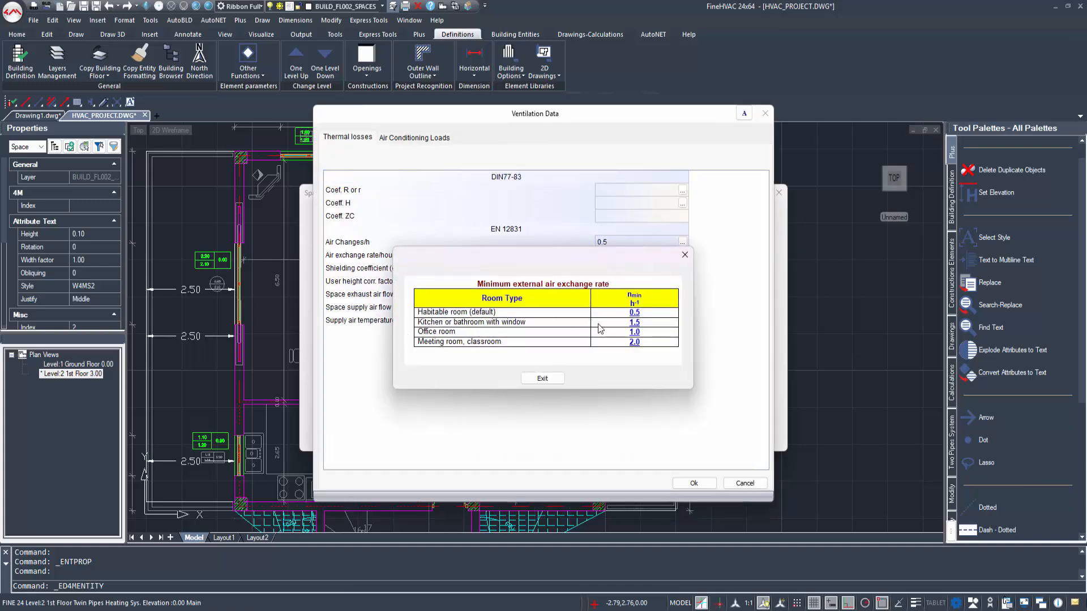
pyautogui.click(634, 323)
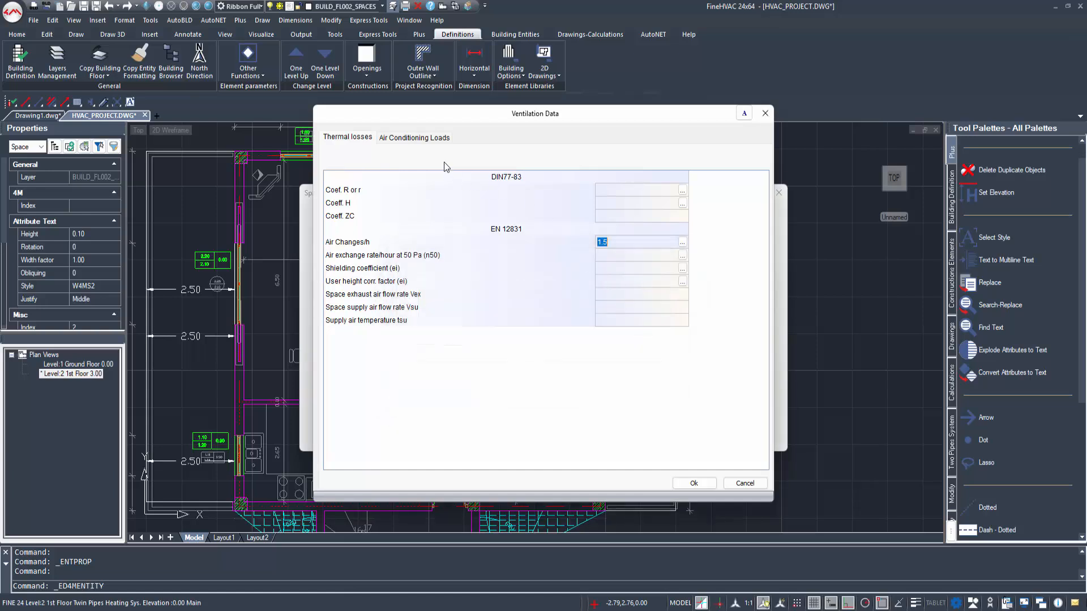
# Step: Set the kitchen's air conditioning air changes per hour to 3.0 from the Bath recommendation and accept the ventilation data
pyautogui.click(429, 139)
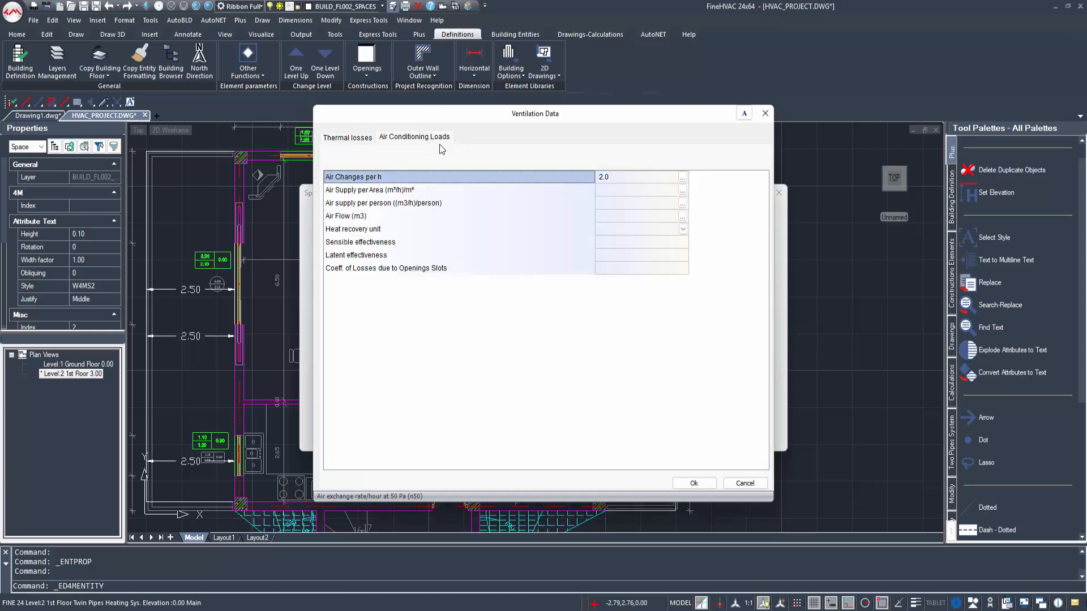
pyautogui.click(617, 179)
pyautogui.click(682, 177)
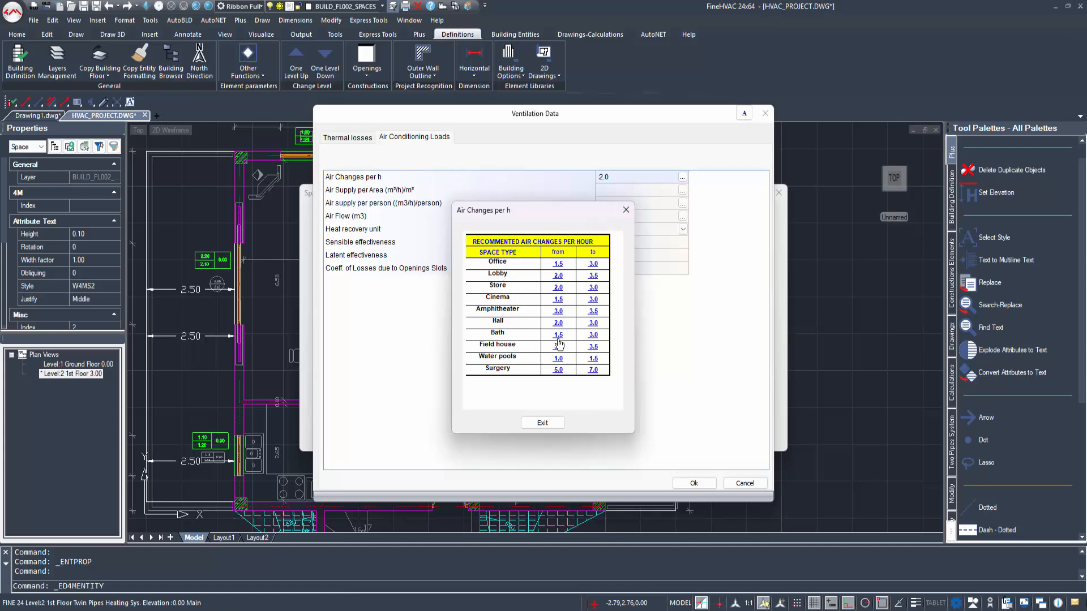
pyautogui.click(593, 334)
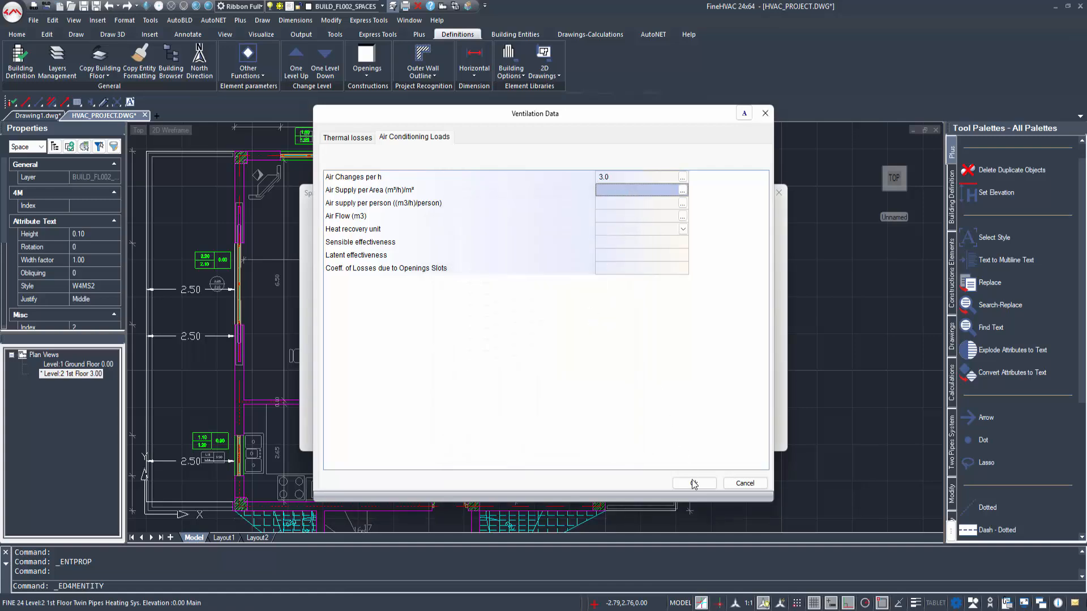
pyautogui.click(695, 484)
# Step: Set the thermal-loss air changes of WC 2 to 1.5 per hour using the kitchen or bathroom with window rate
pyautogui.doubleClick(447, 198)
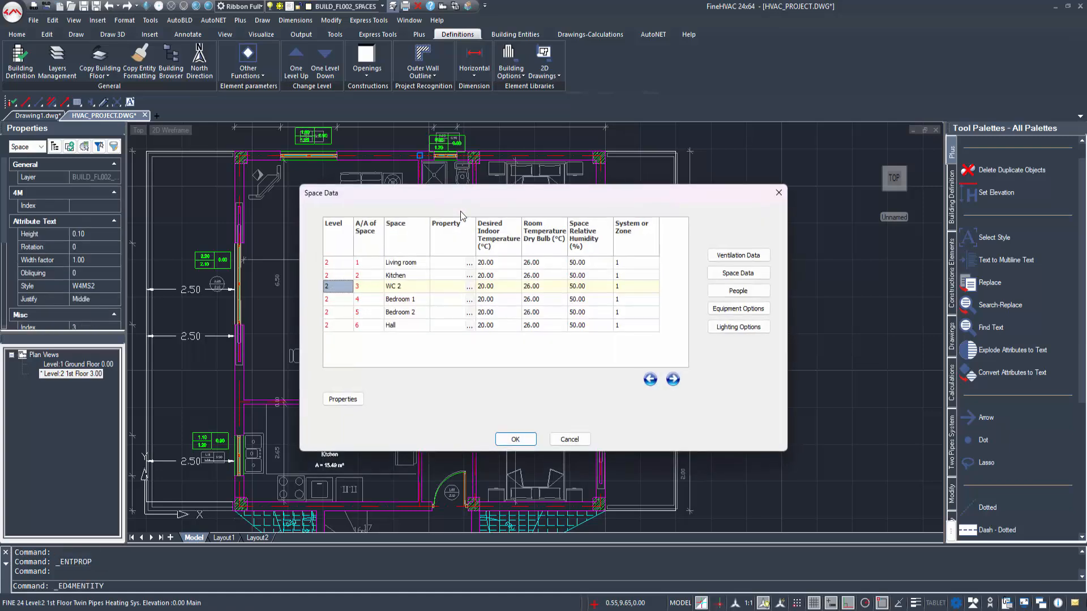
pyautogui.click(402, 296)
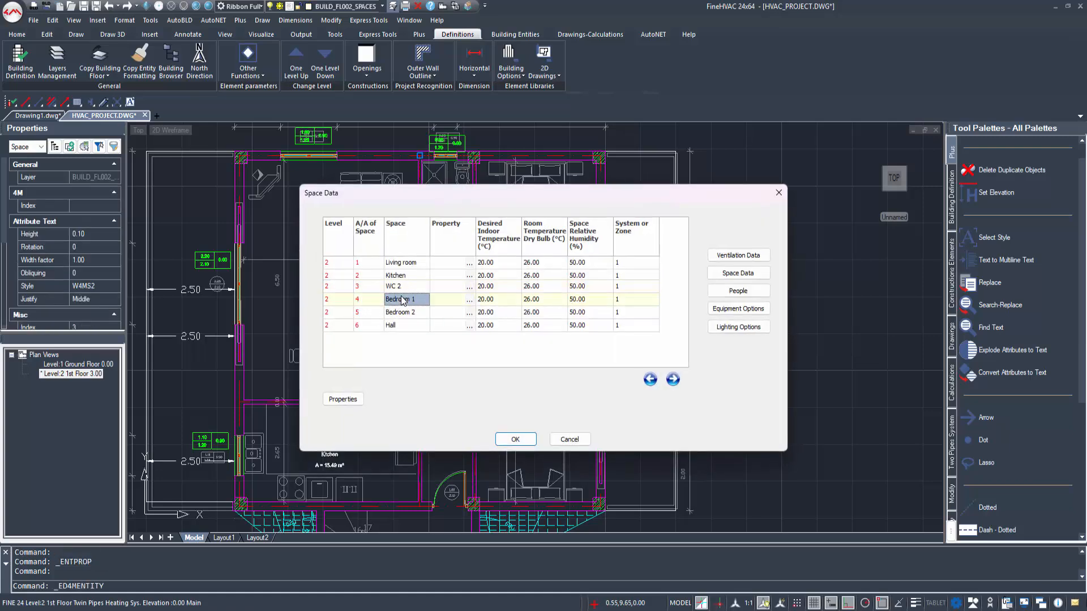
pyautogui.click(399, 286)
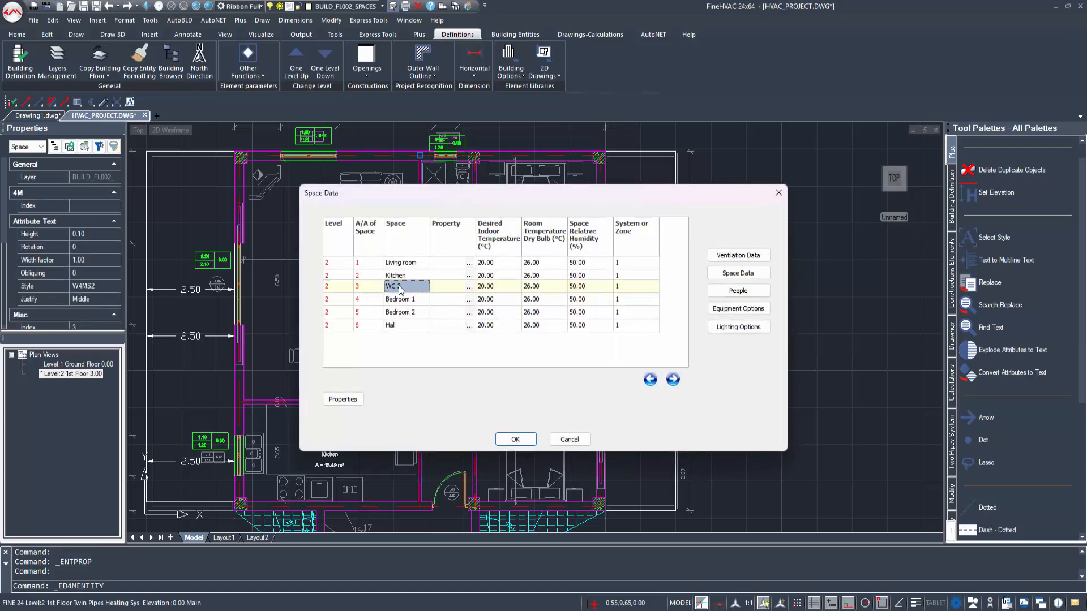
pyautogui.click(738, 255)
pyautogui.click(657, 242)
pyautogui.click(682, 243)
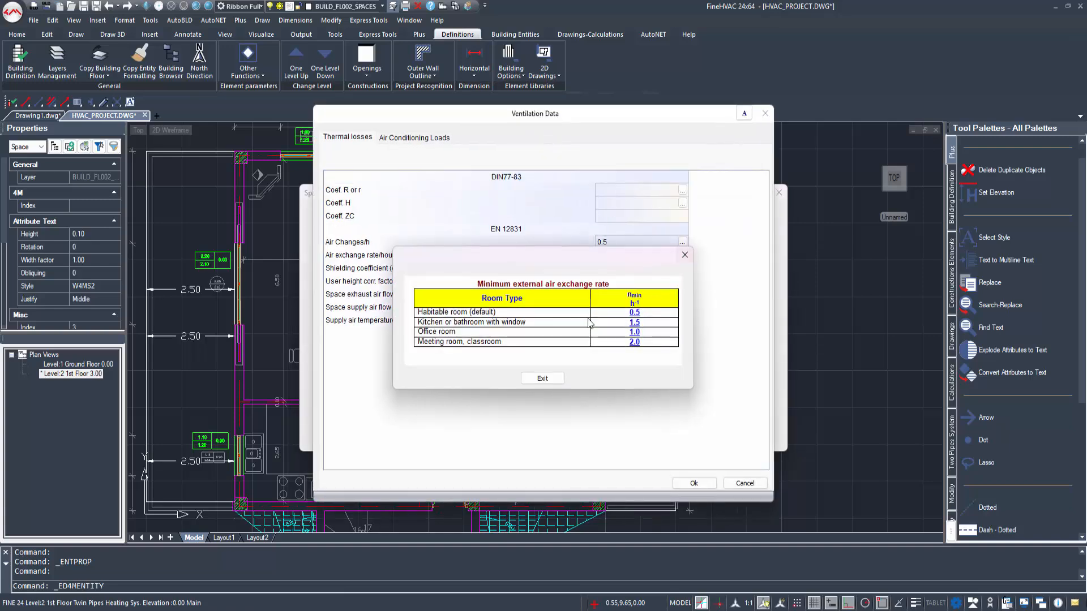
pyautogui.click(634, 324)
pyautogui.click(614, 254)
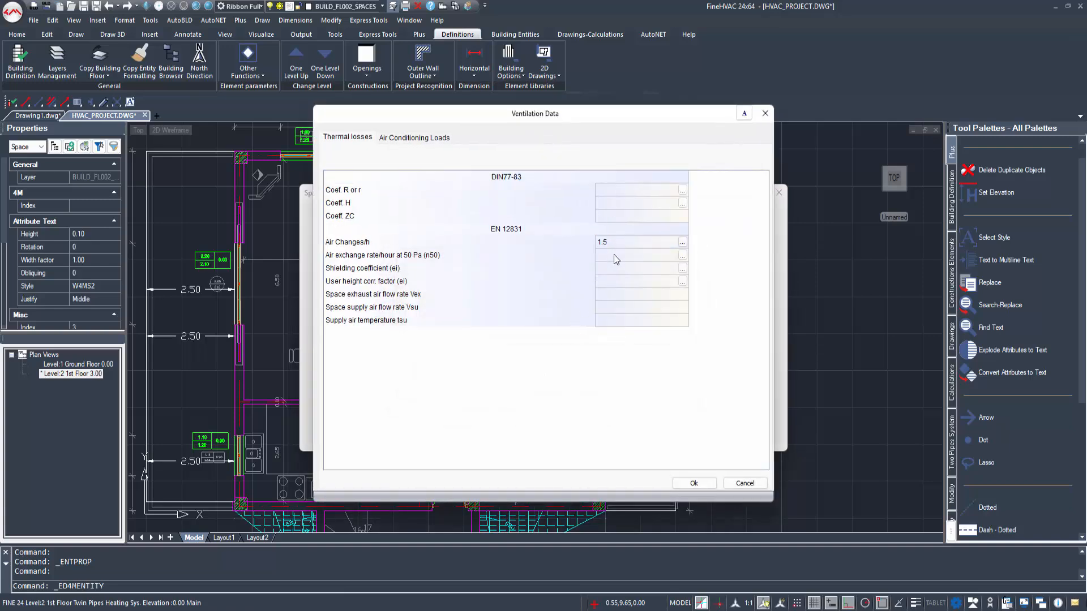
# Step: Set WC 2's air conditioning air changes per hour to 3.0 from the Bath recommendation and accept the ventilation data
pyautogui.click(428, 141)
pyautogui.click(648, 176)
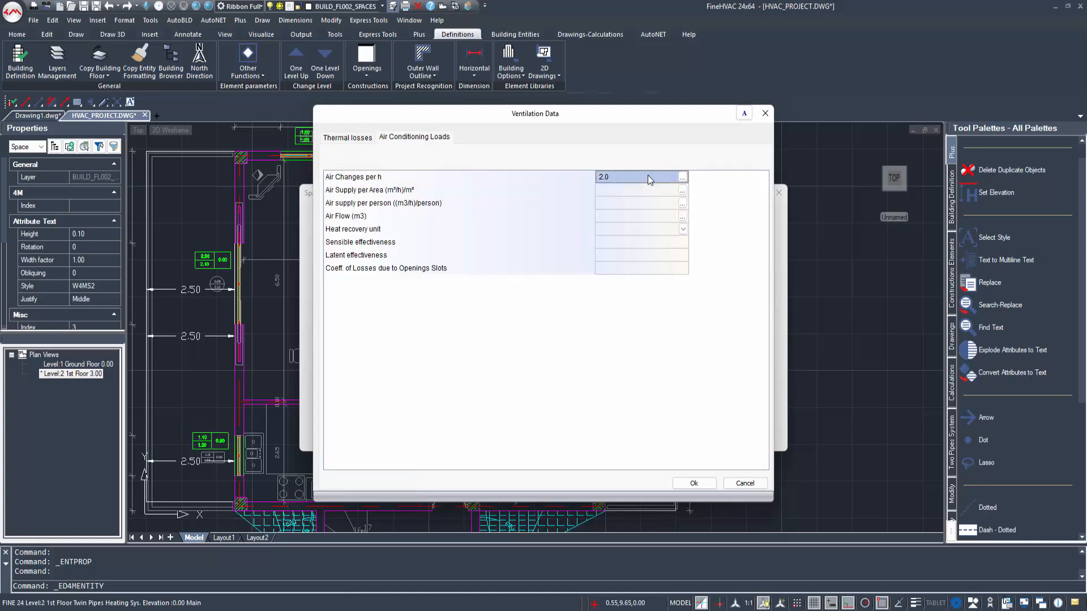
pyautogui.click(682, 177)
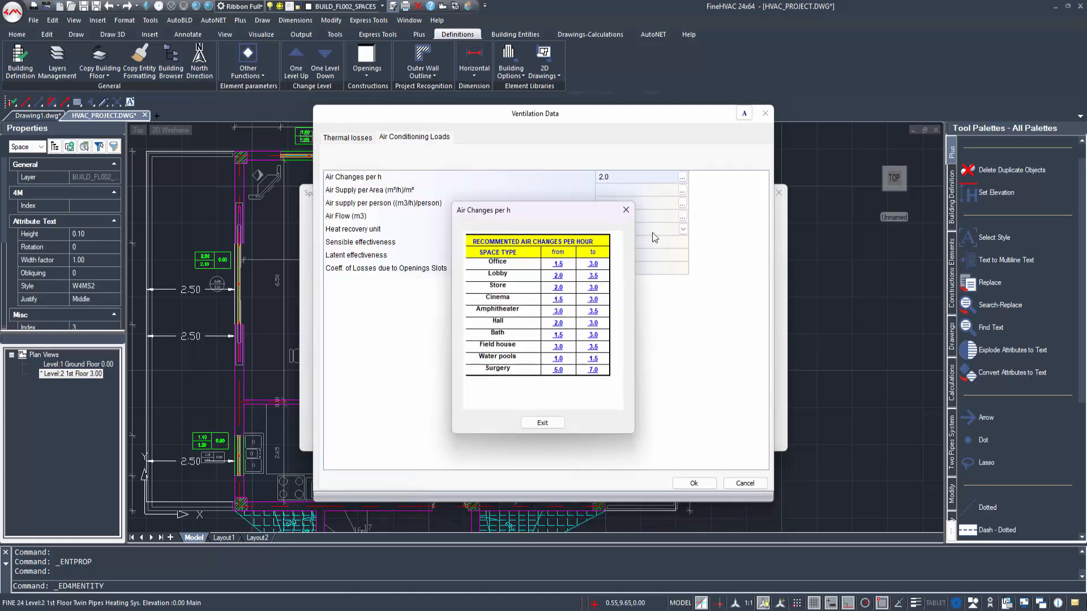
pyautogui.click(593, 335)
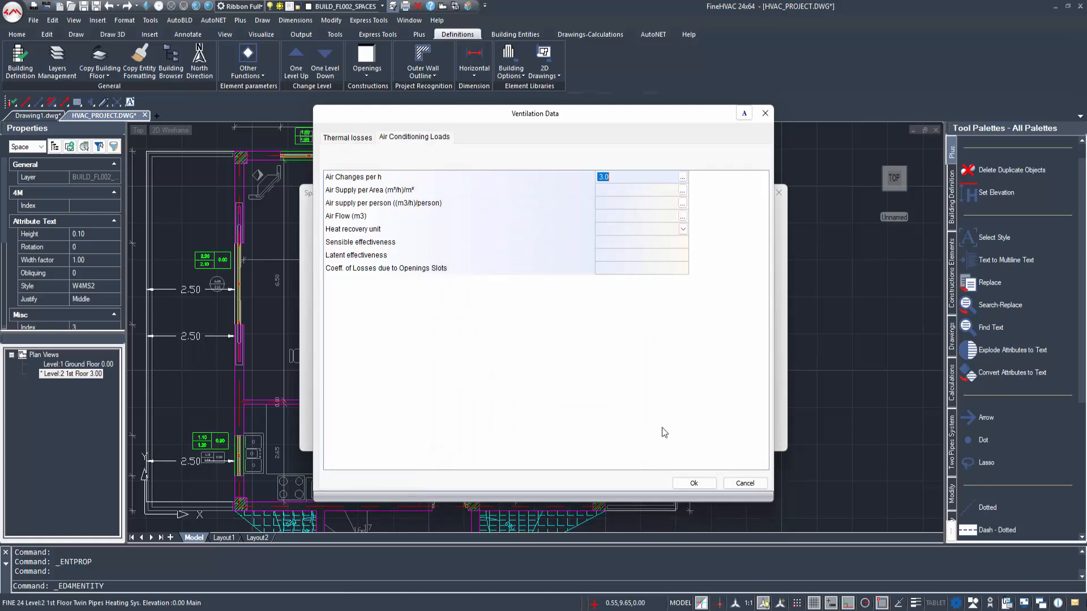
pyautogui.click(693, 482)
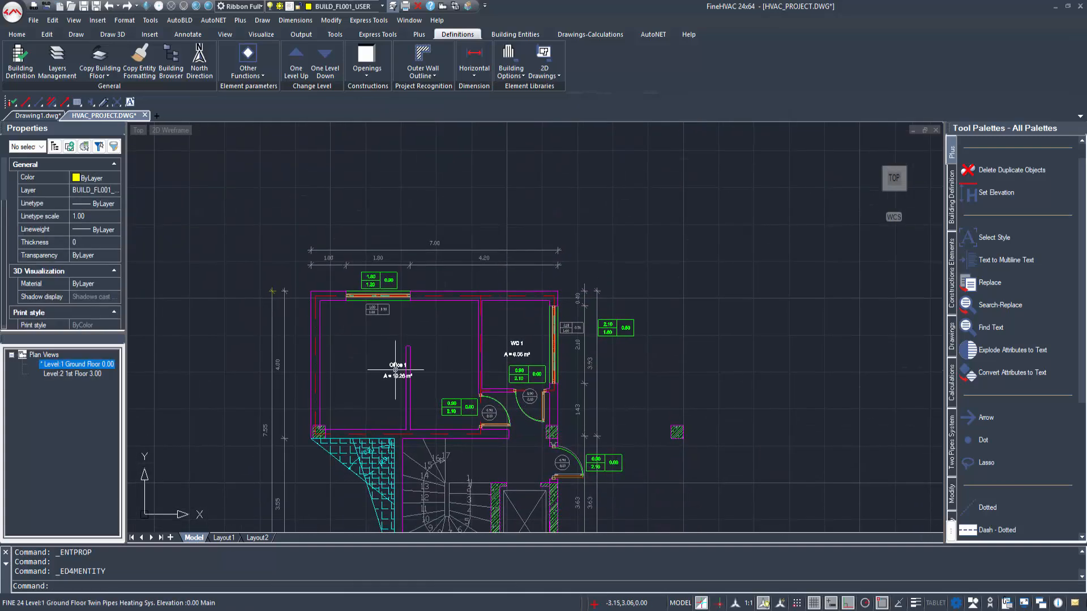
# Step: Open the ventilation data of Office 1 on the ground floor
pyautogui.doubleClick(396, 370)
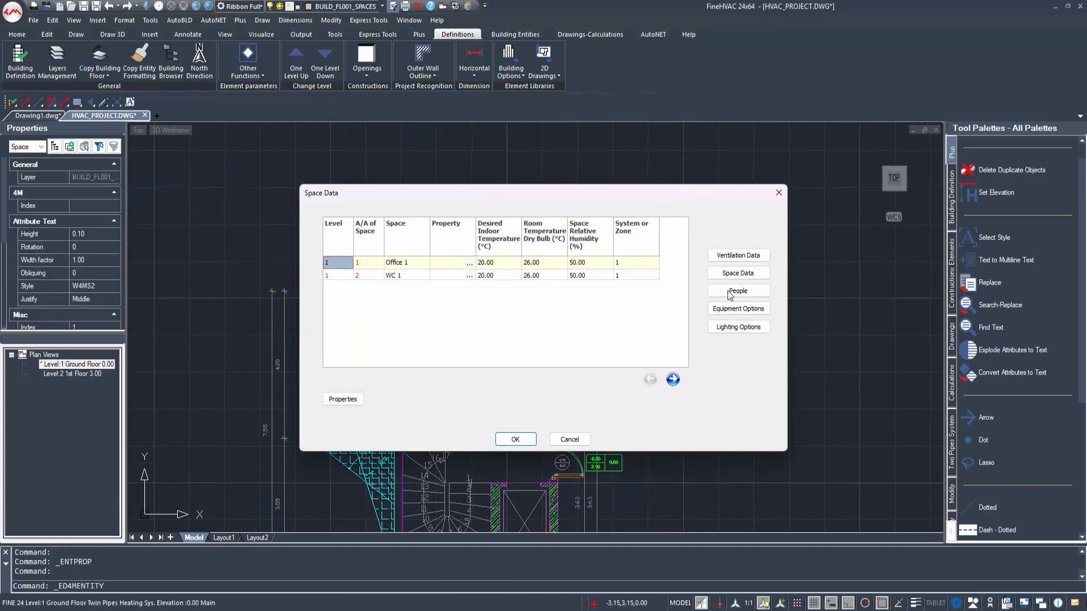
pyautogui.click(736, 257)
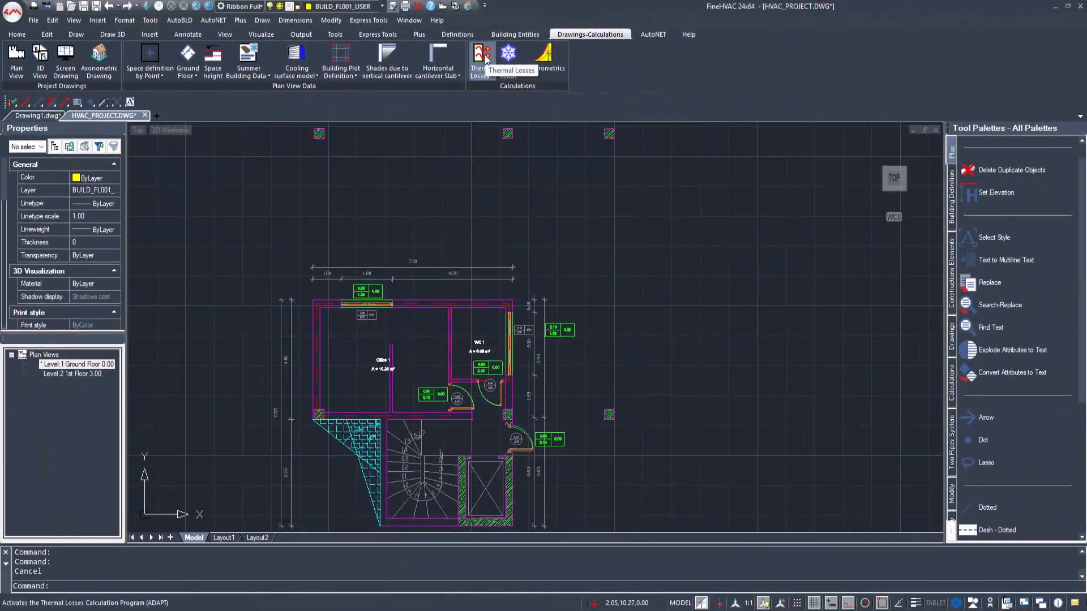
# Step: Open the Thermal Losses calculation with data from the drawing and update it from the drawing again, saving the project changes and calculating
pyautogui.click(488, 55)
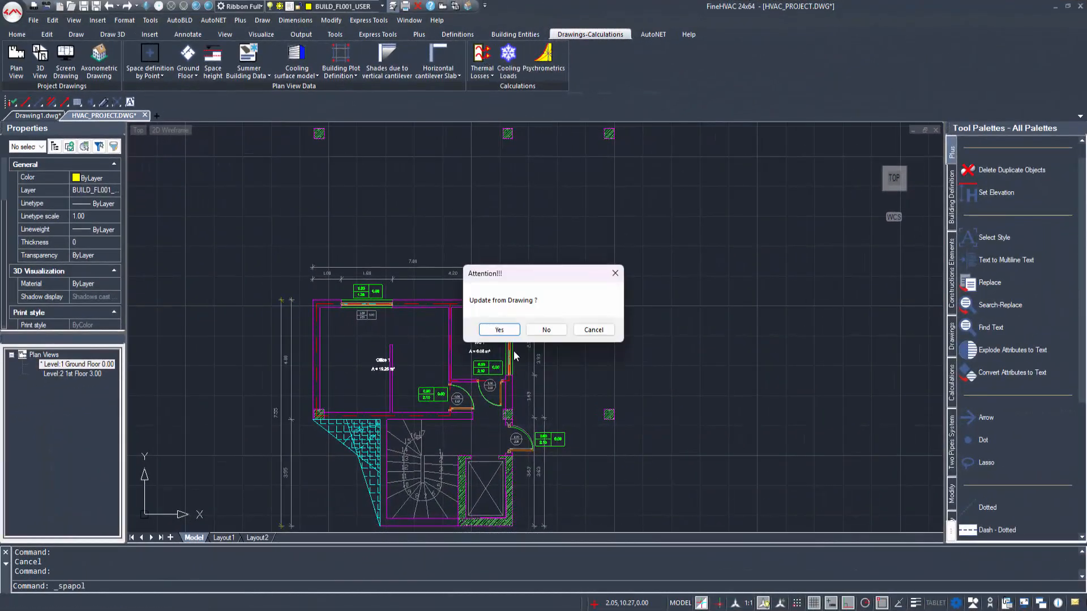
pyautogui.click(492, 330)
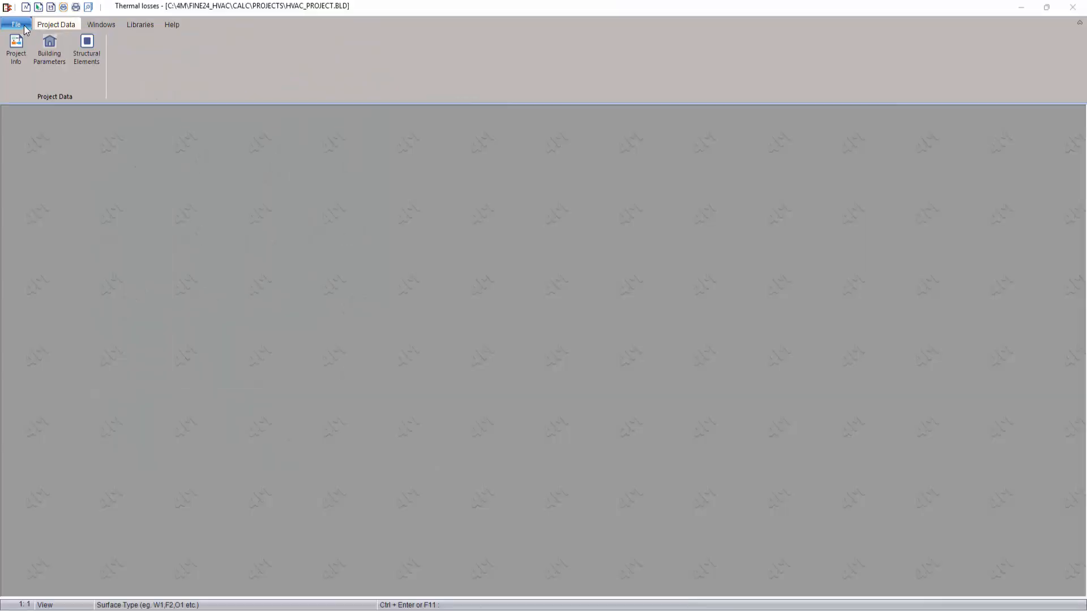
pyautogui.click(24, 30)
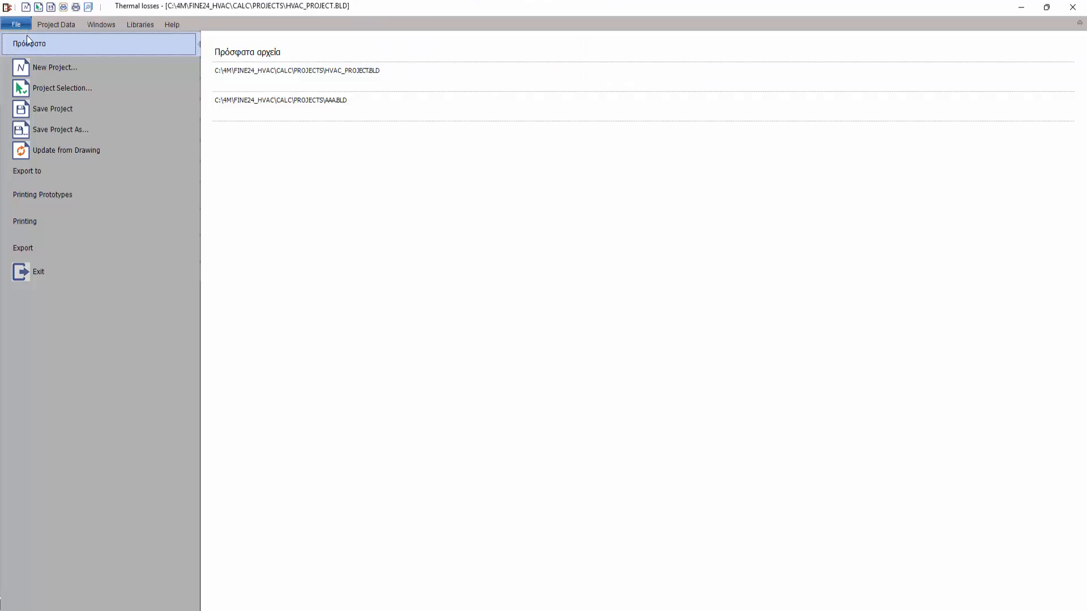
pyautogui.click(66, 150)
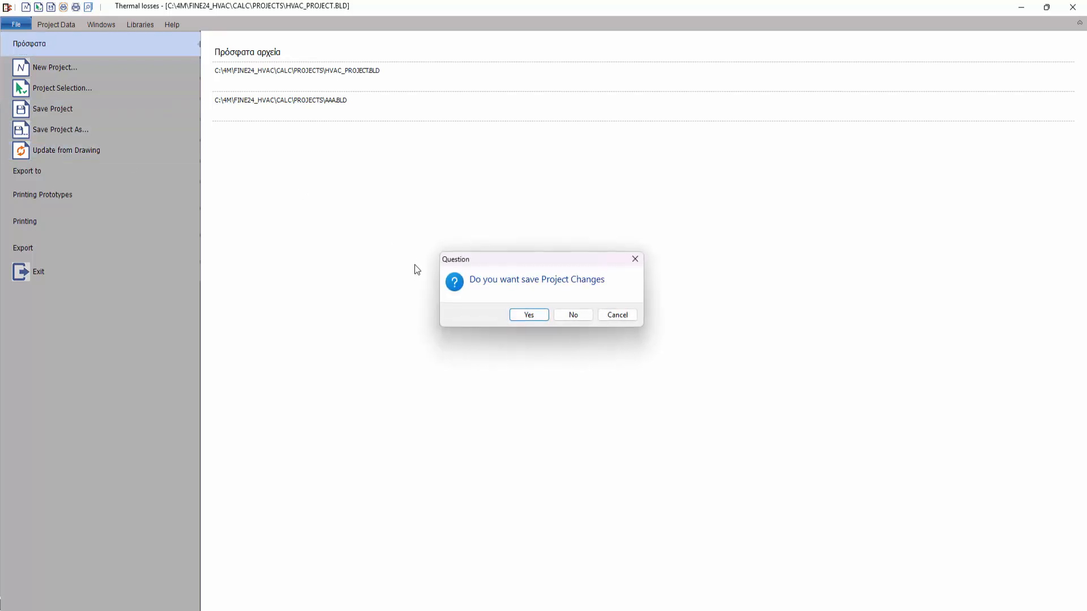
pyautogui.click(539, 316)
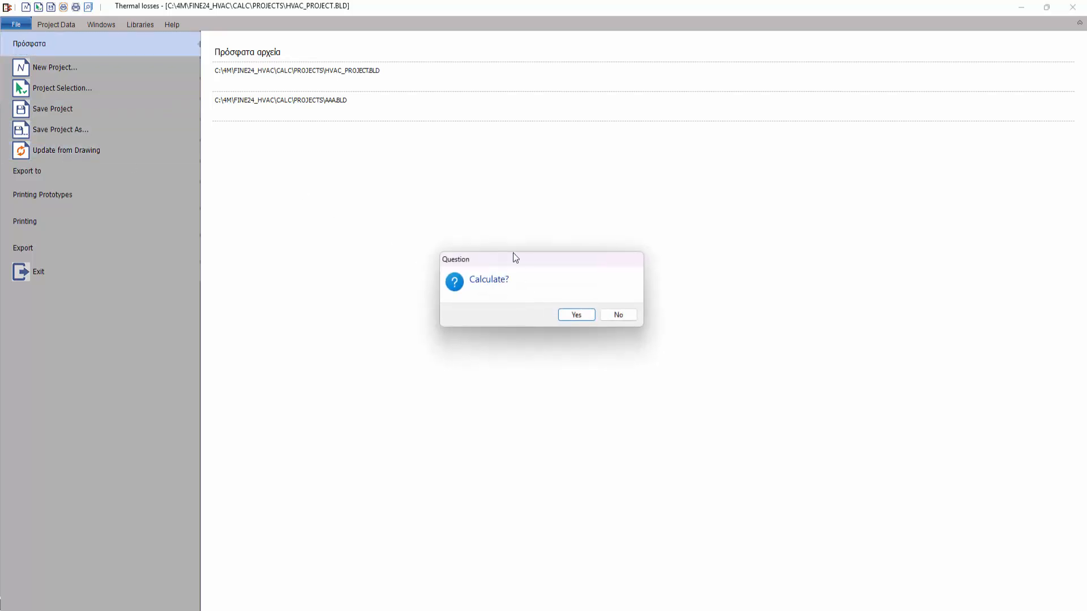
pyautogui.click(576, 316)
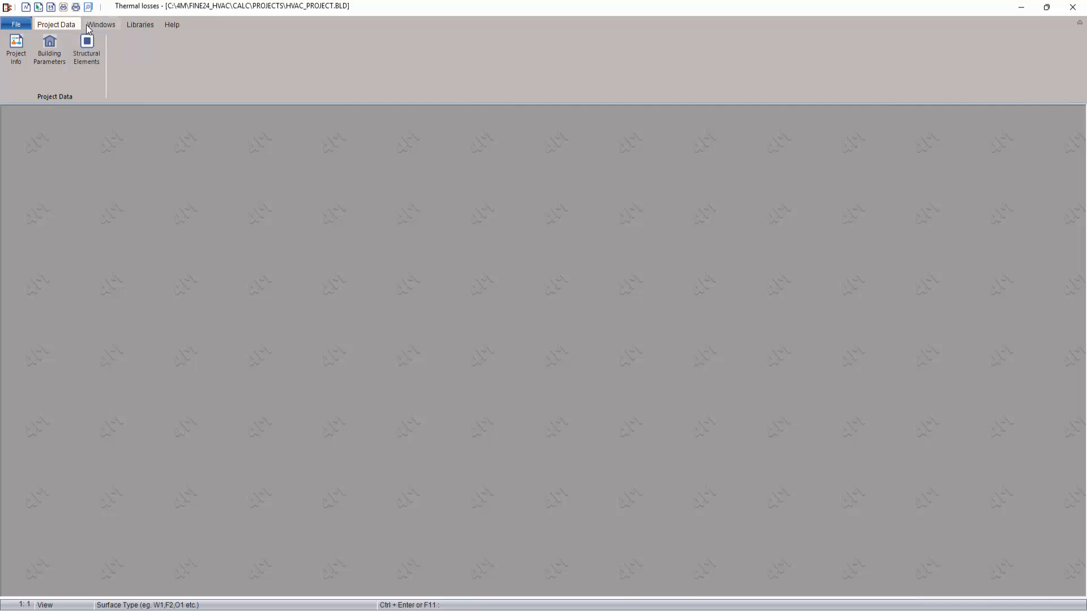
# Step: Review the project info and the building parameters of the thermal losses project, accepting both unchanged
pyautogui.click(16, 48)
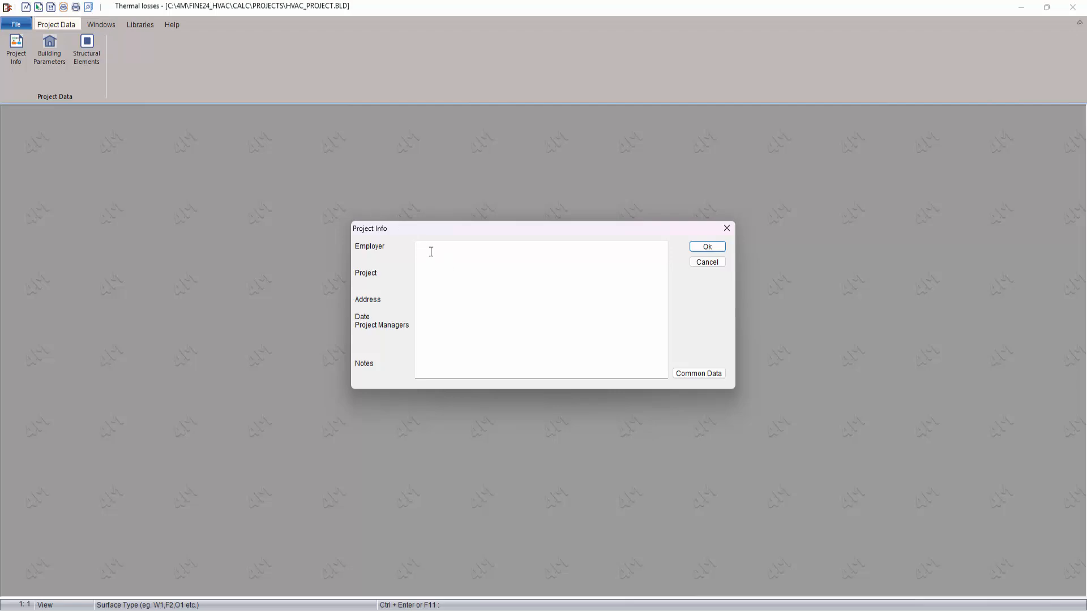
pyautogui.click(707, 246)
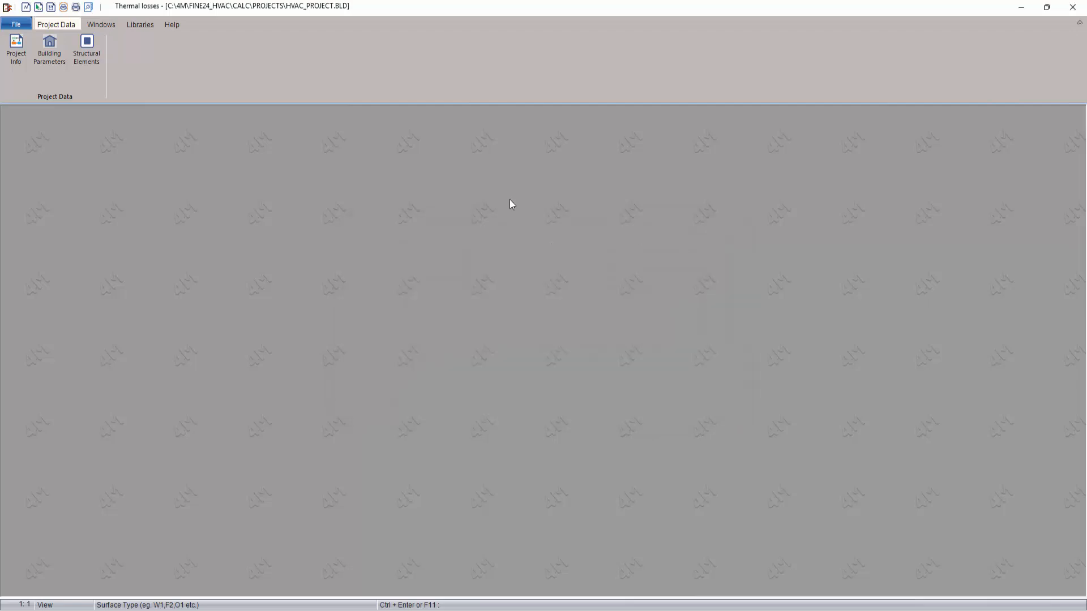
pyautogui.click(49, 48)
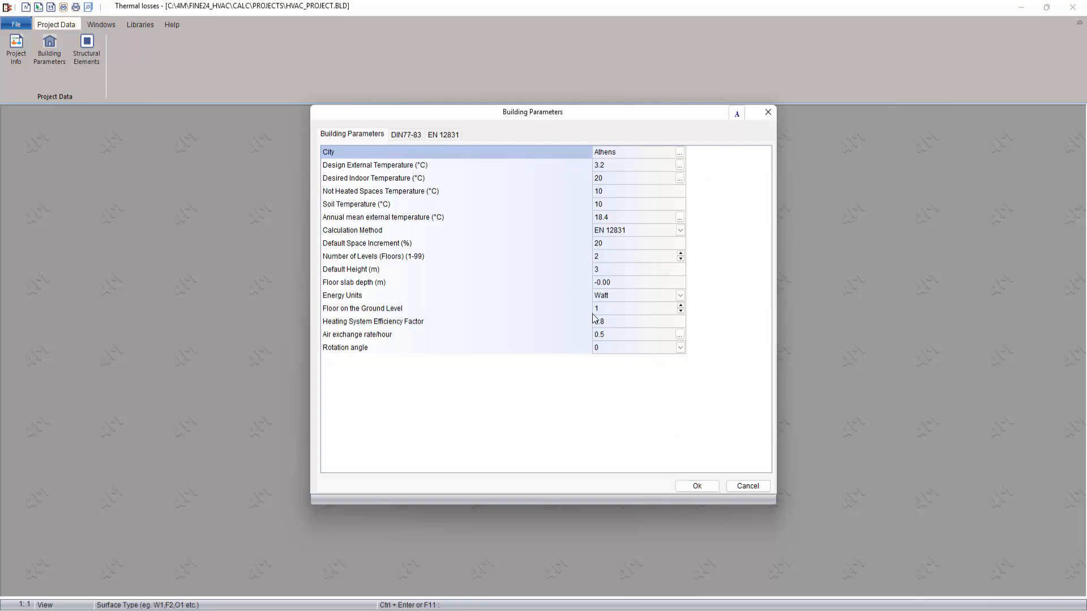
pyautogui.click(715, 490)
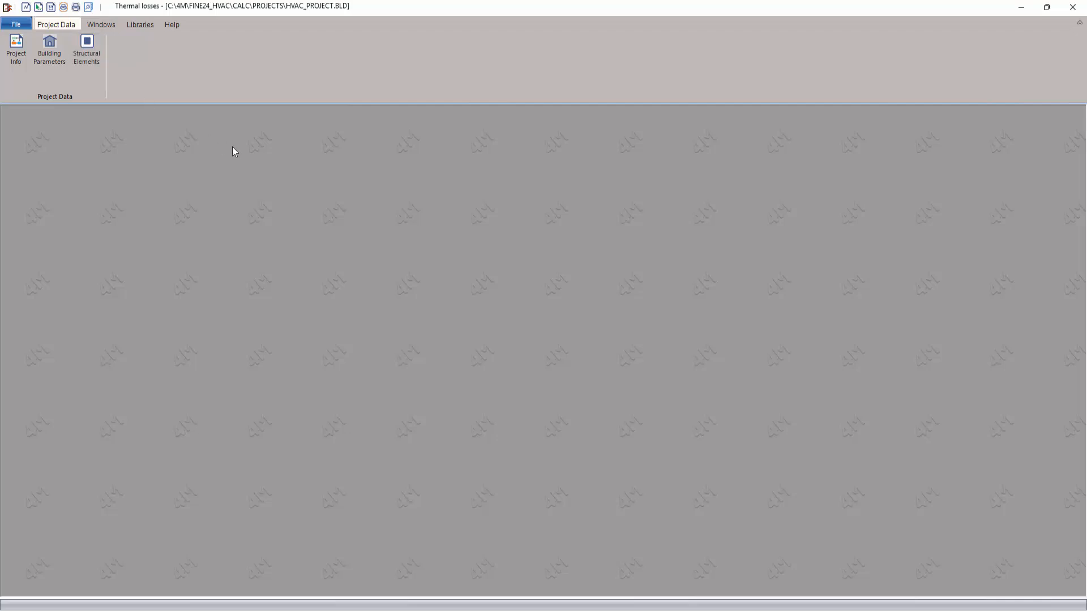
# Step: Review the outer walls in the project's structural elements, consult the external wall types for W2, and accept the list unchanged
pyautogui.click(94, 48)
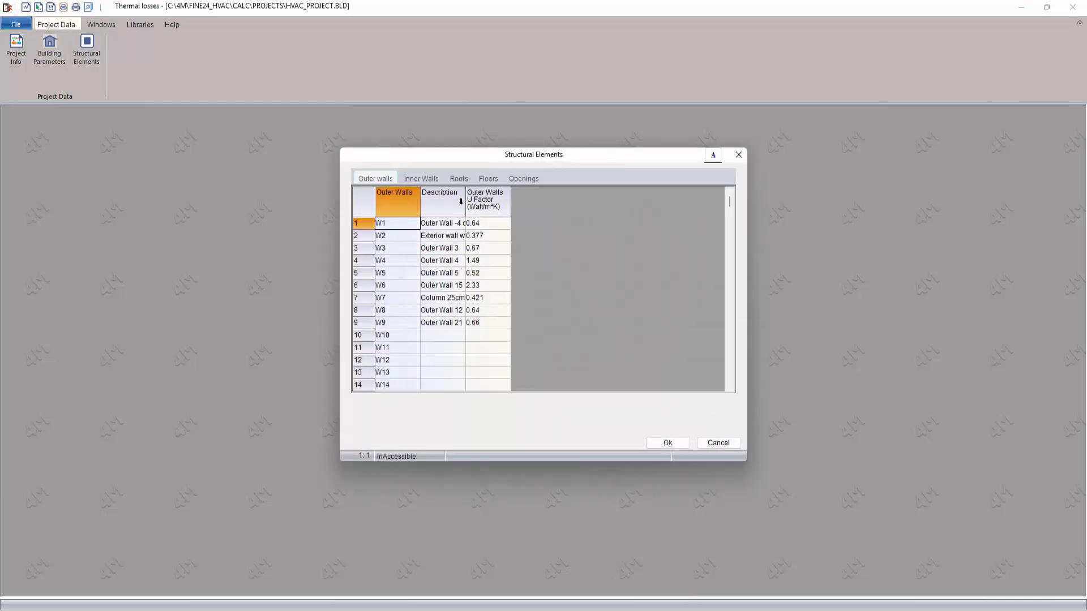
pyautogui.moveTo(484, 207); pyautogui.dragTo(502, 208)
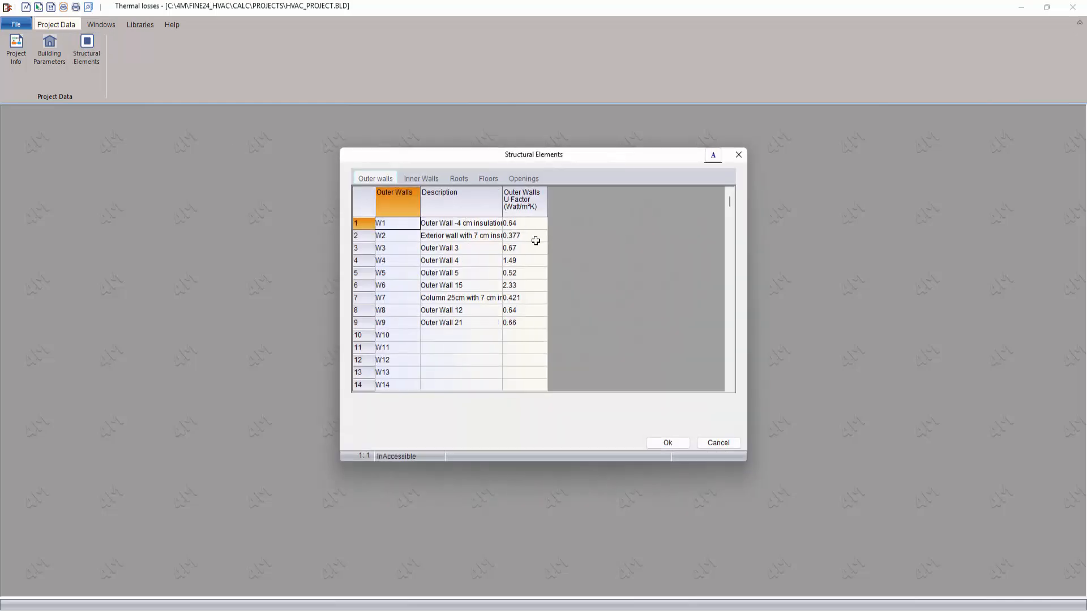
pyautogui.click(500, 239)
pyautogui.click(496, 234)
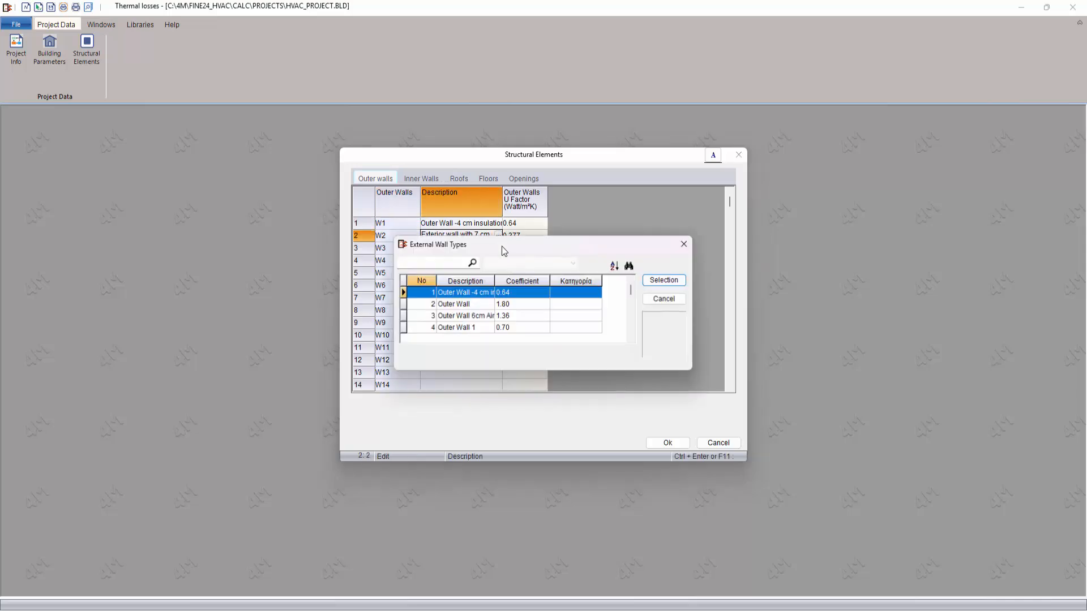
pyautogui.click(668, 281)
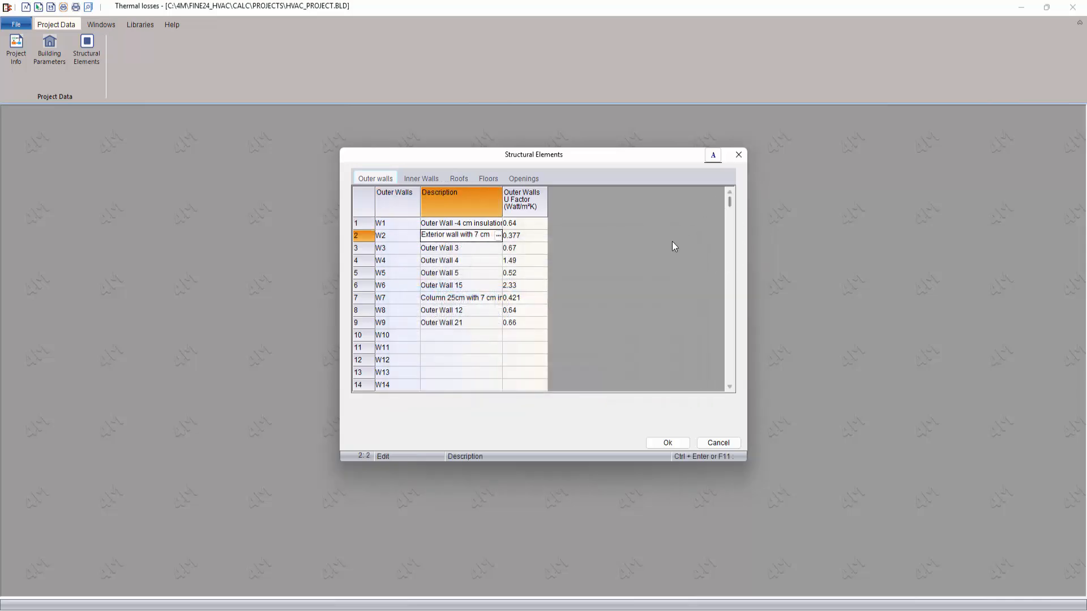
pyautogui.click(675, 442)
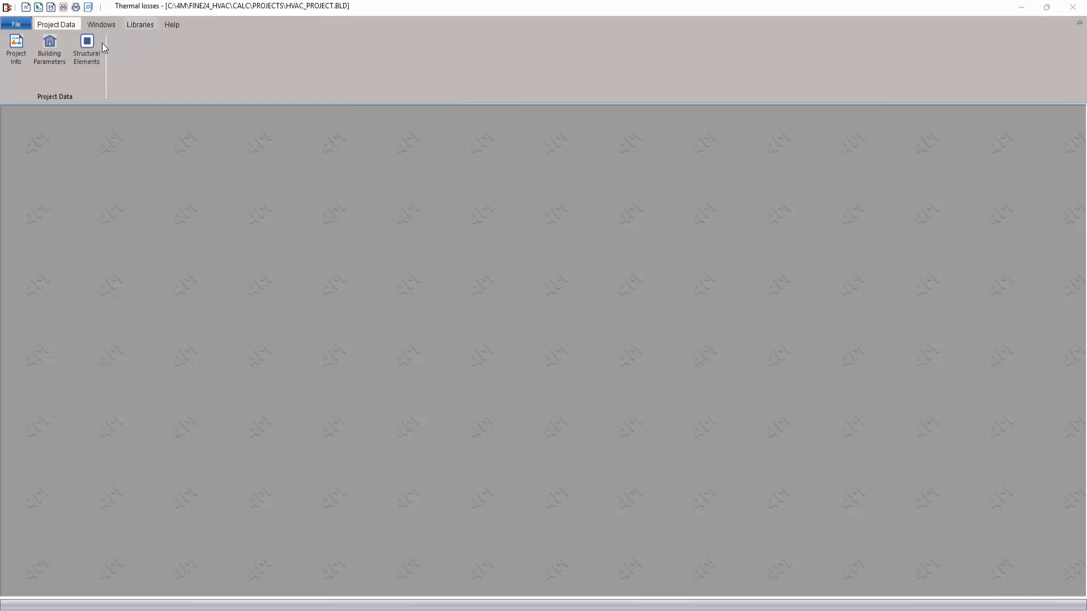
# Step: Append a record named New External Wall to the Outer Walls library and enable its detailed calculation
pyautogui.click(142, 25)
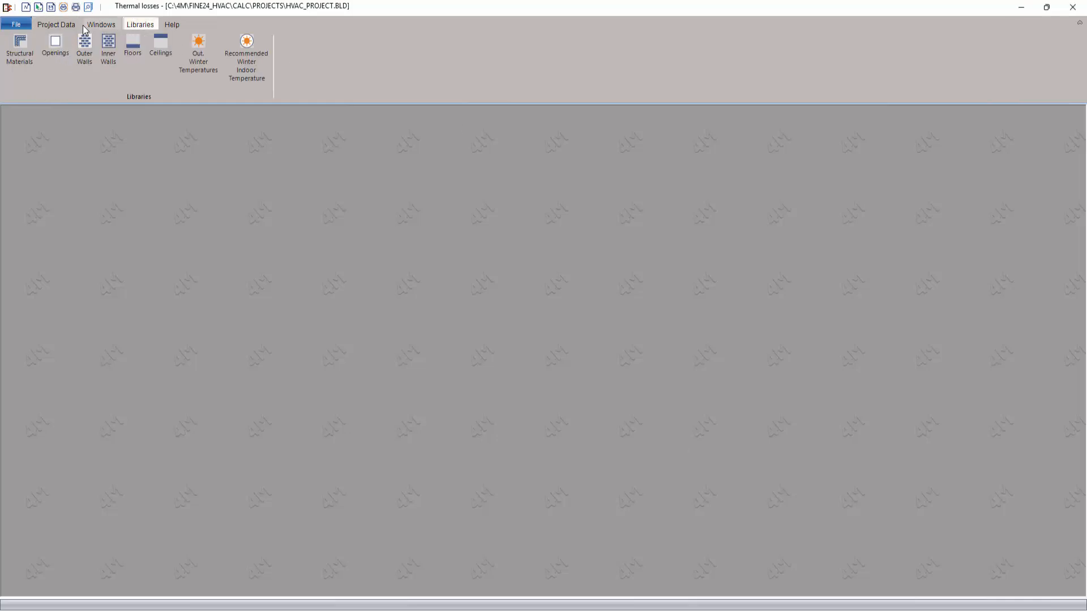
pyautogui.click(85, 48)
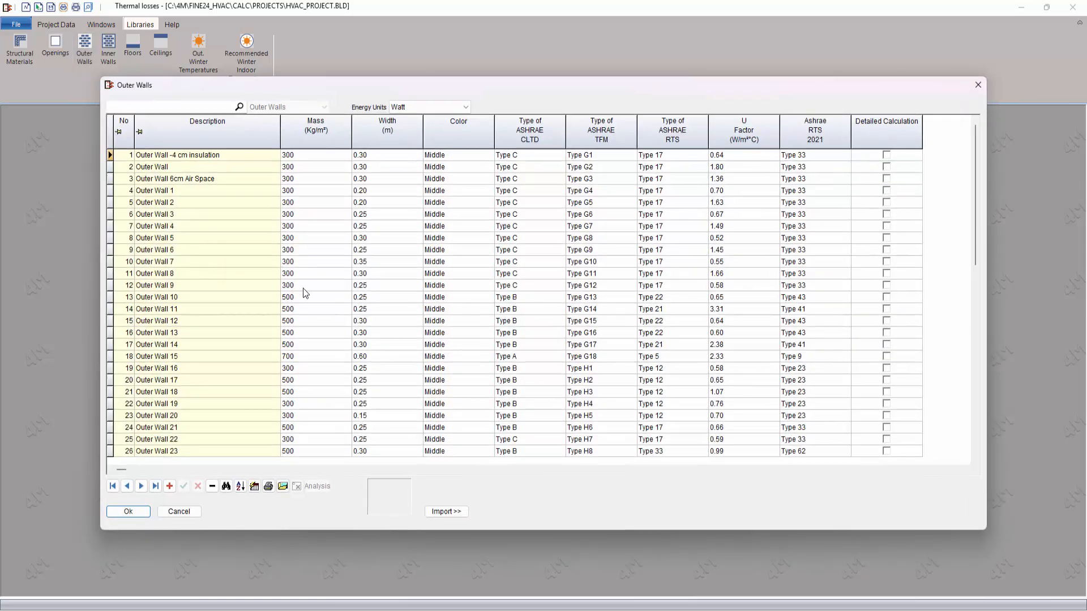
pyautogui.moveTo(972, 223); pyautogui.dragTo(981, 416)
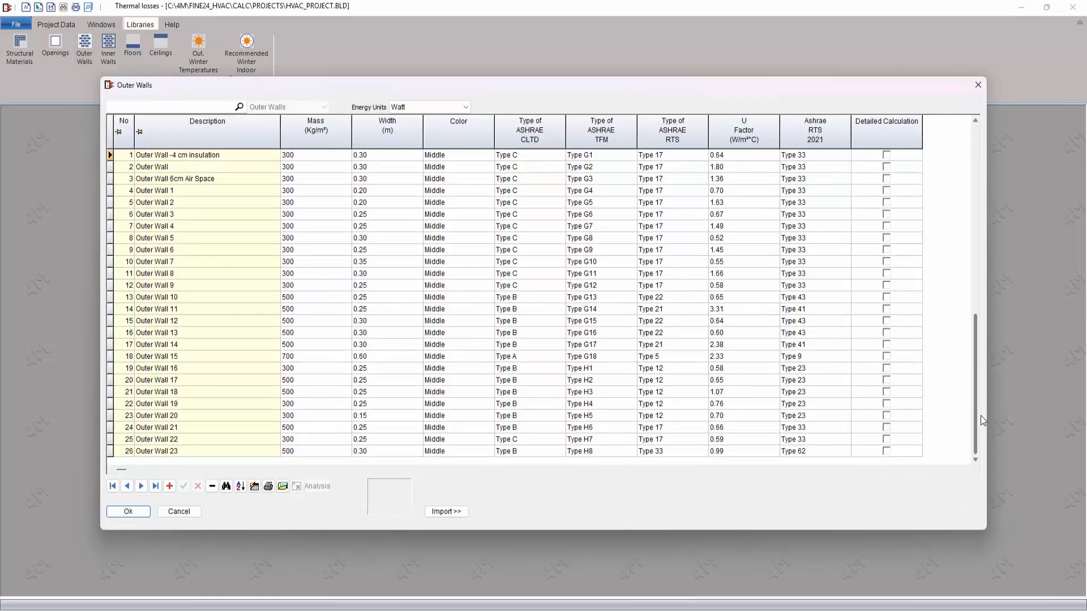
pyautogui.click(169, 486)
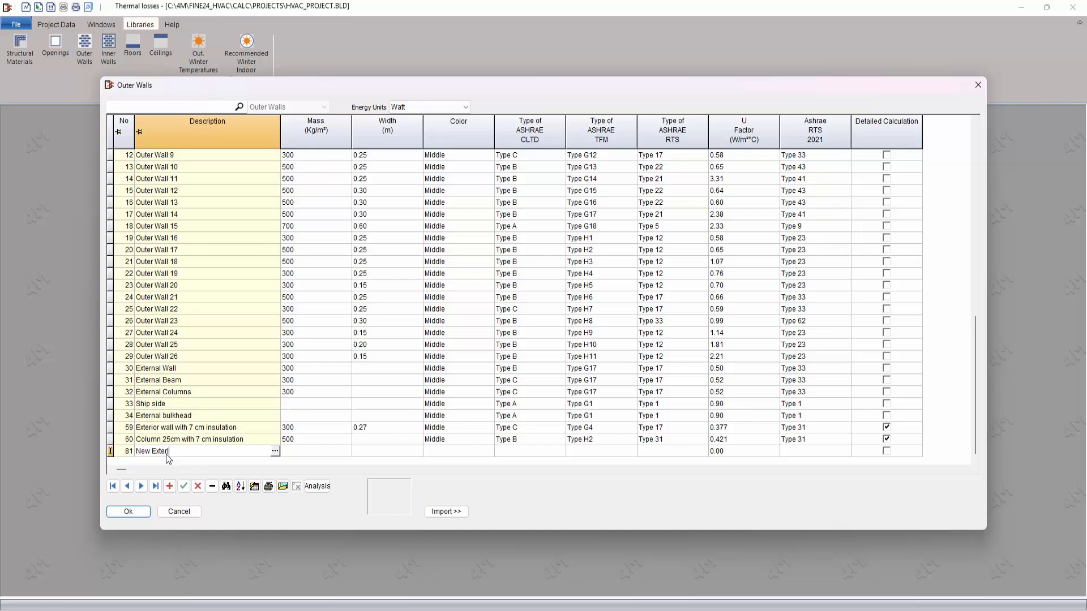
pyautogui.write('New External Wall')
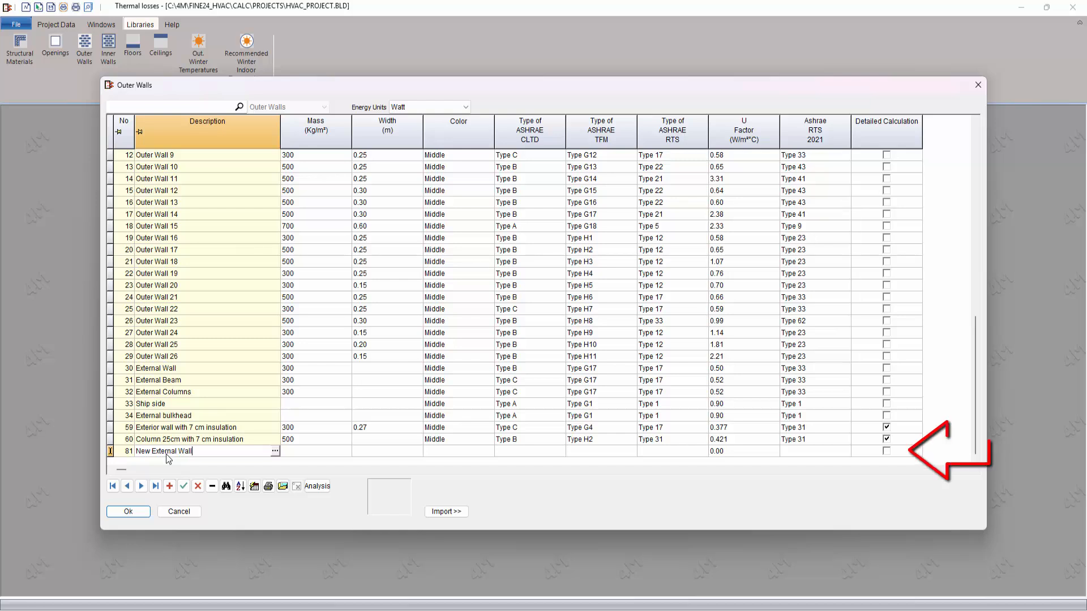
pyautogui.click(887, 451)
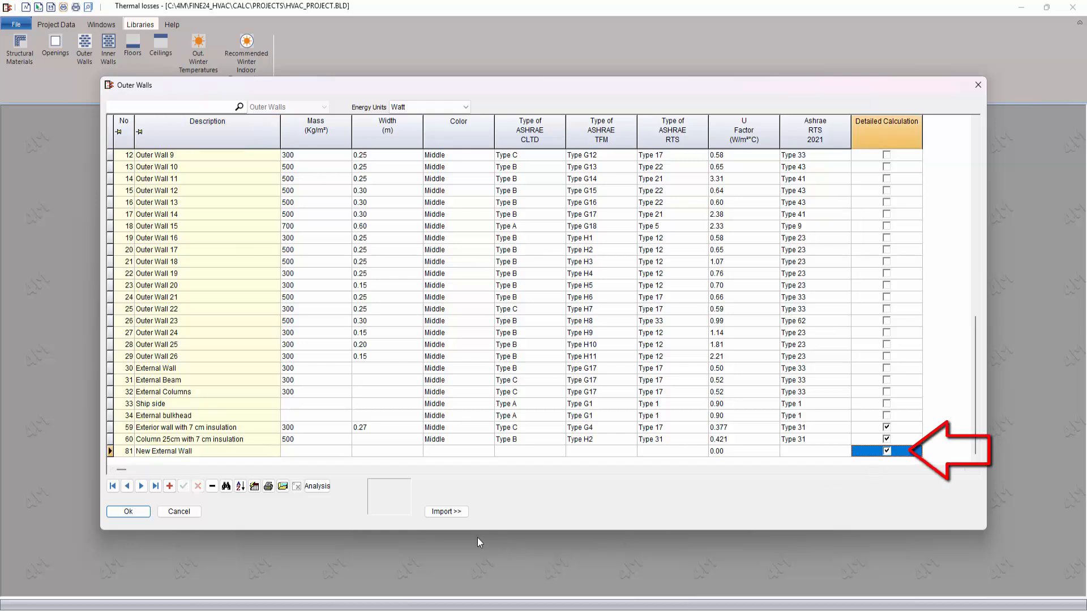
# Step: Open the U coefficient analysis of New External Wall and assign Plaster_Coating as its first layer material
pyautogui.click(317, 486)
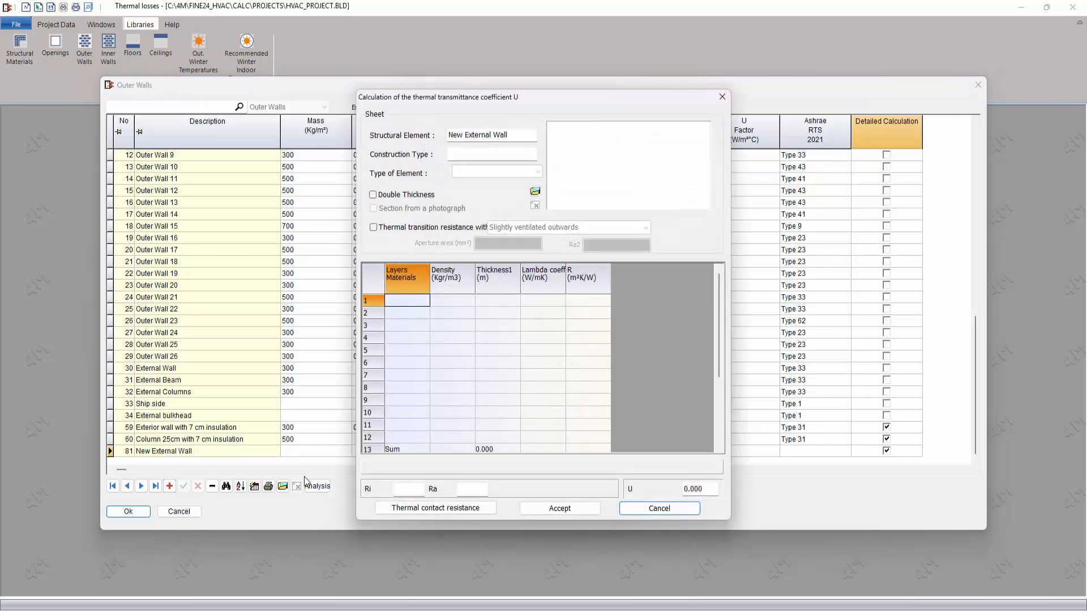
pyautogui.click(416, 301)
pyautogui.click(425, 301)
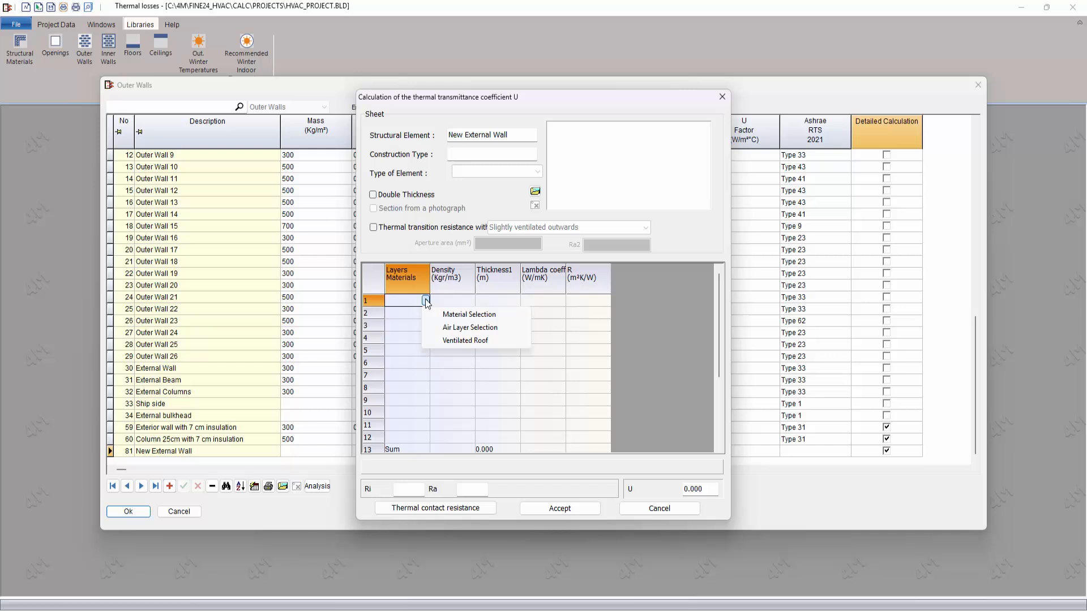
pyautogui.click(456, 314)
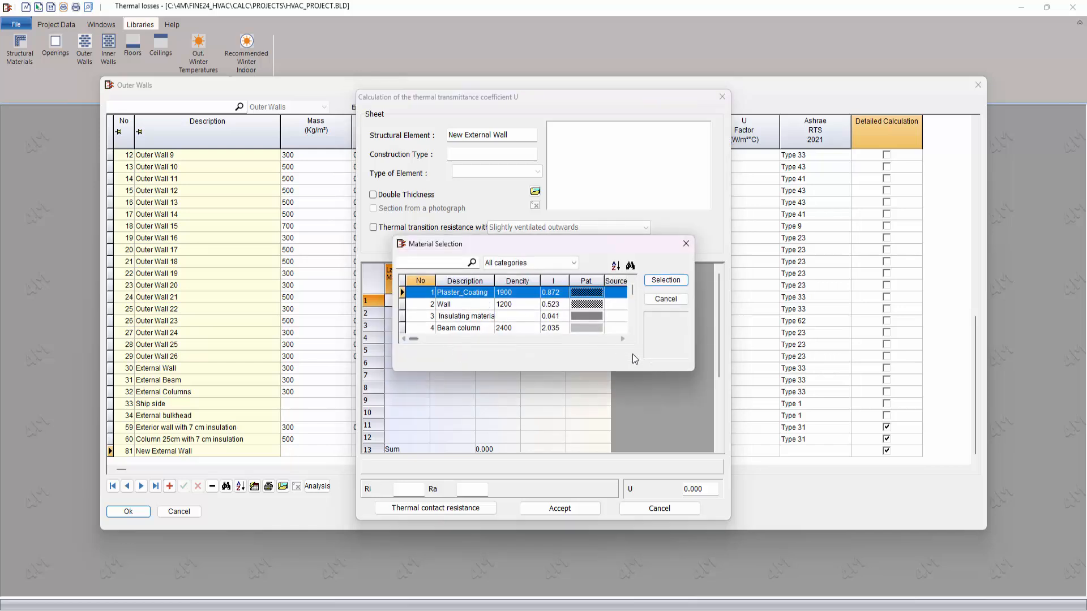
pyautogui.click(665, 280)
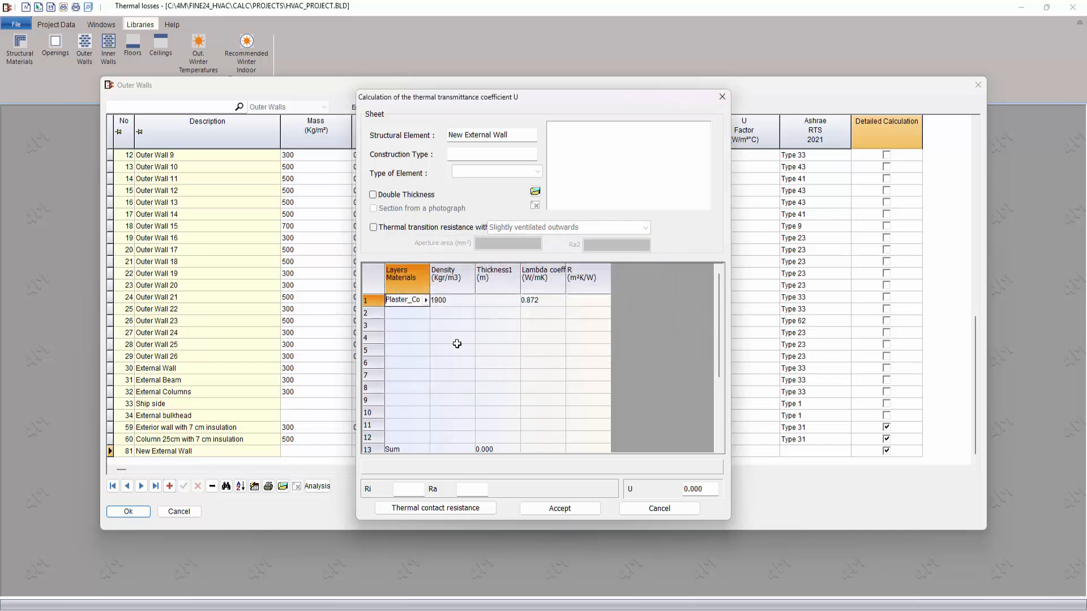
# Step: Filter the materials by "bri" and assign solid clay bricks with density 1200 as the wall's second layer
pyautogui.click(419, 313)
pyautogui.click(426, 313)
pyautogui.click(455, 327)
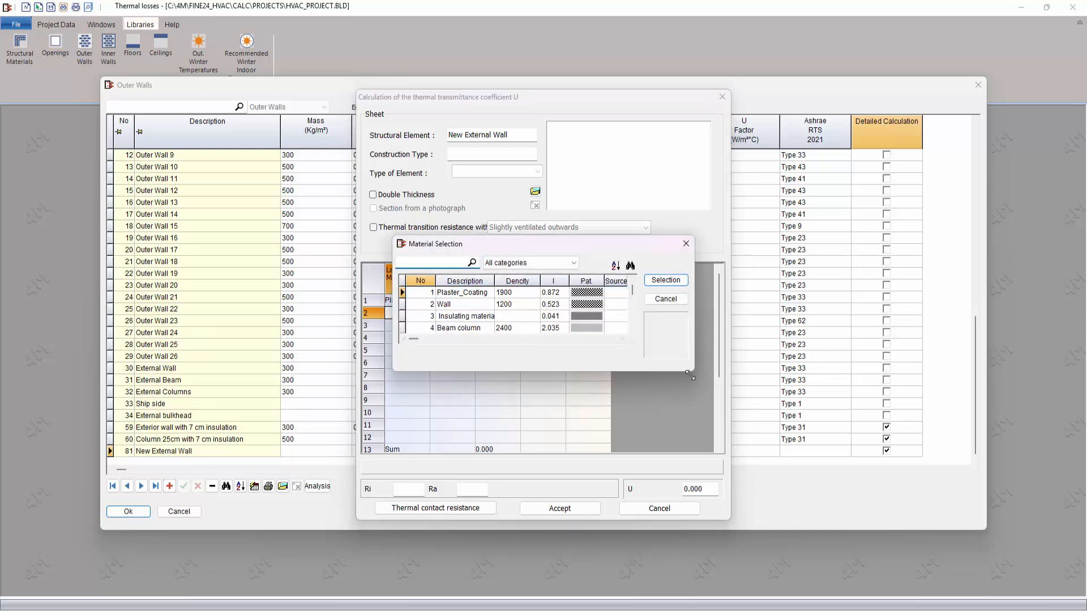
pyautogui.moveTo(690, 375); pyautogui.dragTo(726, 490)
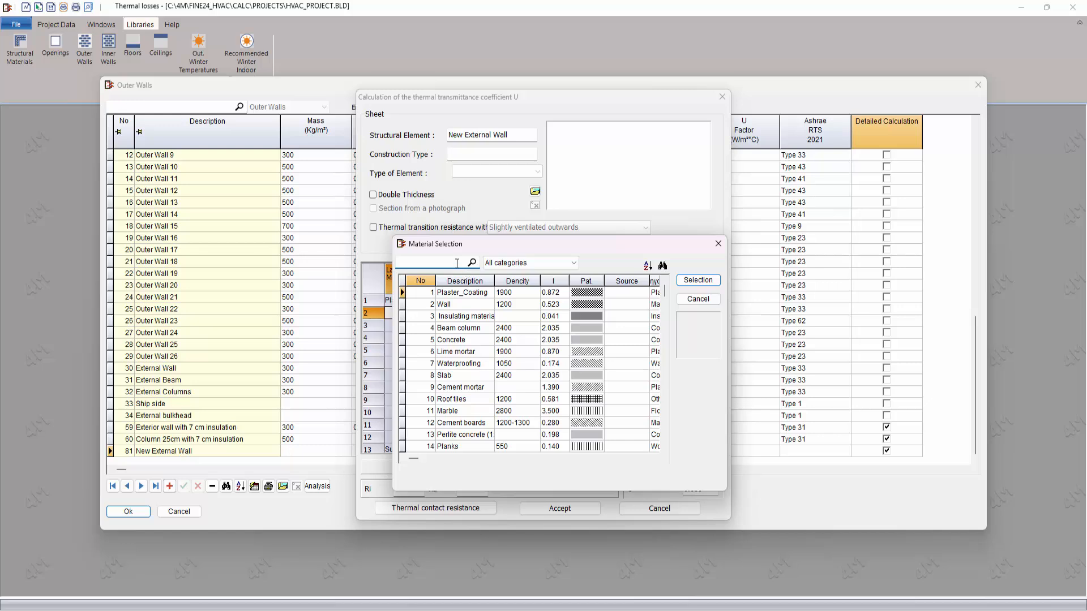
pyautogui.write('brick')
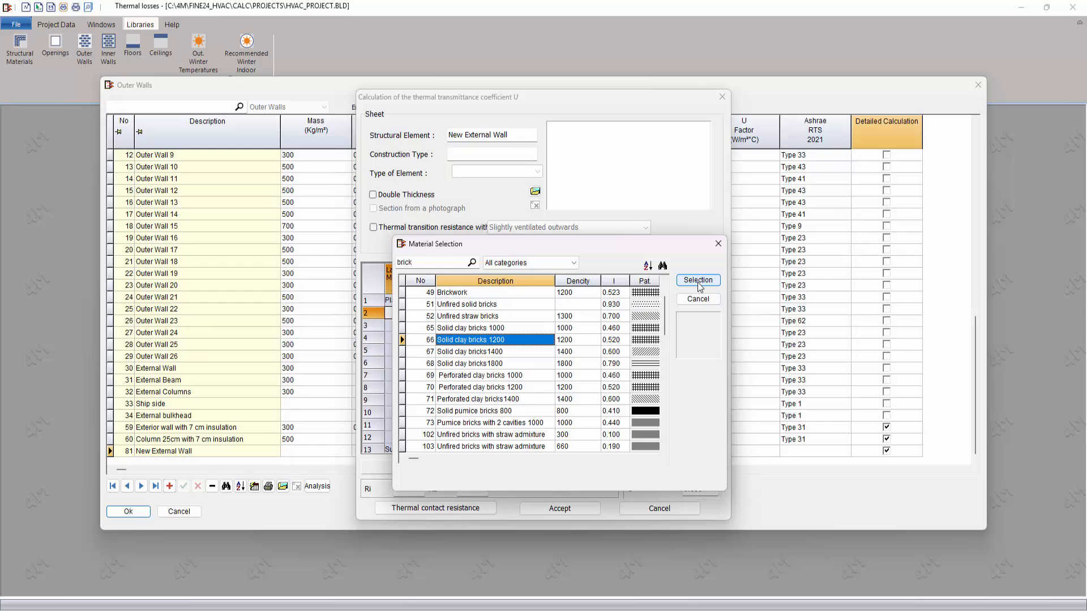
pyautogui.click(698, 281)
# Step: Copy the solid clay brick layer from row 2 into row 3 of the wall's layers
pyautogui.click(372, 313)
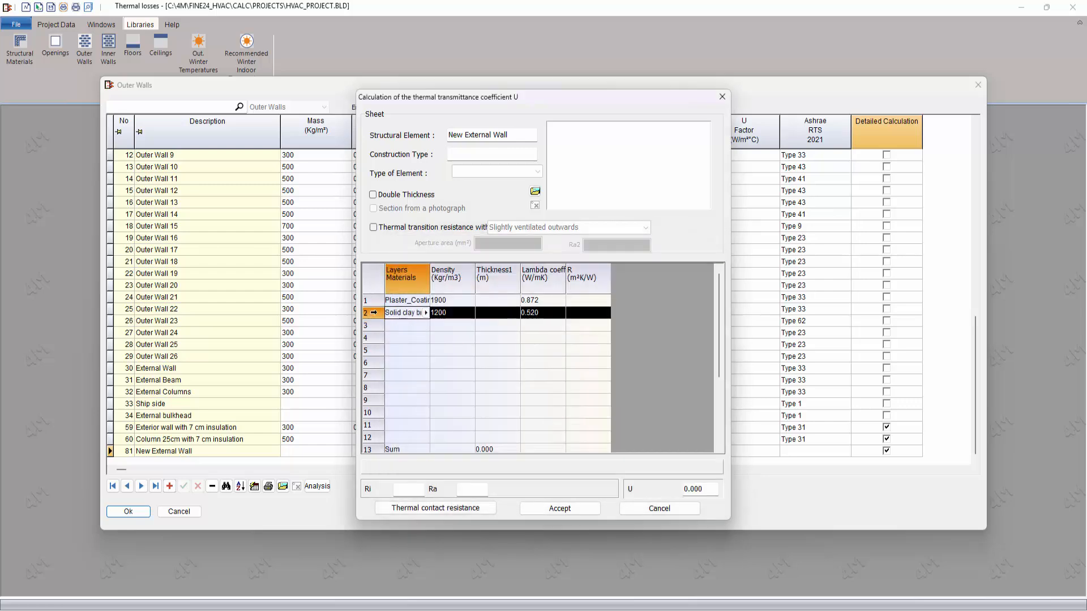
pyautogui.rightClick(373, 312)
pyautogui.click(399, 332)
pyautogui.click(371, 325)
pyautogui.rightClick(370, 325)
pyautogui.click(401, 357)
# Step: Assign THERMOPROSOPSIS EPS 200 from the Insulating category as the wall's fourth layer material
pyautogui.click(404, 340)
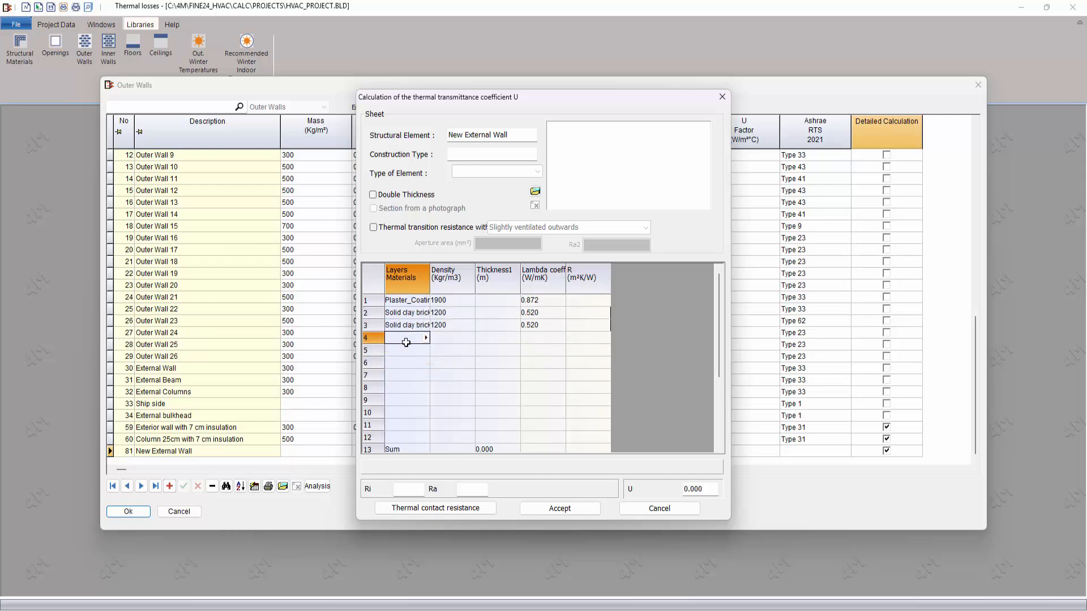
pyautogui.click(426, 338)
pyautogui.click(443, 351)
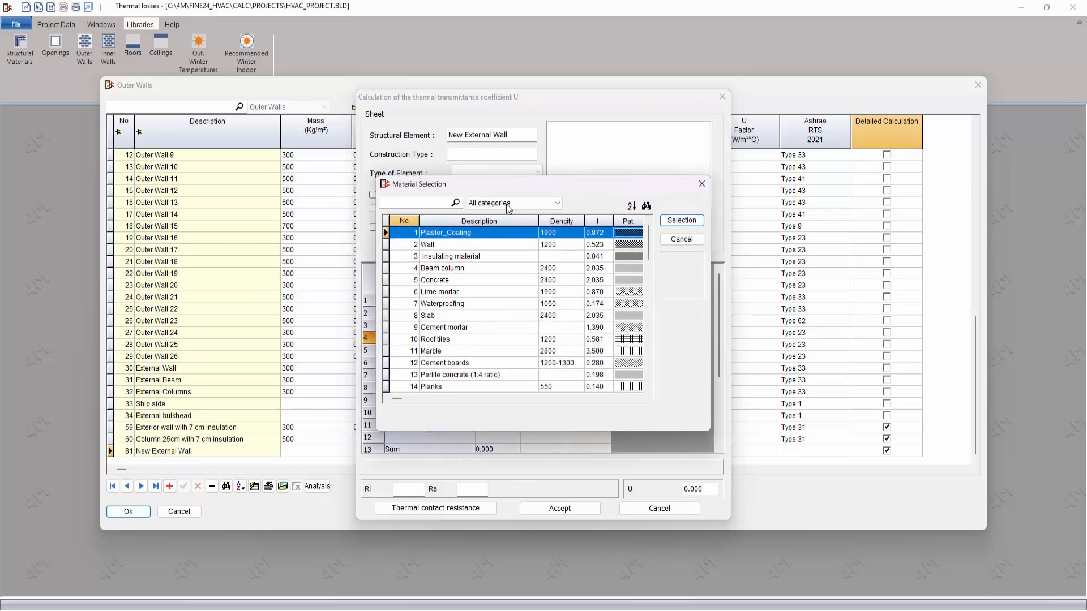
pyautogui.click(505, 205)
pyautogui.click(494, 250)
pyautogui.scroll(-4, 496, 224)
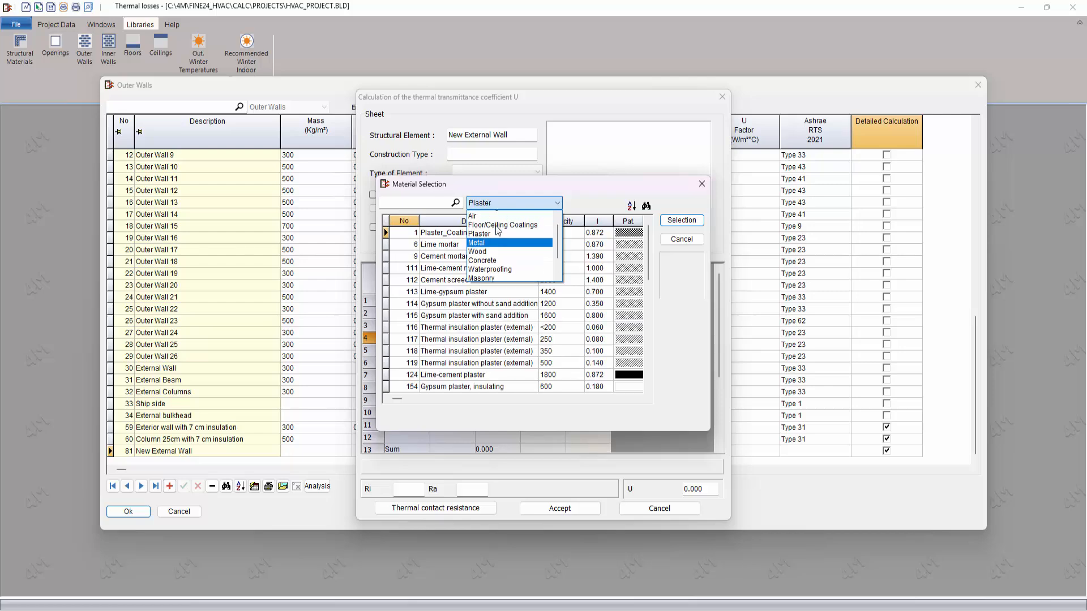
pyautogui.click(497, 231)
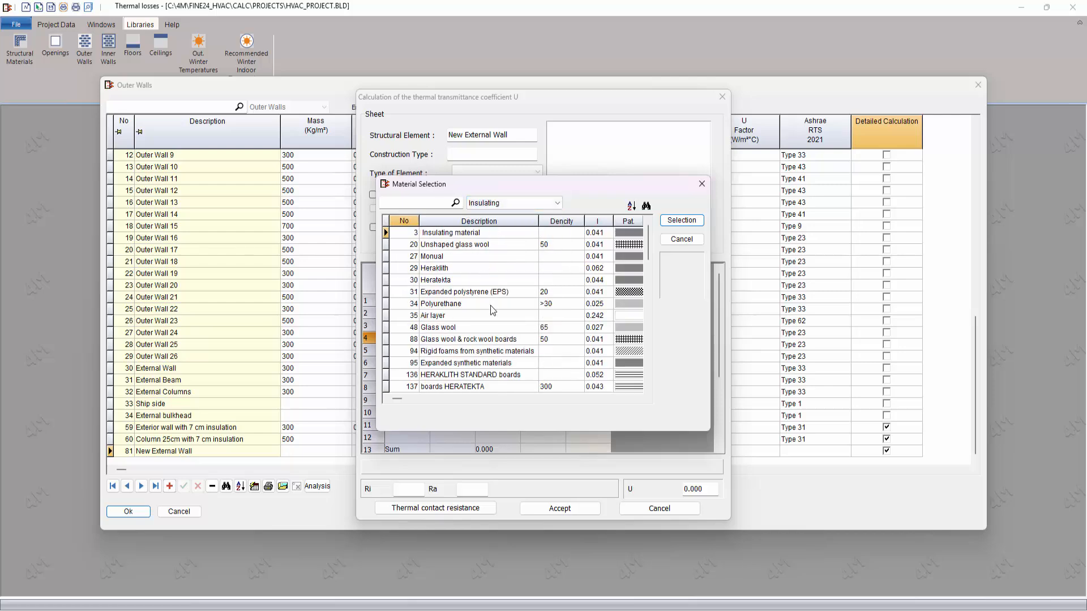
pyautogui.scroll(-20, 491, 315)
pyautogui.scroll(-8, 537, 338)
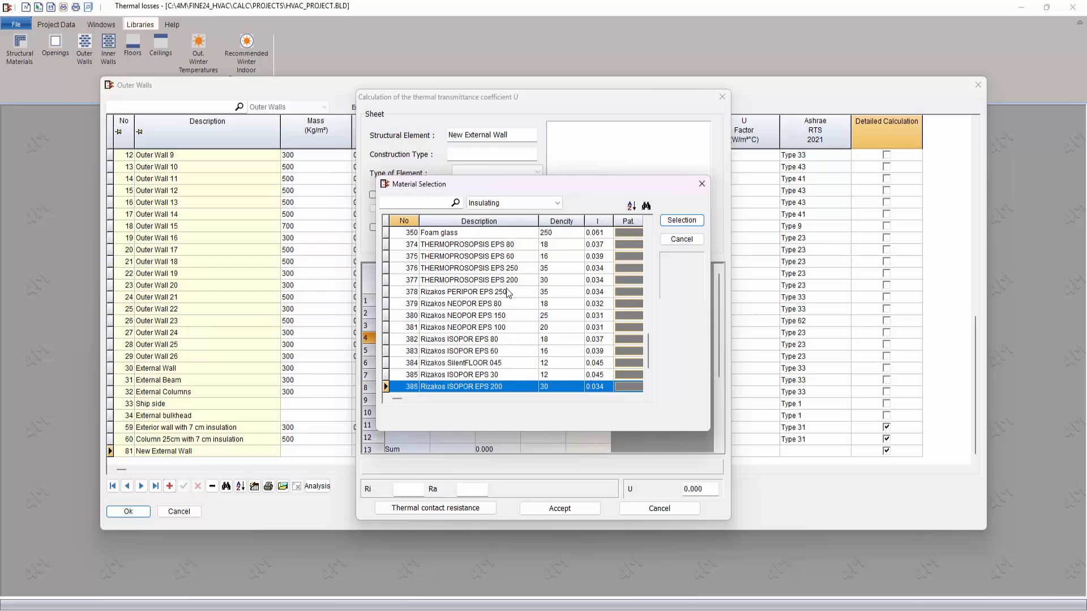
pyautogui.click(489, 280)
pyautogui.click(682, 221)
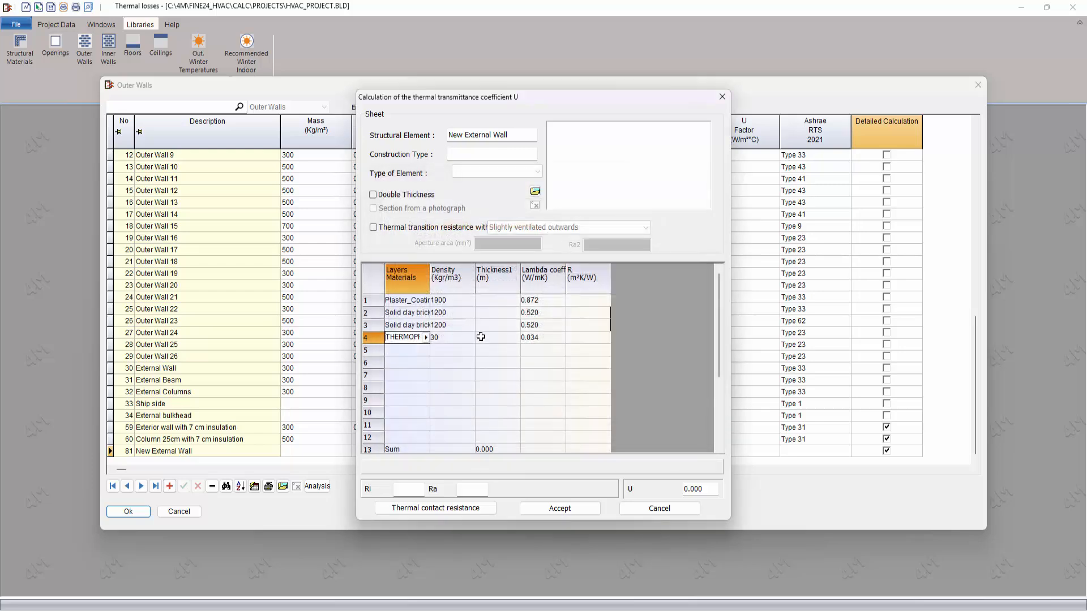
# Step: Copy the Plaster_Coating layer from row 1 into row 5 of the wall's layers
pyautogui.click(378, 300)
pyautogui.rightClick(379, 300)
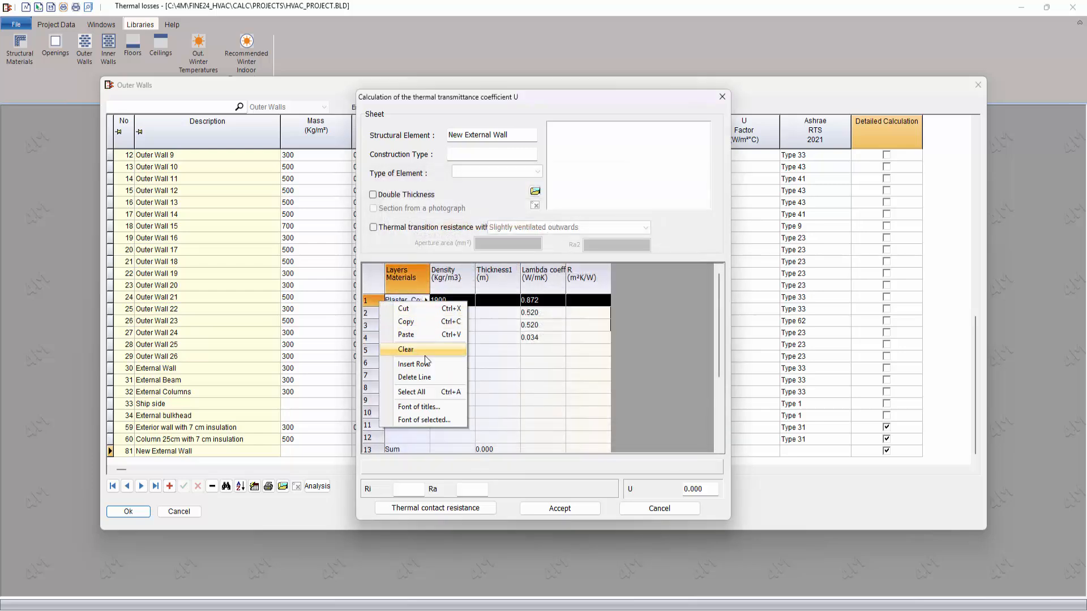
pyautogui.click(419, 321)
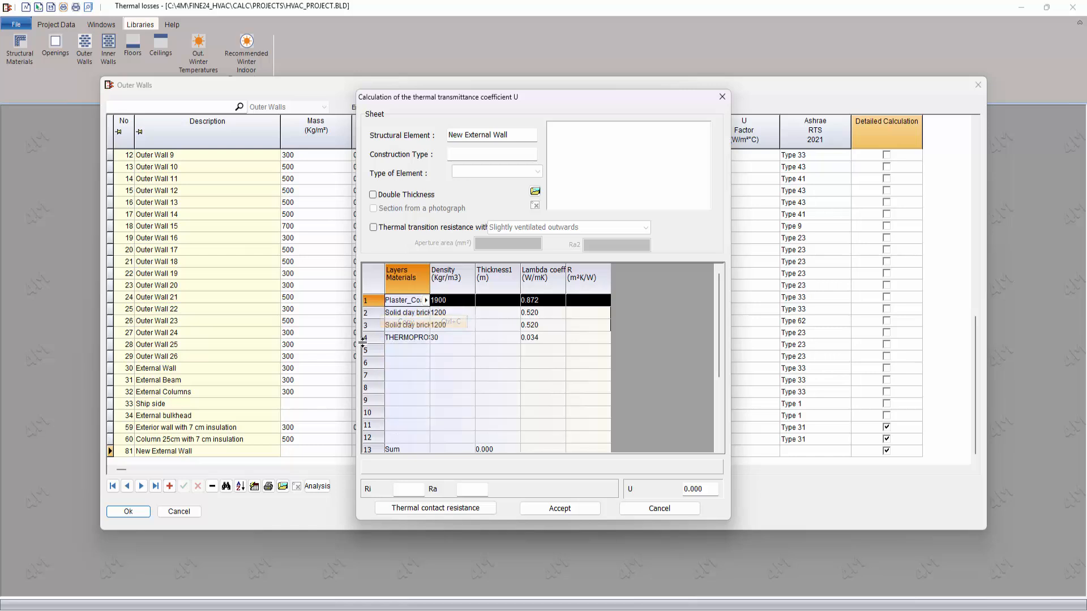
pyautogui.click(376, 351)
pyautogui.rightClick(376, 351)
pyautogui.click(422, 381)
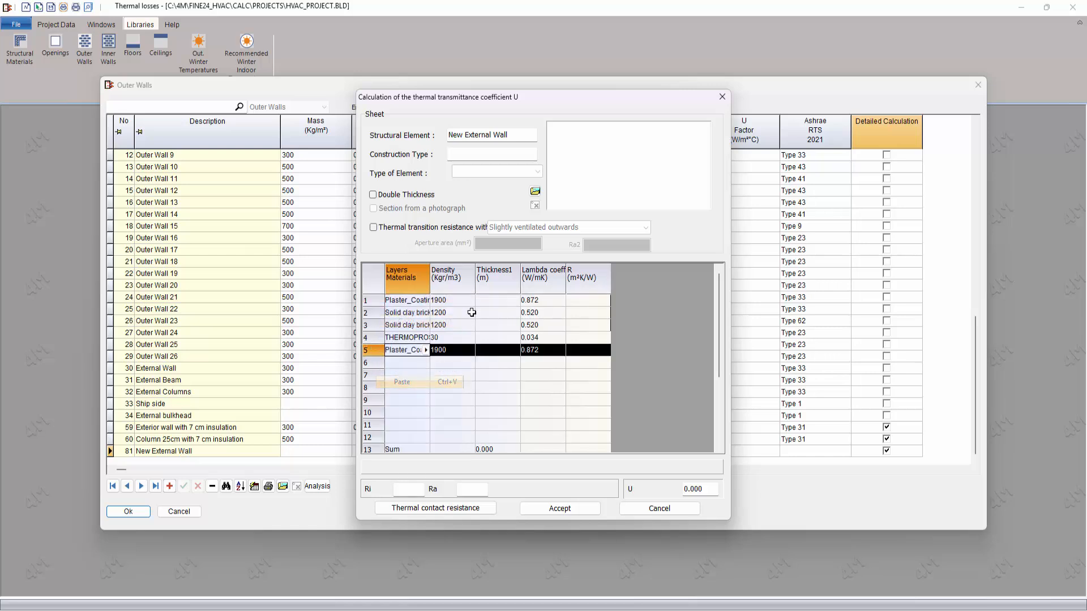
# Step: Set the thicknesses of layers 1 to 5 to 0.01, 0.09, 0.09, 0.05 and 0.01 m
pyautogui.click(506, 301)
pyautogui.write('0.01')
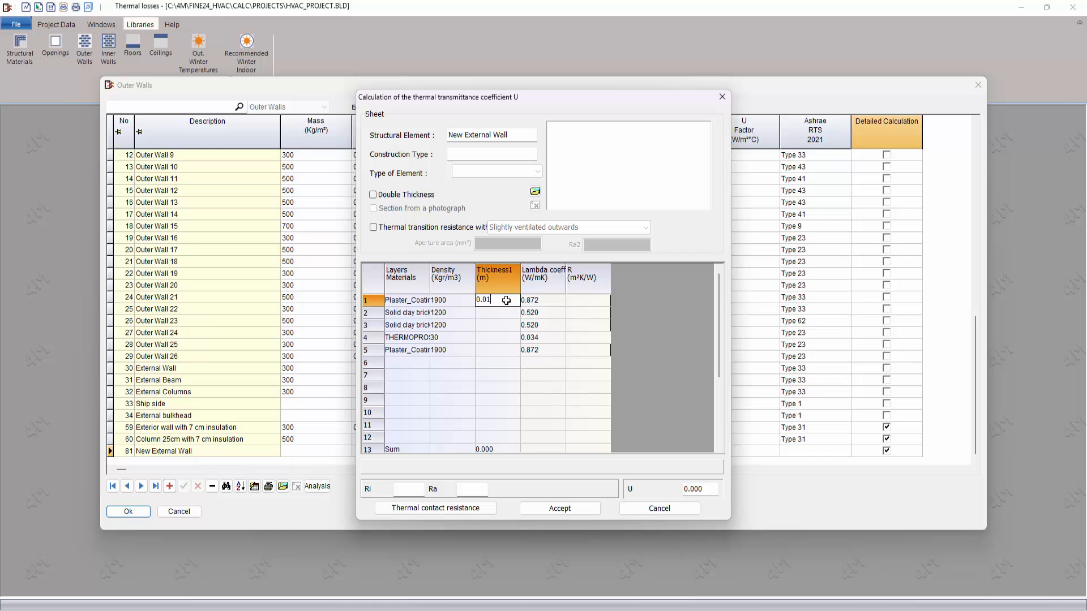
pyautogui.press('Down')
pyautogui.write('0.0')
pyautogui.press('Down')
pyautogui.write('.0')
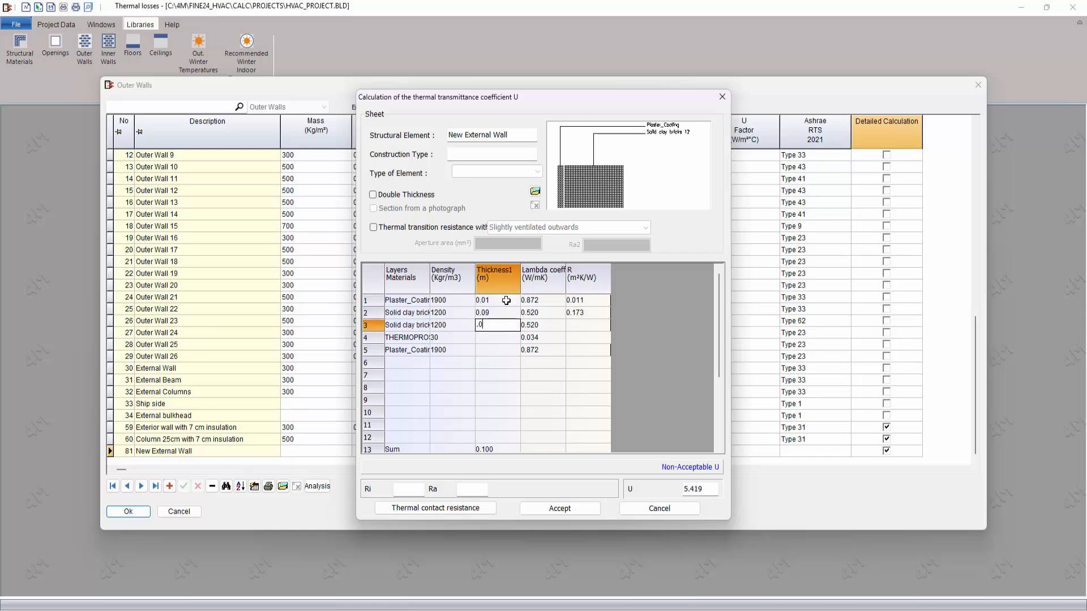
pyautogui.write('9')
pyautogui.press('Down')
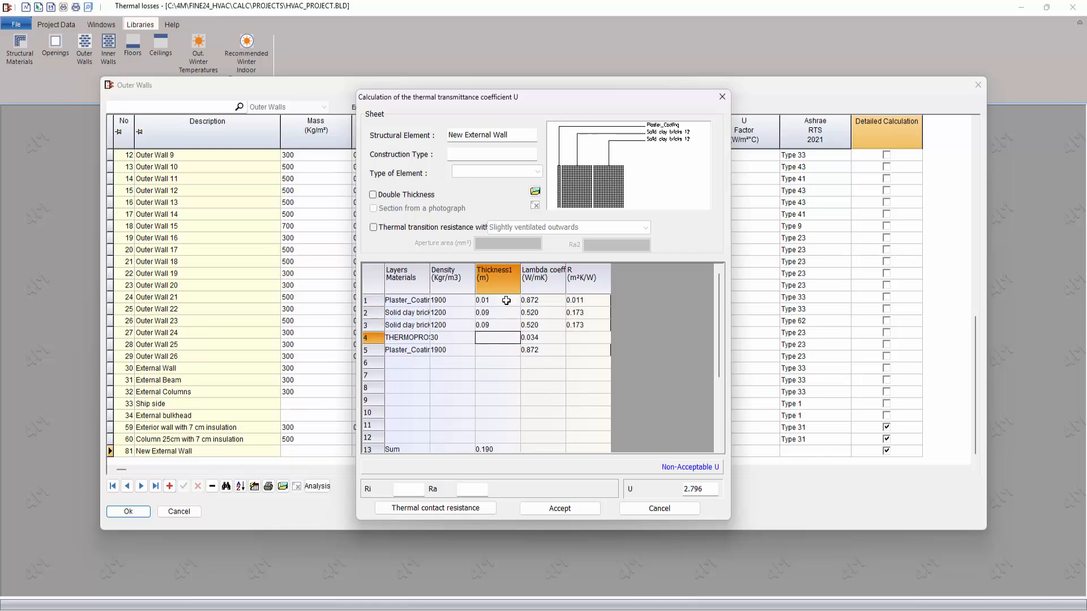
pyautogui.write('0.05')
pyautogui.press('Down')
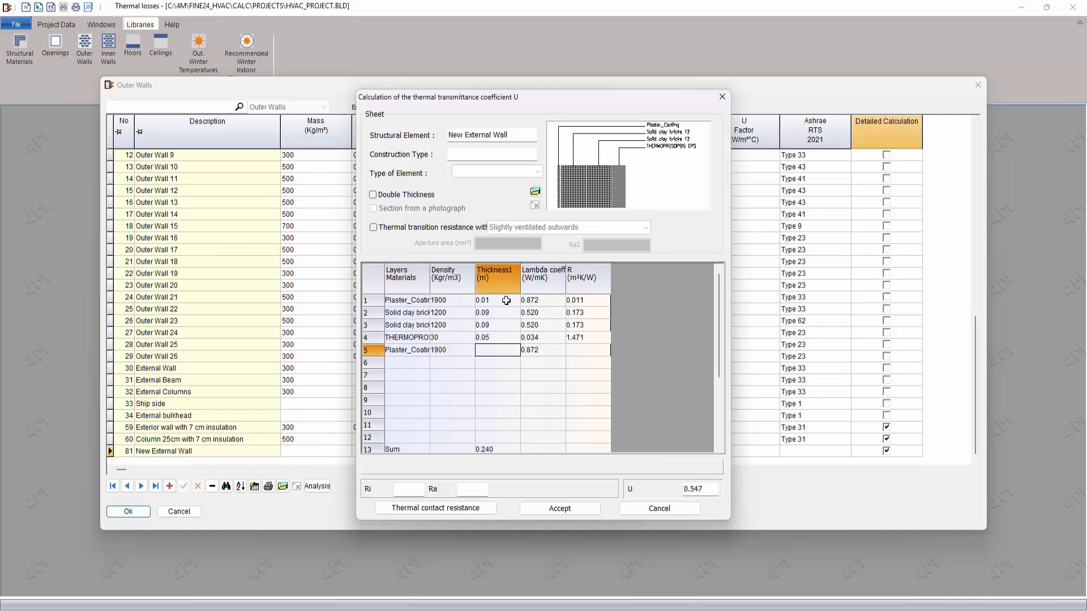
pyautogui.write('0.01')
pyautogui.press('Down')
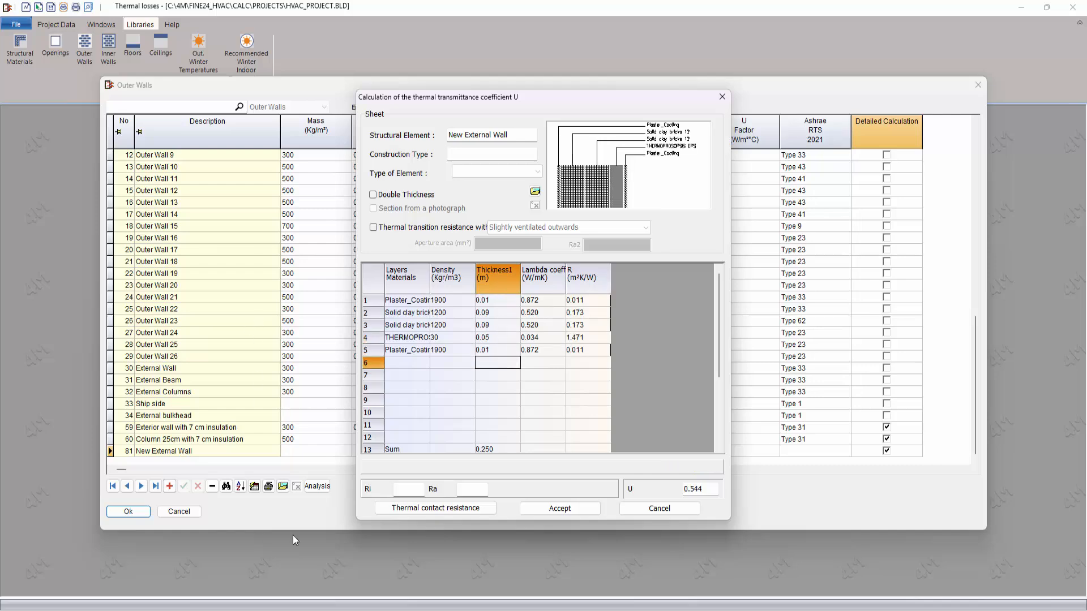
# Step: Apply the exterior wall contact resistances Ri 0.13 and Ra 0.04 to New External Wall, accept the U calculation, and save the outer walls library
pyautogui.click(424, 507)
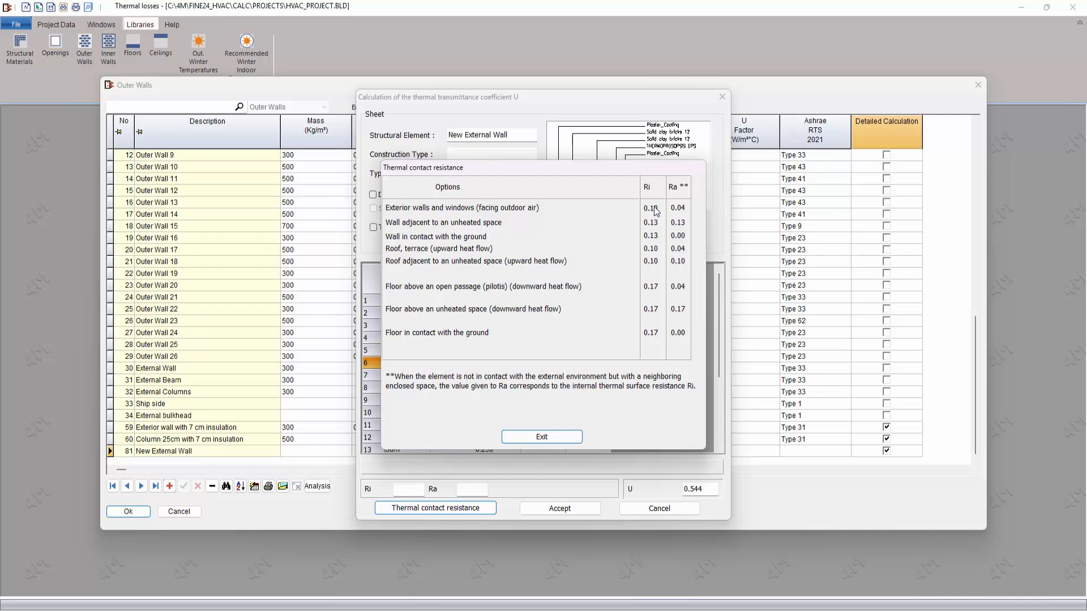
pyautogui.click(654, 209)
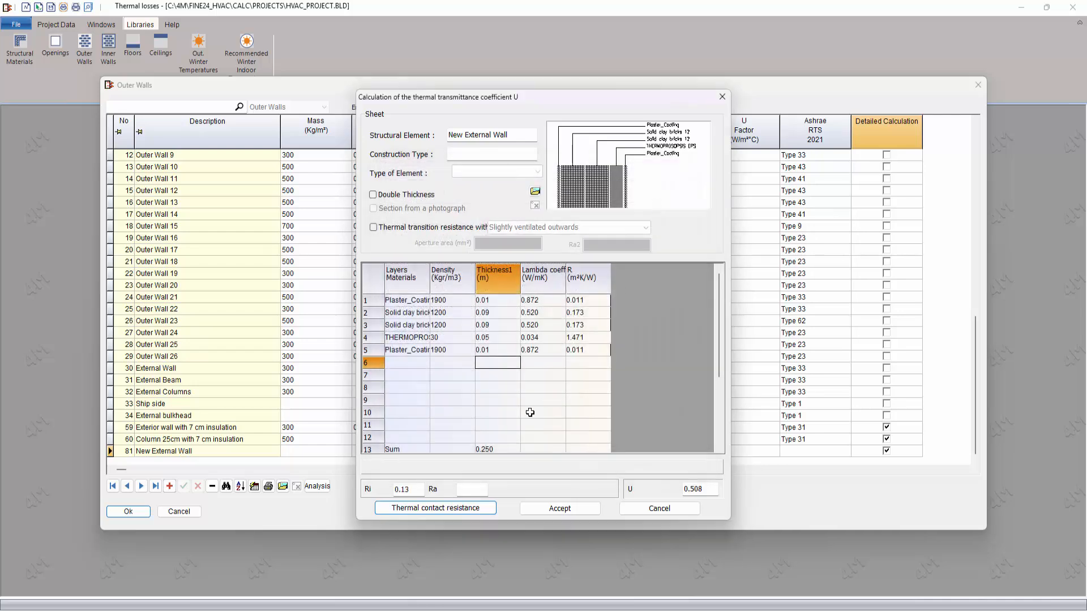
pyautogui.click(463, 508)
pyautogui.click(682, 209)
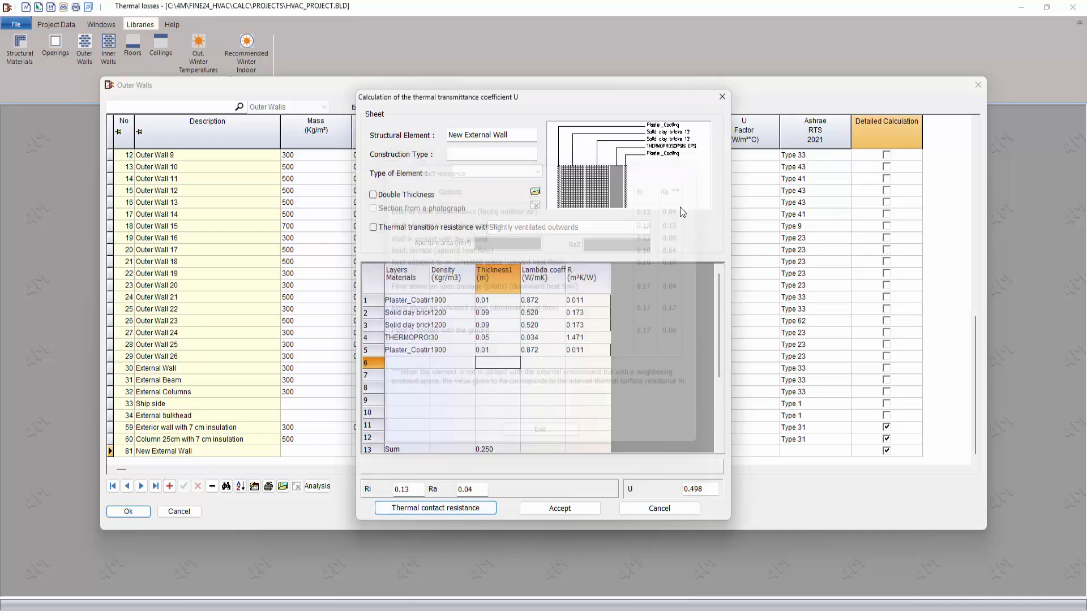
pyautogui.click(559, 509)
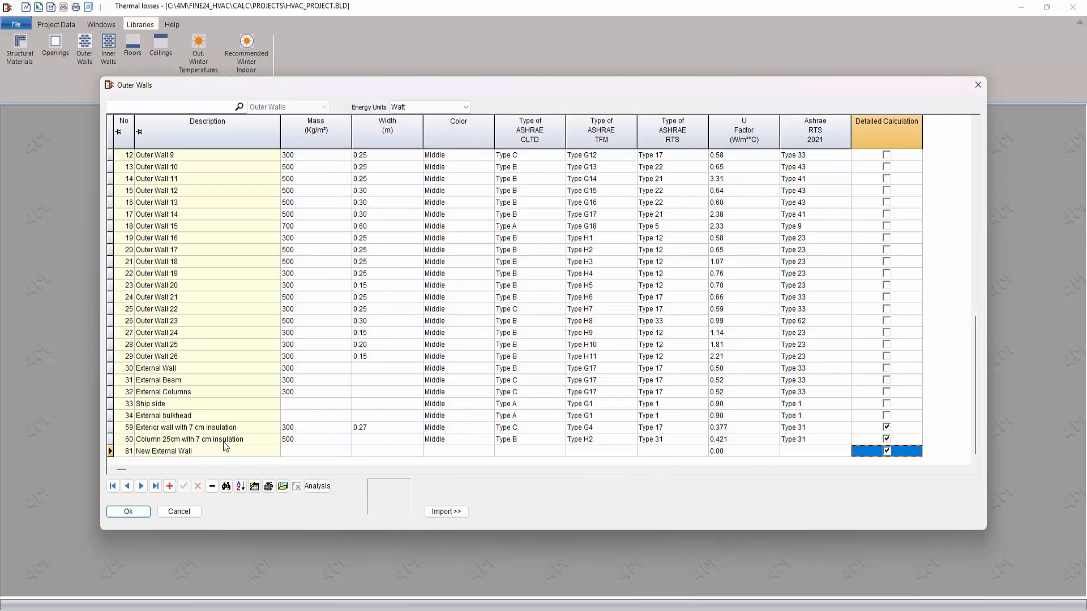
pyautogui.click(200, 450)
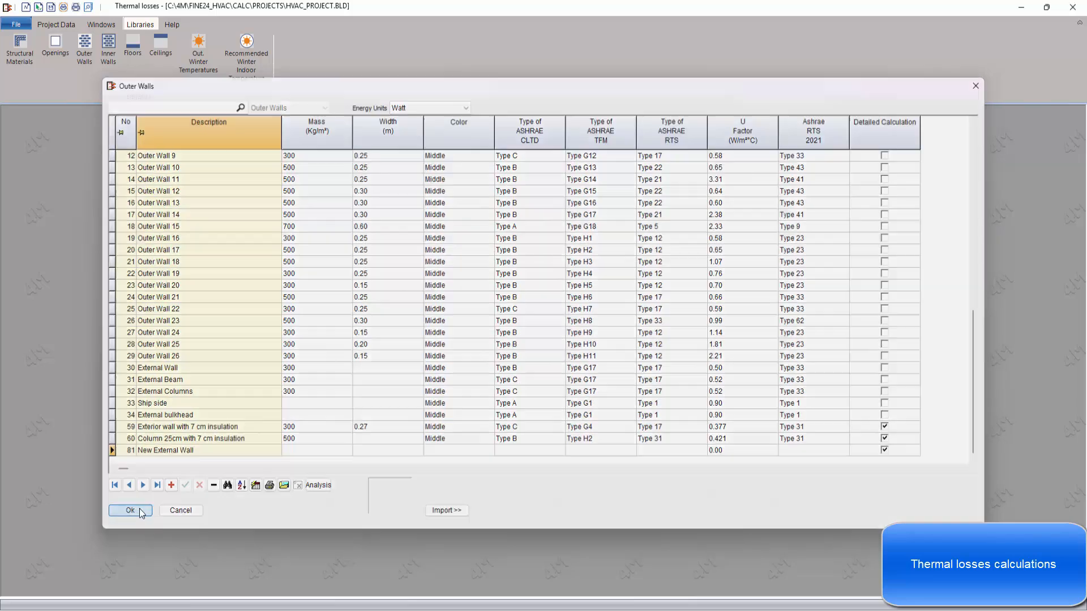
pyautogui.click(129, 511)
# Step: Look up New External Wall among the external wall types for W2 in Structural Elements, and close without assigning it
pyautogui.click(56, 25)
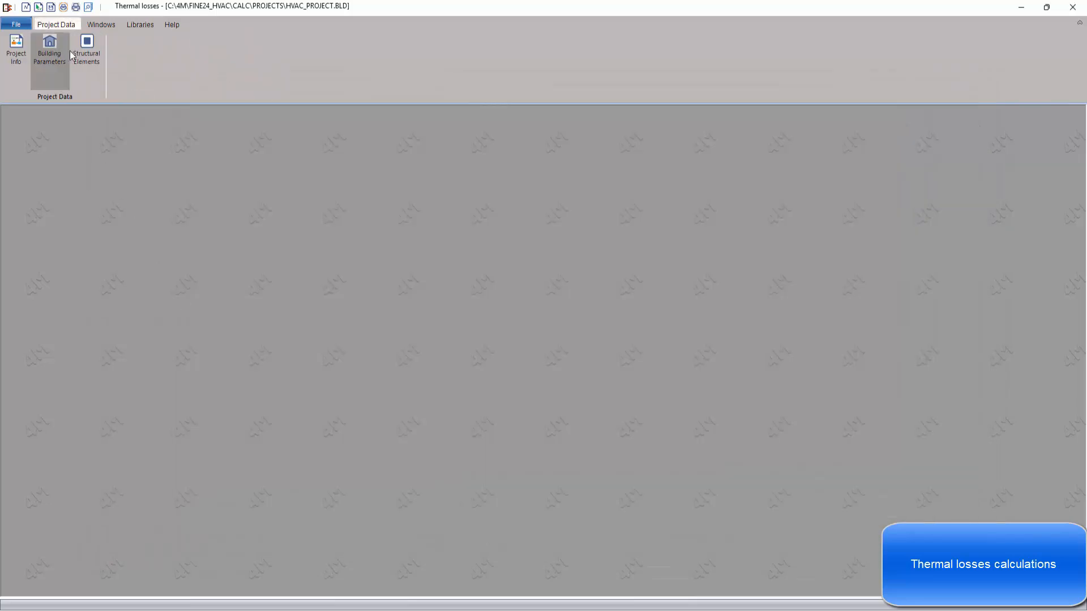
pyautogui.click(77, 54)
pyautogui.moveTo(466, 206); pyautogui.dragTo(520, 206)
pyautogui.click(514, 237)
pyautogui.click(515, 236)
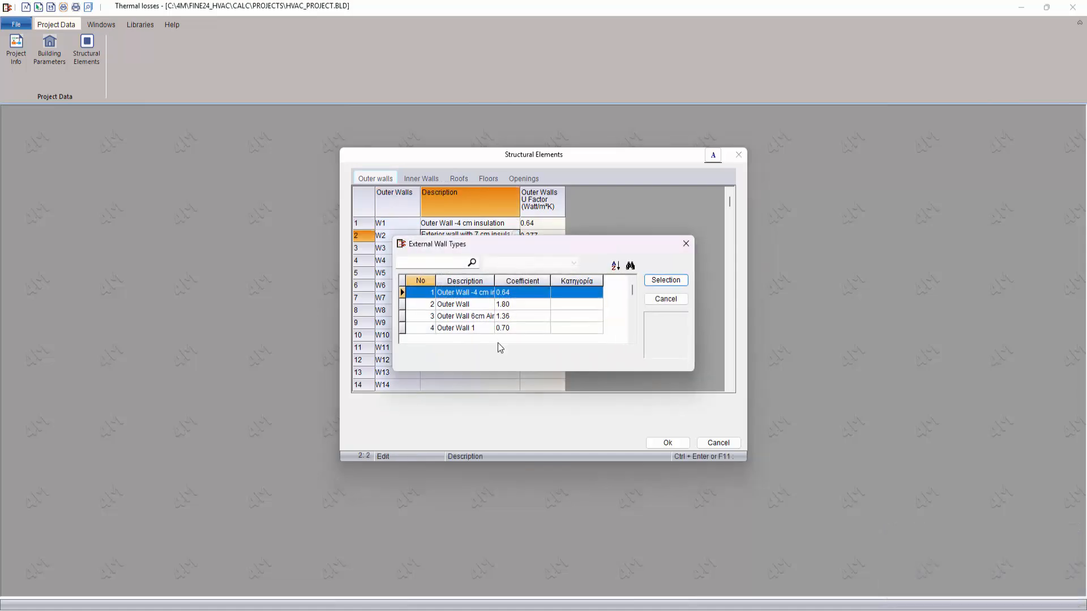
pyautogui.moveTo(687, 373); pyautogui.dragTo(698, 536)
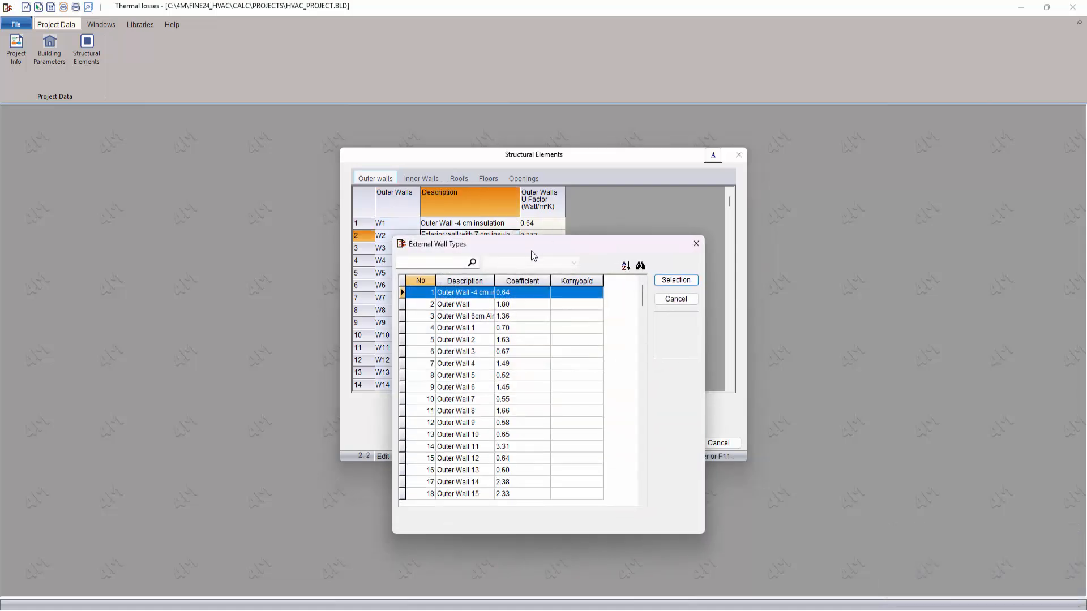
pyautogui.moveTo(531, 256); pyautogui.dragTo(521, 112)
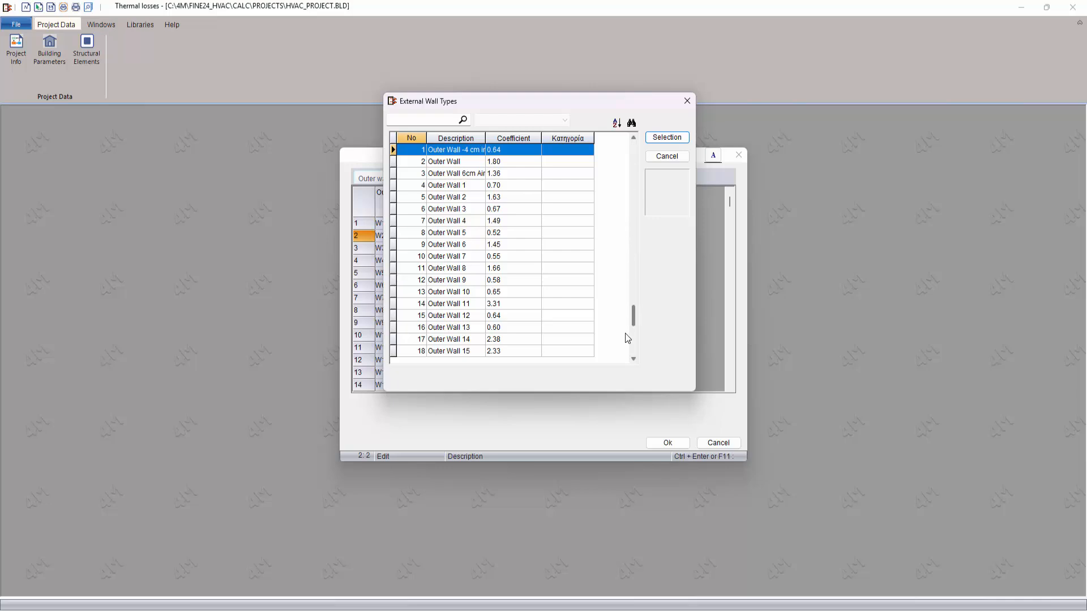
pyautogui.moveTo(626, 334); pyautogui.dragTo(630, 364)
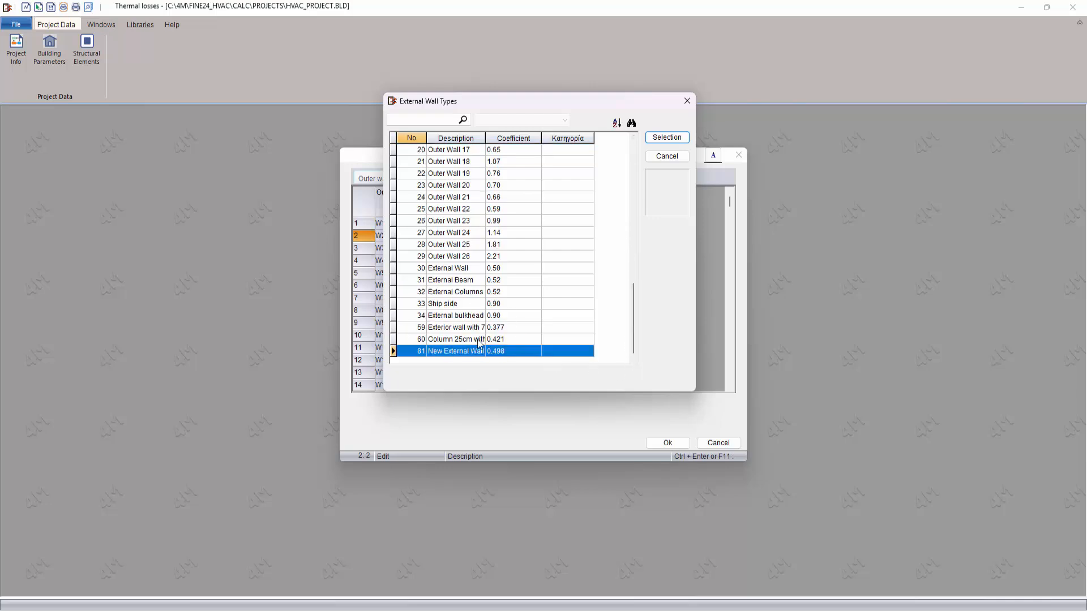
pyautogui.click(685, 103)
pyautogui.click(715, 444)
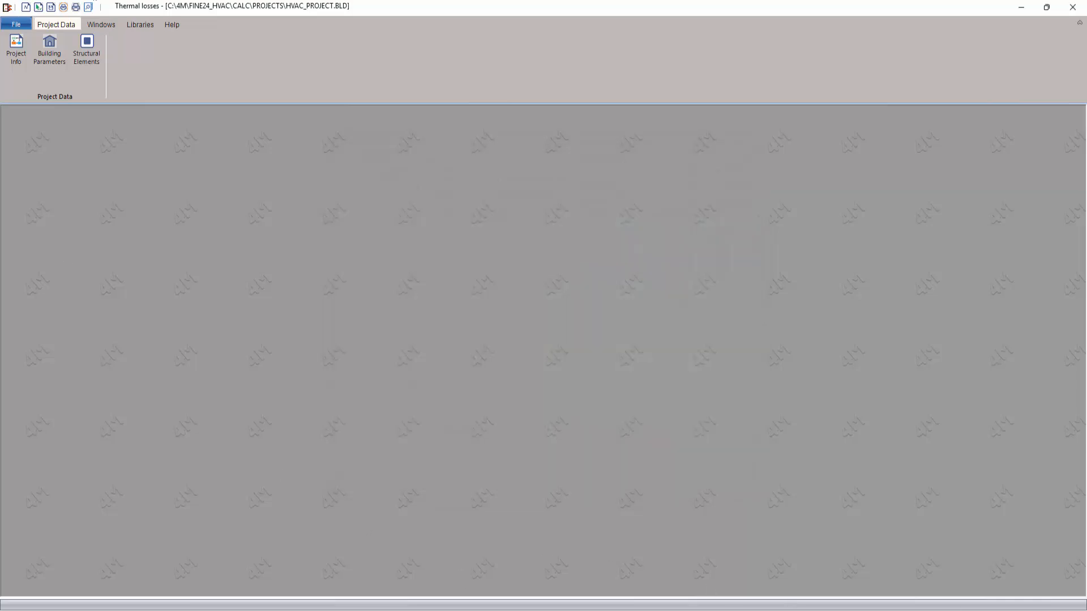
# Step: Open the Thermal Losses Calculation Sheet and maximize it
pyautogui.click(113, 26)
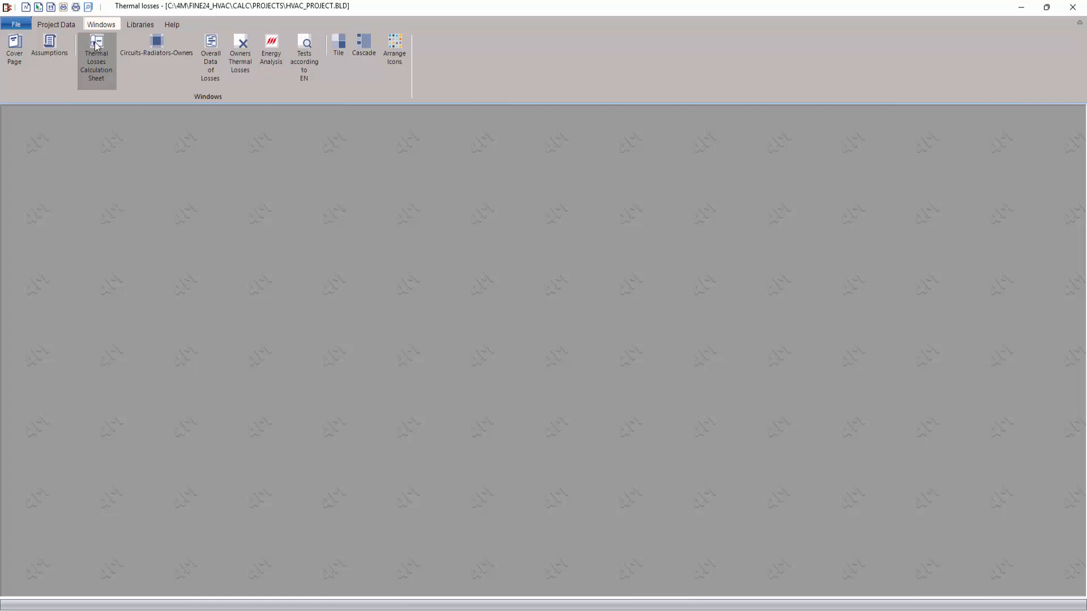
pyautogui.click(96, 46)
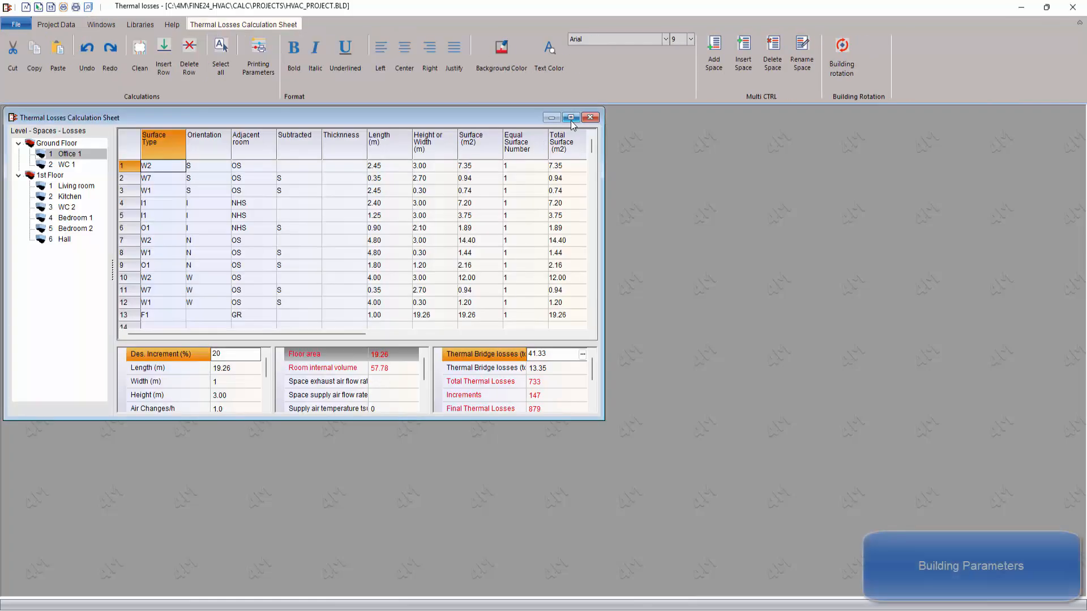
pyautogui.click(572, 117)
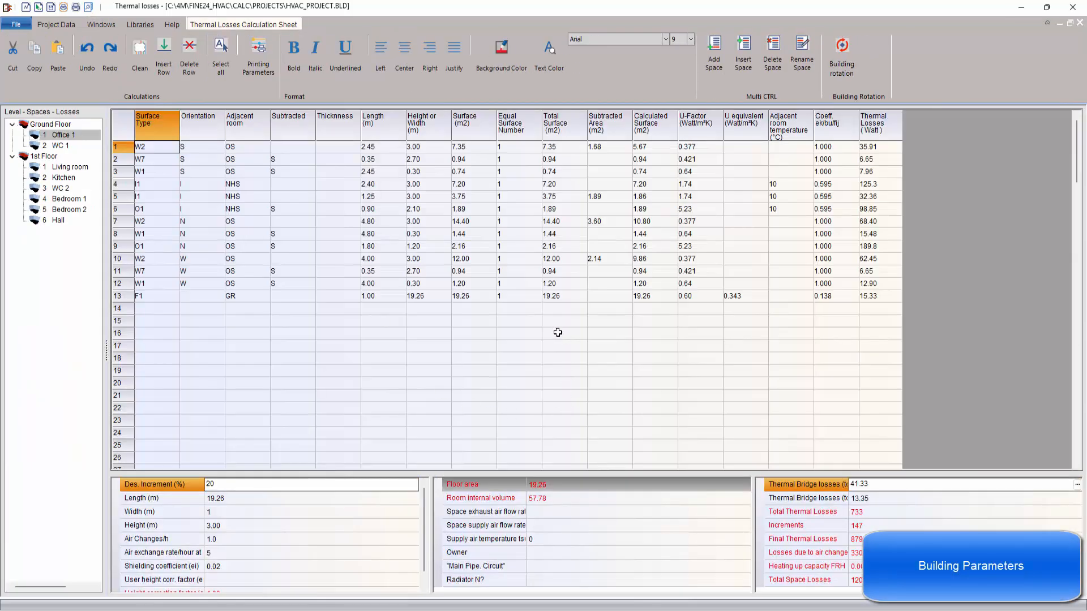
# Step: Examine Office 1's surface types, lengths, coefficients and thermal losses, and widen the spaces list to show each room's losses
pyautogui.moveTo(140, 146); pyautogui.dragTo(183, 286)
pyautogui.moveTo(382, 150); pyautogui.dragTo(406, 271)
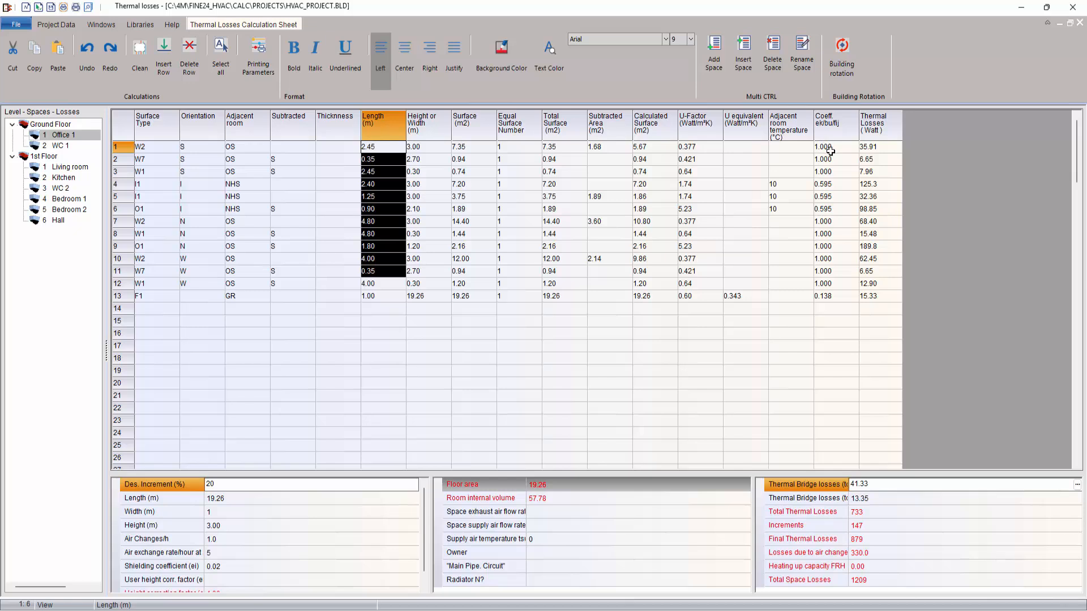
pyautogui.moveTo(829, 151); pyautogui.dragTo(888, 306)
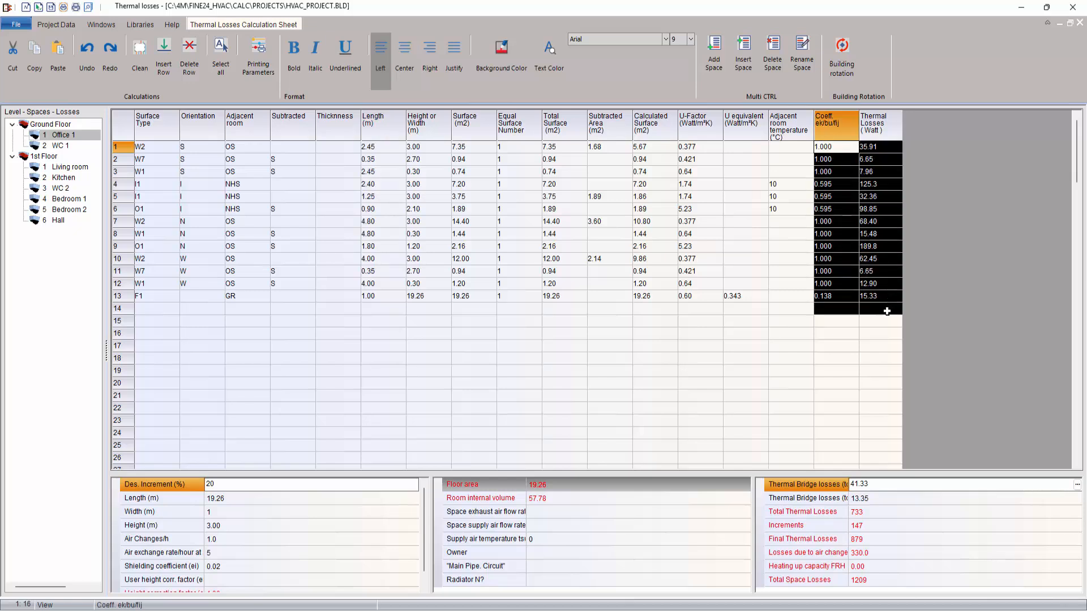
pyautogui.click(742, 394)
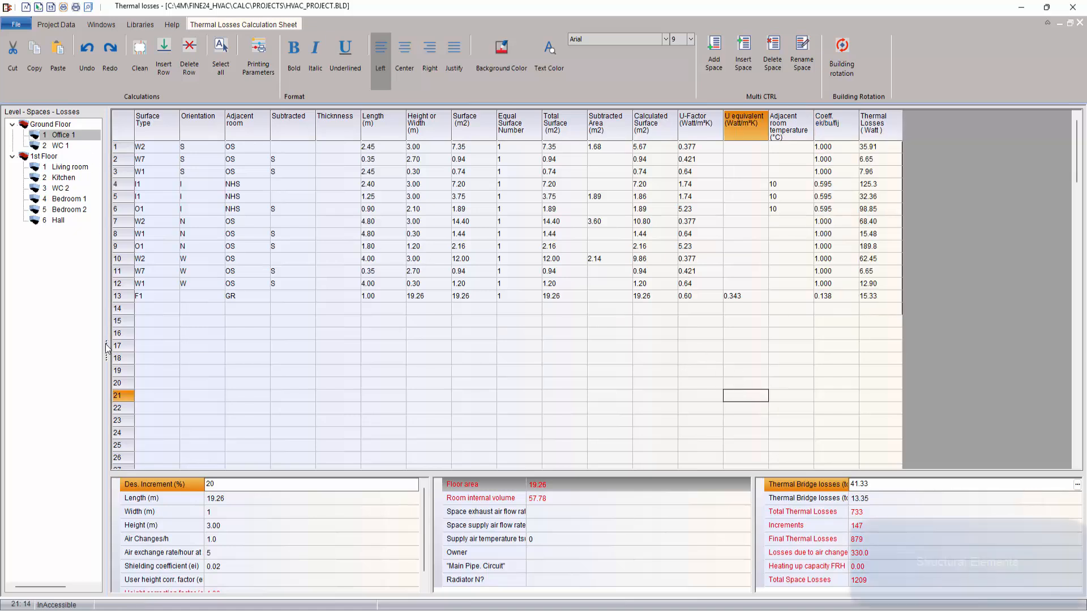
pyautogui.moveTo(106, 348); pyautogui.dragTo(146, 355)
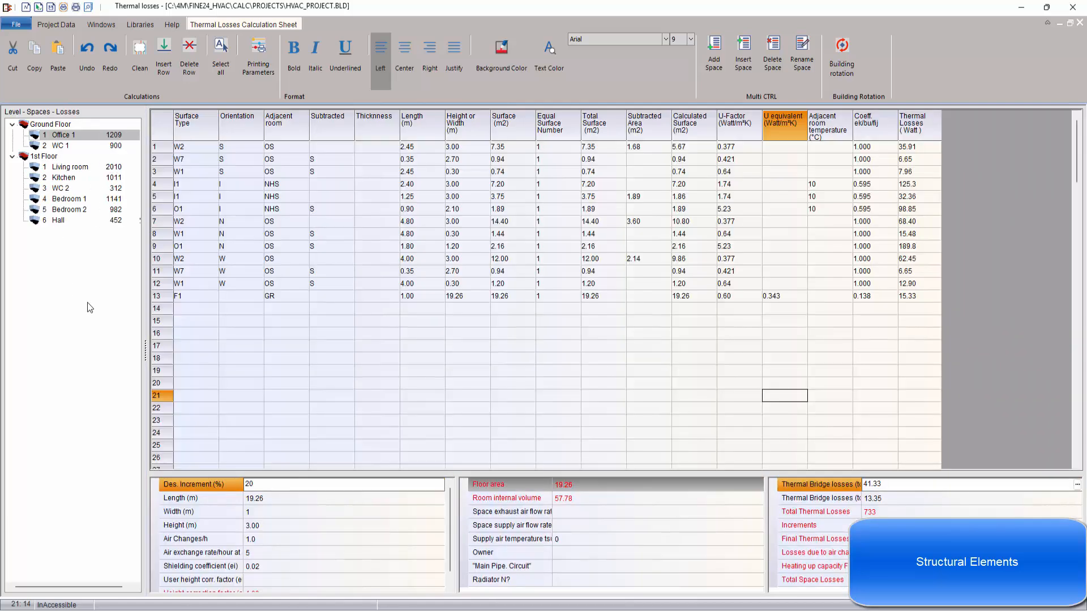
# Step: Review Office 1's length, height, air changes and air exchange rate parameters
pyautogui.click(262, 499)
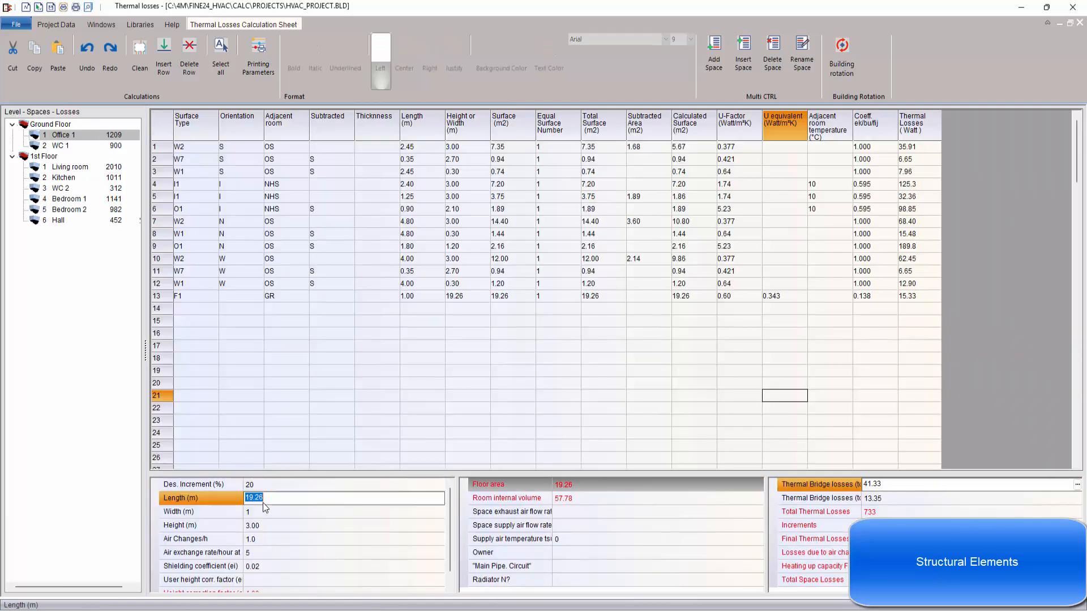
pyautogui.click(284, 528)
pyautogui.click(282, 541)
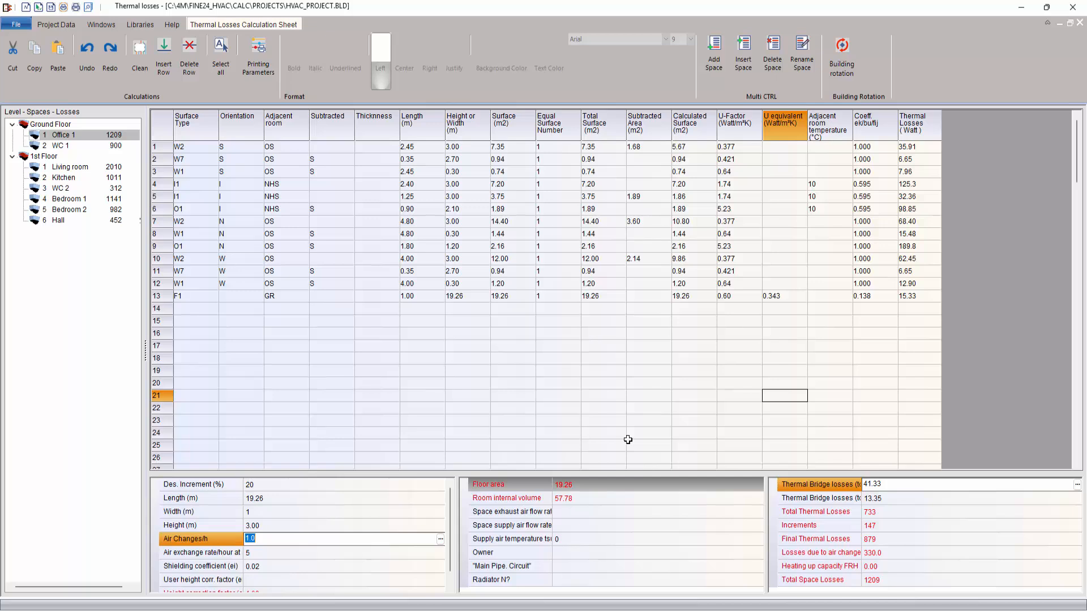
pyautogui.click(298, 552)
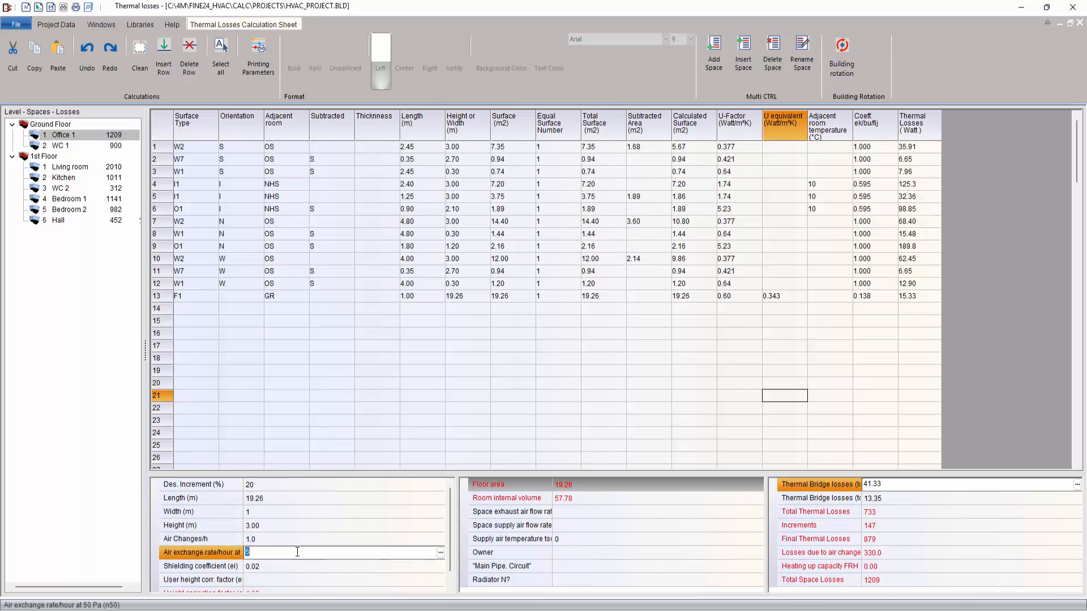
# Step: Widen the space parameter names and set Office 1's user height correction factor to 1.2
pyautogui.moveTo(245, 512); pyautogui.dragTo(288, 515)
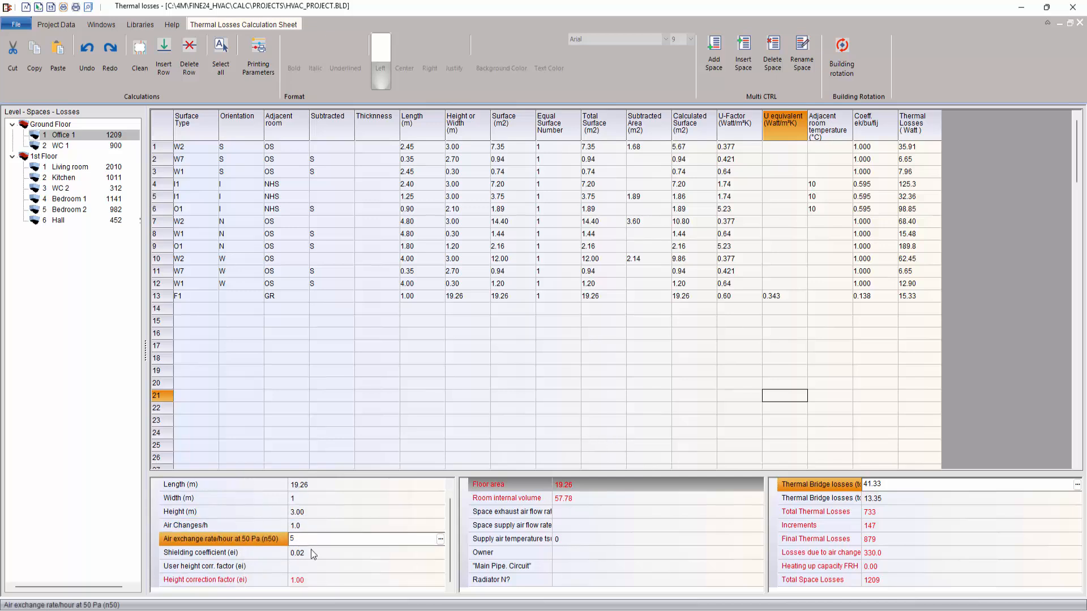
pyautogui.click(320, 566)
pyautogui.click(440, 566)
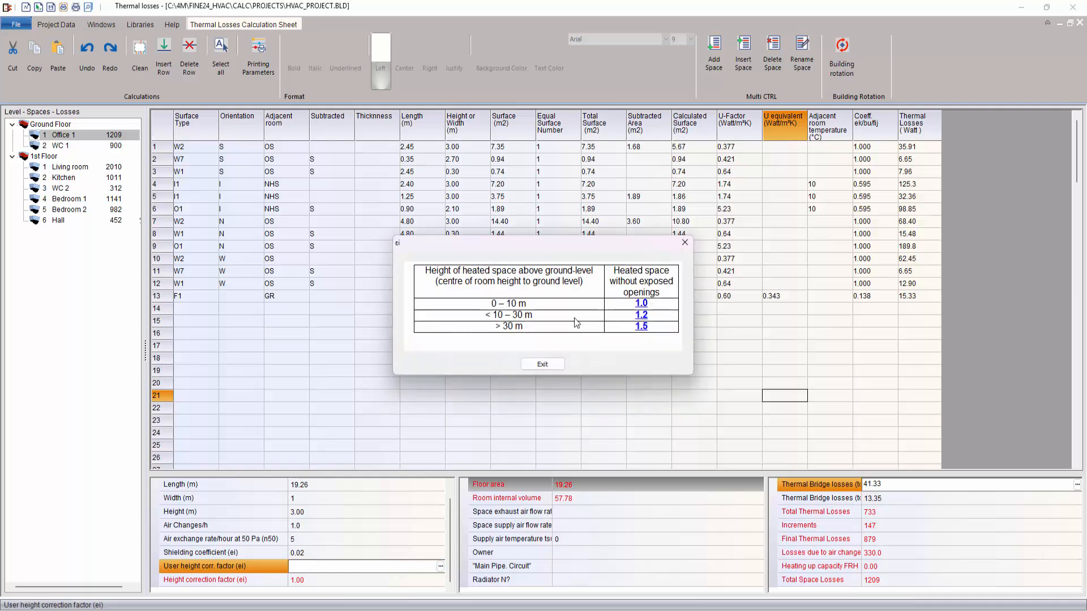
pyautogui.click(640, 317)
pyautogui.click(495, 525)
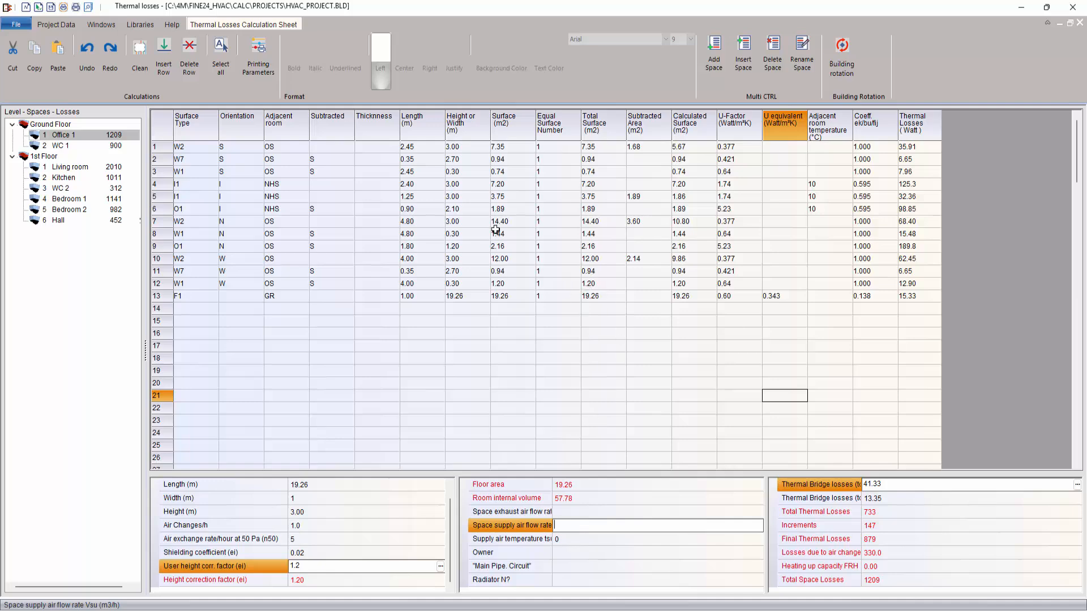
# Step: Check the overall data of losses and the building tests according to EN, and close both reports
pyautogui.click(103, 26)
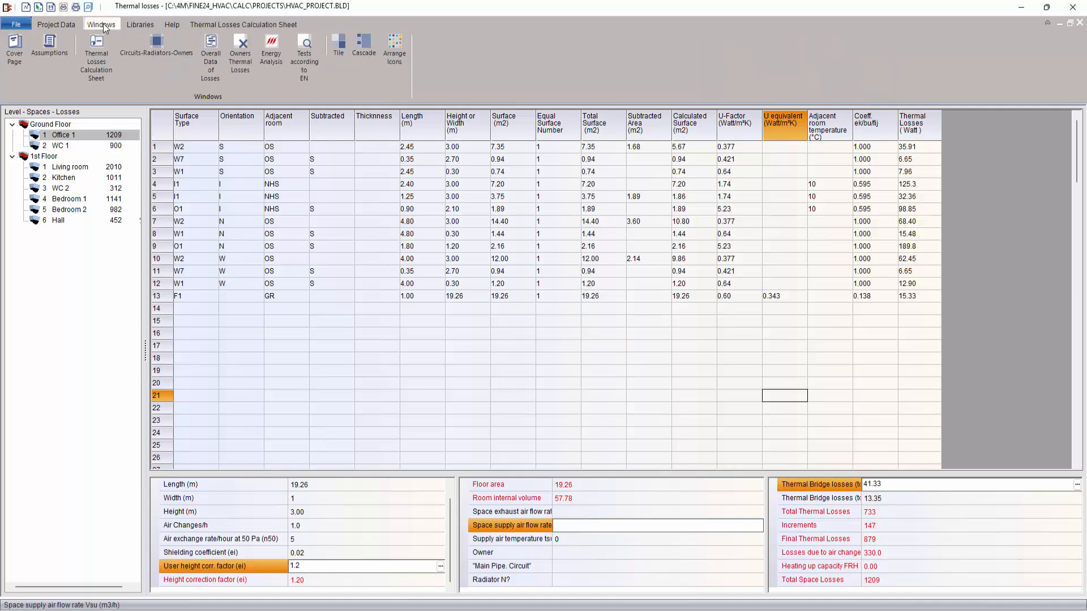
pyautogui.click(219, 61)
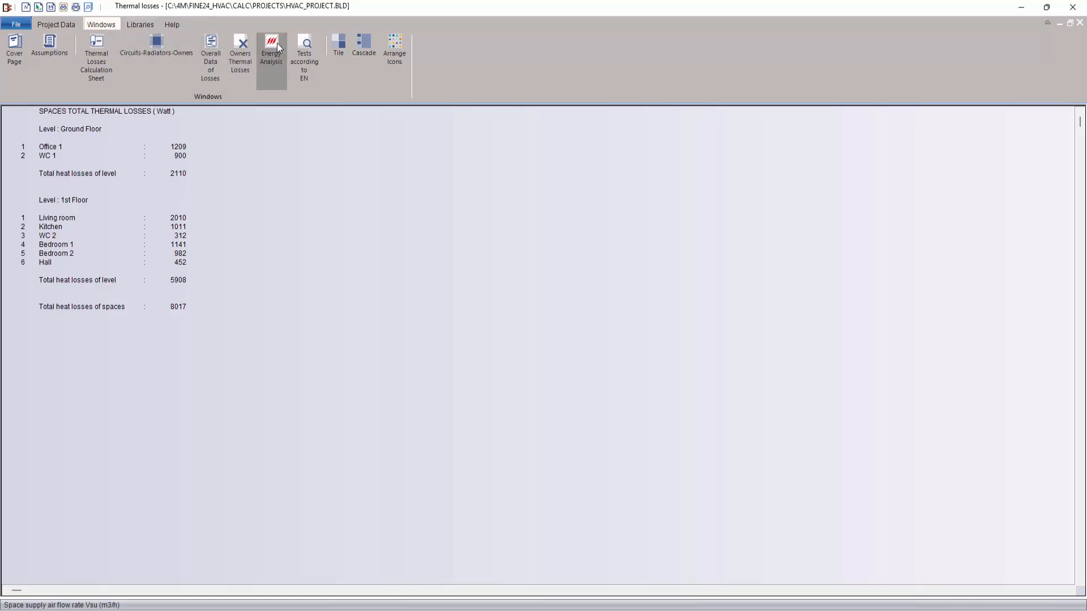
pyautogui.click(299, 39)
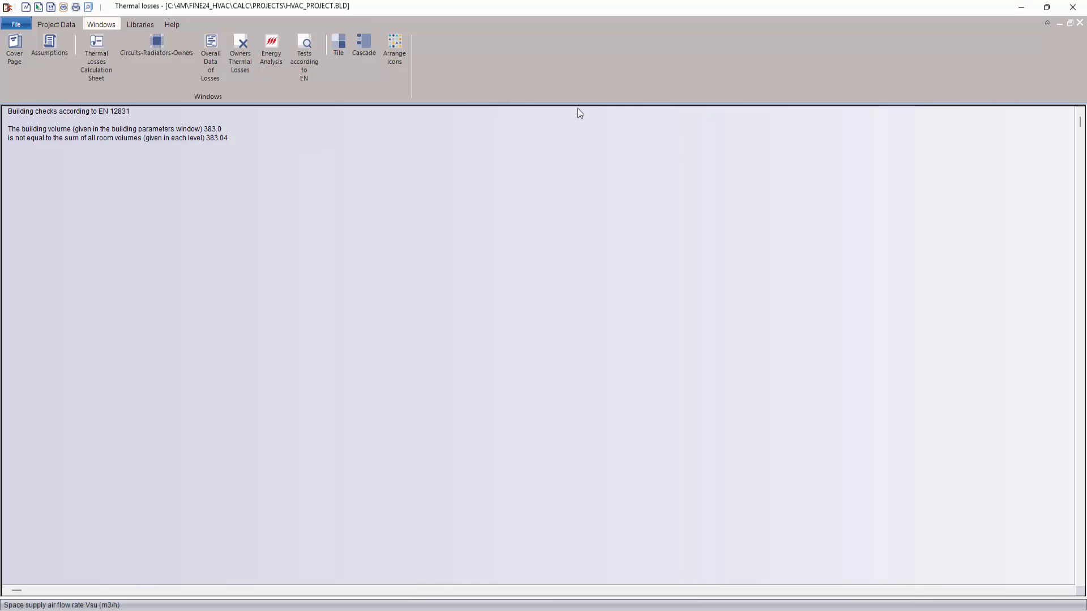
pyautogui.click(1079, 24)
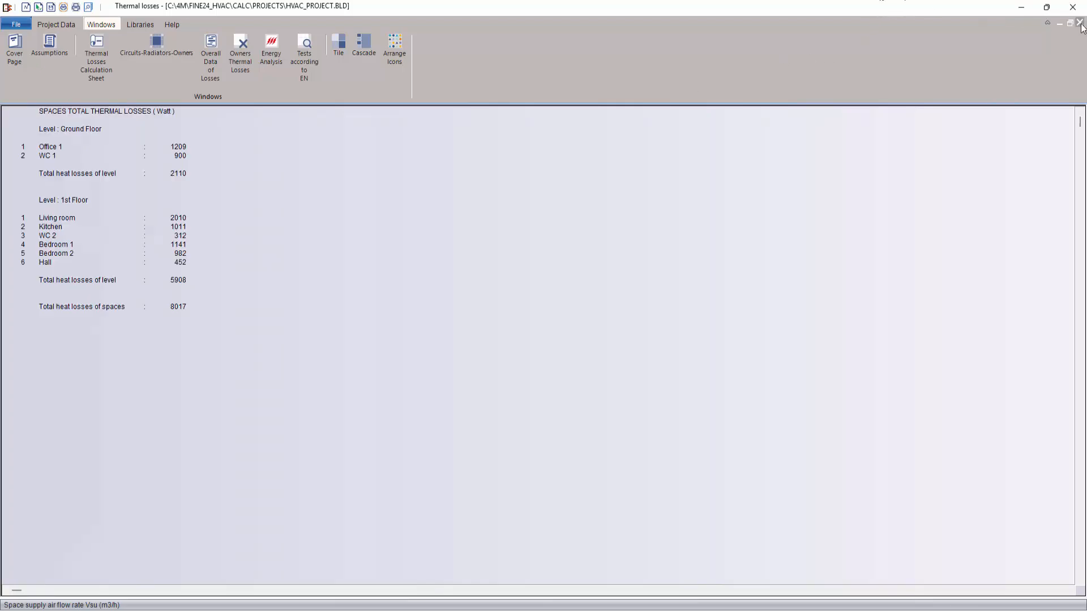
pyautogui.click(1080, 24)
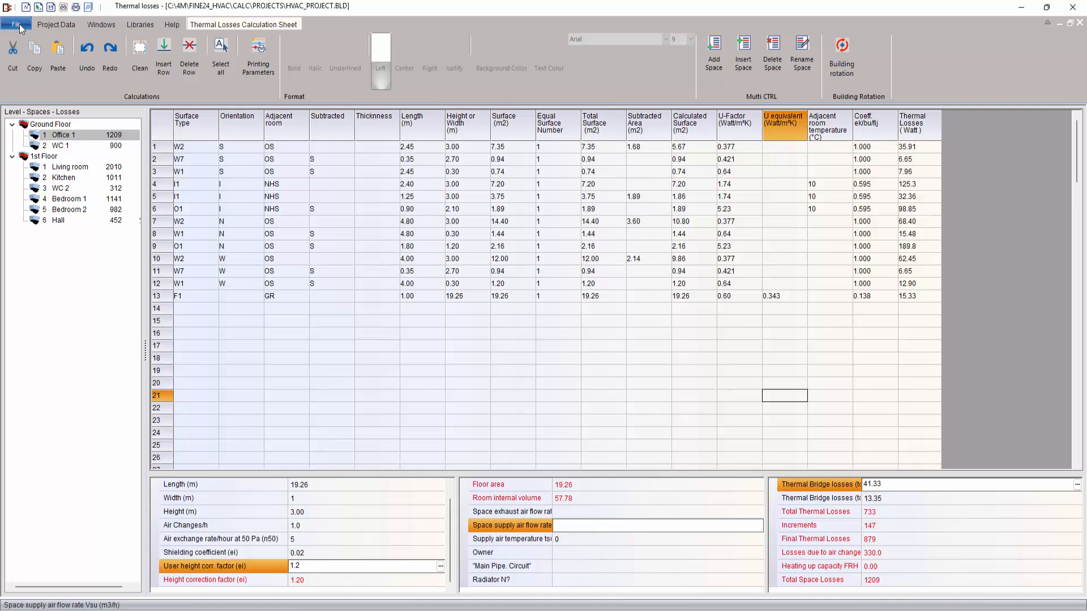
# Step: Review the chapters included in the printout contents and accept the existing selection
pyautogui.click(20, 24)
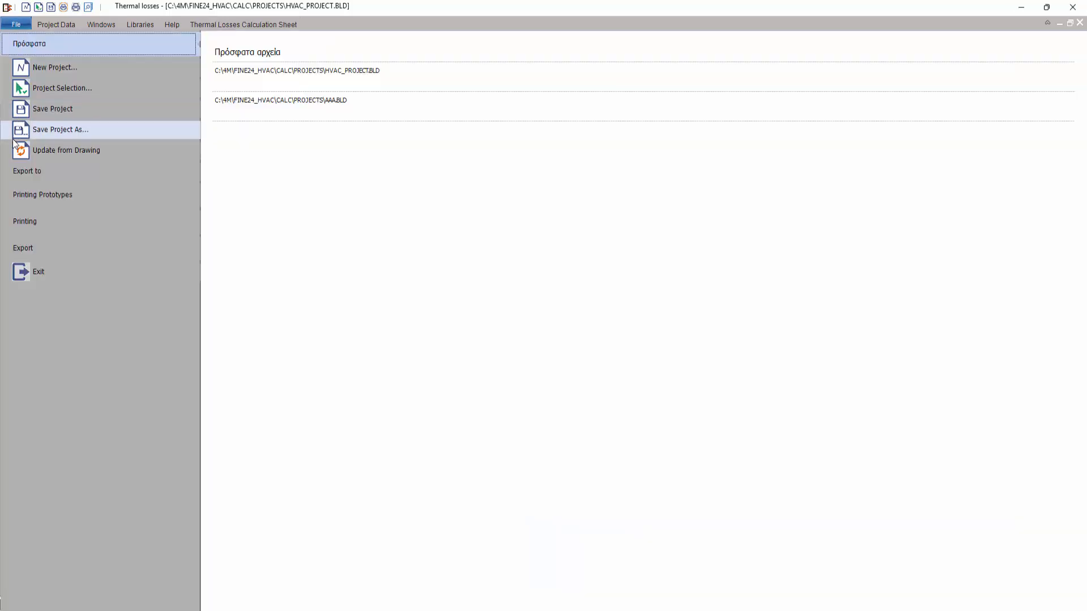
pyautogui.click(30, 223)
pyautogui.click(239, 173)
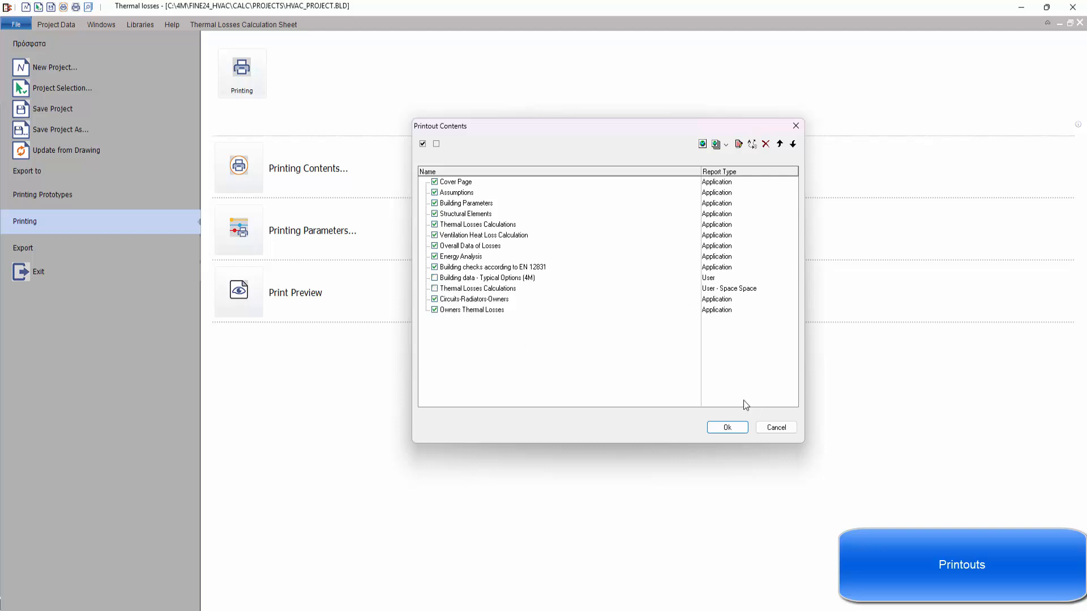
pyautogui.click(733, 427)
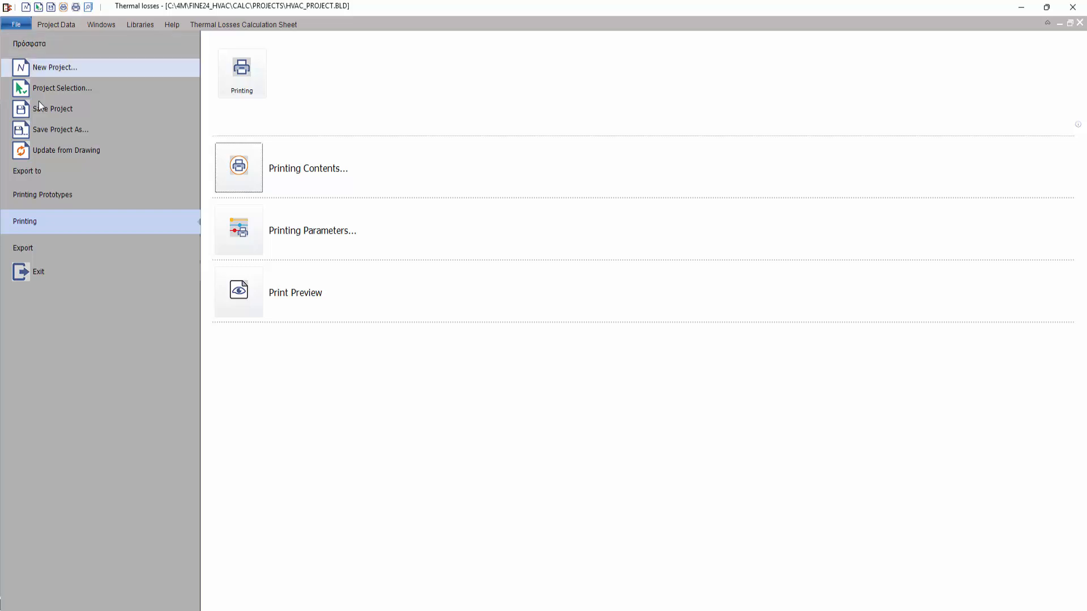
# Step: Export the thermal losses report to Word and review its assumptions and rules of calculation
pyautogui.click(67, 247)
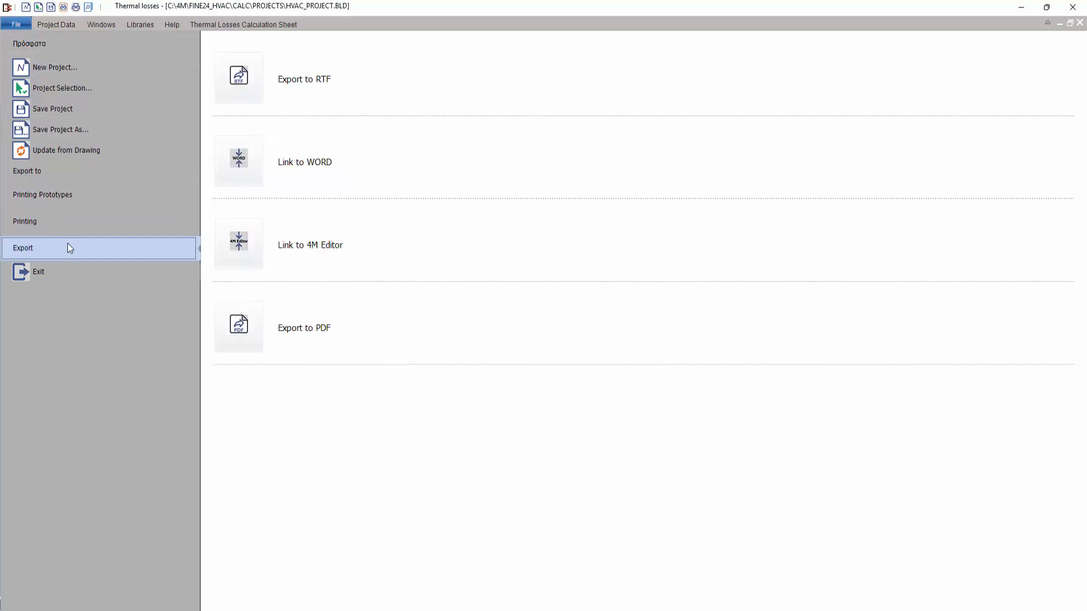
pyautogui.click(250, 160)
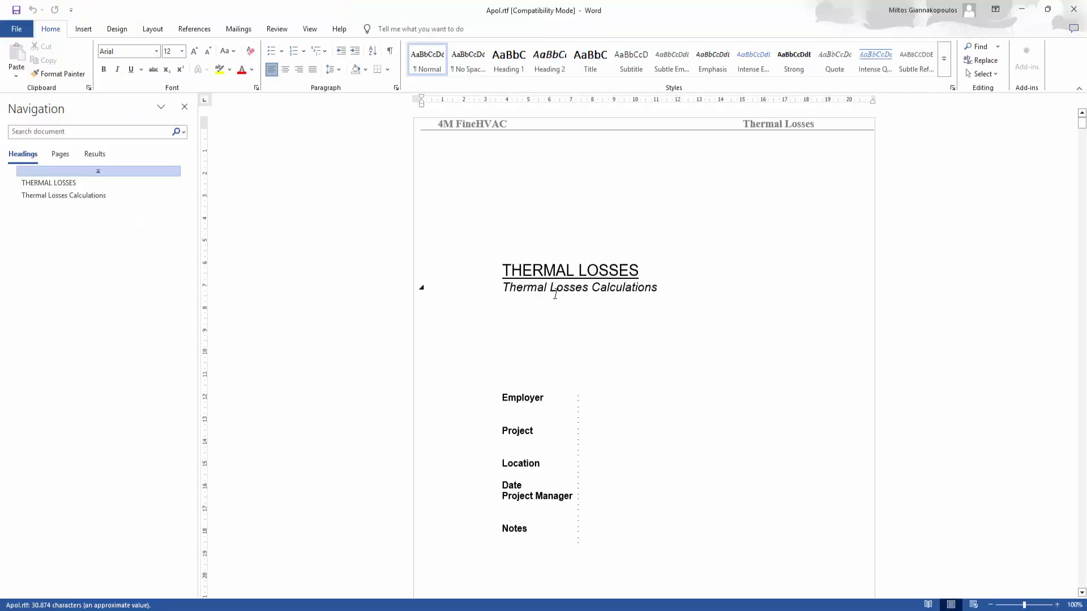
pyautogui.scroll(-10, 555, 296)
pyautogui.scroll(-20, 556, 301)
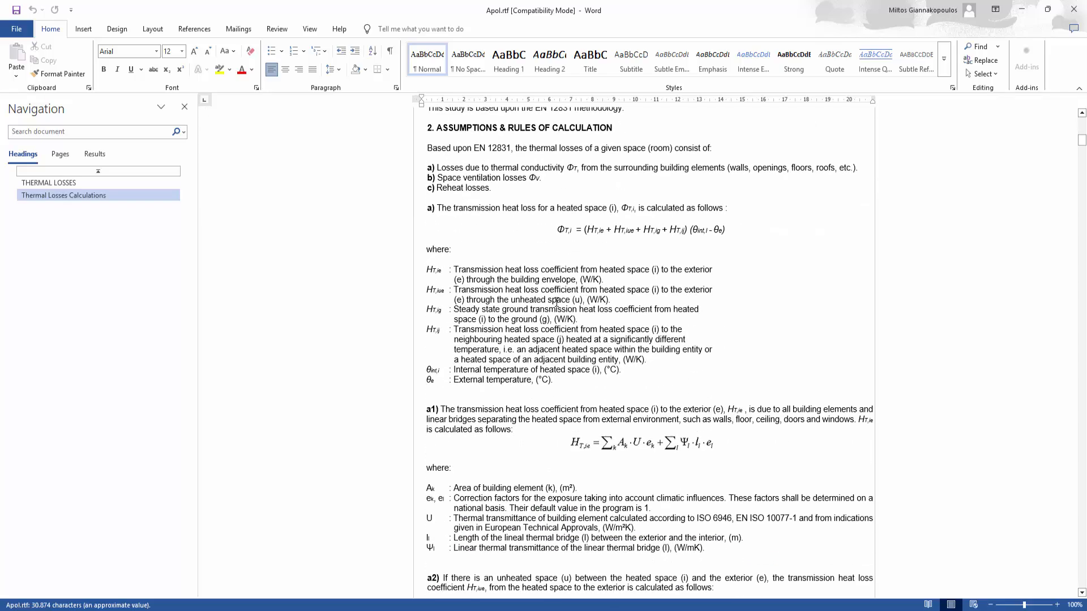
# Step: Review the rest of the exported report, including the ventilation loss formulas, building parameters and structural element tables
pyautogui.scroll(-20, 557, 303)
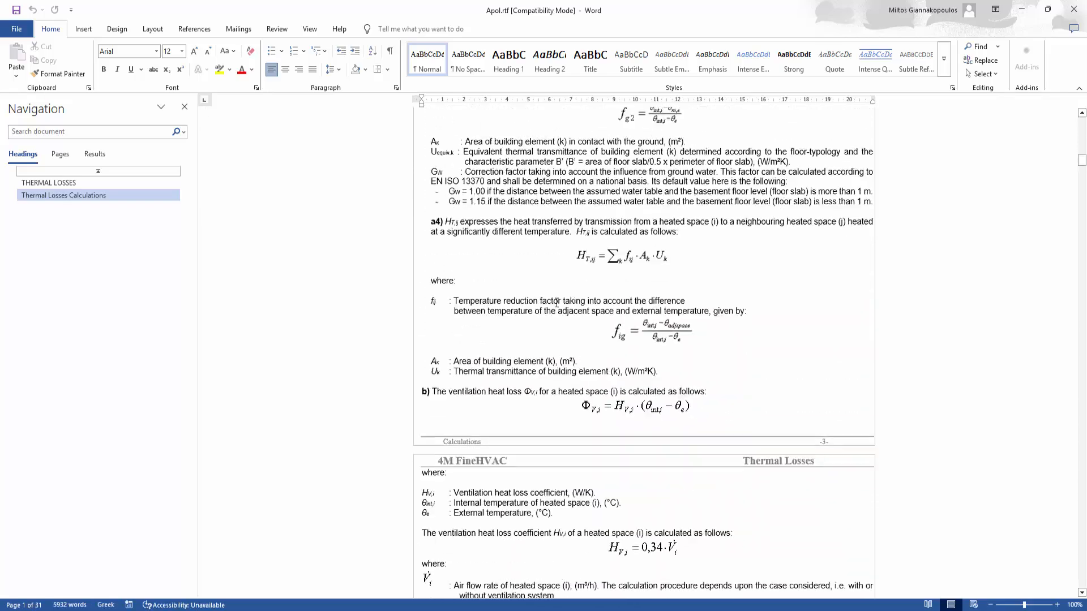
pyautogui.scroll(-20, 557, 303)
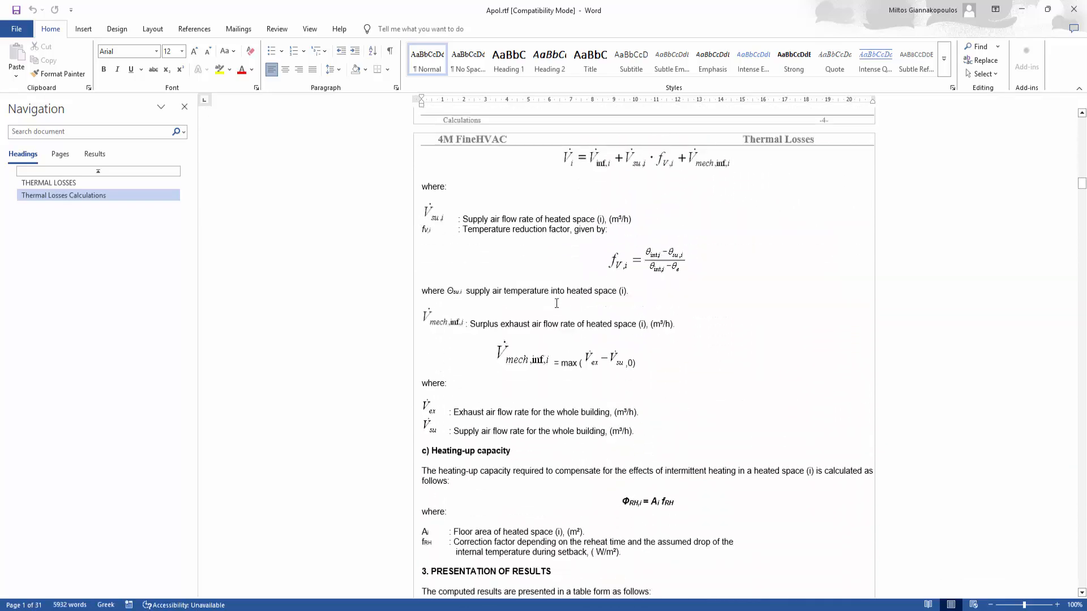
pyautogui.scroll(-10, 555, 308)
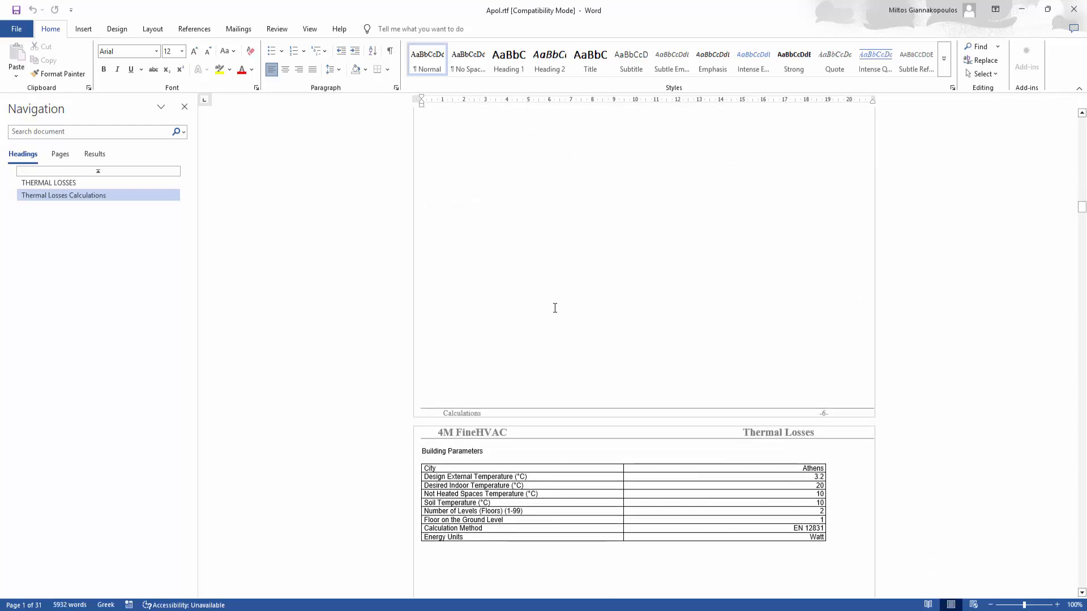
pyautogui.scroll(-15, 433, 303)
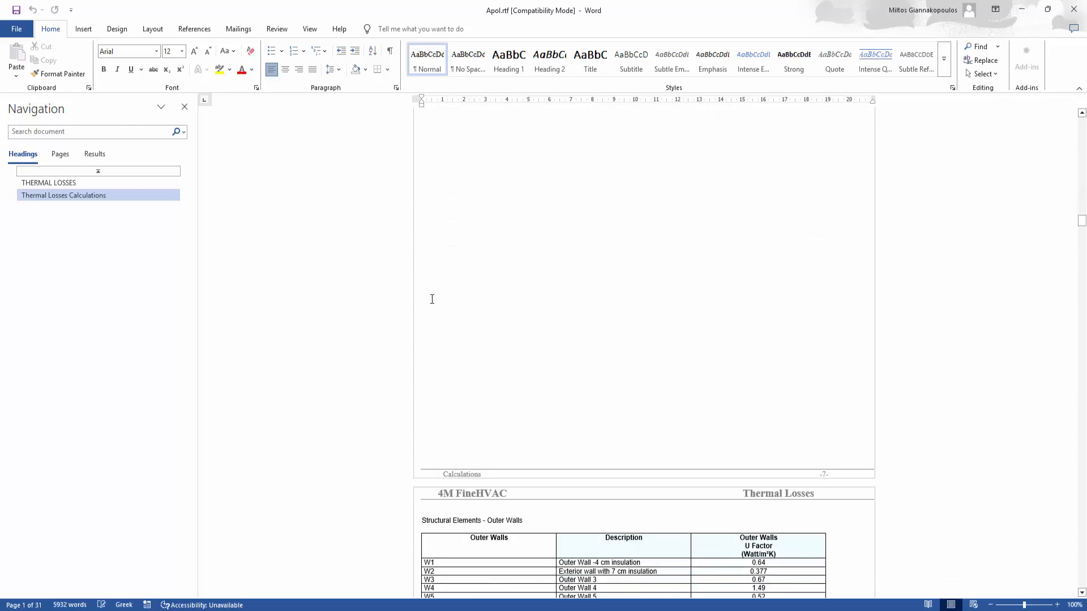
pyautogui.scroll(-12, 433, 307)
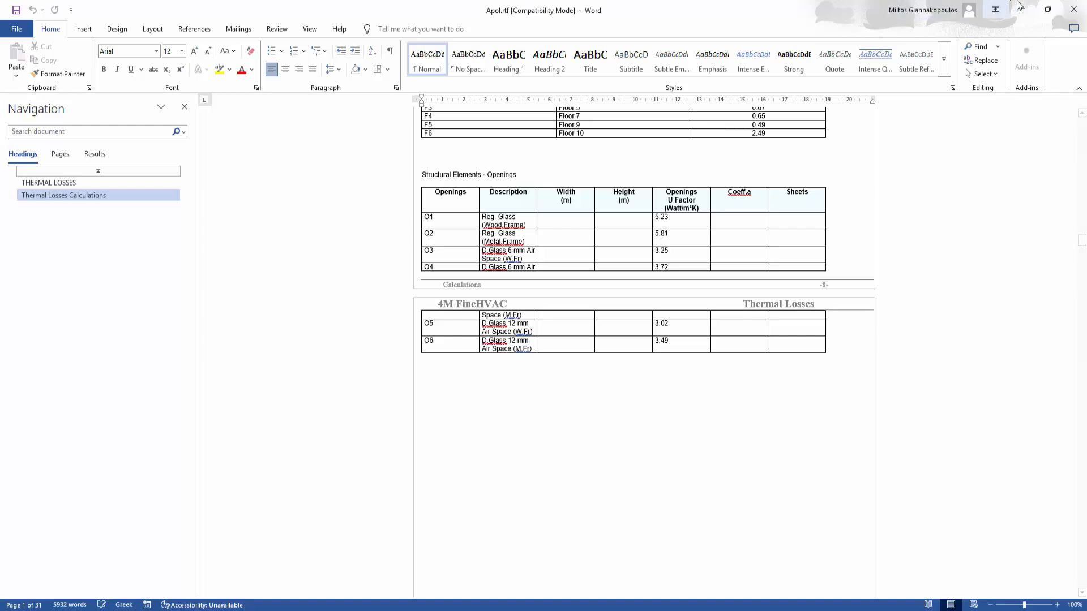
# Step: Close the Word report and the thermal losses calculation, saving the project changes
pyautogui.click(1073, 9)
pyautogui.click(1073, 9)
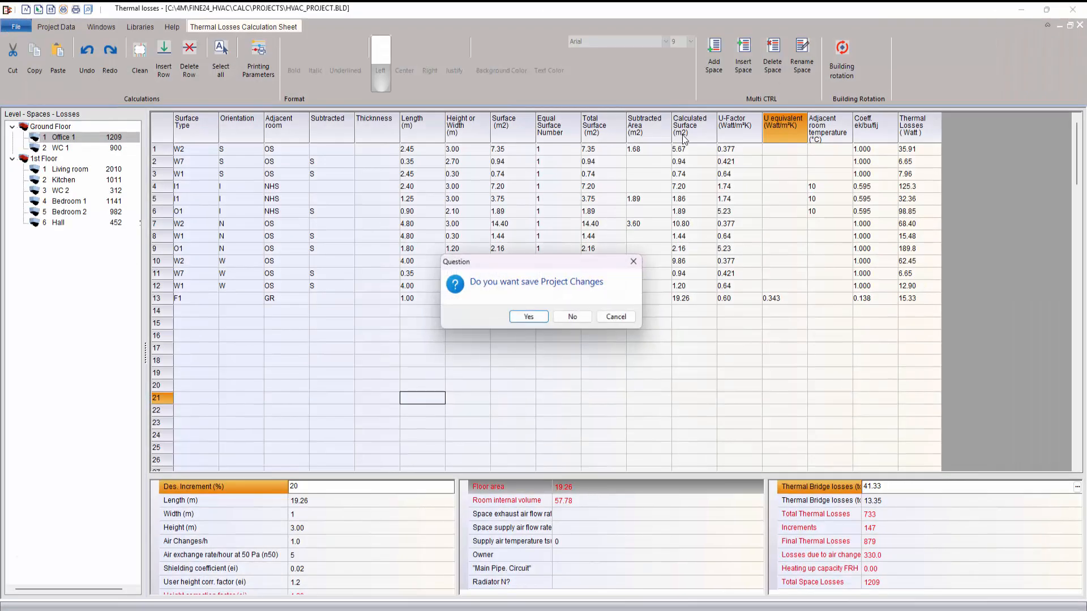
pyautogui.click(516, 318)
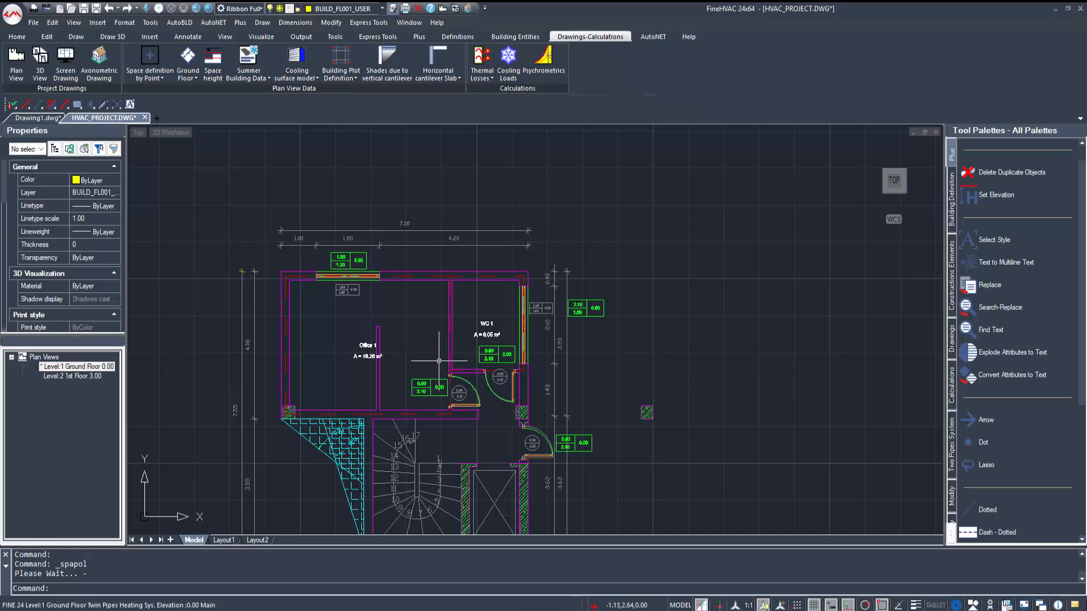
# Step: Update the drawing's spaces from the thermal losses results and check the labels on the ground floor and 1st floor
pyautogui.moveTo(464, 328); pyautogui.dragTo(474, 292, button='middle')
pyautogui.click(483, 80)
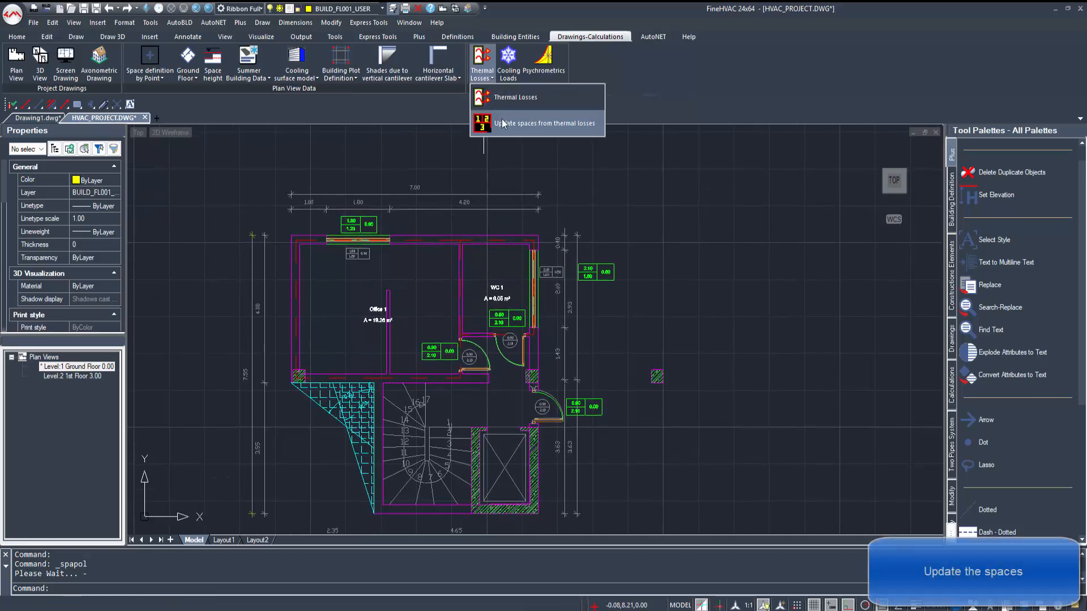
pyautogui.click(507, 119)
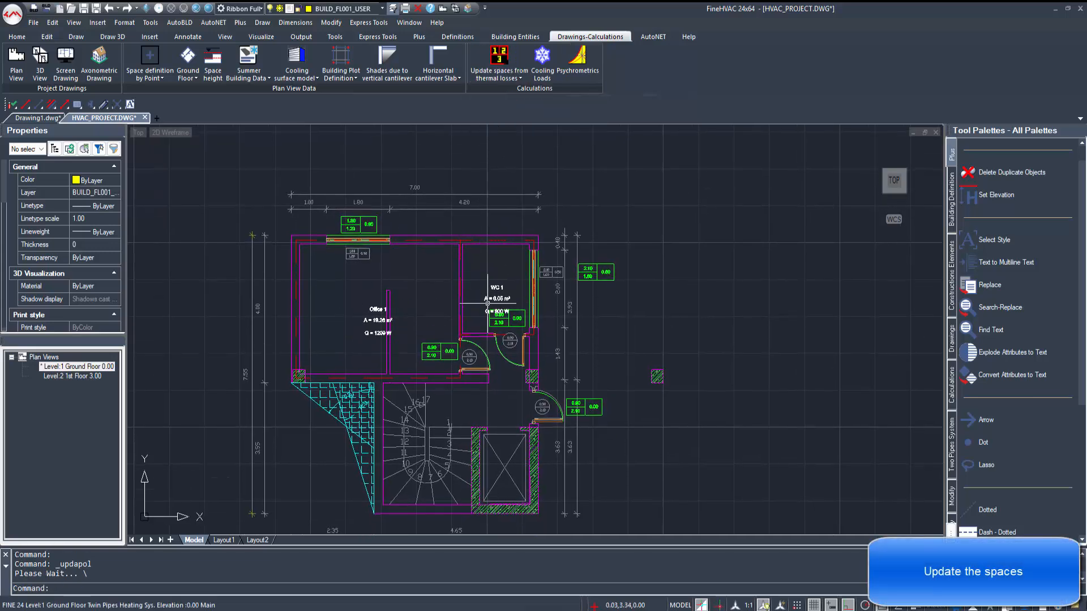
pyautogui.click(72, 376)
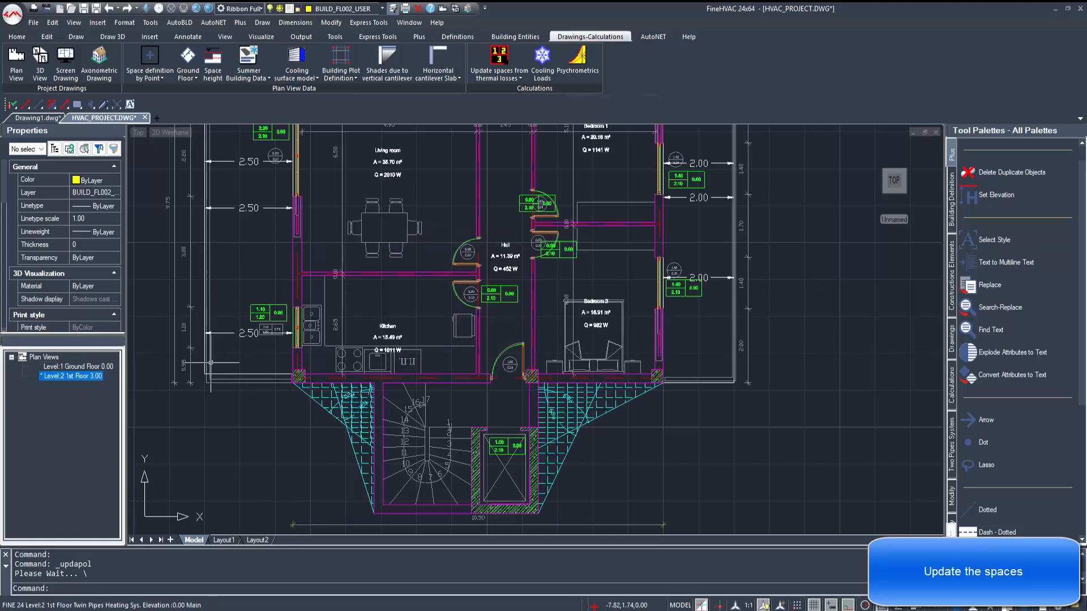
pyautogui.moveTo(404, 274); pyautogui.dragTo(381, 335, button='middle')
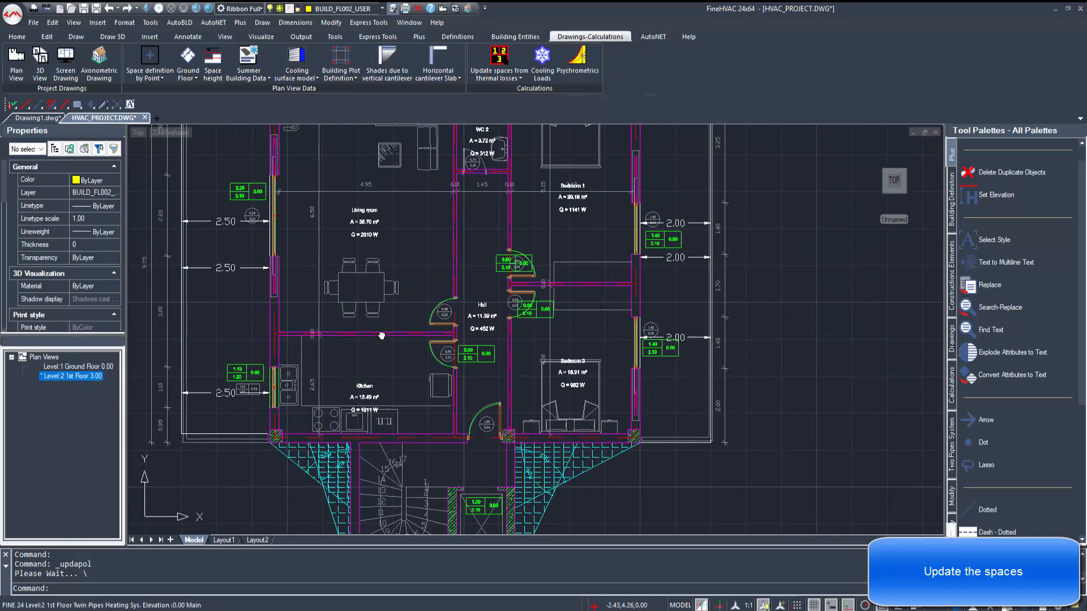
# Step: Open the Cooling Loads calculation and update its project from the drawing, saving the project changes
pyautogui.click(542, 57)
pyautogui.click(499, 333)
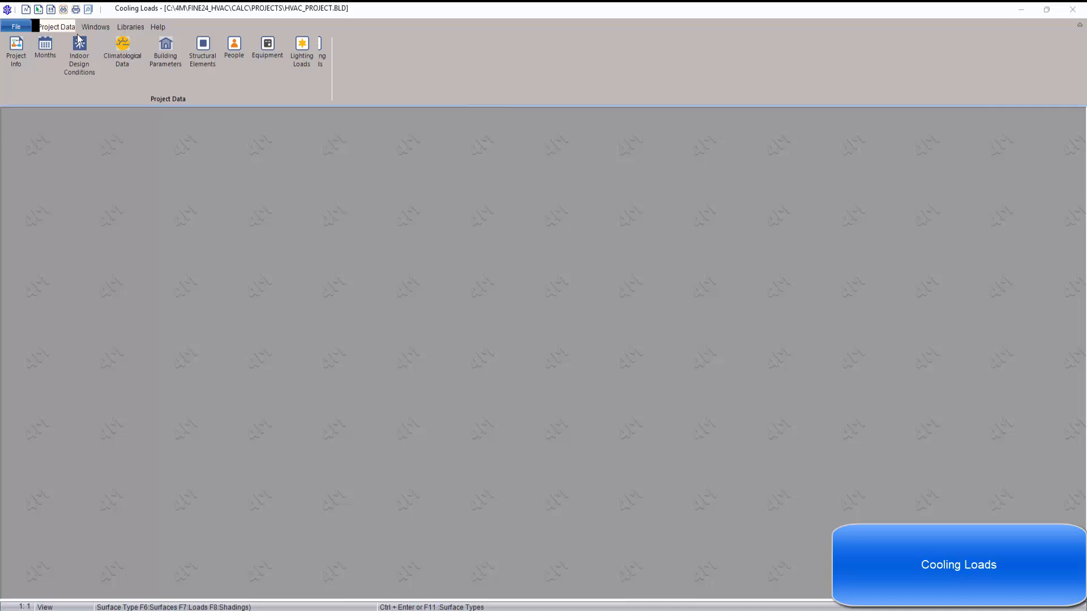
pyautogui.click(16, 27)
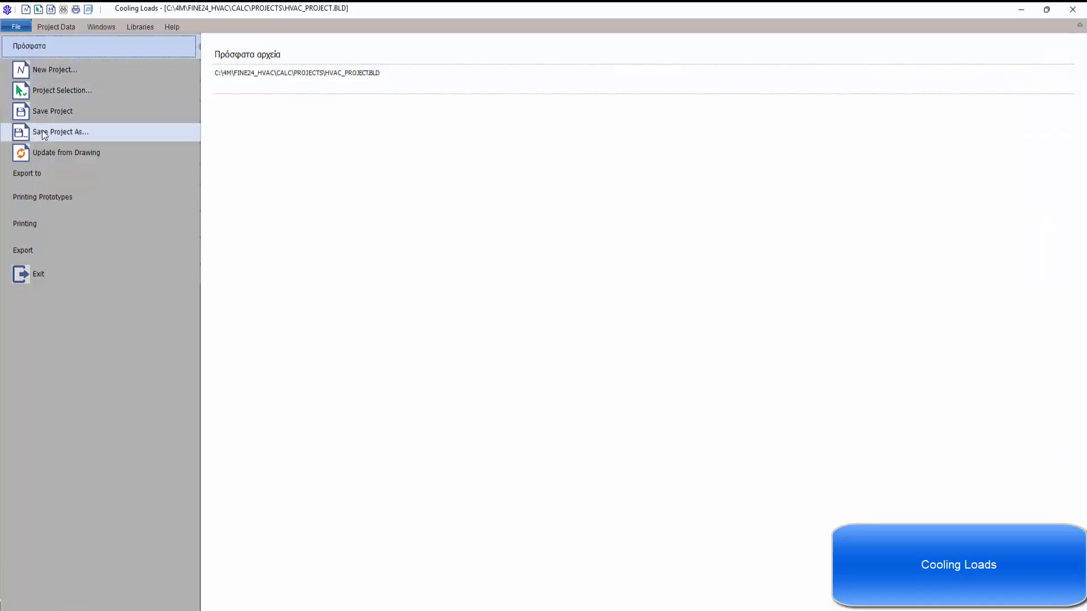
pyautogui.click(53, 150)
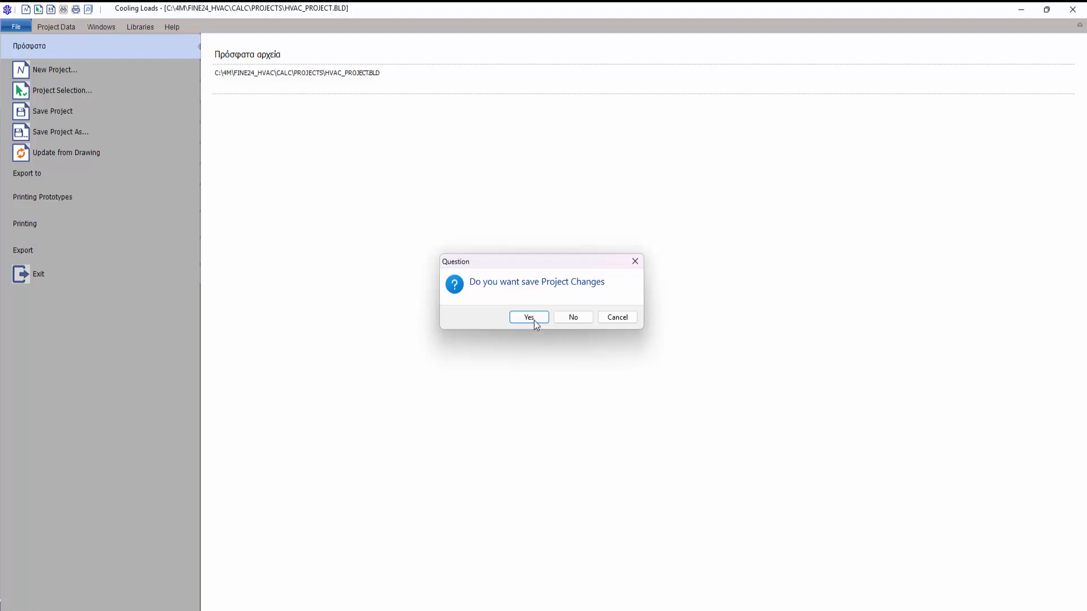
pyautogui.click(534, 319)
pyautogui.click(577, 316)
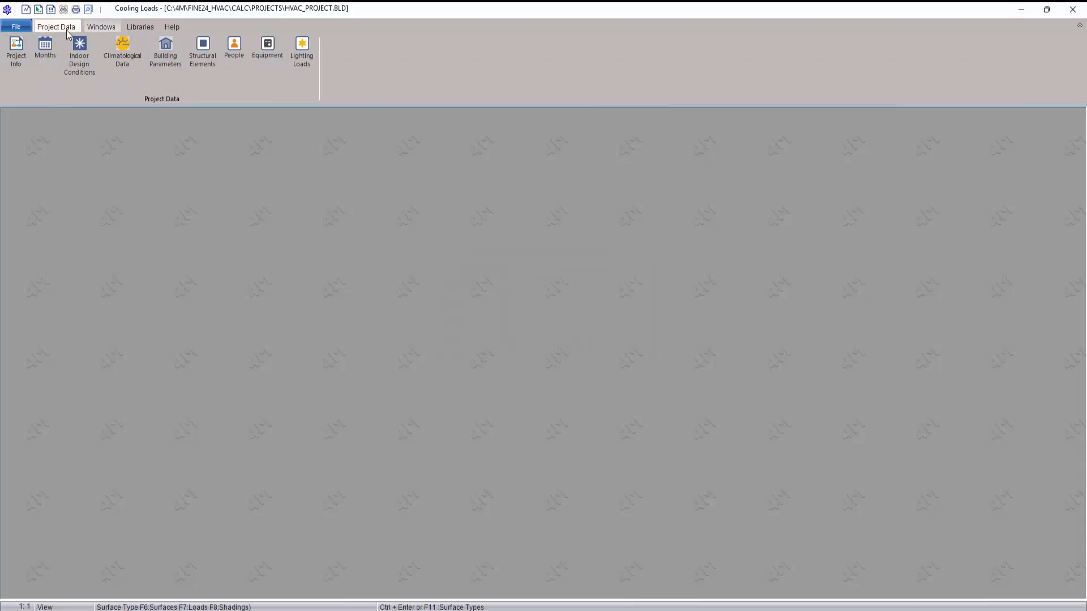
# Step: Review the indoor design conditions, the climatological data for Athens and the building parameters, keeping the existing settings
pyautogui.click(74, 56)
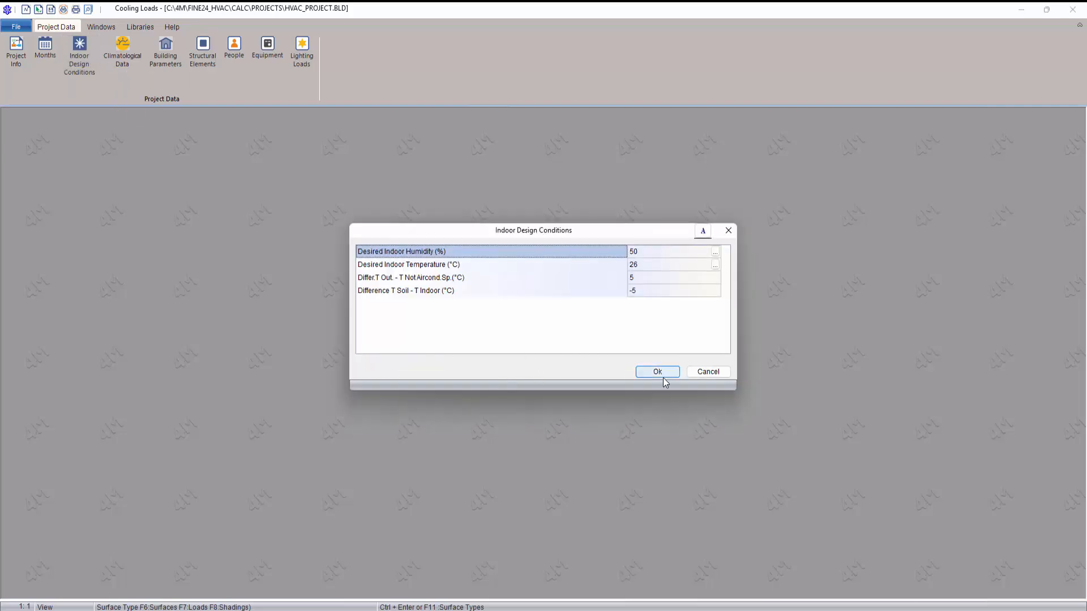
pyautogui.click(662, 376)
pyautogui.click(125, 64)
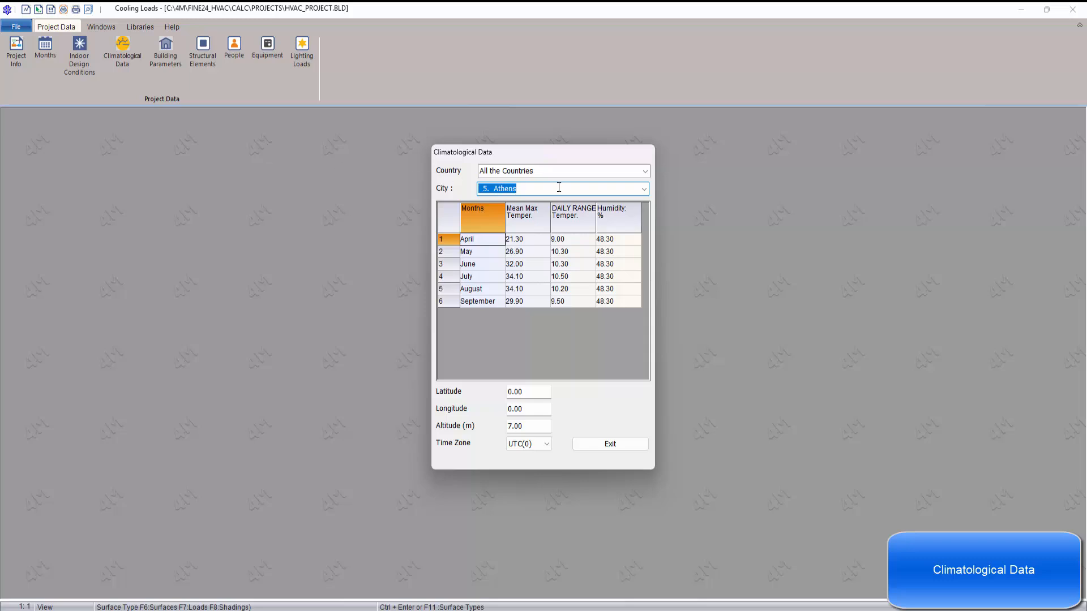
pyautogui.click(600, 445)
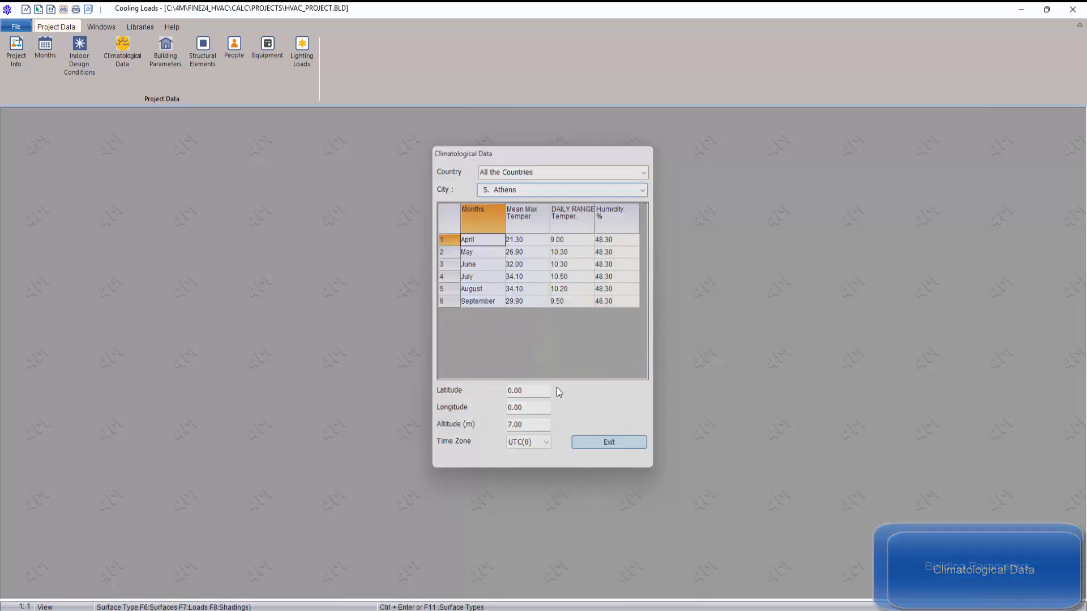
pyautogui.click(168, 50)
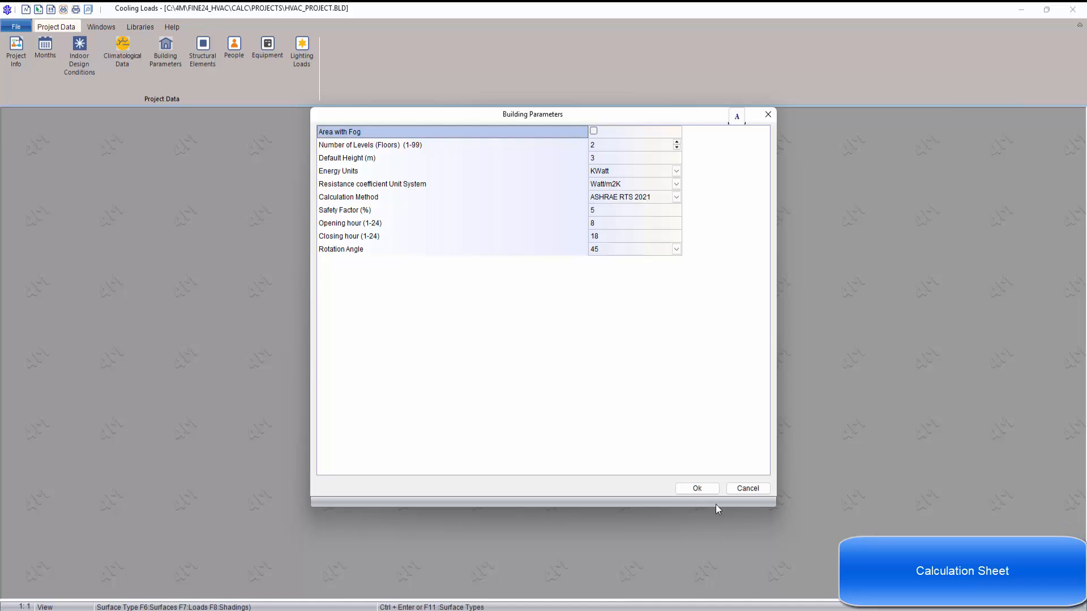
pyautogui.click(702, 490)
# Step: Open the cooling loads calculation sheet, maximize it and widen the list of spaces to show their loads
pyautogui.click(101, 27)
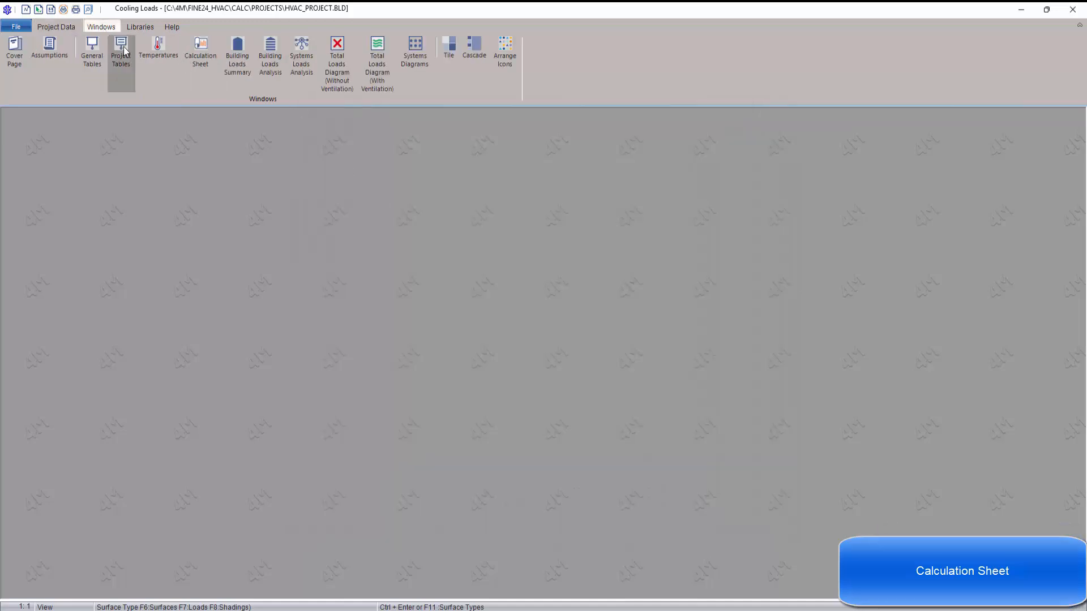
pyautogui.click(193, 51)
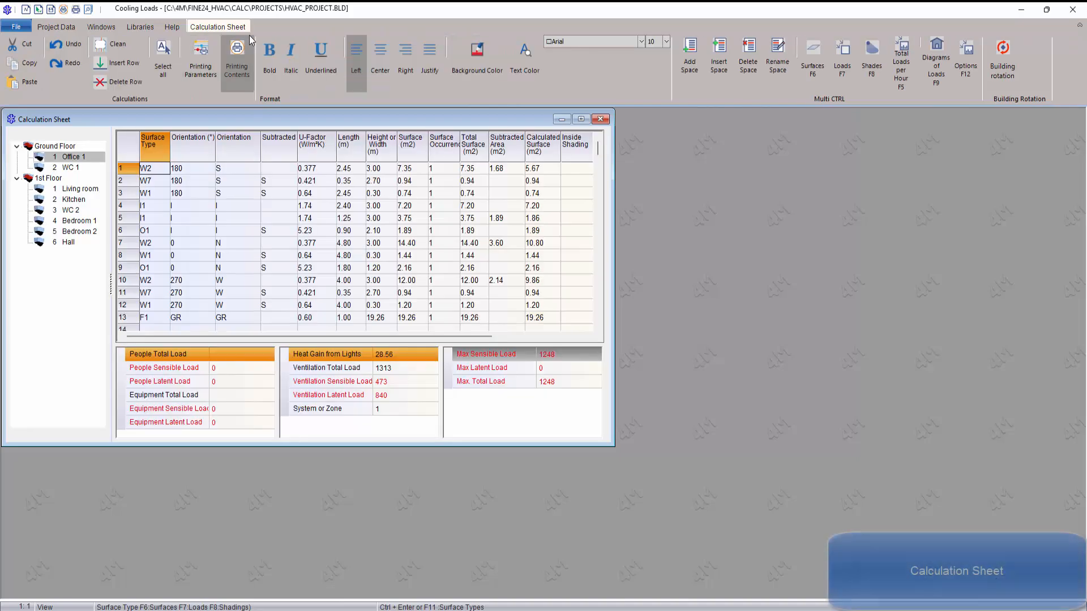
pyautogui.click(580, 118)
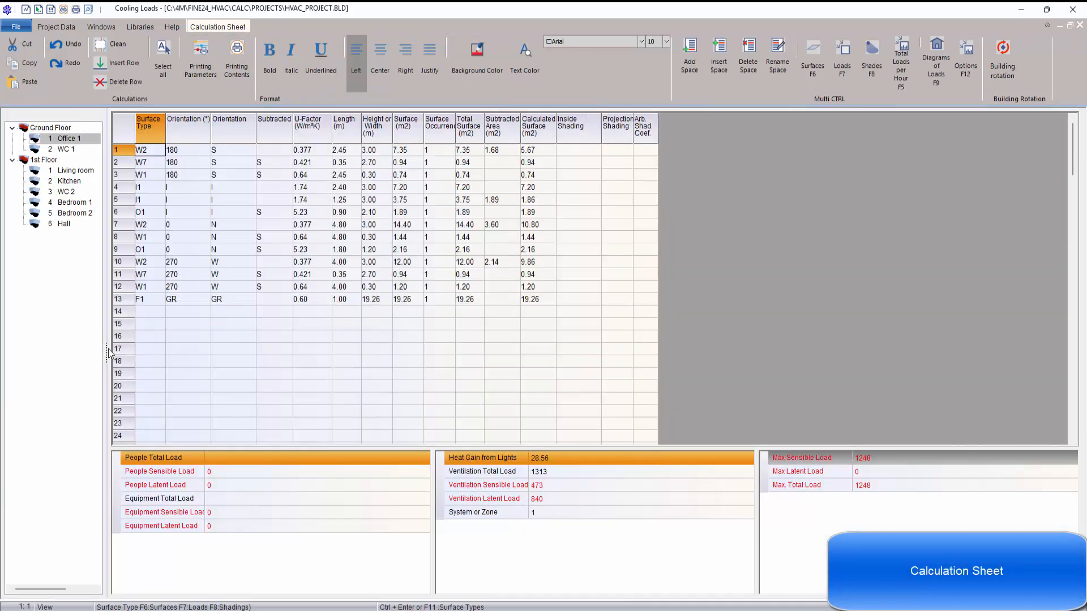
pyautogui.moveTo(108, 351); pyautogui.dragTo(158, 353)
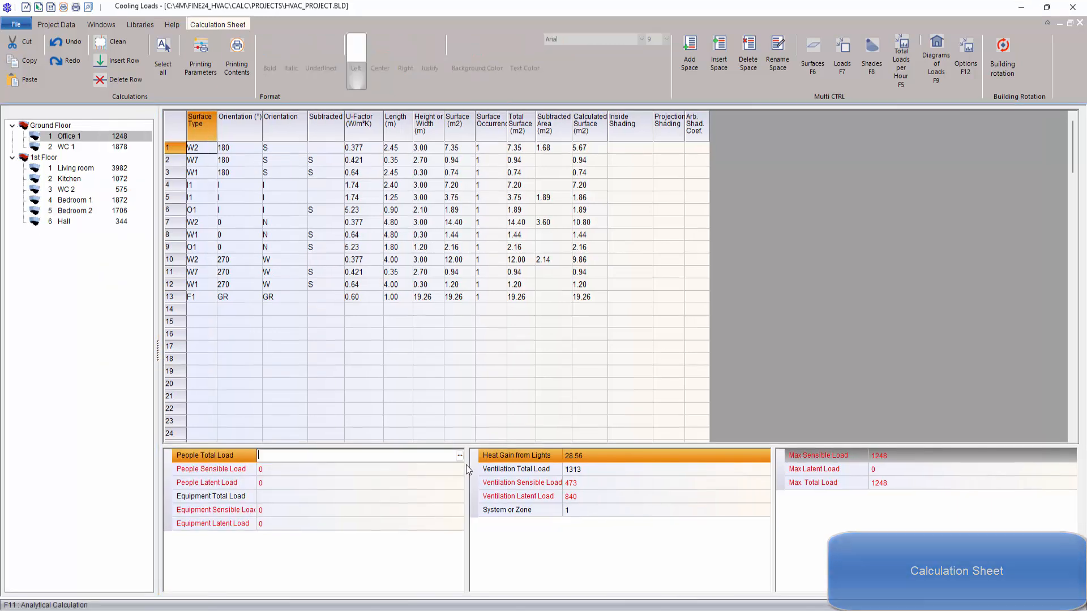
# Step: Add the "Seated, very light work" entry from the people loads library to Office 1's people load
pyautogui.click(459, 455)
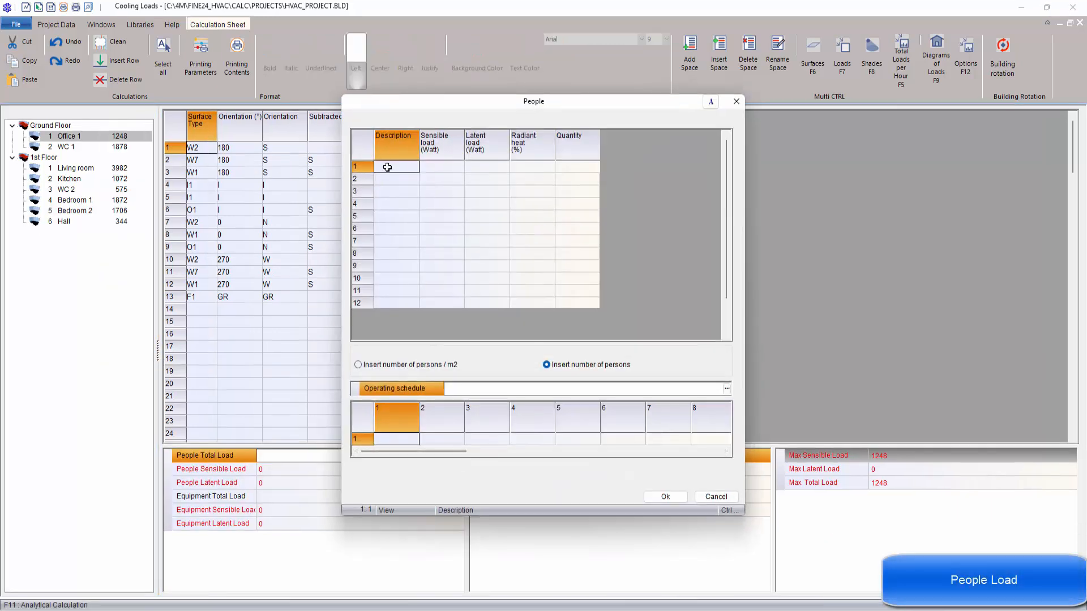
pyautogui.click(418, 168)
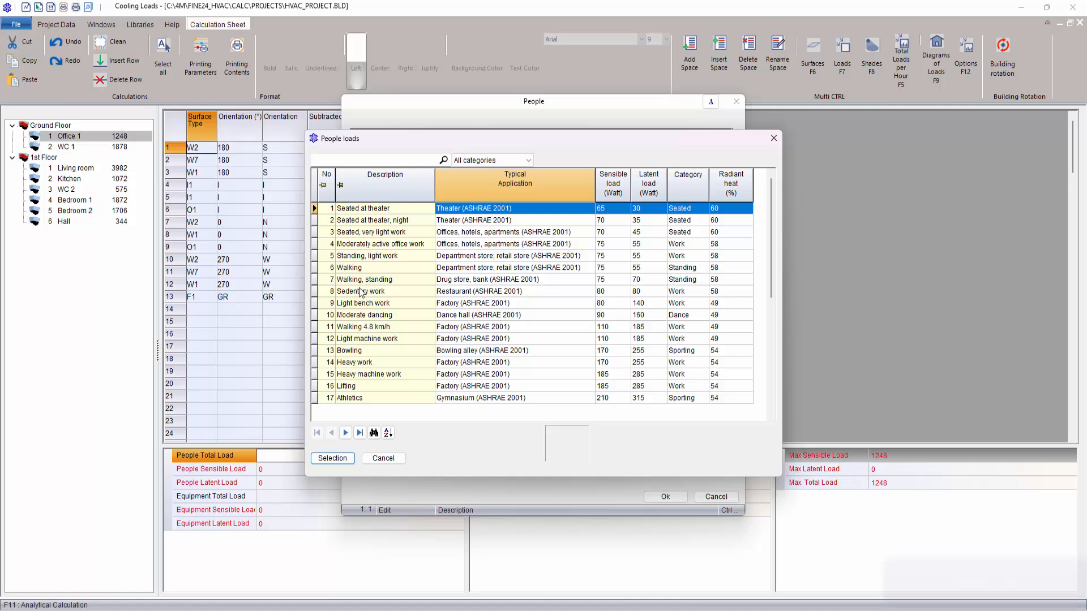
pyautogui.click(365, 213)
pyautogui.click(376, 224)
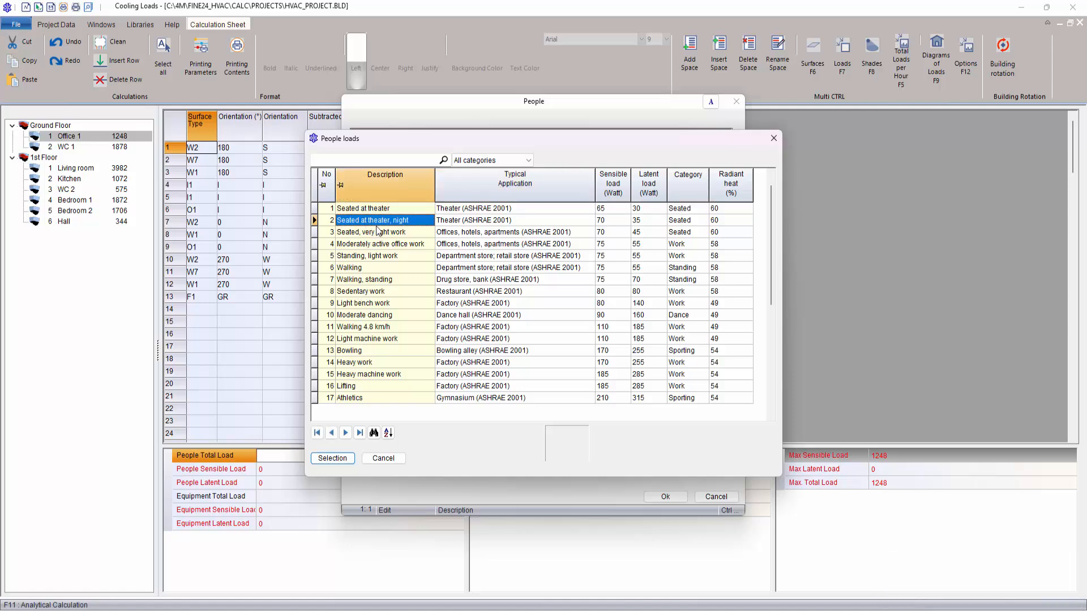
pyautogui.click(376, 232)
pyautogui.click(344, 456)
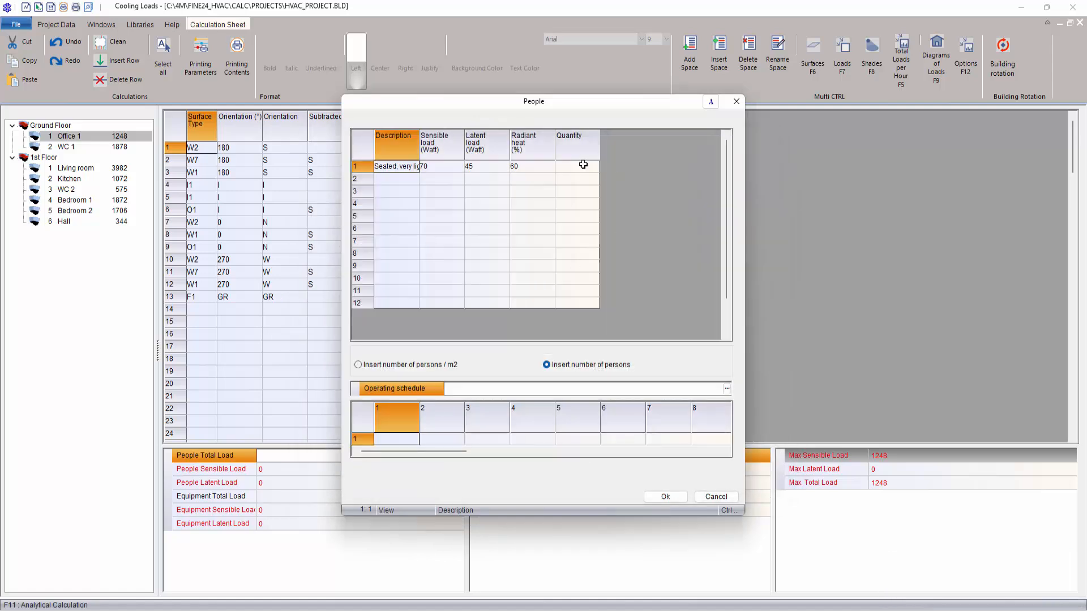
# Step: Set Office 1's number of persons to 2, assign the Office people schedule and accept the people load
pyautogui.click(583, 165)
pyautogui.write('2')
pyautogui.press('Return')
pyautogui.click(727, 389)
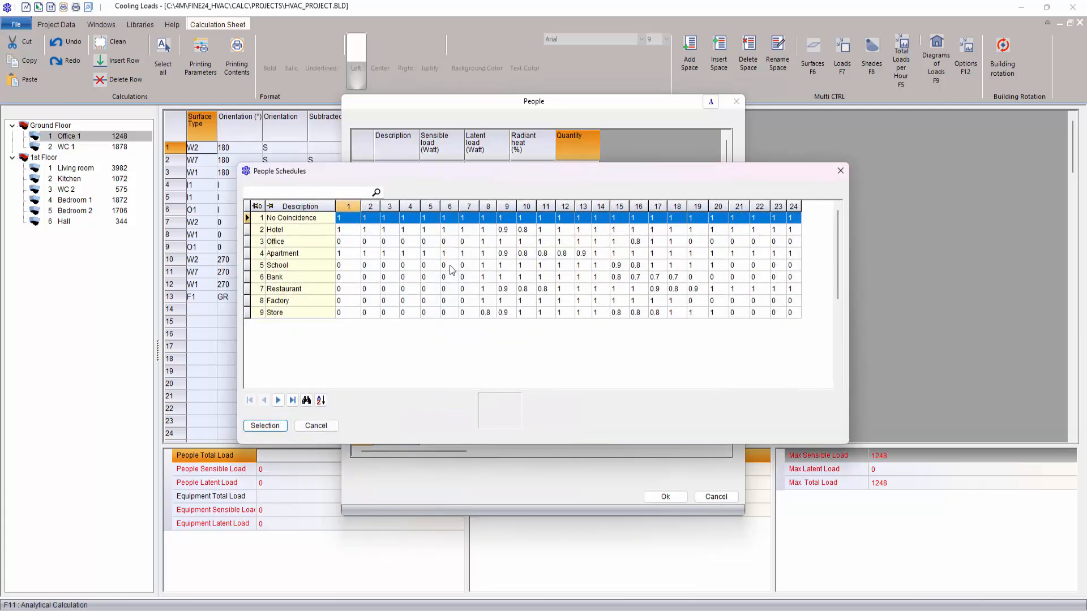
pyautogui.click(283, 241)
pyautogui.click(265, 425)
pyautogui.click(665, 496)
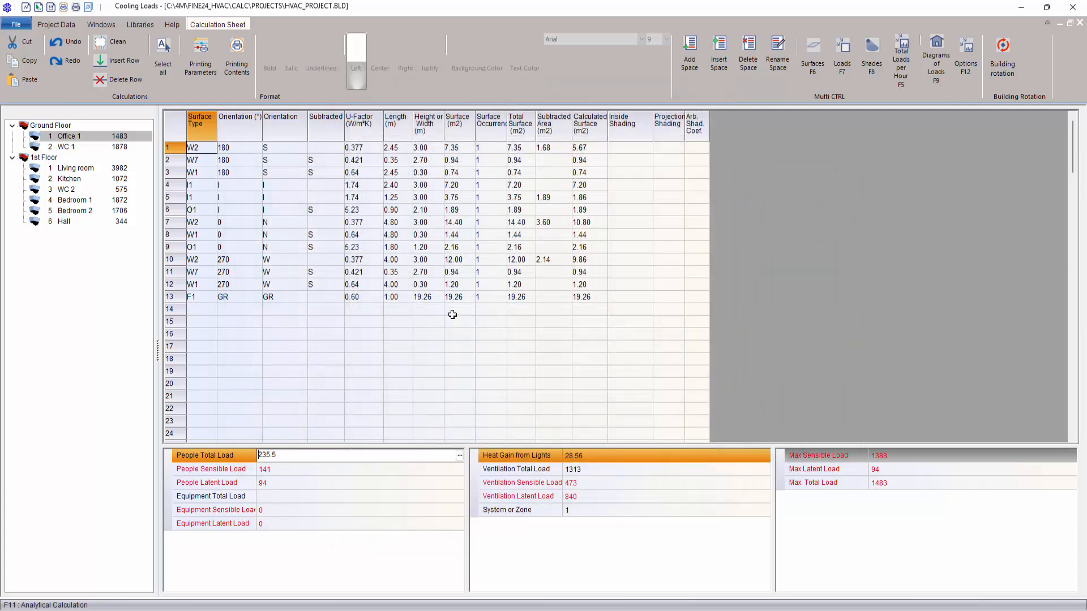
# Step: Add "Desktop computer, 2.8 GHz processor" from the equipment loads library to Office 1's equipment load
pyautogui.click(396, 497)
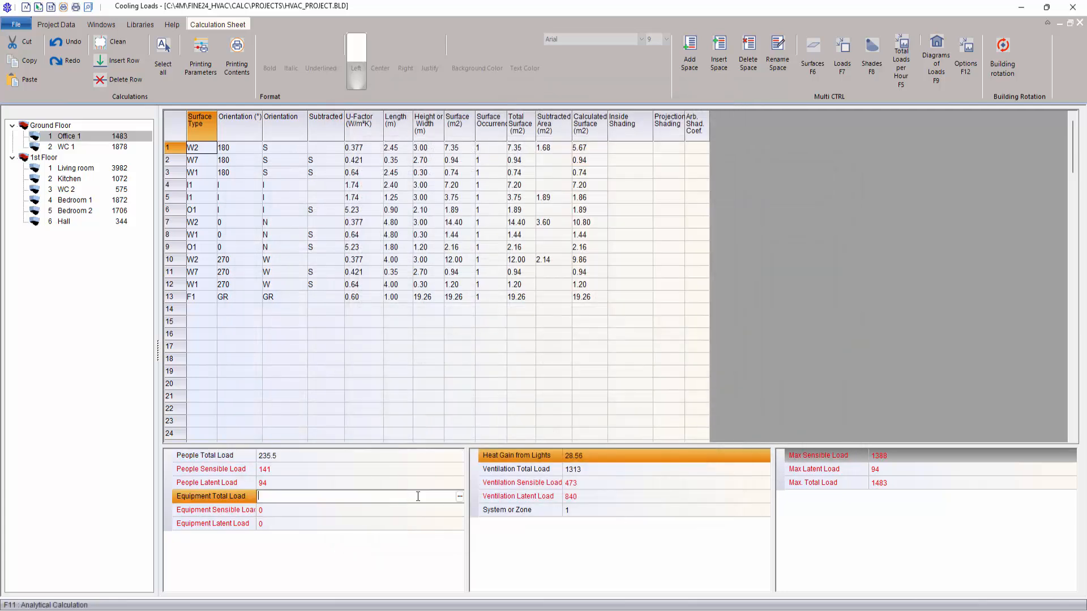
pyautogui.click(459, 497)
pyautogui.click(415, 166)
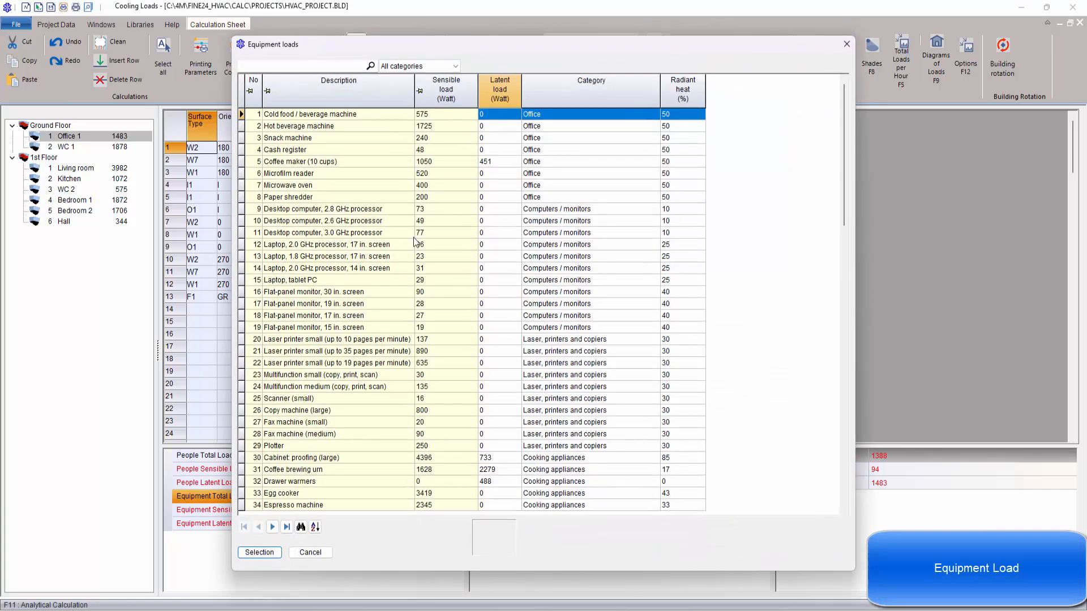
pyautogui.click(309, 209)
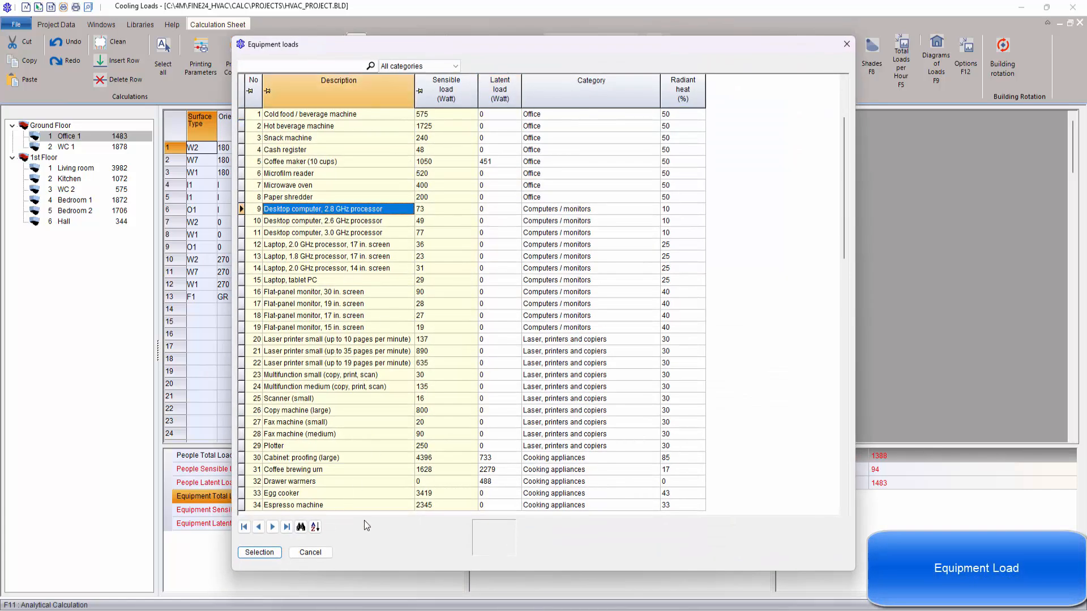
pyautogui.click(260, 553)
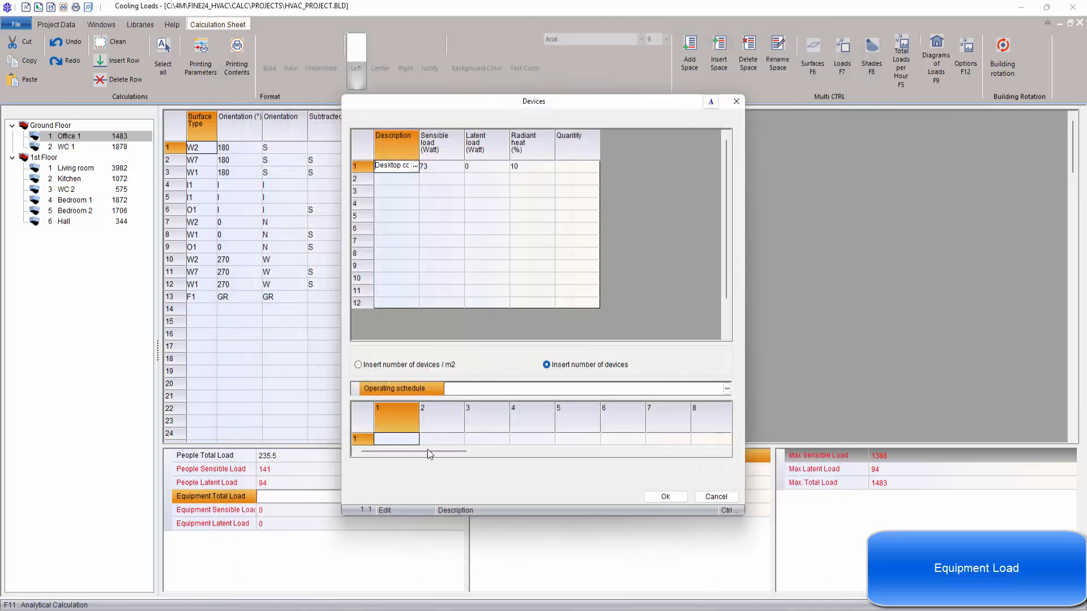
# Step: Set the desktop computer quantity to 1, assign the Office operating schedule and accept Office 1's equipment load
pyautogui.click(589, 165)
pyautogui.write('1')
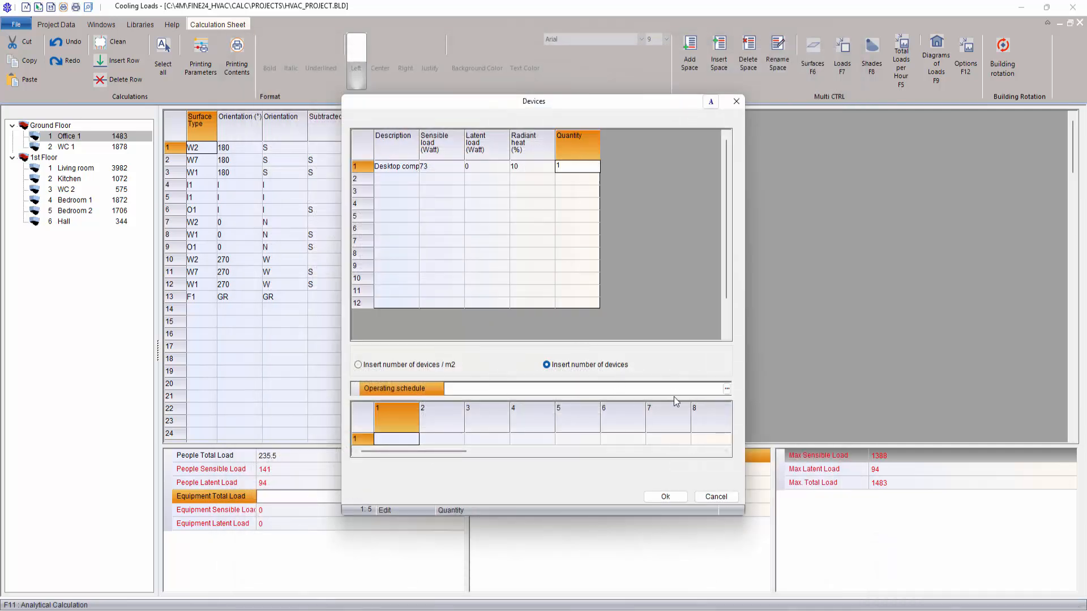
pyautogui.click(727, 388)
pyautogui.click(308, 298)
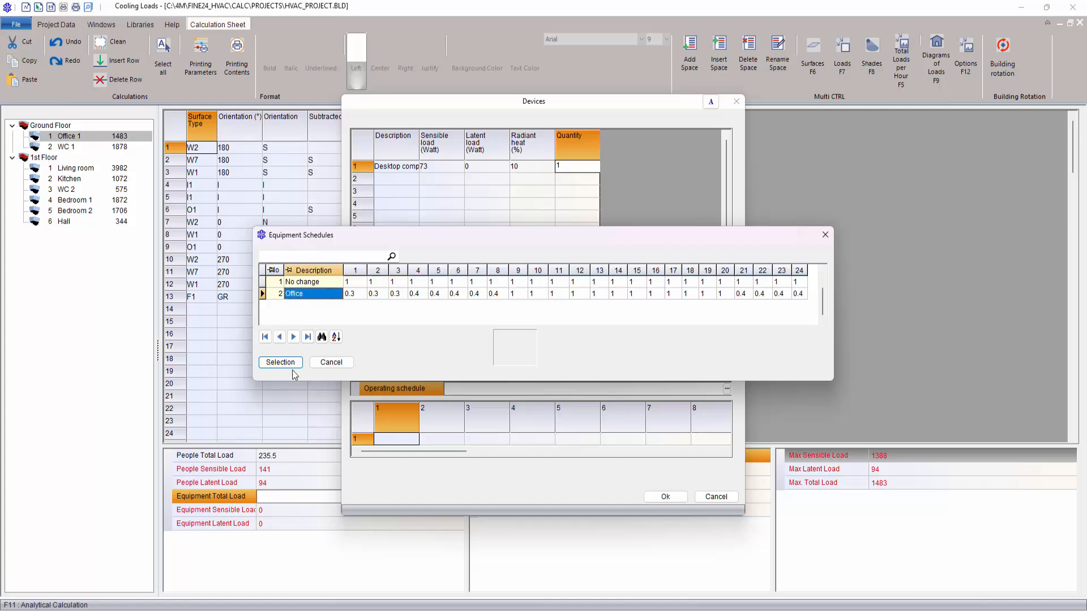
pyautogui.click(293, 362)
pyautogui.click(665, 496)
pyautogui.click(452, 306)
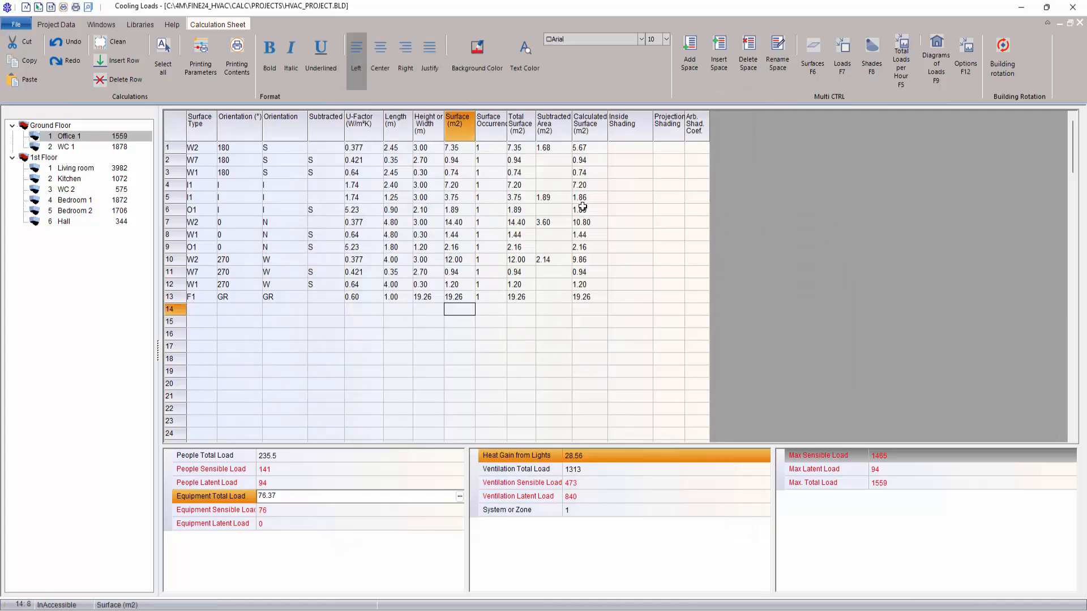
# Step: Look through the surfaces and loads of the Kitchen, Bedroom 2, Living room and Hall
pyautogui.click(69, 179)
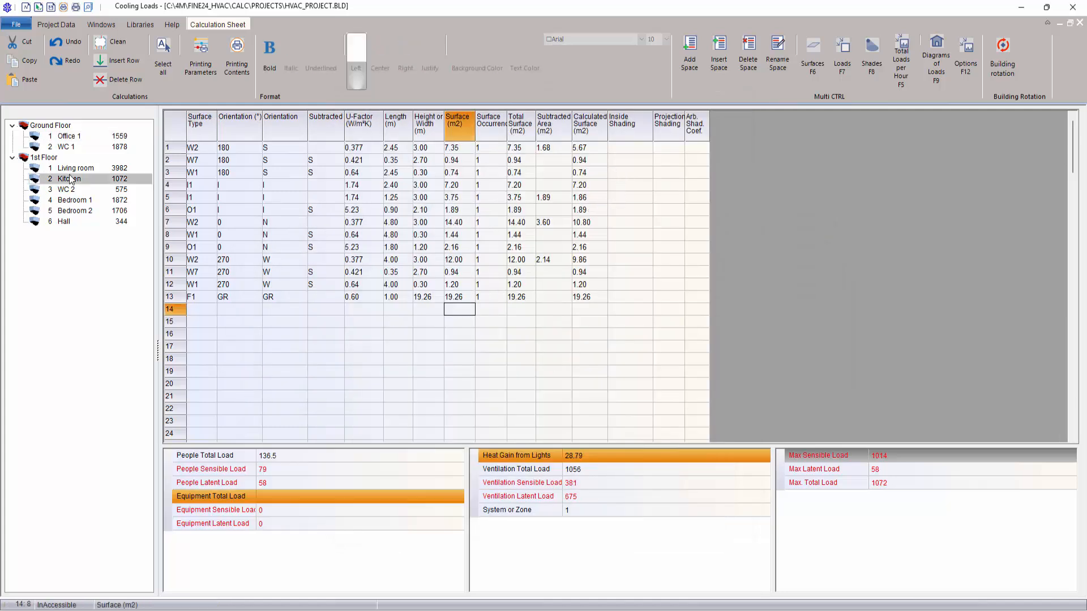
pyautogui.moveTo(667, 160); pyautogui.dragTo(644, 264)
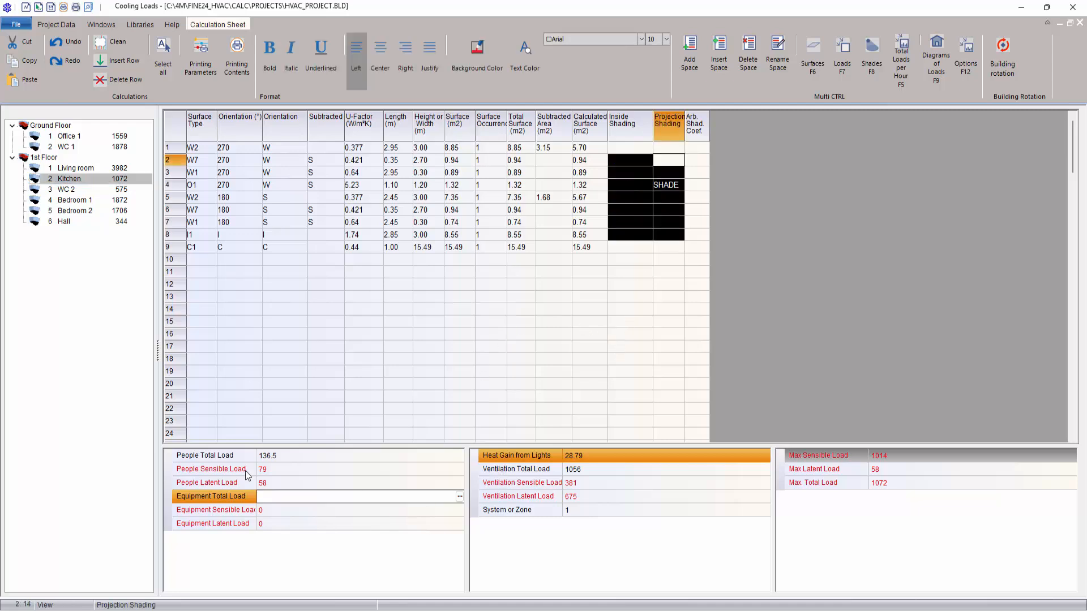
pyautogui.click(108, 211)
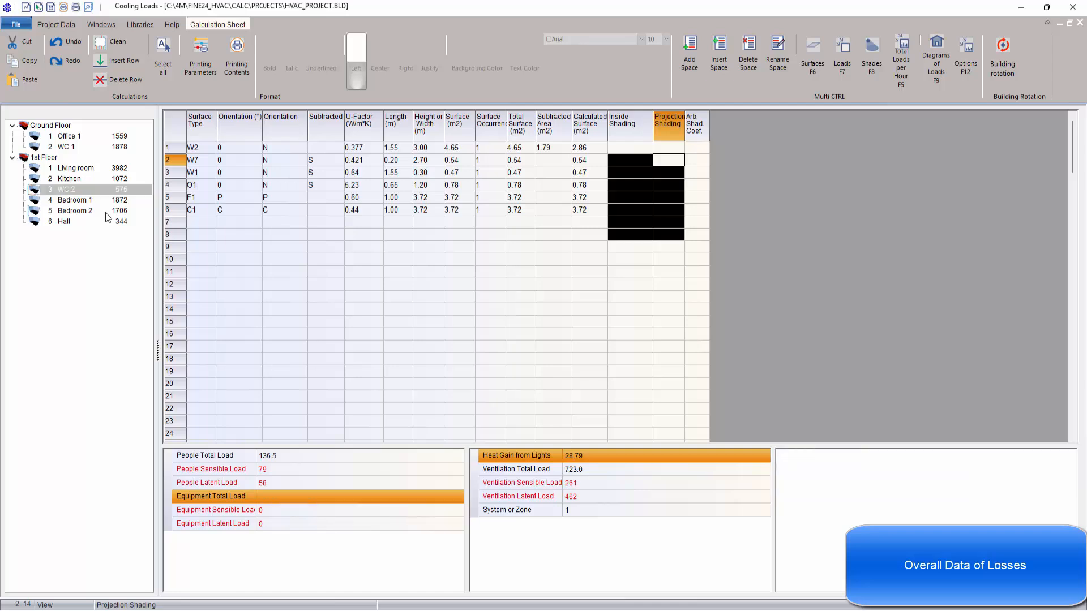
pyautogui.click(83, 168)
pyautogui.click(64, 221)
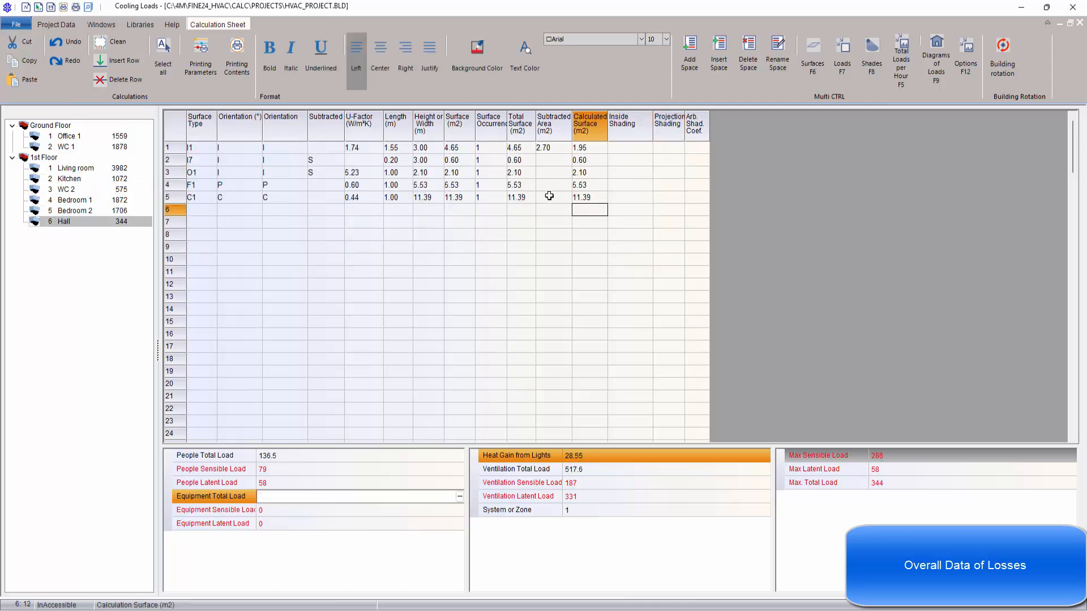
# Step: Examine the Hall's total loads per hour and its diagram of loads, closing each window
pyautogui.rightClick(552, 199)
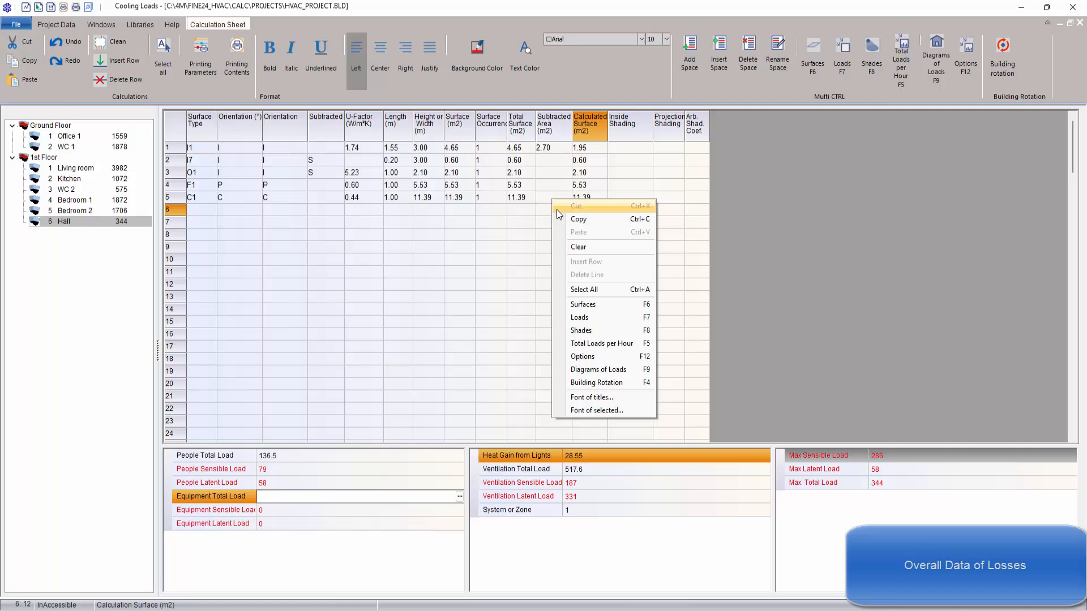
pyautogui.click(610, 347)
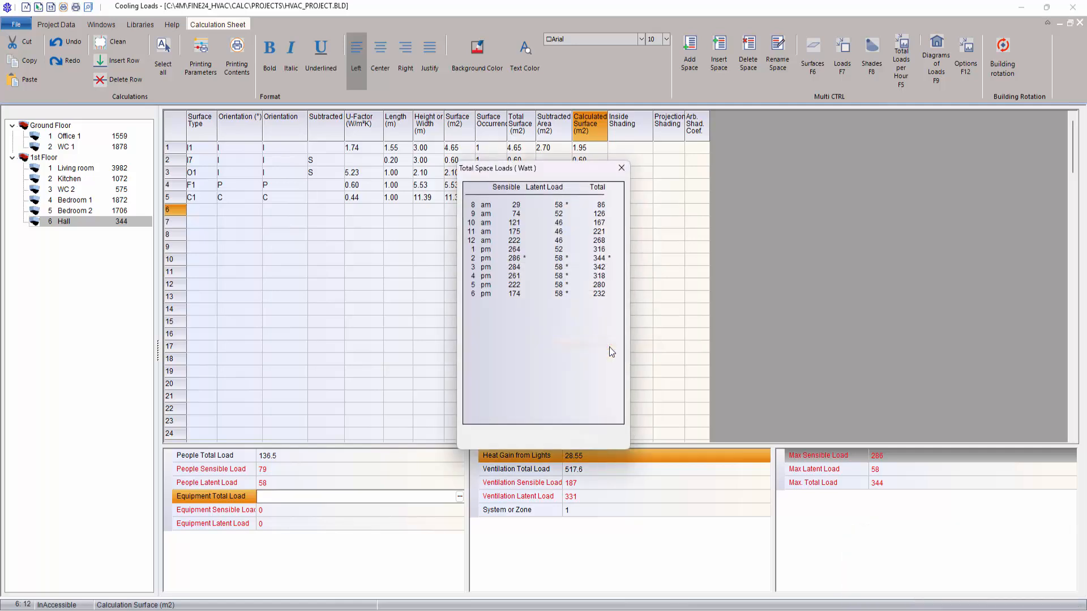
pyautogui.click(625, 168)
pyautogui.rightClick(487, 287)
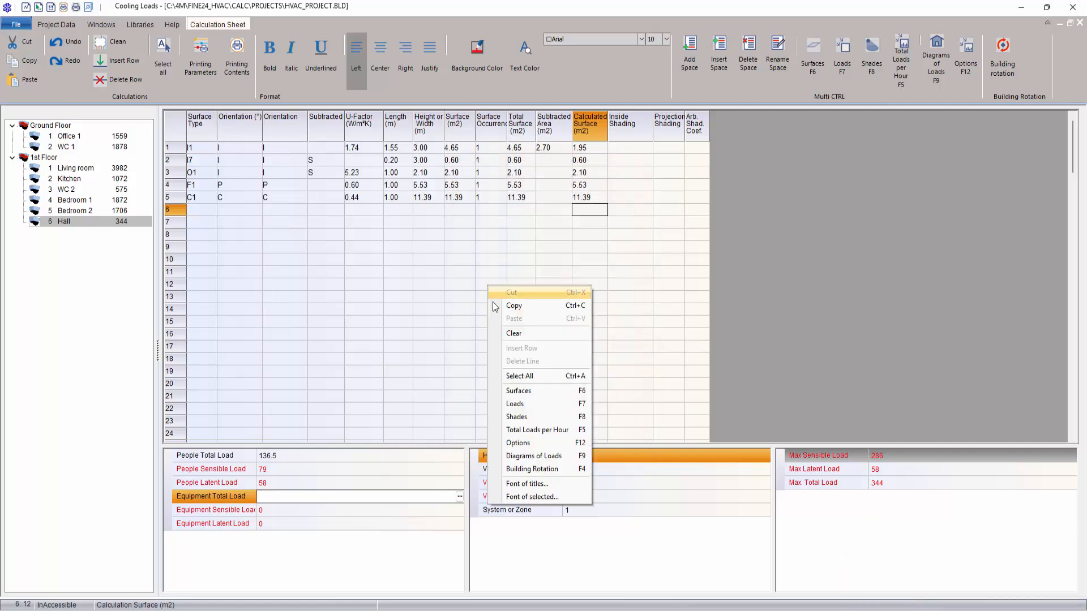
pyautogui.click(534, 456)
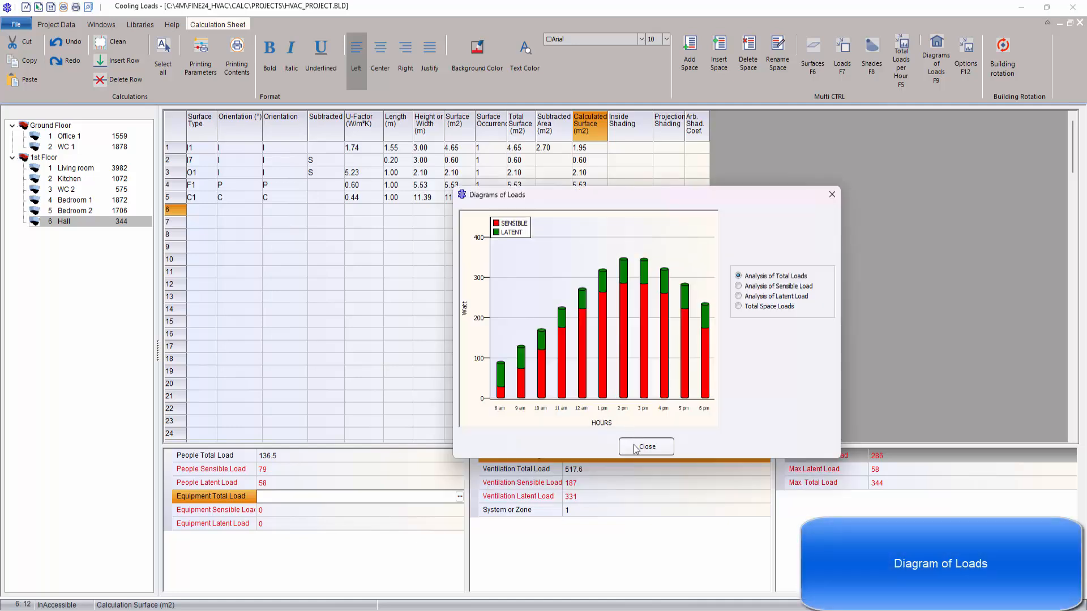
pyautogui.click(646, 447)
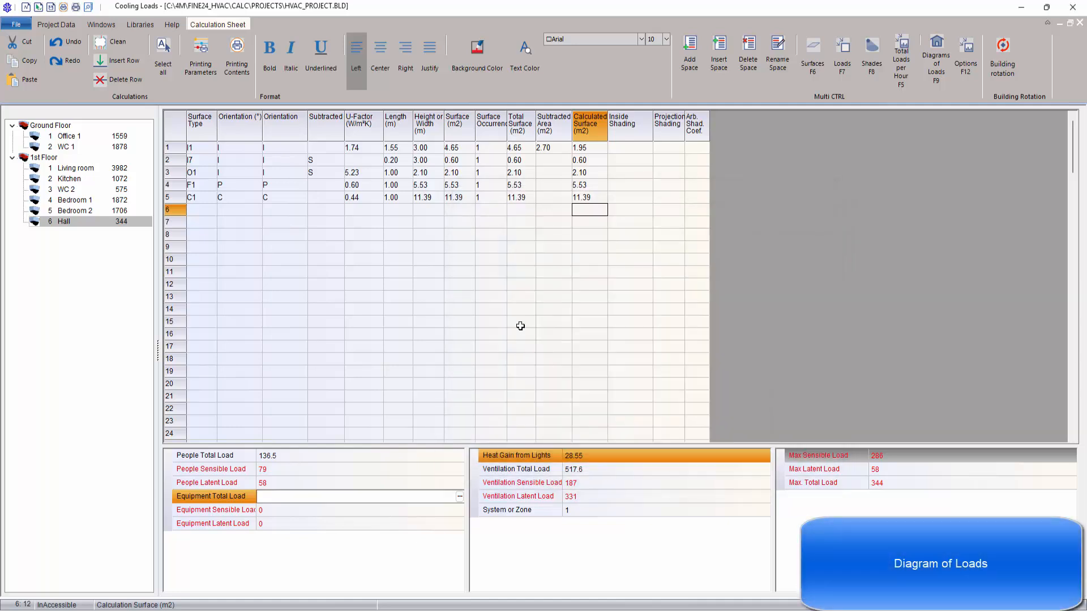
# Step: View the projection shading and arbitrary shading coefficient options for the Hall, and close them without changes
pyautogui.rightClick(506, 293)
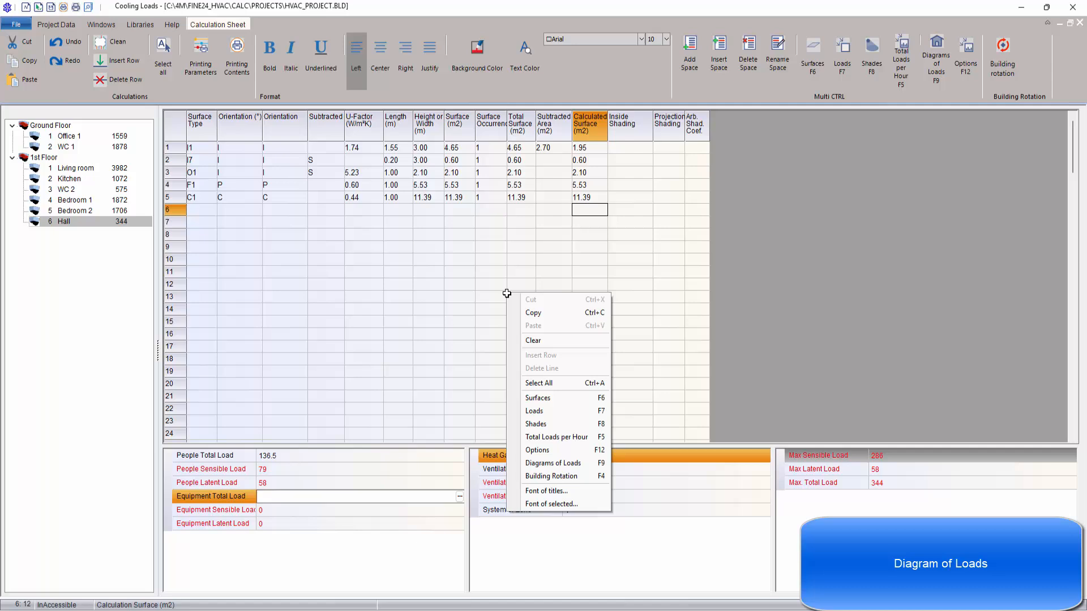
pyautogui.click(558, 451)
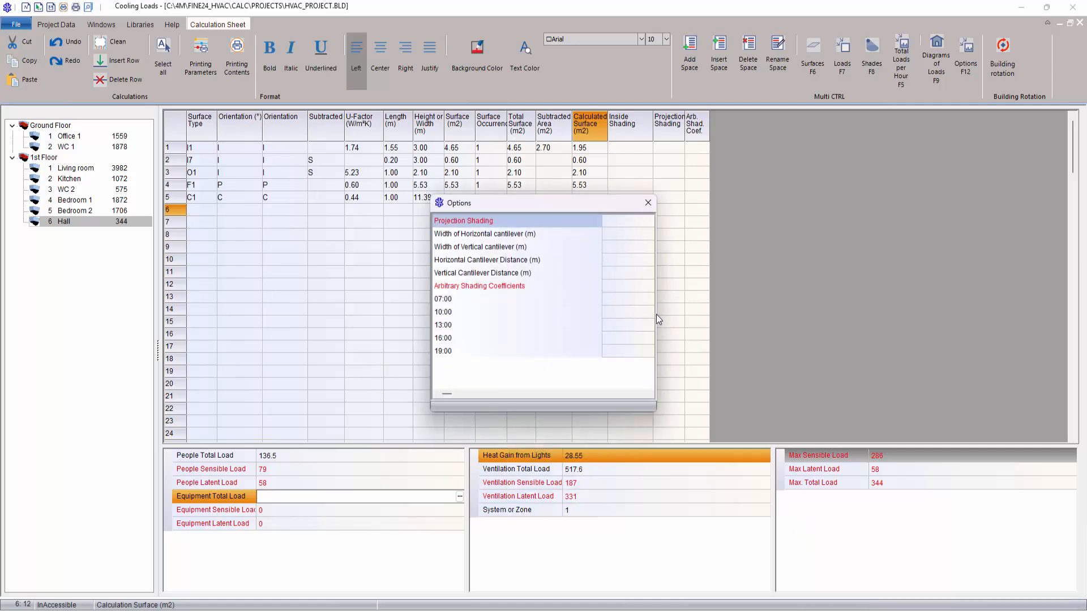
pyautogui.click(648, 203)
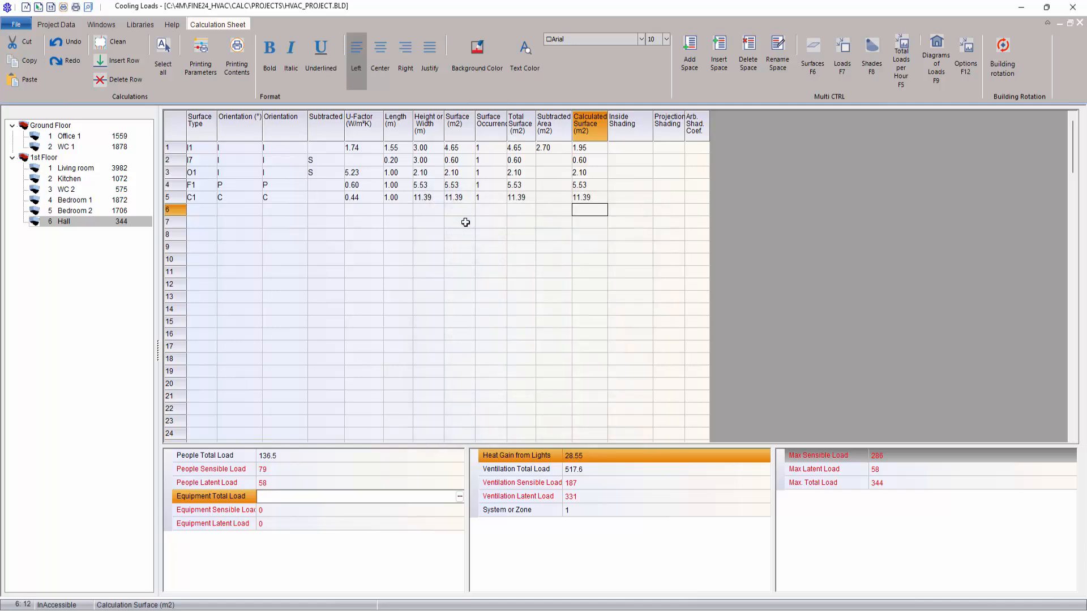
# Step: Examine the Hall's hourly shading coefficients and hourly surface loads, and return to its surfaces table
pyautogui.rightClick(466, 223)
pyautogui.click(515, 356)
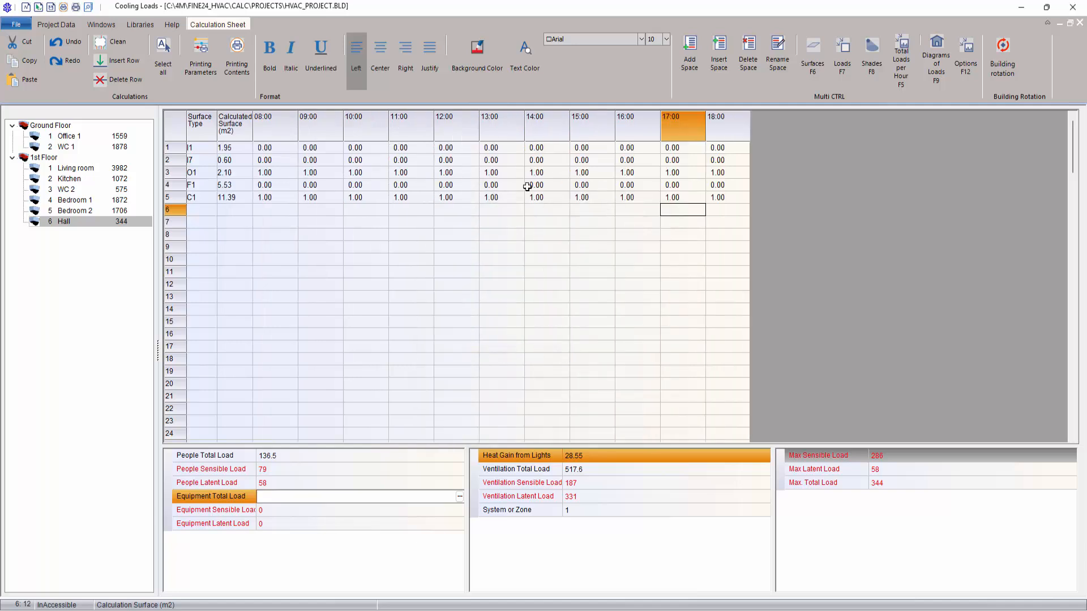
pyautogui.rightClick(491, 222)
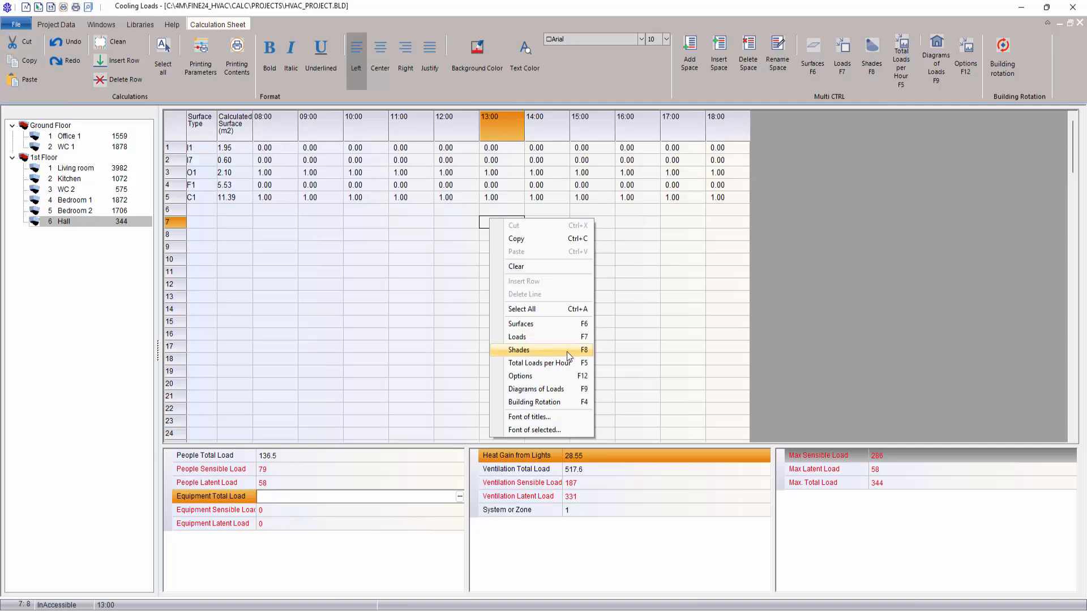
pyautogui.click(533, 349)
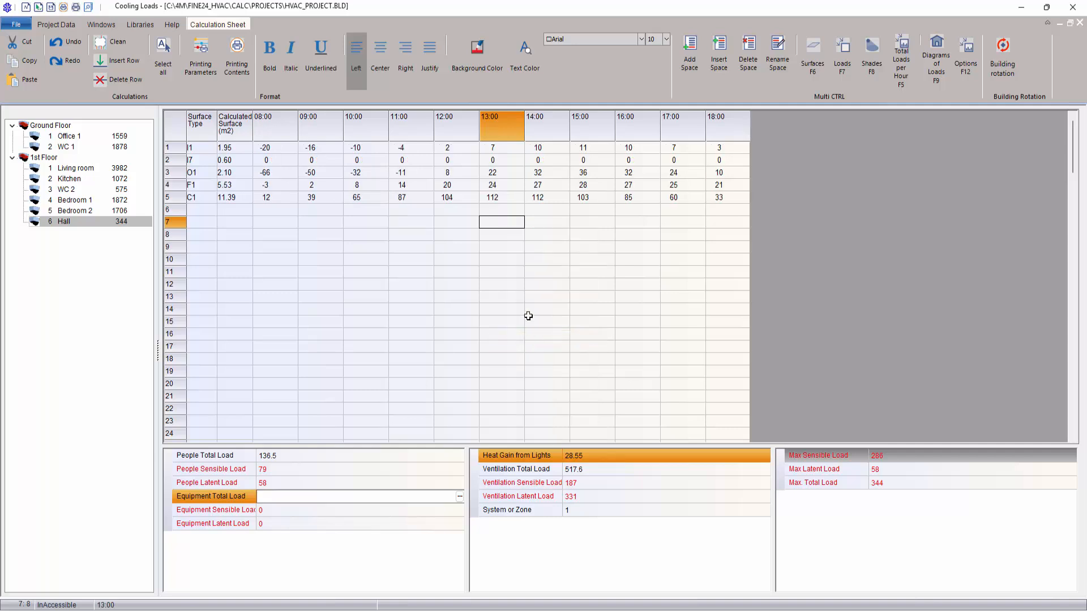
pyautogui.rightClick(503, 263)
pyautogui.click(550, 369)
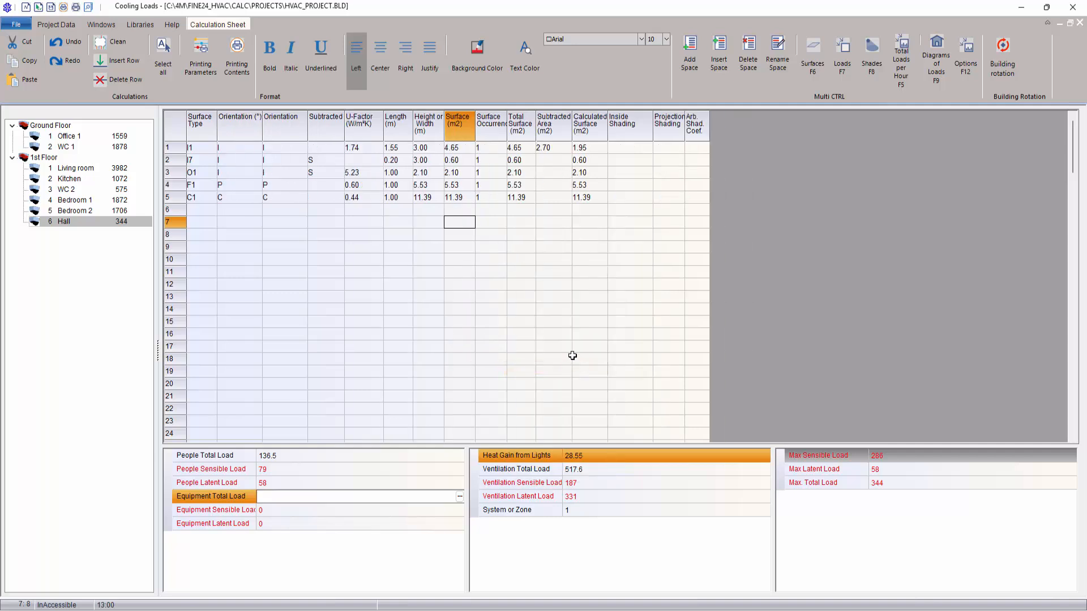
# Step: Select WC 2, accept the current printout contents and send the cooling loads report to Word
pyautogui.click(97, 191)
pyautogui.click(16, 24)
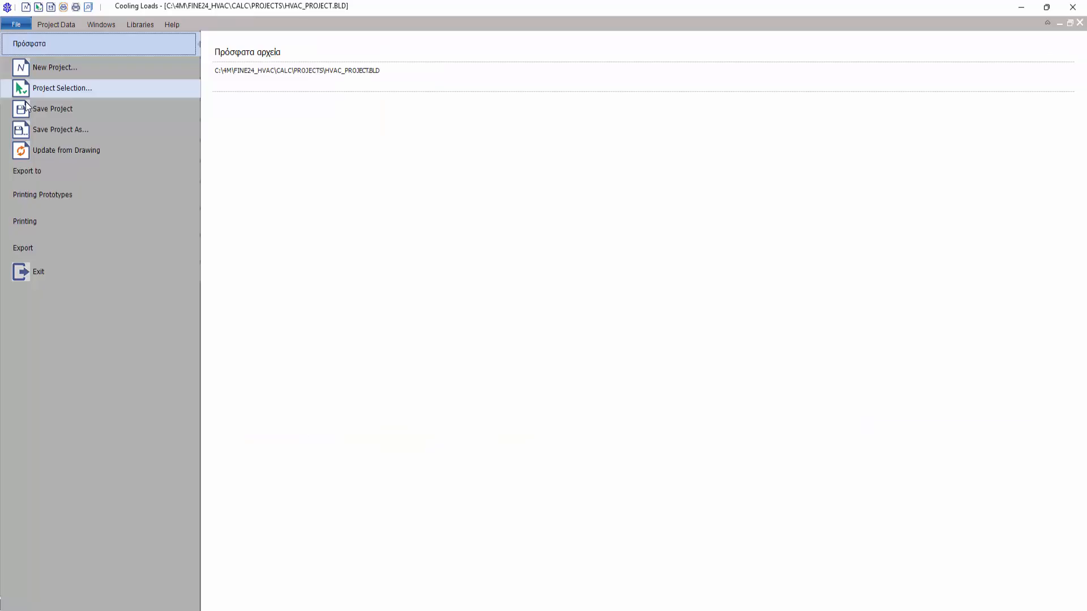
pyautogui.click(45, 199)
pyautogui.click(46, 218)
pyautogui.click(226, 176)
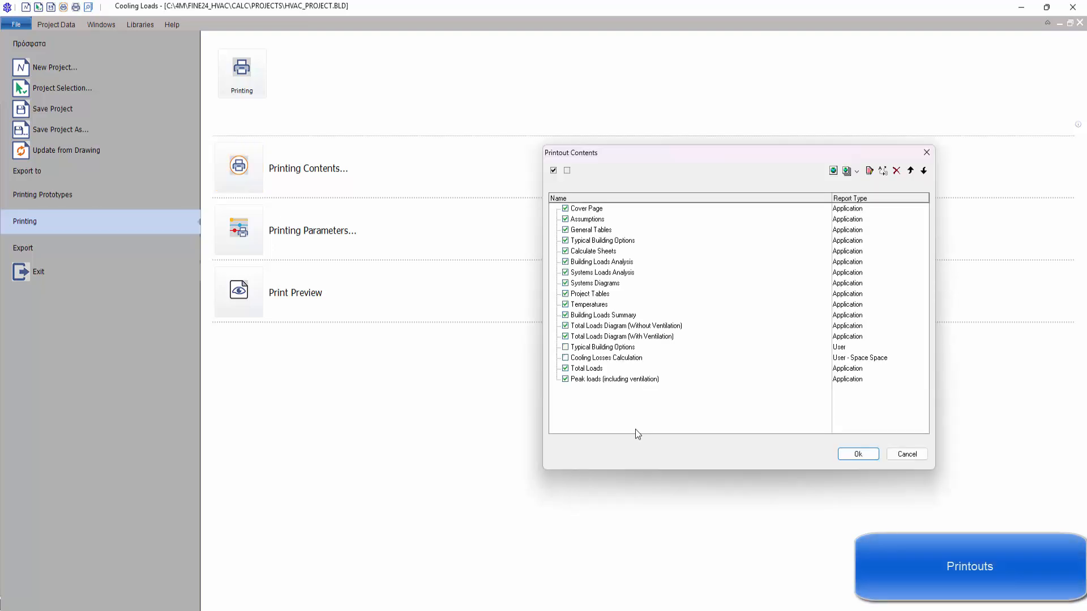
pyautogui.click(855, 455)
pyautogui.click(106, 251)
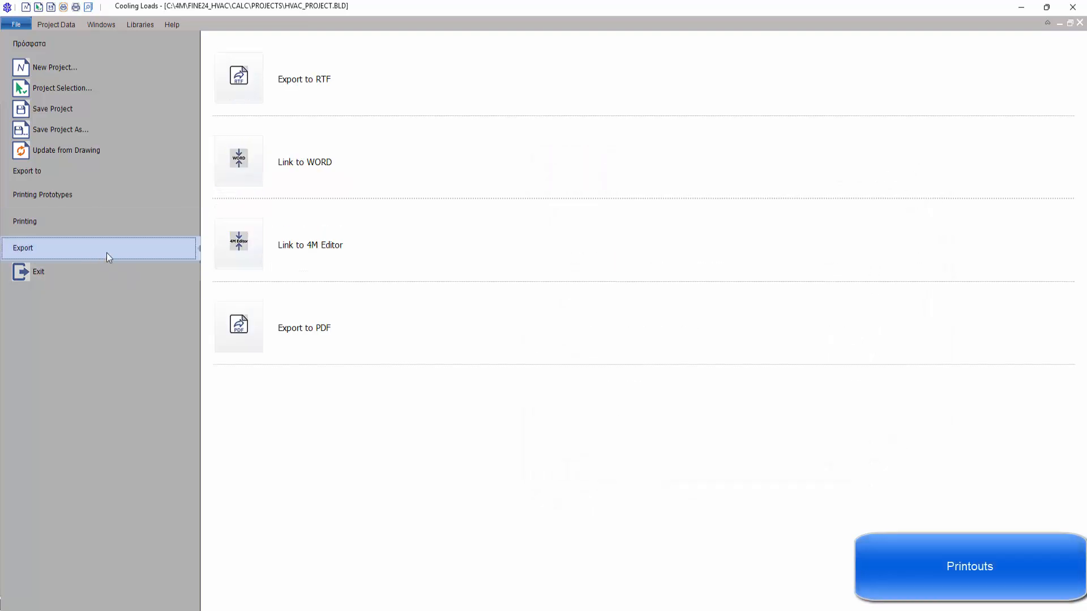
pyautogui.click(252, 157)
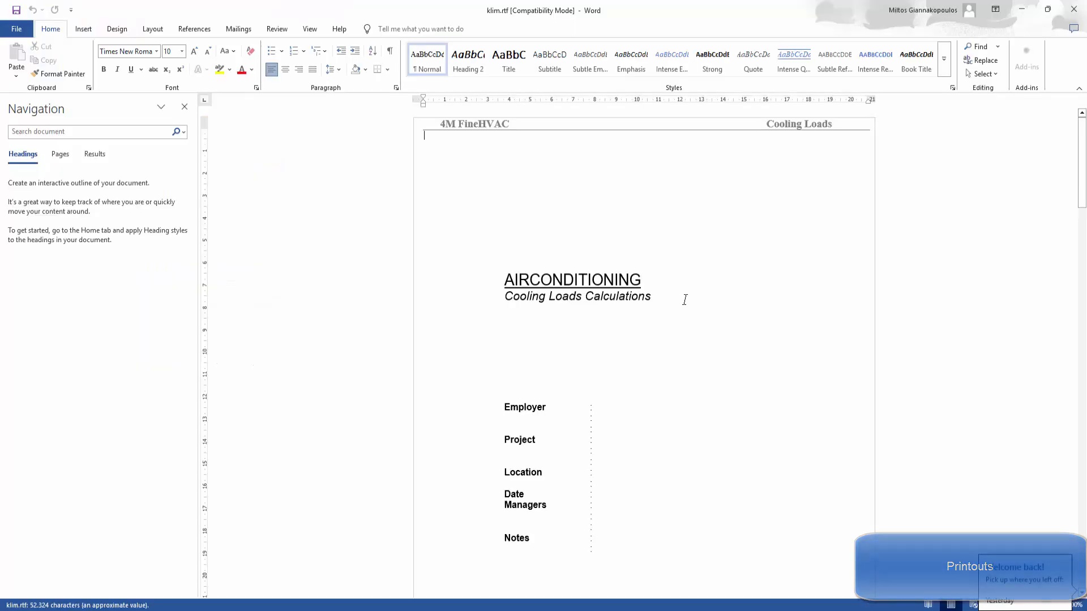
# Step: Review the cooling loads report in Word, from the cover page through the space tables to the total loads per hour
pyautogui.scroll(-10, 685, 299)
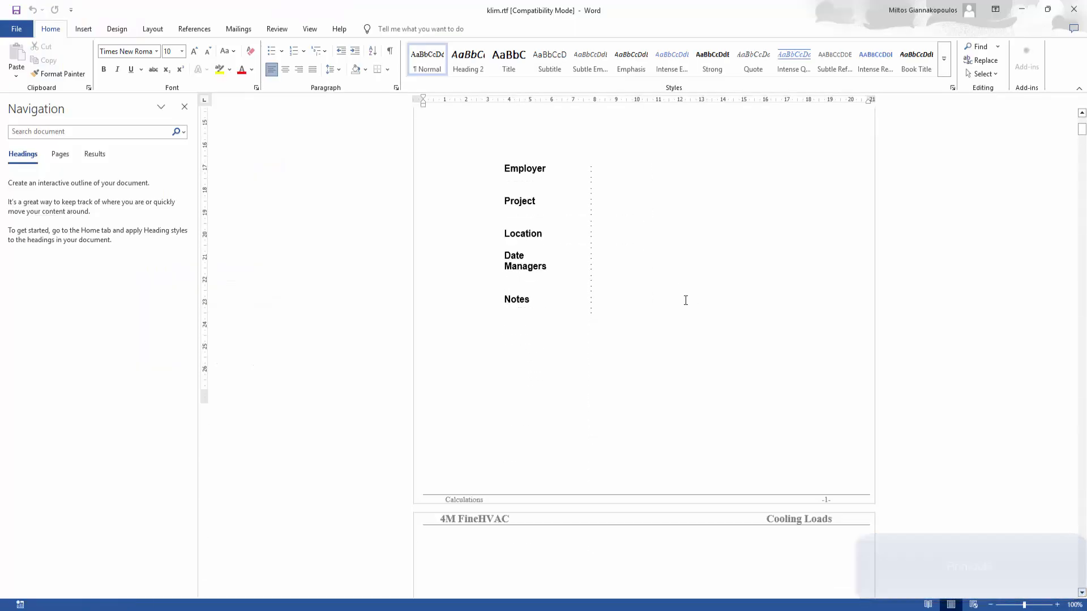
pyautogui.scroll(-20, 688, 303)
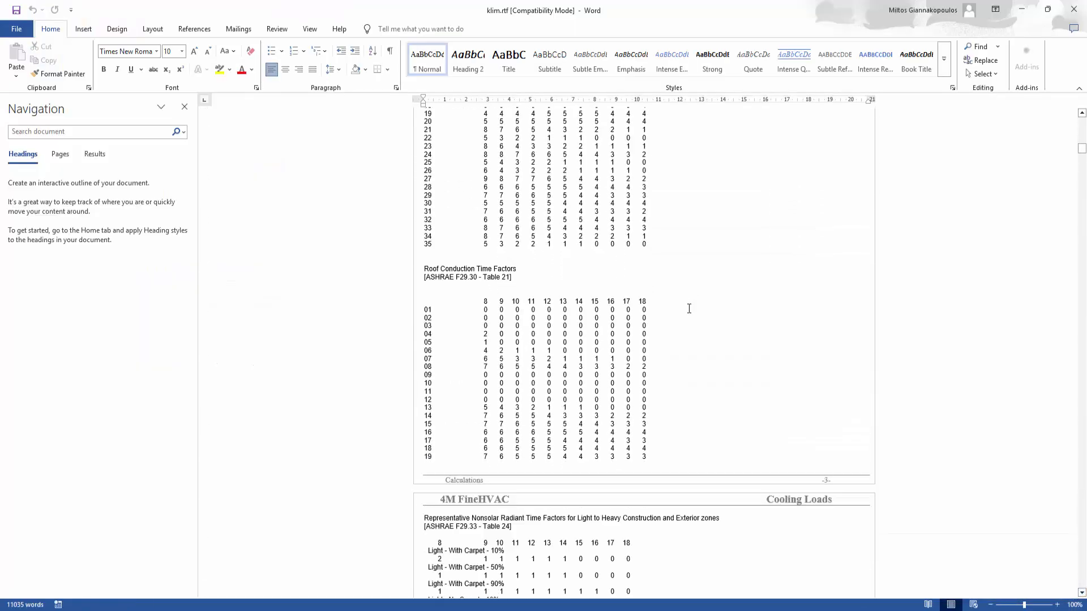
pyautogui.scroll(-20, 689, 308)
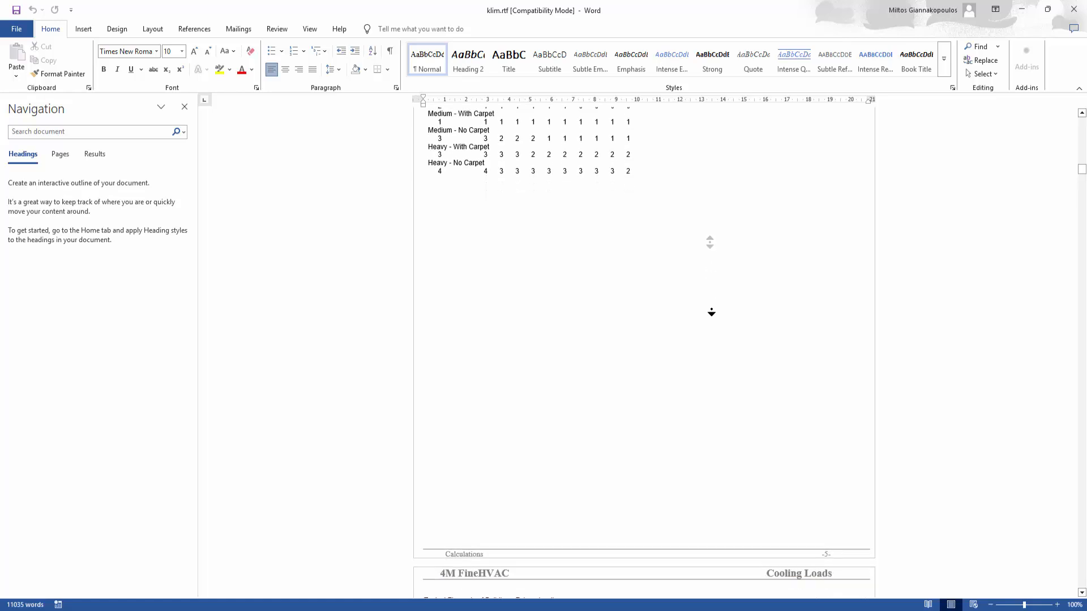
pyautogui.scroll(-20, 710, 358)
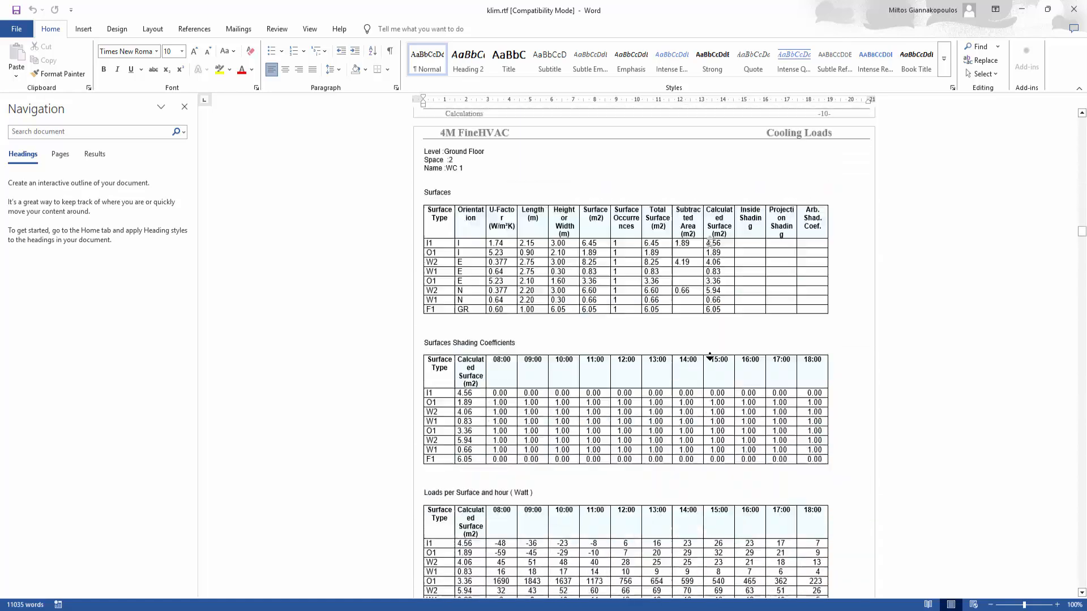
pyautogui.scroll(-20, 710, 356)
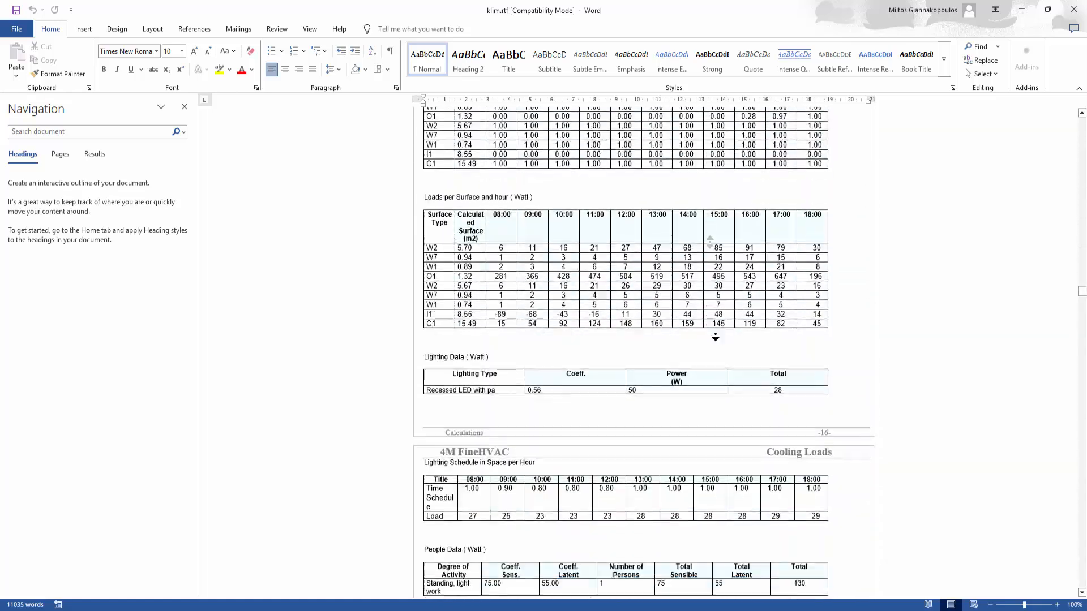
pyautogui.scroll(-20, 716, 338)
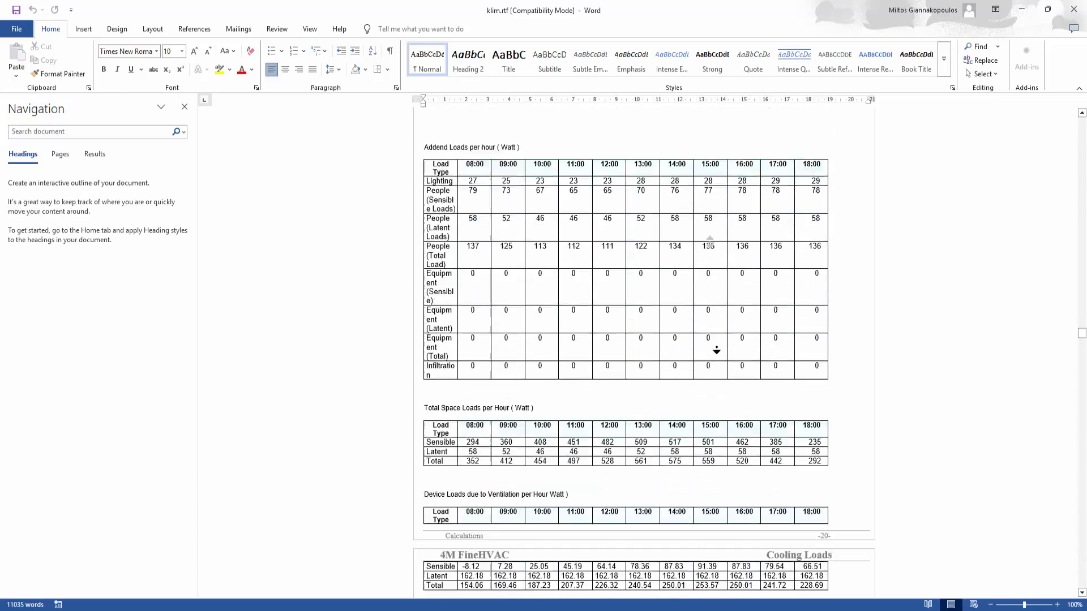
pyautogui.scroll(-20, 716, 378)
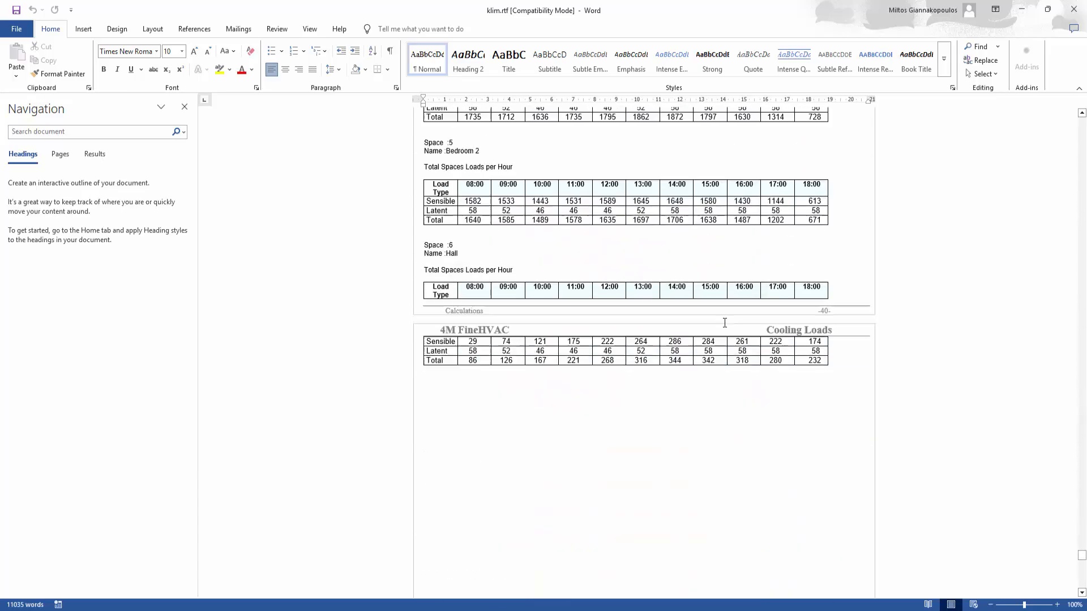
pyautogui.middleClick(734, 315)
pyautogui.scroll(15, 734, 315)
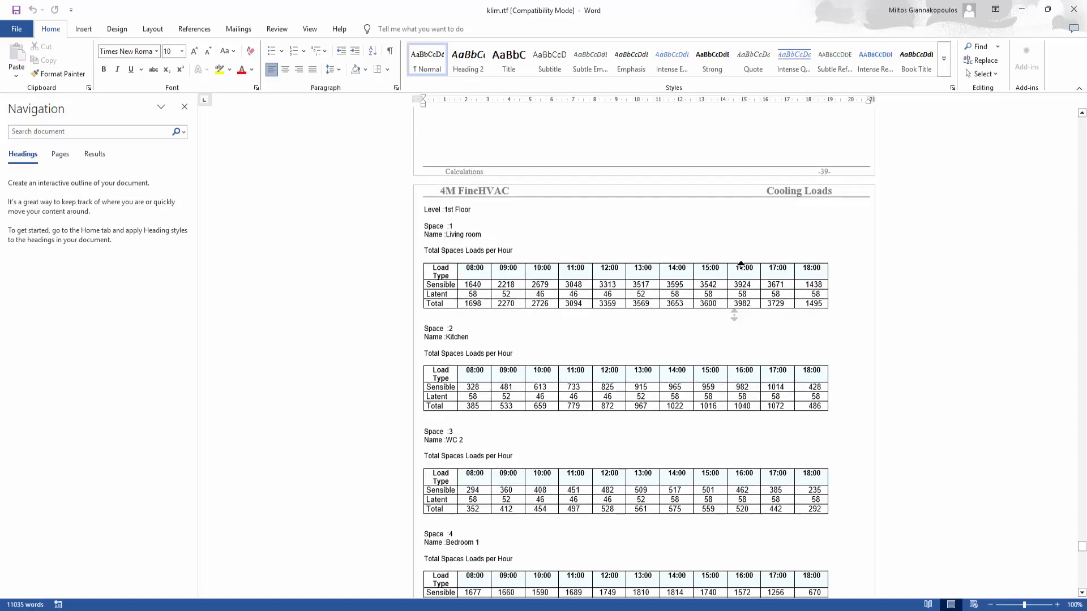
pyautogui.scroll(20, 734, 314)
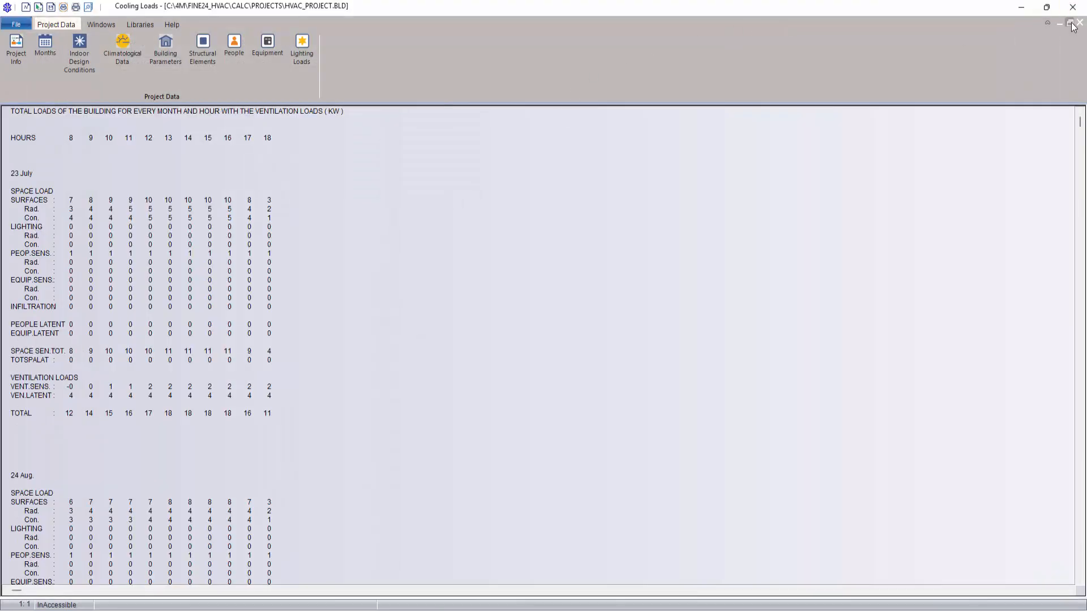
# Step: Close the total building loads sheet along with the Cooling Loads module, and save the HVAC_PROJECT drawing in FineHVAC
pyautogui.click(1080, 23)
pyautogui.click(1078, 22)
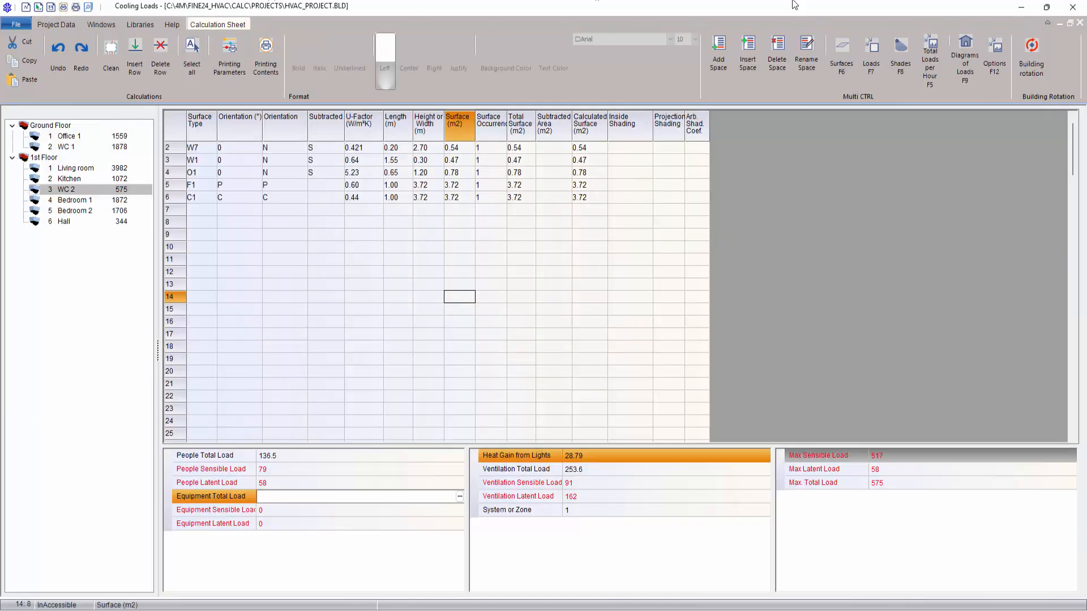
pyautogui.click(1072, 7)
pyautogui.click(535, 315)
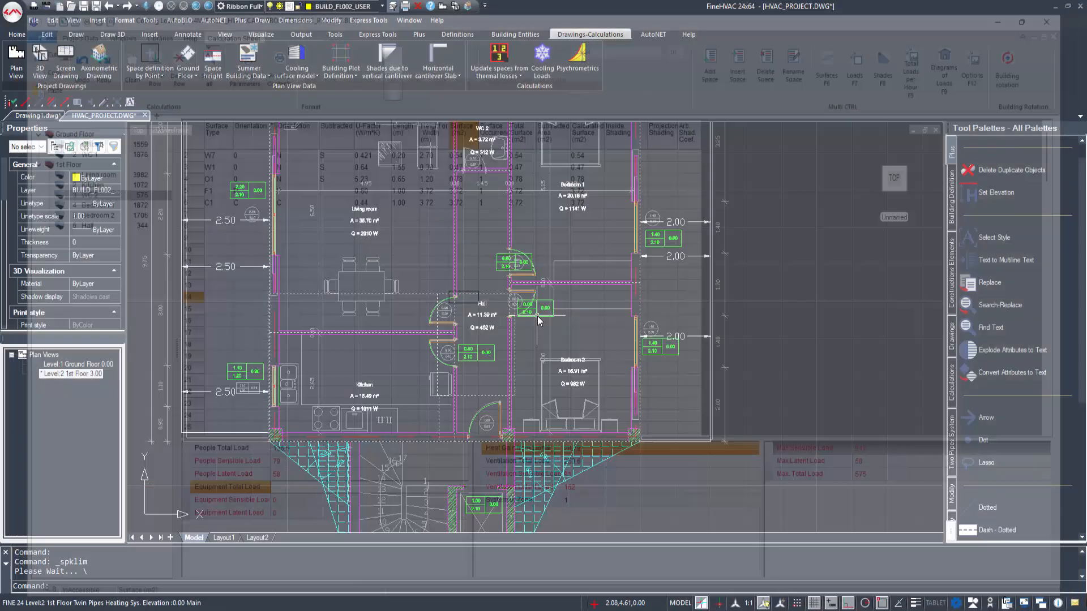
pyautogui.scroll(-3, 524, 317)
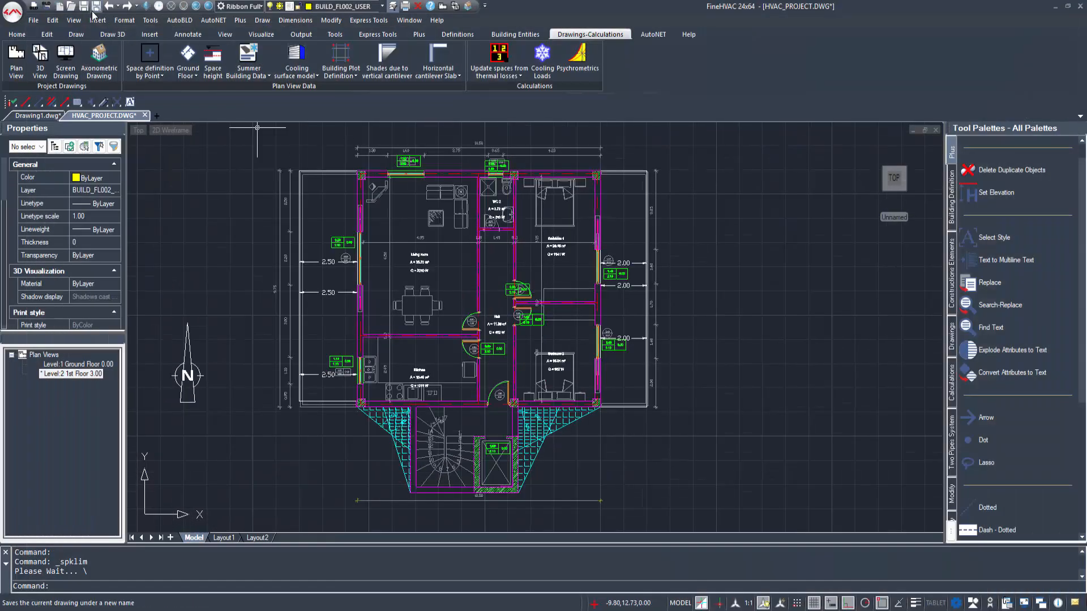
pyautogui.click(86, 8)
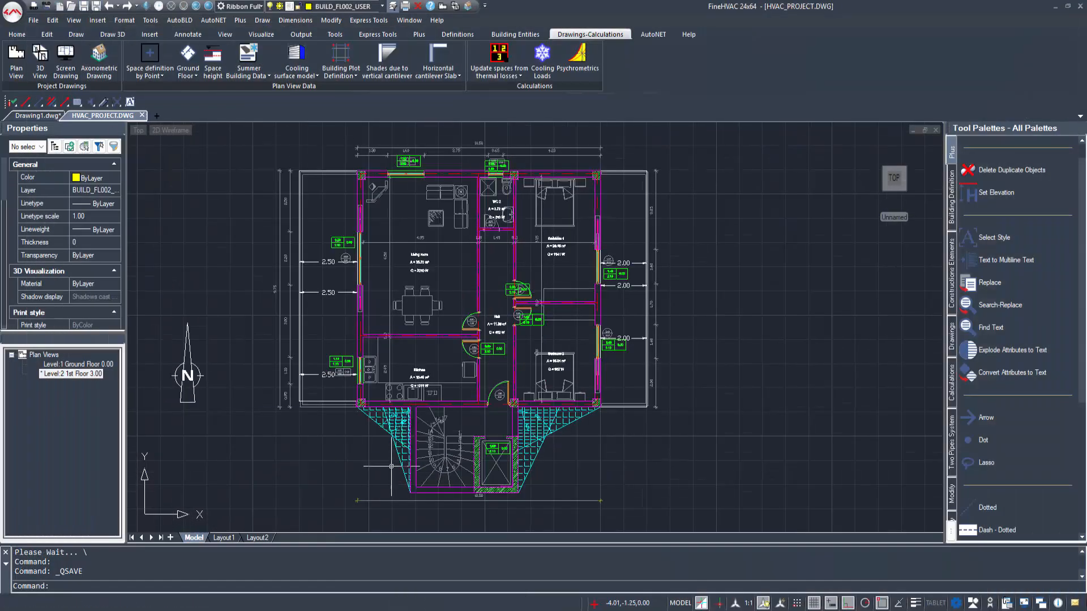